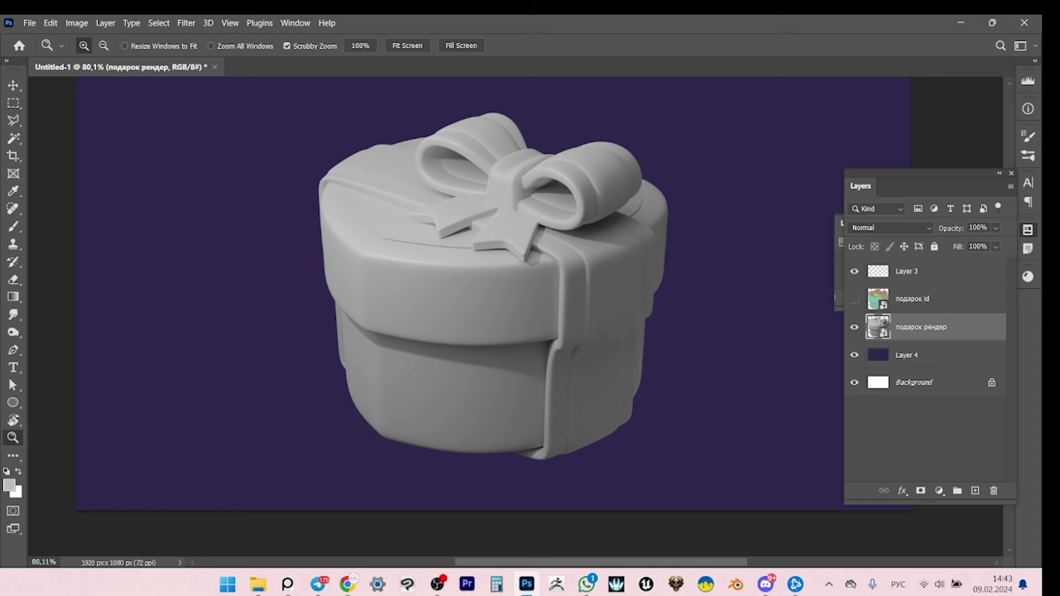
Examine the gift box with the подарок id colour layer shown over the grey render and hidden again.
left_click(855, 299)
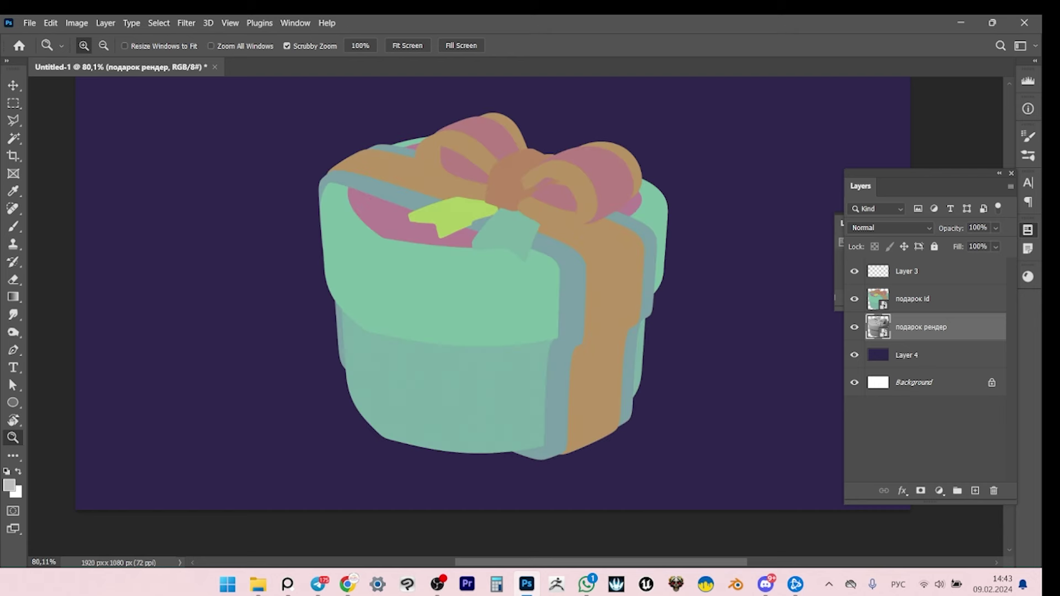
left_click(854, 299)
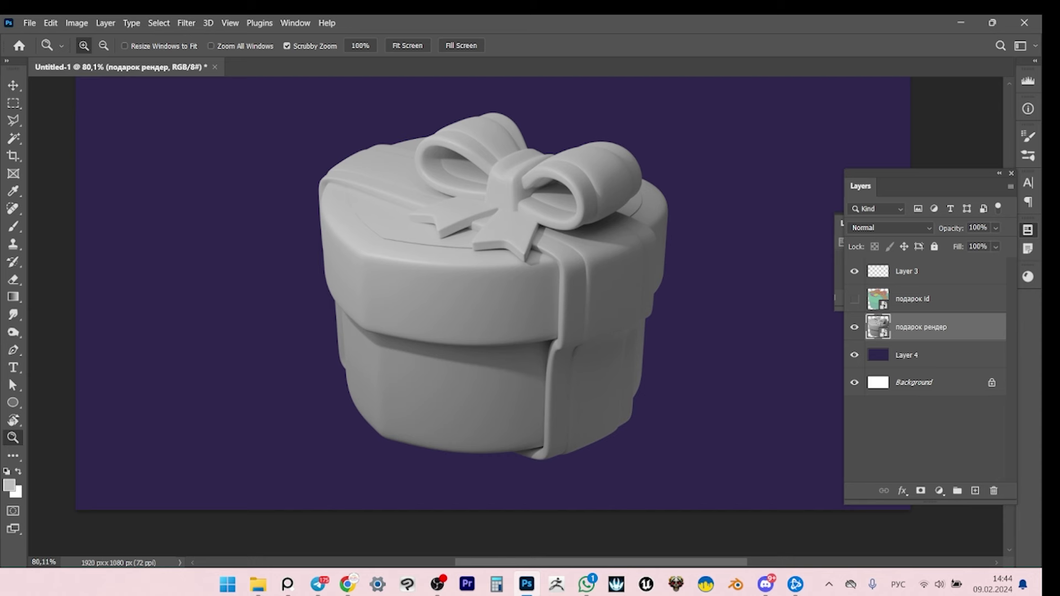
scroll(519, 320, "up", 3)
scroll(519, 320, "left", 2)
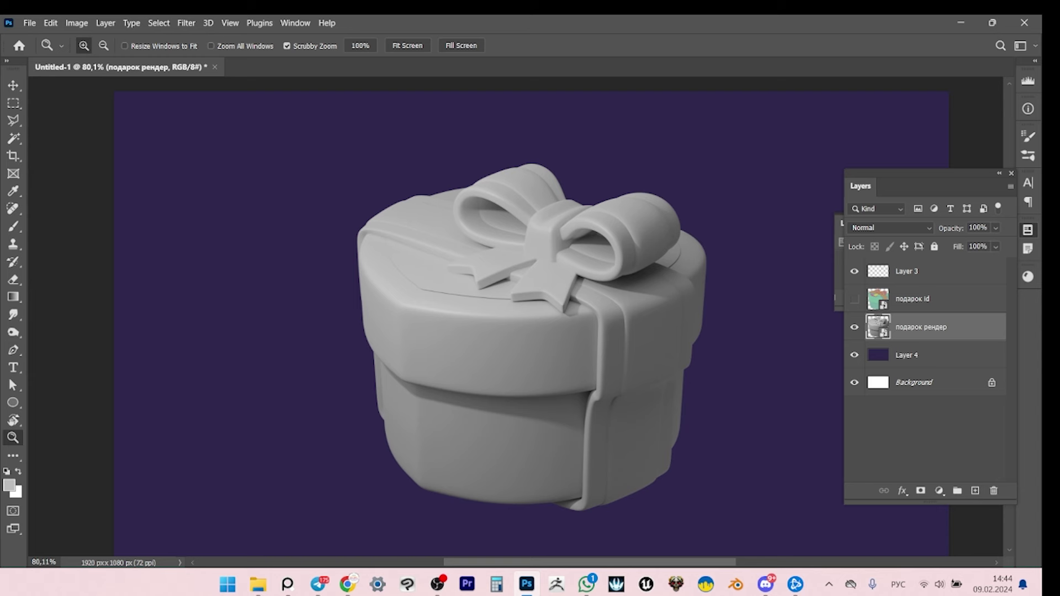
scroll(519, 320, "right", 2)
scroll(519, 320, "up", 1)
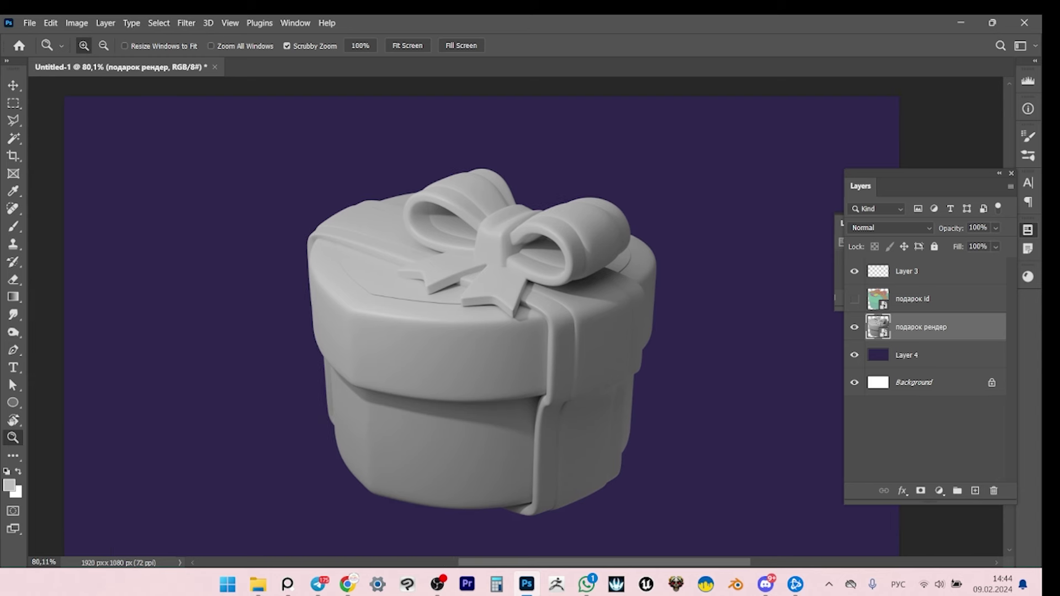
scroll(486, 326, "left", 1)
scroll(486, 326, "down", 1)
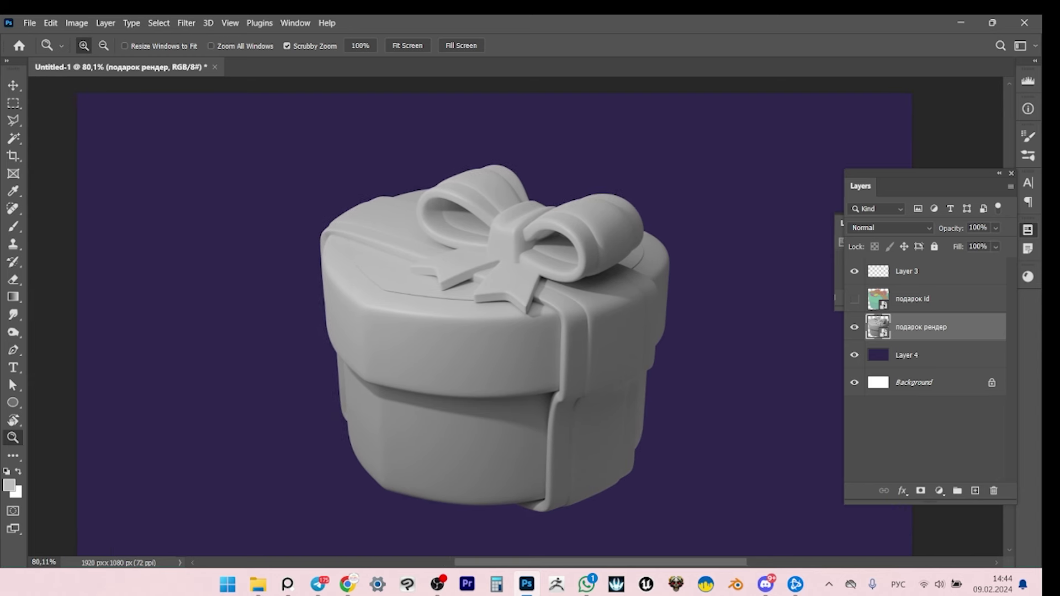
scroll(507, 338, "left", 1)
scroll(507, 337, "down", 1)
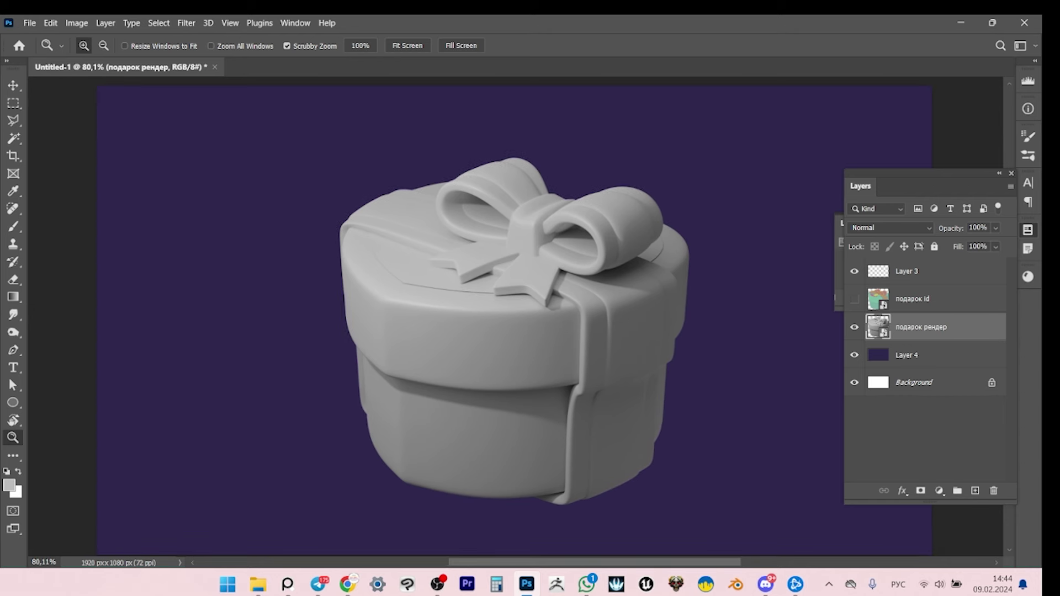
Add a Gradient Map adjustment layer above the подарок рендер layer and clip it to that layer.
left_click(939, 491)
left_click(964, 474)
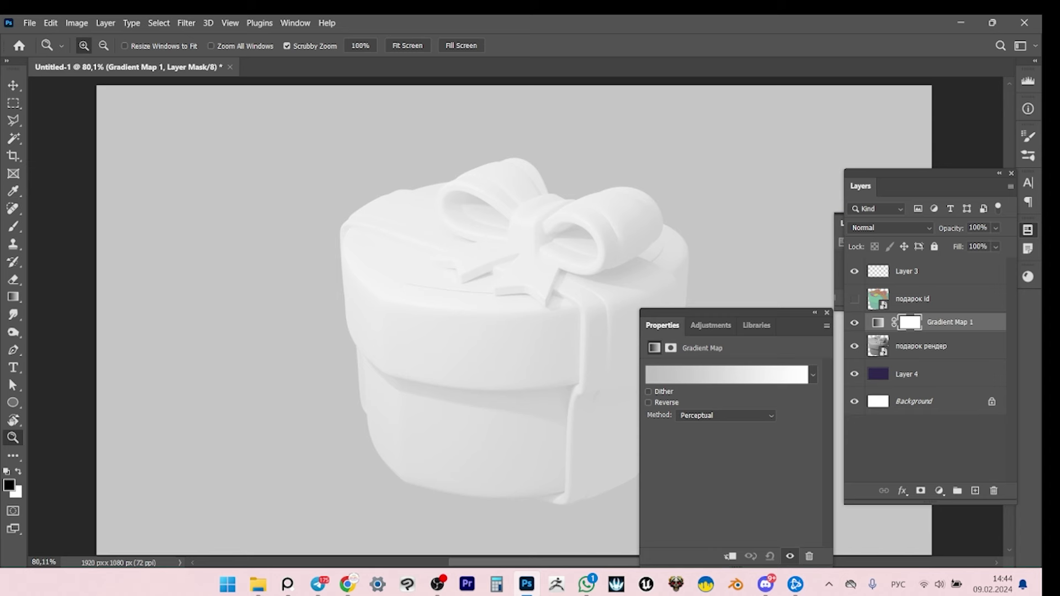
key("ctrl+alt+g")
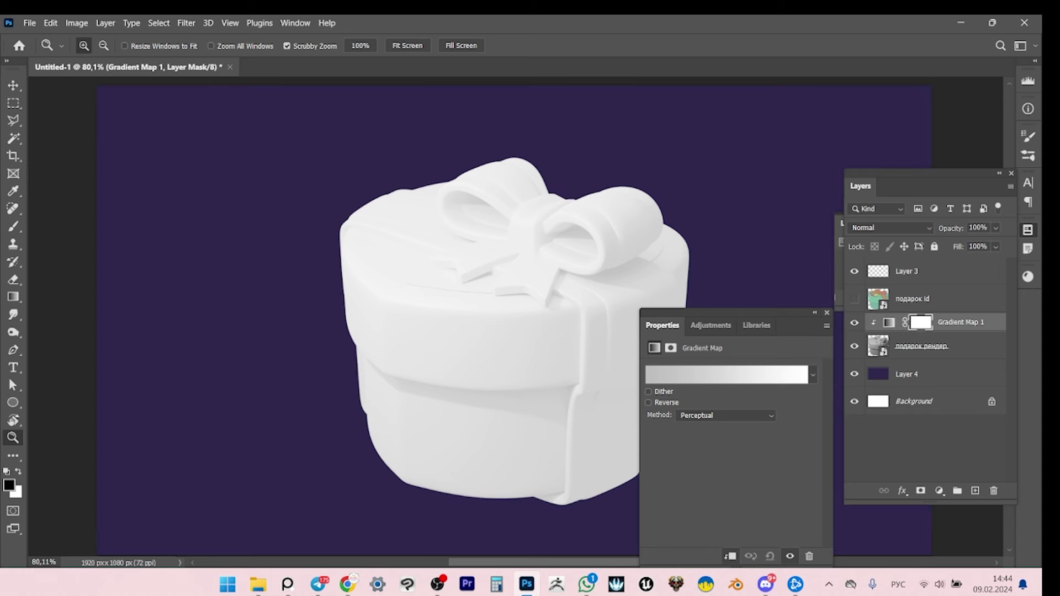
Check the Gradient Map's effect by switching it off and on, and delete its layer mask.
scroll(469, 320, "down", 3)
left_click(854, 322)
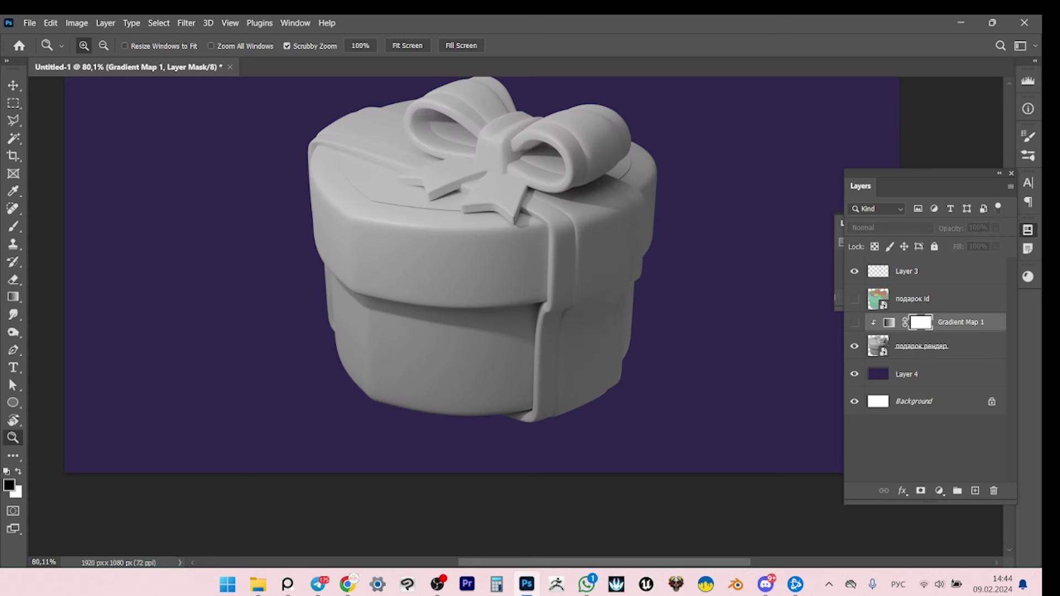
left_click(854, 322)
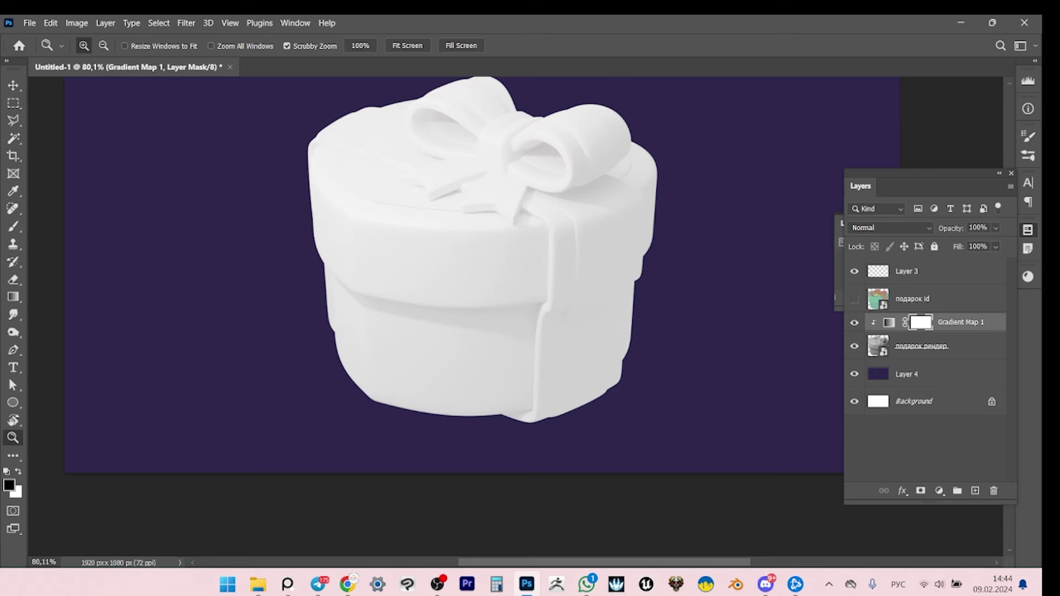
right_click(920, 323)
left_click(941, 349)
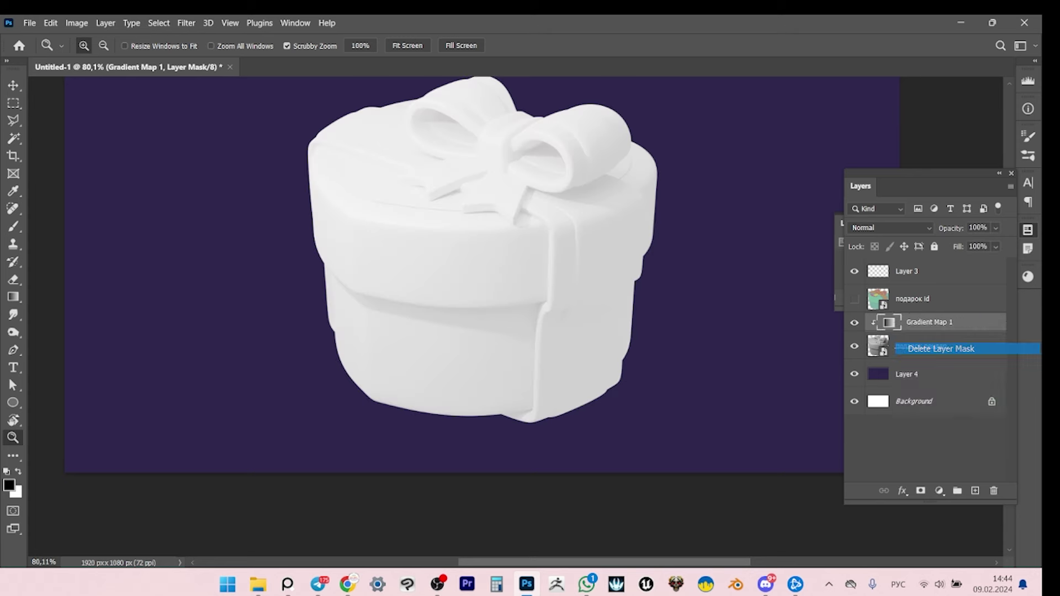
Hide the Gradient Map to inspect the light and shadow on the grey gift render, and show it again.
left_click(855, 322)
scroll(403, 253, "up", 3)
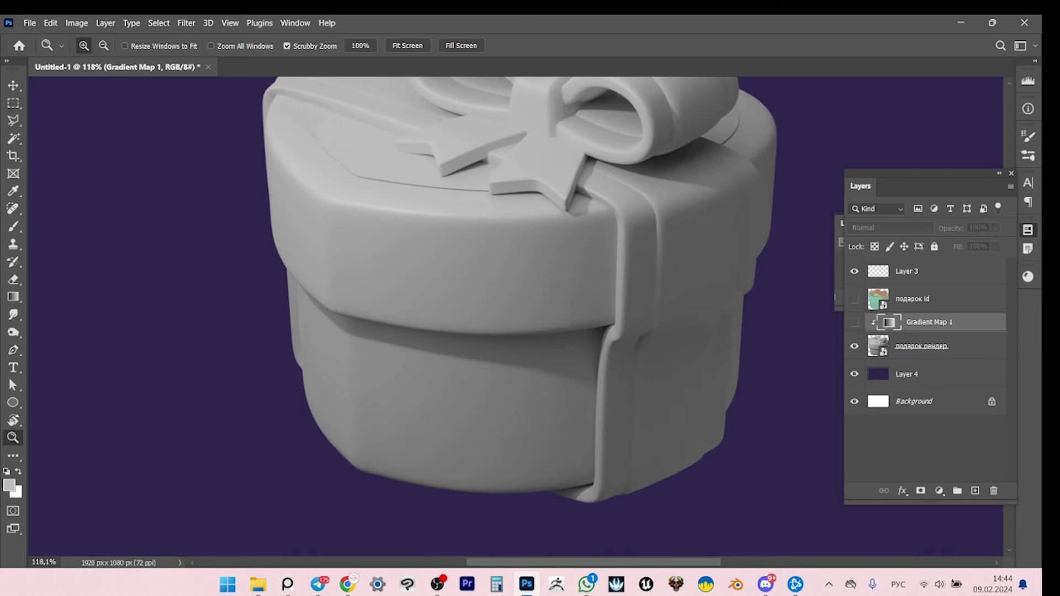
key("p")
scroll(516, 320, "up", 5)
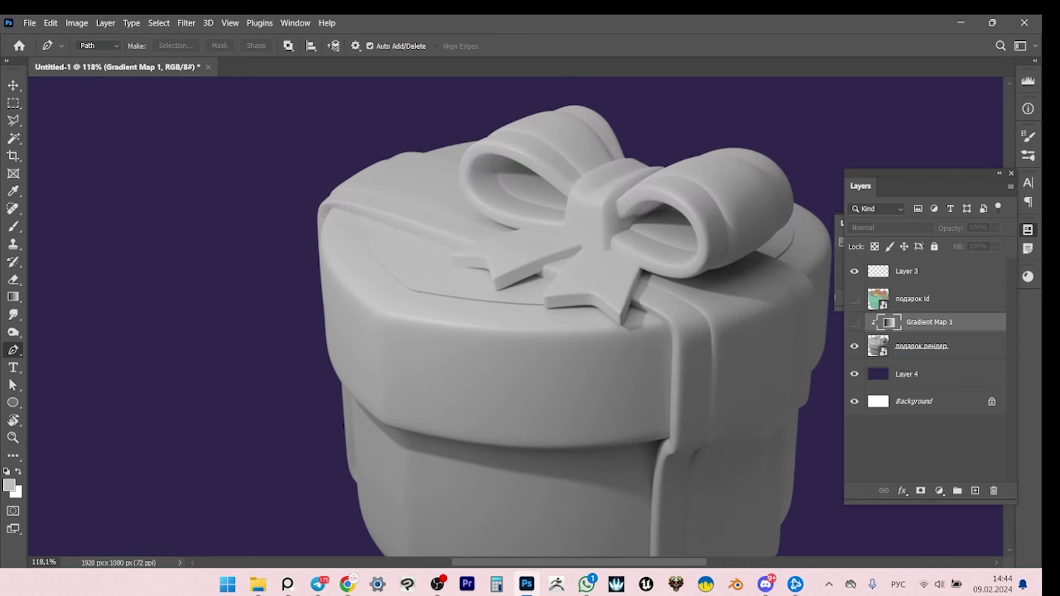
key("z")
scroll(516, 320, "down", 3)
scroll(516, 320, "up", 4)
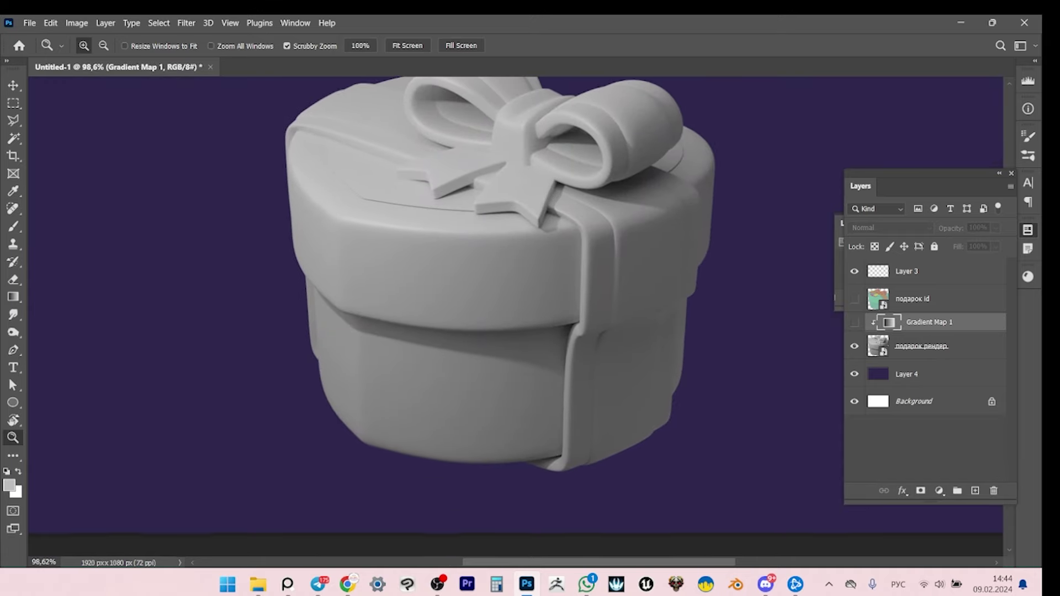
scroll(525, 309, "down", 3)
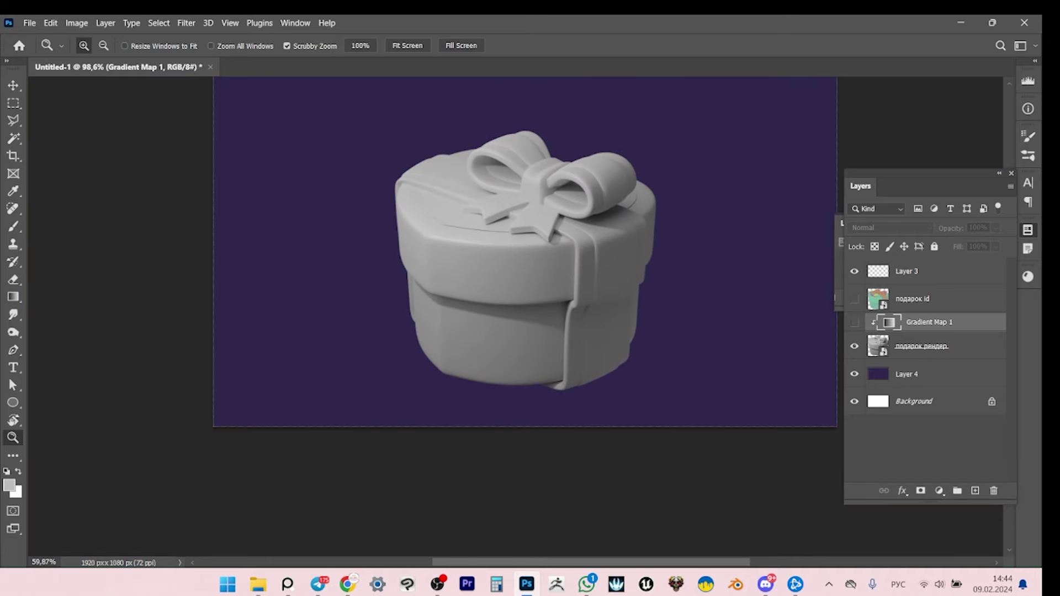
scroll(524, 309, "up", 2)
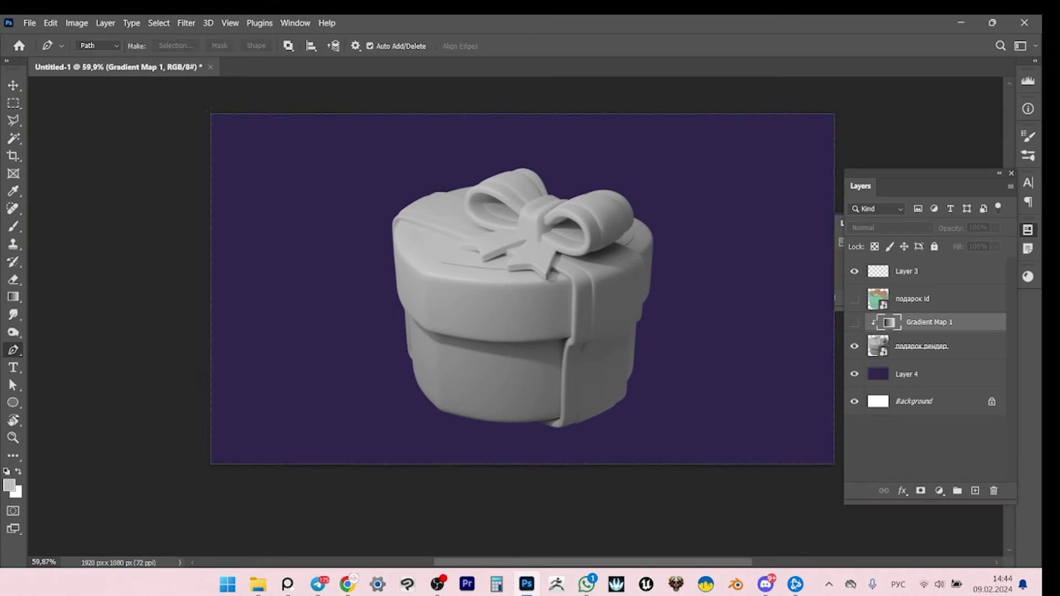
key("ctrl+comma")
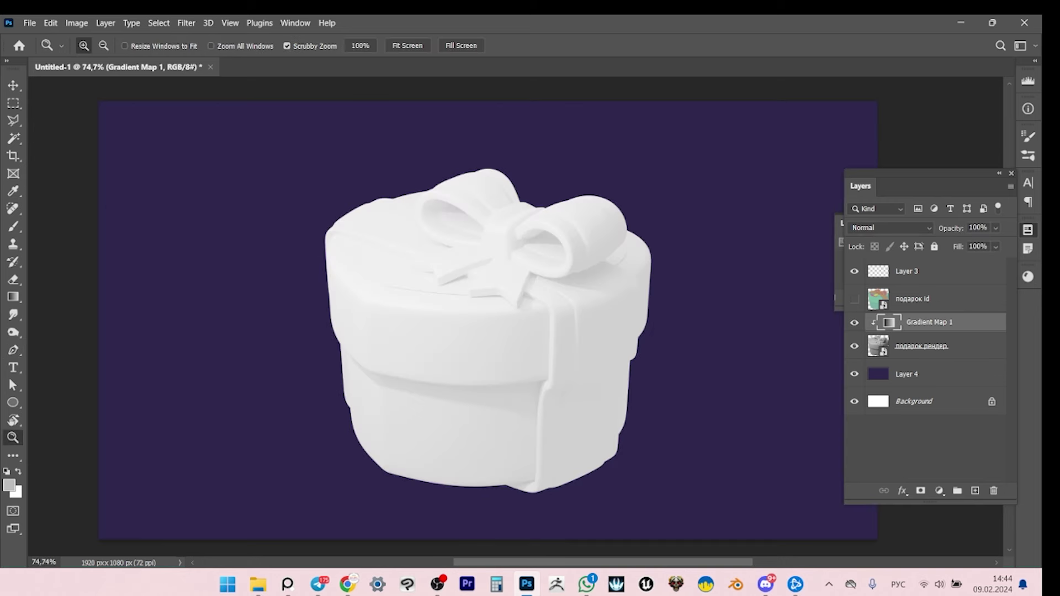
Delete the white stop from the Gradient Map's gradient and move the remaining grey stop to location 50%.
left_click(726, 375)
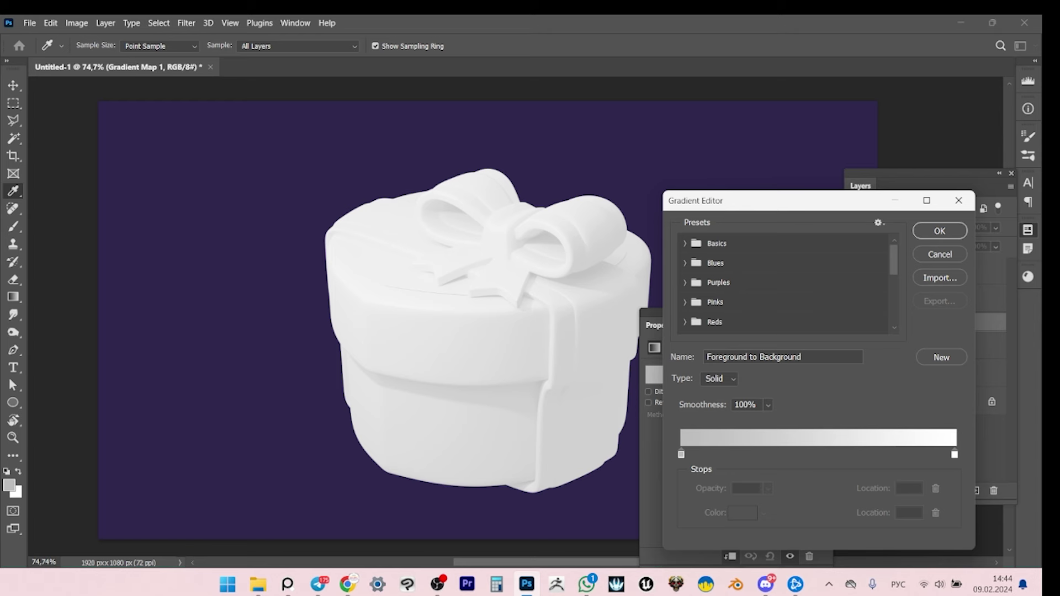
left_click(954, 454)
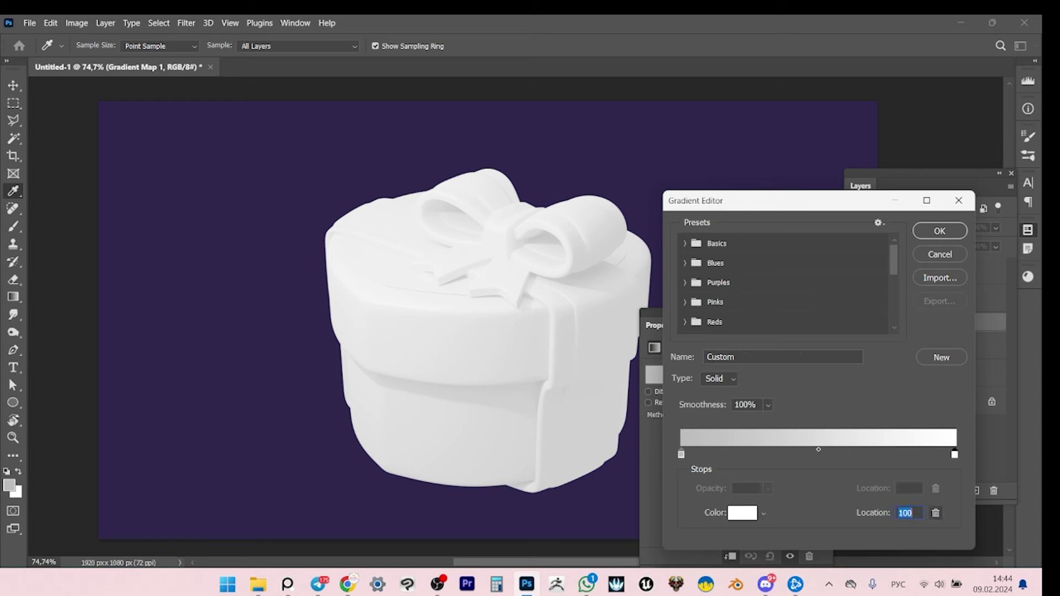
left_click(935, 513)
left_click(681, 454)
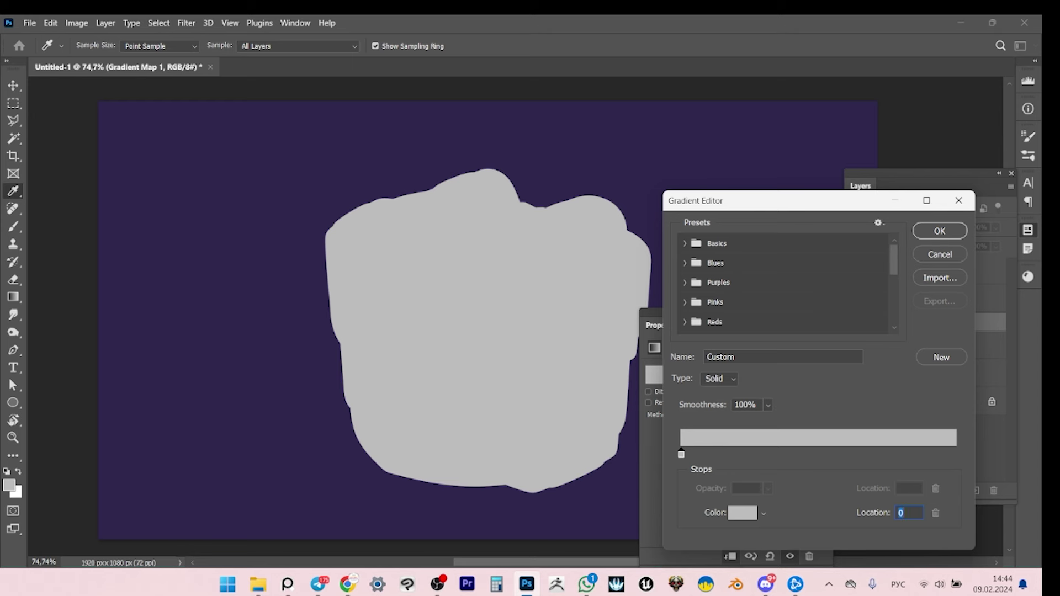
type("505")
key("BackSpace")
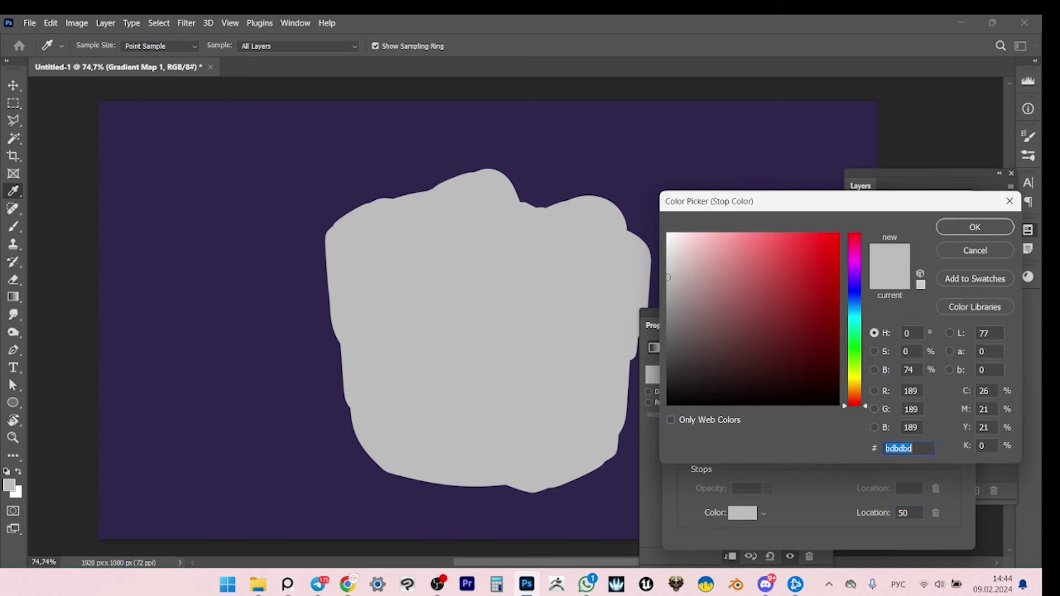
Colour the midtone stop at location 50% orange, f89b08.
type("efa300")
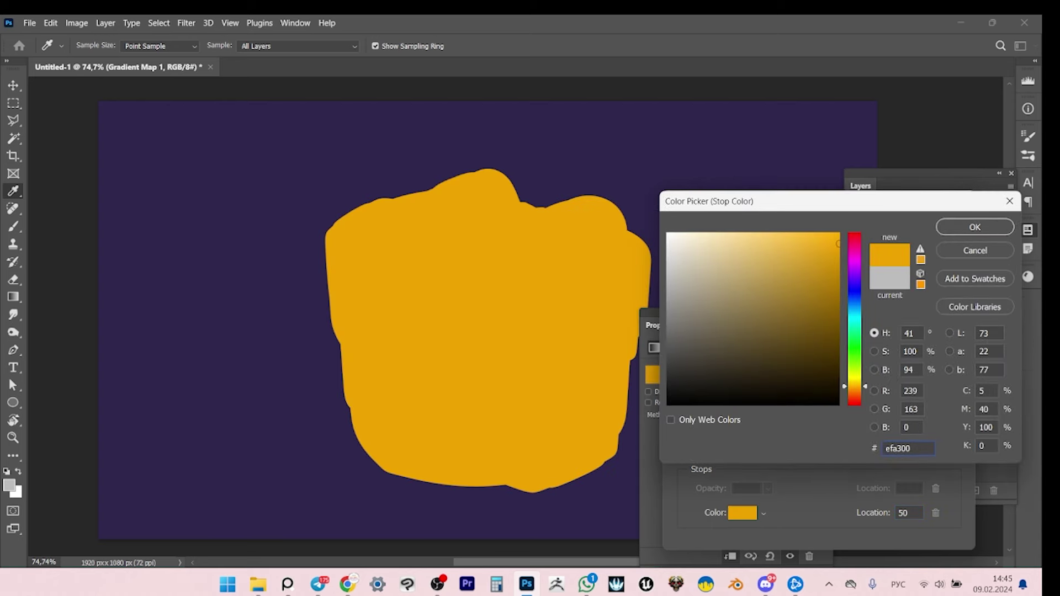
type("f4a907")
type("f49807")
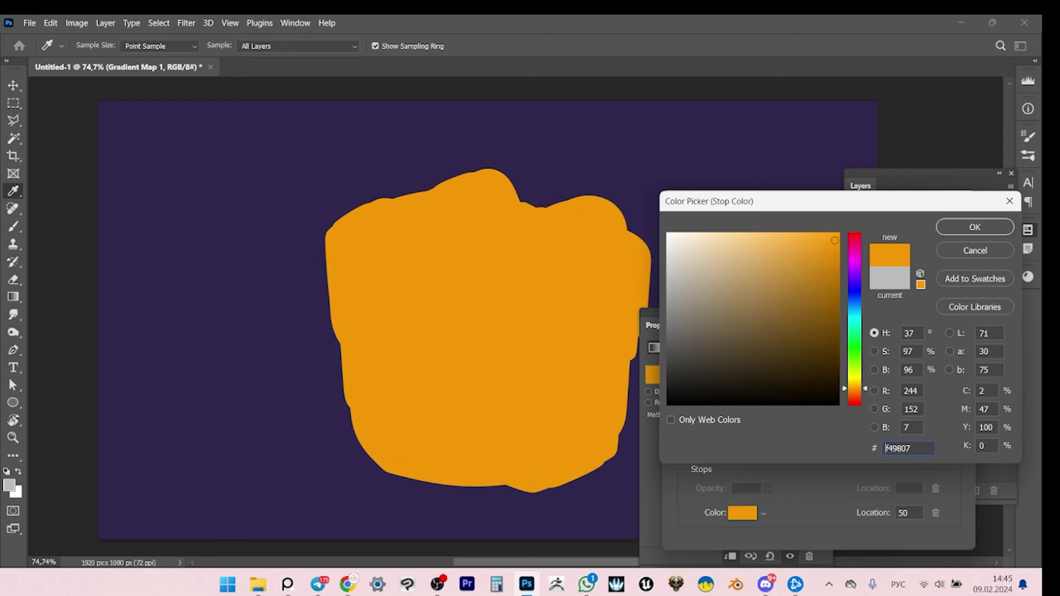
key("Return")
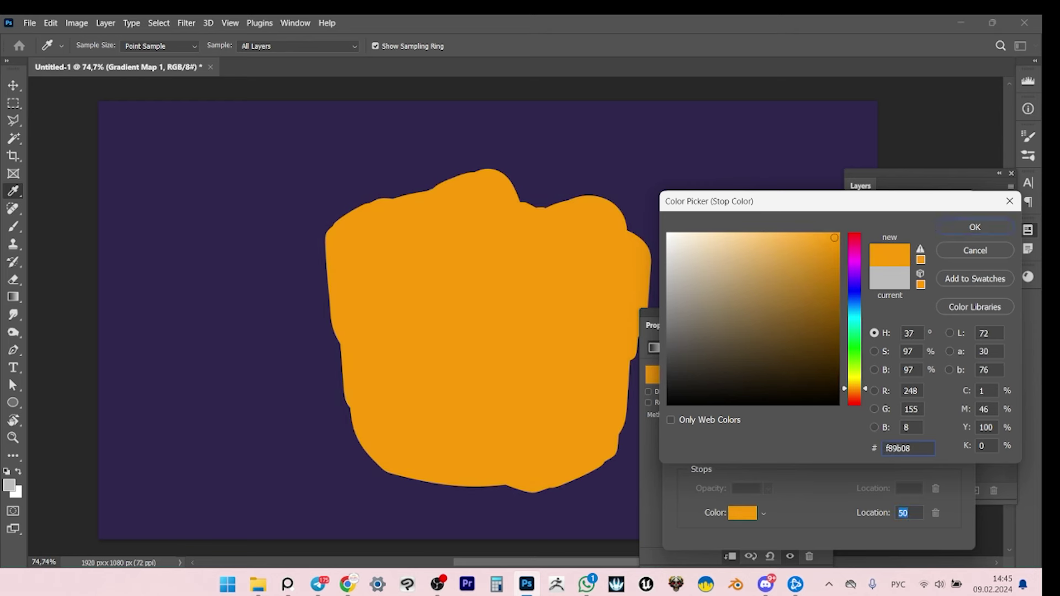
Duplicate the orange stop to location 100% and colour the copy light yellow, ffde79.
type("100")
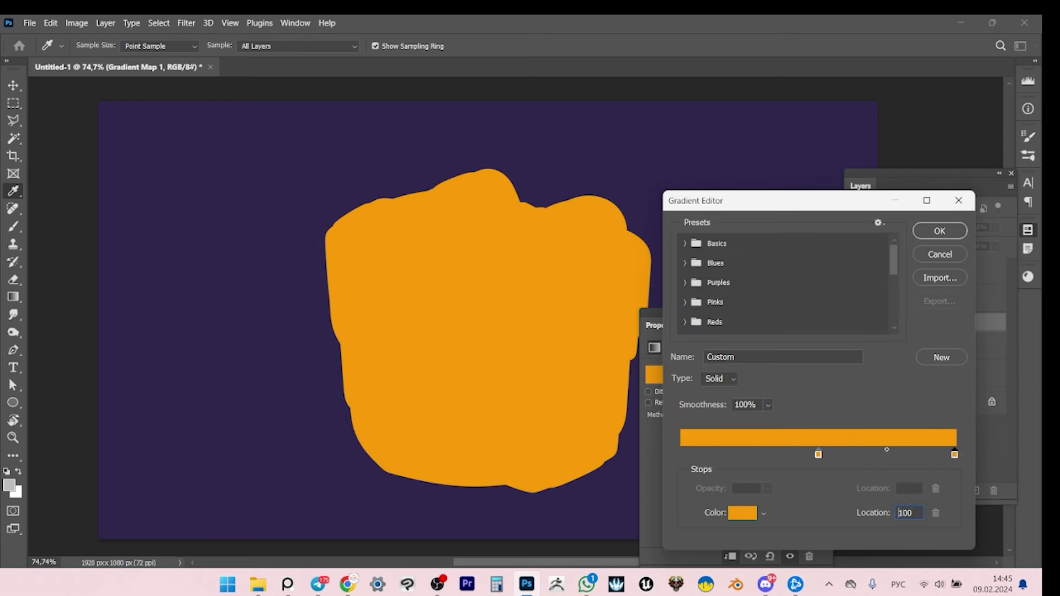
key("Return")
type("ffd965")
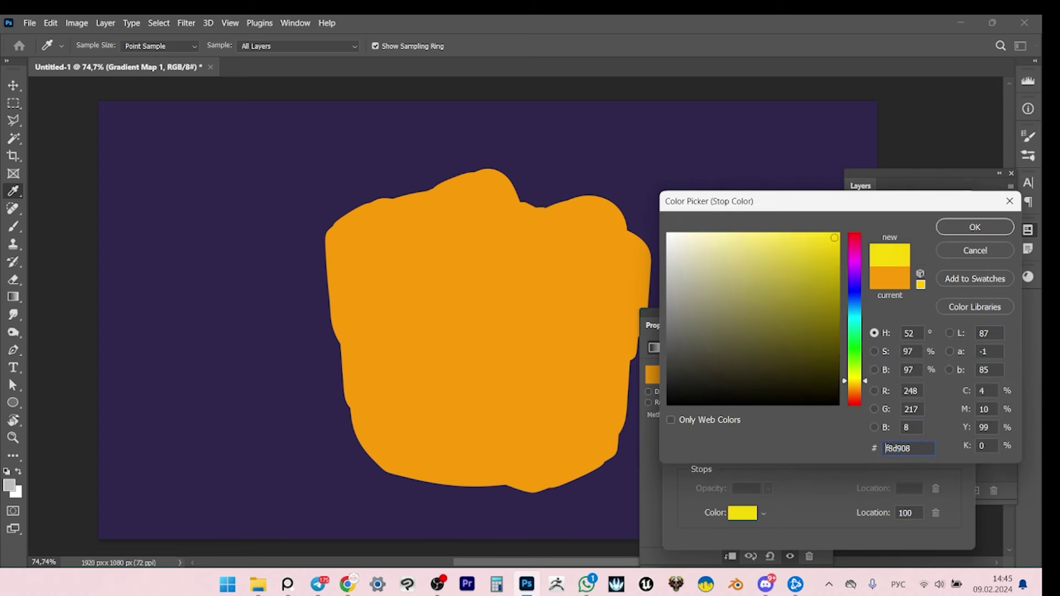
type("ffde79")
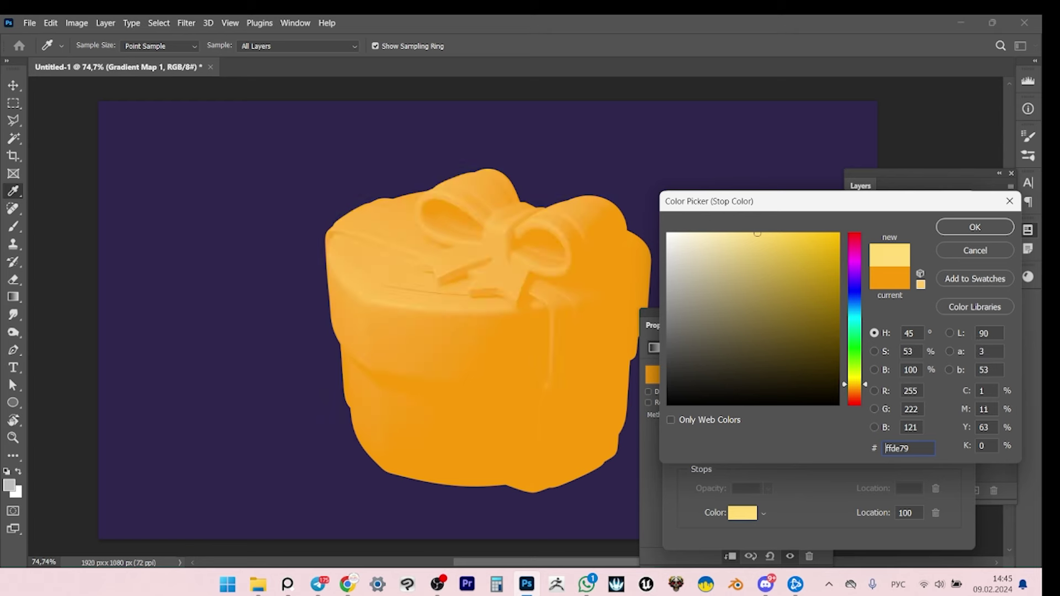
key("Return")
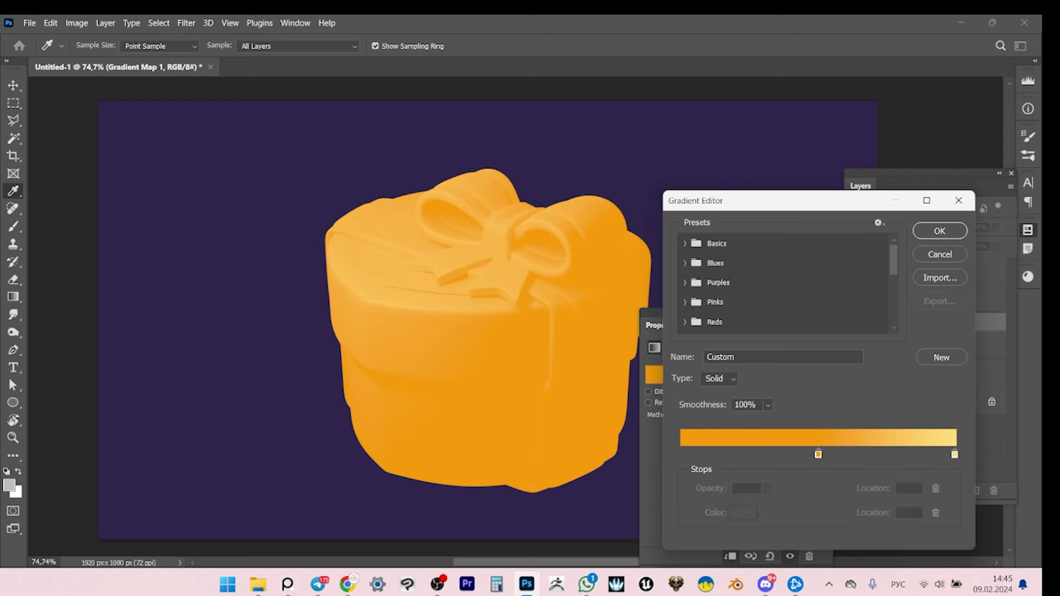
Add an orange stop at location 0% and lighten the highlight stop at 100% to cream, fff2ca.
left_click(681, 454)
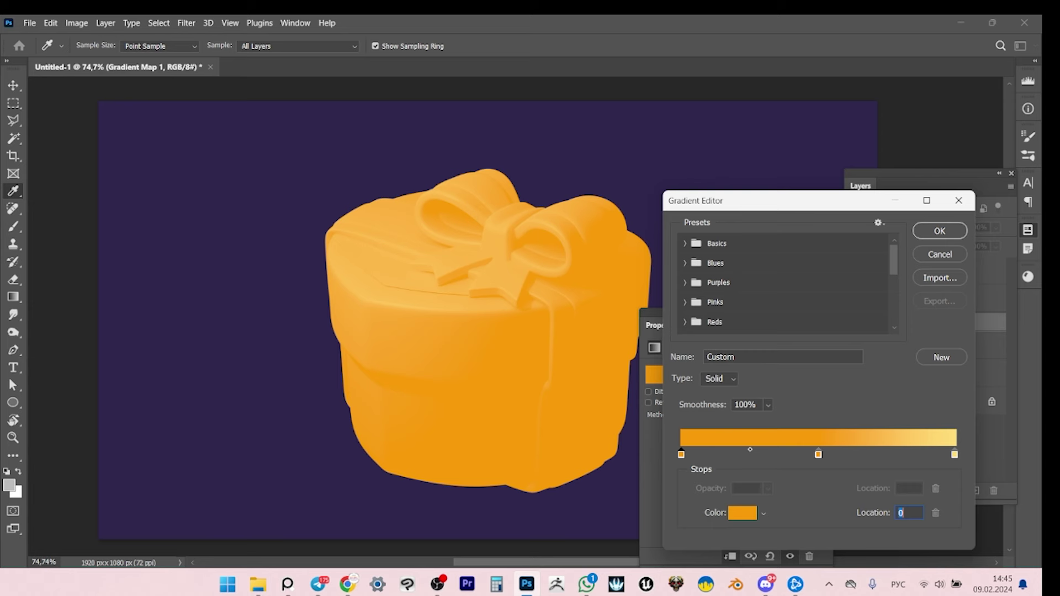
left_click(954, 455)
left_click(742, 513)
left_click(702, 233)
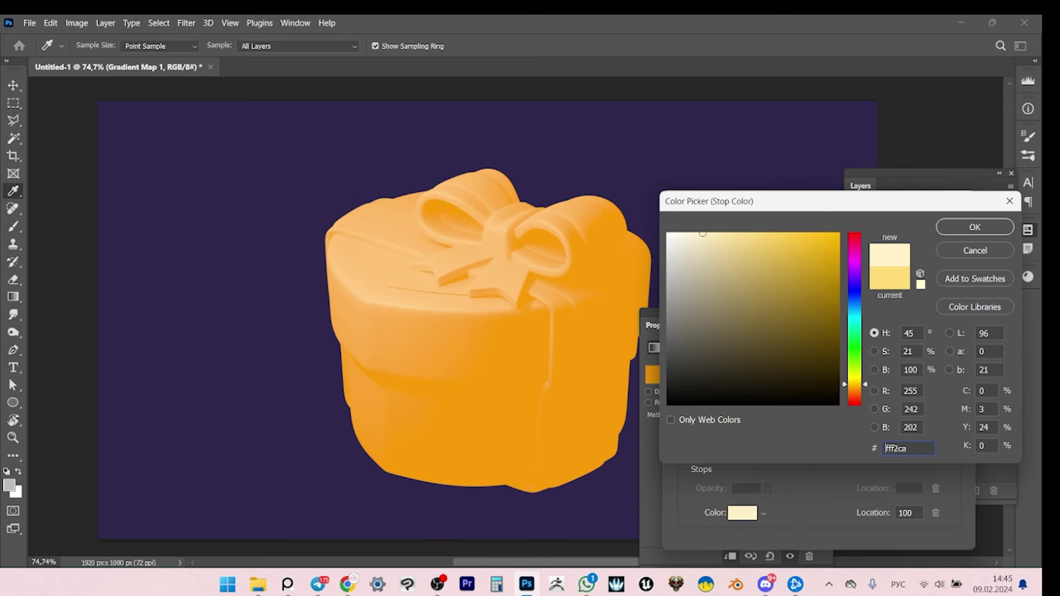
key("Return")
Shift the hue of the orange shadow stop at location 0% to 25°.
left_click(681, 454)
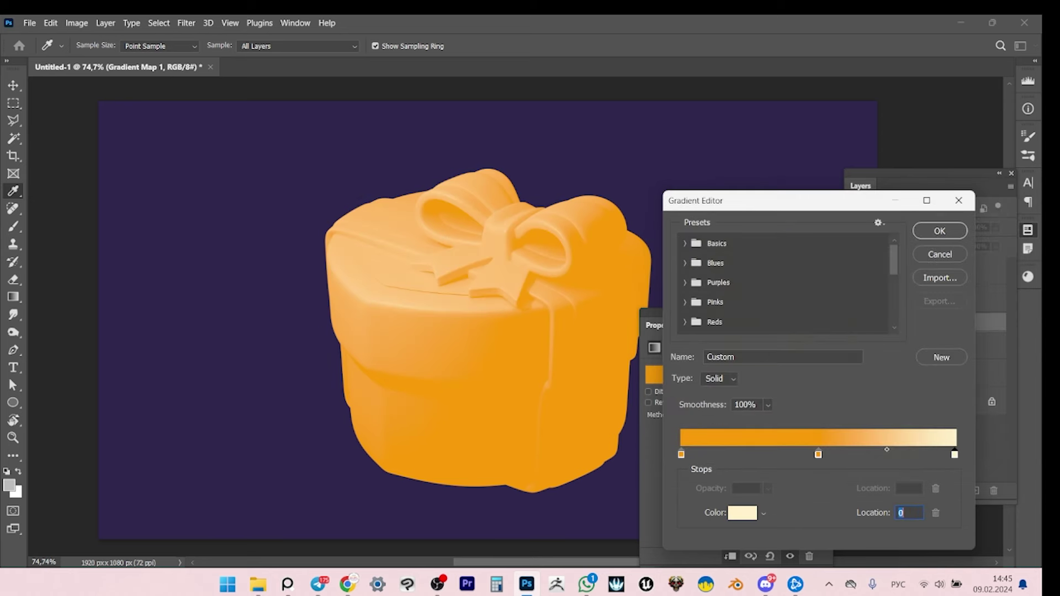
left_click(742, 513)
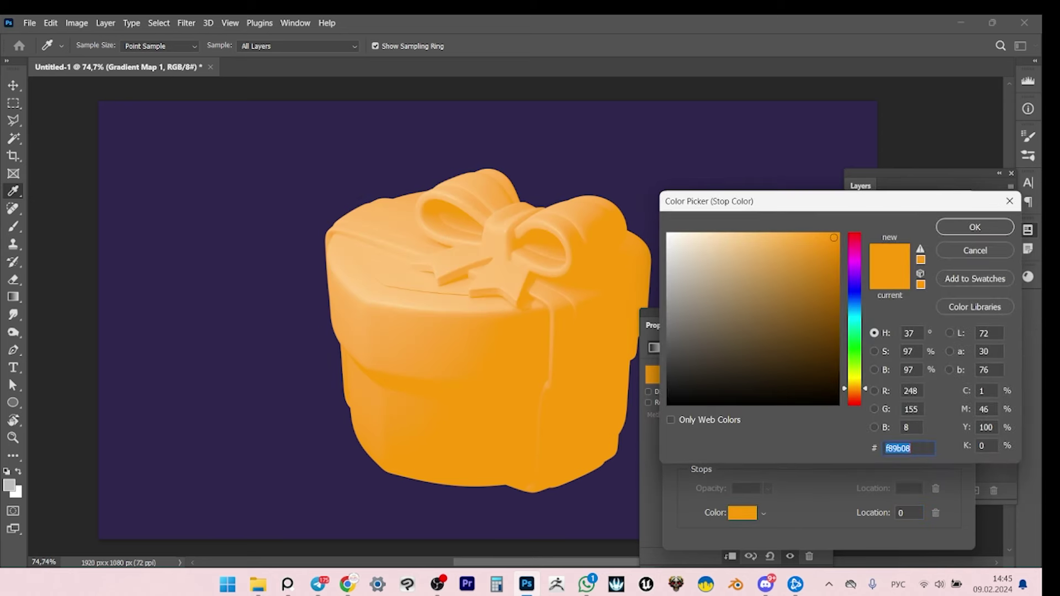
left_click(909, 333)
left_click_drag(853, 202, 255, 278)
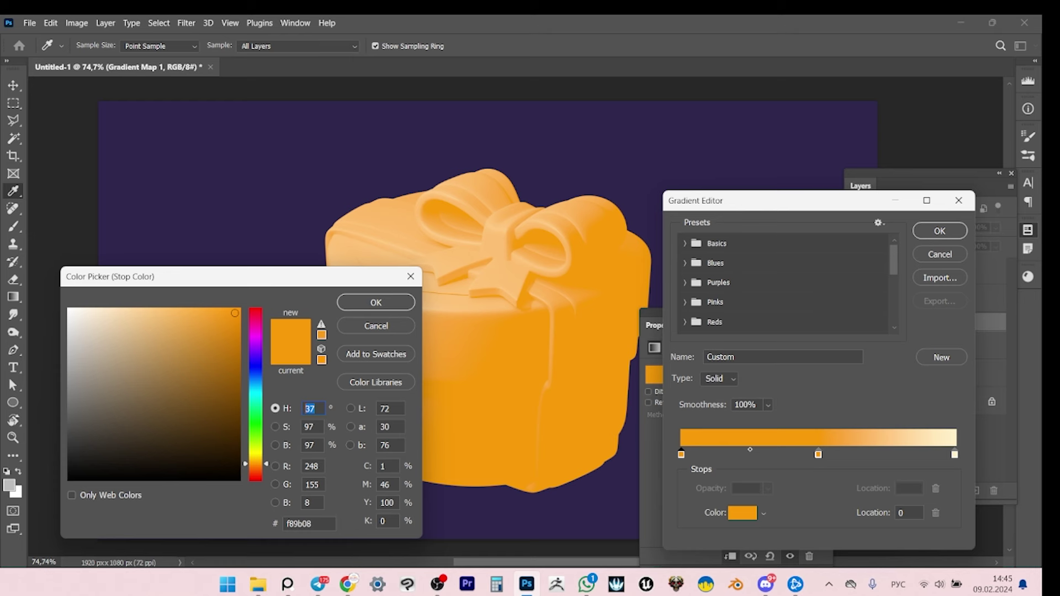
left_click_drag(255, 277, 251, 260)
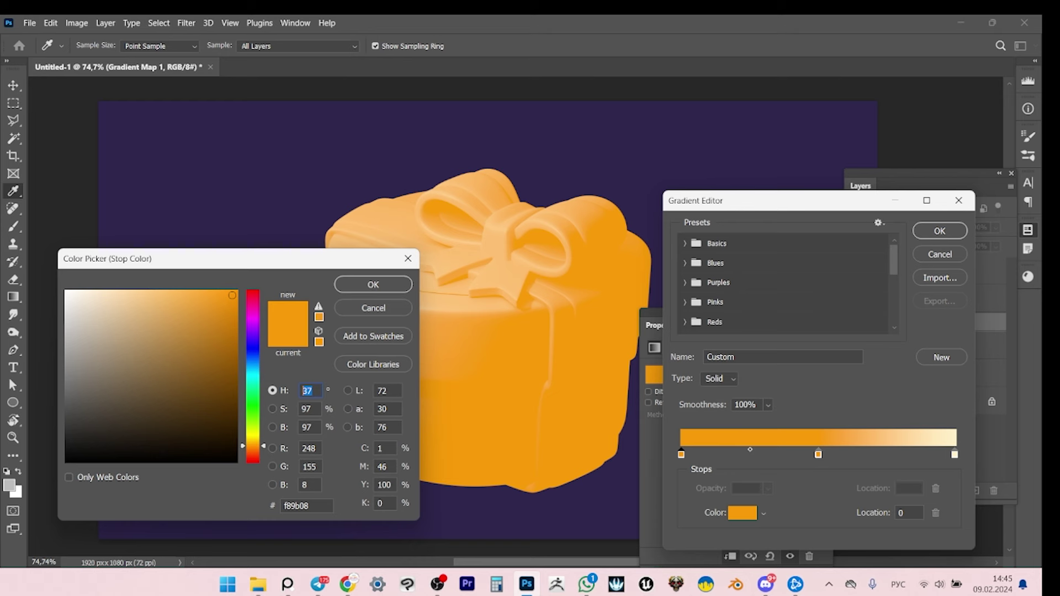
type("30")
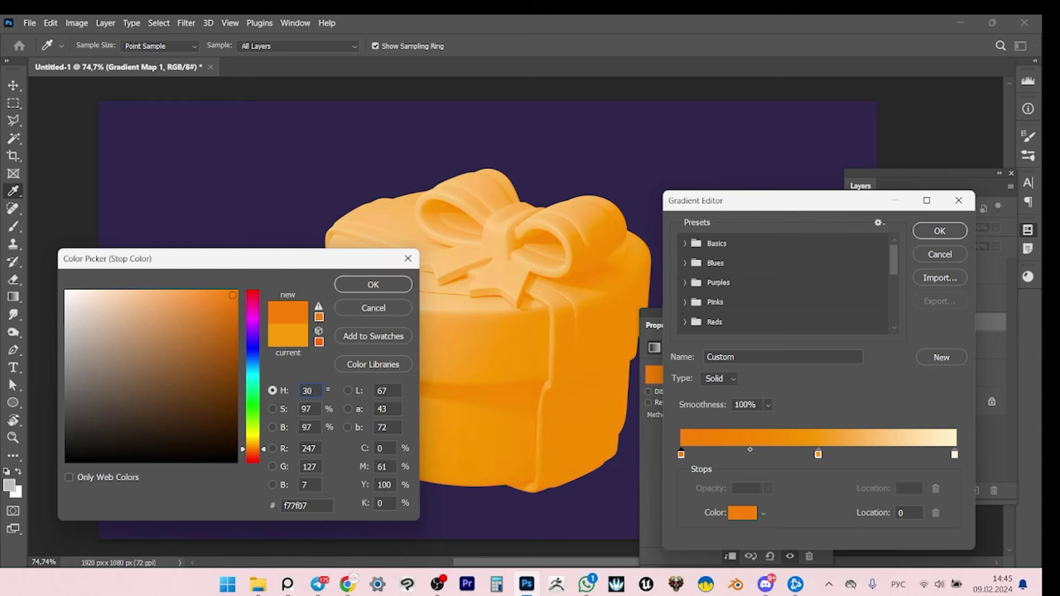
key("BackSpace")
key("BackSpace")
type("25")
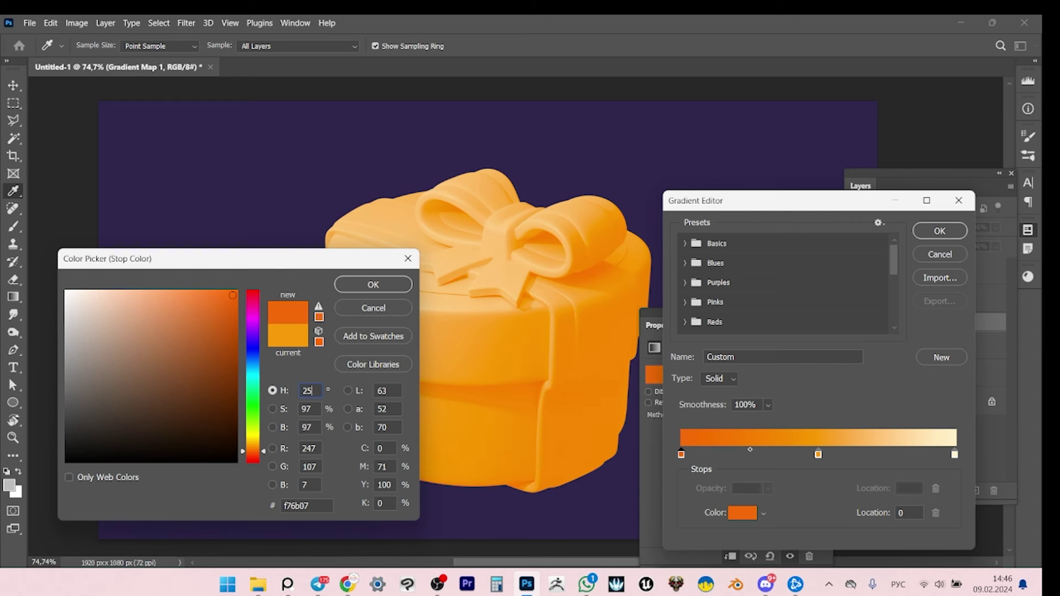
Darken the shadow stop to brown at 48% brightness and set its hue to 20°, making it 7a2a02.
left_click(235, 335)
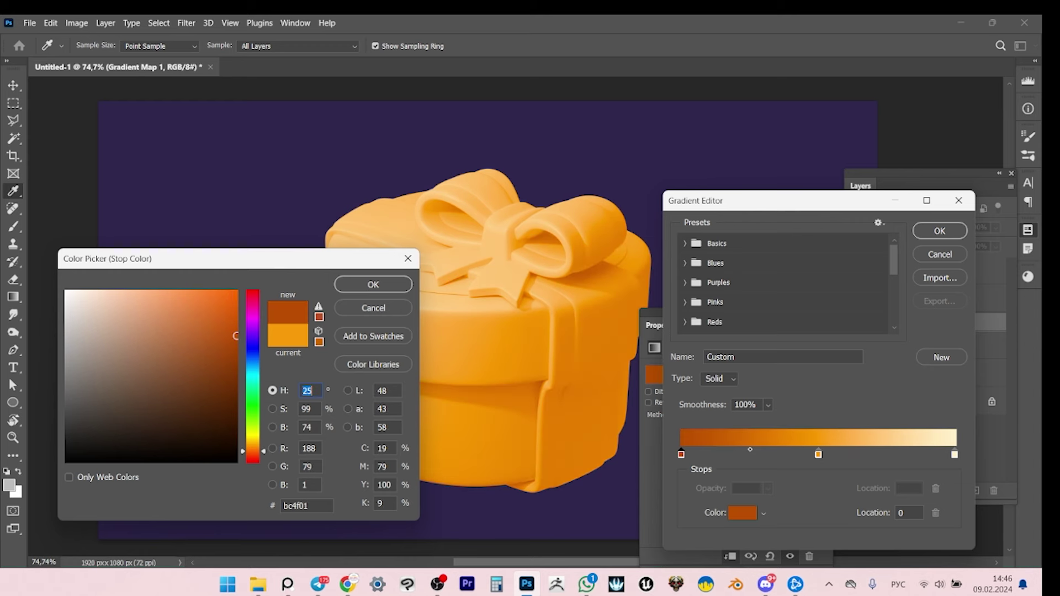
left_click_drag(236, 336, 235, 381)
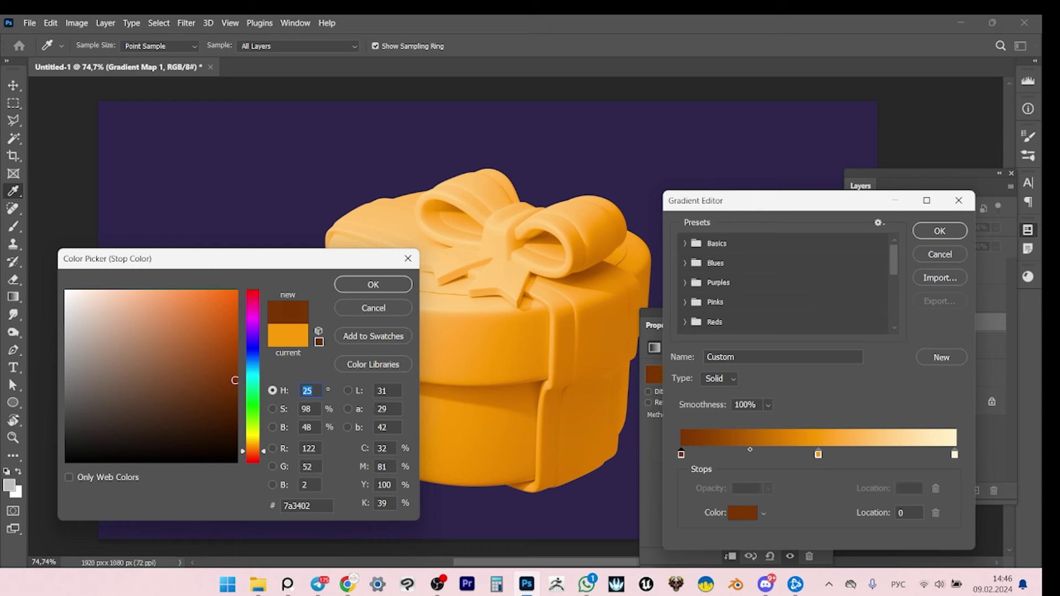
type("20")
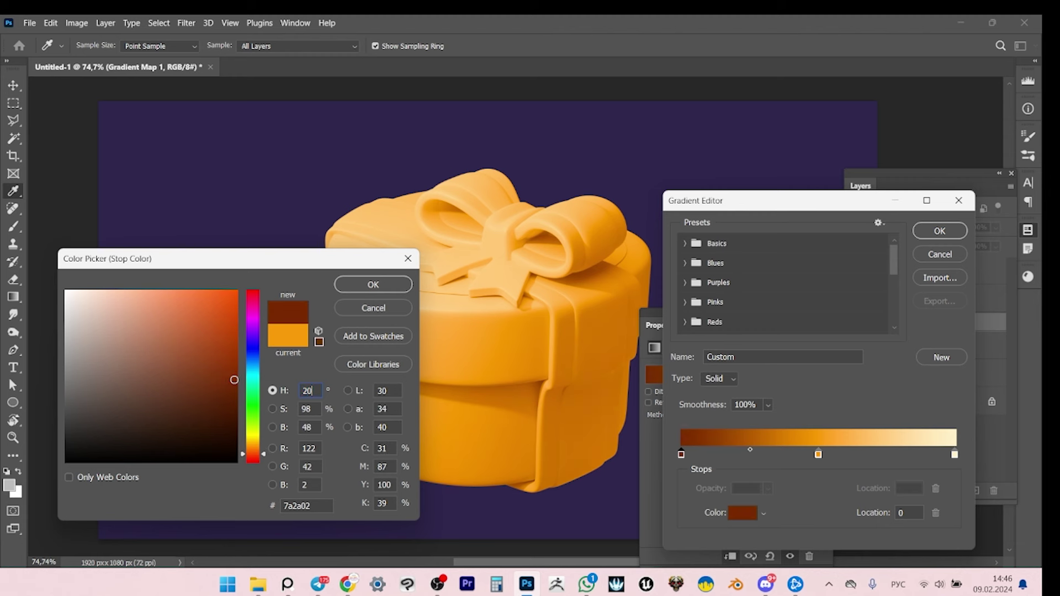
key("ctrl+a")
type("30")
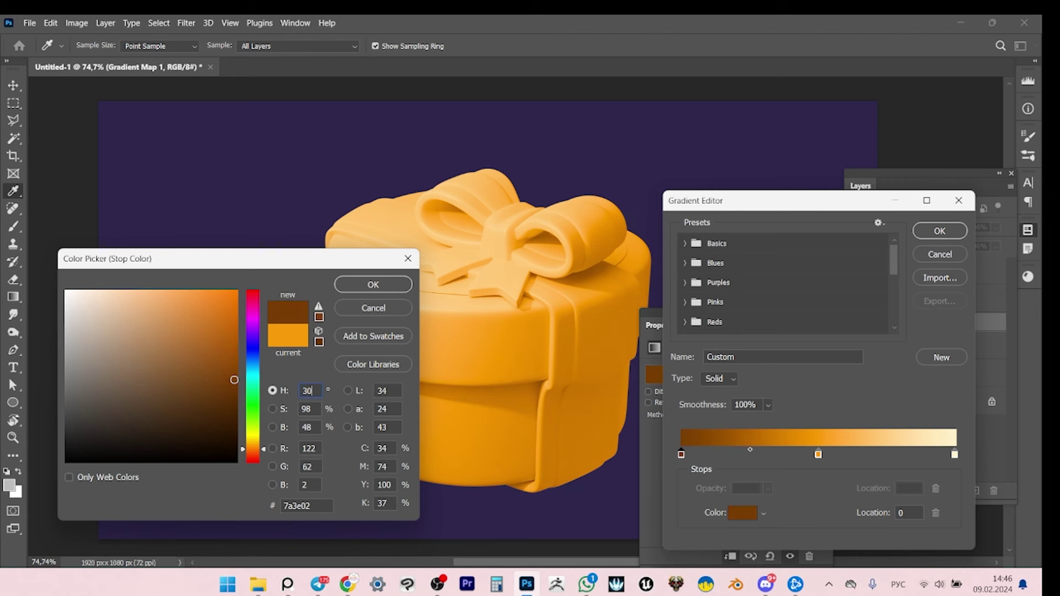
key("ctrl+a")
type("20")
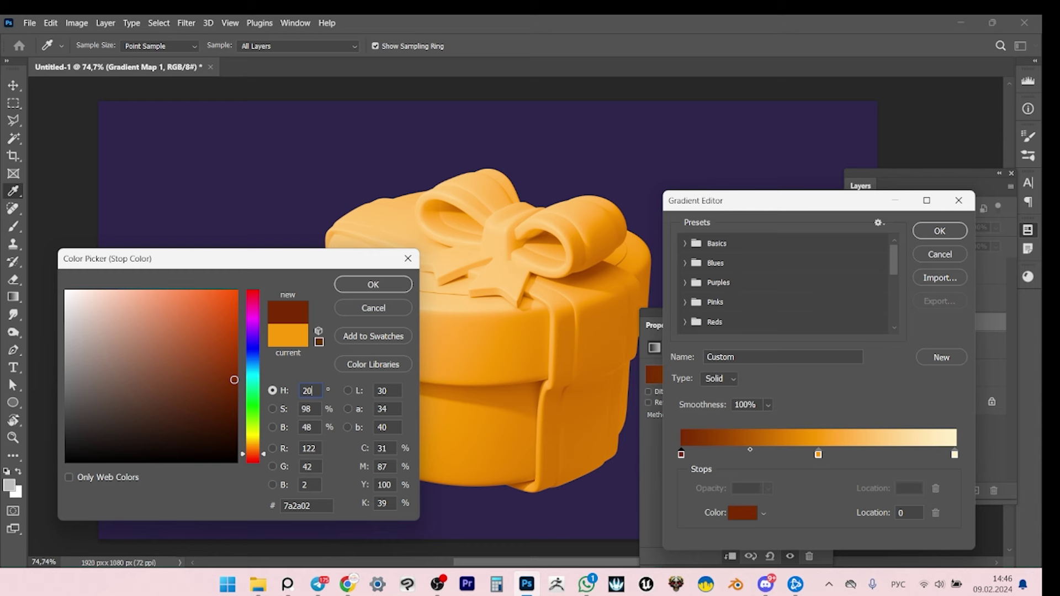
Deepen the shadow stop to 32% brightness with hue 15°, applying dark brown 521400.
left_click_drag(234, 380, 236, 408)
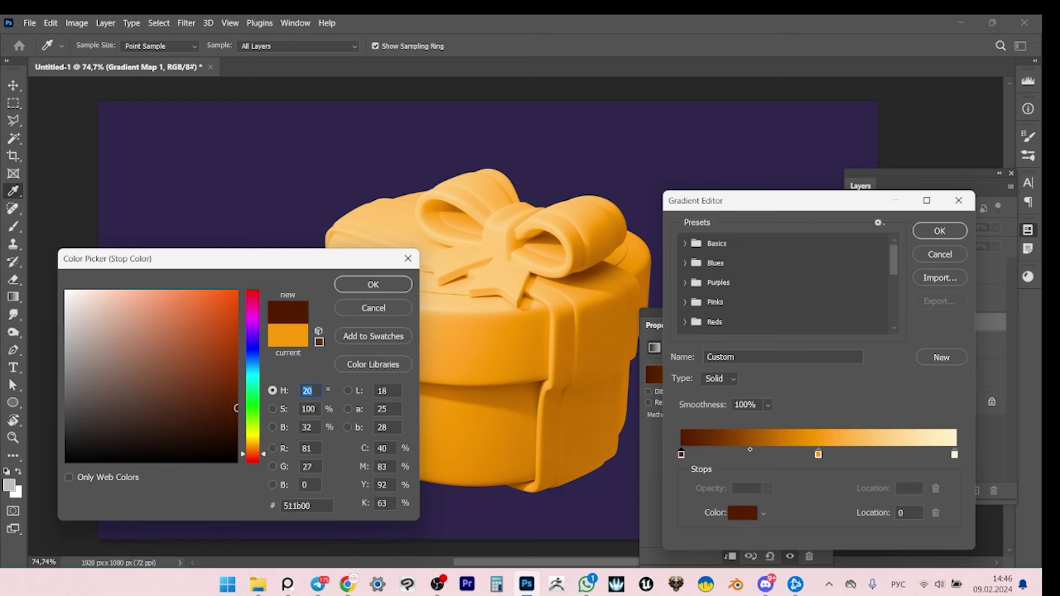
type("15")
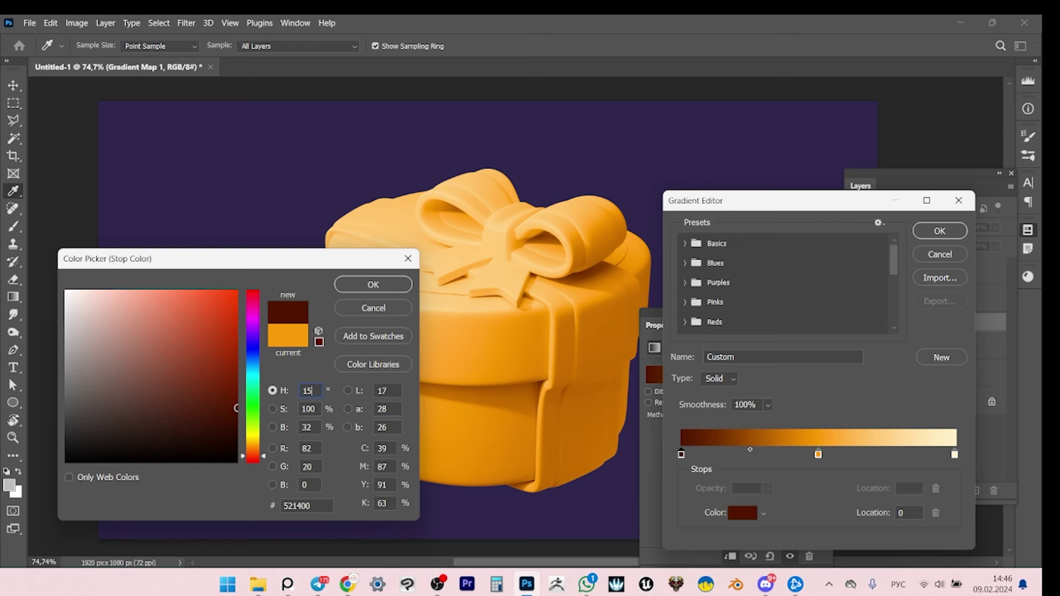
key("Return")
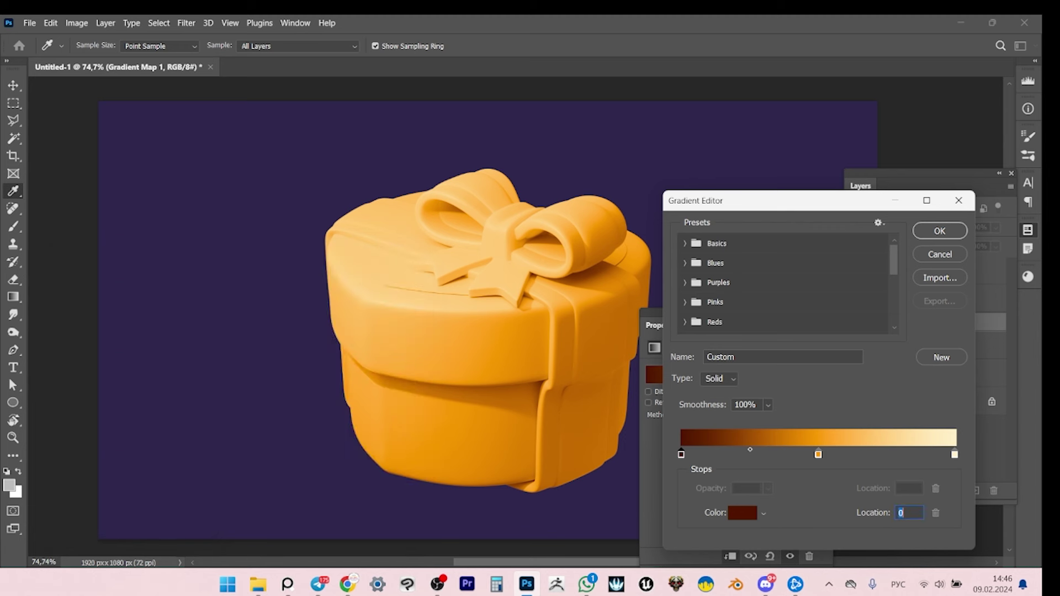
Add a stop at location 75% between the midtone and highlight stops, using the gradient's blended light orange.
left_click_drag(817, 201, 828, 152)
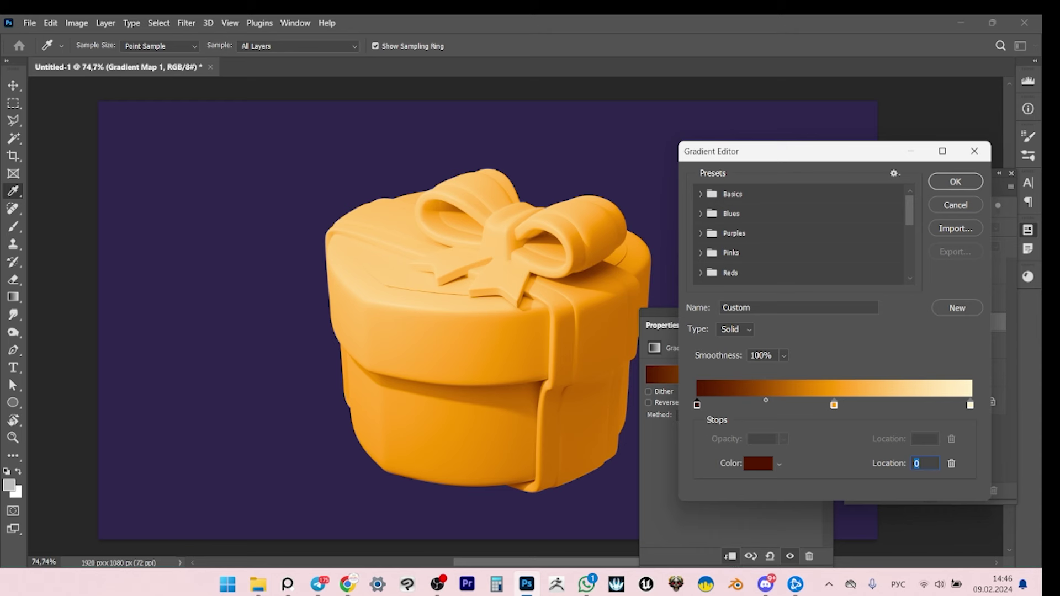
left_click(833, 405)
left_click(898, 405)
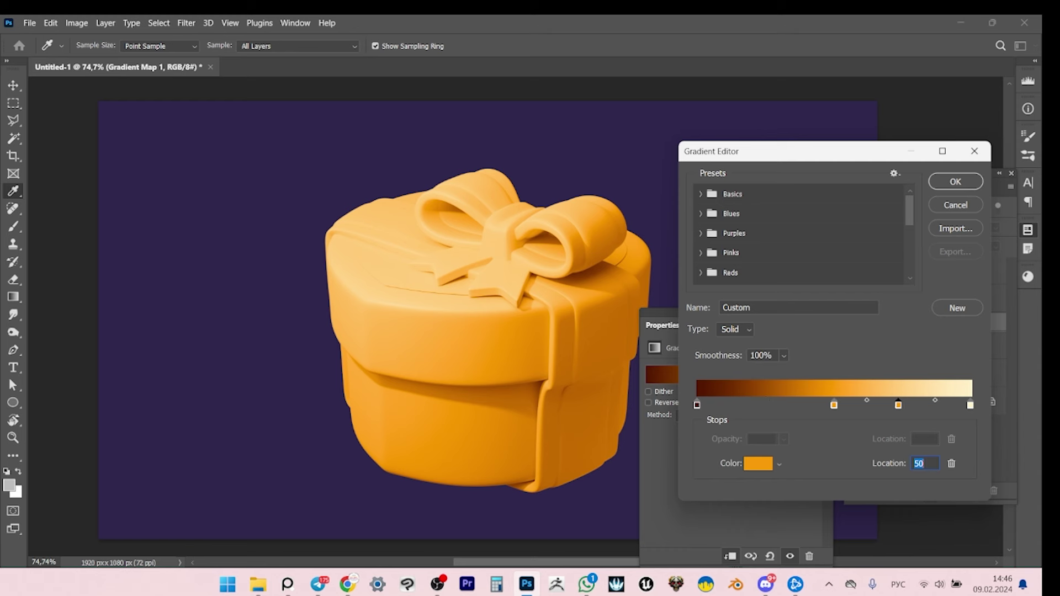
type("50")
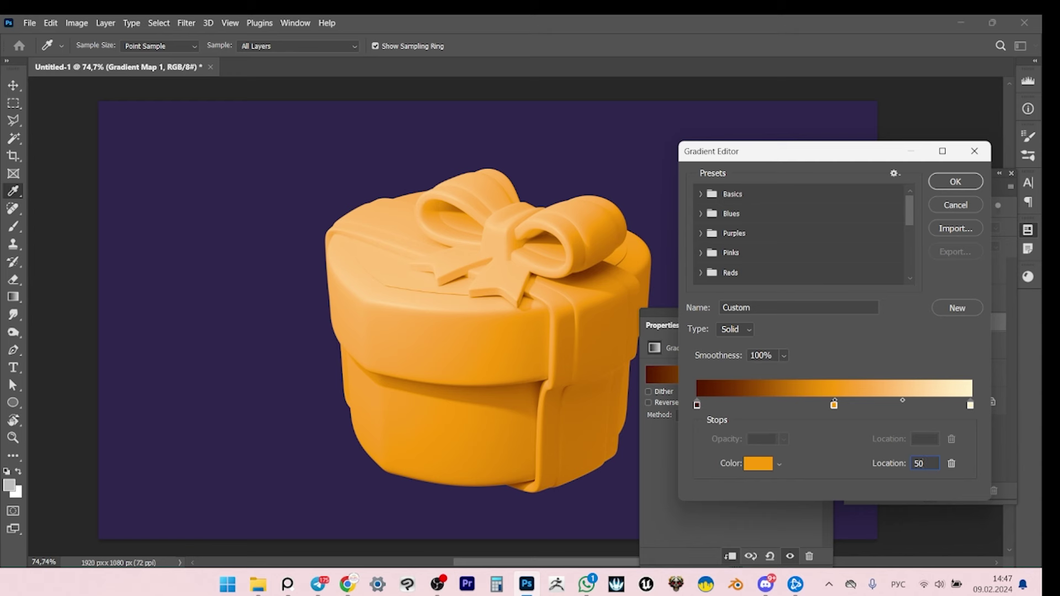
key("Return")
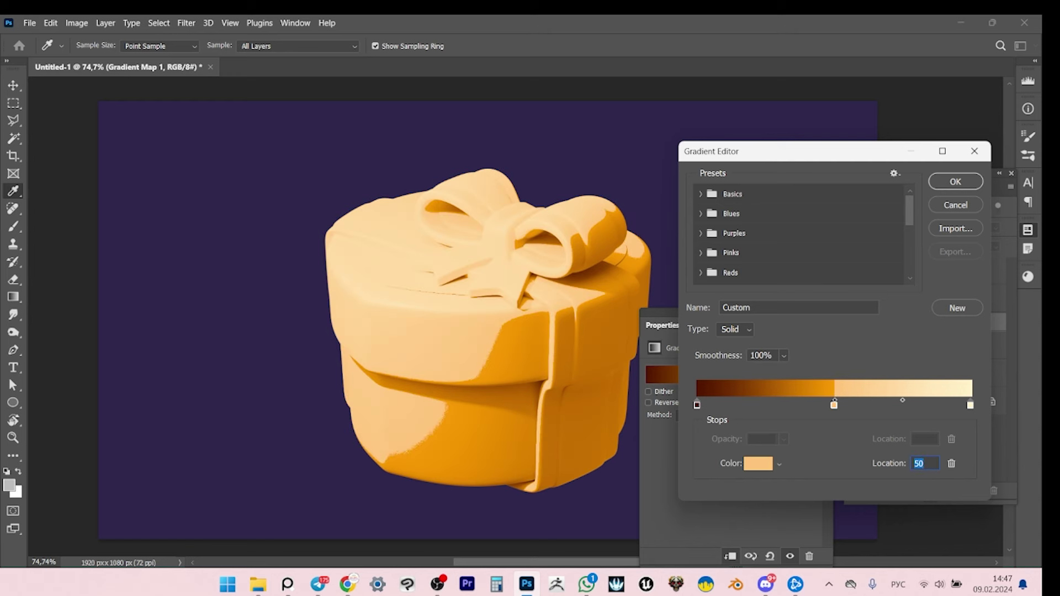
type("75")
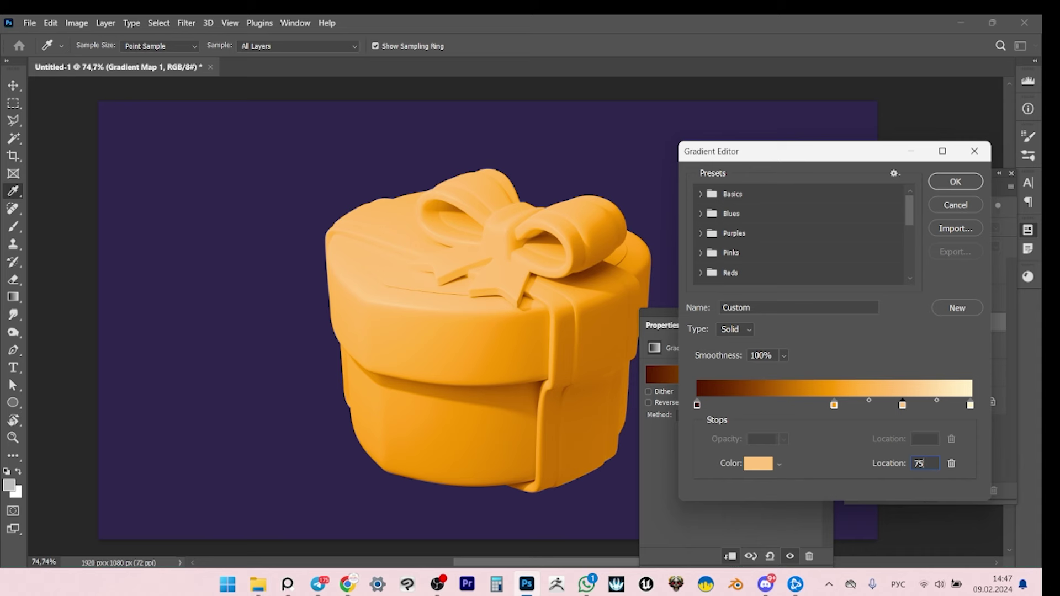
Colour the stop at location 75% with ff9c1b, shift its hue to 50° and soften it to yellow, ffdd32.
left_click(758, 463)
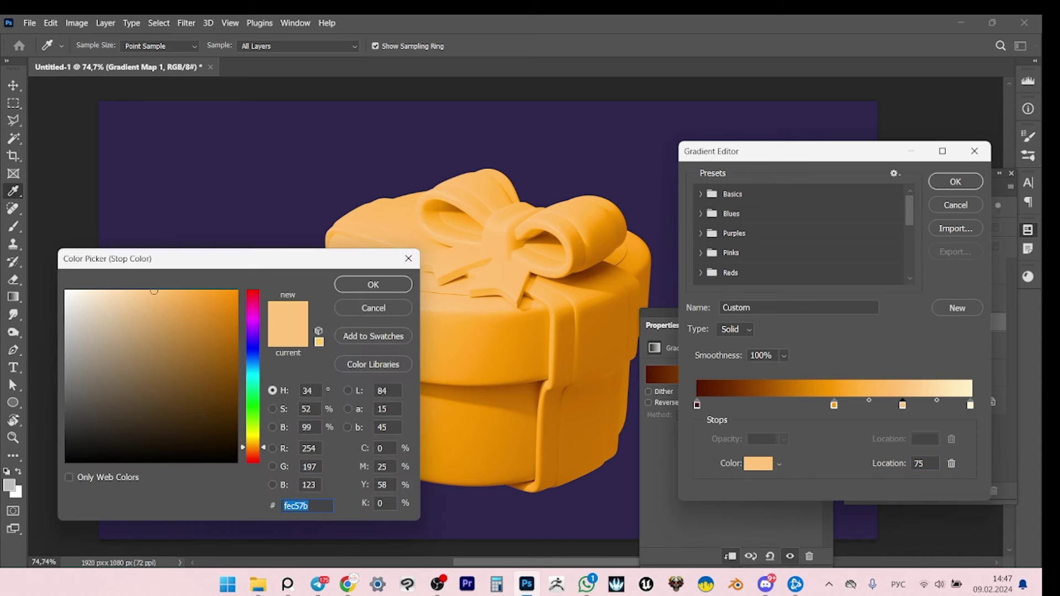
type("ff9c1b")
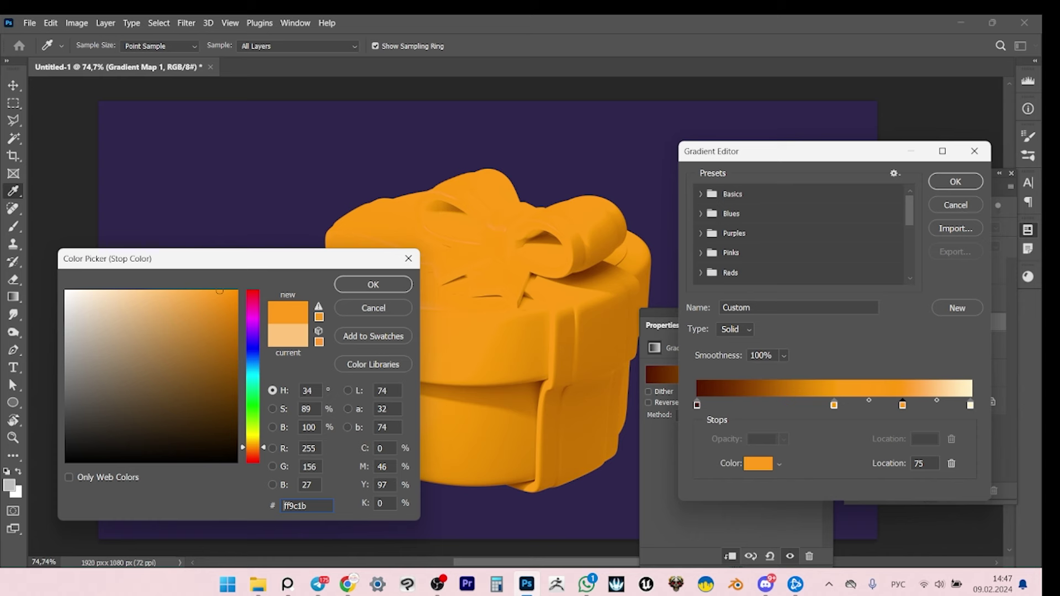
left_click(307, 390)
type("45")
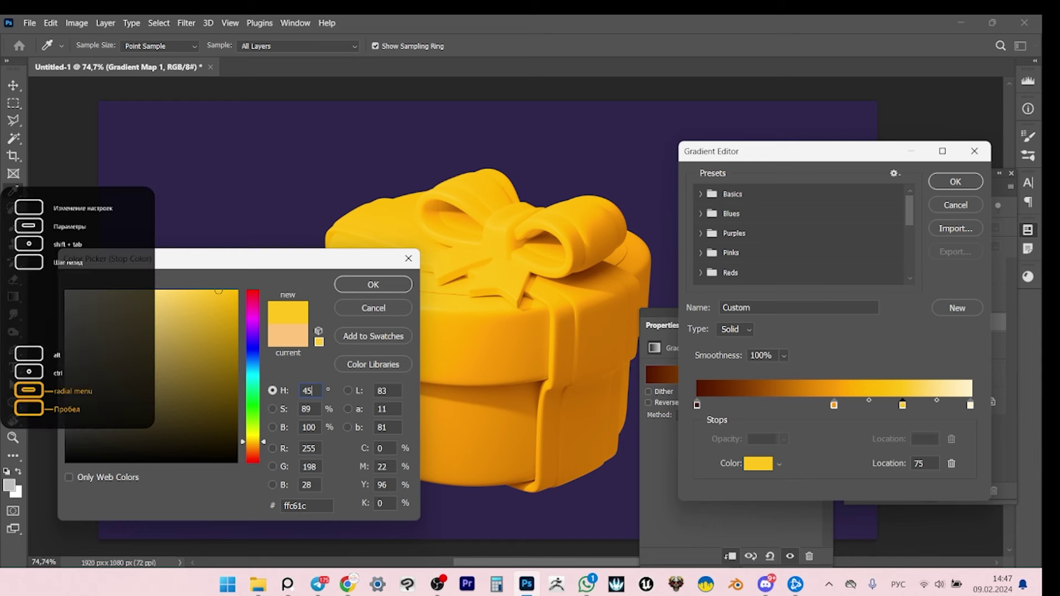
type("50")
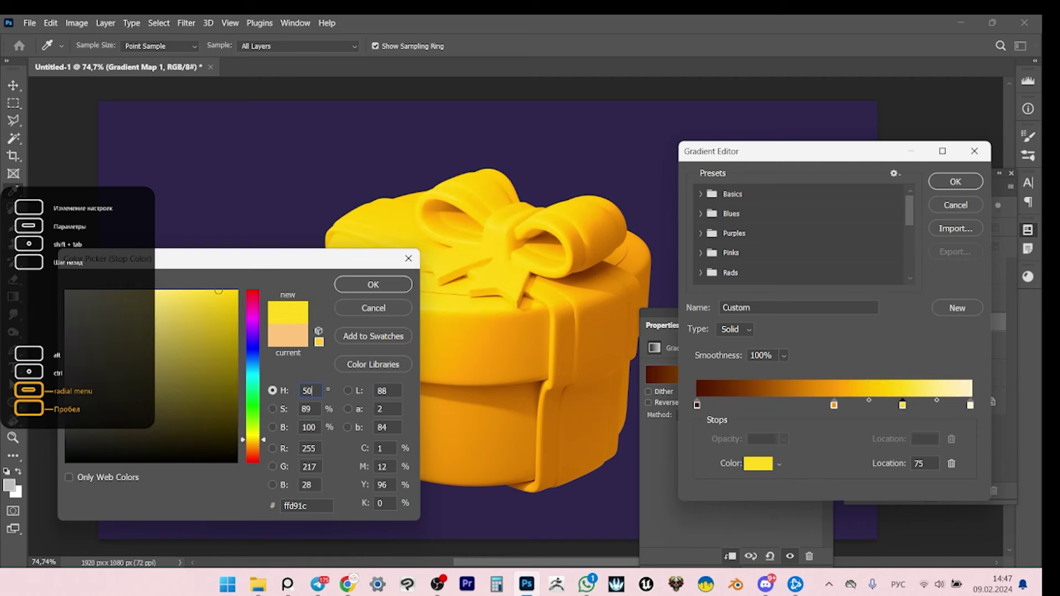
mouse_move(224, 262)
left_mouse_down()
mouse_move(201, 347)
mouse_move(431, 360)
mouse_move(537, 345)
mouse_move(535, 374)
mouse_move(526, 374)
left_mouse_up()
left_click(510, 373)
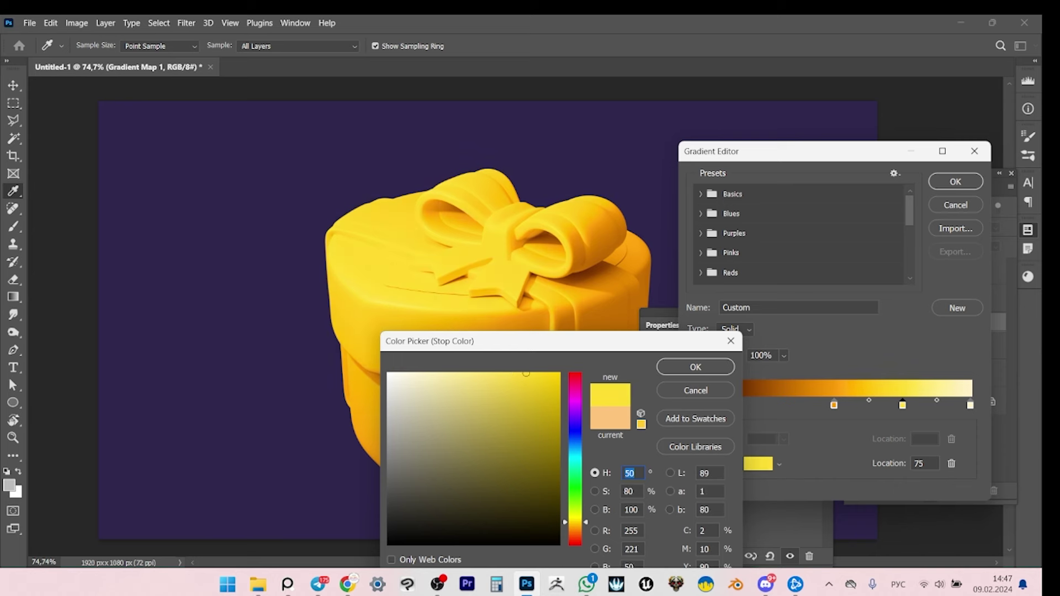
key("Return")
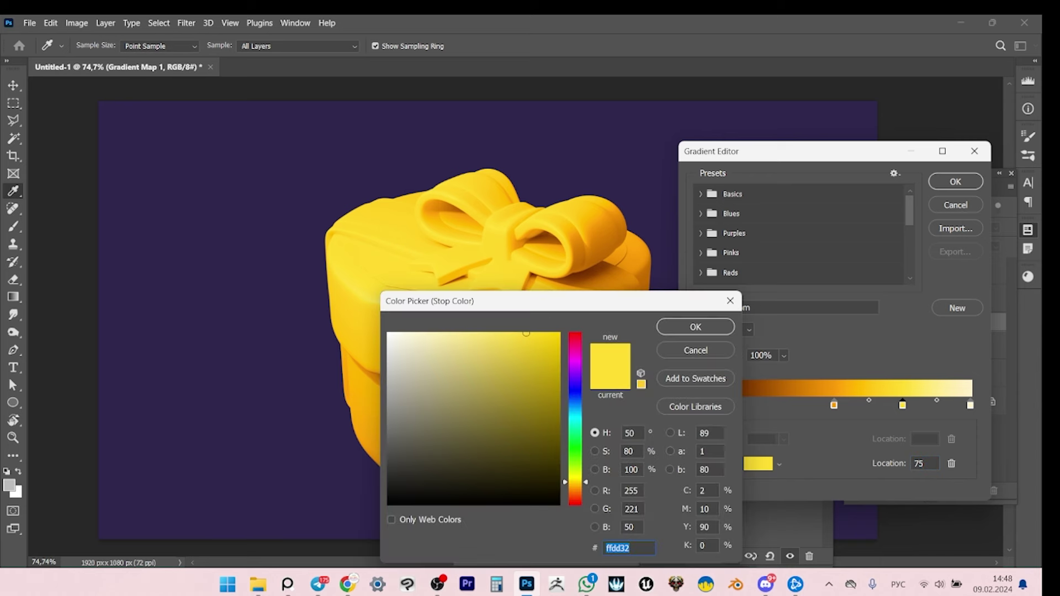
key("Return")
Replace the cream stop at location 100% with a copy of the yellow stop and colour it pale yellow, ffffba.
left_click(970, 405)
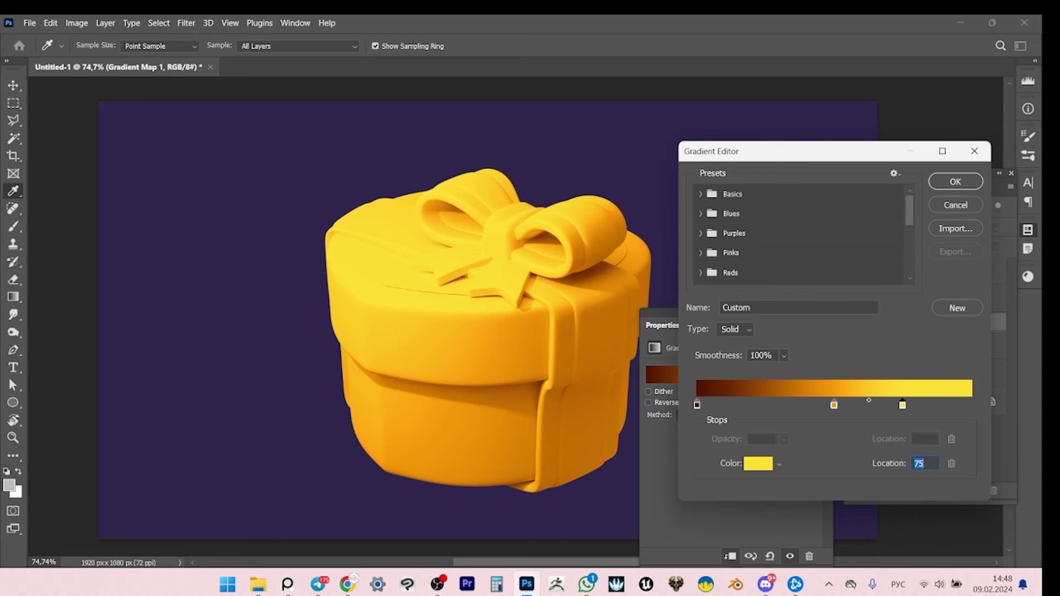
left_click_drag(970, 405, 964, 405)
key("Return")
left_click(757, 463)
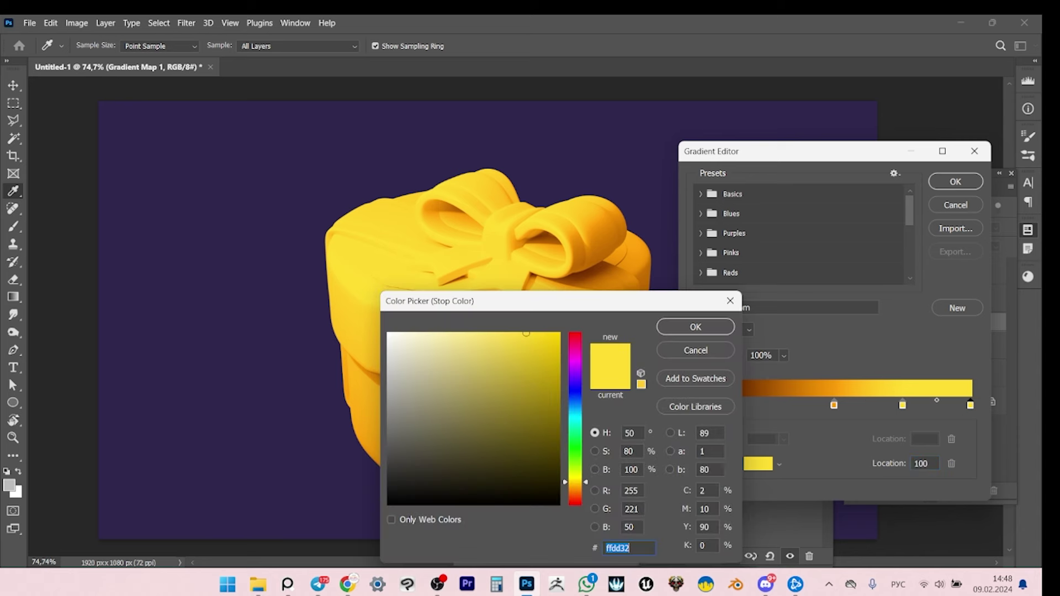
type("fff4bb")
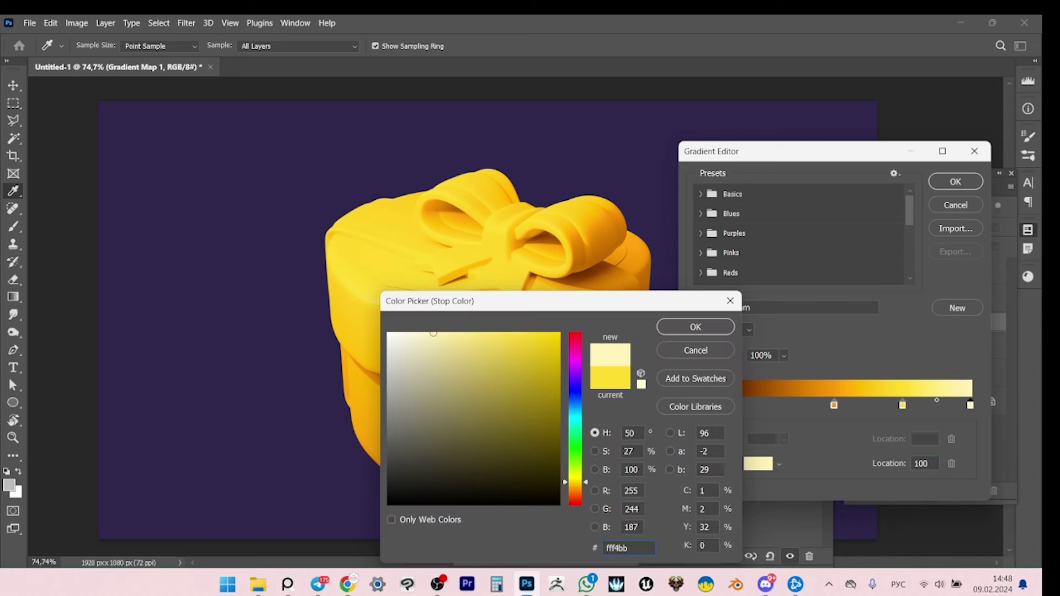
left_click(629, 433)
type("60")
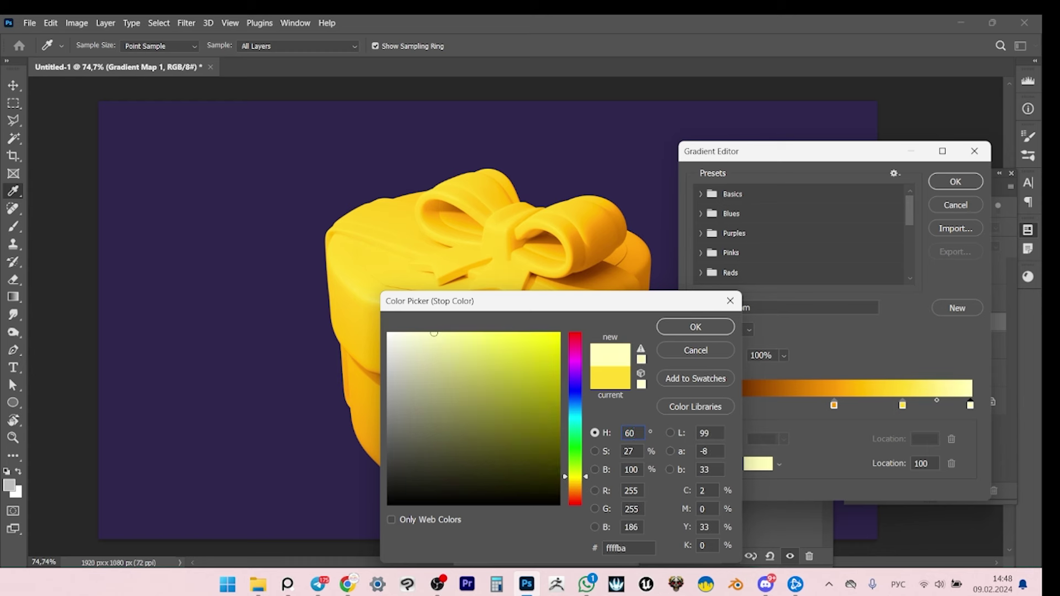
key("Return")
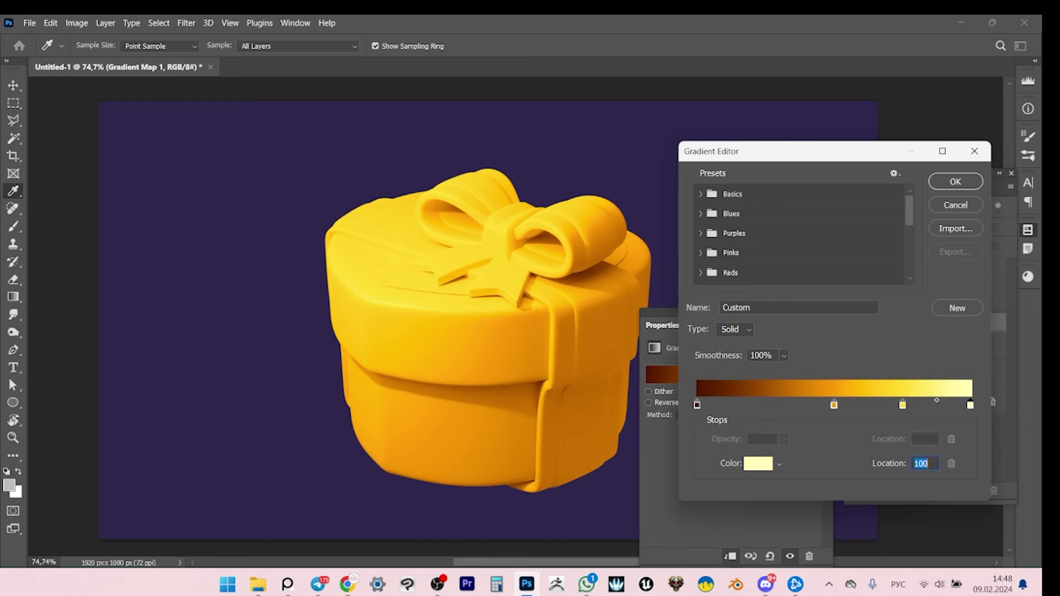
Add a stop at location 25% between the dark brown and orange stops, using the gradient's blended brownish orange.
left_click(696, 404)
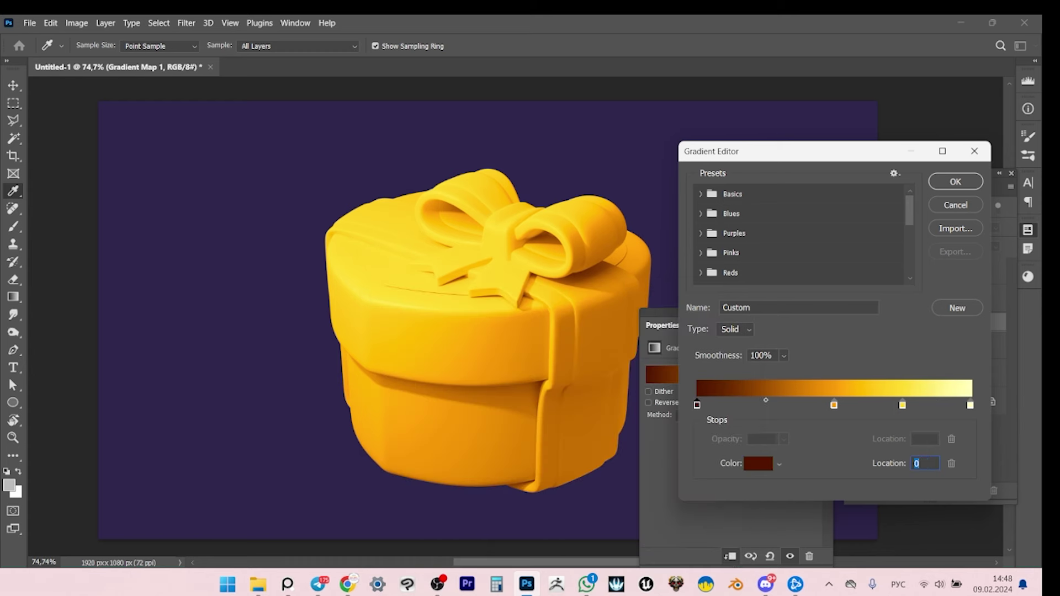
left_click(764, 405)
type("25")
key("Return")
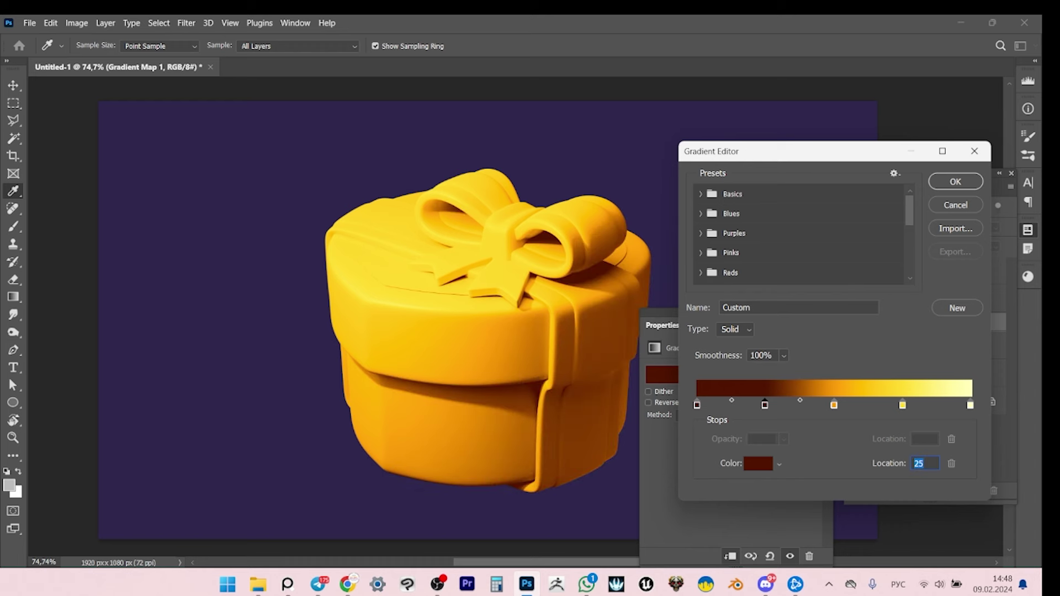
type("0")
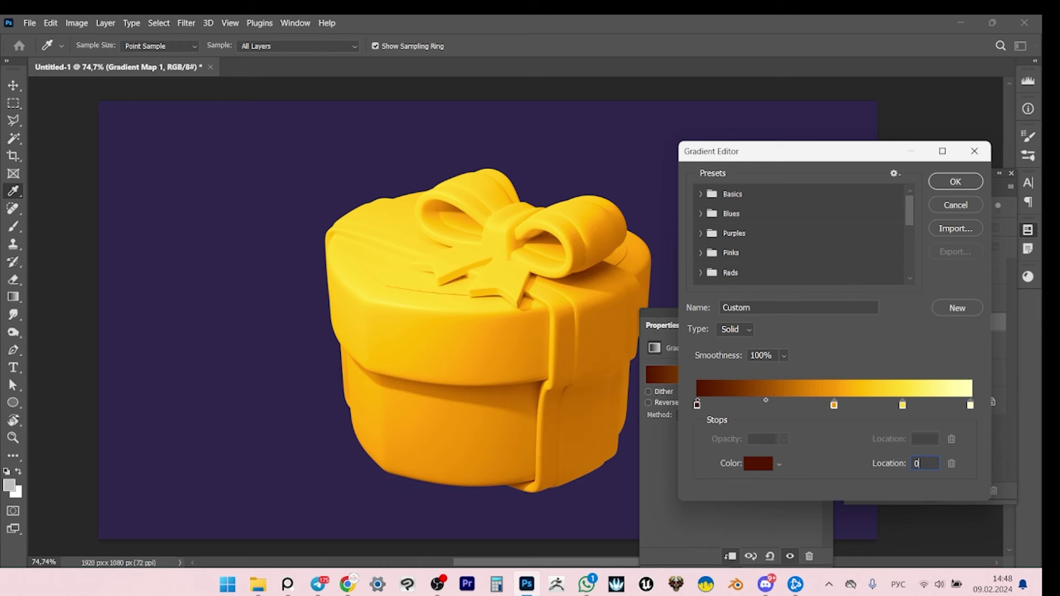
key("Return")
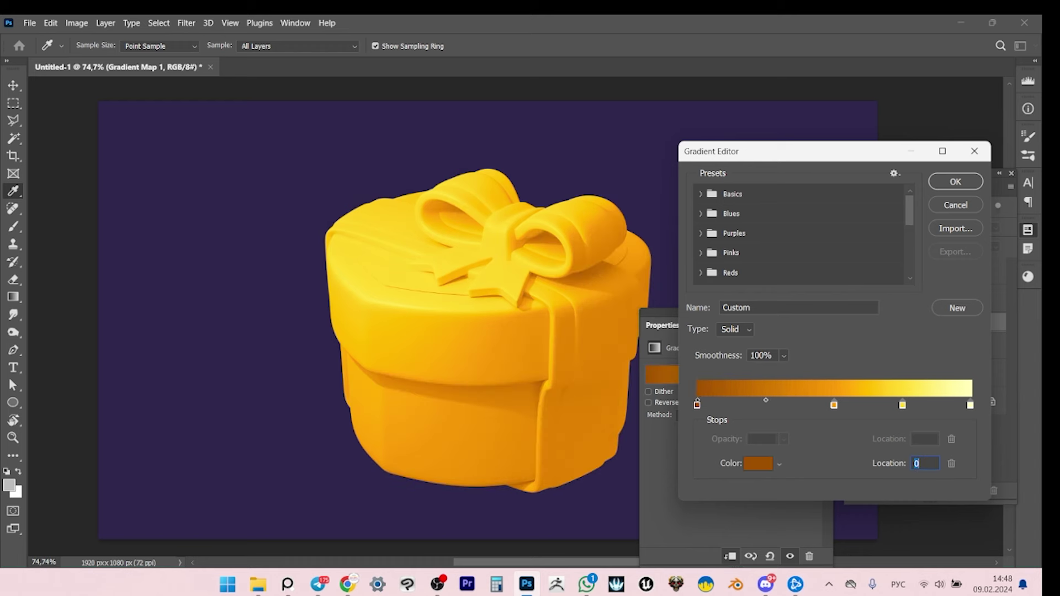
type("25")
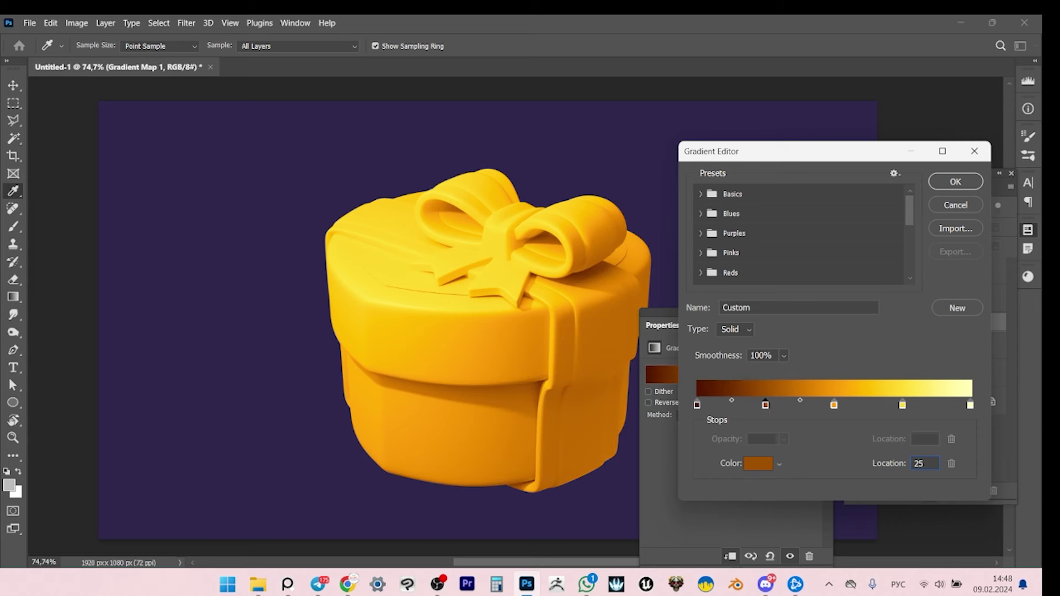
Recolour the gradient stop at location 25% with b85d00 and shift its hue to 25°, giving reddish brown b84d00.
left_click(758, 463)
left_click_drag(441, 301, 717, 278)
type("d76d01")
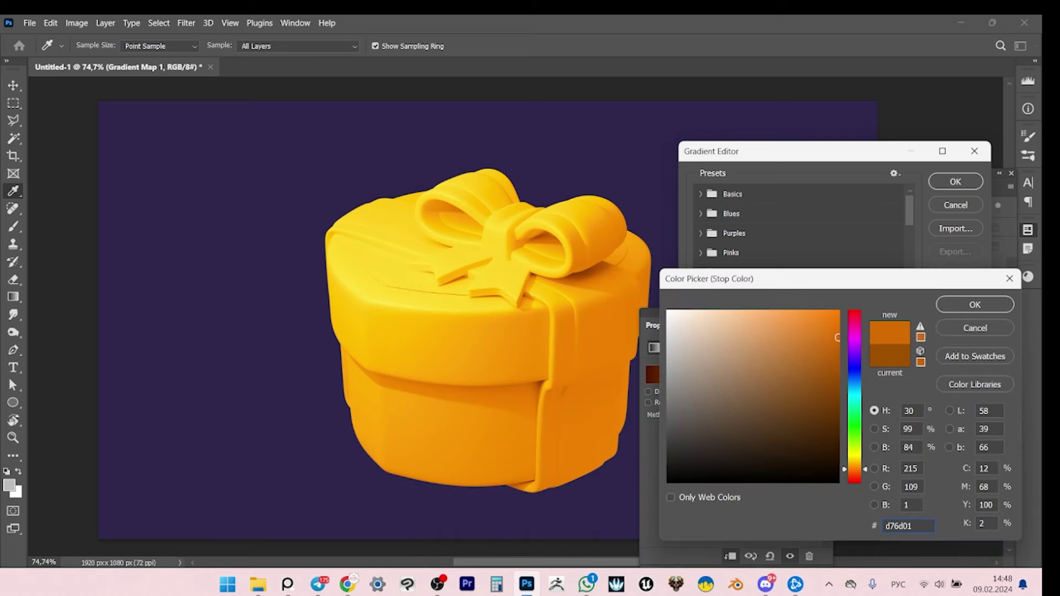
type("b85d00")
left_click_drag(873, 282, 223, 301)
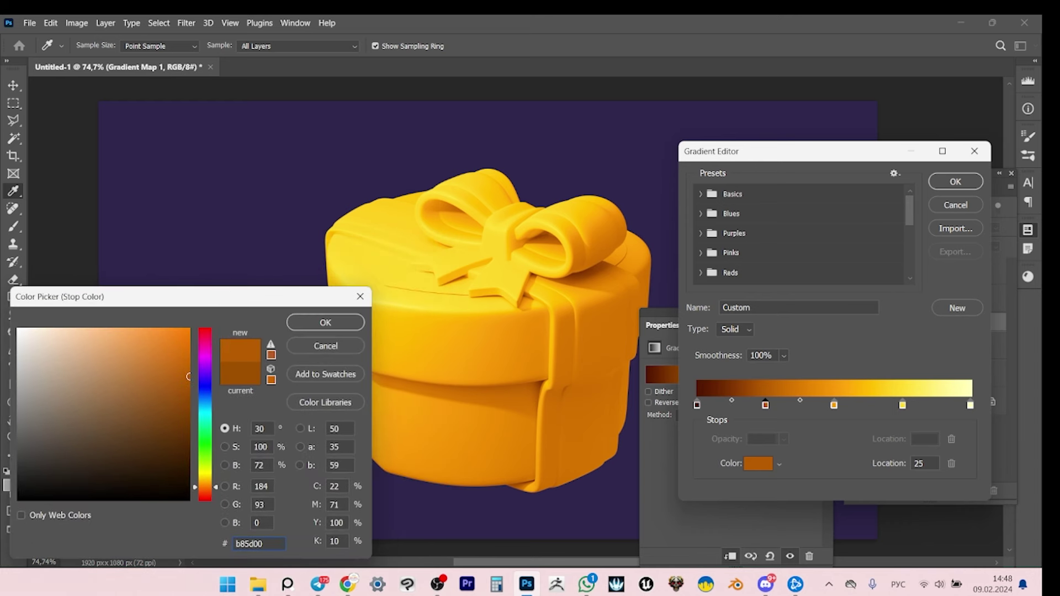
key("Tab")
type("25")
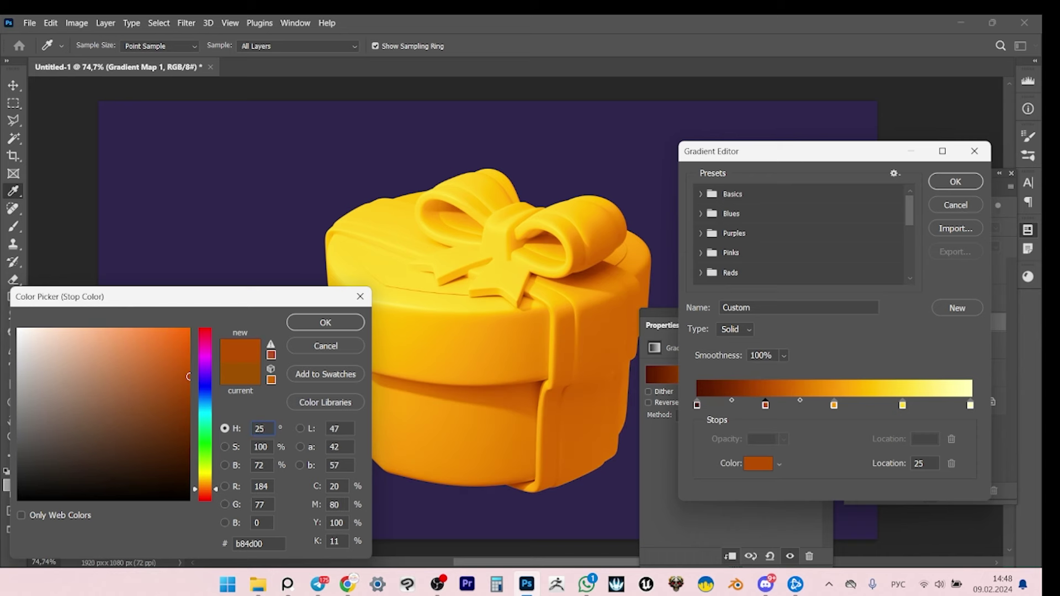
key("Return")
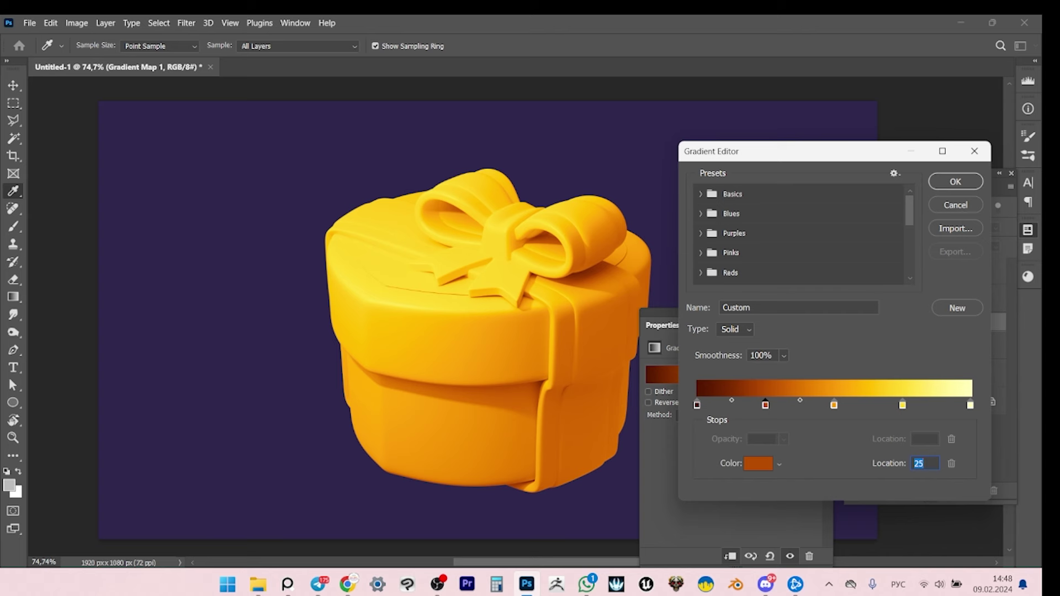
Brighten the dark brown stop at location 0% to brightness 52%, with saturation 100% and hue 20°.
left_click(697, 405)
left_click(758, 463)
left_click(186, 421)
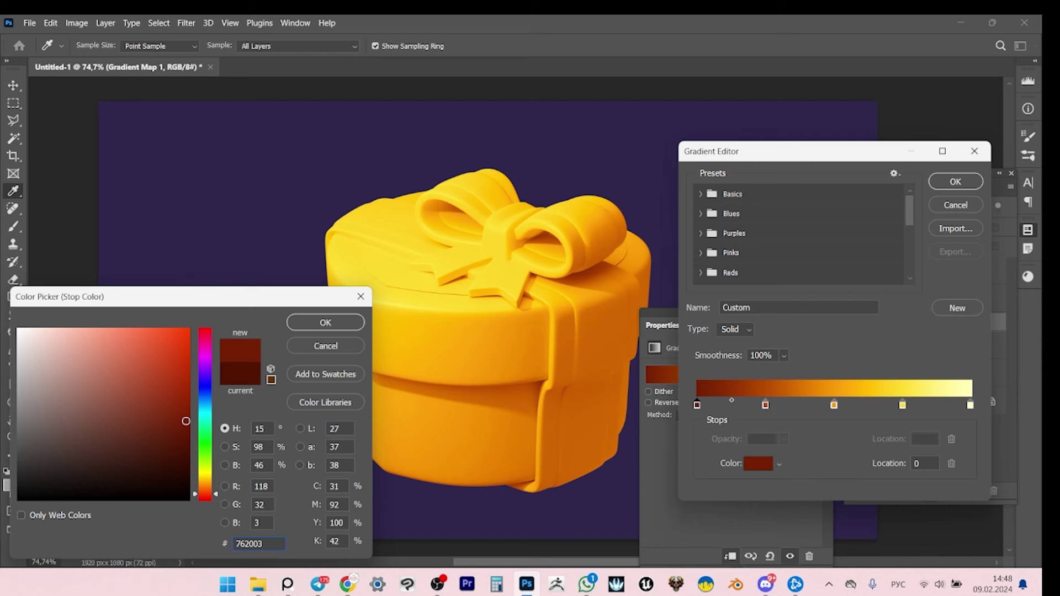
left_click_drag(186, 421, 188, 412)
left_click(260, 429)
left_click(259, 448)
type("100")
left_click(260, 429)
type("20")
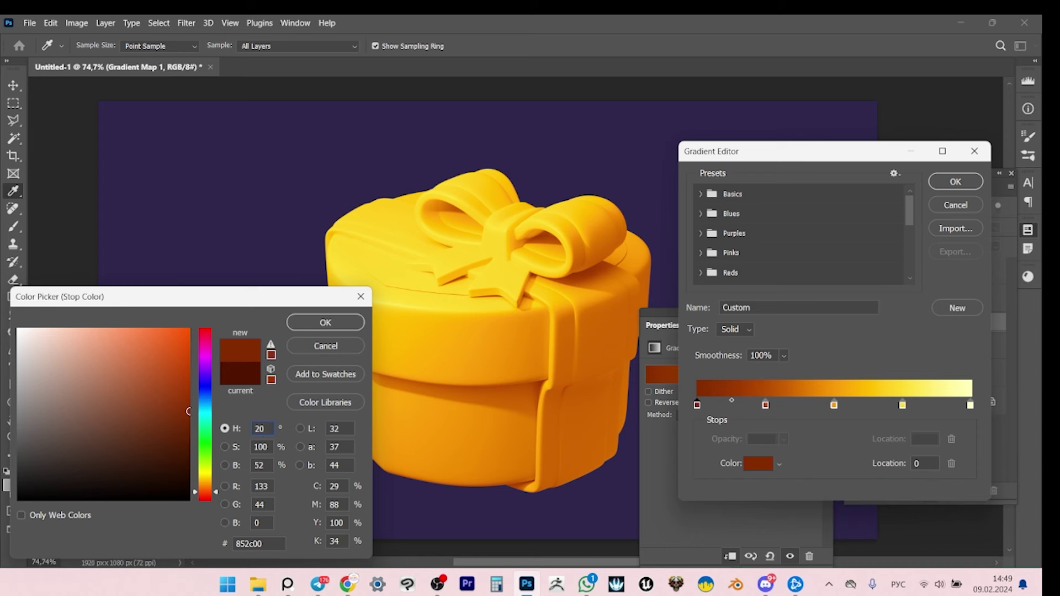
Undo the hue change on the stop at location 0% and set its hue to 10°.
key("ctrl+z")
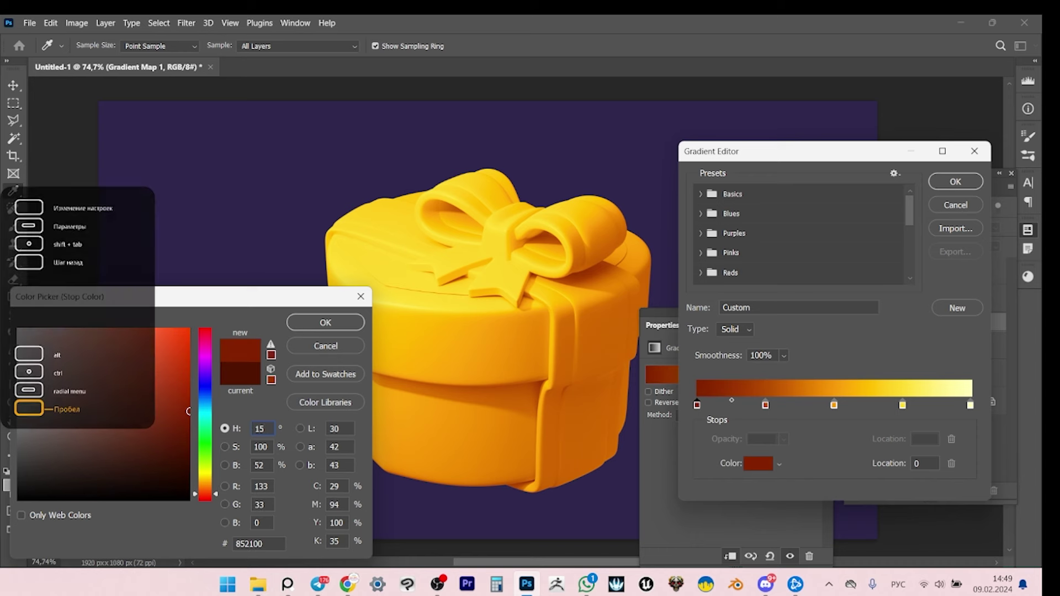
key("BackSpace")
key("BackSpace")
type("10")
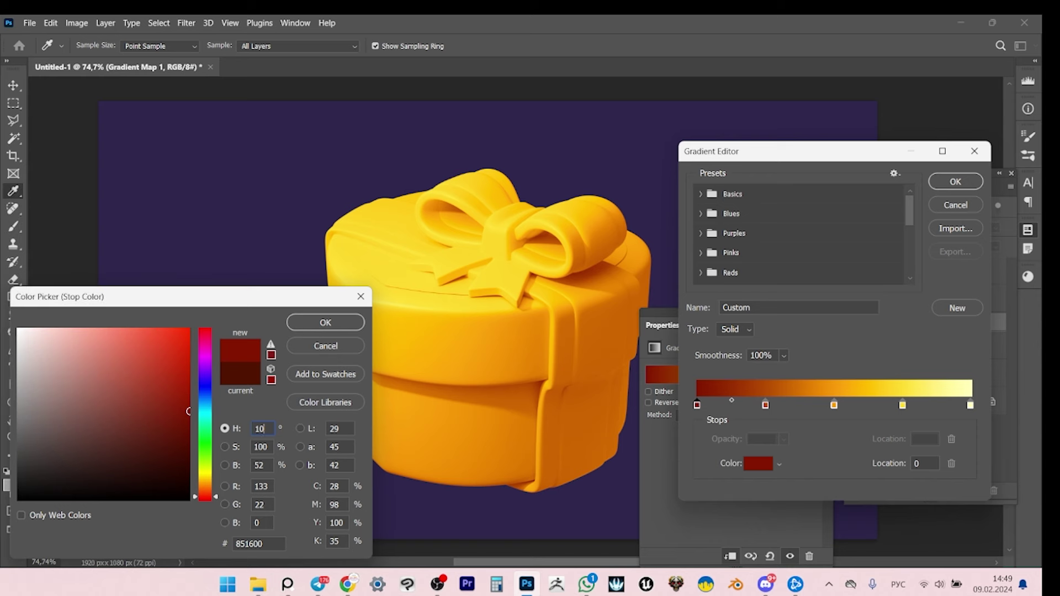
Darken the stop at location 0% to brightness 44% and set its hue back to 10°, 701300.
left_click(189, 426)
type("192")
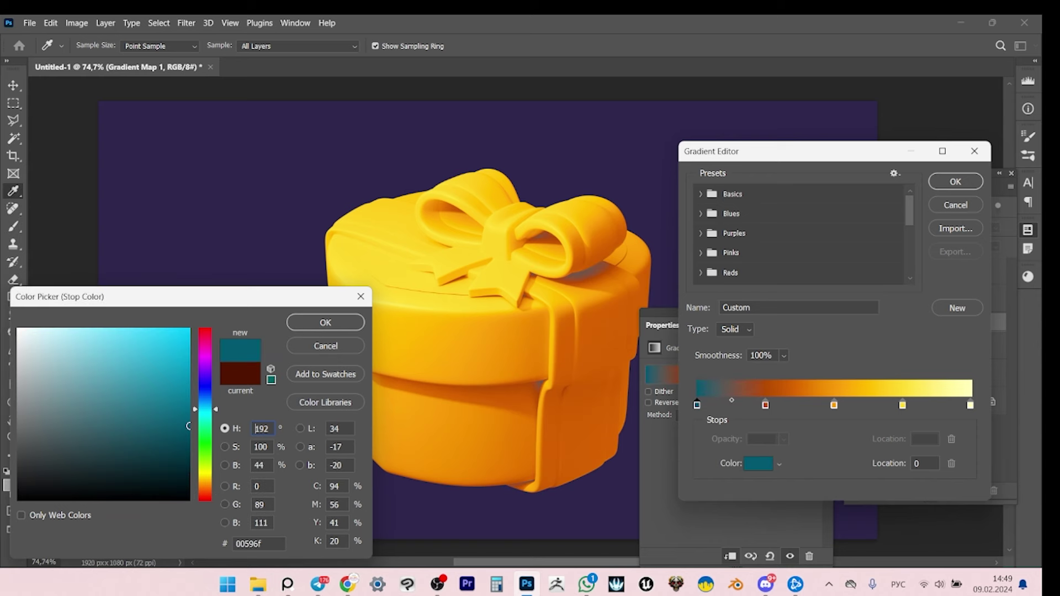
key("BackSpace")
key("BackSpace")
key("BackSpace")
type("10")
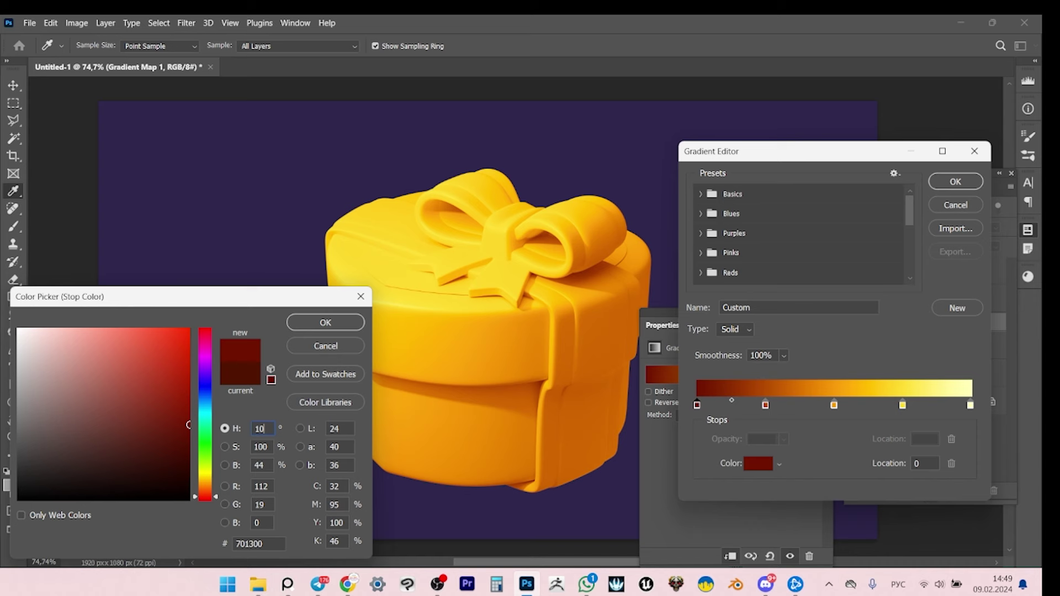
Set the stop at location 0% to saturation 100% and brightness 40%, and accept the edited gradient.
mouse_move(188, 425)
left_mouse_down()
mouse_move(187, 405)
mouse_move(183, 425)
left_mouse_up()
left_click(258, 446)
type("100")
key("Tab")
type("0")
key("BackSpace")
type("40")
key("Return")
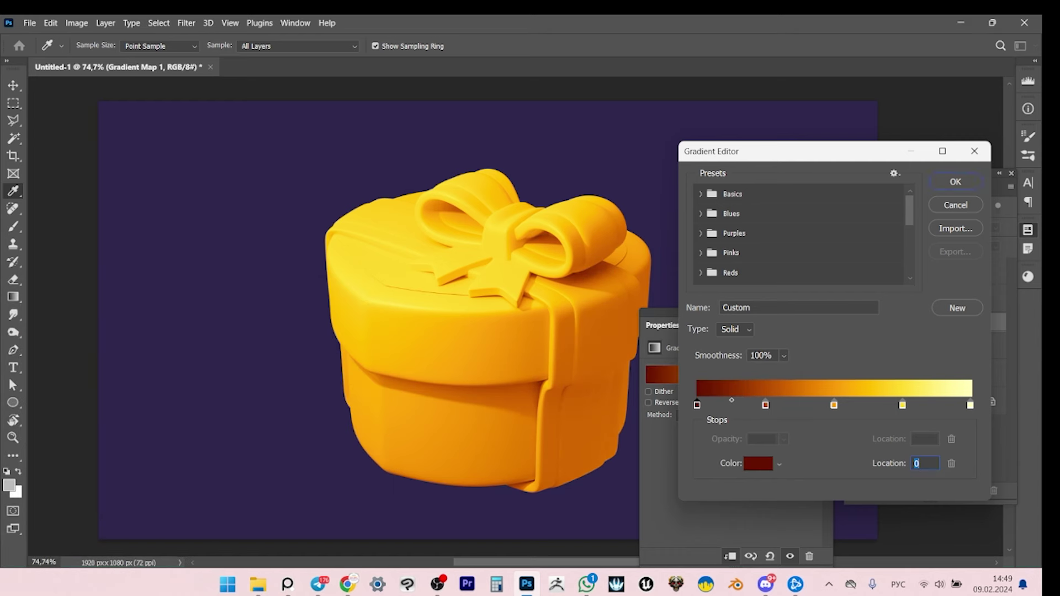
left_click(956, 181)
Compare the box with and without its golden colouring by hiding the Gradient Map layer and showing it again.
key("z")
mouse_move(485, 310)
left_mouse_down()
mouse_move(386, 309)
mouse_move(475, 309)
left_mouse_up()
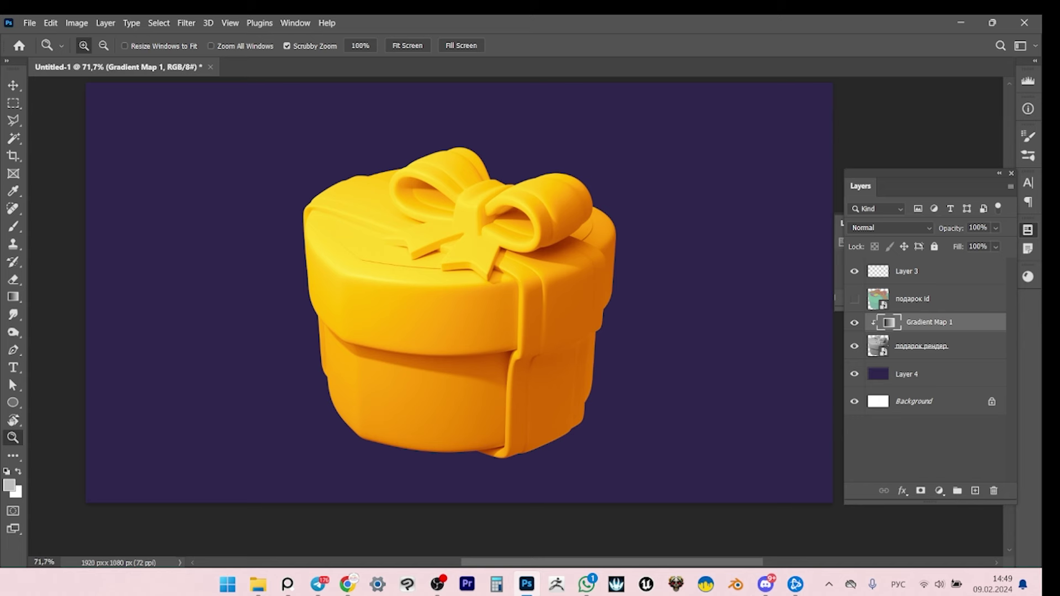
left_click_drag(389, 269, 436, 269)
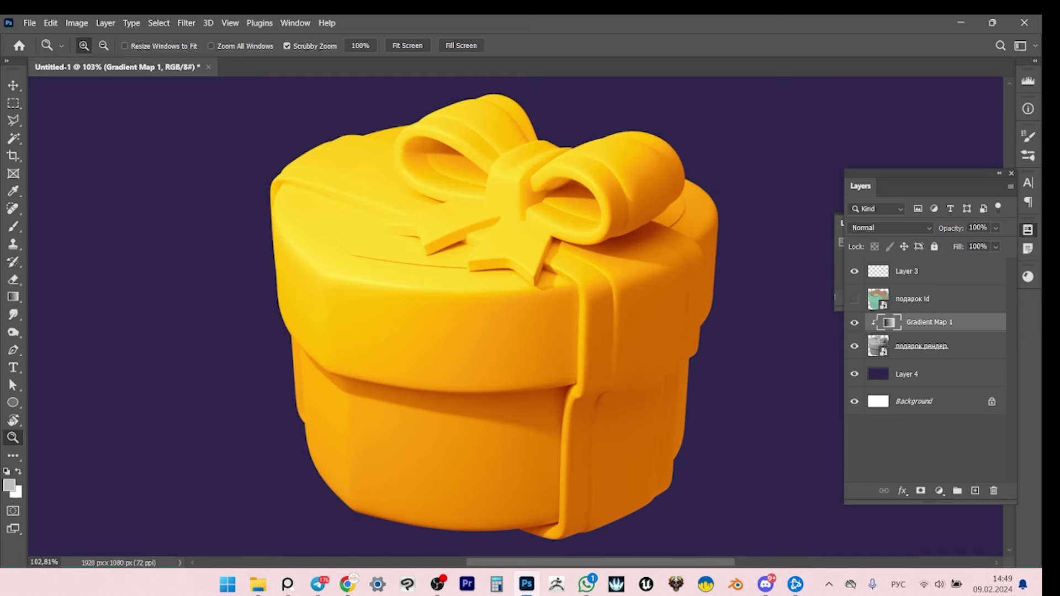
key("ctrl+comma")
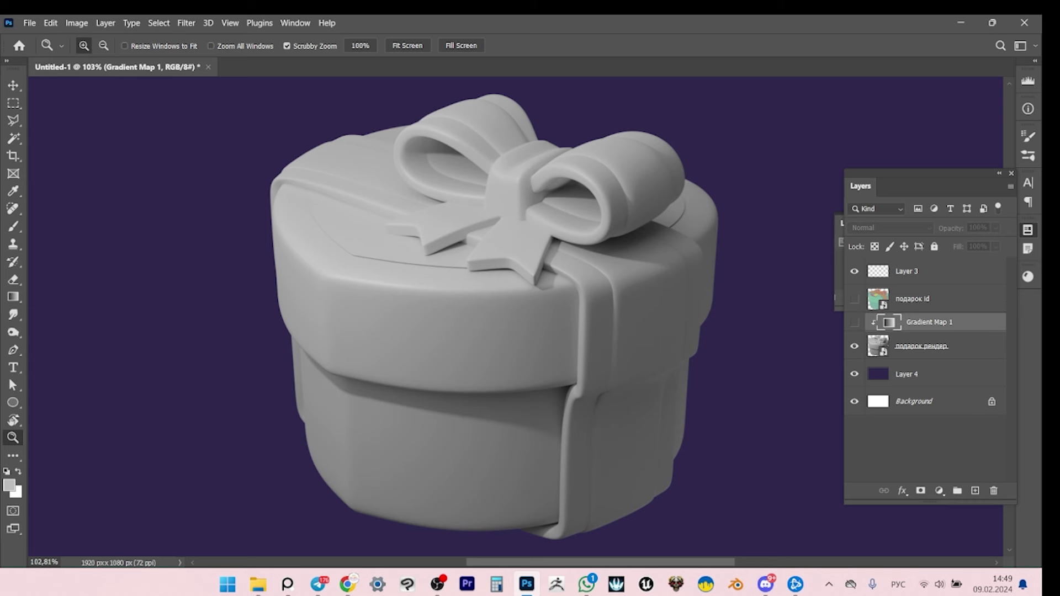
left_click(855, 322)
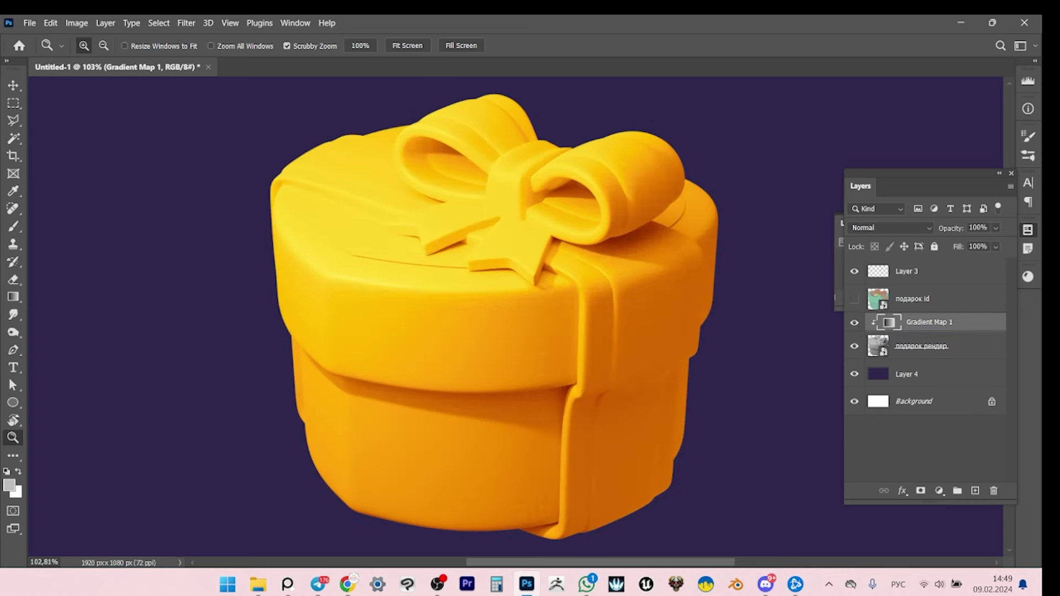
Start a Pen path along the lower edge of the lid's front, from its left side to the vertical ribbon.
scroll(420, 480, "up", 4)
key("p")
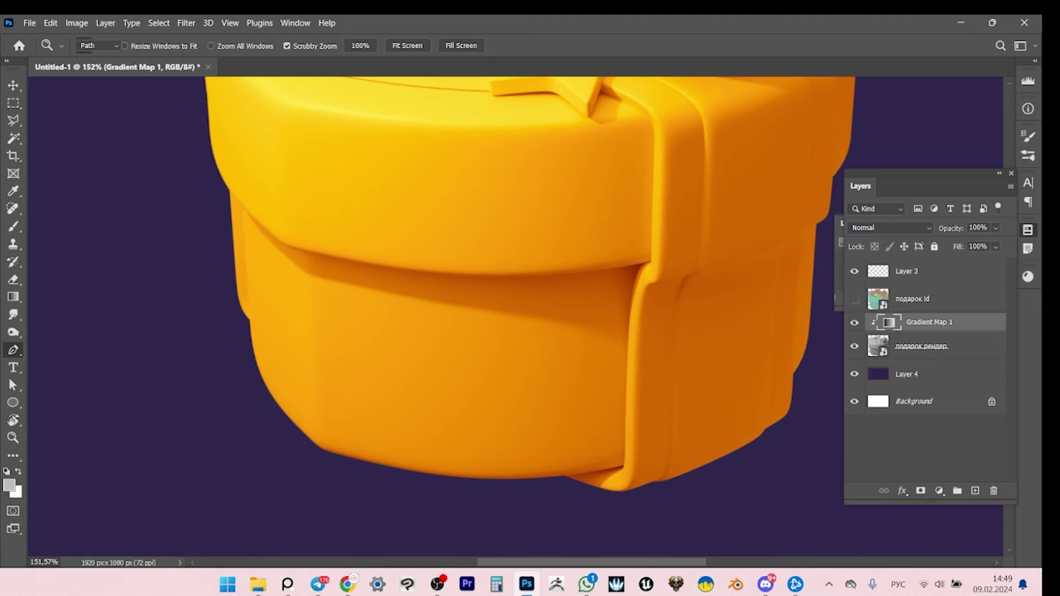
scroll(536, 304, "up", 3)
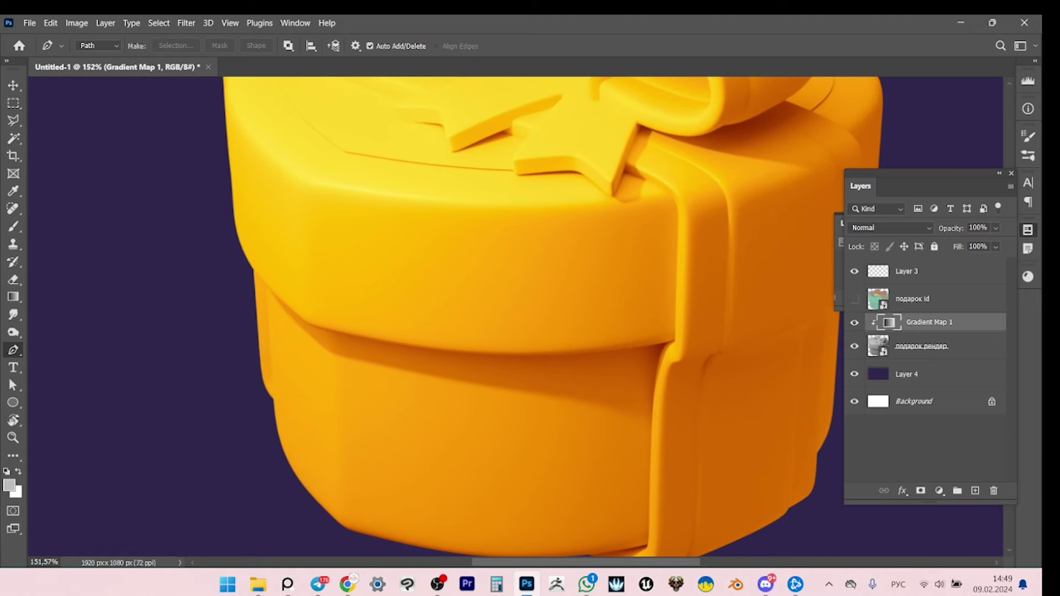
scroll(546, 321, "down", 2)
left_click(245, 240)
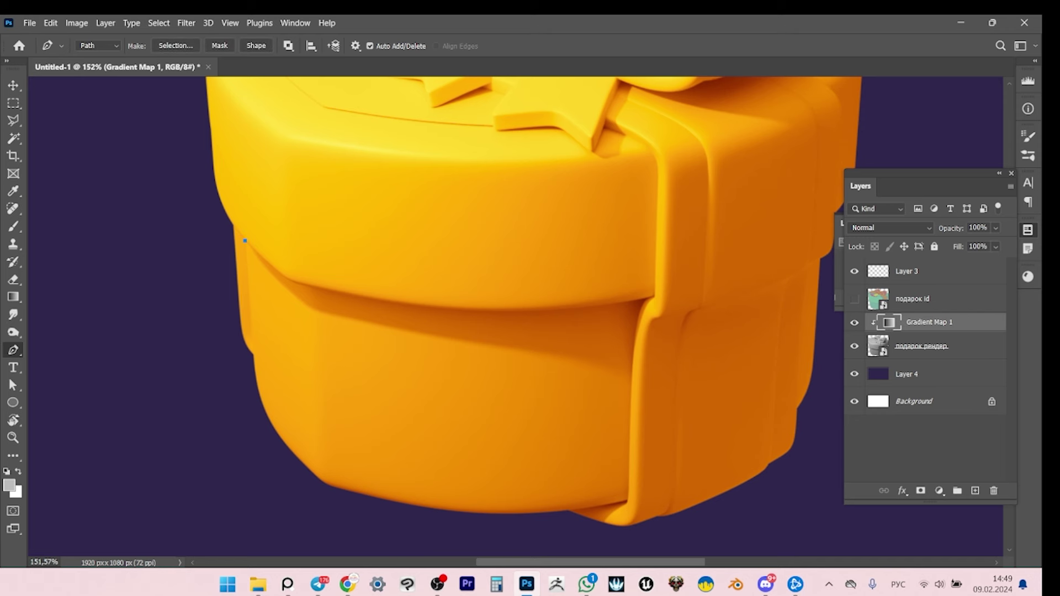
left_click_drag(287, 280, 294, 282)
left_click_drag(652, 297, 826, 248)
mouse_move(653, 295)
left_mouse_down()
mouse_move(669, 274)
mouse_move(654, 282)
left_mouse_up()
scroll(531, 317, "up", 2)
scroll(532, 318, "up", 2)
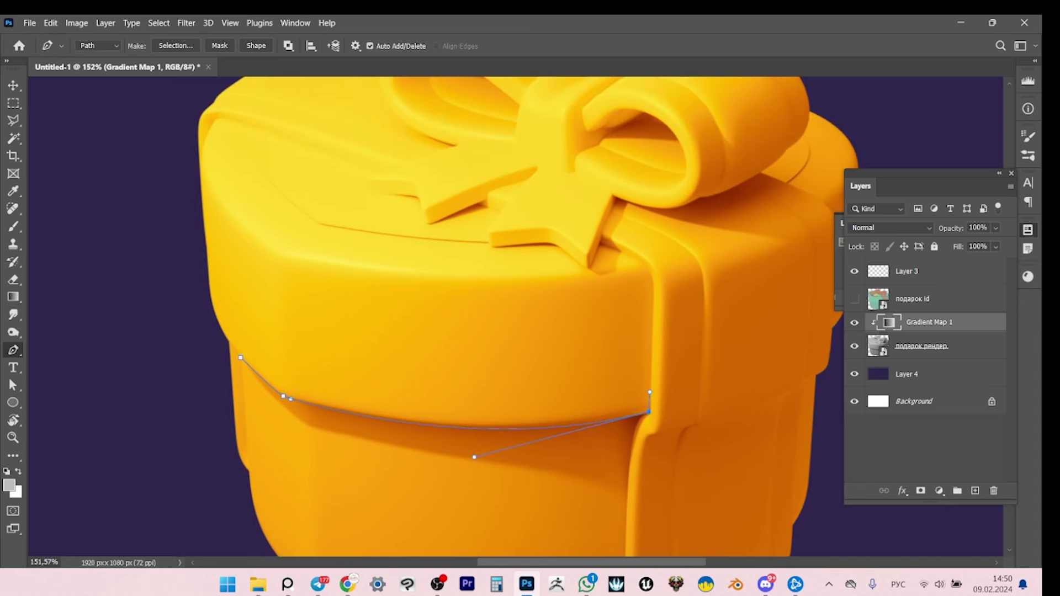
Continue the path up the vertical ribbon's edge and around the star-shaped points of both bow tails.
left_click_drag(653, 287, 633, 257)
left_click(601, 243)
left_click(588, 268)
left_click_drag(551, 243, 500, 308)
left_click(492, 245)
left_click(510, 278)
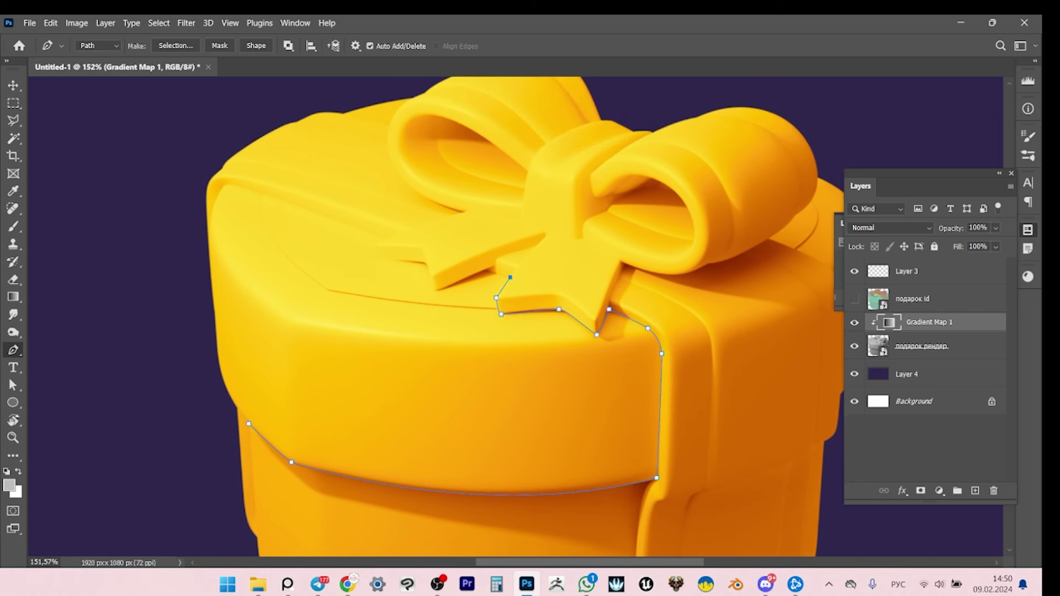
left_click(485, 270)
left_click(437, 289)
left_click_drag(431, 289, 524, 267)
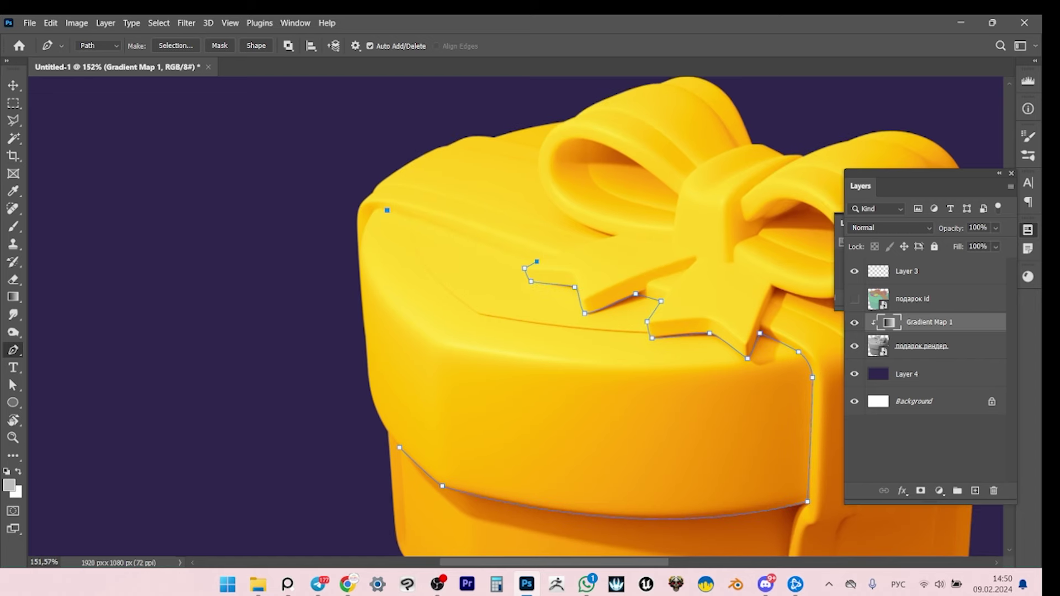
Continue the path from the lid's upper left corner down outside its left edge and close it at the starting point.
left_click(376, 207)
left_click_drag(378, 207, 394, 205)
left_click_drag(359, 248, 356, 267)
left_click(346, 370)
left_click(376, 423)
left_click(385, 430)
left_click(399, 447)
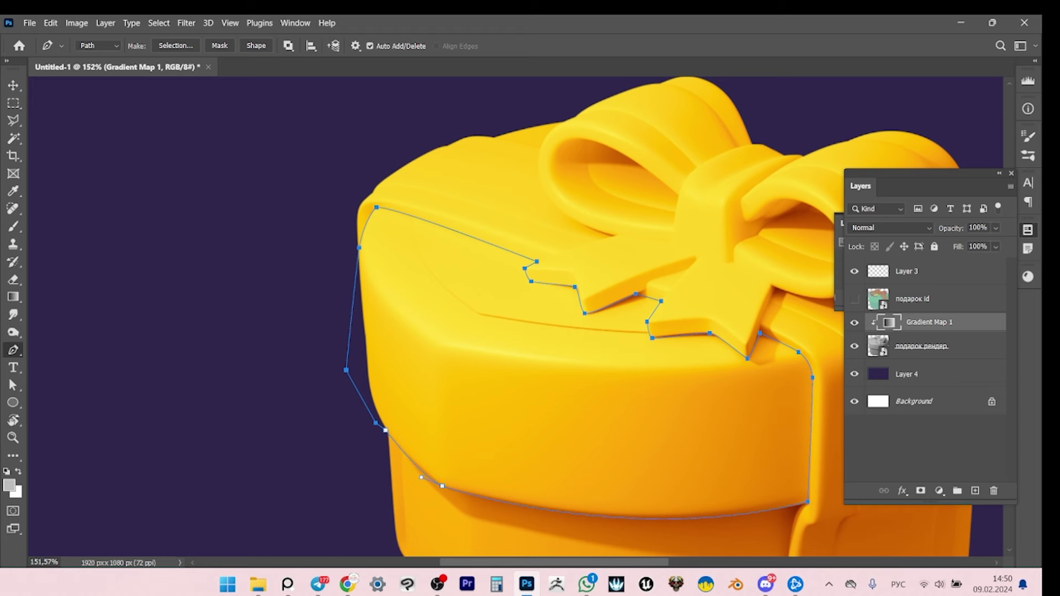
Convert the closed lid path into a grey filled shape and remove its stroke.
scroll(637, 318, "down", 5)
scroll(638, 317, "right", 2)
scroll(514, 317, "right", 4)
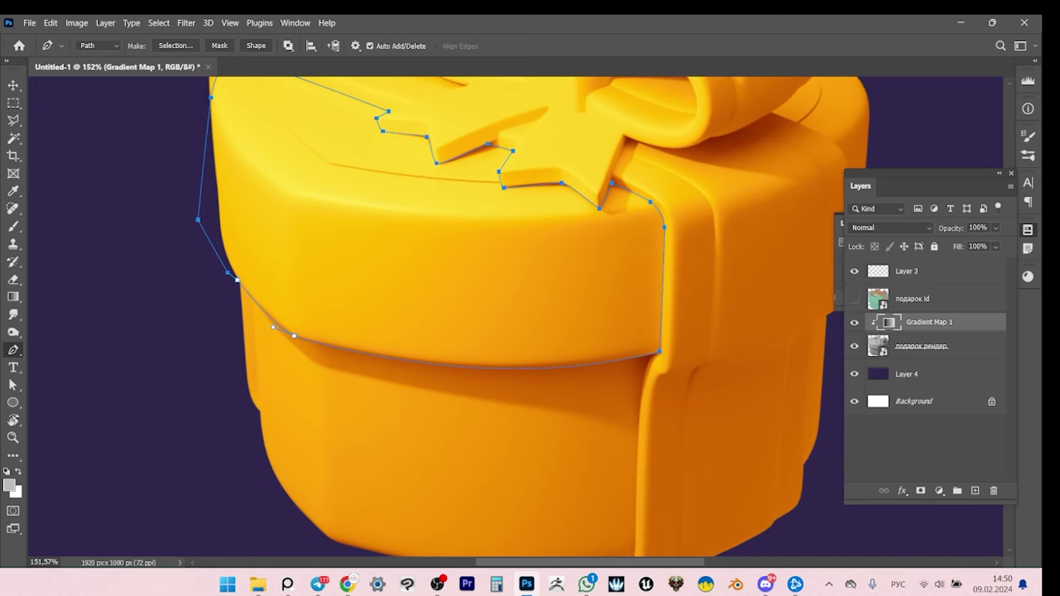
scroll(513, 317, "up", 3)
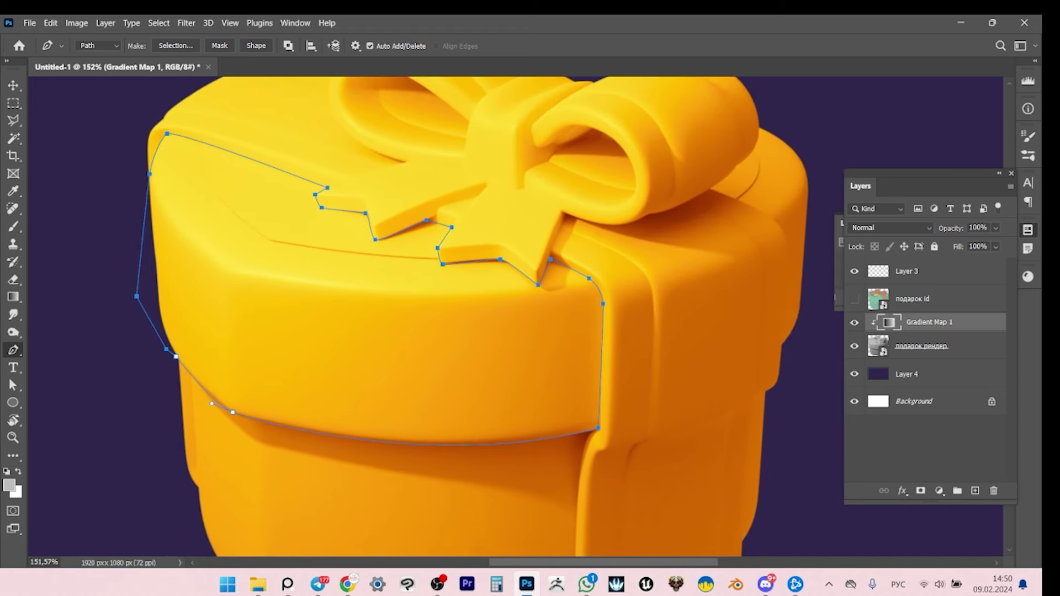
left_click(256, 45)
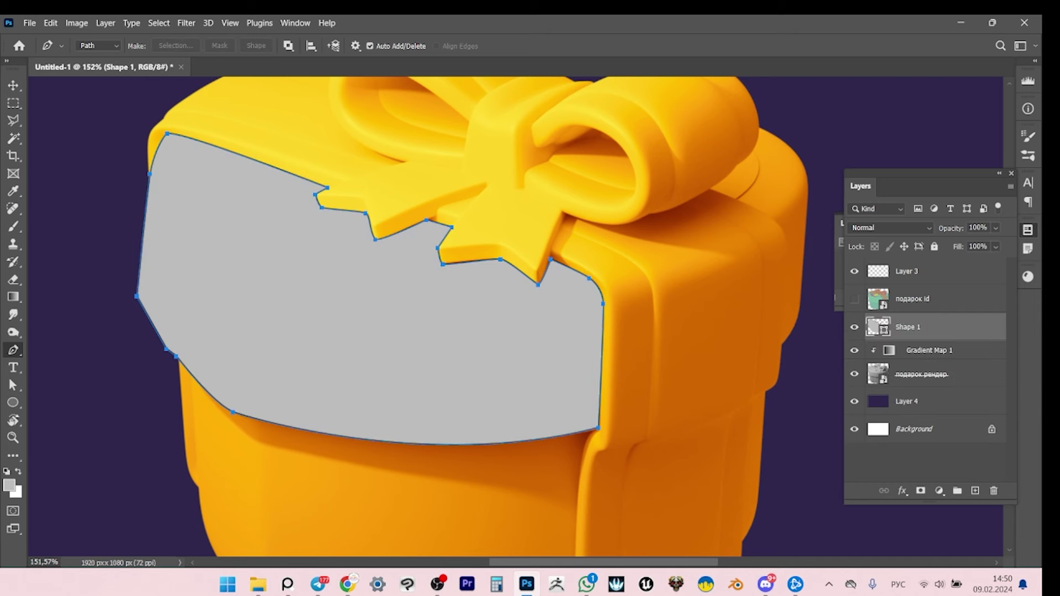
key("a")
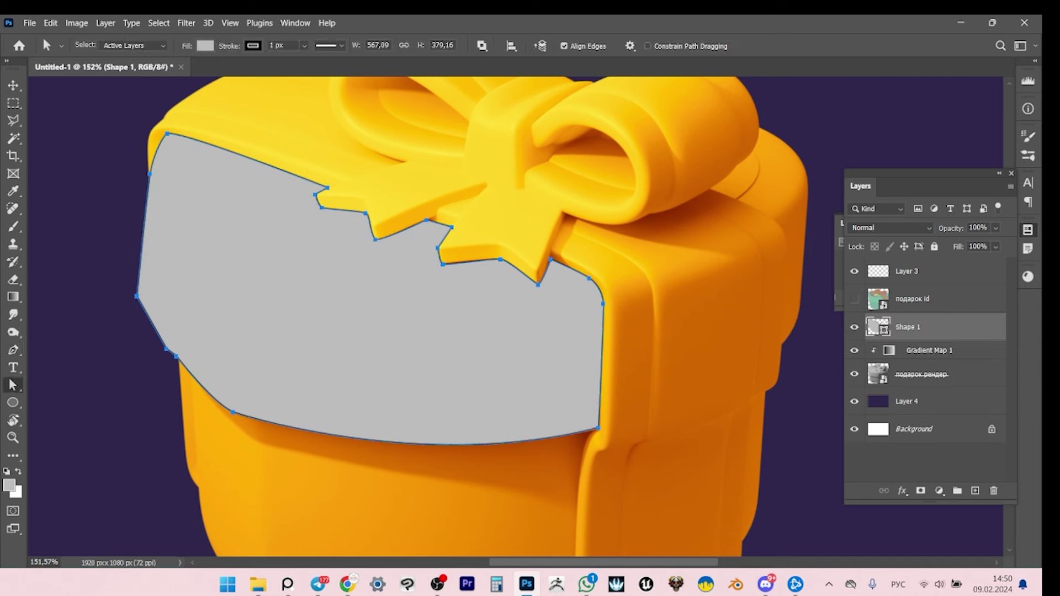
left_click(253, 46)
left_click(173, 71)
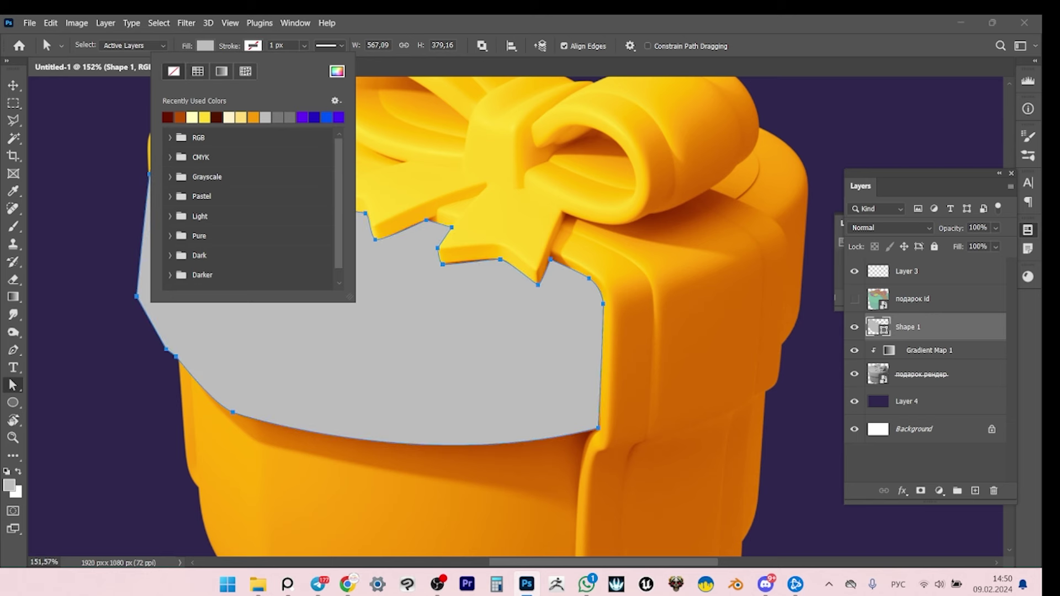
key("Escape")
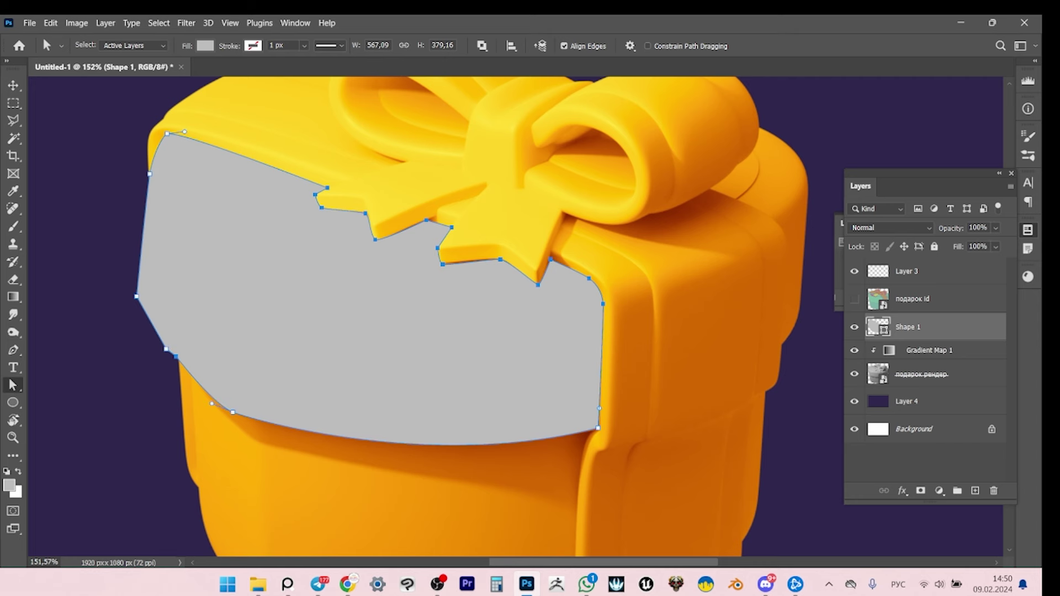
Remove the grey shape covering the front of the lid.
right_click(13, 385)
left_click(43, 384)
key("Delete")
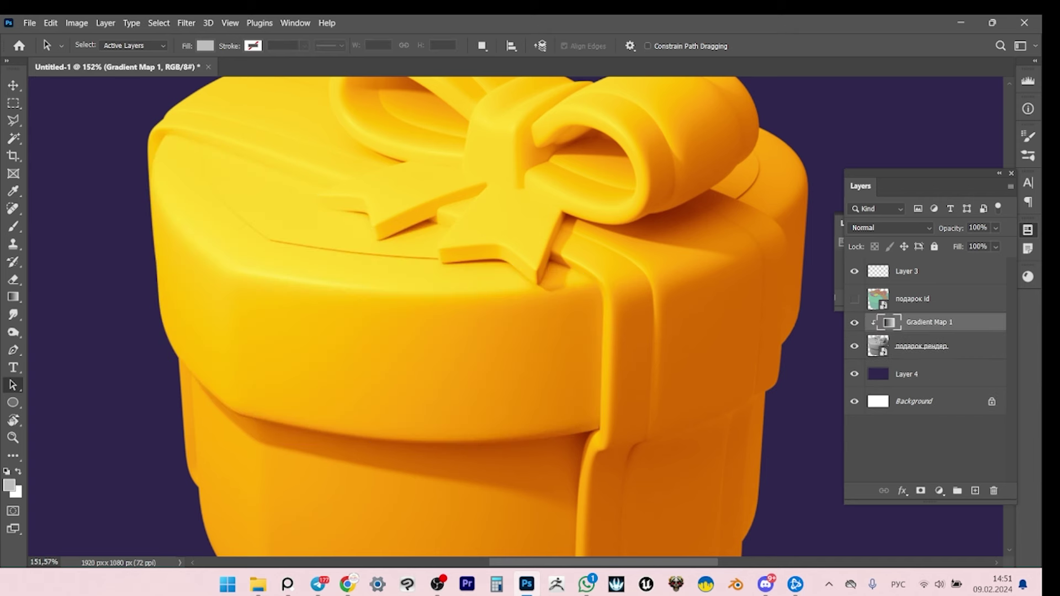
Limit the Gradient Map to the lid's front with a vector mask from the path, and set the path operation to Combine Shapes.
key("z")
scroll(530, 320, "down", 3)
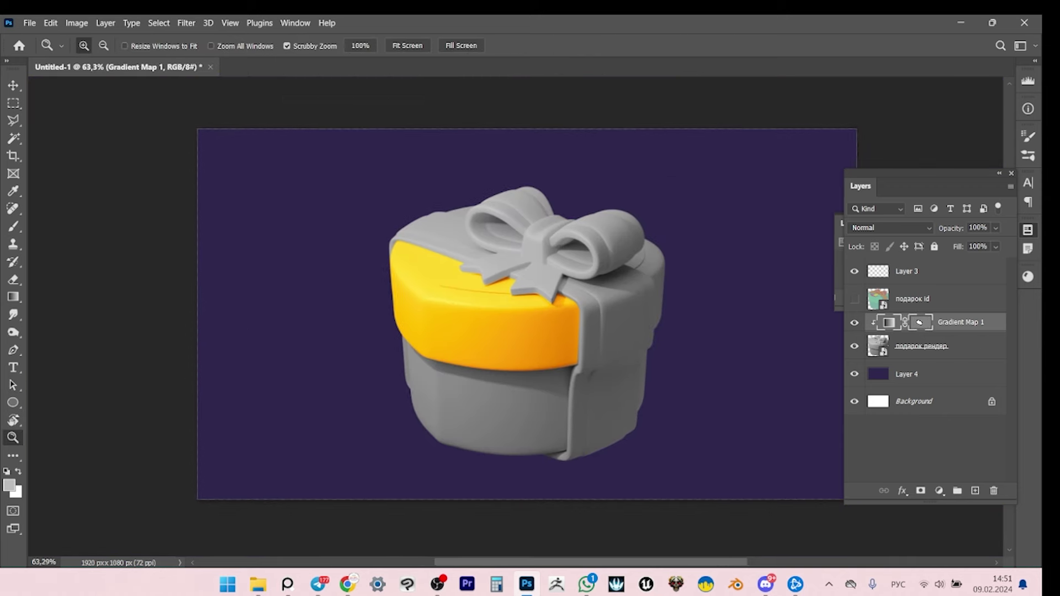
scroll(530, 320, "up", 3)
key("p")
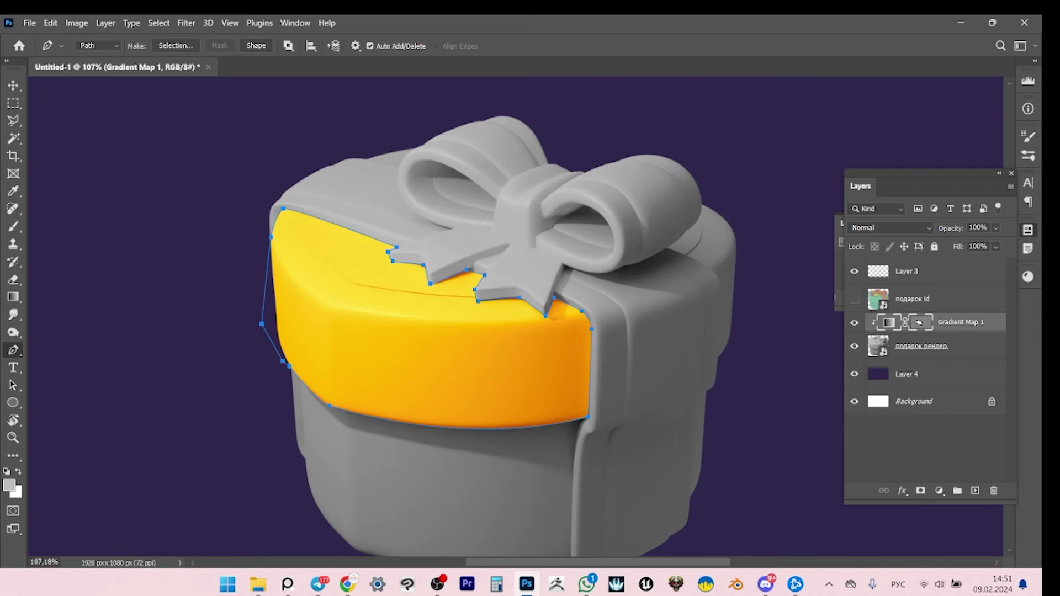
left_click(288, 46)
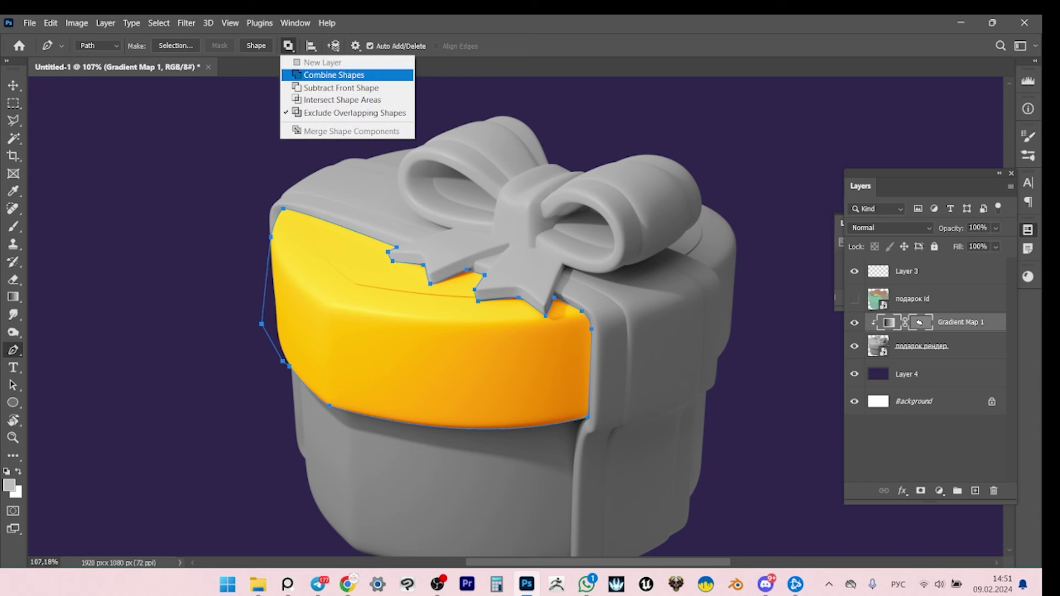
left_click(333, 74)
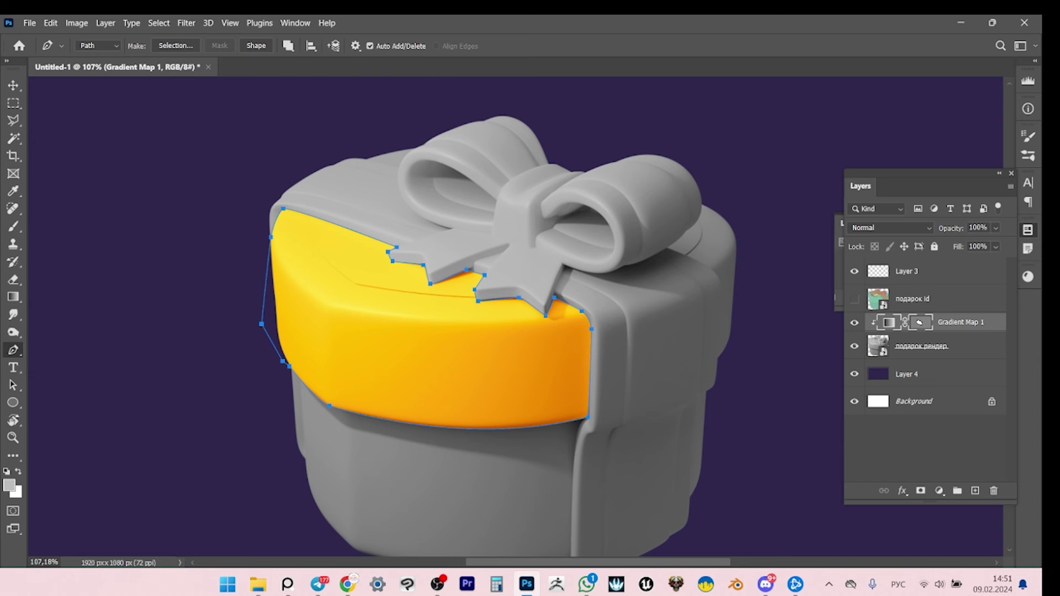
scroll(513, 320, "right", 1)
scroll(513, 321, "up", 3)
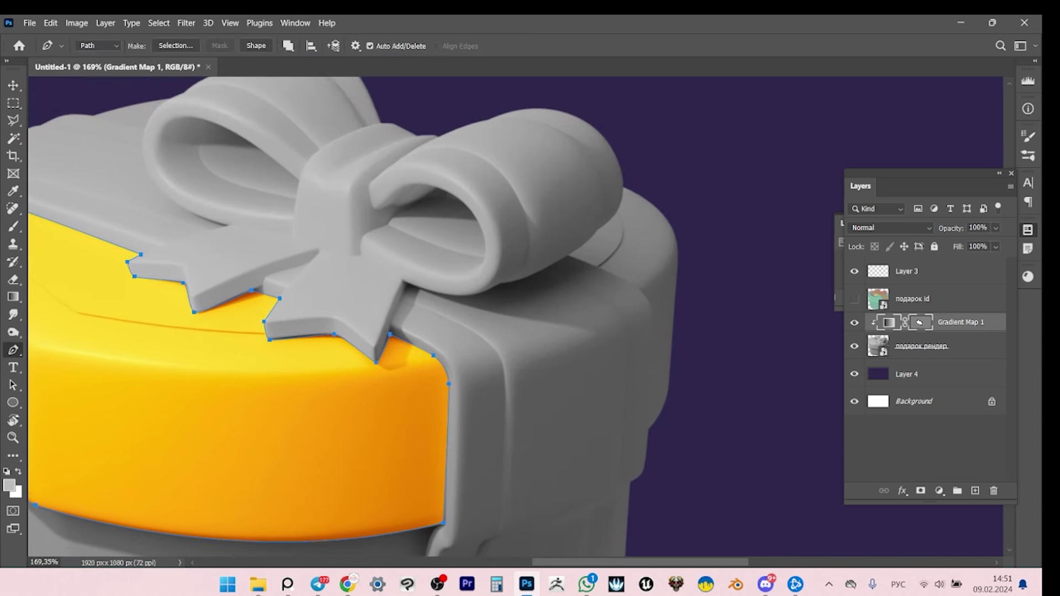
scroll(354, 317, "up", 1)
scroll(354, 317, "left", 1)
scroll(353, 318, "down", 2)
scroll(353, 317, "left", 1)
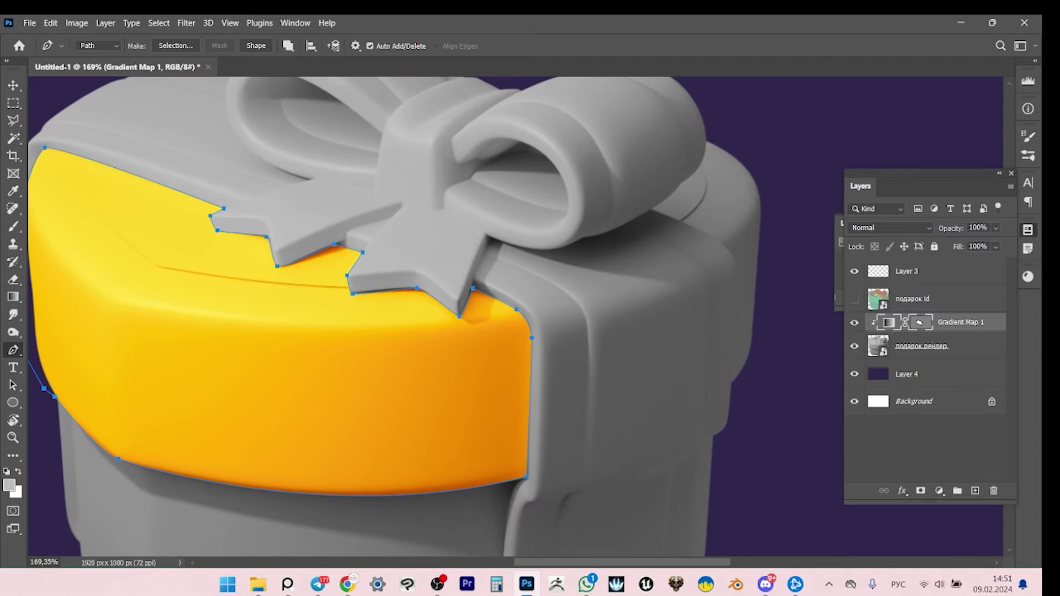
Start a mask path where the bow meets the lid's right rear part and trace the ribbon's edge down past the lid's lower rim.
scroll(514, 317, "up", 1)
scroll(514, 317, "left", 2)
scroll(513, 317, "down", 1)
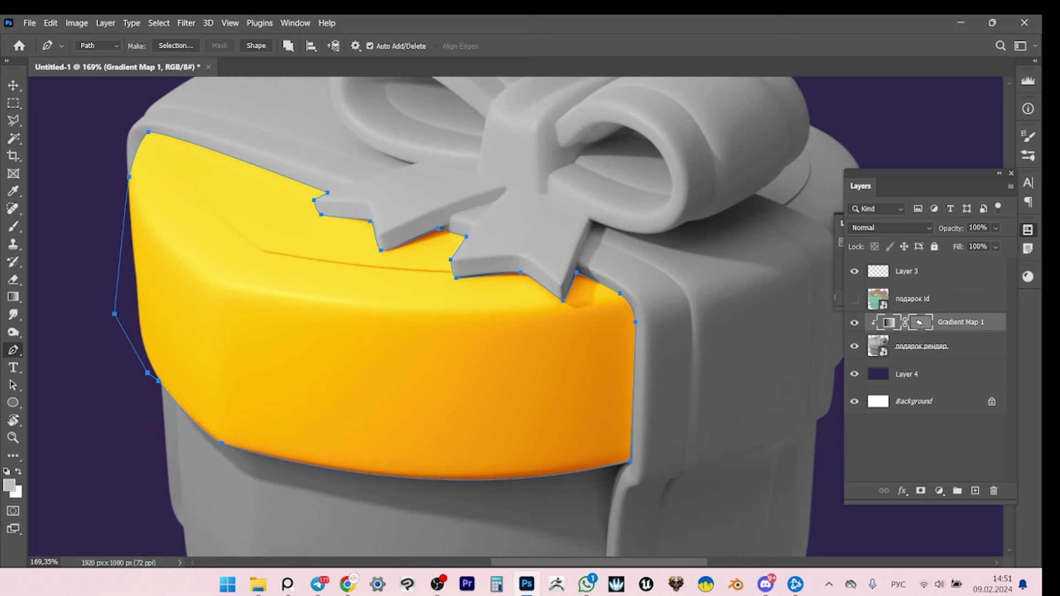
scroll(514, 317, "right", 4)
scroll(514, 317, "up", 1)
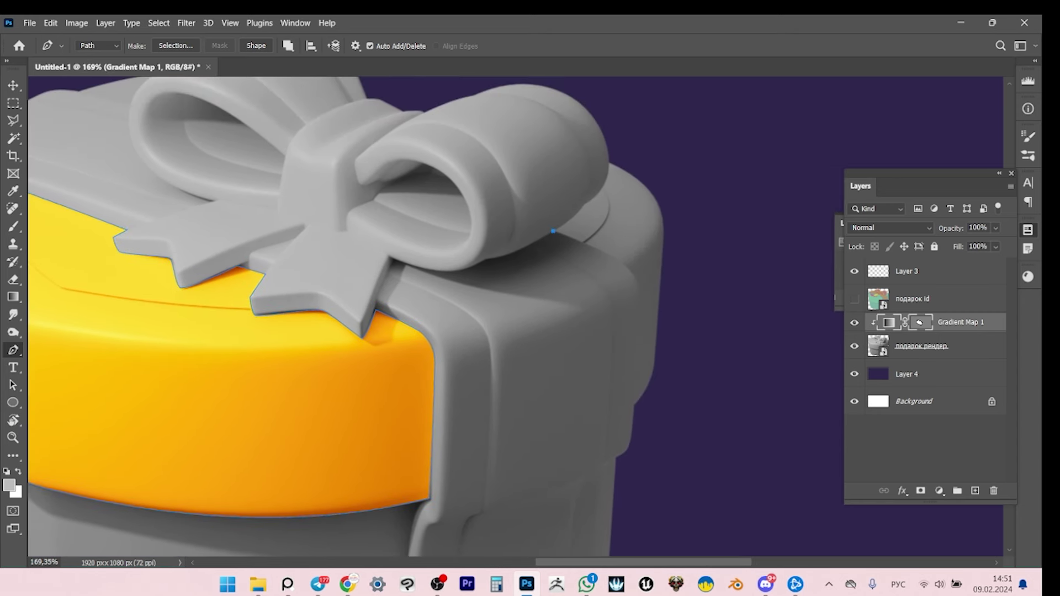
left_click_drag(638, 282, 649, 308)
left_click(636, 404)
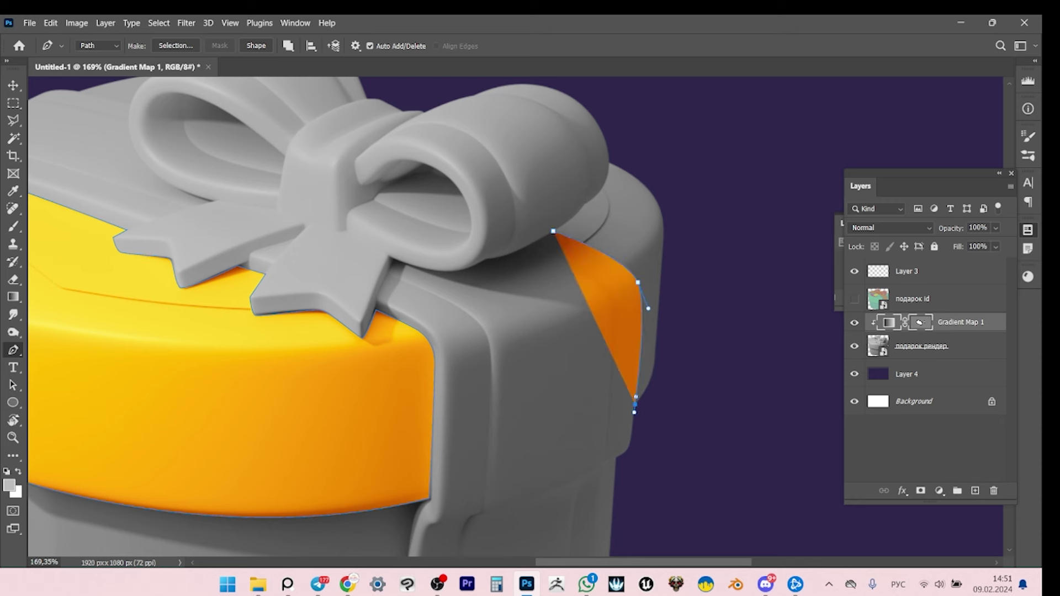
key("ctrl+z")
left_click(664, 416)
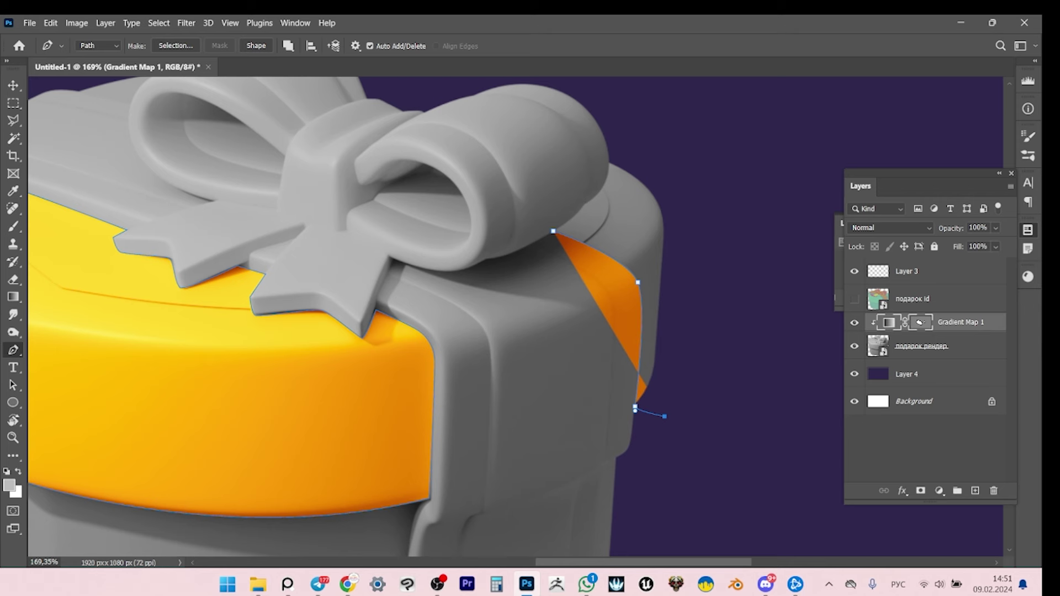
Continue the path around outside the lid's right side, back along the bow's edge, and close it at the starting point.
left_click(714, 202)
left_click(646, 147)
left_click(608, 162)
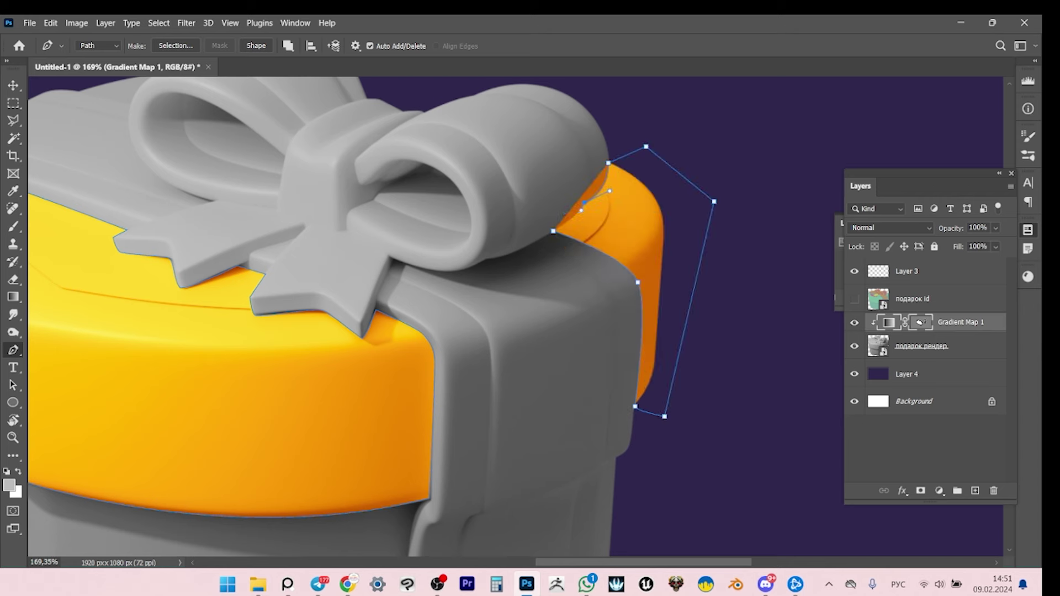
left_click_drag(585, 203, 610, 191)
left_click(554, 231)
Add a closed path to the mask around the small lid section visible behind the ribbon and the left bow loop.
scroll(513, 317, "left", 3)
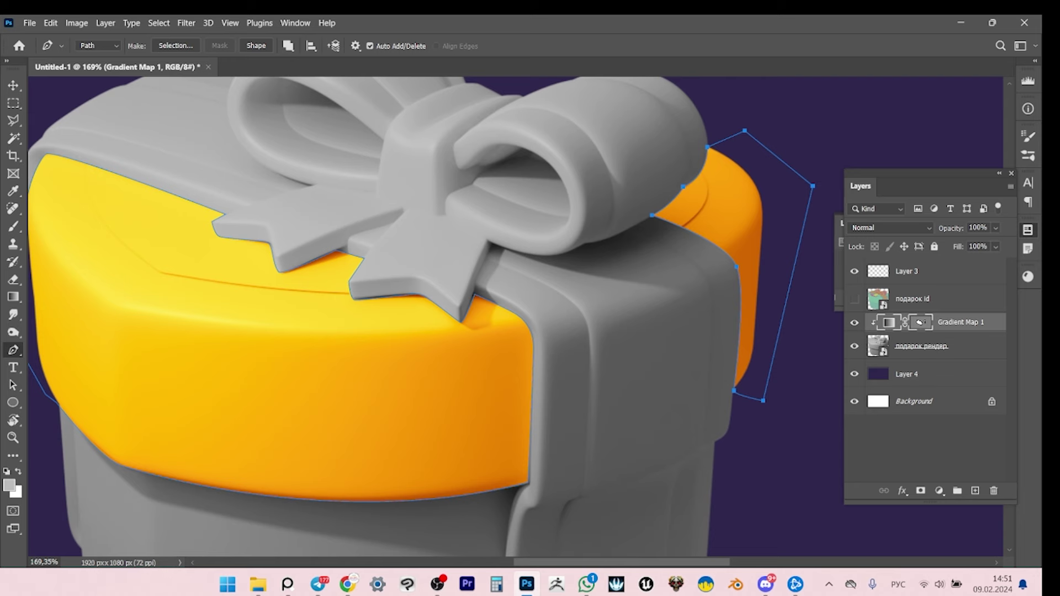
scroll(513, 318, "left", 4)
scroll(513, 317, "up", 2)
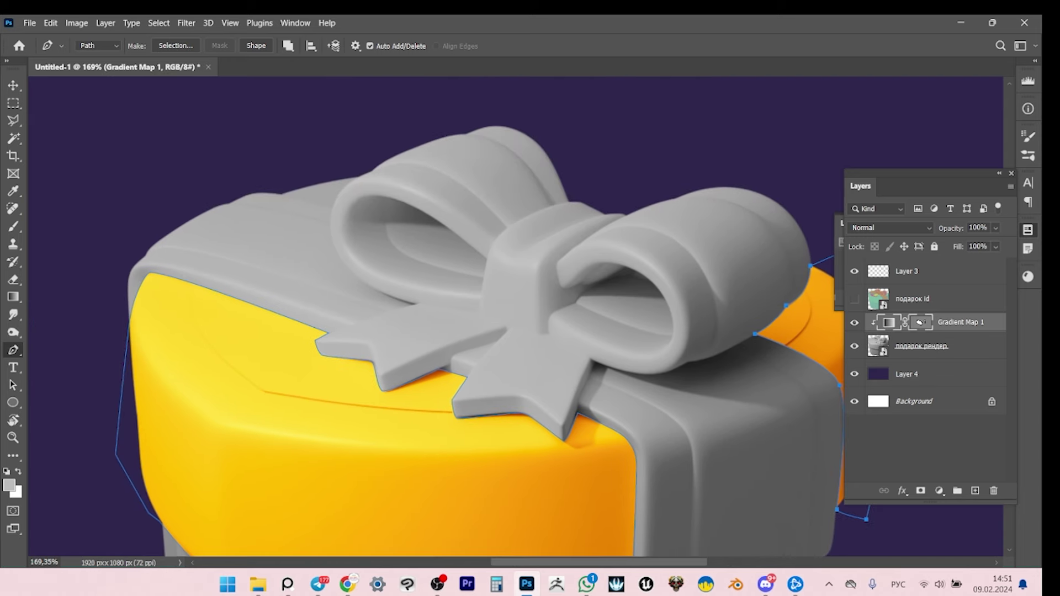
left_click_drag(385, 210, 373, 177)
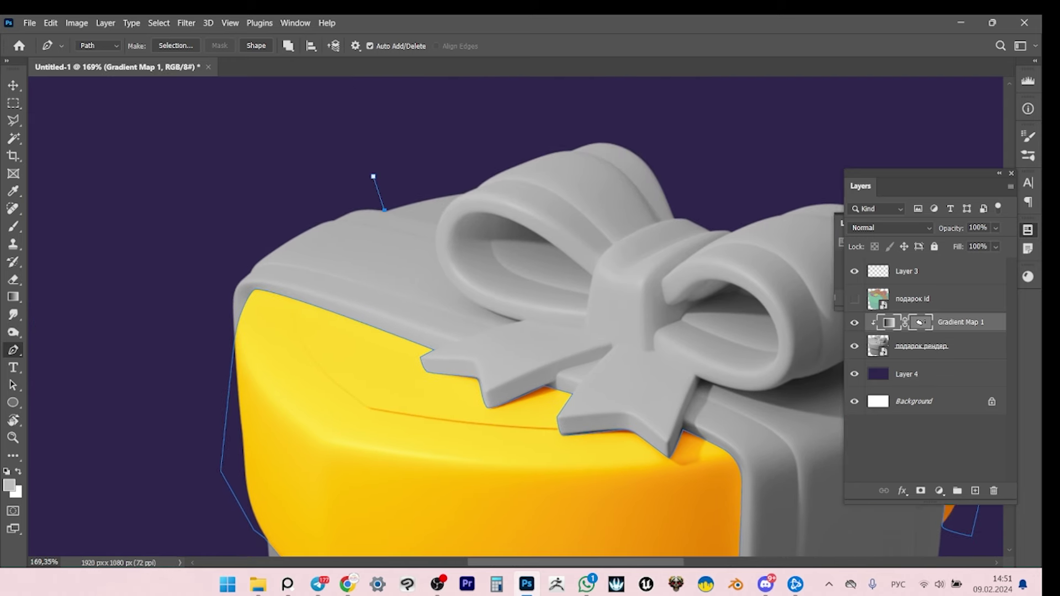
left_click_drag(437, 220, 473, 186)
left_click(456, 168)
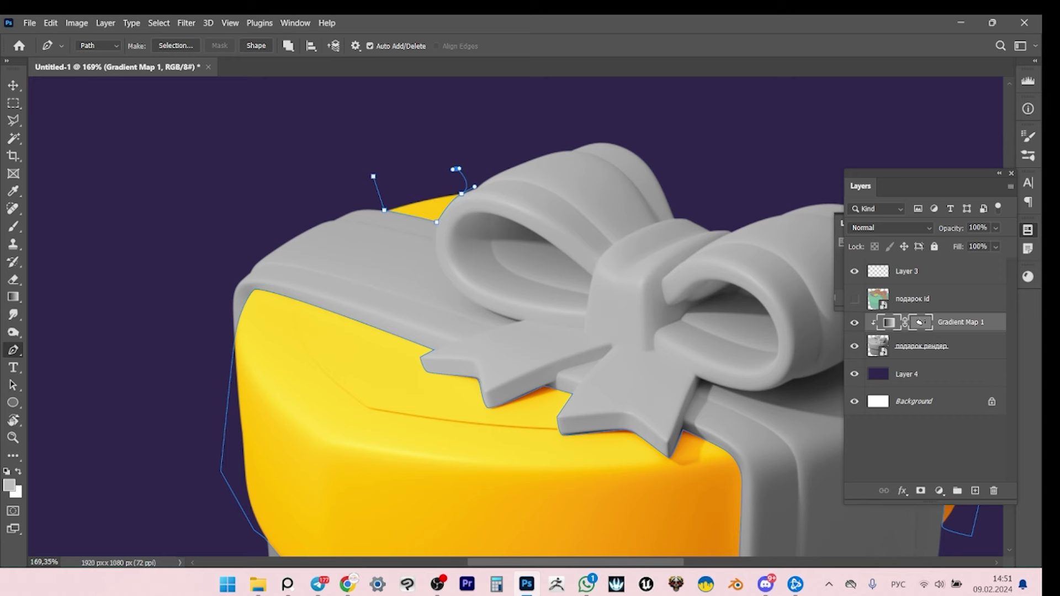
left_click(373, 176)
Compare the whole gift box with the Gradient Map hidden and shown.
scroll(530, 310, "down", 6)
scroll(530, 309, "up", 2)
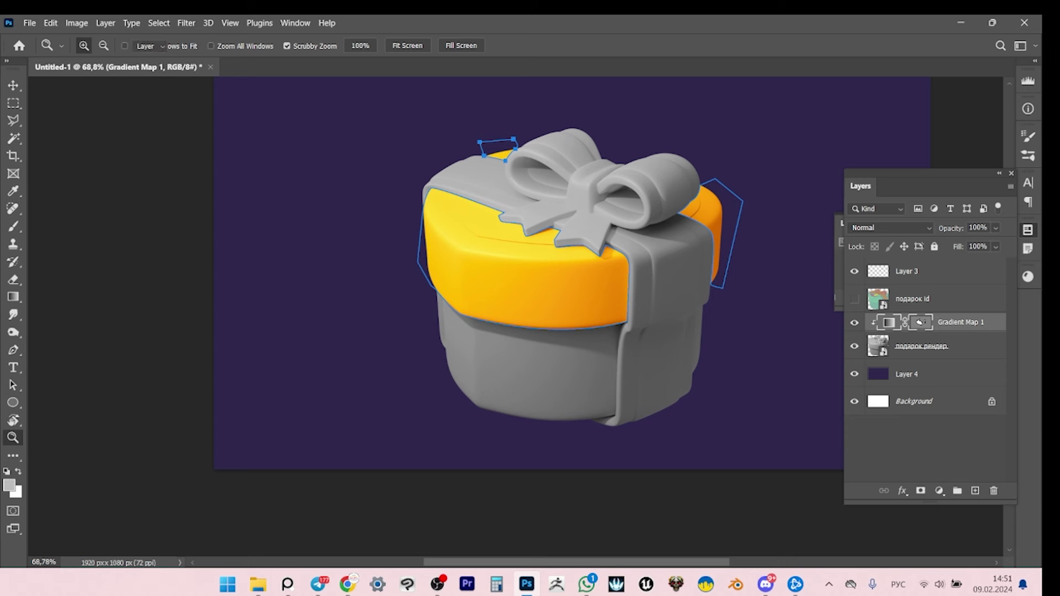
key("v")
key("ctrl+comma")
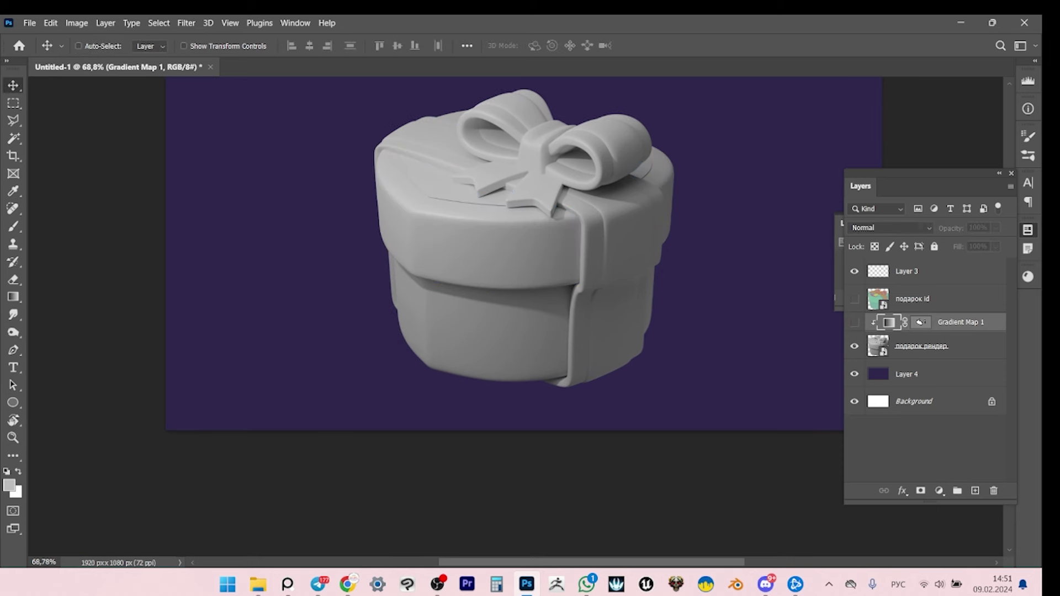
key("ctrl+comma")
key("z")
scroll(530, 254, "down", 4)
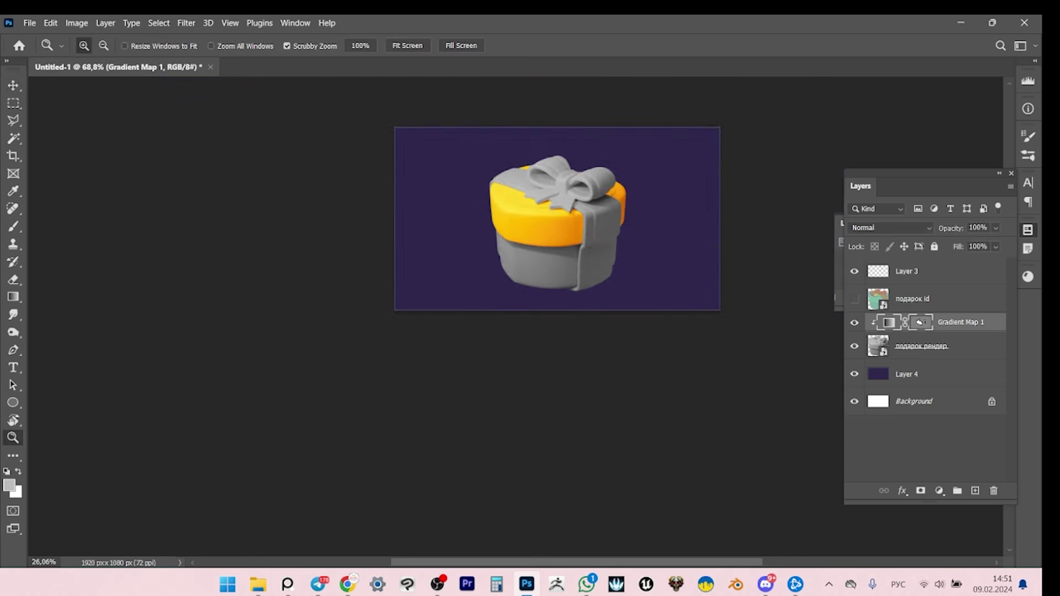
Duplicate the Gradient Map 1 layer together with its vector mask.
scroll(530, 254, "up", 4)
scroll(530, 254, "left", 3)
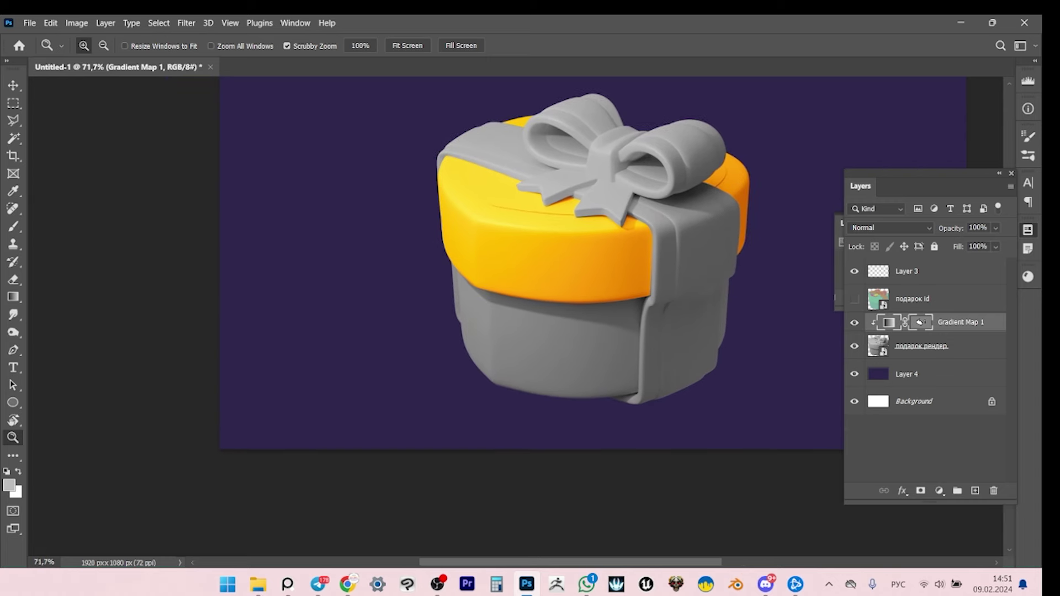
scroll(530, 254, "up", 4)
scroll(530, 254, "down", 5)
scroll(530, 254, "down", 2)
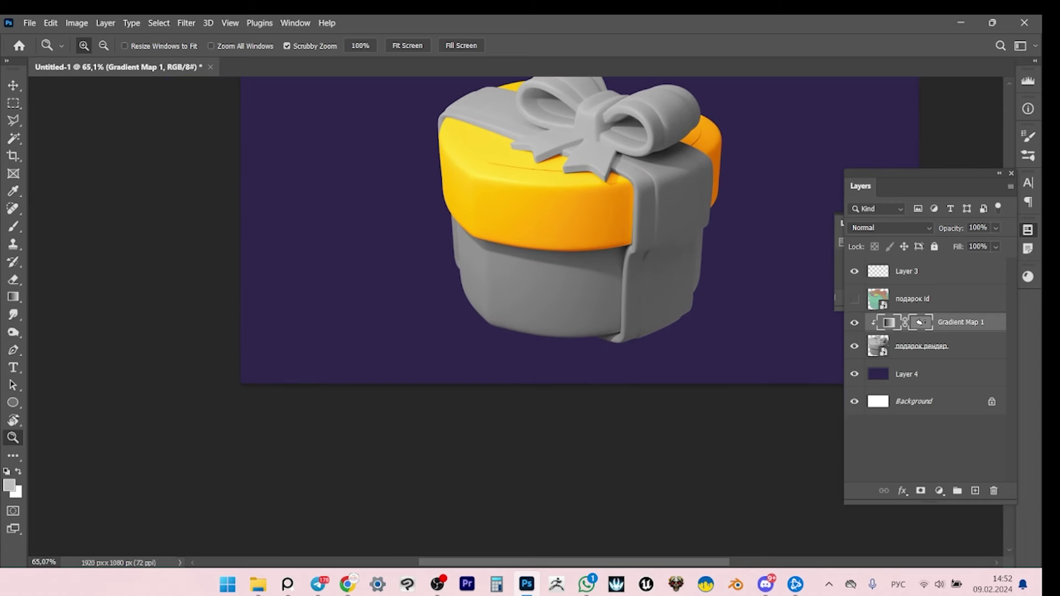
scroll(530, 254, "up", 3)
key("ctrl+j")
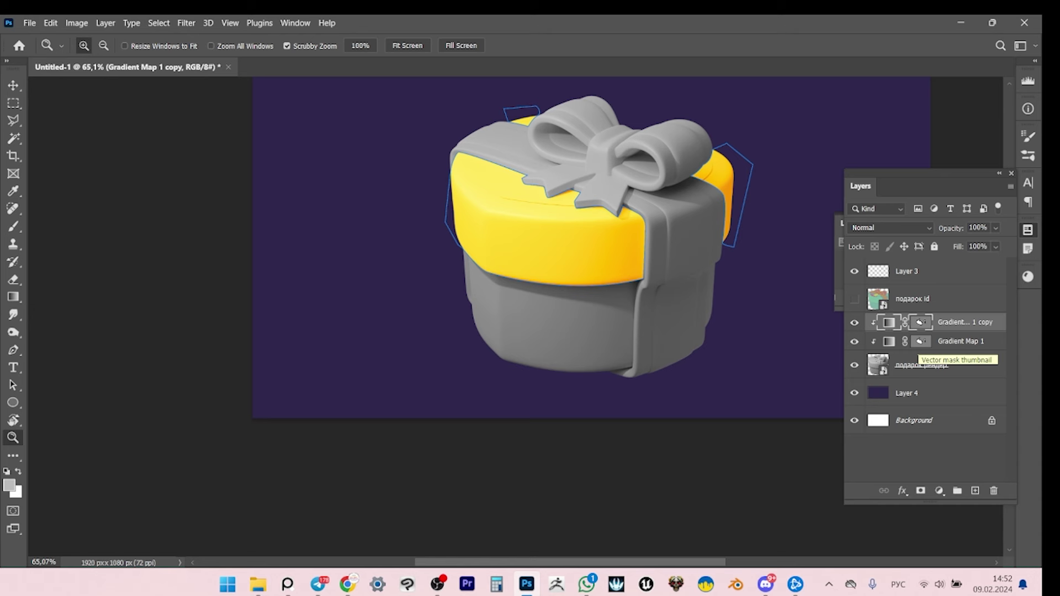
Select all vector mask paths of the original Gradient Map 1, try deleting the layer, and undo the deletion.
left_click(919, 343)
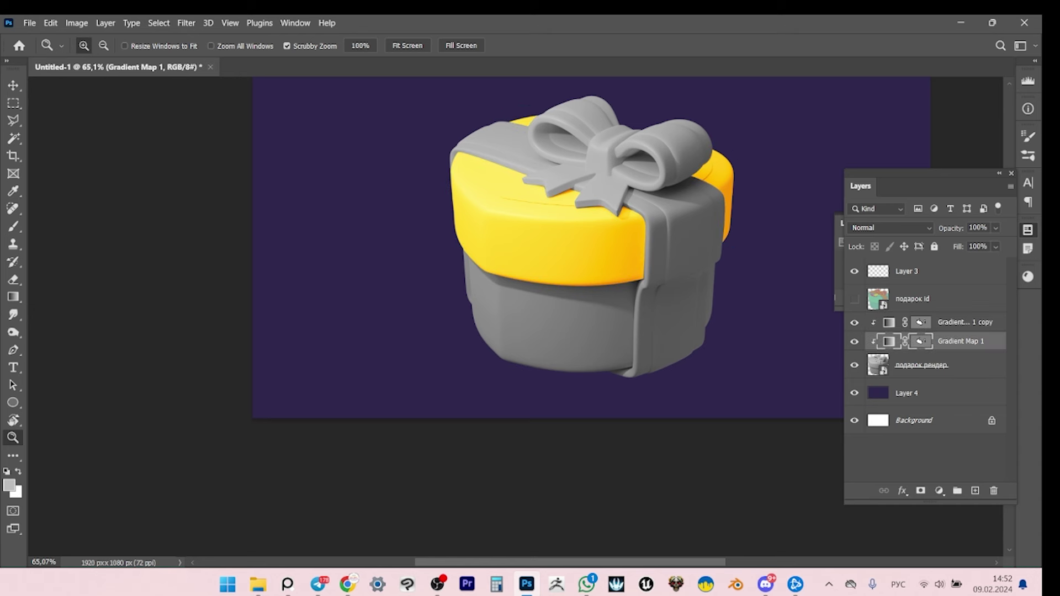
key("a")
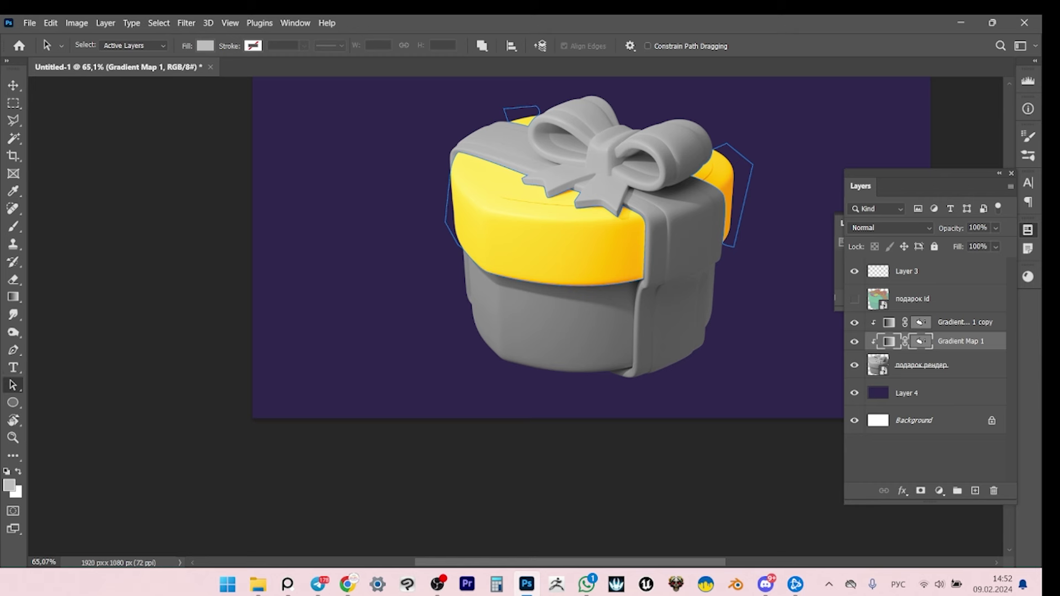
left_click_drag(830, 80, 457, 248)
key("x")
key("Delete")
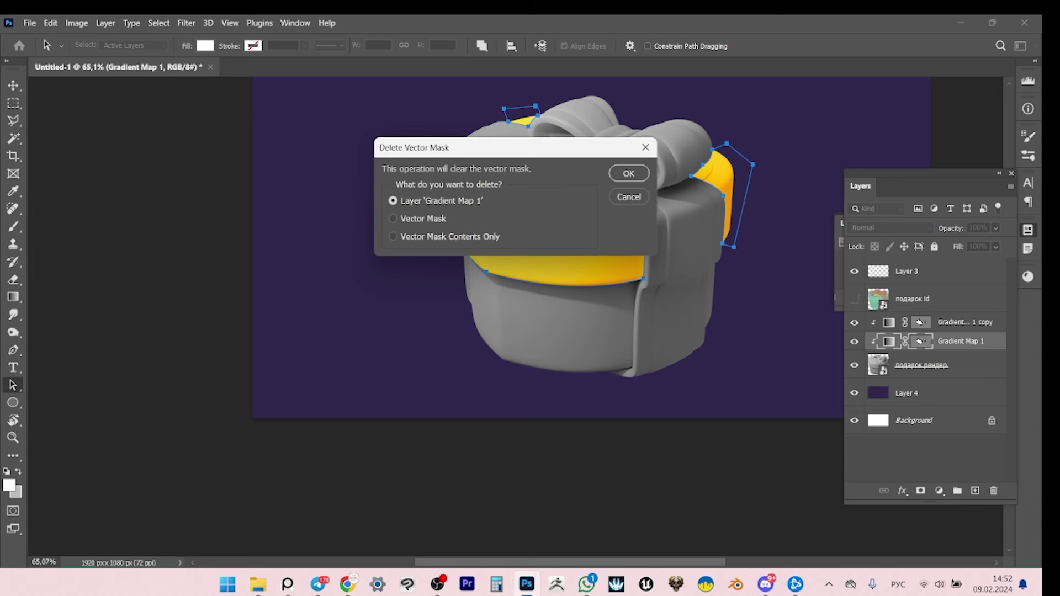
key("Escape")
key("Delete")
key("Return")
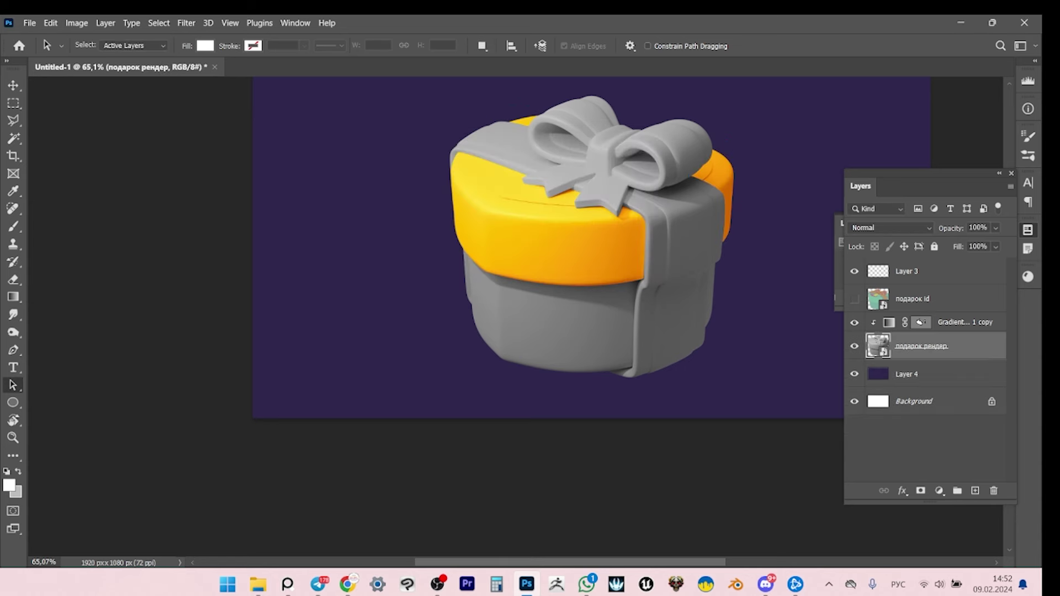
key("ctrl+z")
Delete the original Gradient Map 1 layer beneath its copy.
scroll(549, 259, "up", 2)
scroll(549, 260, "right", 2)
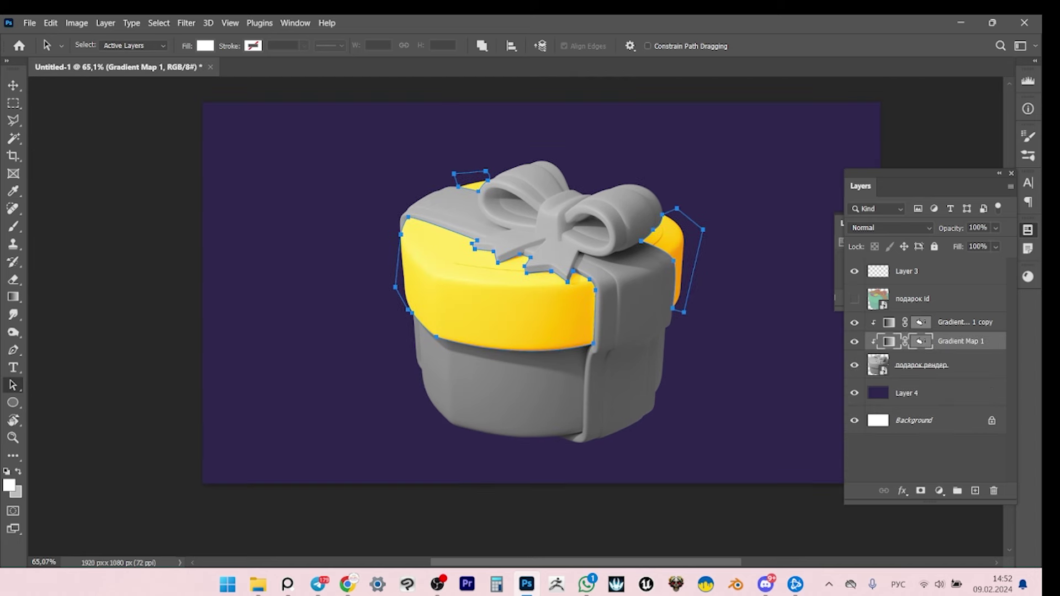
key("Delete")
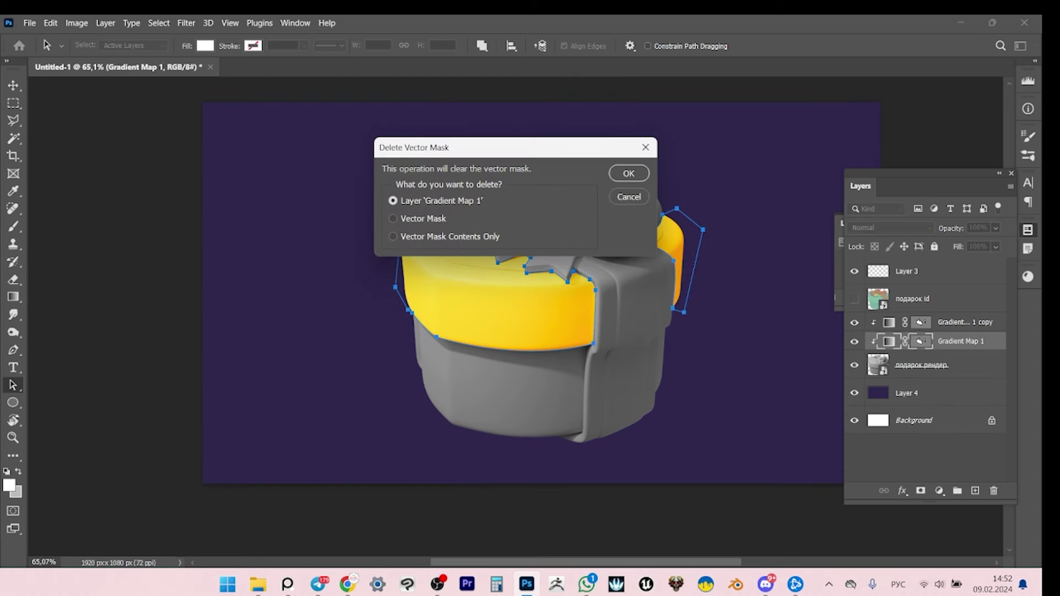
key("Return")
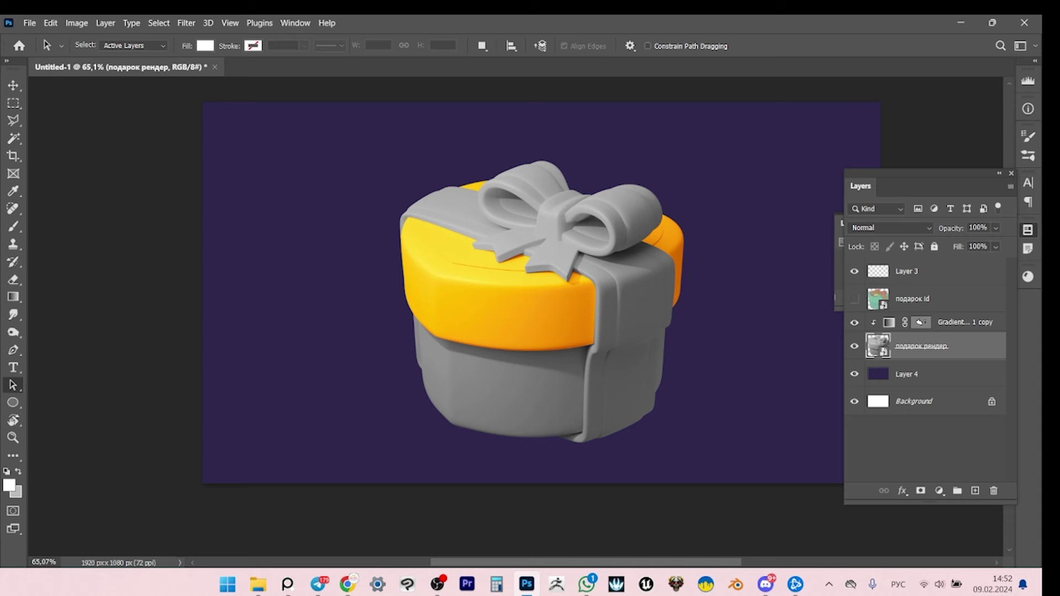
Try a new clipped Gradient Map adjustment above the render in place of the deleted one, reusing the copy's vector mask.
left_click(939, 491)
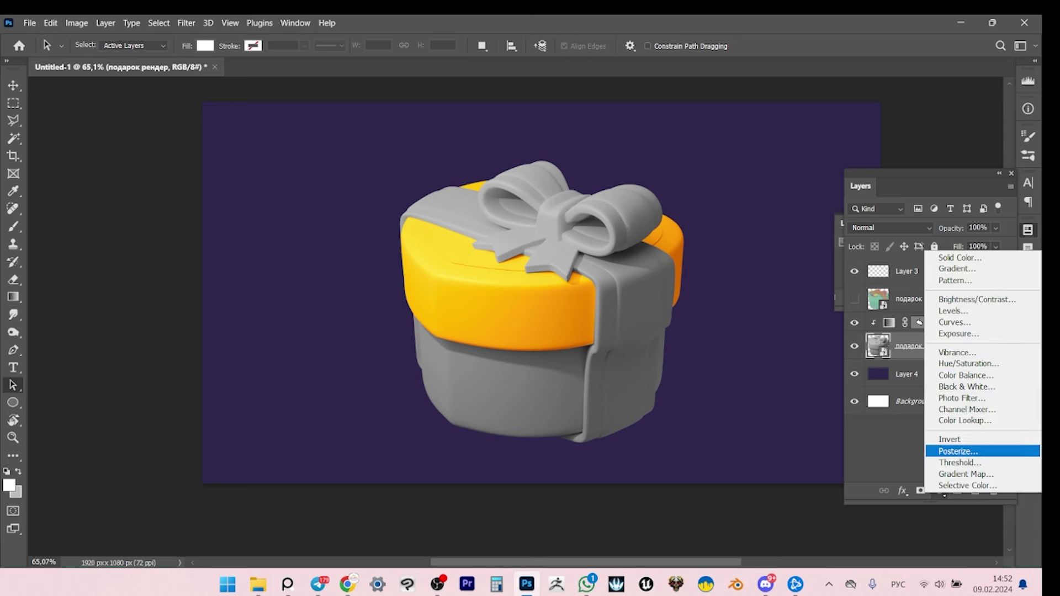
left_click(966, 474)
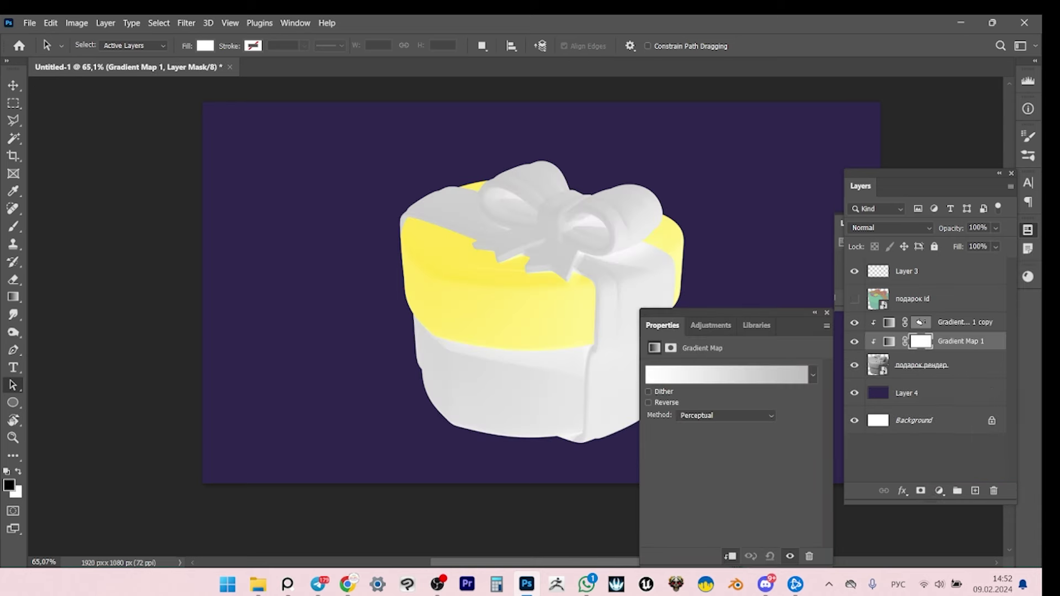
left_click(955, 322)
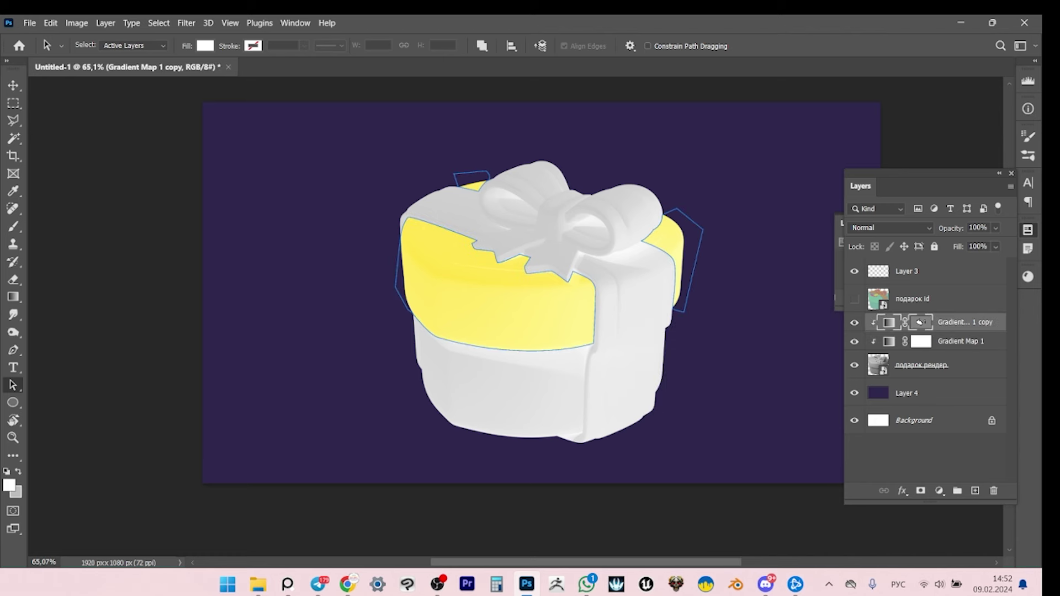
left_click_drag(920, 322, 920, 341)
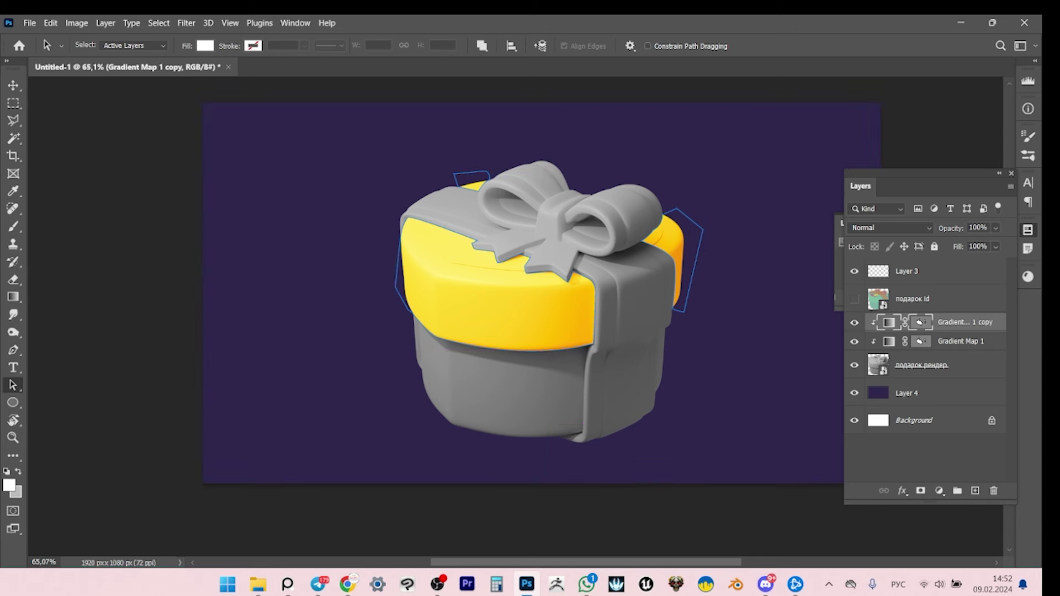
Invert the original Gradient Map 1's vector mask by selecting all its paths and setting them to Subtract Front Shape.
left_click_drag(386, 144, 759, 297)
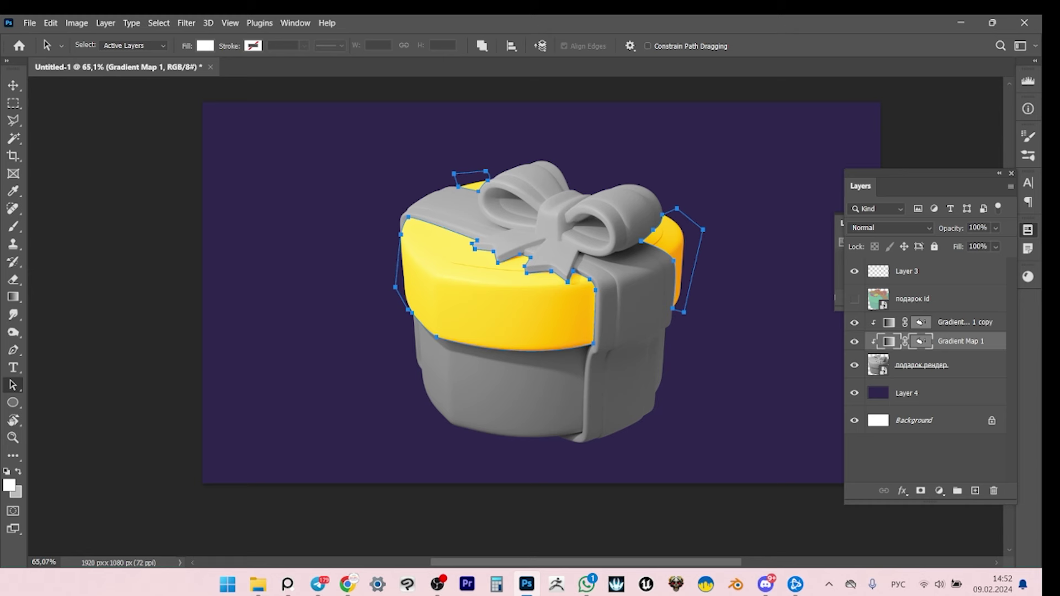
left_click(481, 46)
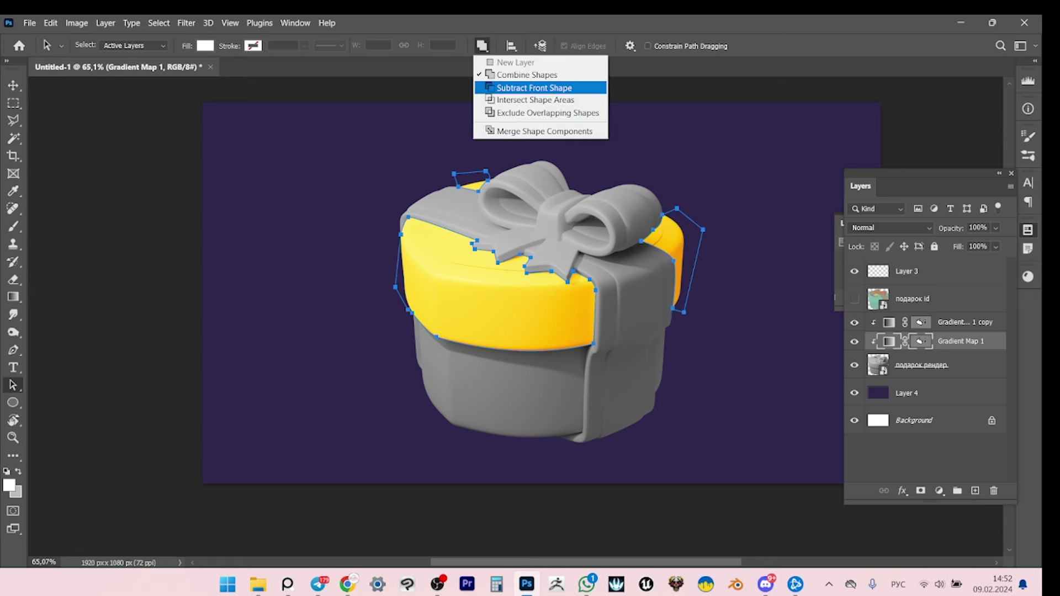
left_click(534, 88)
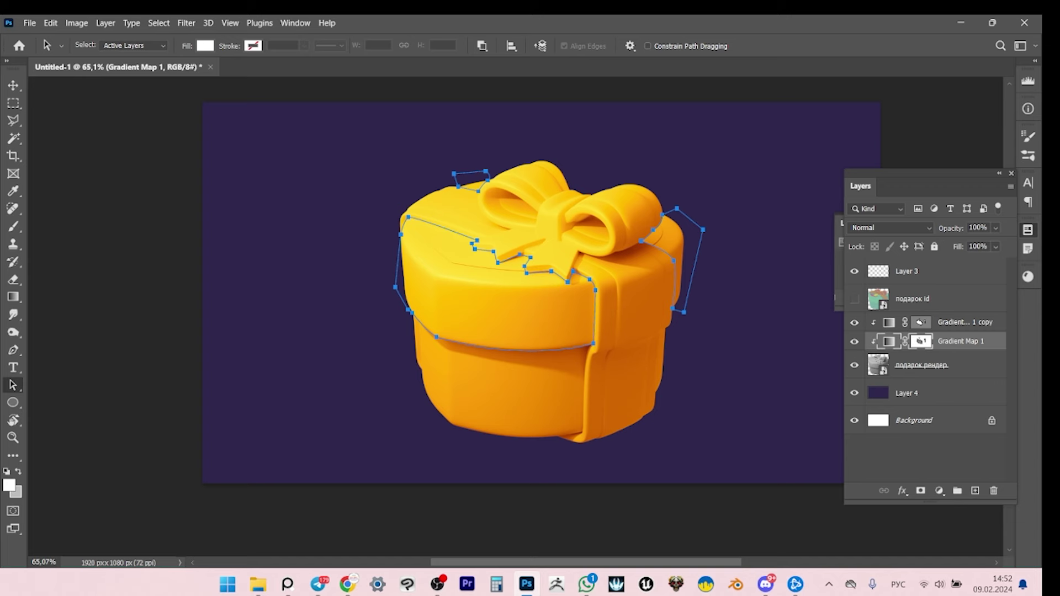
Edit Gradient Map 1's gradient and set the hue of the colour stop at location 50 to 25.
key("z")
left_click_drag(651, 362, 695, 362)
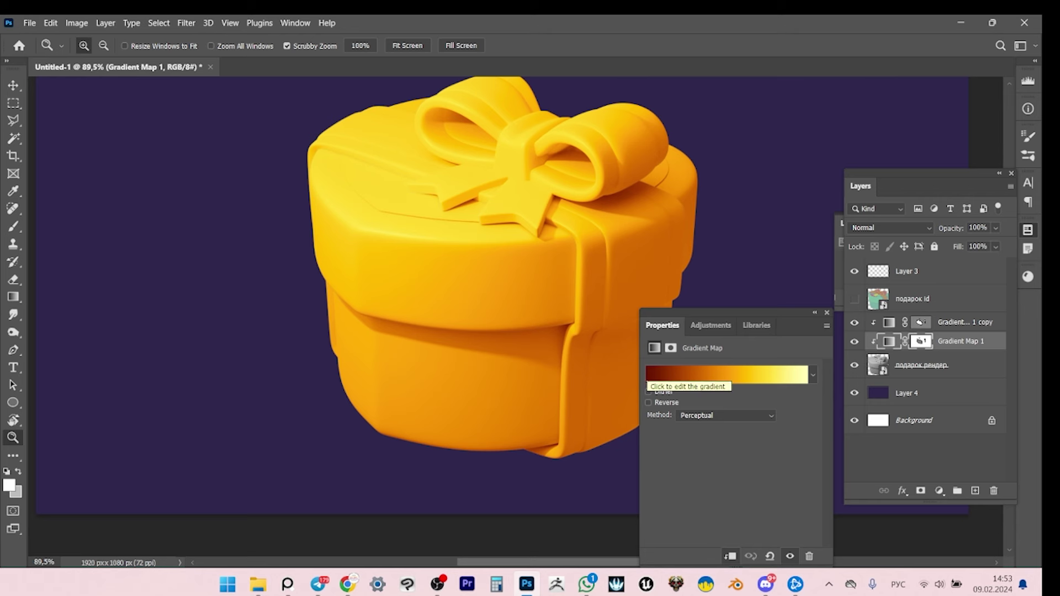
left_click(654, 375)
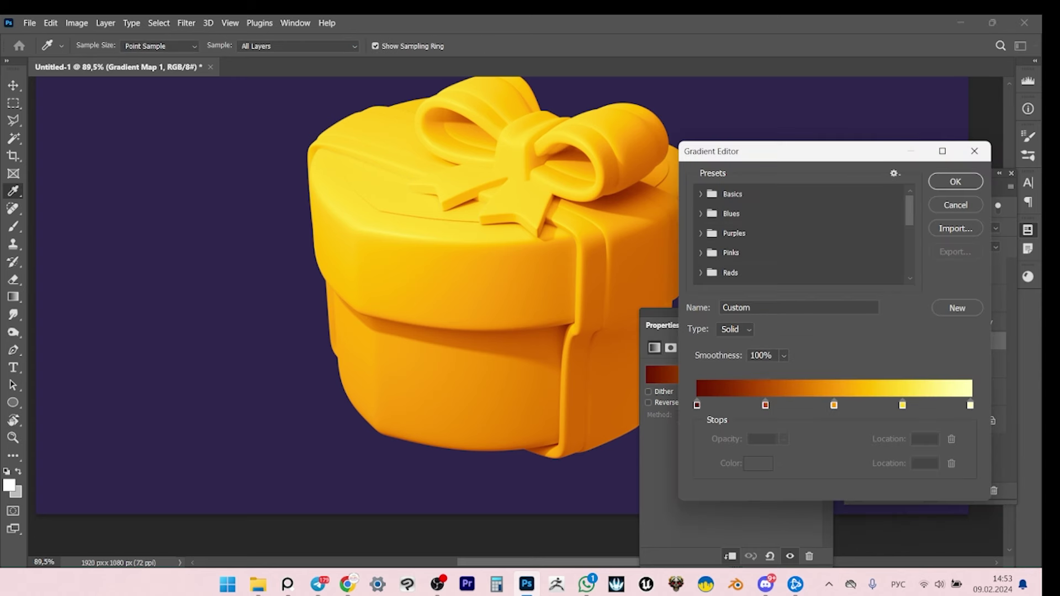
left_click(902, 405)
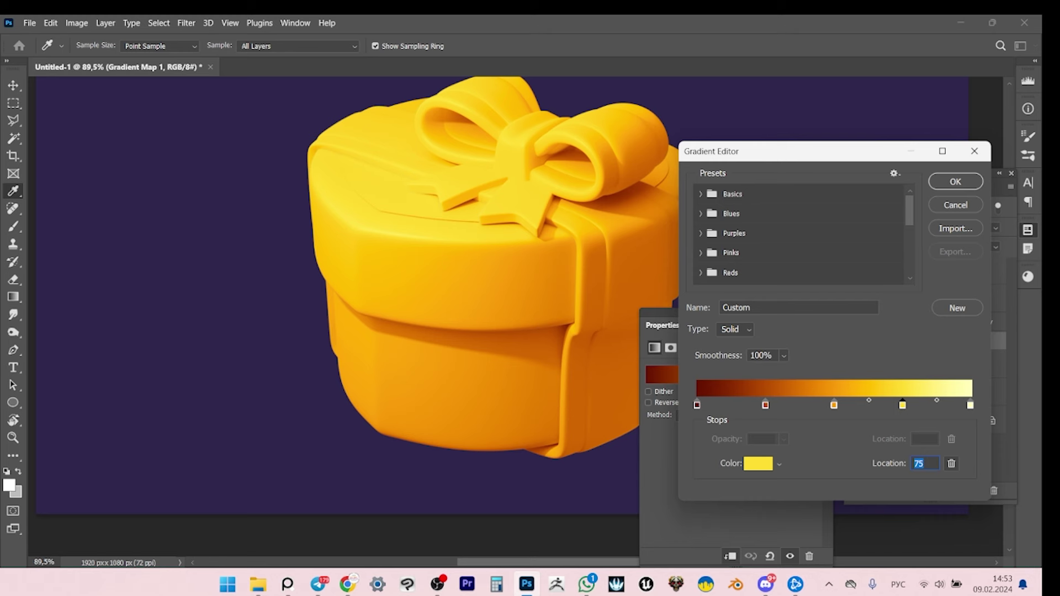
left_click(834, 404)
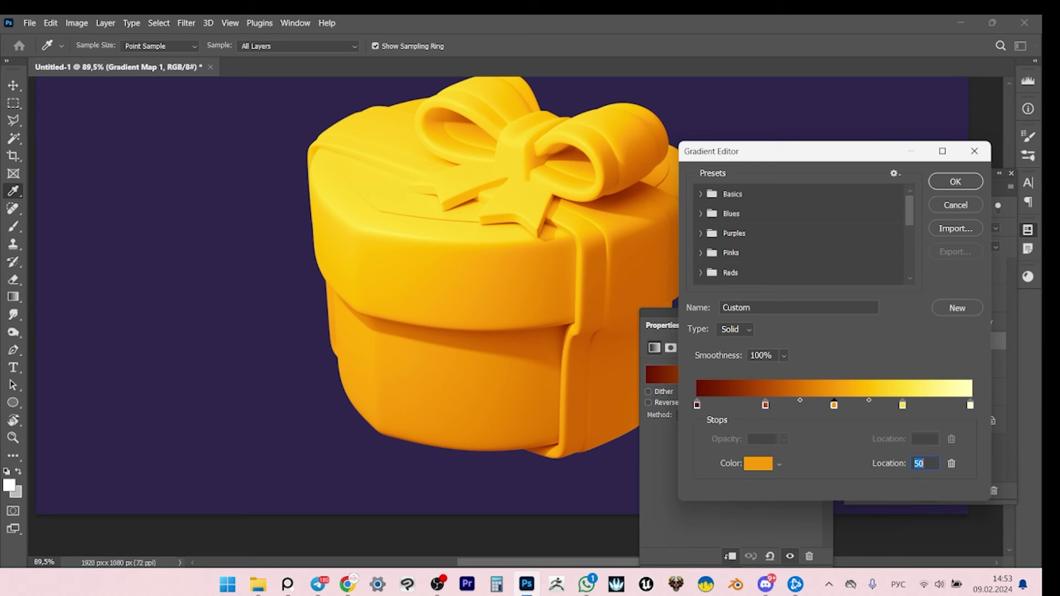
left_click_drag(815, 151, 826, 135)
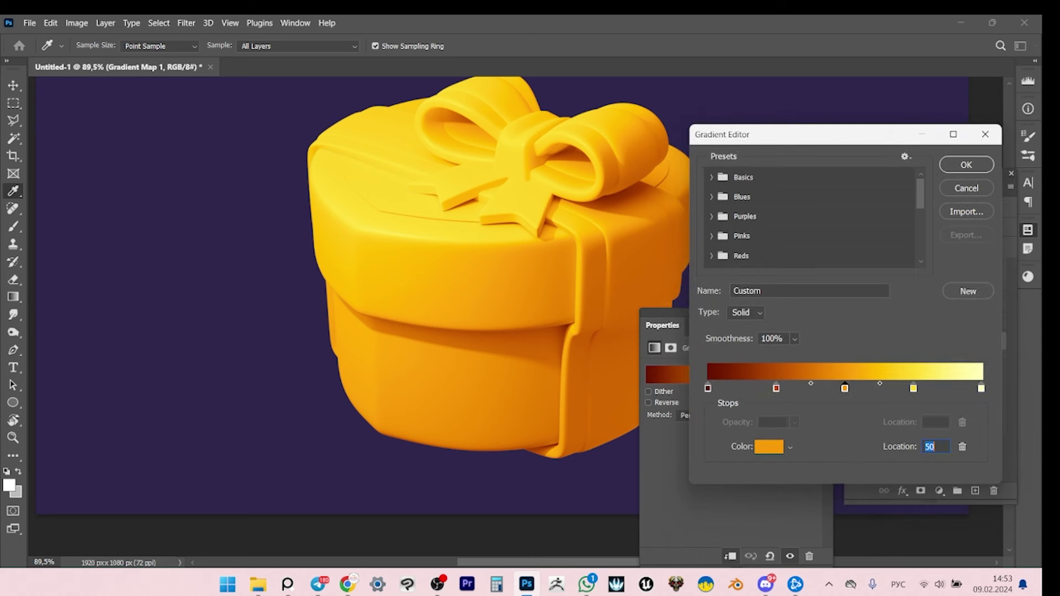
left_click(769, 447)
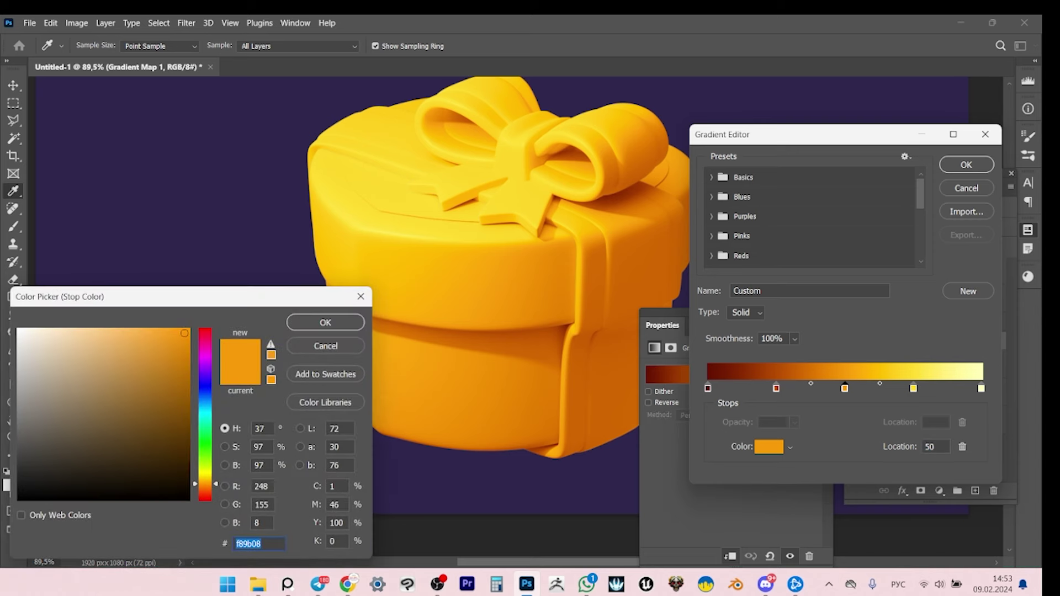
left_click(260, 429)
type("25")
key("Return")
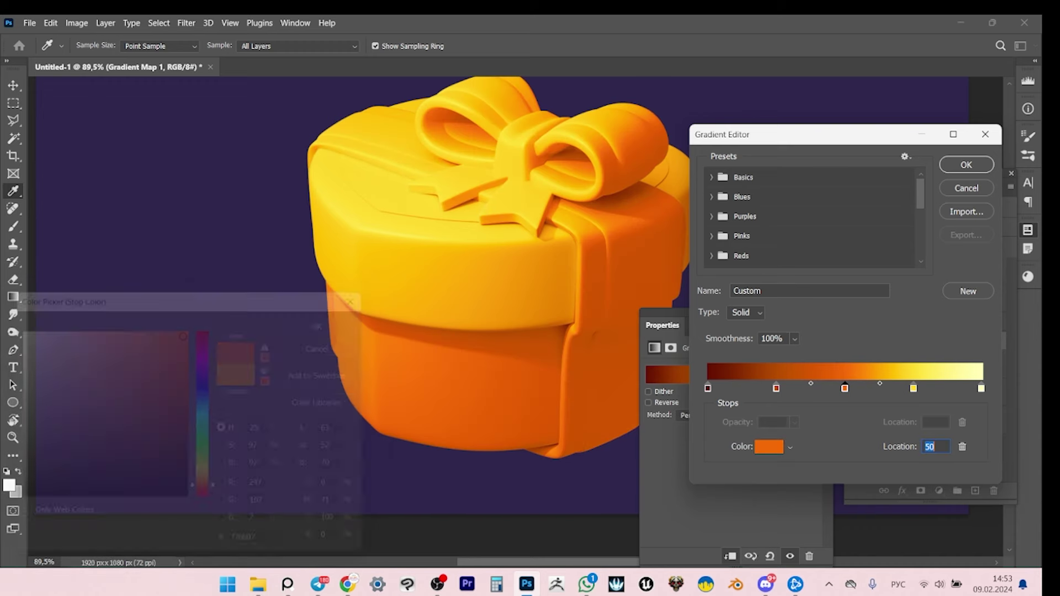
Set the hue of the gradient's yellow colour stop at location 75 to 35.
left_click(913, 388)
left_click(769, 446)
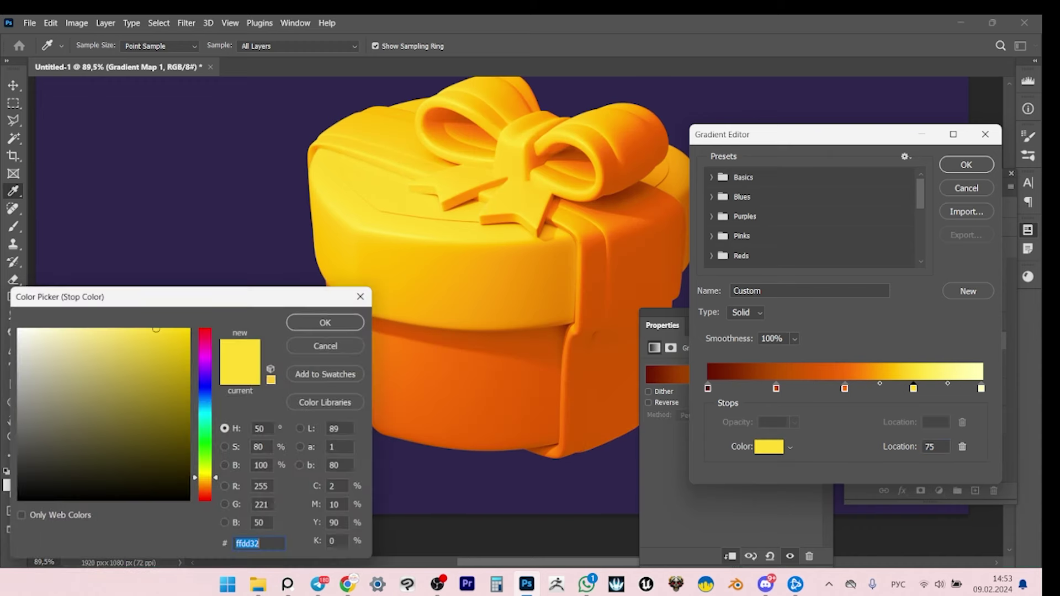
left_click(259, 428)
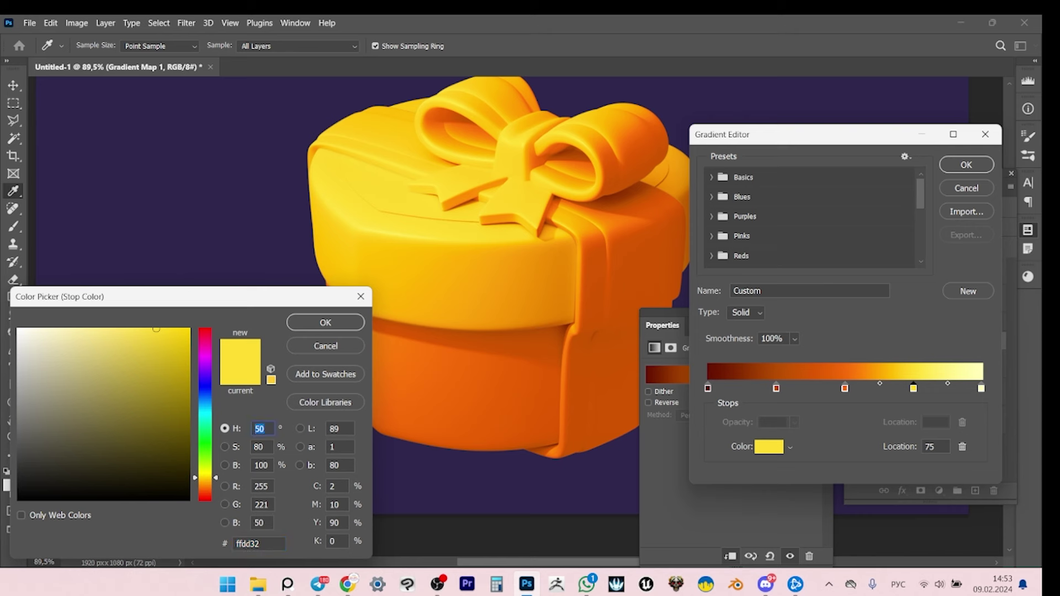
type("365")
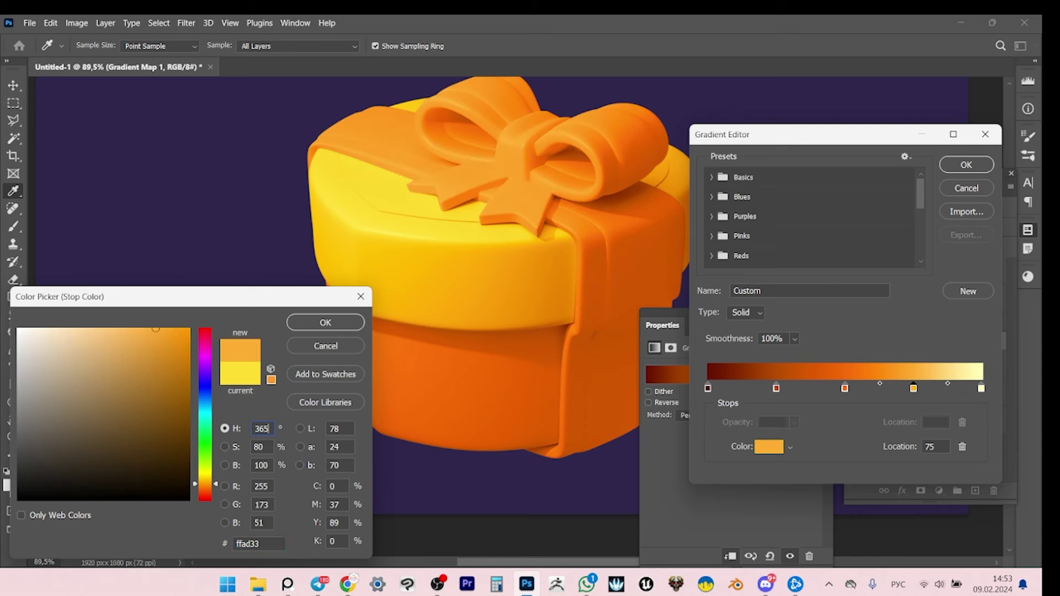
key("BackSpace")
key("BackSpace")
type("5")
double_click(260, 429)
key("Return")
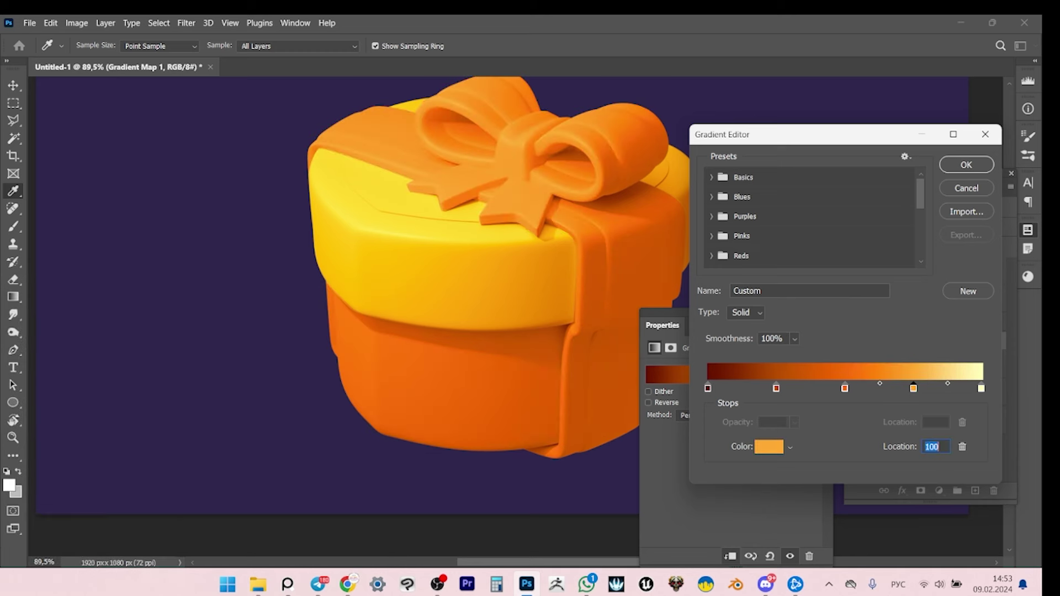
Set the hue of the gradient's lightest colour stop at location 100 to 45.
left_click(981, 388)
double_click(981, 388)
double_click(260, 429)
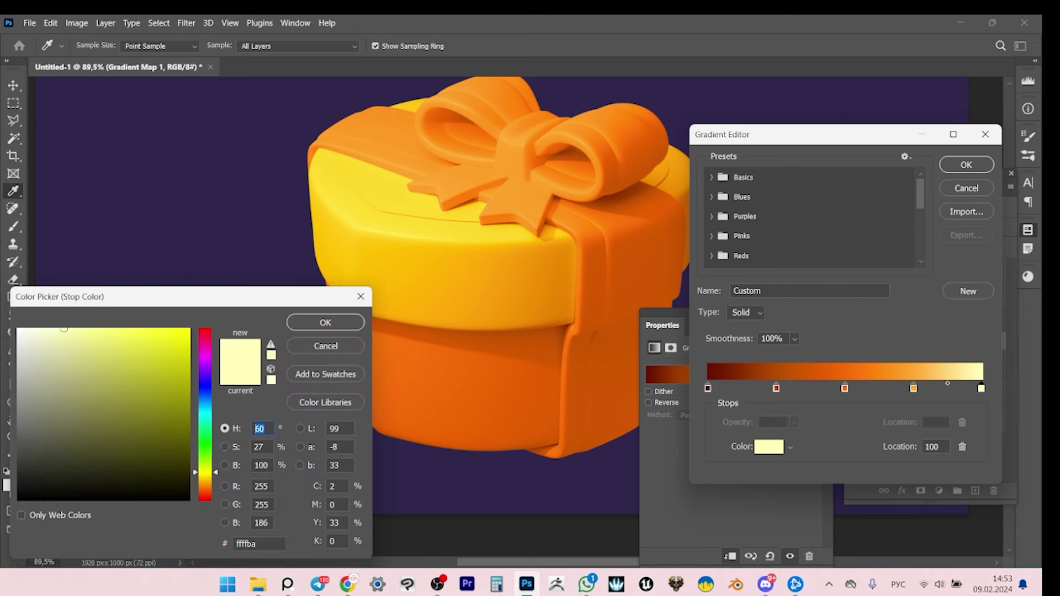
type("45")
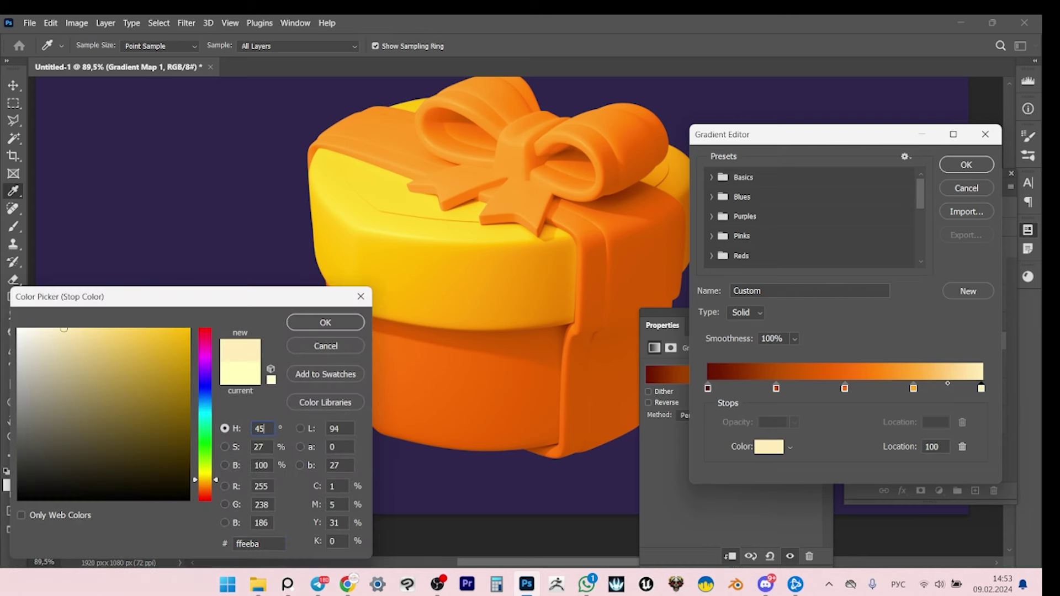
key("Return")
Set the hue of the gradient's colour stop at location 25 to 10.
left_click(776, 388)
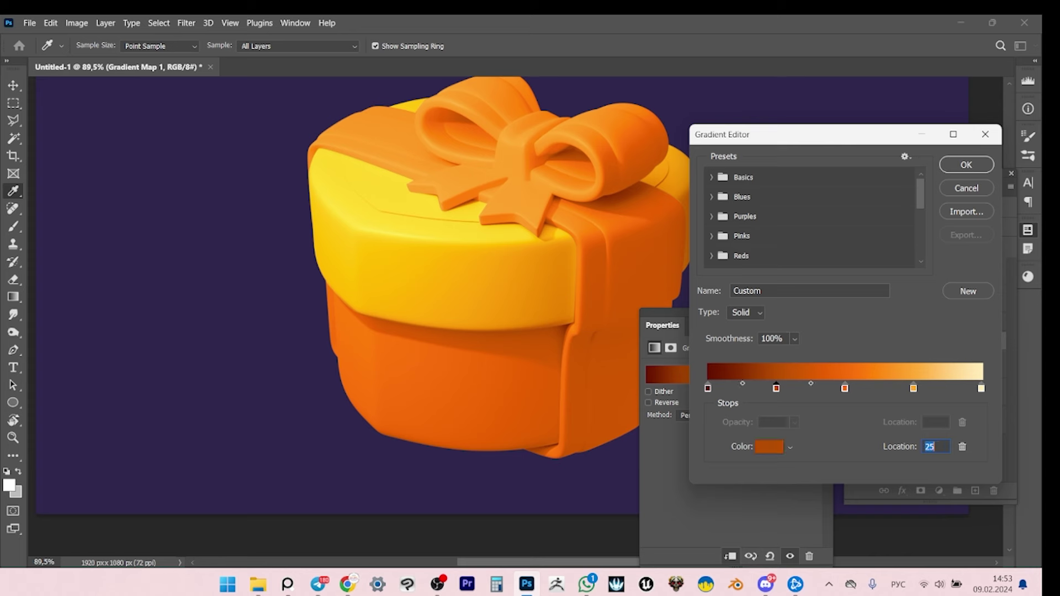
double_click(776, 388)
double_click(259, 429)
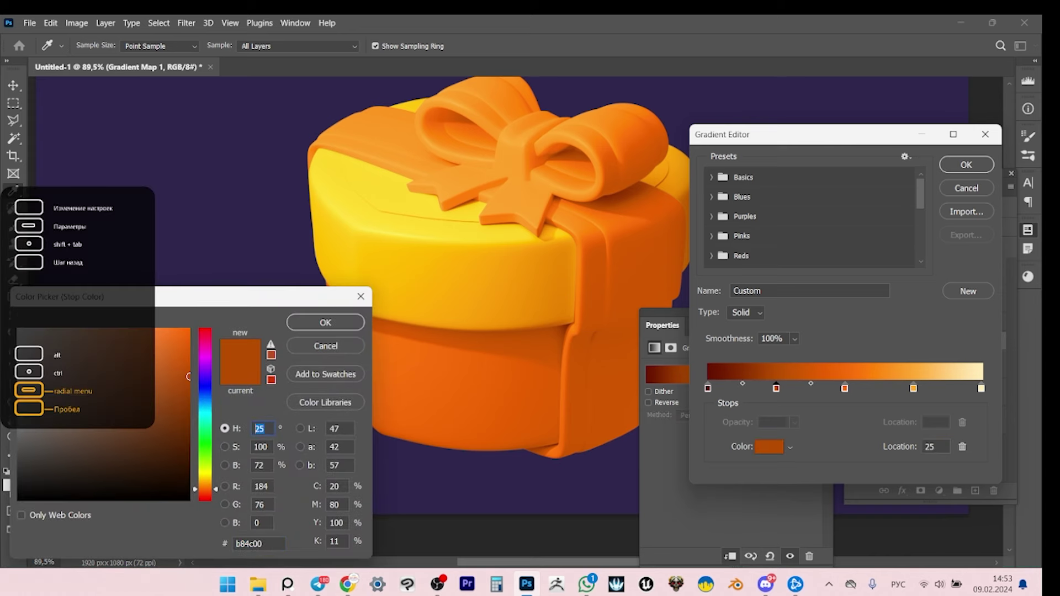
type("10")
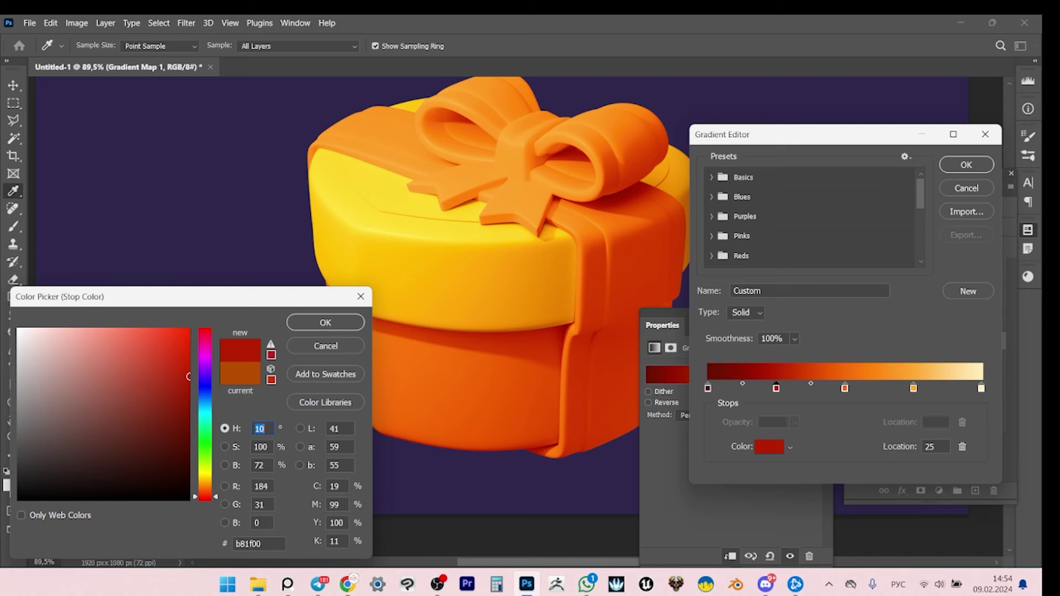
key("Return")
Set the hue of the gradient's darkest colour stop at location 0 to 0 and accept the edited gradient.
left_click(708, 388)
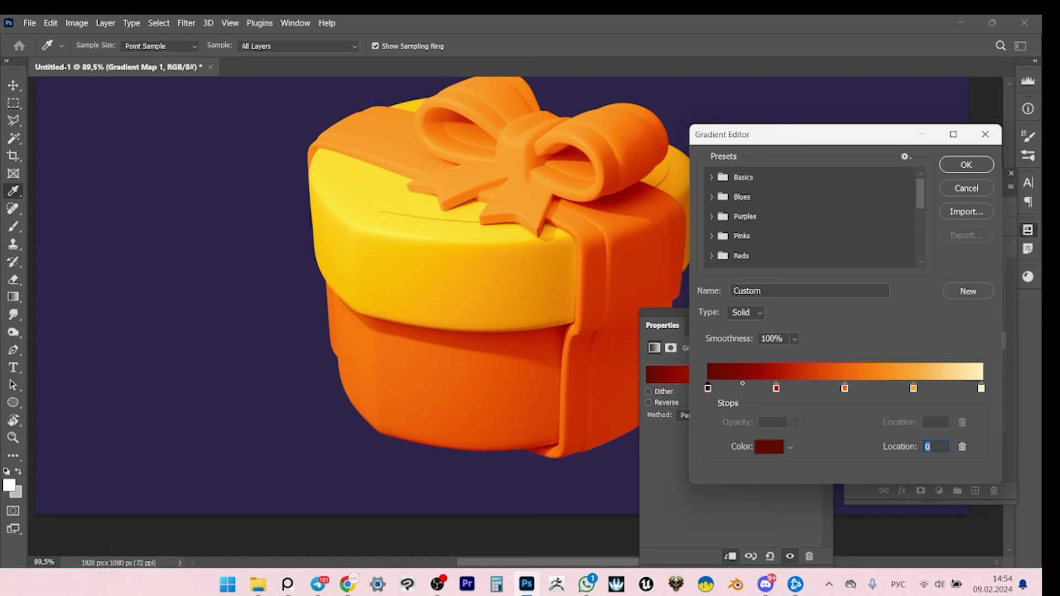
left_click(769, 447)
left_click(259, 429)
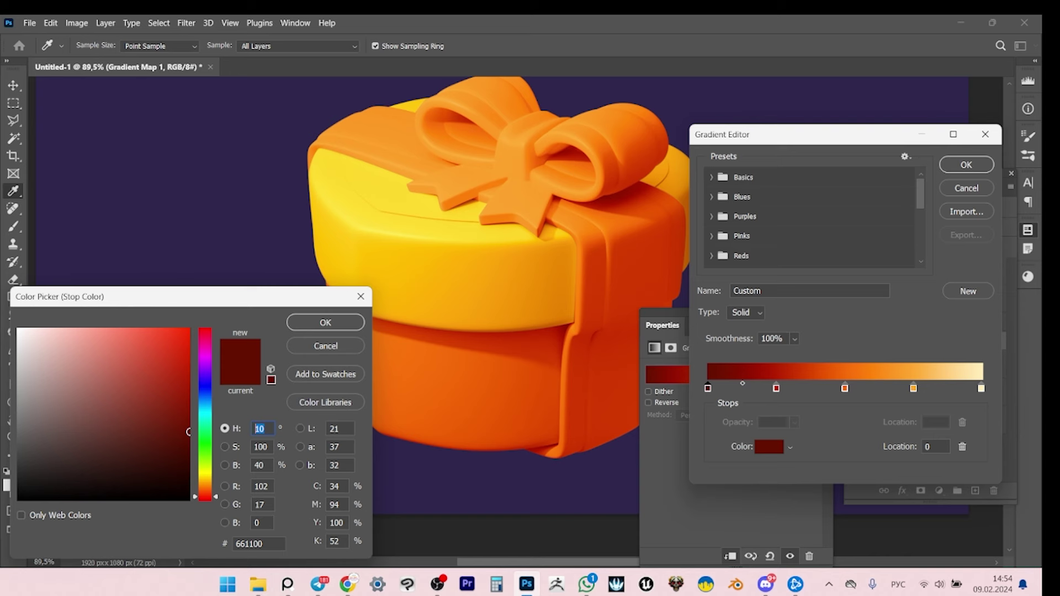
type("0")
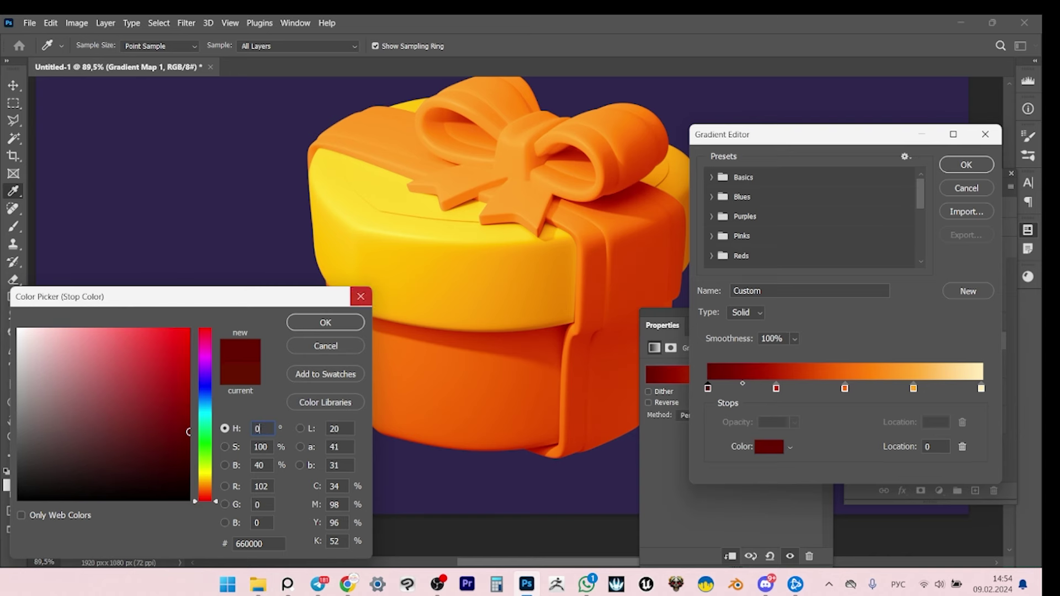
key("Return")
left_click_drag(812, 137, 840, 137)
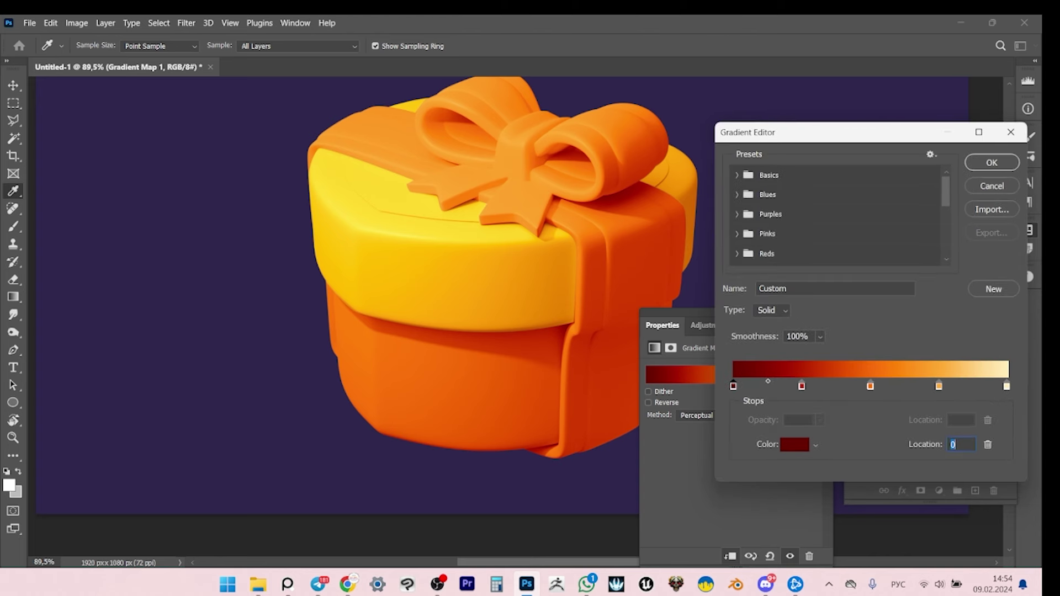
key("Return")
Hide the Gradient Map 1 layer to expose the grey box body and ribbon.
key("z")
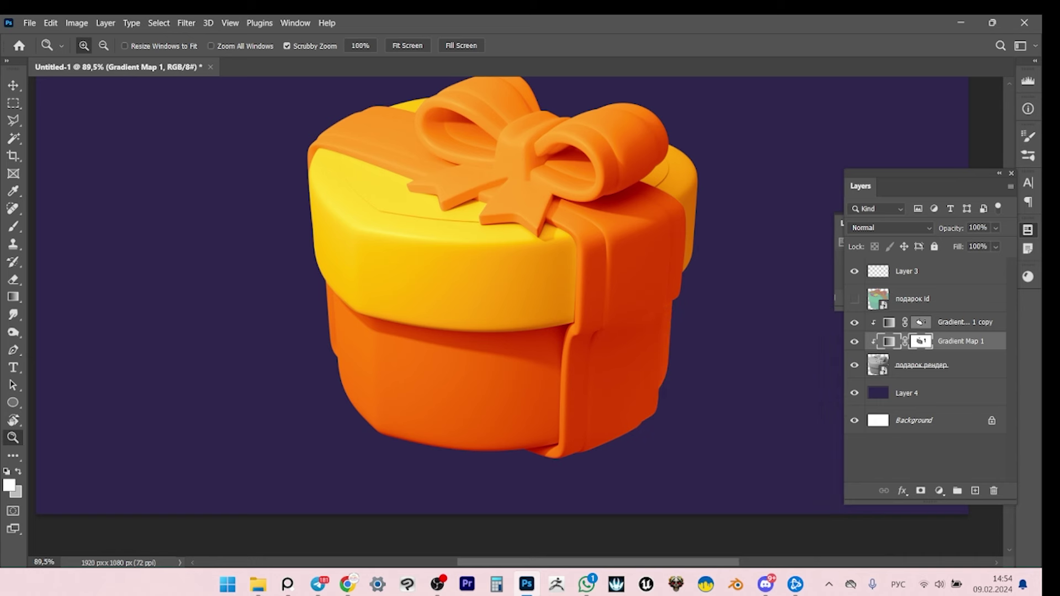
scroll(442, 276, "down", 2)
key("shift+plus")
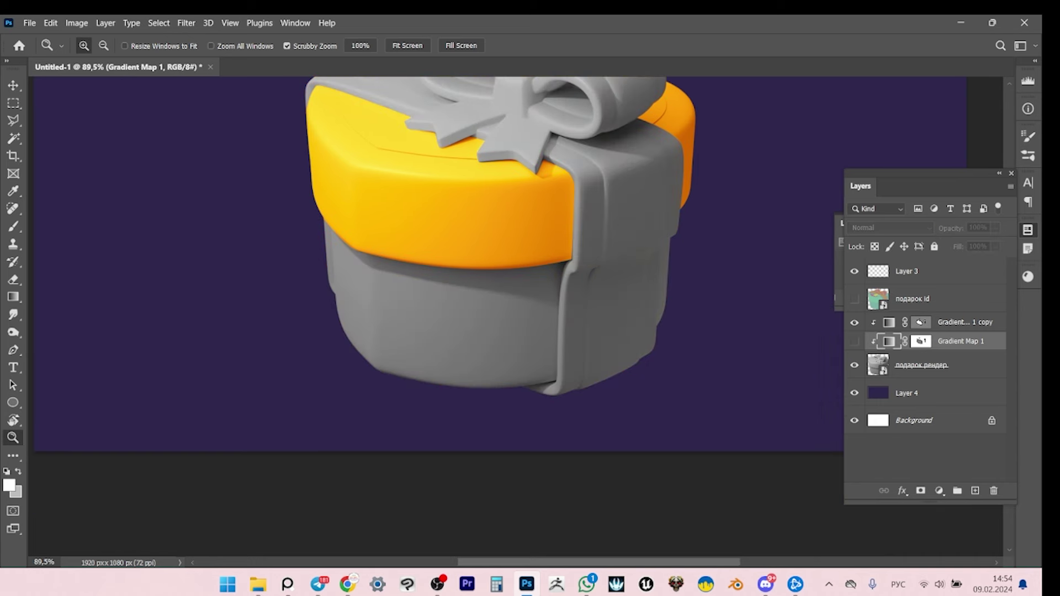
key("shift+minus")
left_click(855, 341)
Start a Pen path around the front of the box body, running outside its left side and bottom edge towards the ribbon.
scroll(453, 232, "down", 4)
scroll(530, 232, "up", 3)
scroll(394, 215, "up", 2)
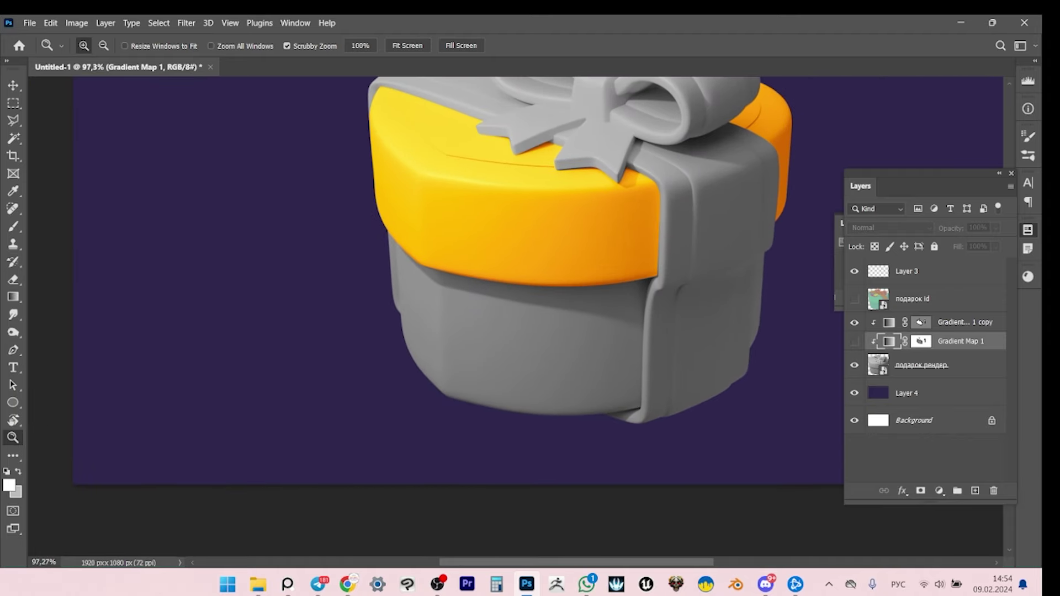
key("p")
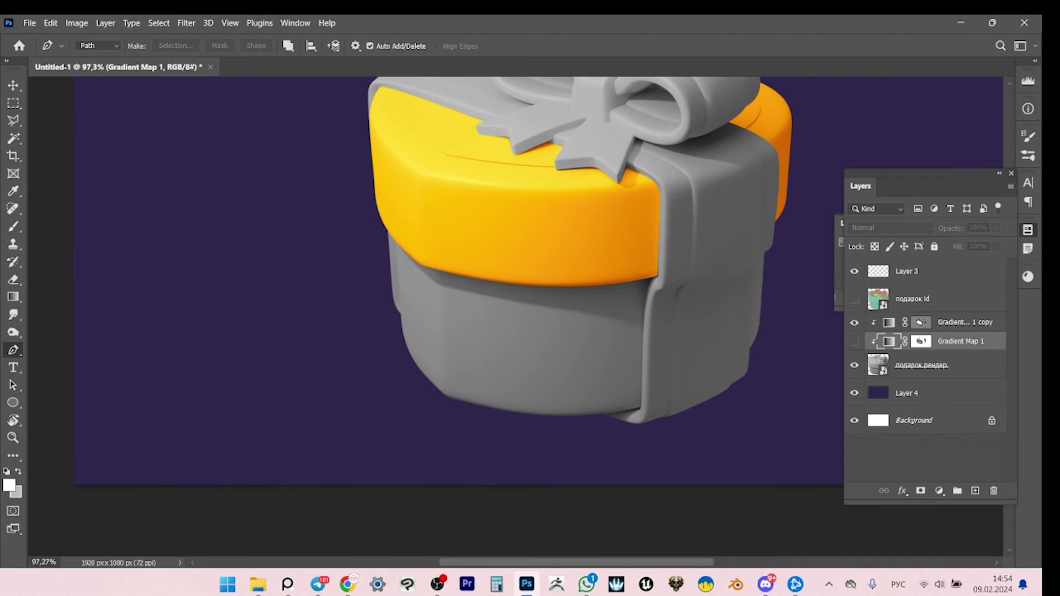
left_click(399, 313)
left_click(394, 400)
left_click_drag(451, 439, 461, 440)
left_click(551, 437)
left_click(599, 416)
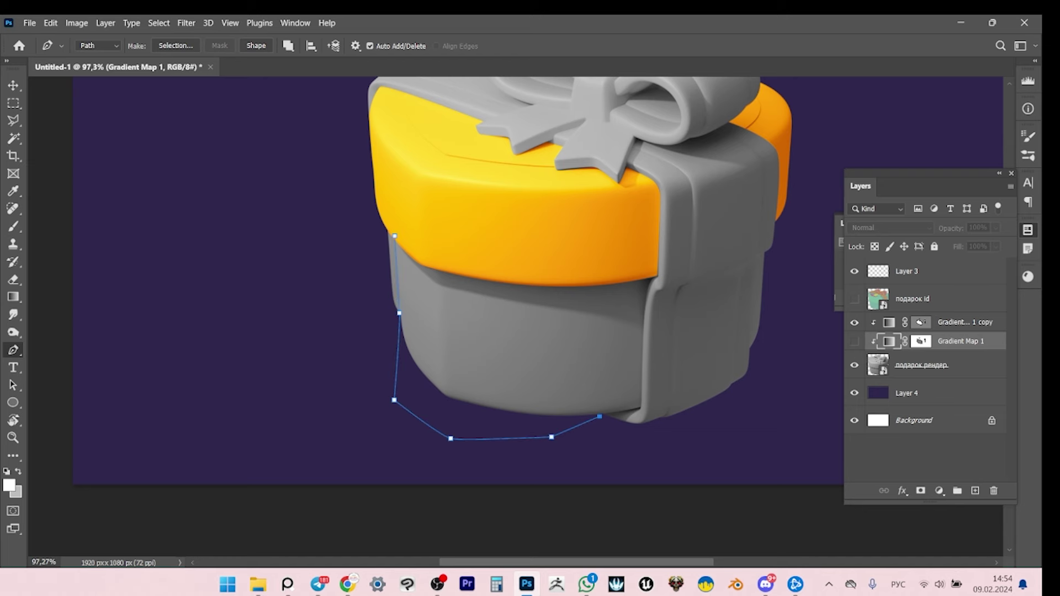
Replace the last anchor with one where the ribbon meets the box's bottom edge, and continue the path up along the ribbon.
key("z")
left_click_drag(642, 435, 707, 435)
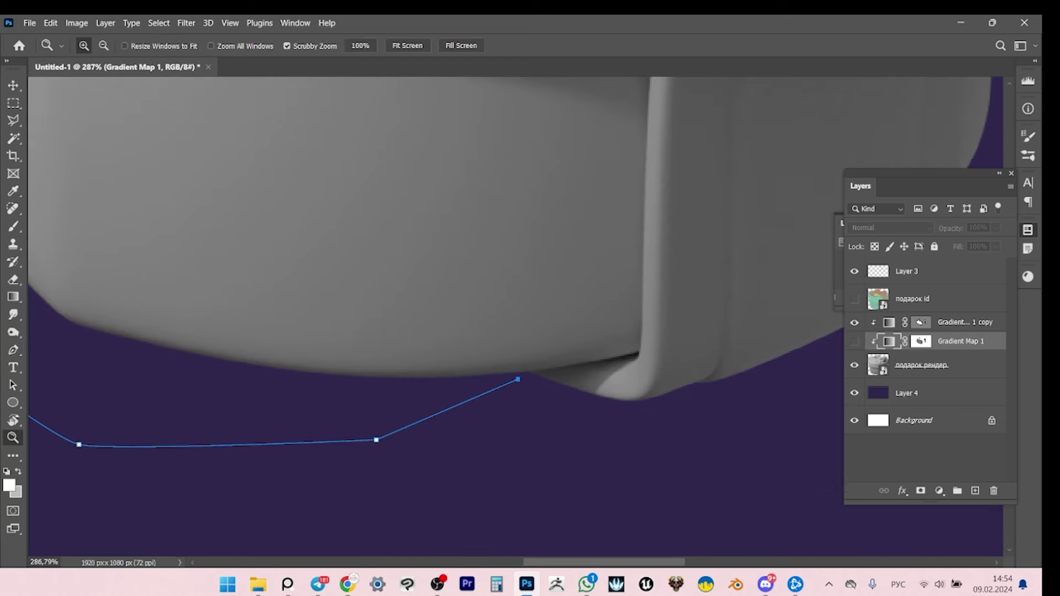
key("p")
key("ctrl+z")
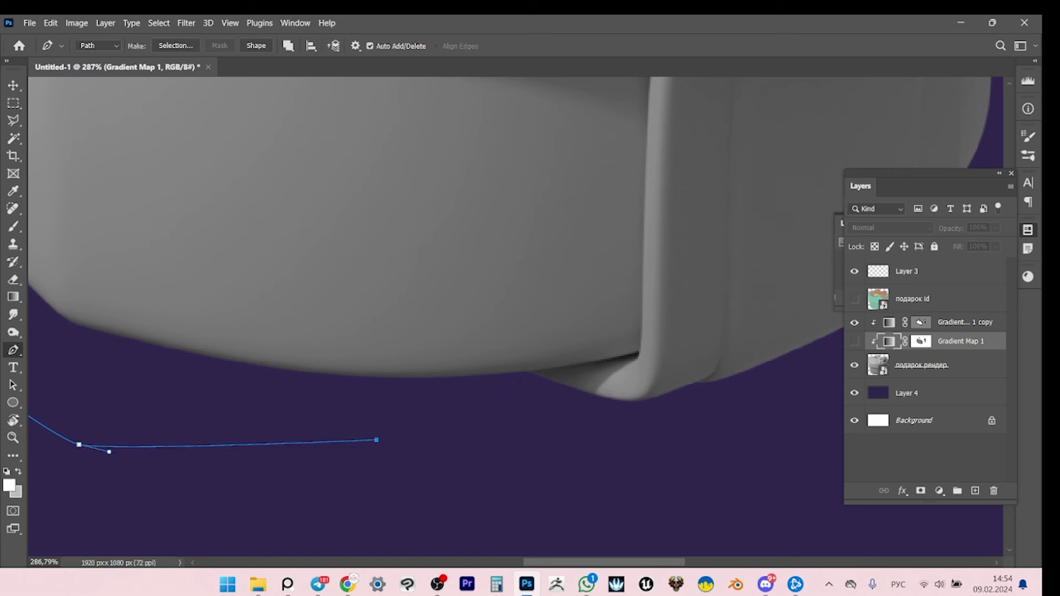
left_click(528, 372)
left_click_drag(639, 351, 607, 296)
scroll(436, 315, "up", 3)
scroll(608, 296, "up", 2)
scroll(331, 315, "up", 2)
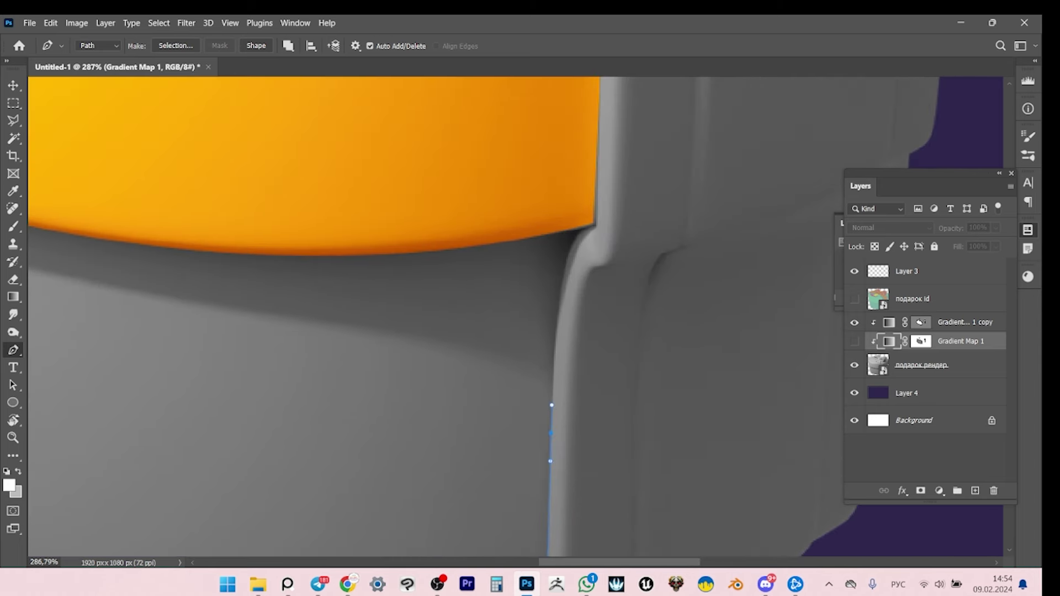
Continue the path to the lid's lower corner and close it across the lid at the box's left side.
left_click_drag(572, 244, 636, 212)
key("ctrl+z")
scroll(513, 318, "left", 6)
left_click(147, 156)
scroll(147, 156, "up", 3)
scroll(147, 156, "right", 4)
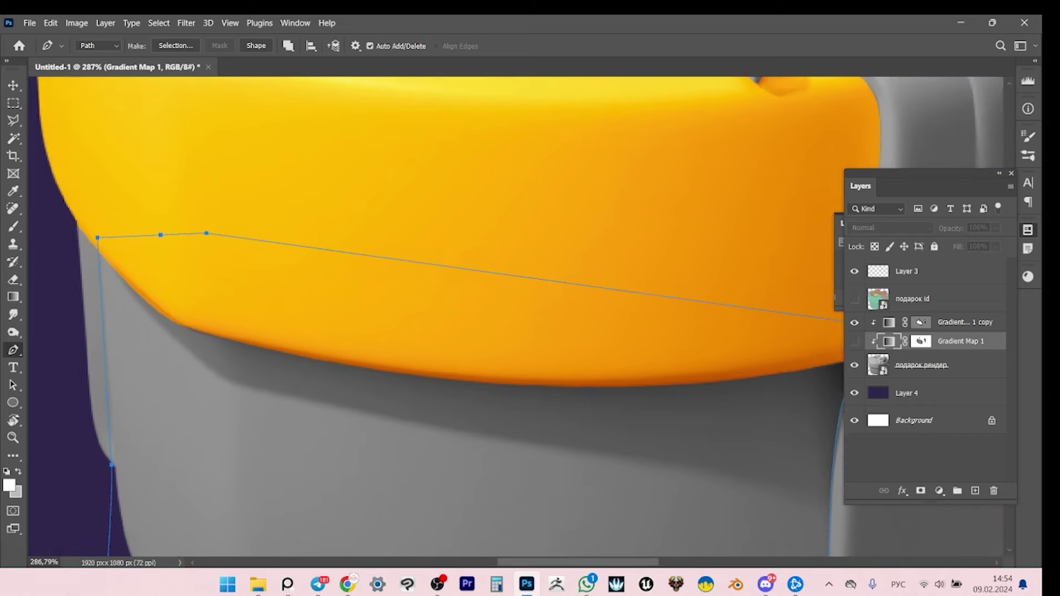
Draw a second closed Pen path around the narrow strip of box body at the right of the ribbon, below the lid.
key("z")
left_click_drag(262, 190, 216, 190)
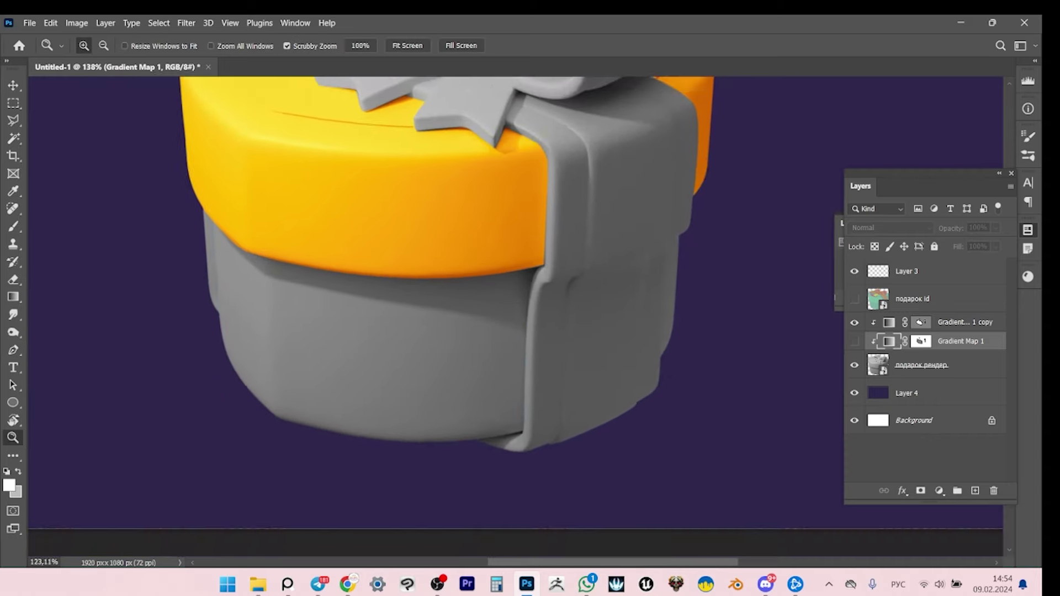
key("p")
scroll(513, 318, "right", 2)
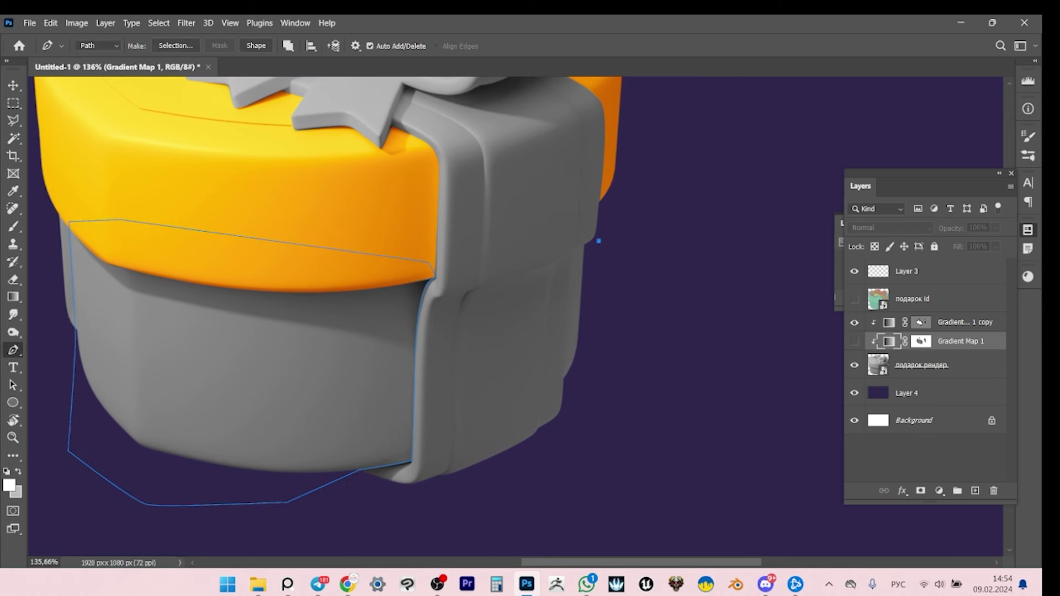
left_click(585, 244)
left_click(574, 252)
left_click_drag(563, 379, 566, 400)
left_click(615, 367)
scroll(614, 368, "up", 3)
scroll(663, 276, "down", 4)
scroll(662, 276, "left", 3)
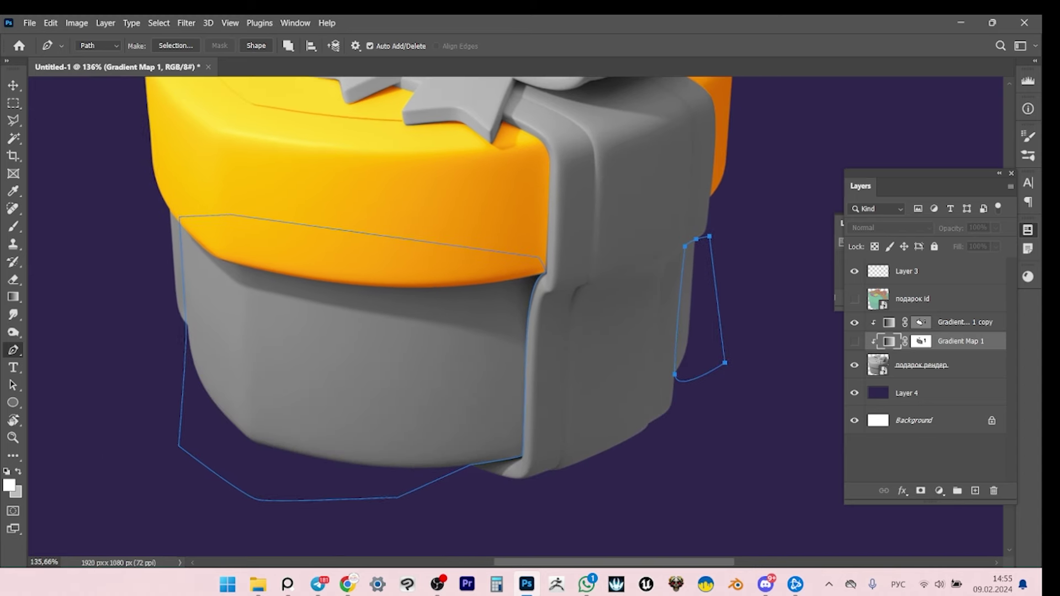
Replace the vector mask of Gradient Map 1 with the two drawn box body paths and make the layer visible.
scroll(513, 304, "down", 2)
scroll(513, 304, "left", 2)
scroll(514, 303, "right", 4)
scroll(513, 304, "up", 2)
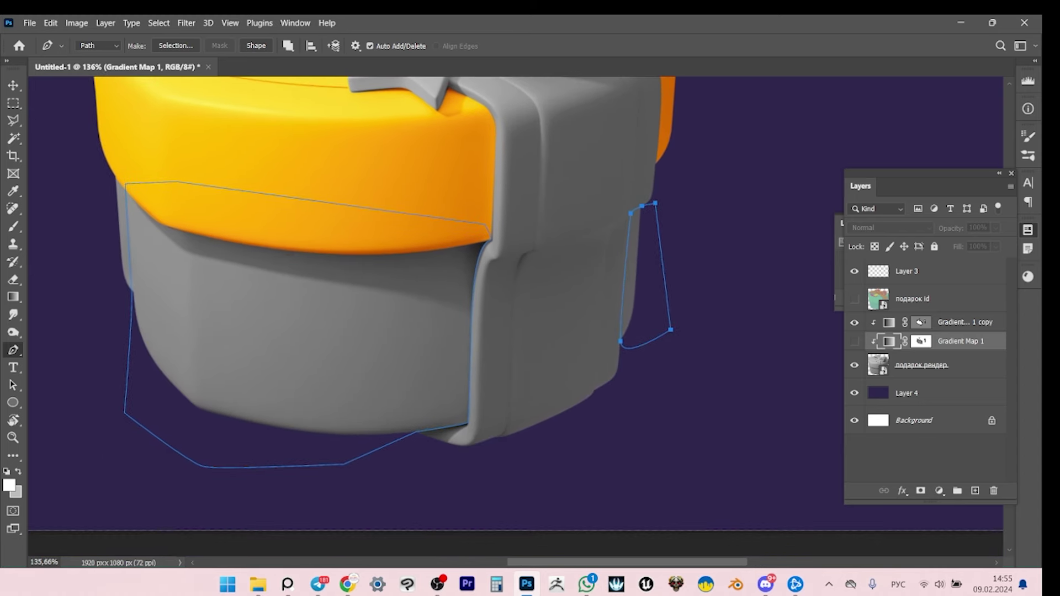
key("a")
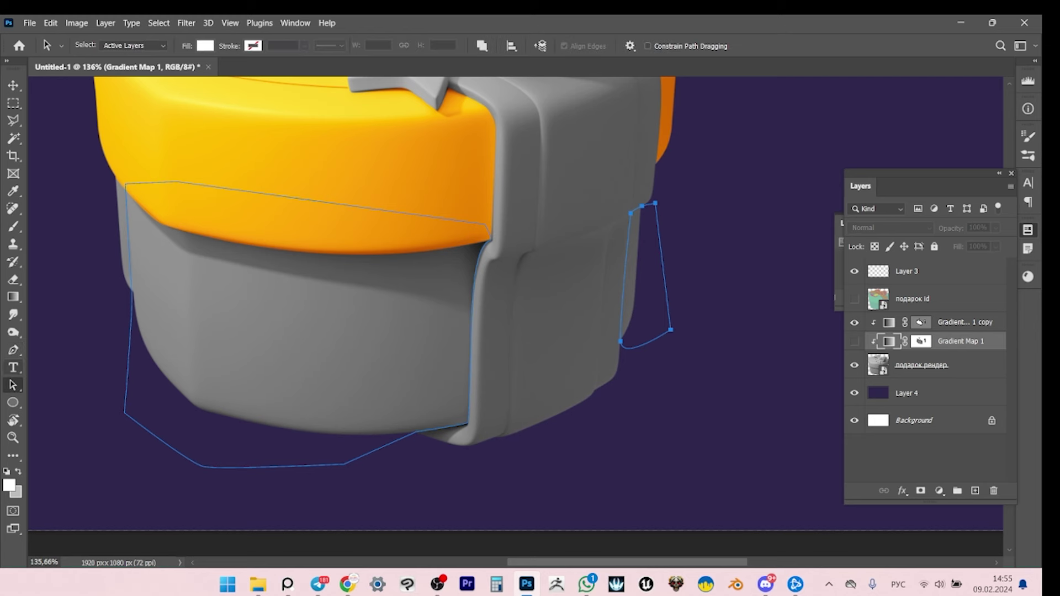
left_click(229, 467)
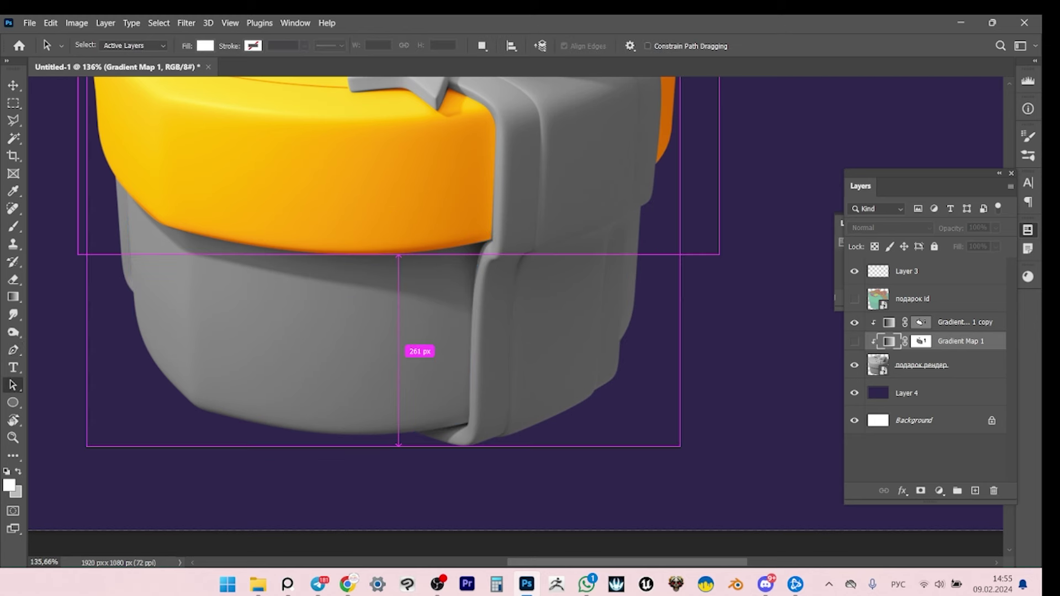
key("Delete")
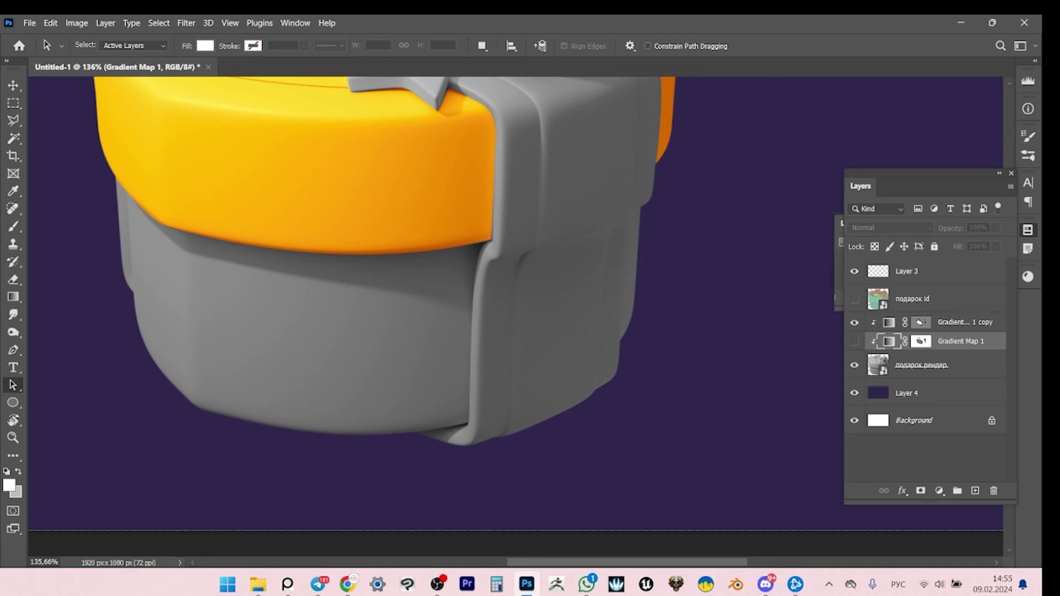
key("ctrl+z")
key("v")
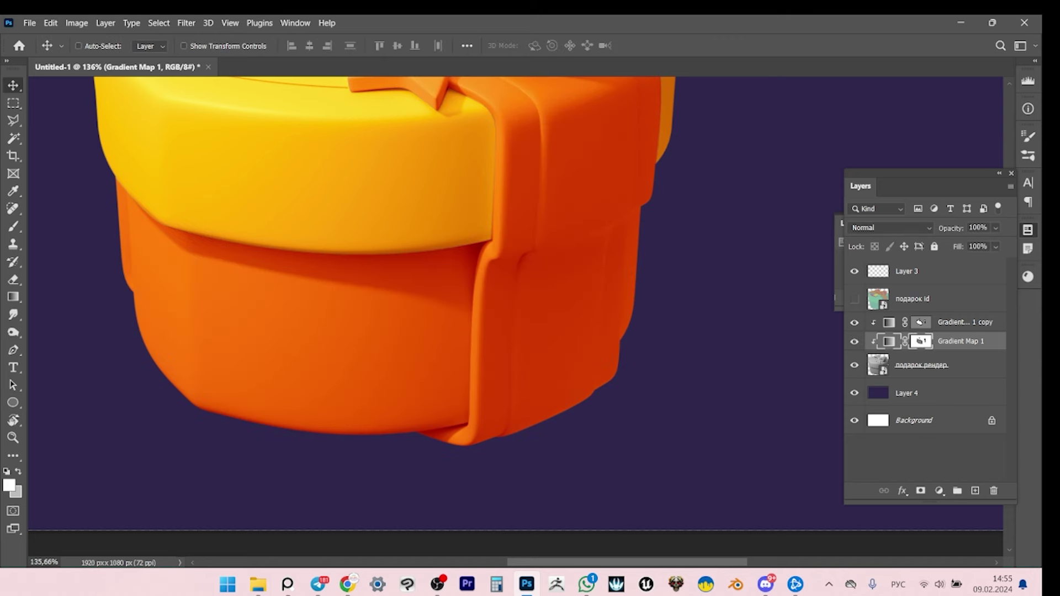
key("ctrl+z")
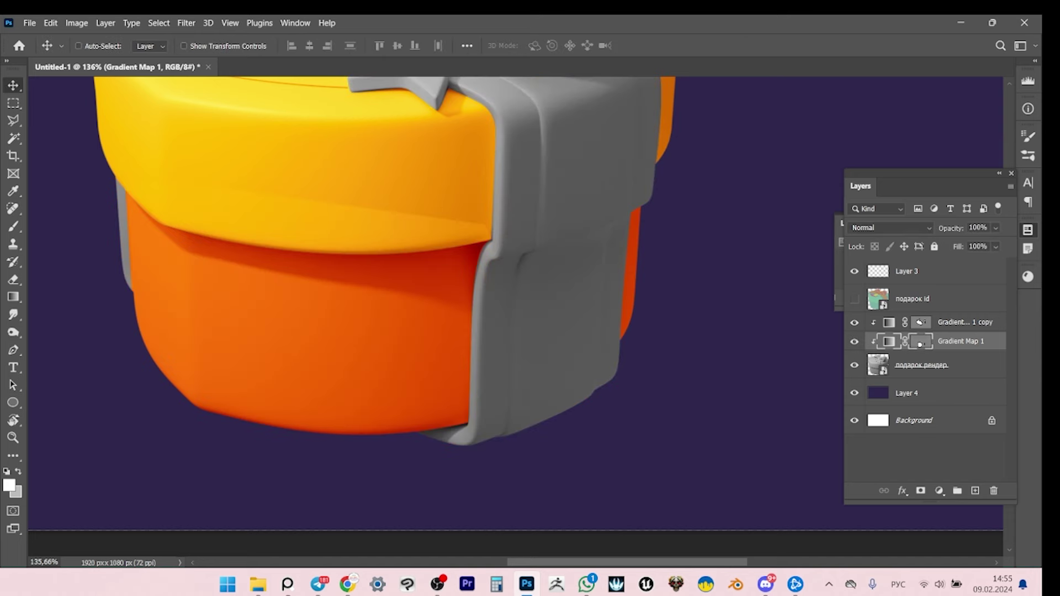
Check the box body mask where it meets the lid by hiding and showing the Gradient Map 1 copy layer.
key("z")
scroll(693, 270, "down", 3)
scroll(669, 259, "up", 2)
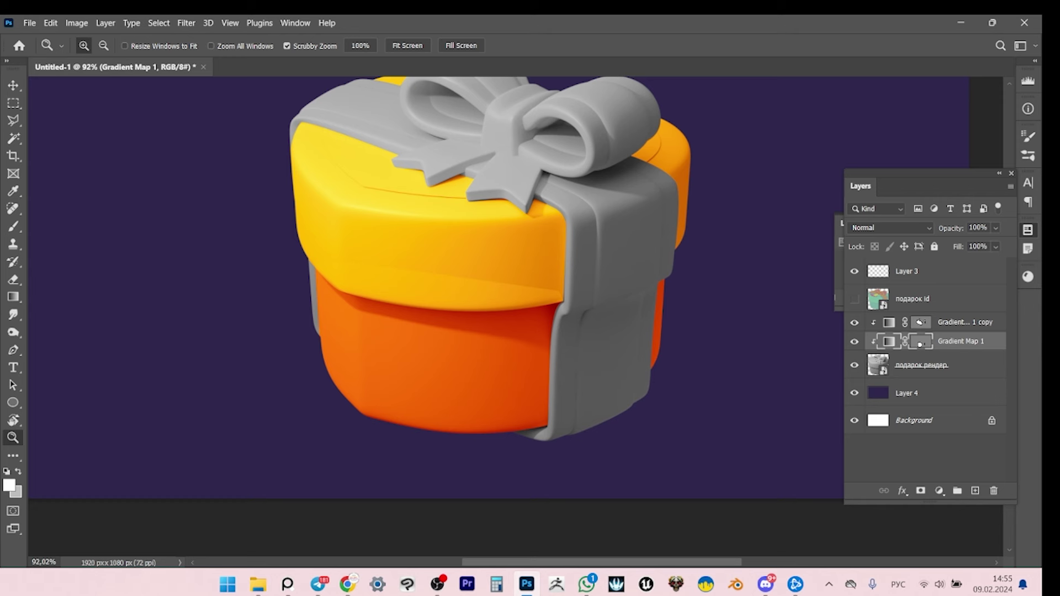
left_click(854, 322)
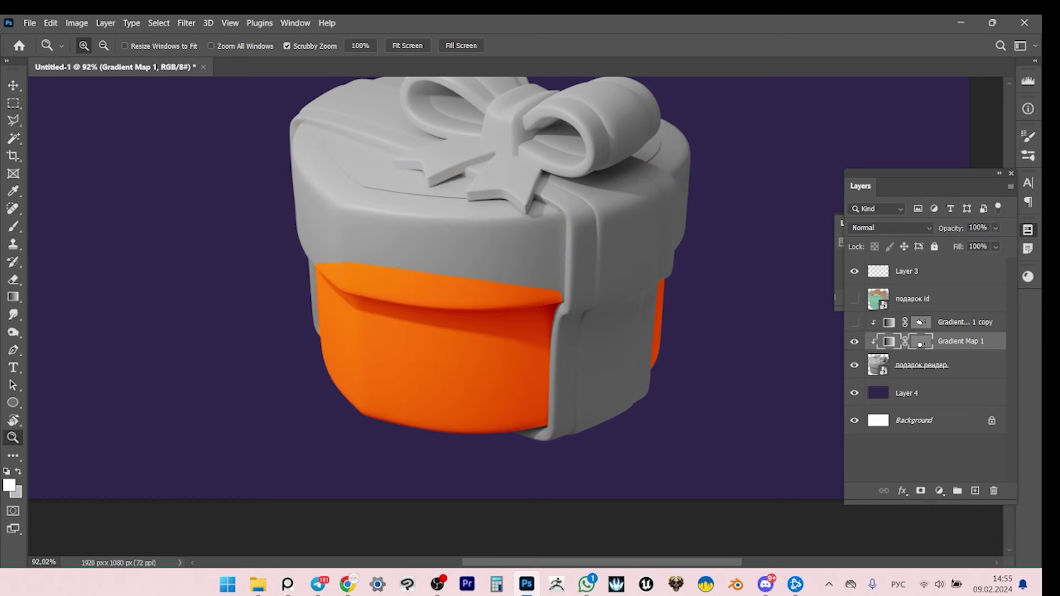
left_click(854, 322)
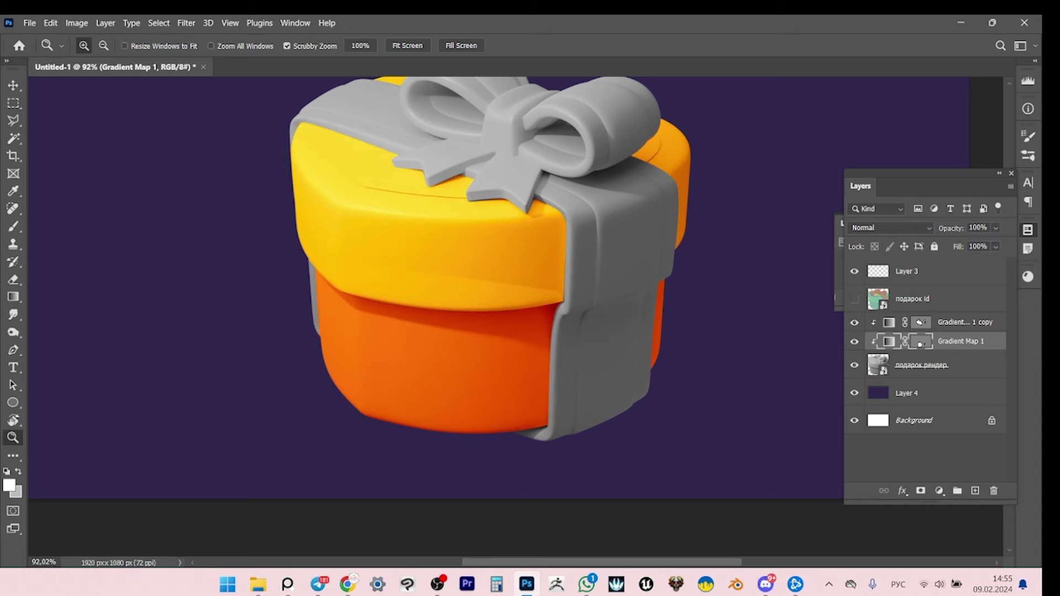
Copy the lid paths from Gradient Map 1 copy's vector mask into Gradient Map 1's mask and set them to Subtract Front Shape.
left_click(960, 321)
scroll(436, 304, "up", 3)
key("a")
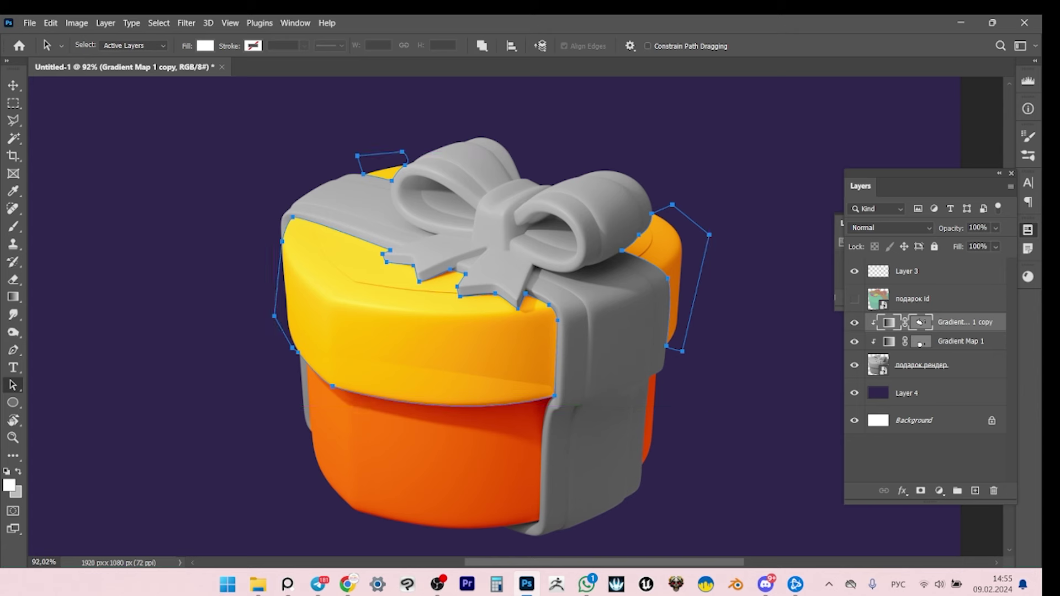
left_click(960, 342)
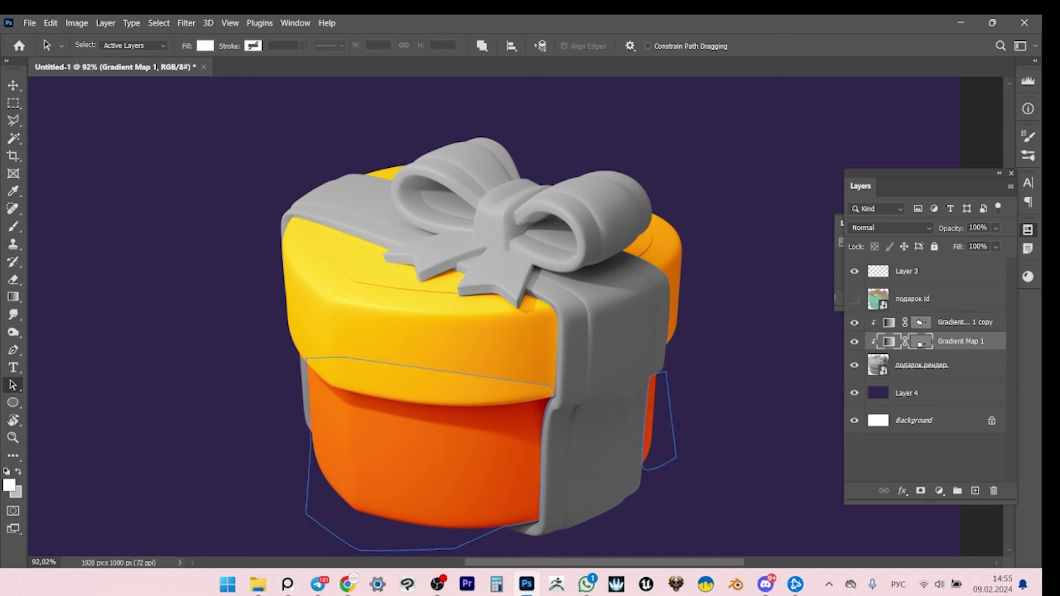
left_click(920, 342)
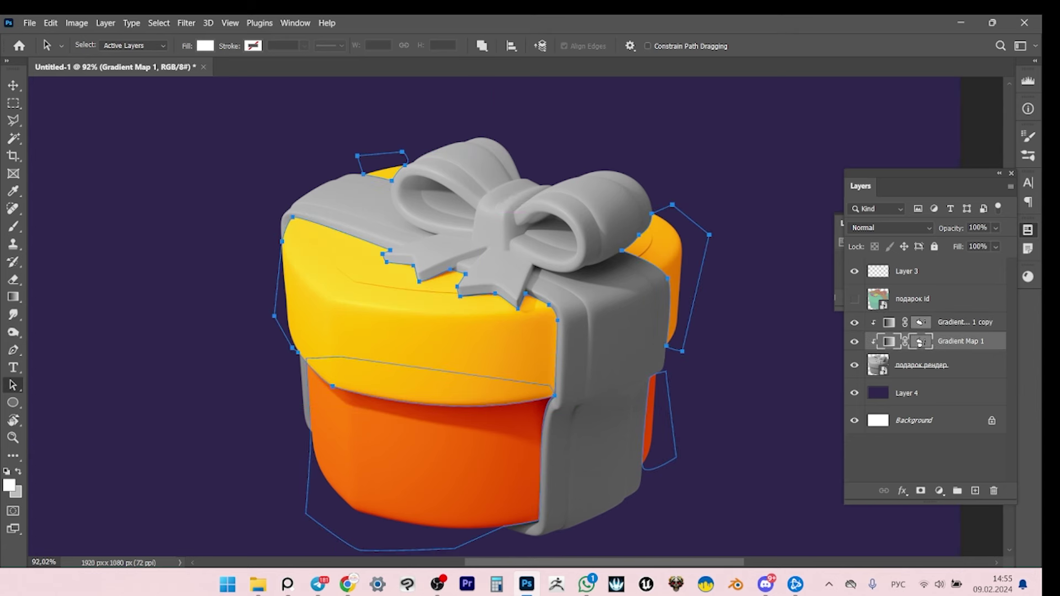
left_click(482, 46)
left_click(544, 85)
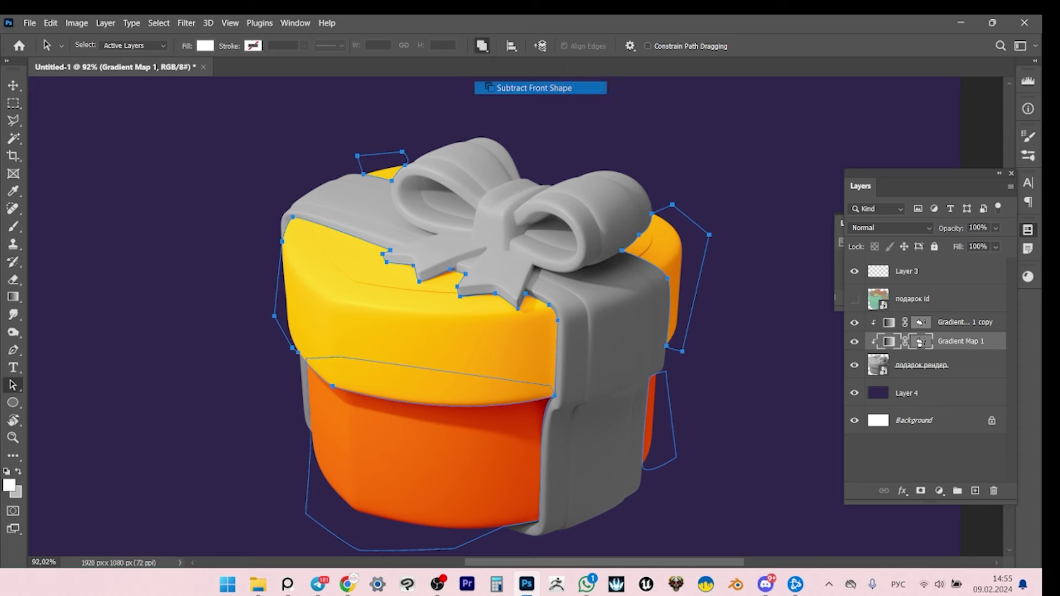
Examine the lid and body colouring separately by toggling the visibility of Gradient Map 1 copy and Gradient Map 1.
key("z")
key("ctrl+minus")
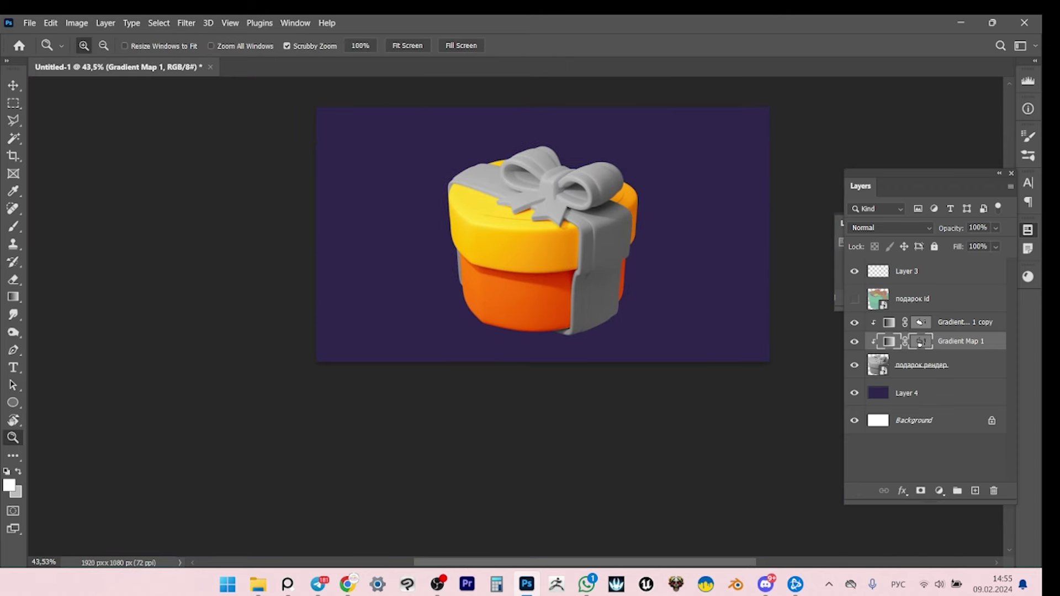
left_click(854, 322)
scroll(532, 287, "up", 3)
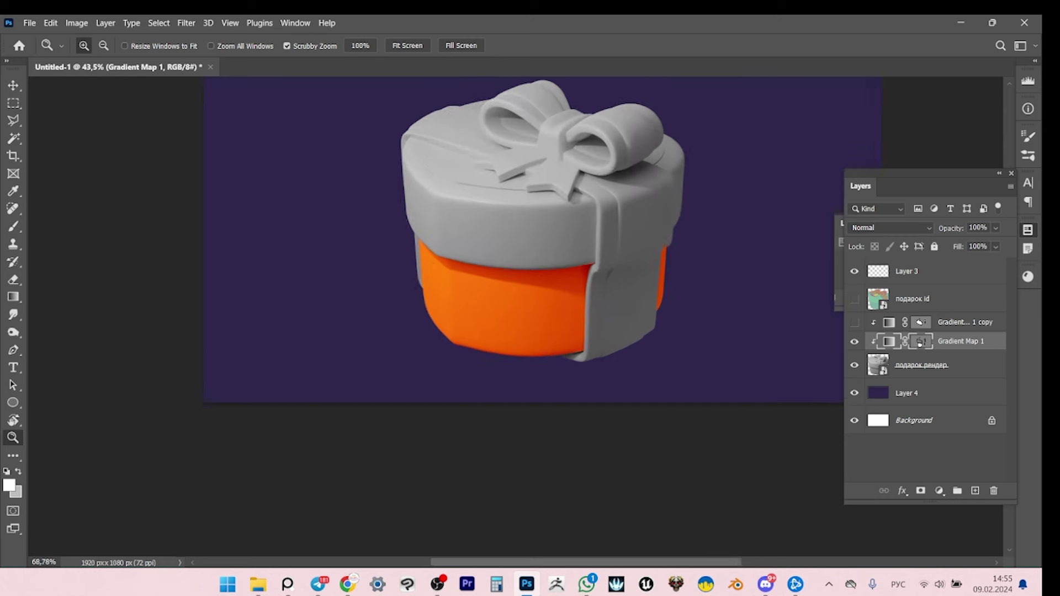
key("b")
scroll(527, 232, "up", 1)
scroll(528, 232, "right", 1)
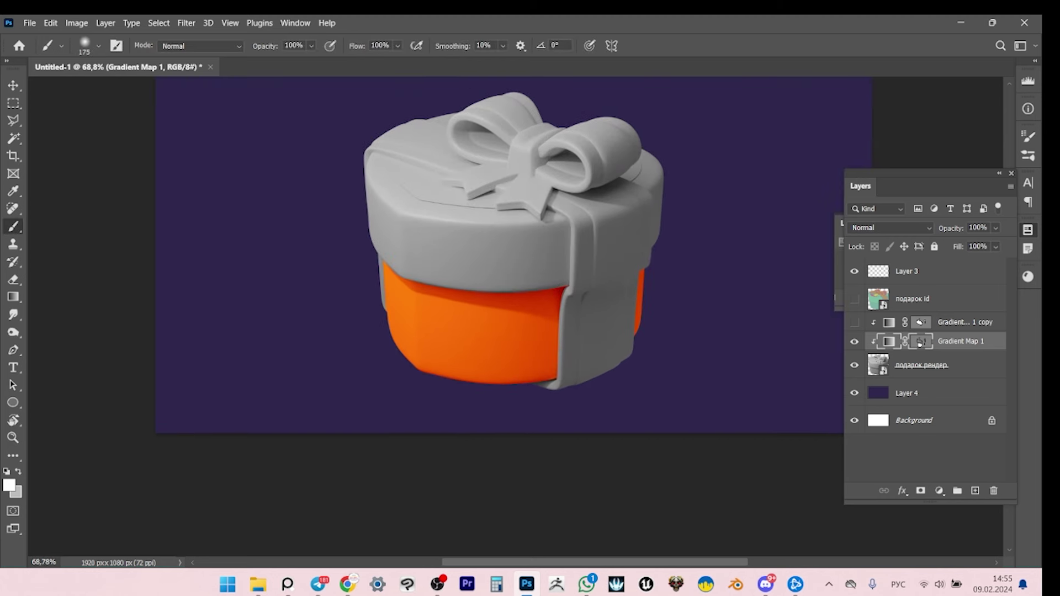
left_click(854, 322)
left_click(854, 341)
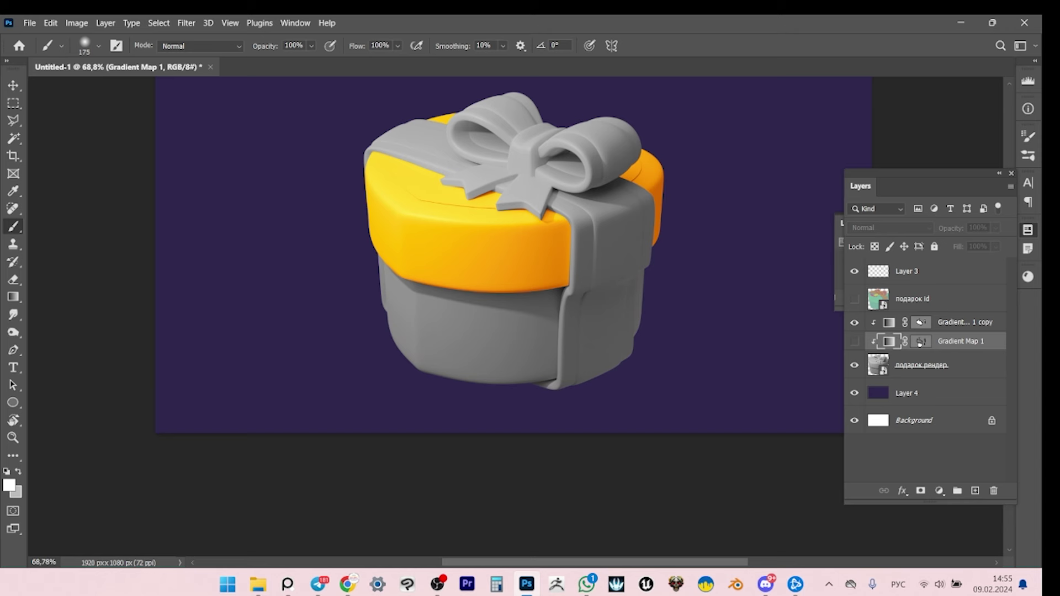
key("ctrl+z")
key("ctrl+z")
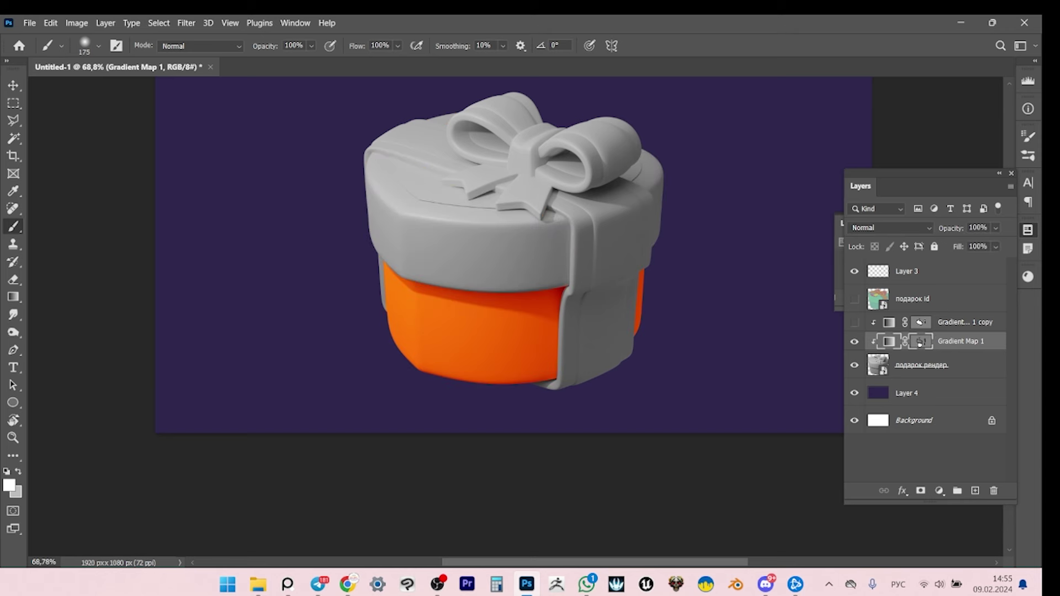
key("z")
mouse_move(497, 256)
left_mouse_down()
mouse_move(546, 256)
mouse_move(475, 256)
mouse_move(535, 256)
left_mouse_up()
key("ctrl+shift+z")
Duplicate the Gradient Map 1 copy layer and hide all three Gradient Map layers to expose the grey render.
key("alt+bracketright")
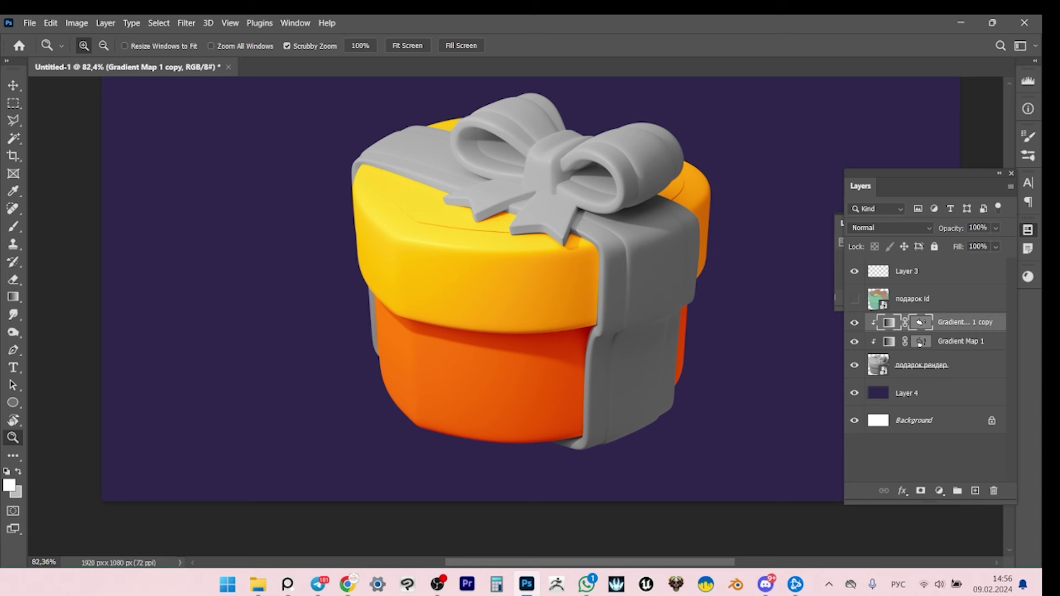
key("ctrl+j")
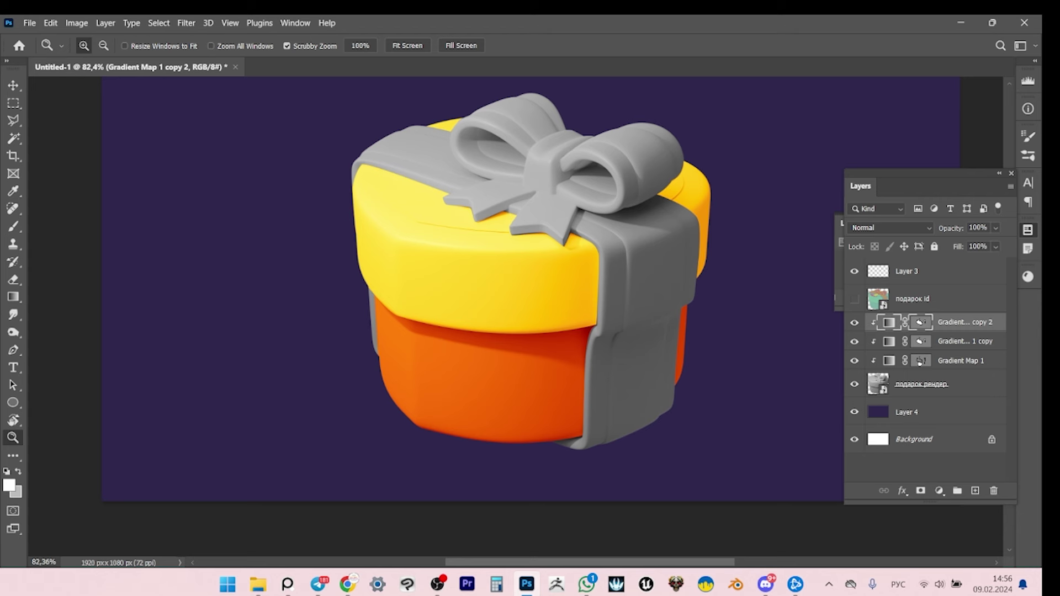
key("ctrl+comma")
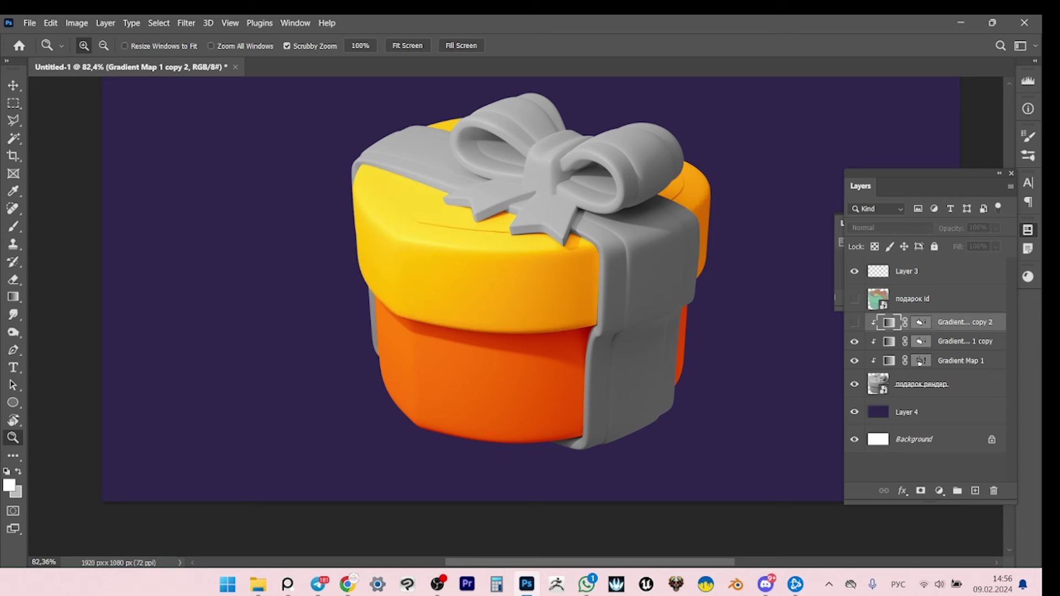
key("p")
scroll(475, 287, "down", 2)
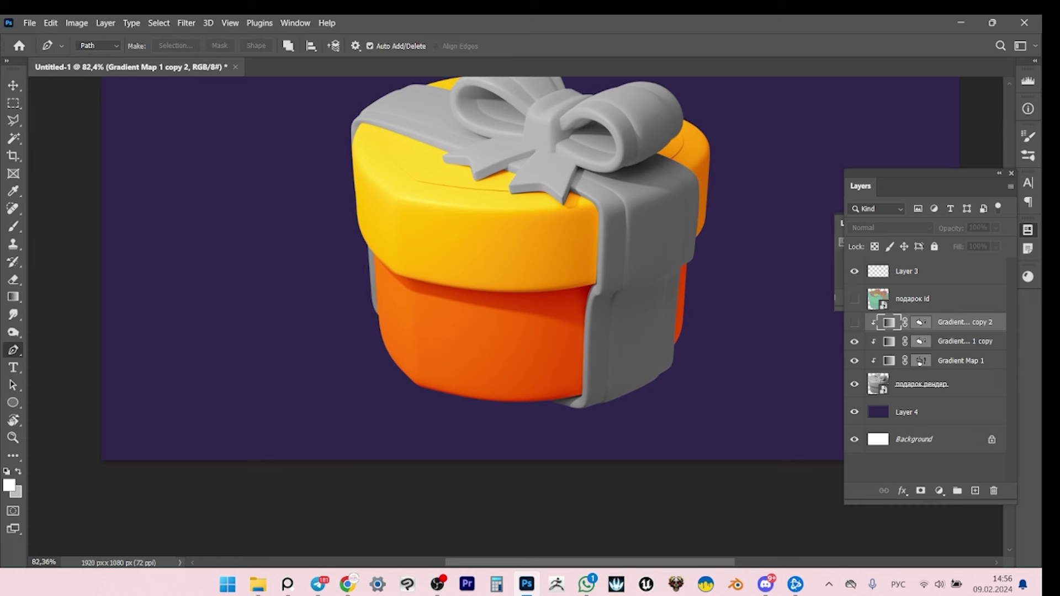
scroll(475, 287, "up", 4)
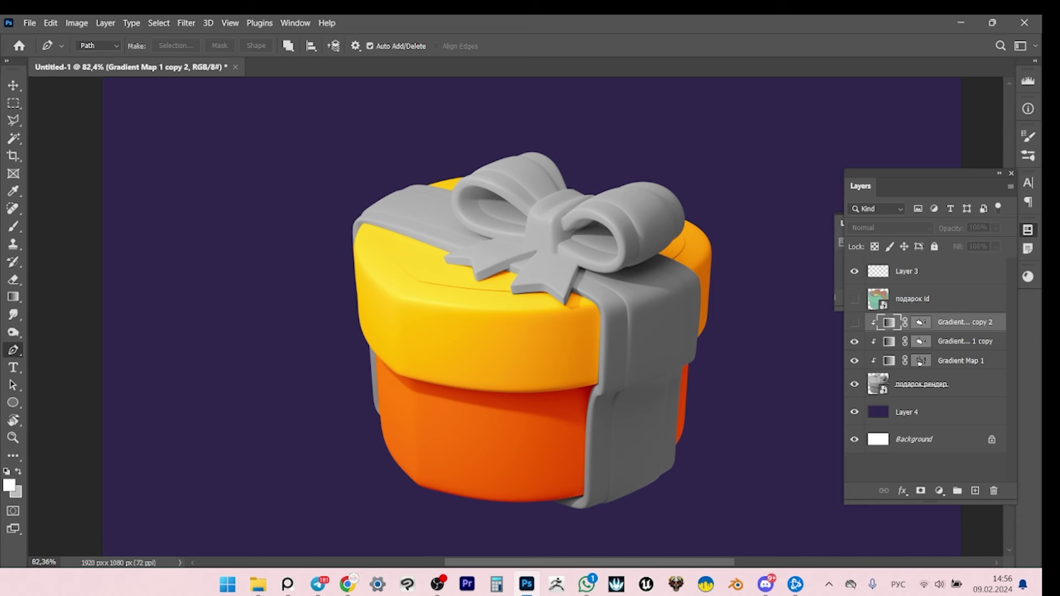
left_click(372, 227)
key("z")
left_click_drag(508, 198, 558, 199)
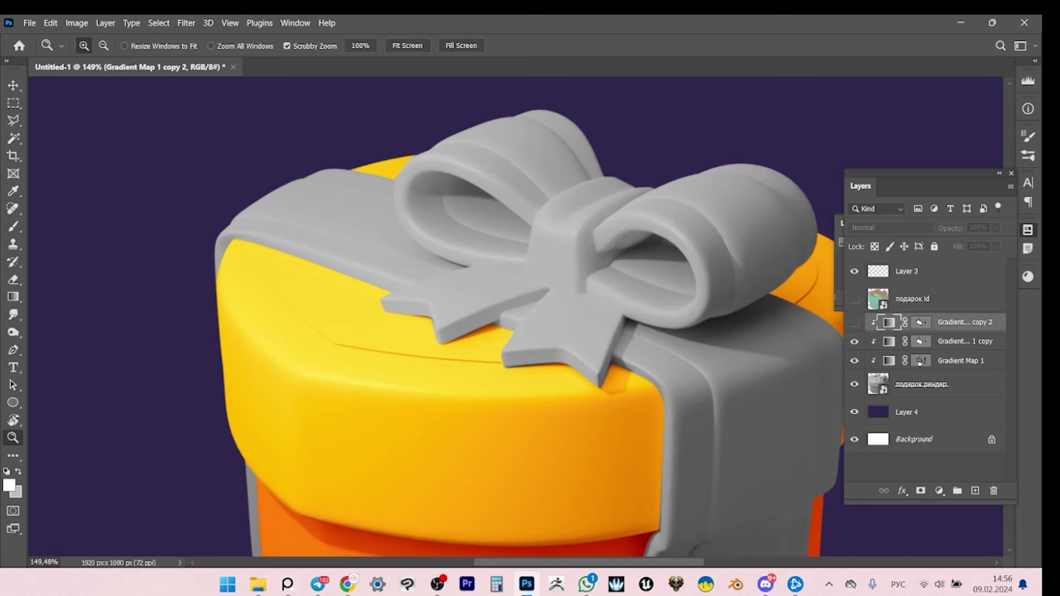
left_click_drag(854, 342, 855, 361)
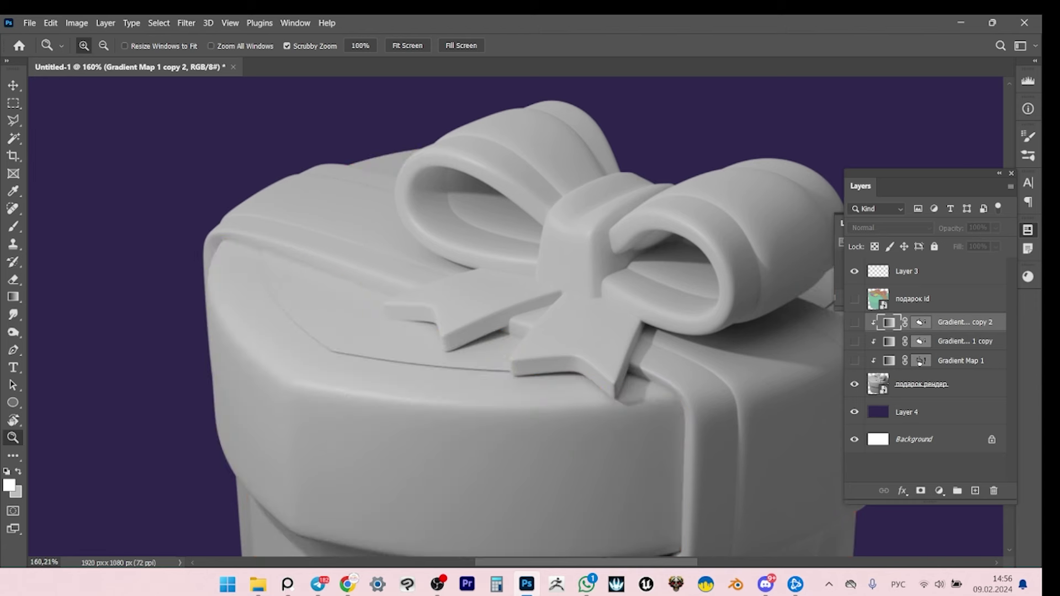
Draw a curved Pen path along the front seam of the lid's top disc, passing beneath the bow to its right side.
key("p")
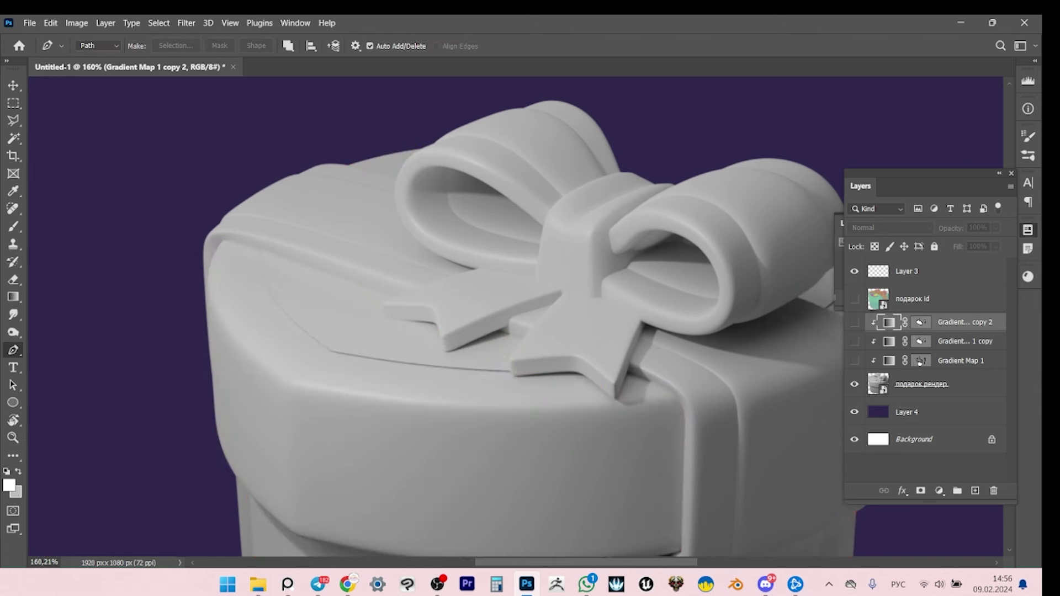
left_click_drag(329, 352, 234, 329)
key("Escape")
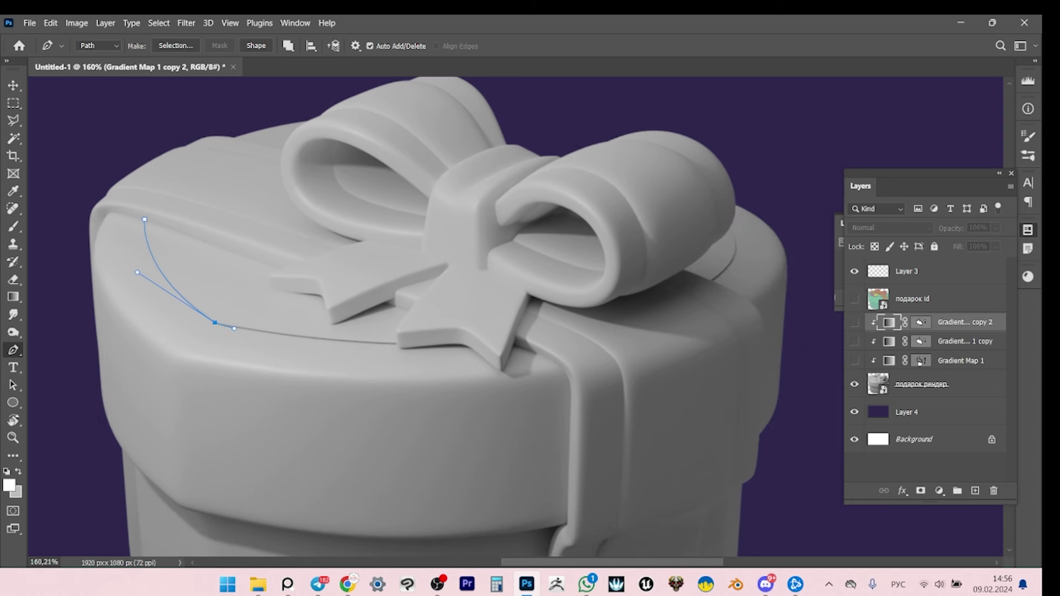
left_click_drag(235, 328, 273, 286)
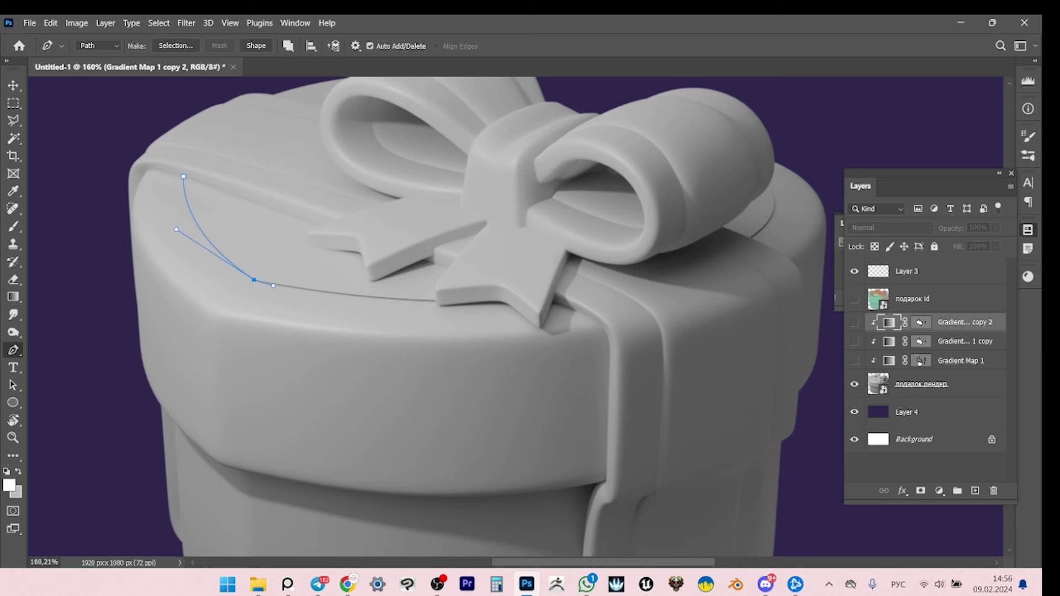
left_click_drag(443, 301, 330, 373)
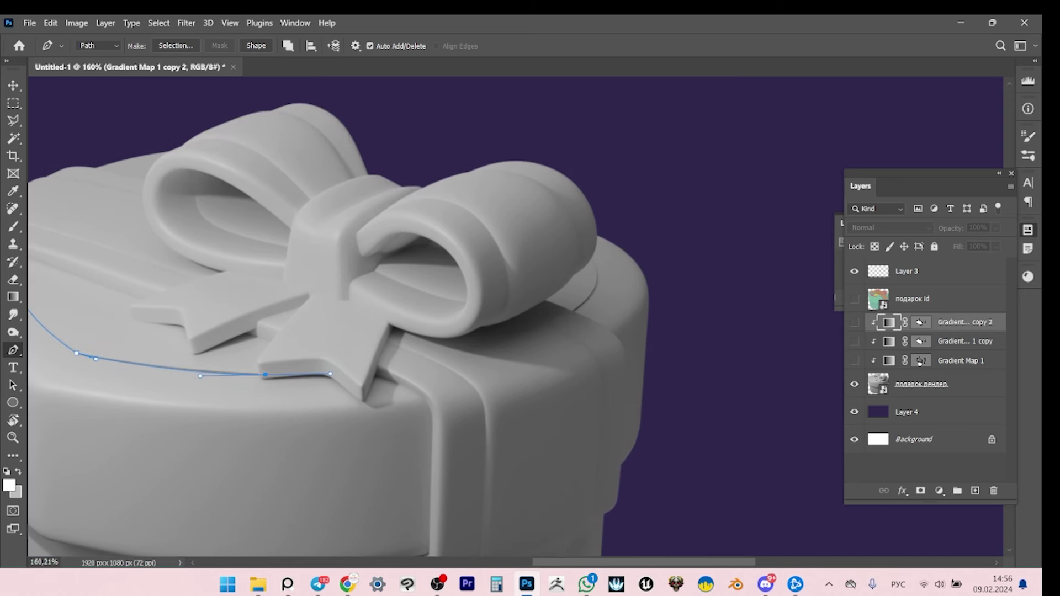
left_click_drag(569, 314, 596, 302)
left_click_drag(584, 255, 743, 272)
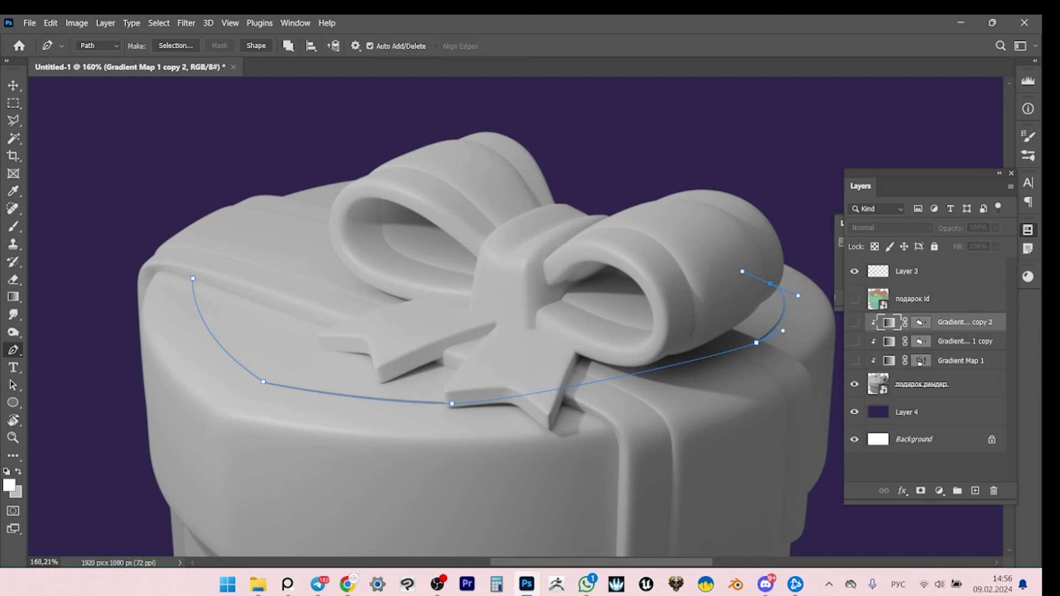
Close the disc path across the bow and the rear ribbon, back to its starting point at the lid's left.
left_click(451, 230)
left_click(258, 246)
left_click(193, 278)
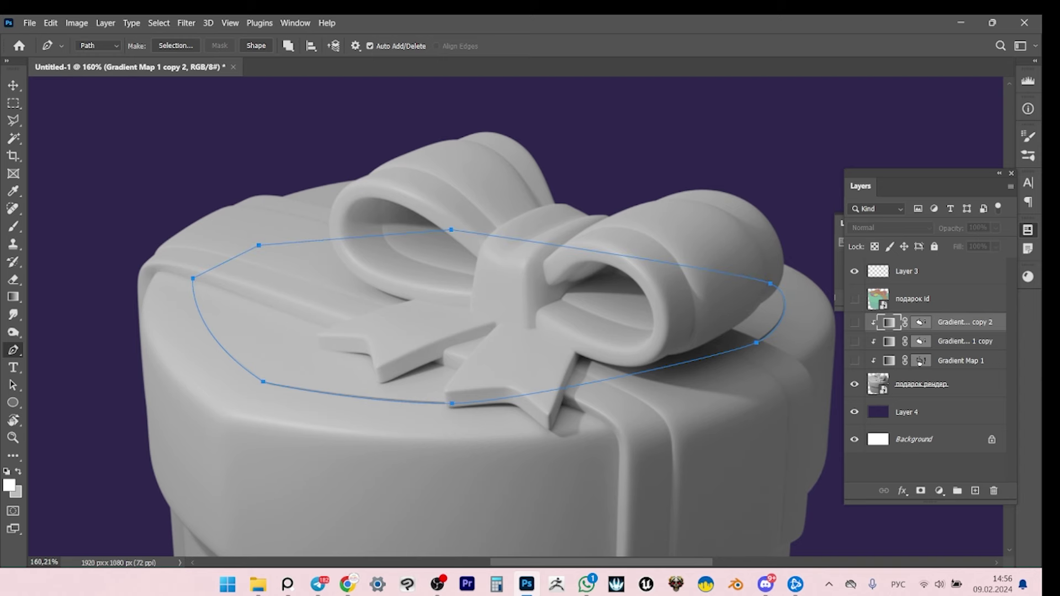
left_click_drag(193, 279, 130, 185)
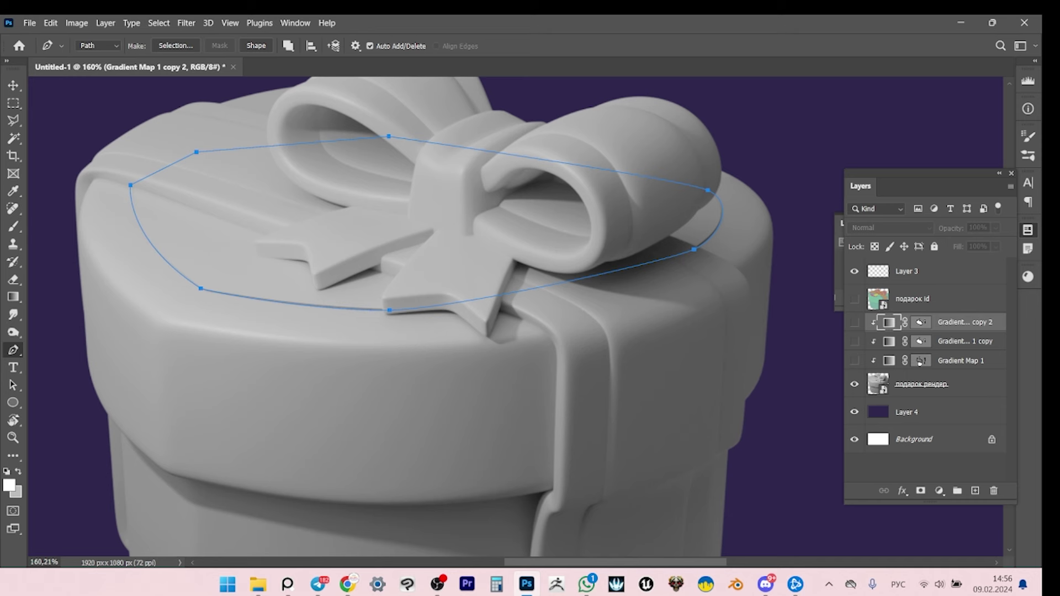
Replace the vector mask of Gradient Map 1 copy 2 with the path drawn around the lid's top disc.
key("Return")
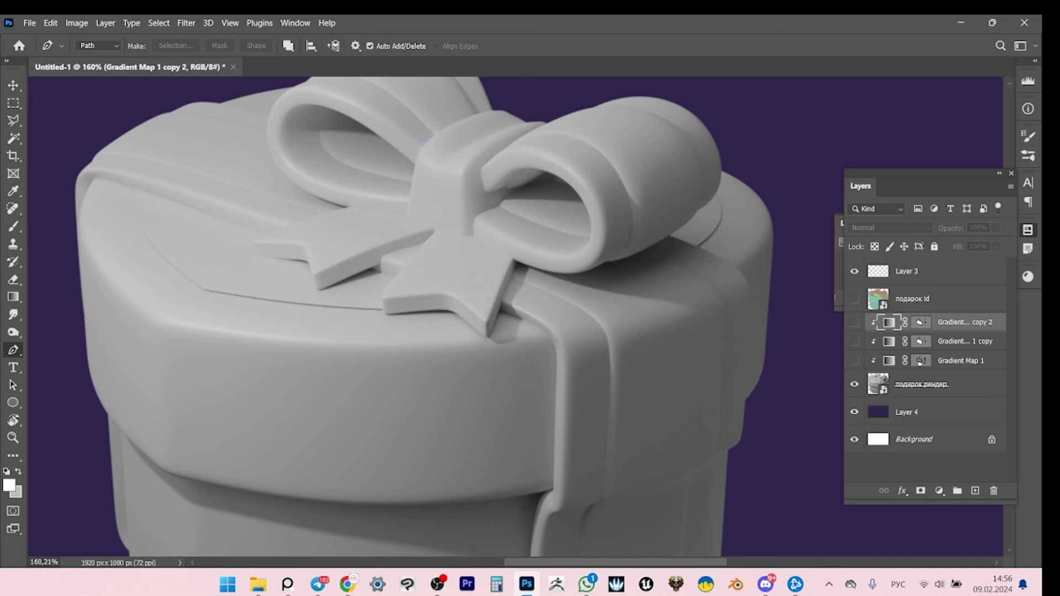
key("ctrl+z")
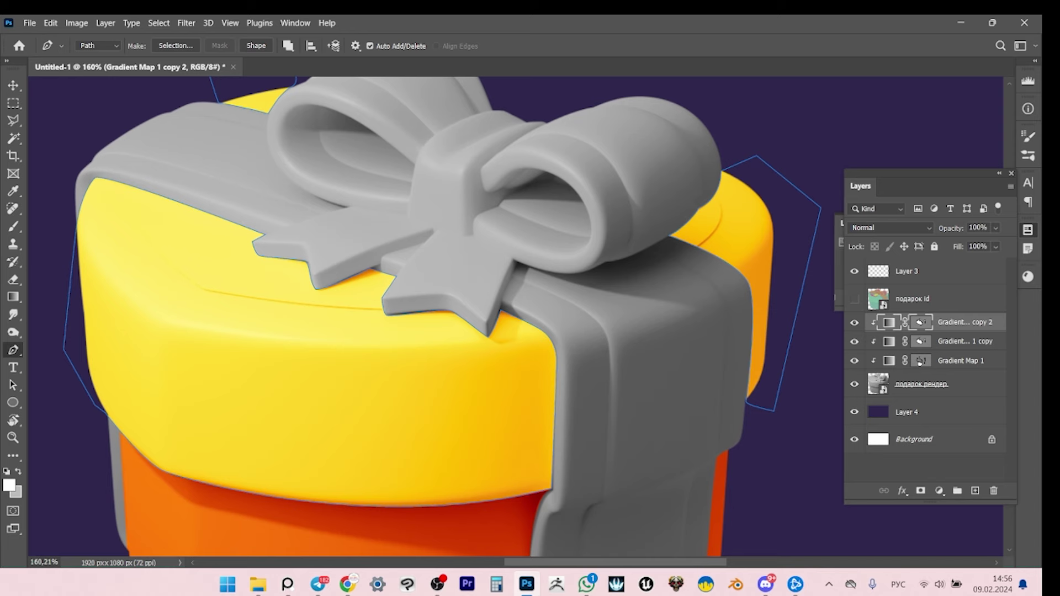
key("z")
key("ctrl+0")
key("v")
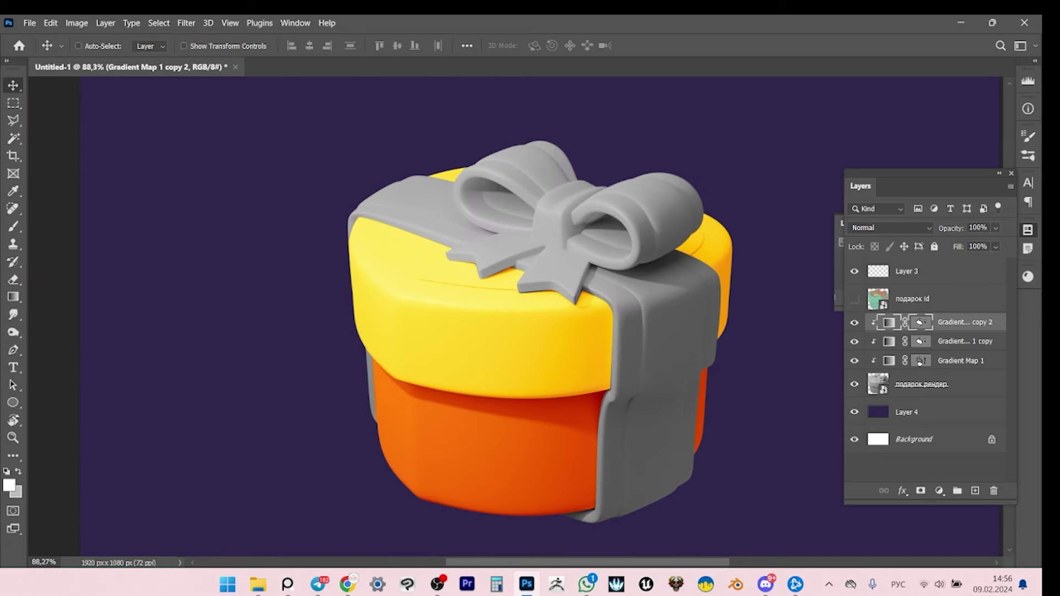
scroll(497, 331, "right", 3)
left_click_drag(475, 497, 458, 393)
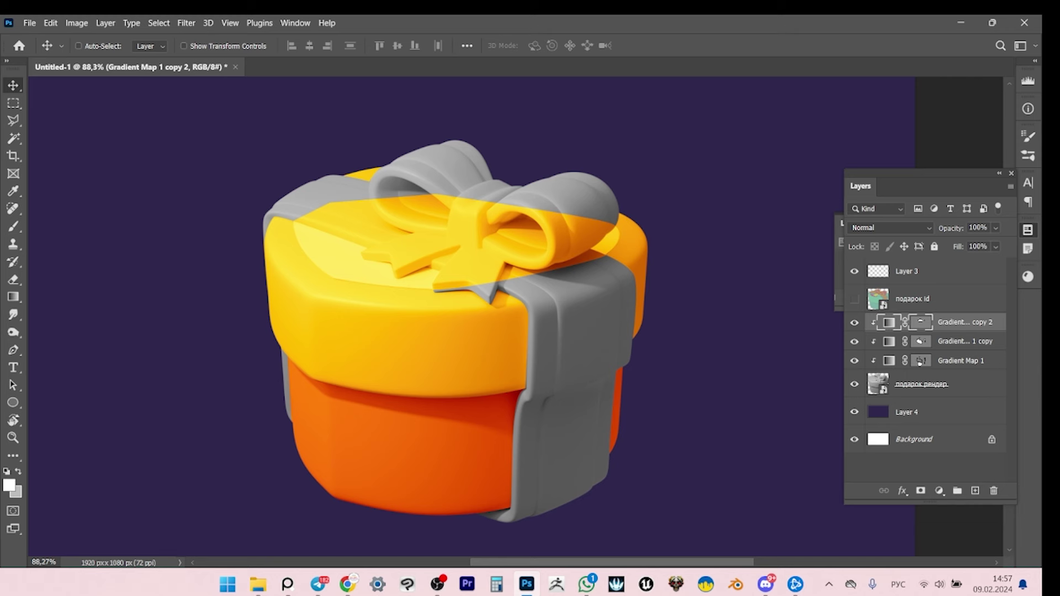
Hide Gradient Map 1 copy 2 and paste the disc path into the vector mask of Gradient Map 1 copy.
key("ctrl+z")
key("ctrl+z")
key("ctrl+shift+z")
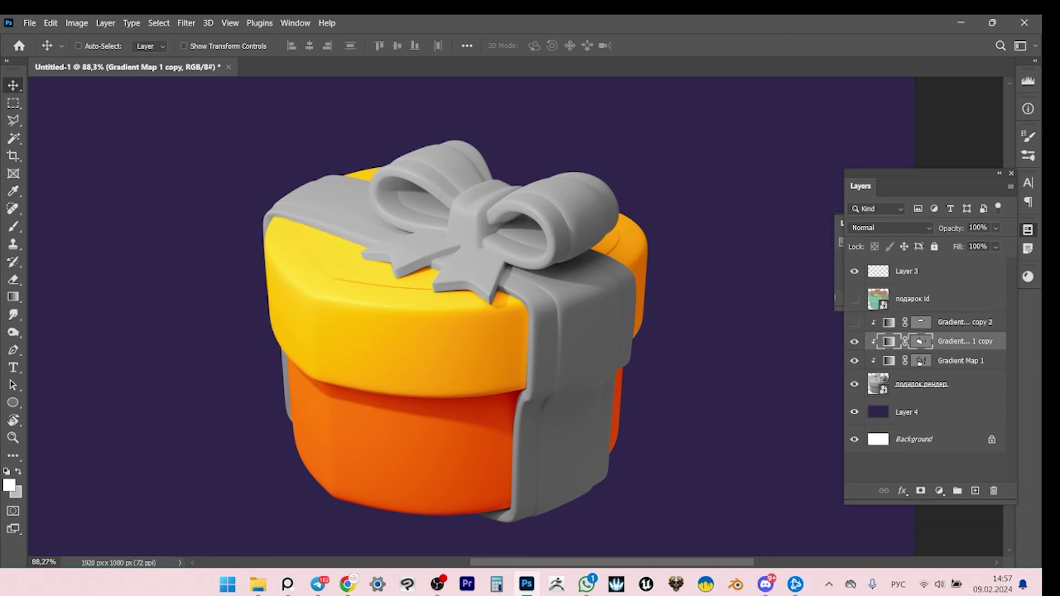
key("a")
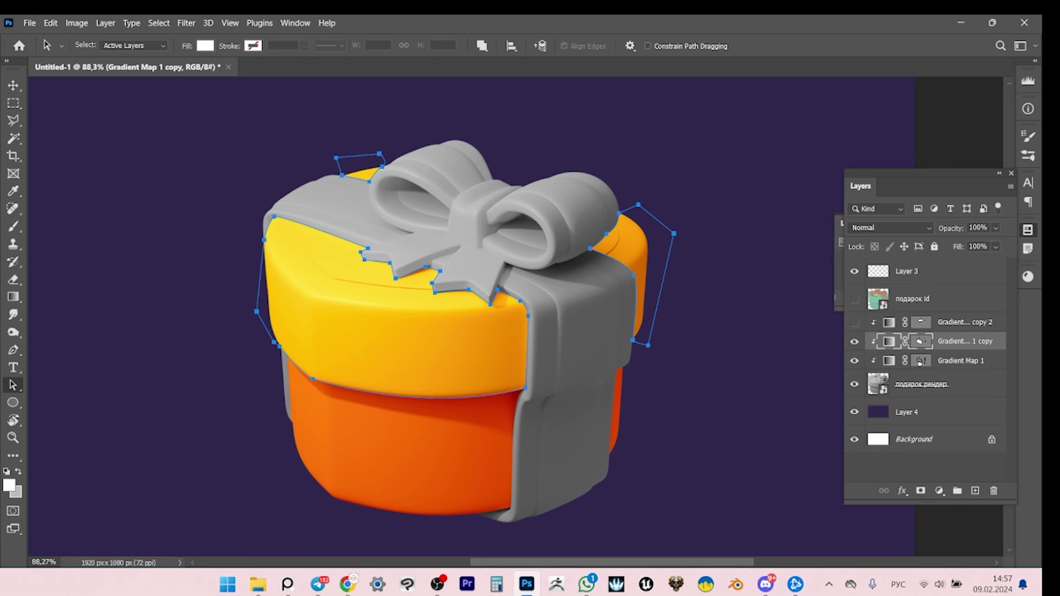
key("ctrl+v")
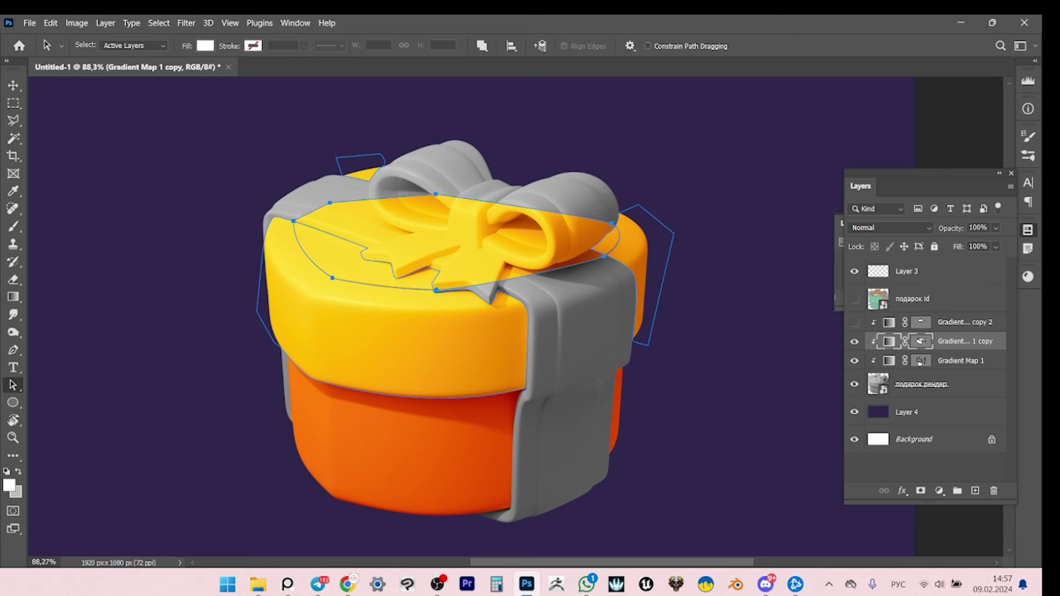
key("v")
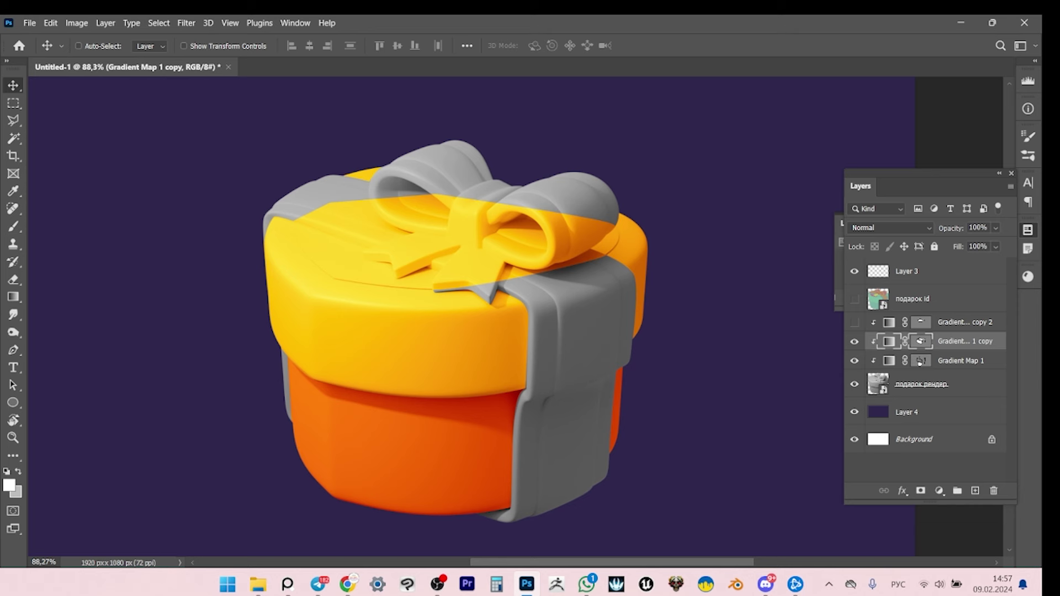
key("a")
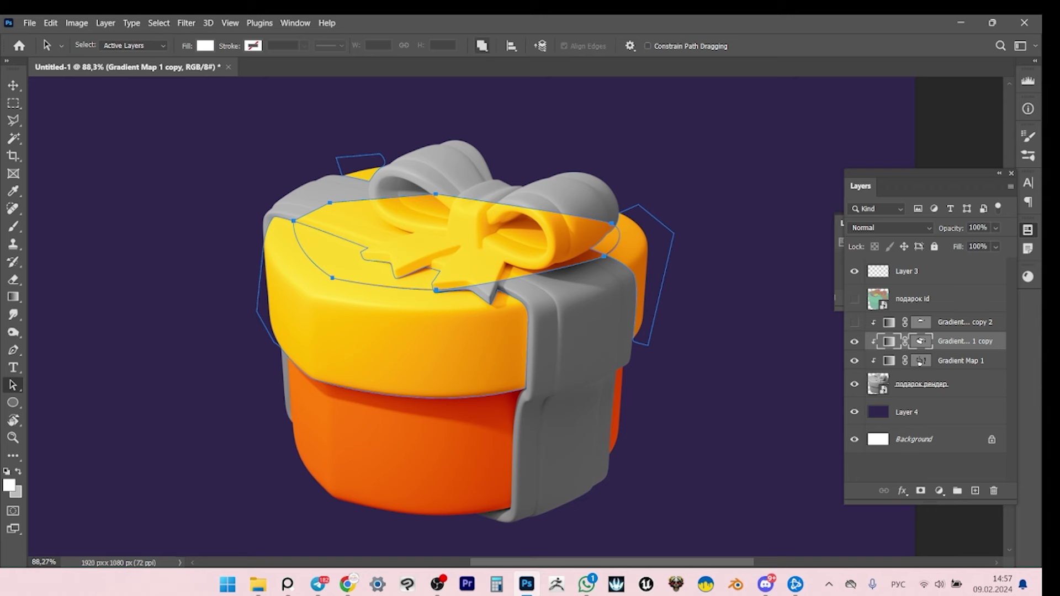
Cut the disc out of the lid's vector mask with Subtract Front Shape and show Gradient Map 1 copy 2 again.
left_click(482, 46)
left_click(534, 88)
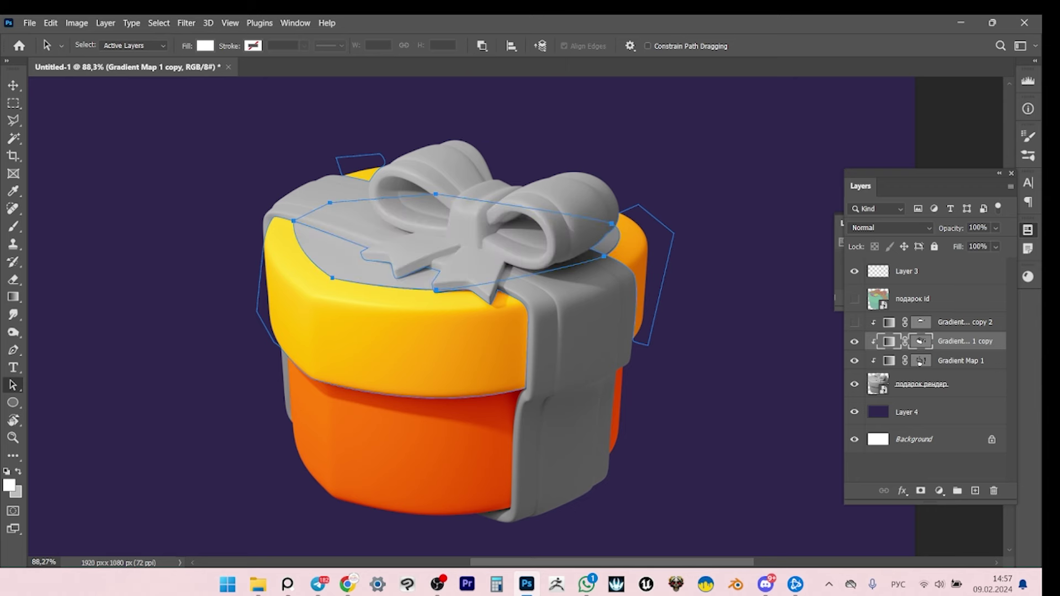
key("z")
left_click_drag(497, 276, 546, 276)
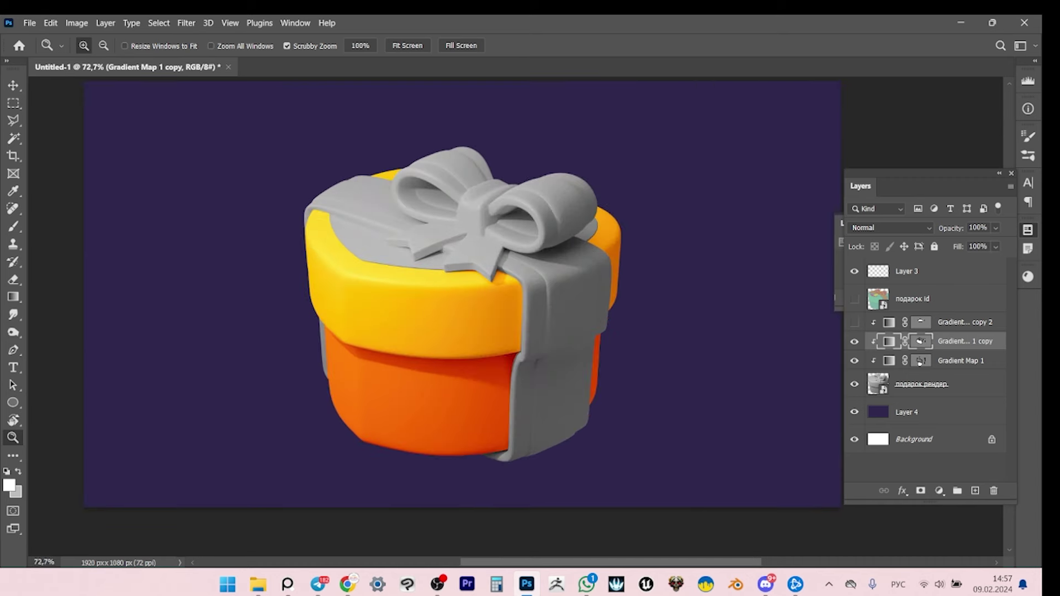
left_click(854, 322)
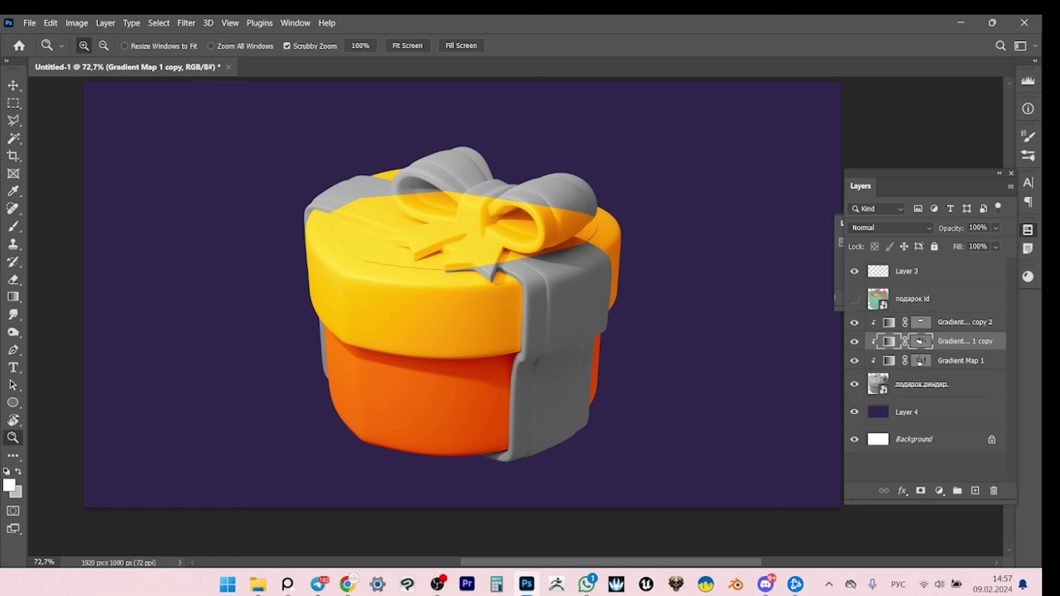
Duplicate Gradient Map 1 above Gradient Map 1 copy, give the duplicate the disc's vector mask and hide Gradient Map 1 copy 2.
left_click(920, 362)
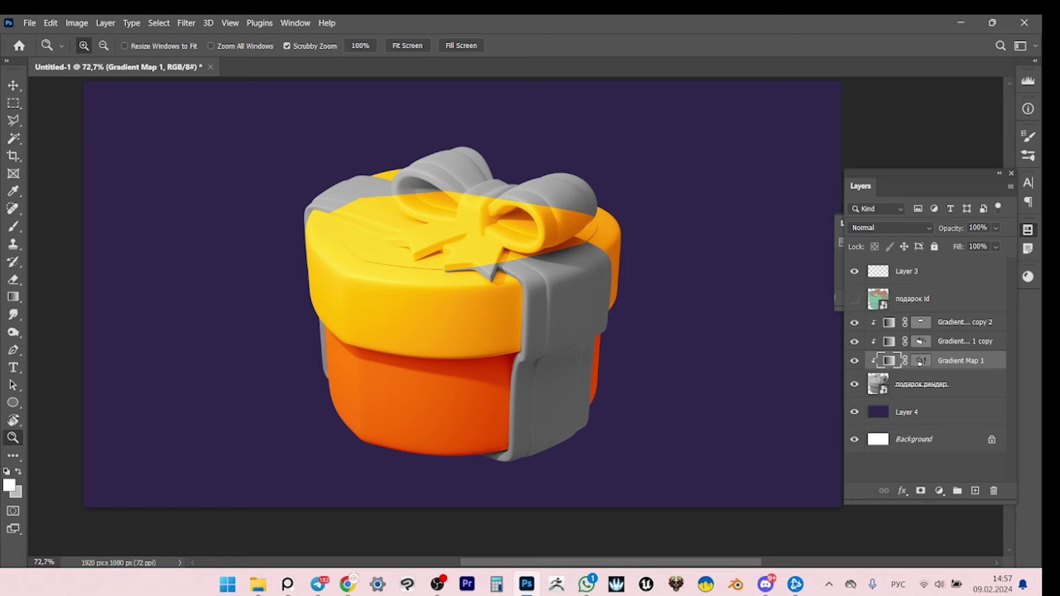
left_click(920, 363)
key("ctrl+j")
left_click_drag(920, 363, 920, 344)
left_click(854, 321)
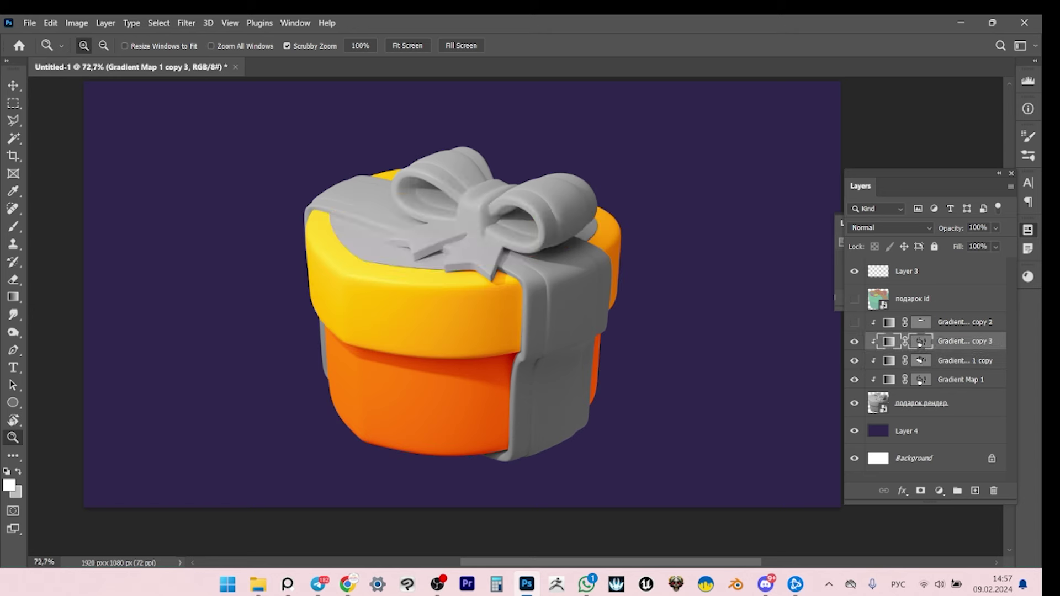
left_click(854, 322)
left_click(854, 322)
left_click_drag(920, 343, 920, 343)
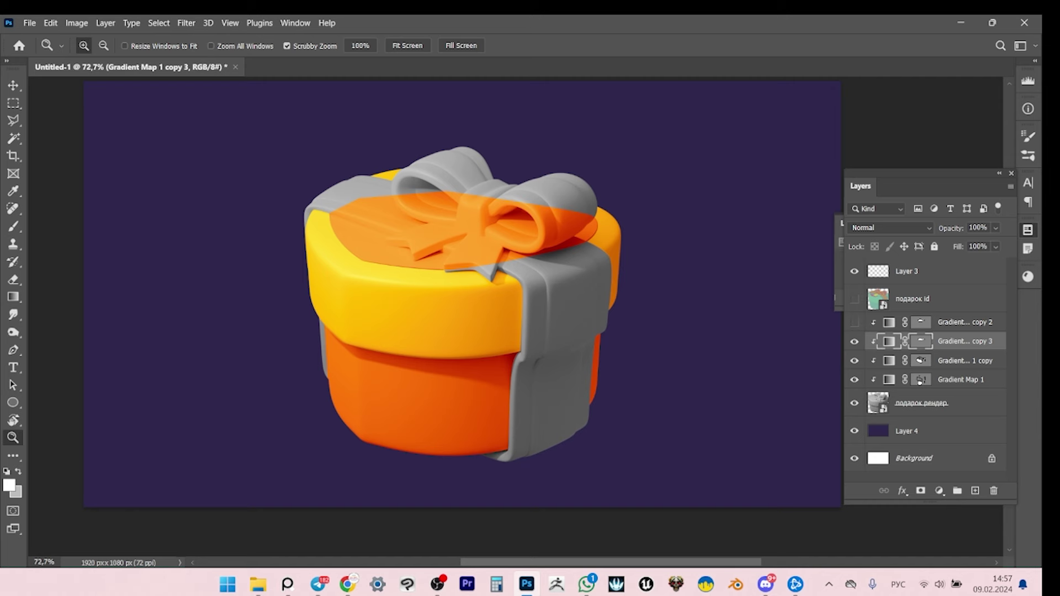
key("ctrl+plus")
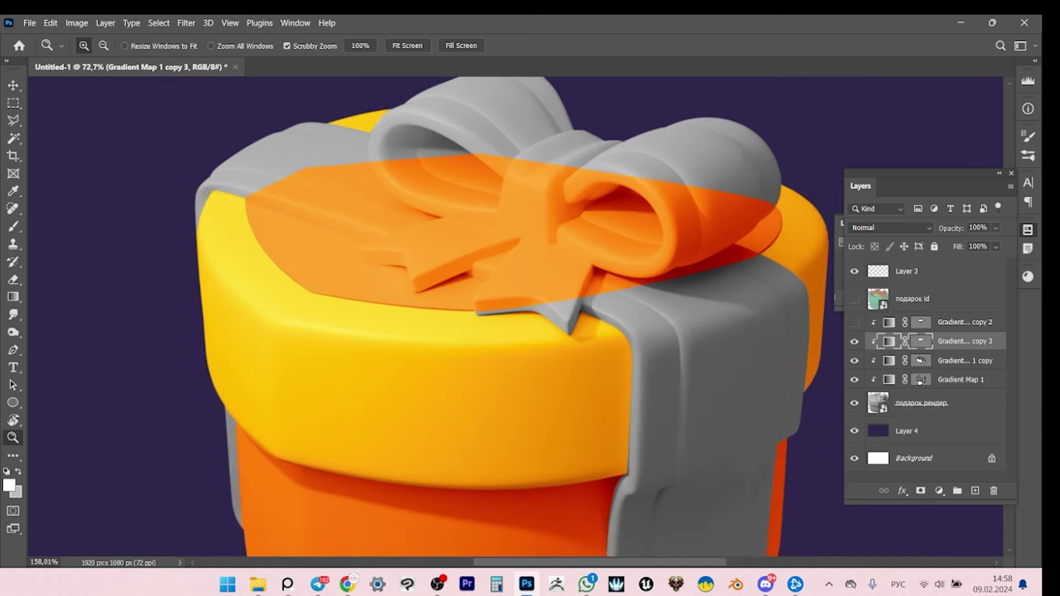
key("ctrl+minus")
key("ctrl+plus")
key("ctrl+plus")
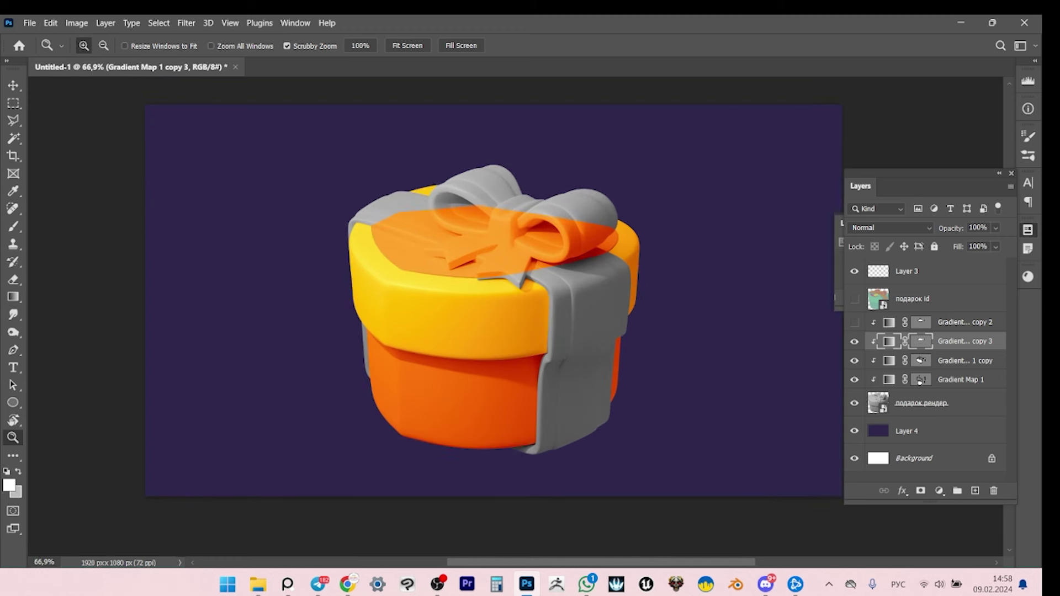
key("ctrl+plus")
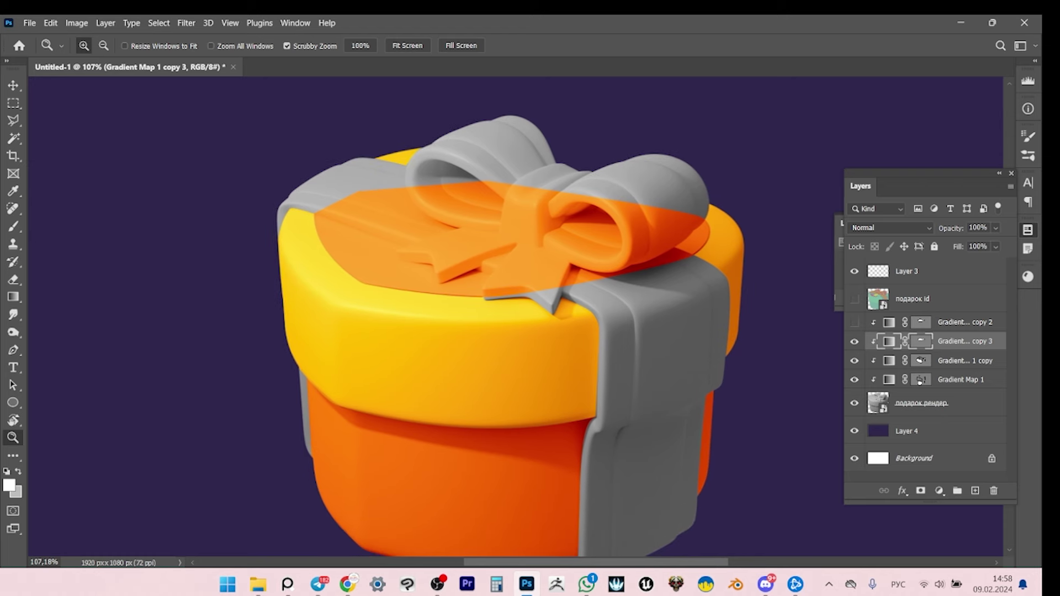
key("ctrl+minus")
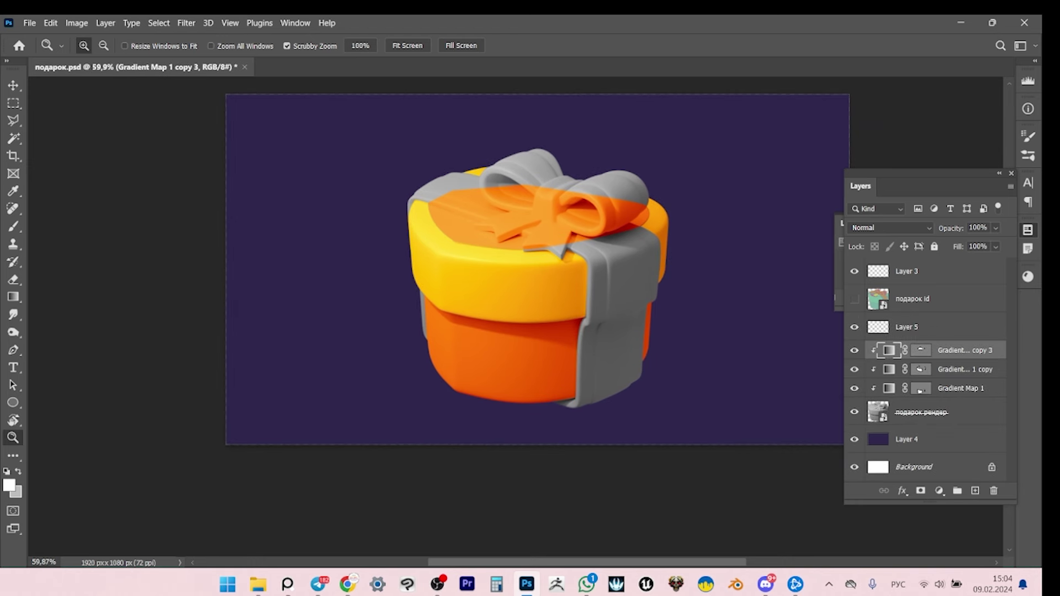
On Layer 5, start a Pen path outside the lid's left edge and bring it to where the ribbon meets the disc.
left_click_drag(576, 187, 660, 189)
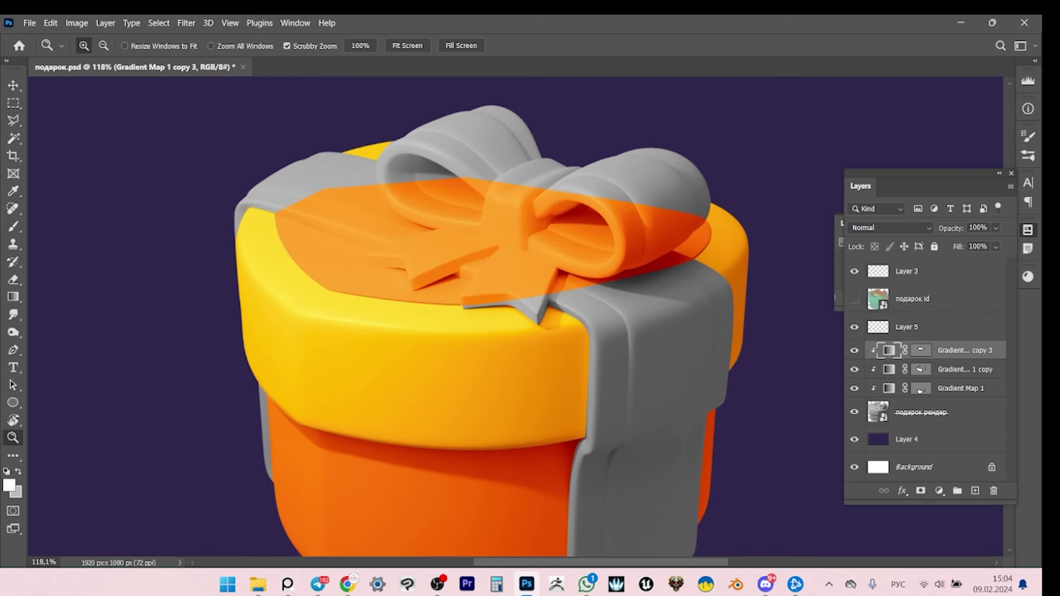
left_click(907, 327)
left_click_drag(342, 216, 398, 216)
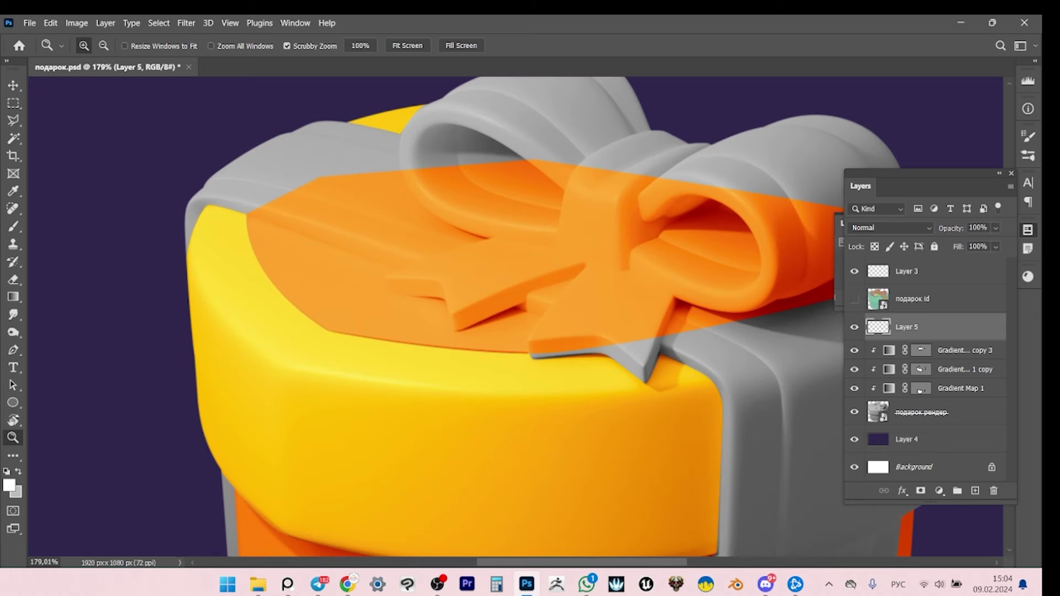
key("p")
left_click(164, 263)
left_click(185, 249)
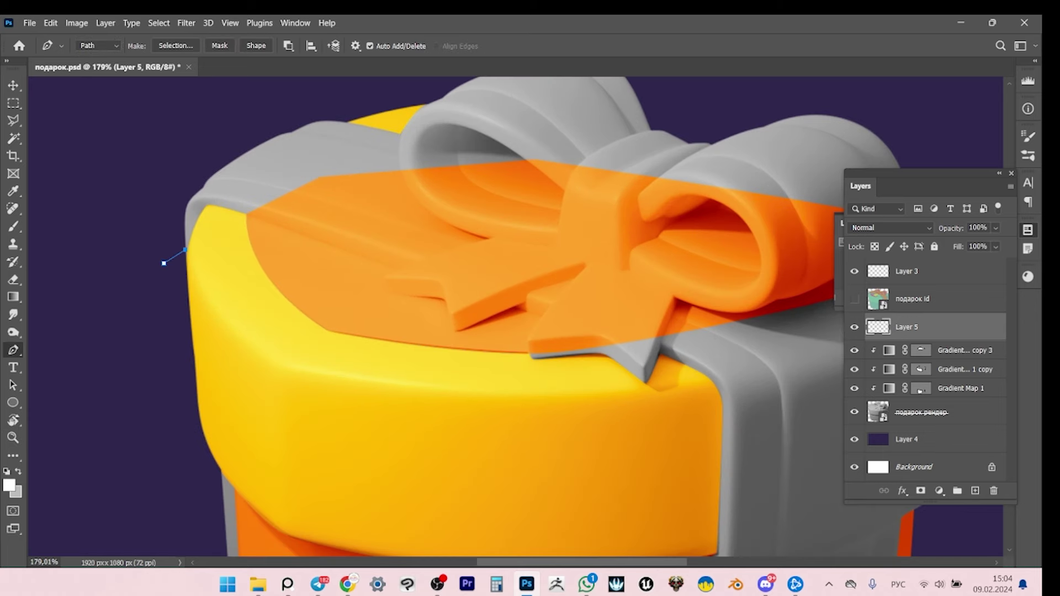
left_click_drag(203, 206, 211, 203)
key("ctrl+z")
left_click_drag(185, 250, 207, 251)
left_click(206, 251)
left_click(246, 213)
Continue the Pen path along the rear ribbon's front edge and around the pointed tips of both bow tails.
key("z")
left_click_drag(233, 211, 287, 211)
left_click_drag(602, 265, 552, 265)
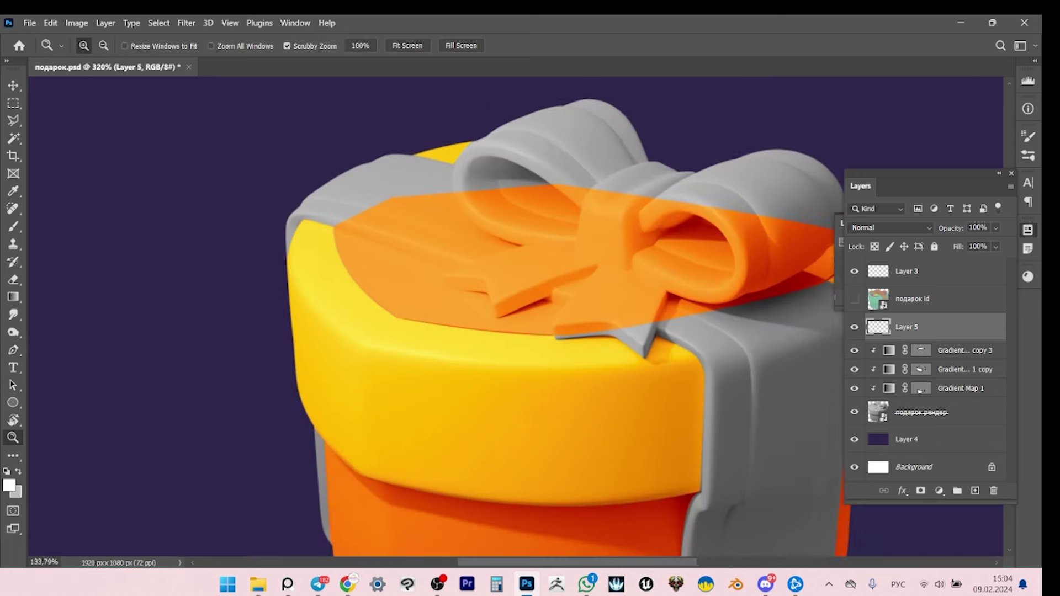
key("o")
key("p")
scroll(530, 326, "right", 3)
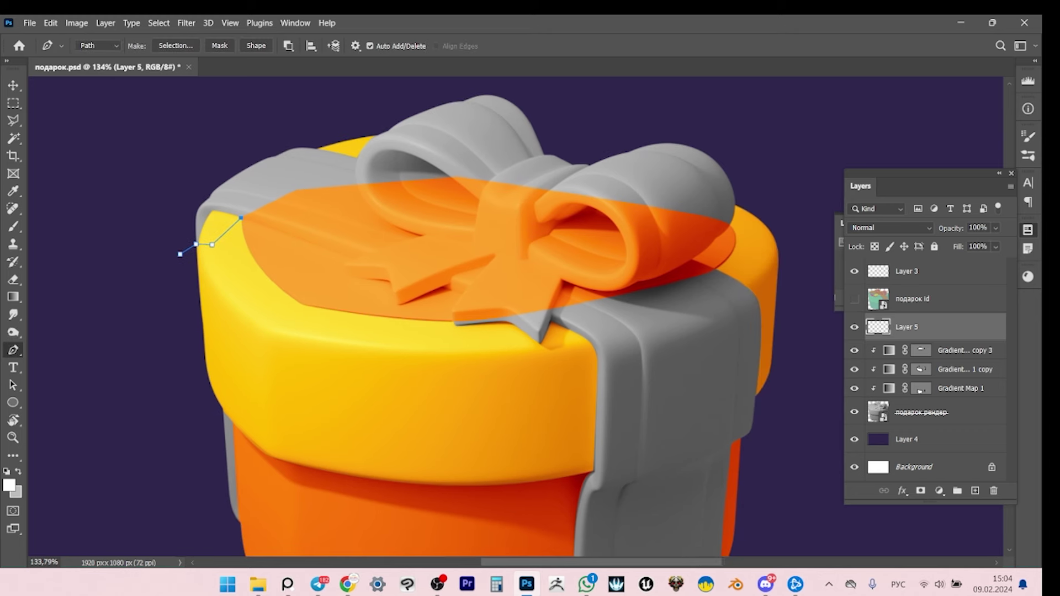
left_click_drag(351, 258, 369, 265)
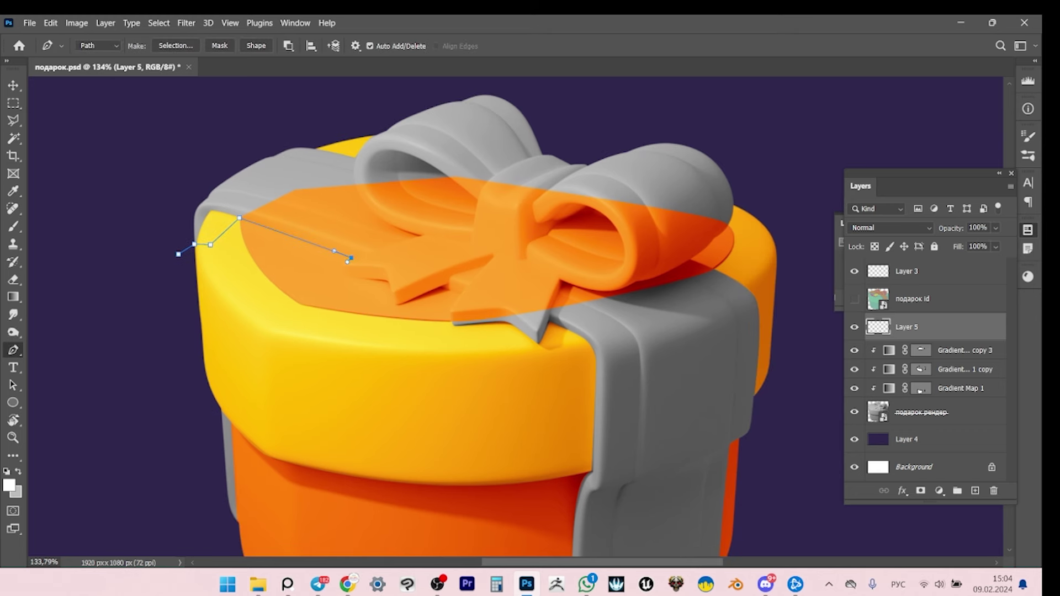
left_click(345, 267)
left_click(355, 276)
left_click(386, 280)
left_click(397, 303)
left_click(440, 286)
left_click(451, 309)
left_click(453, 324)
left_click_drag(459, 321, 412, 258)
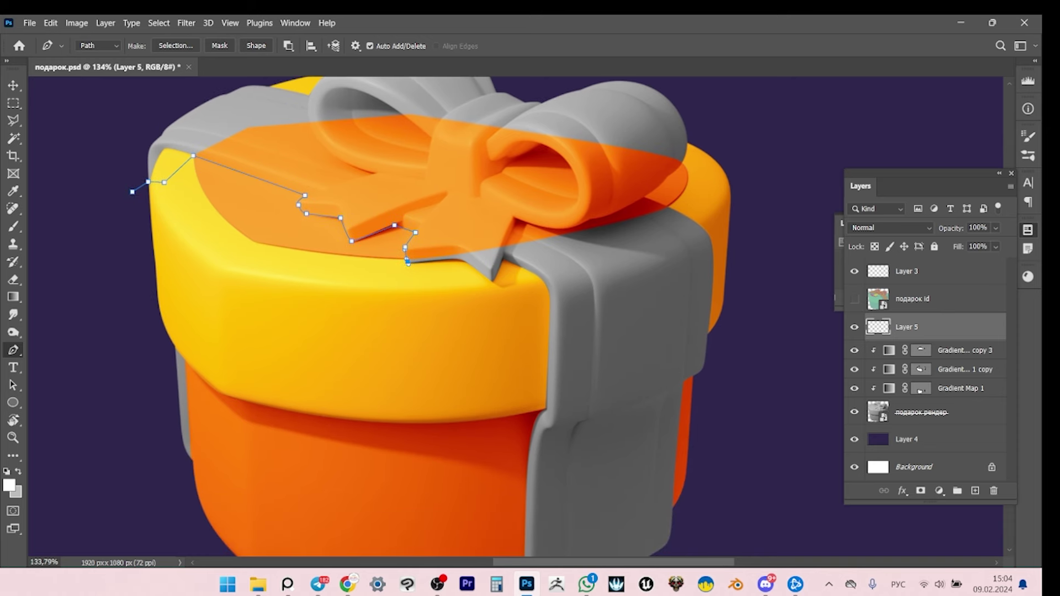
Extend the path down the lid and body beside the front ribbon, then loosely around beneath the ribbon's base.
left_click(518, 293)
left_click_drag(519, 296, 538, 128)
left_click(520, 285)
left_click(471, 430)
left_click_drag(544, 485, 579, 485)
left_click(651, 461)
left_click(722, 390)
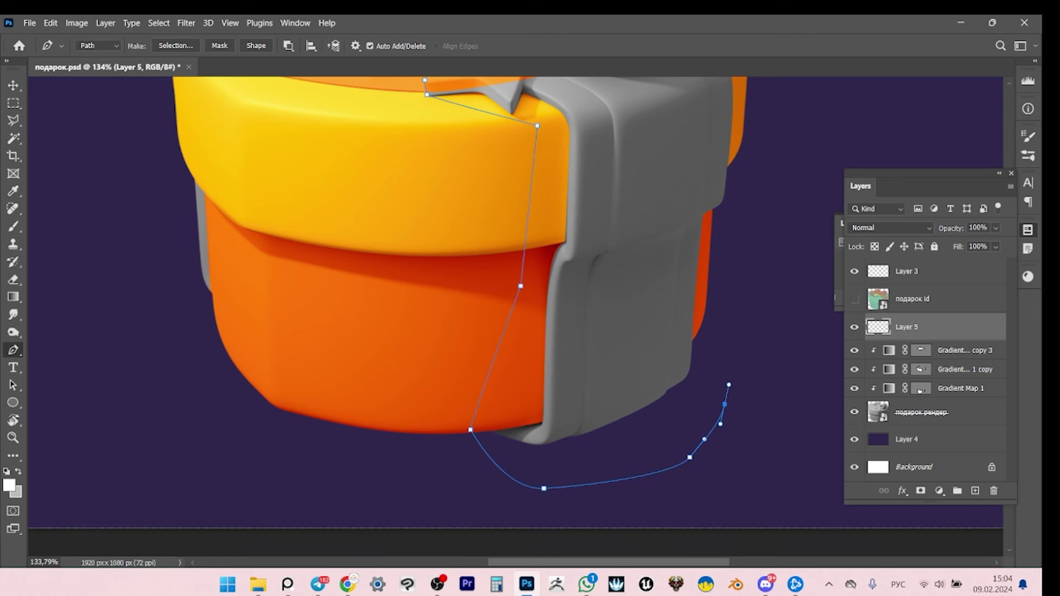
Carry the path up outside the box's right side and over the lid to the bow's right loop.
left_click_drag(725, 403, 673, 536)
left_click(695, 340)
left_click(712, 237)
left_click_drag(684, 188, 583, 217)
left_click(575, 216)
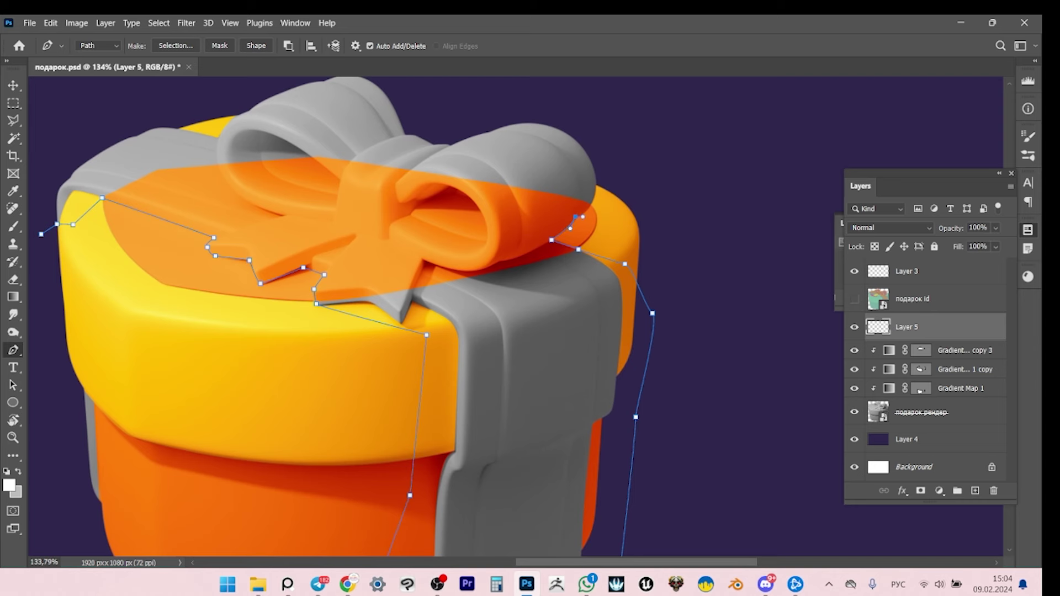
Close the ribbon path by looping widely around the bow and rear ribbon back to its starting point.
left_click(621, 178)
left_click_drag(617, 123, 605, 120)
left_click_drag(497, 276, 604, 349)
left_click_drag(524, 123, 517, 122)
left_click_drag(313, 123, 293, 128)
left_click_drag(164, 184, 152, 196)
left_click_drag(126, 276, 128, 293)
left_click(148, 307)
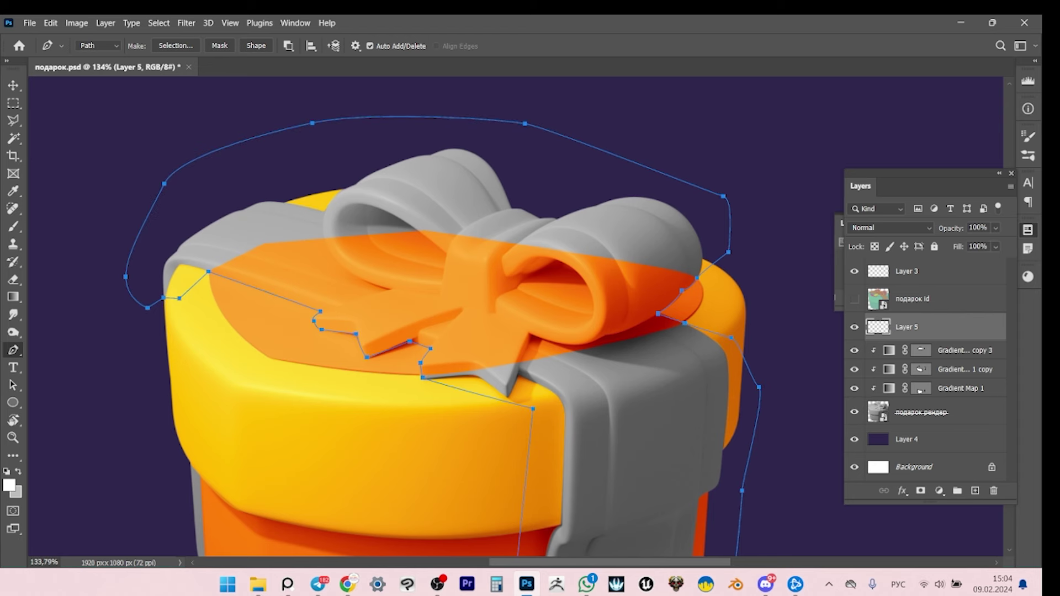
Duplicate Gradient Map 1 copy 3 and clip the duplicate to the gift render.
left_click_drag(435, 321, 408, 255)
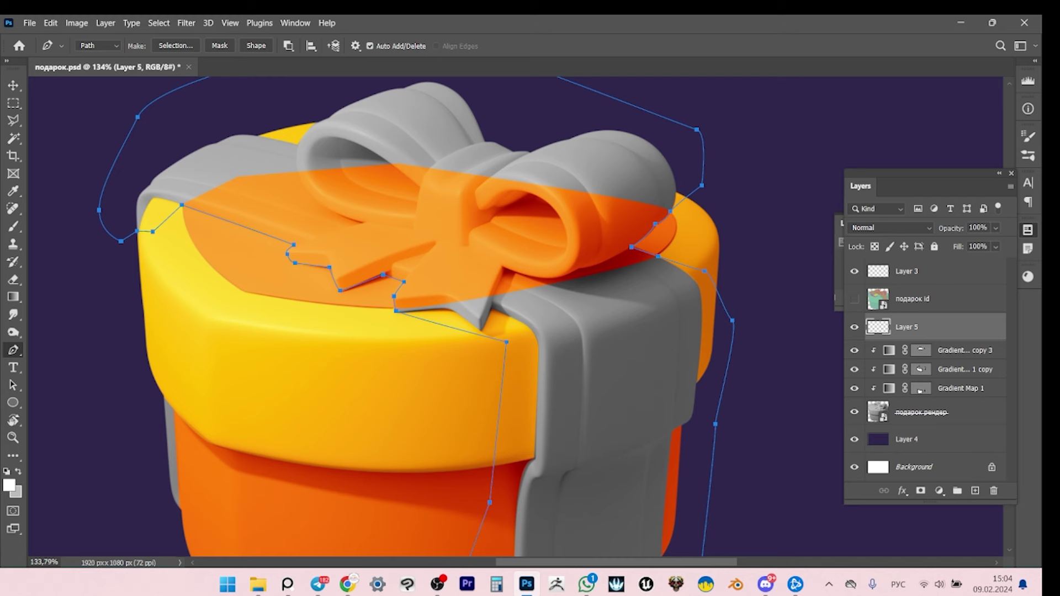
key("a")
key("Return")
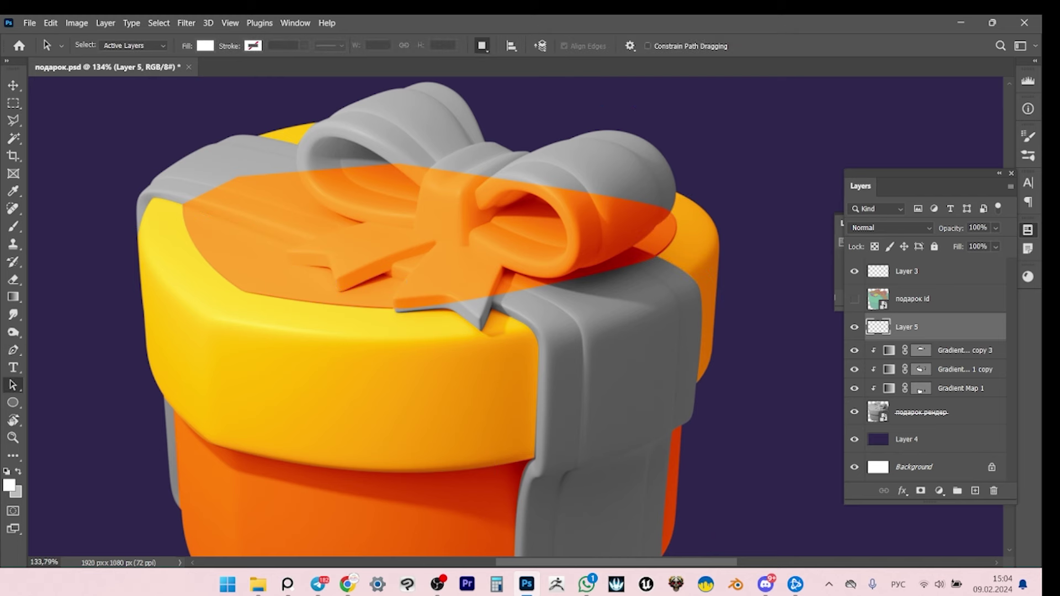
key("ctrl+j")
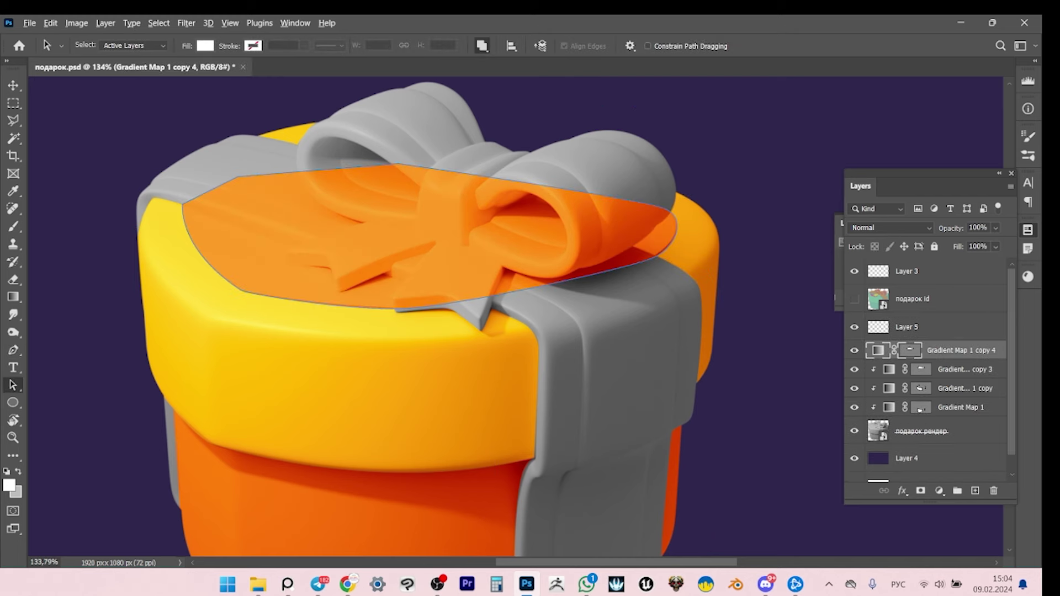
key("z")
scroll(497, 321, "down", 3)
scroll(497, 321, "up", 2)
key("v")
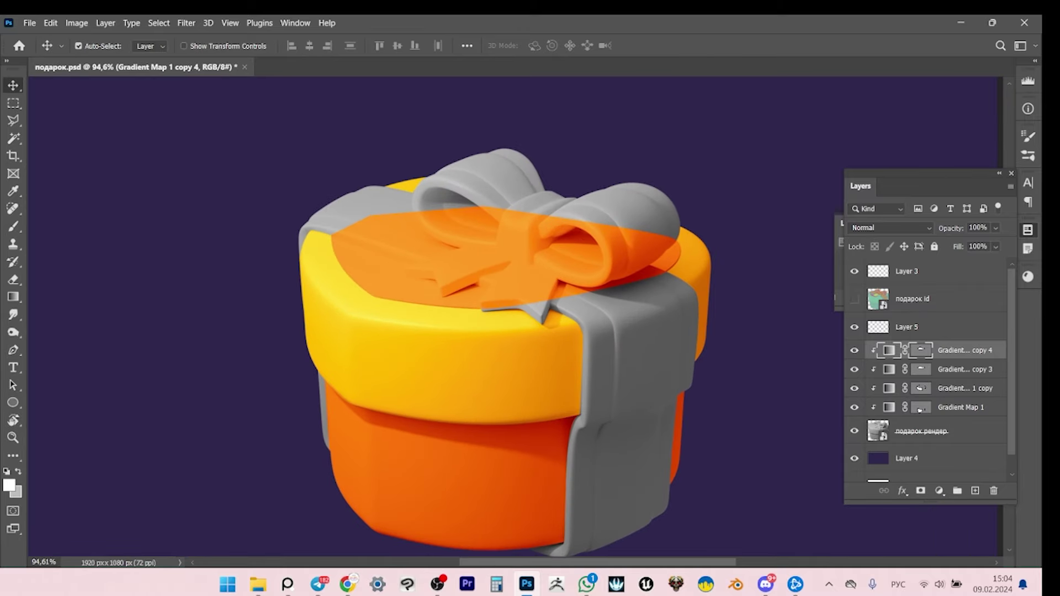
Give Gradient Map 1 copy 4 the closed ribbon path as its vector mask, using the Combine Shapes mode.
key("ctrl+i")
key("a")
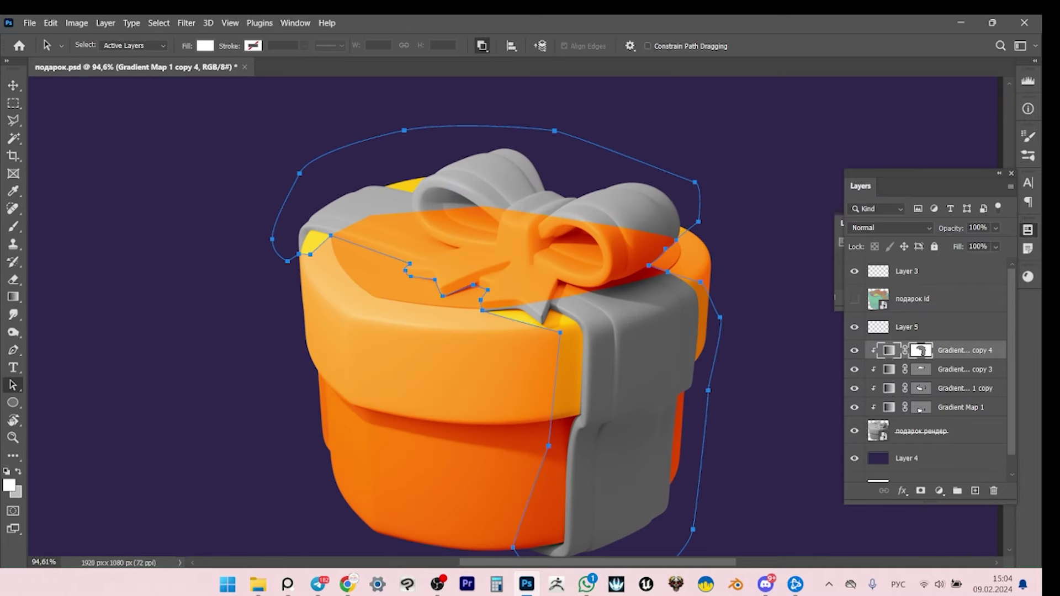
left_click(482, 46)
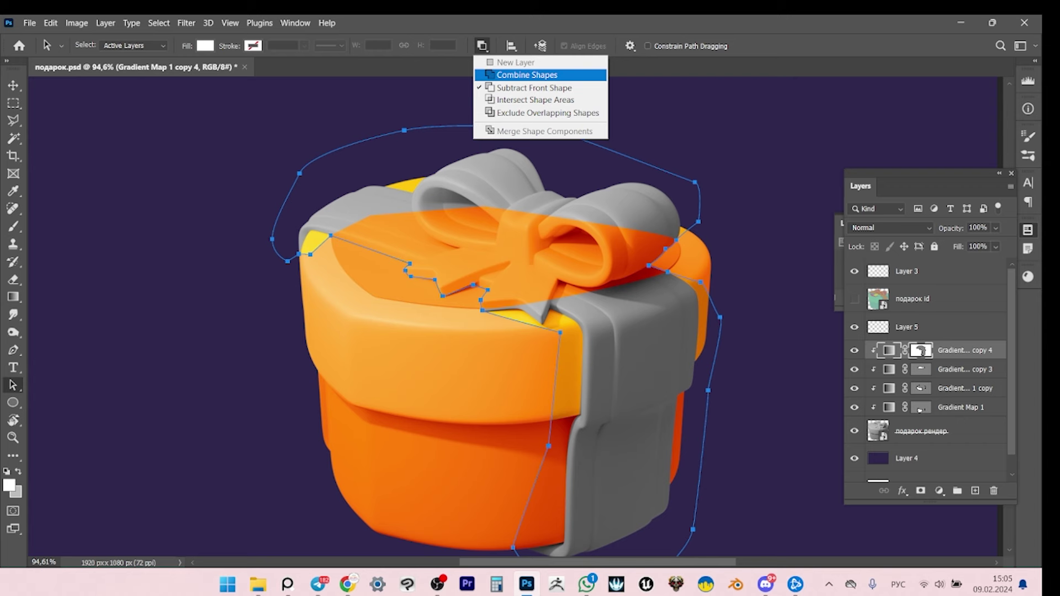
left_click(527, 75)
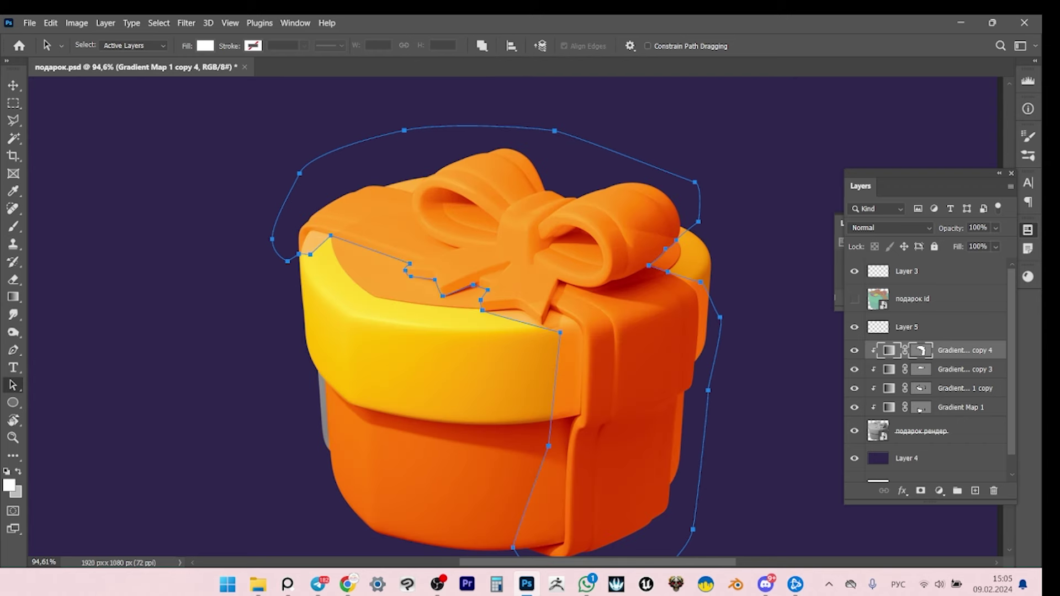
key("ctrl+z")
key("ctrl+shift+z")
key("z")
scroll(530, 269, "down", 3)
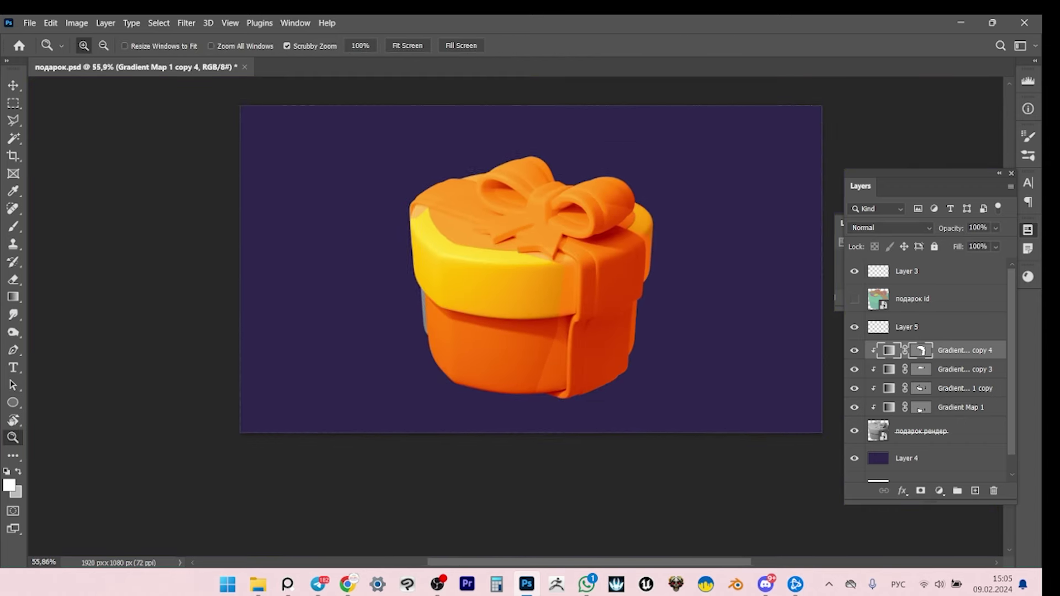
scroll(592, 253, "up", 3)
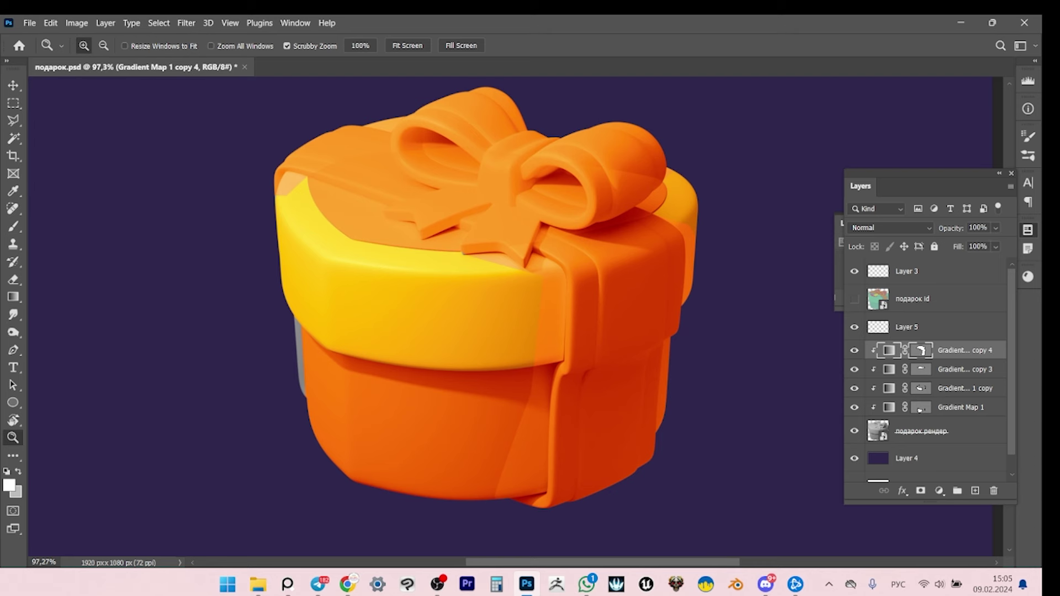
Hide the upper three Gradient Maps and select the body path in Gradient Map 1's vector mask for copying.
left_click_drag(854, 350, 854, 407)
left_click(919, 409)
key("ctrl+comma")
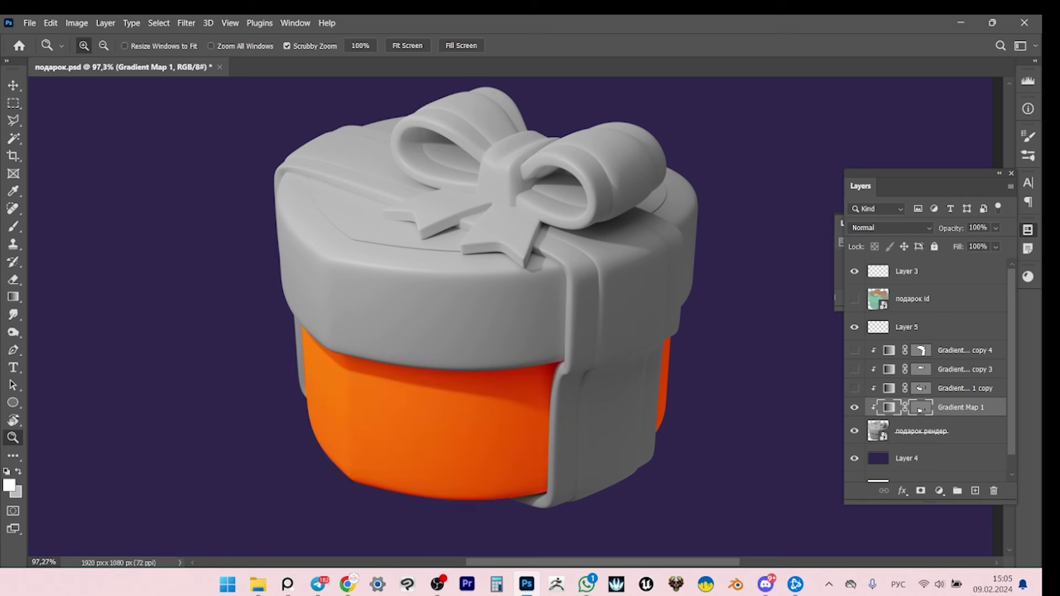
key("a")
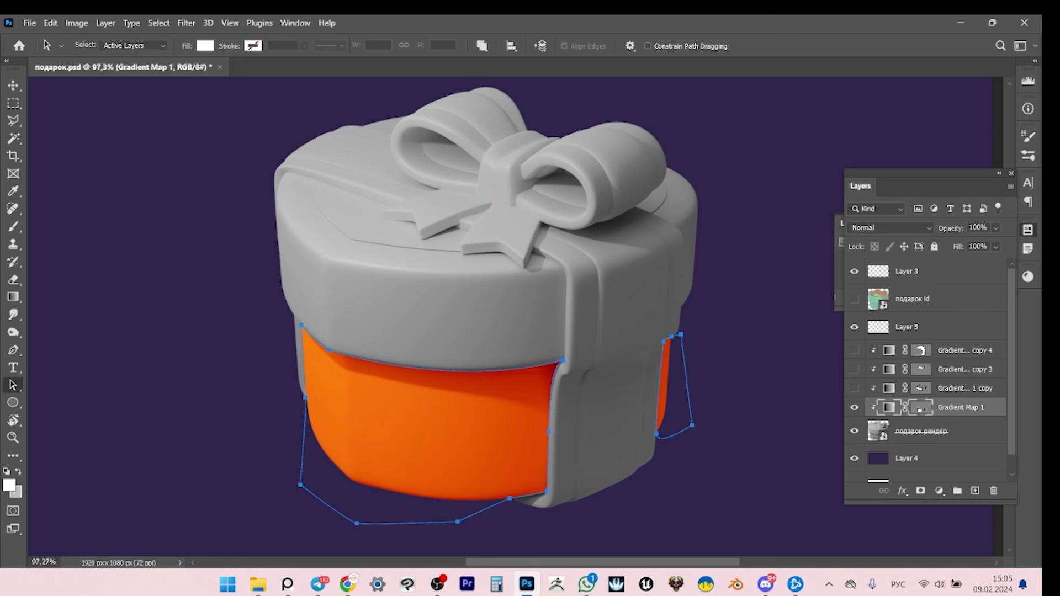
Show Gradient Map 1 copy 4 and paste the body path into its ribbon mask as Subtract Front Shape.
left_click(854, 350)
left_click(960, 351)
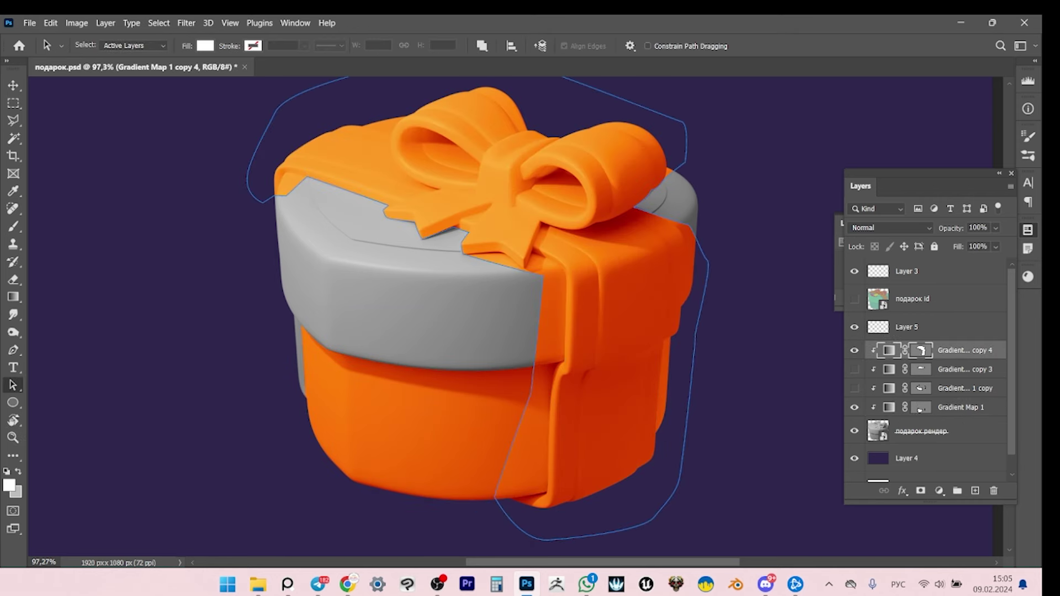
left_click(921, 351)
left_click(482, 46)
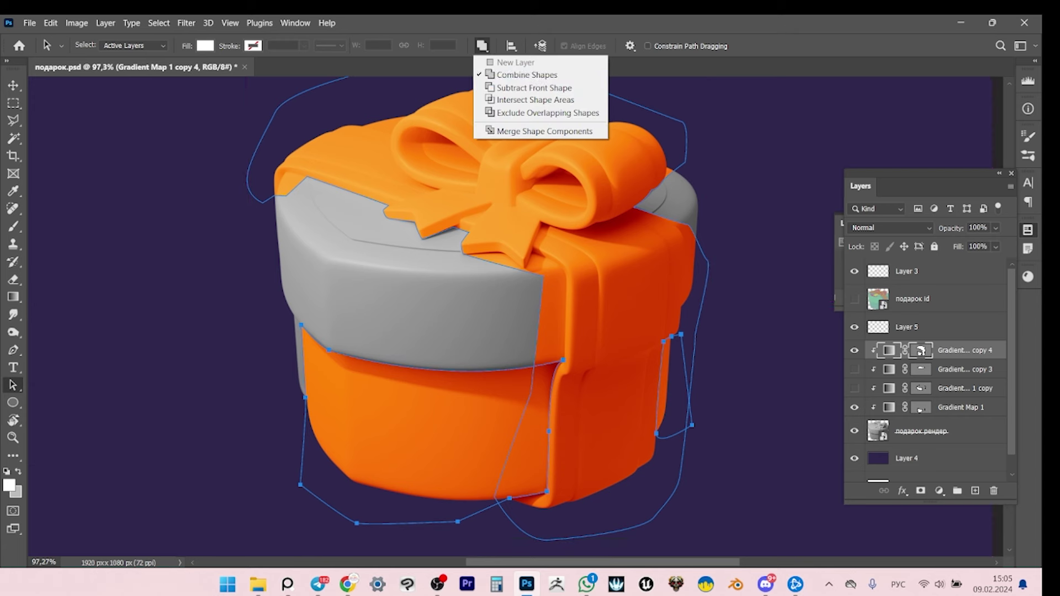
left_click(530, 88)
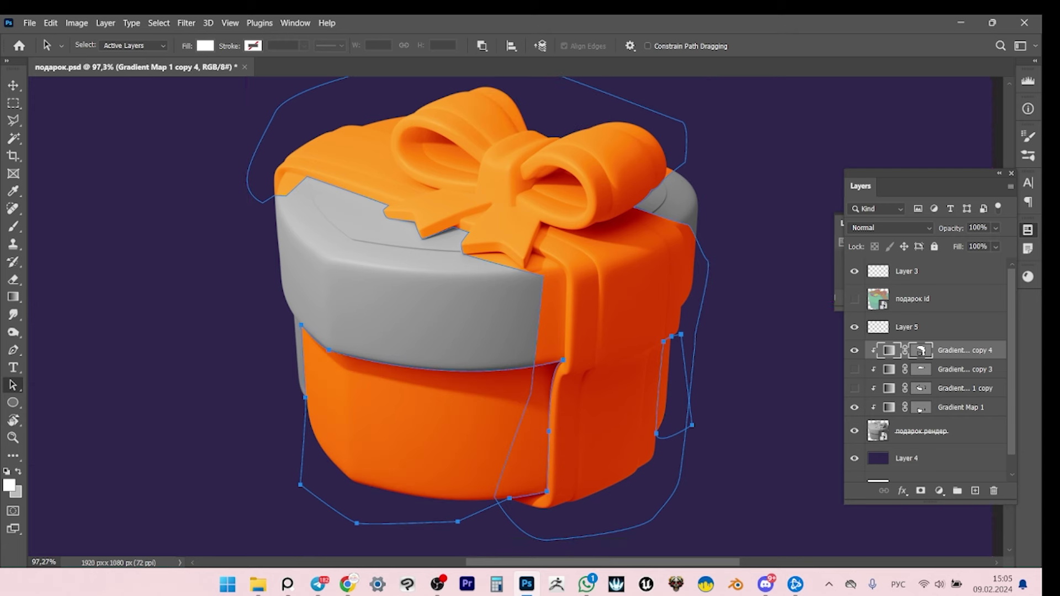
Copy the lid path from Gradient Map 1 copy's vector mask into copy 4's ribbon mask as Subtract Front Shape.
left_click(854, 388)
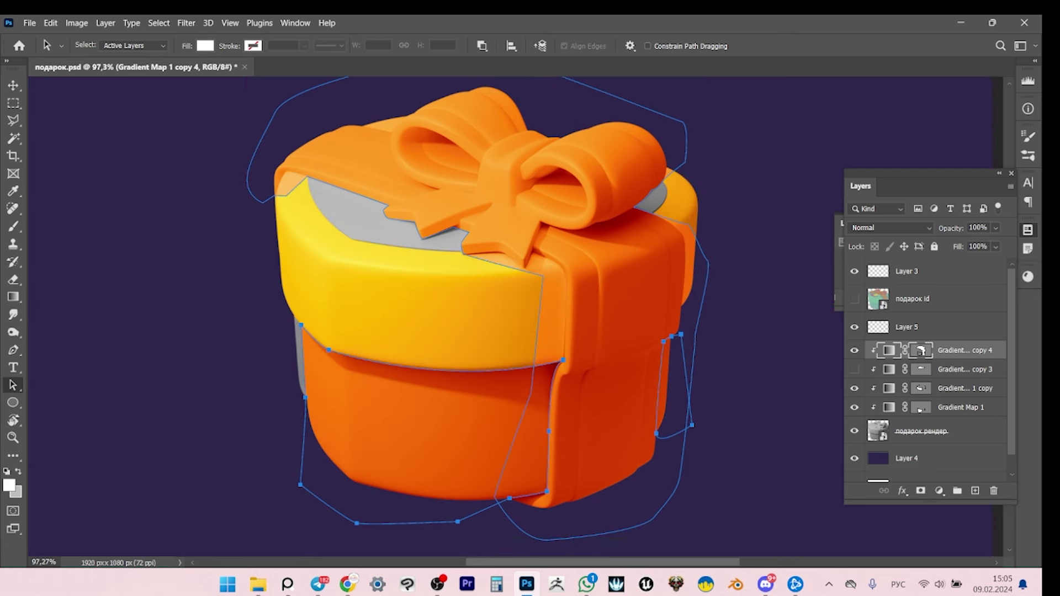
left_click(889, 388)
left_click(919, 389)
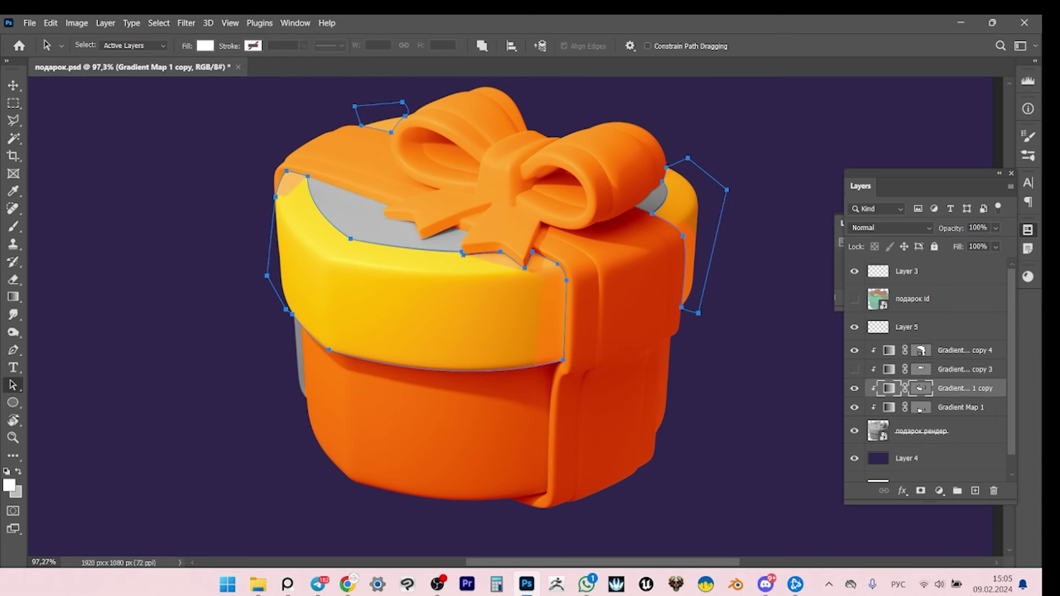
left_click(919, 350)
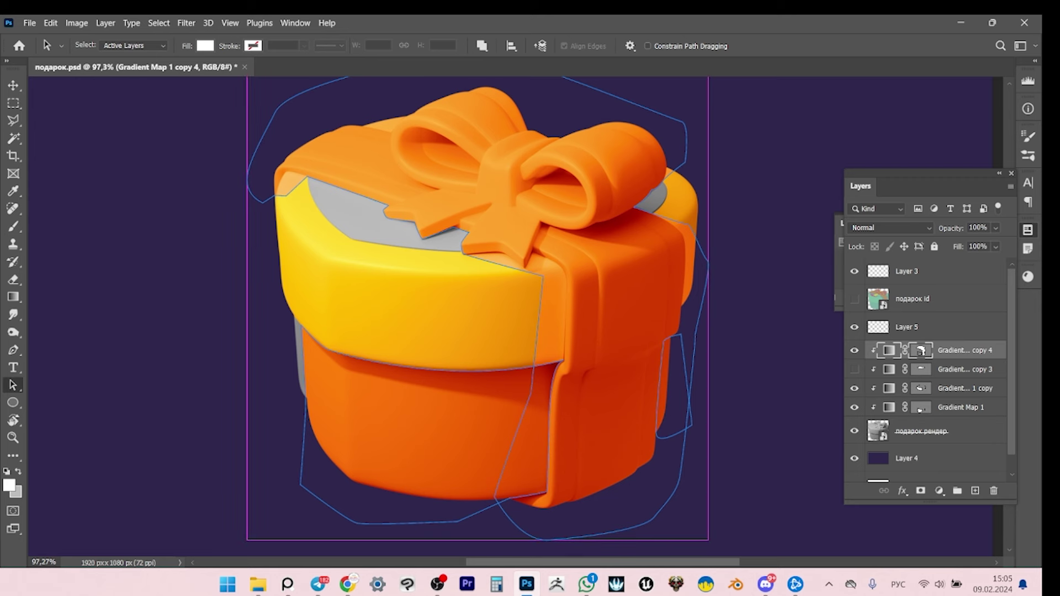
left_click(919, 350)
left_click(482, 46)
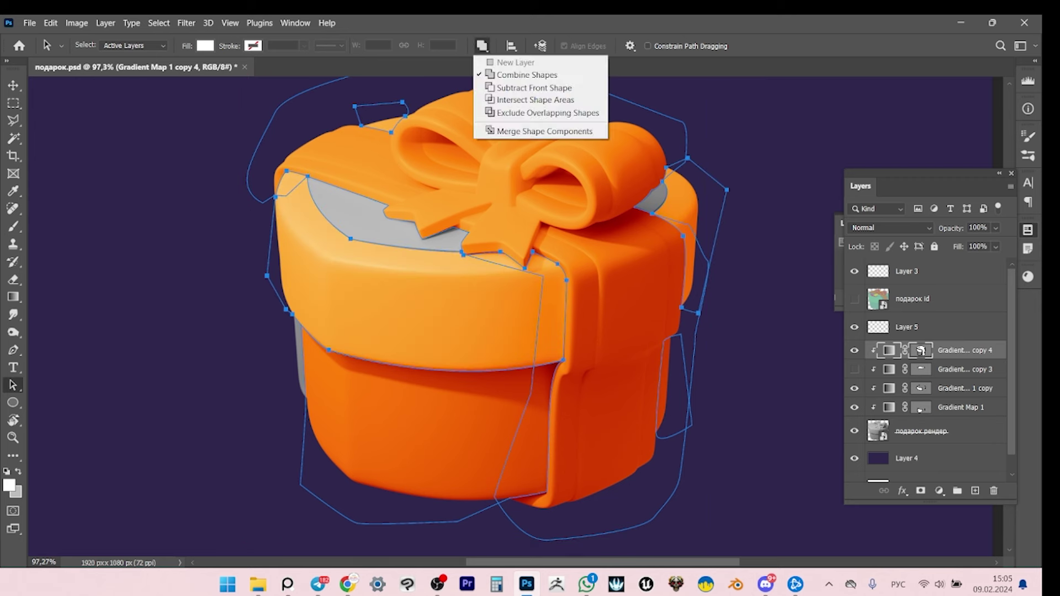
left_click(521, 87)
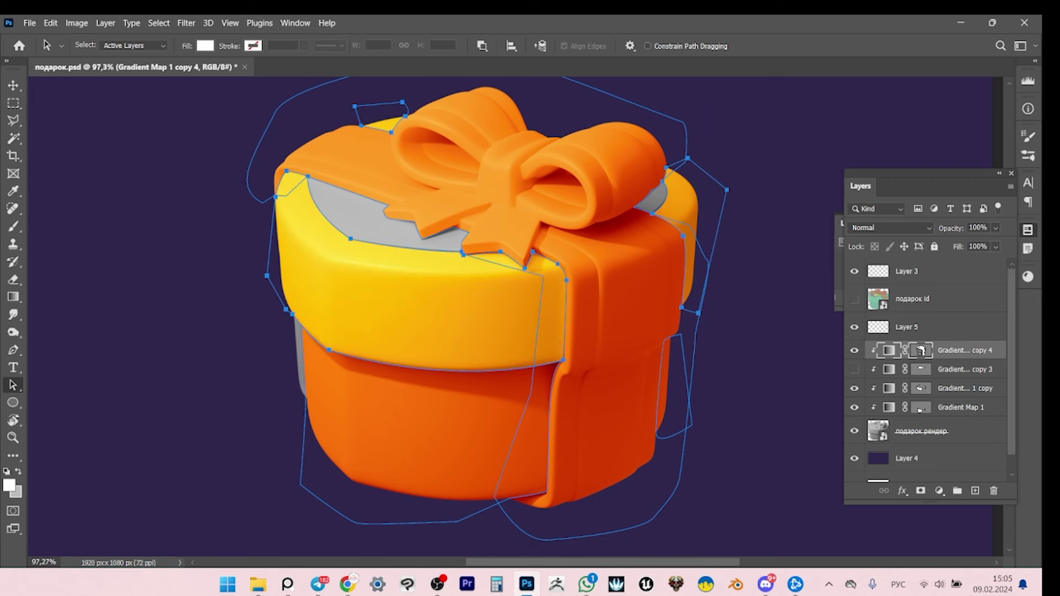
Select all the paths in copy 4's ribbon mask and merge the shape components into one outline.
key("v")
key("a")
left_click_drag(776, 90, 227, 513)
left_click(482, 46)
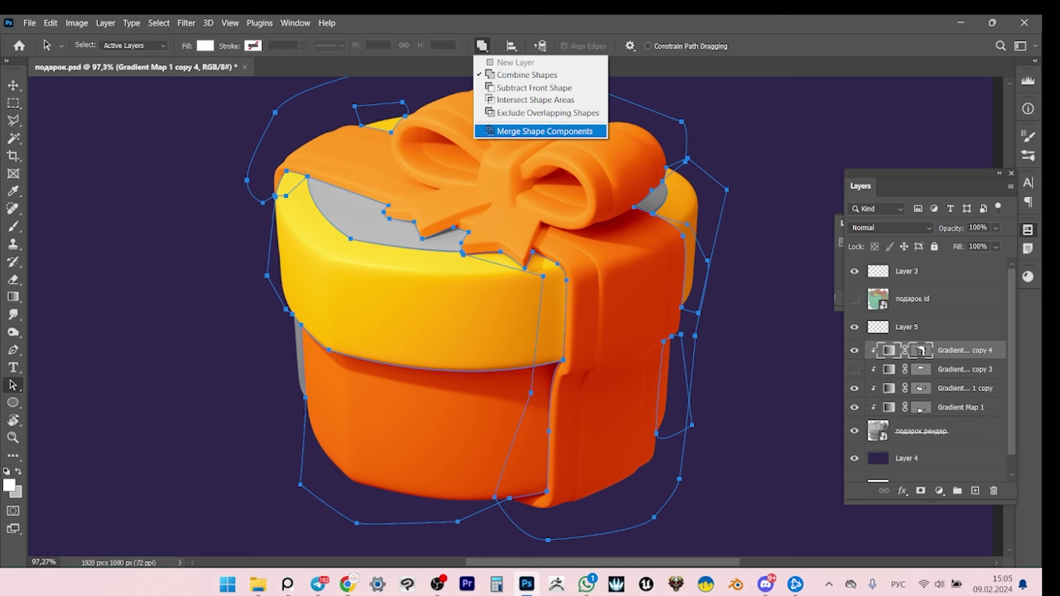
left_click(544, 131)
scroll(481, 315, "up", 2)
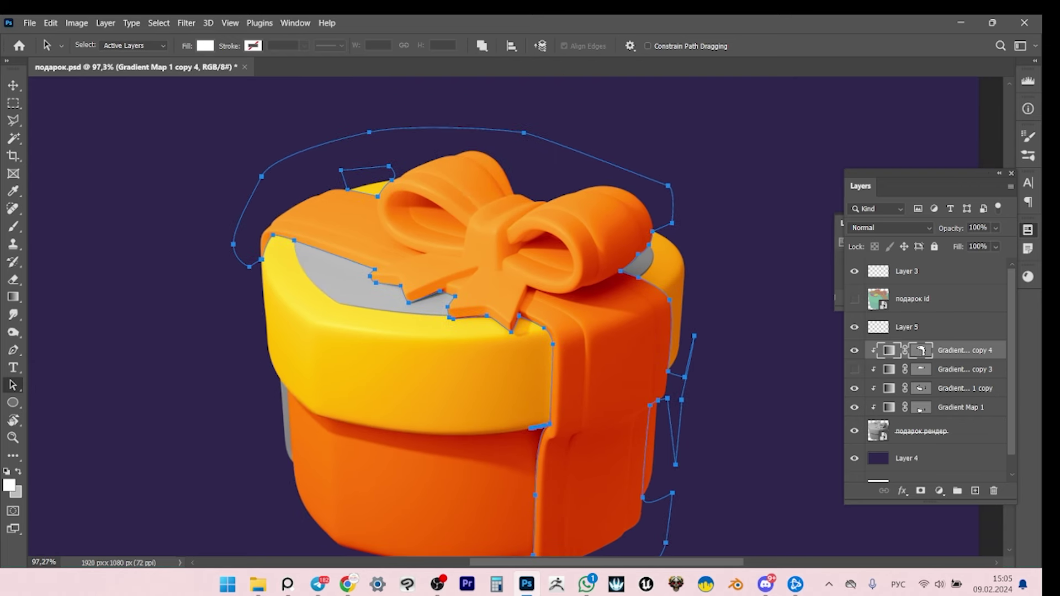
Examine the merged ribbon mask as a selection and check its edges around the bow, lid and body.
key("v")
scroll(530, 309, "down", 2)
left_click_drag(763, 295, 752, 235)
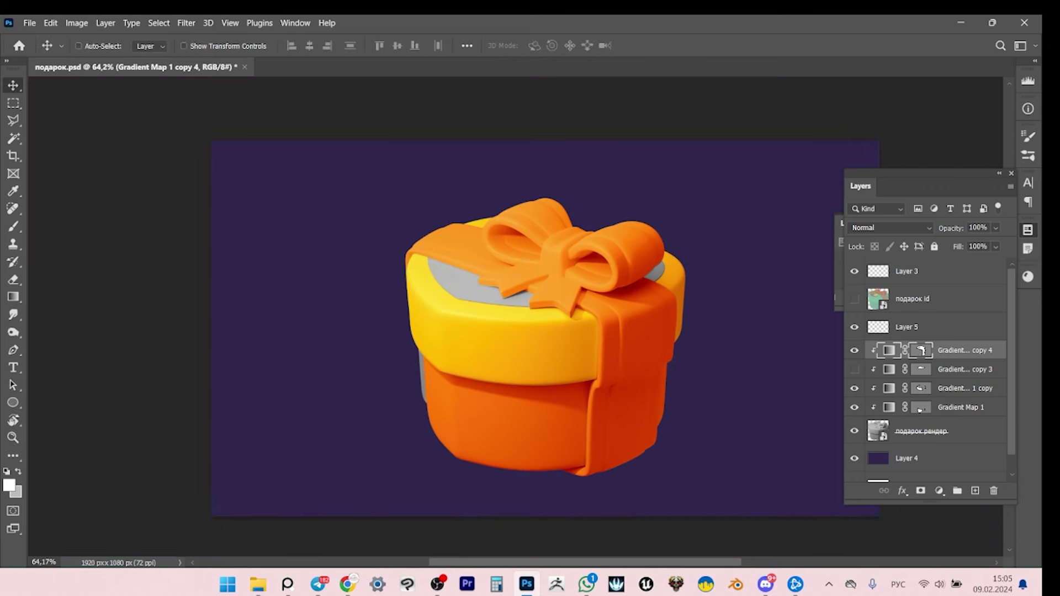
left_click(921, 350, "ctrl")
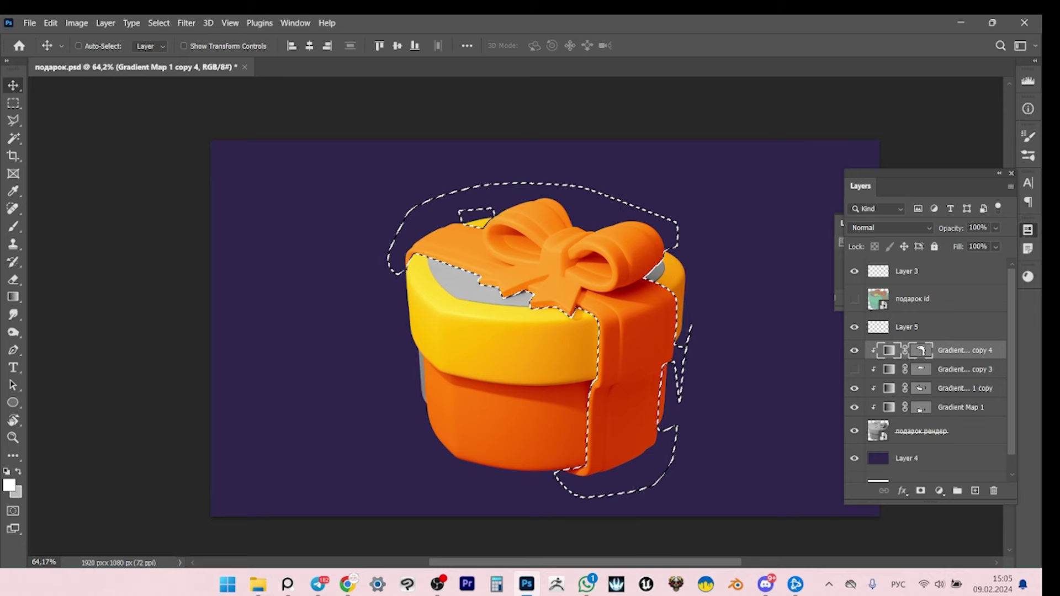
key("ctrl+d")
key("z")
scroll(530, 260, "up", 3)
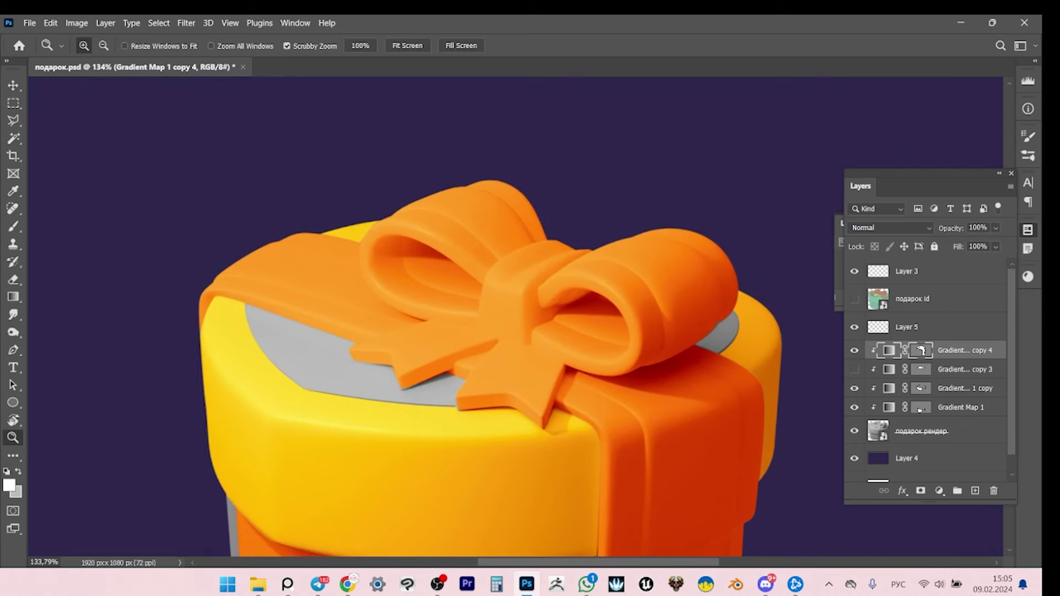
scroll(530, 309, "down", 4)
scroll(582, 287, "up", 3)
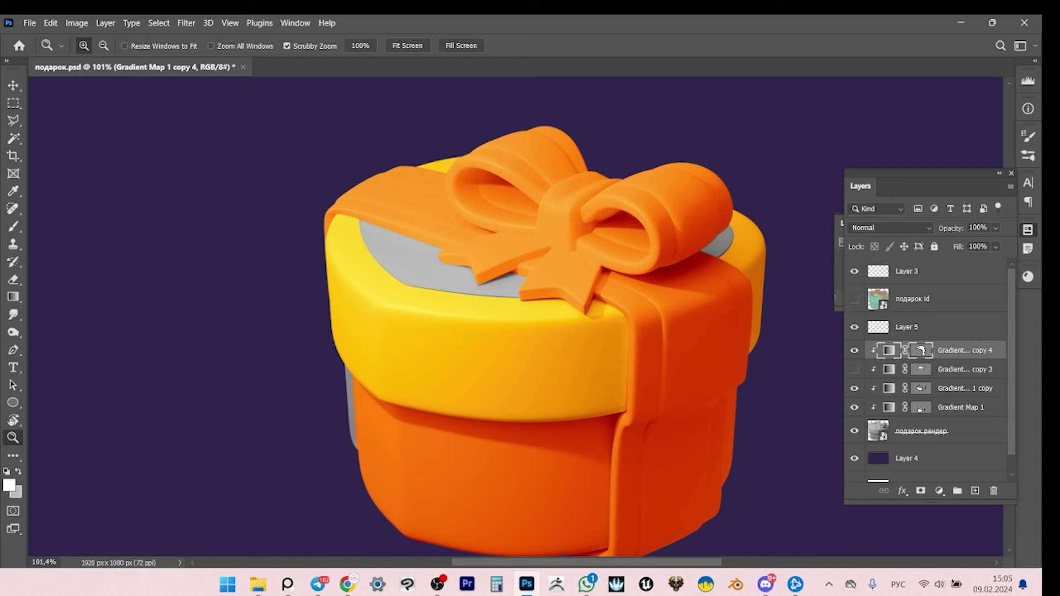
Show Gradient Map 1 copy 3 and subtract a copy of the merged ribbon path from its disc mask.
key("a")
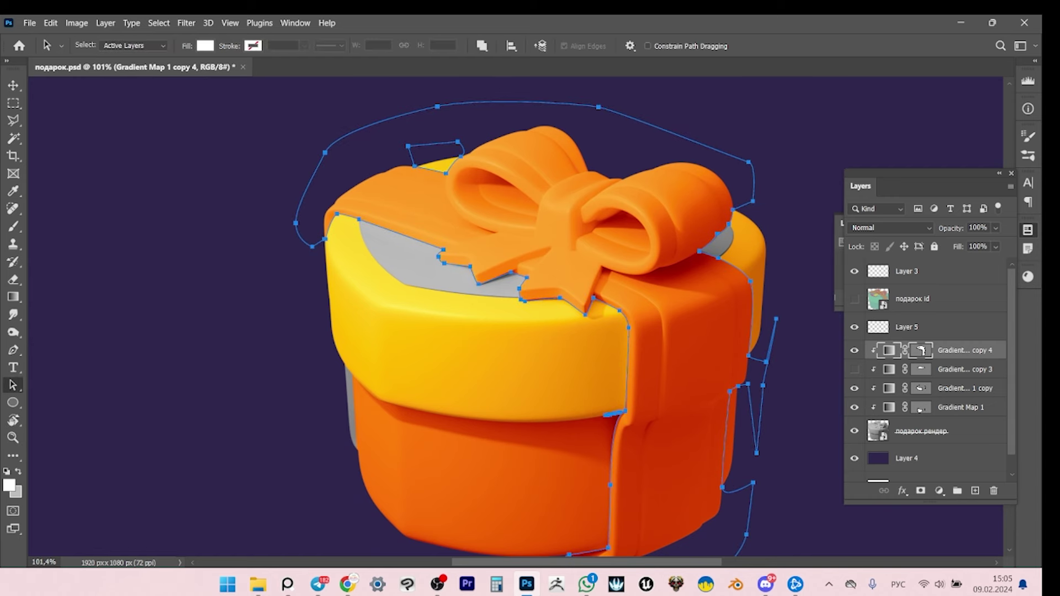
left_click(854, 369)
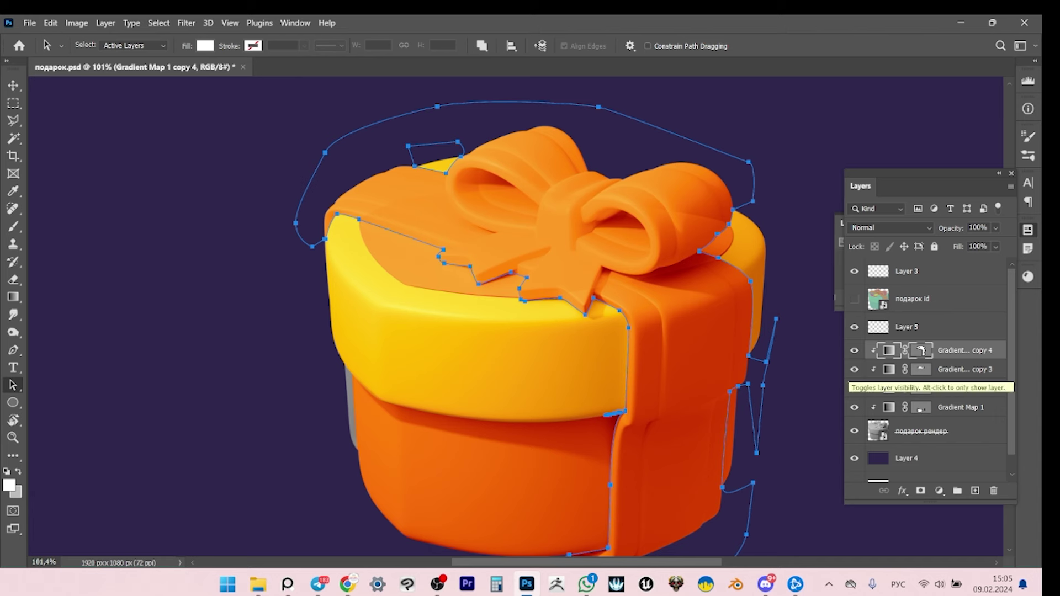
key("alt+bracketleft")
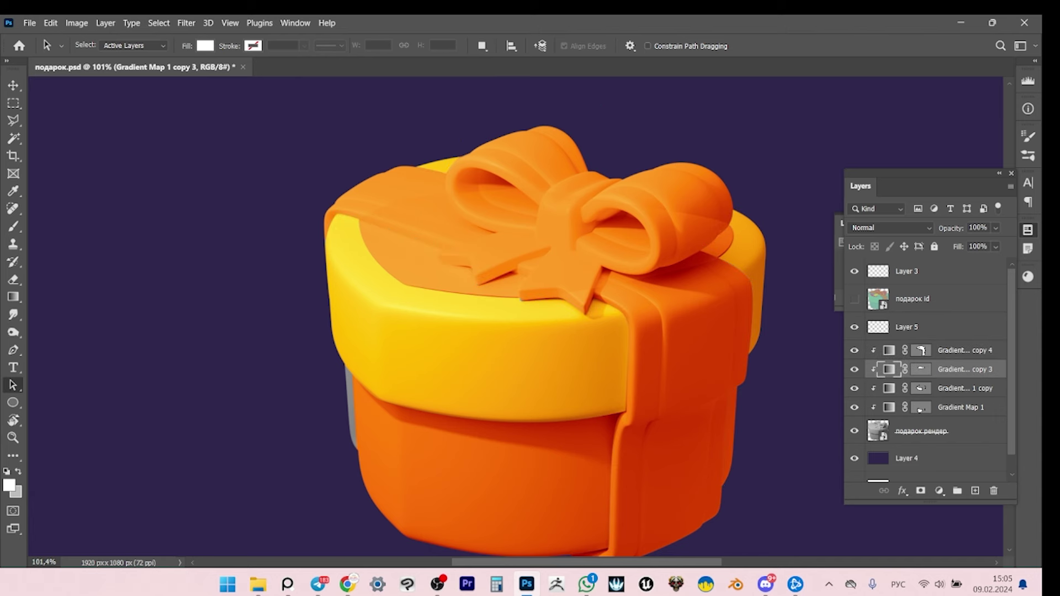
left_click(921, 370)
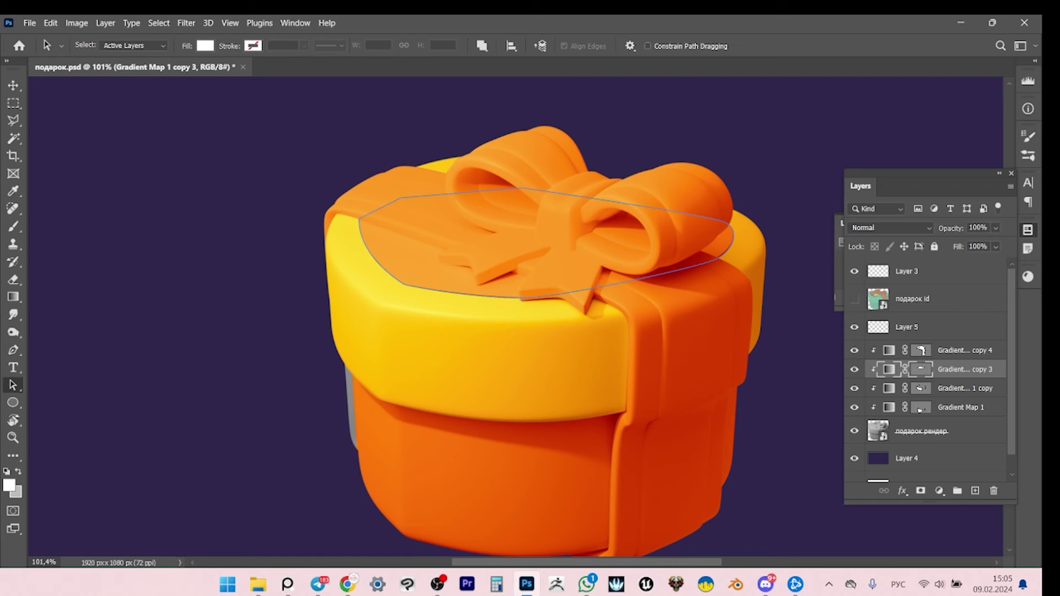
key("ctrl+a")
left_click(482, 46)
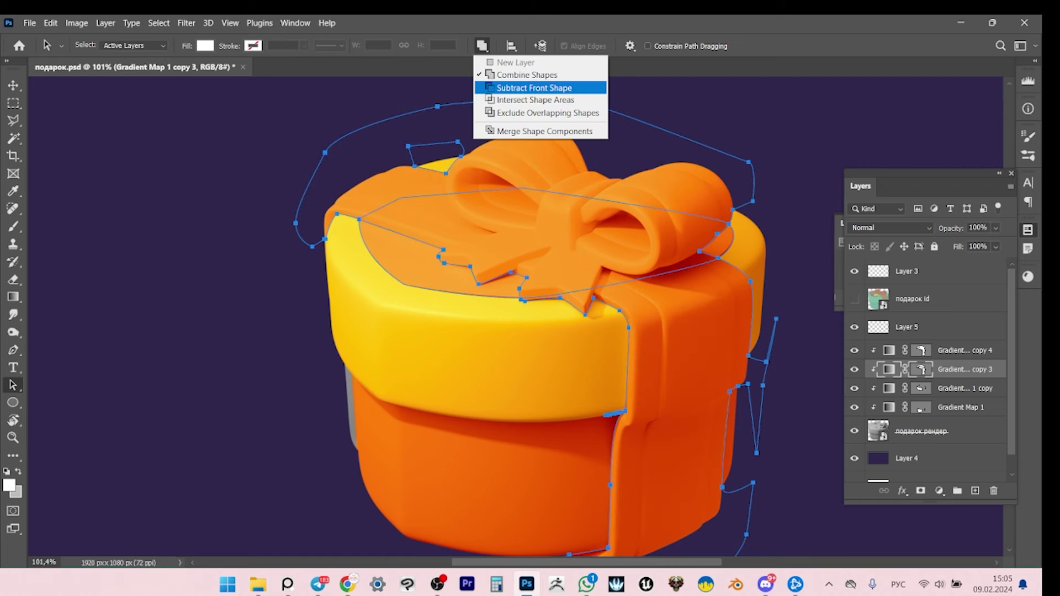
left_click(534, 87)
Toggle the visibility of Gradient Map 1 copy 4 to check the masks beneath the ribbon and bow.
key("z")
left_click_drag(579, 163, 453, 163)
left_click_drag(638, 235, 680, 235)
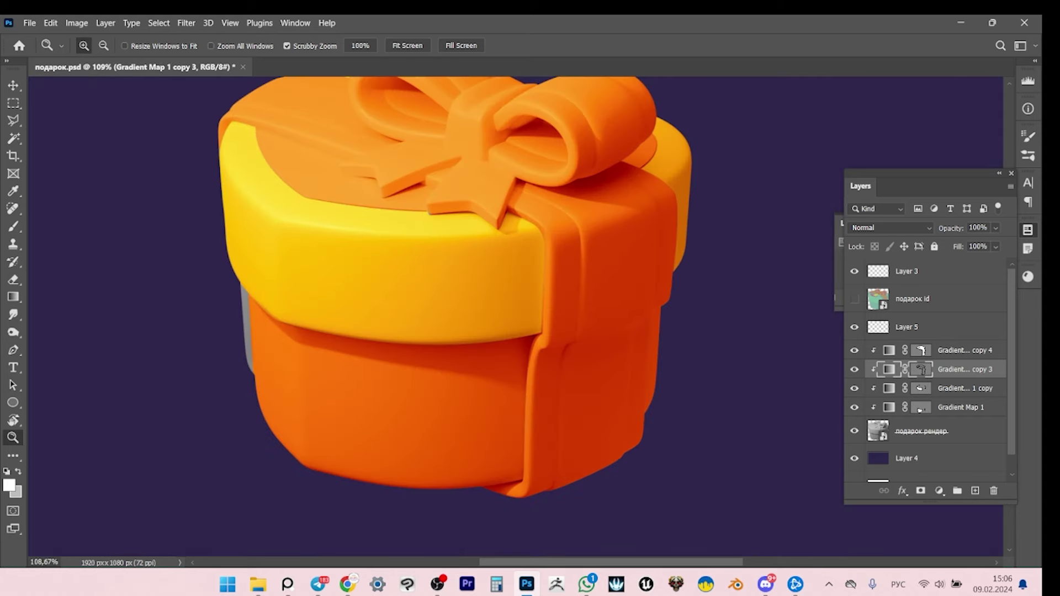
left_click(855, 350)
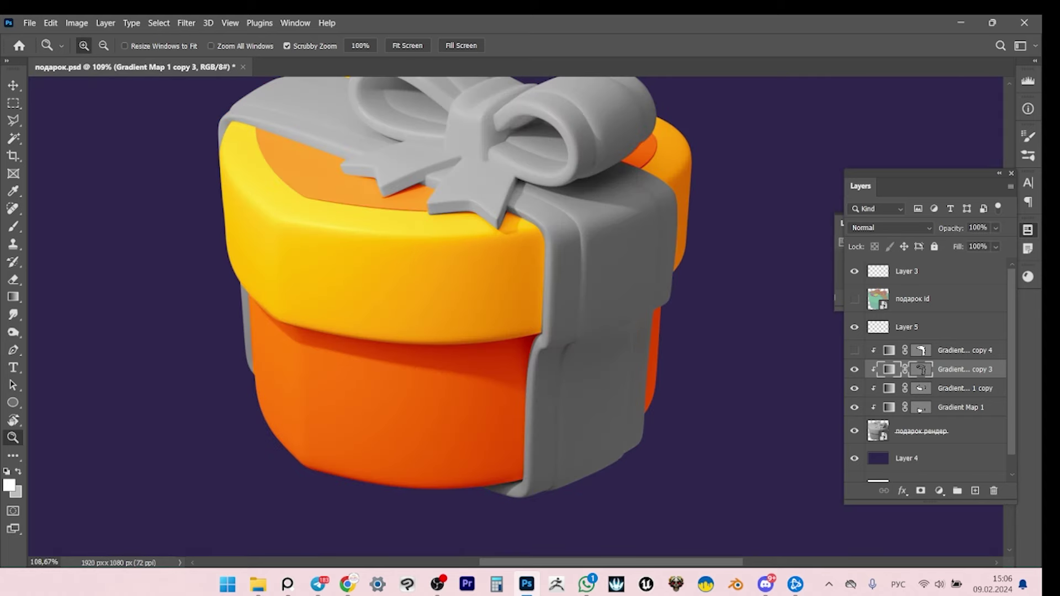
left_click_drag(676, 232, 635, 232)
key("v")
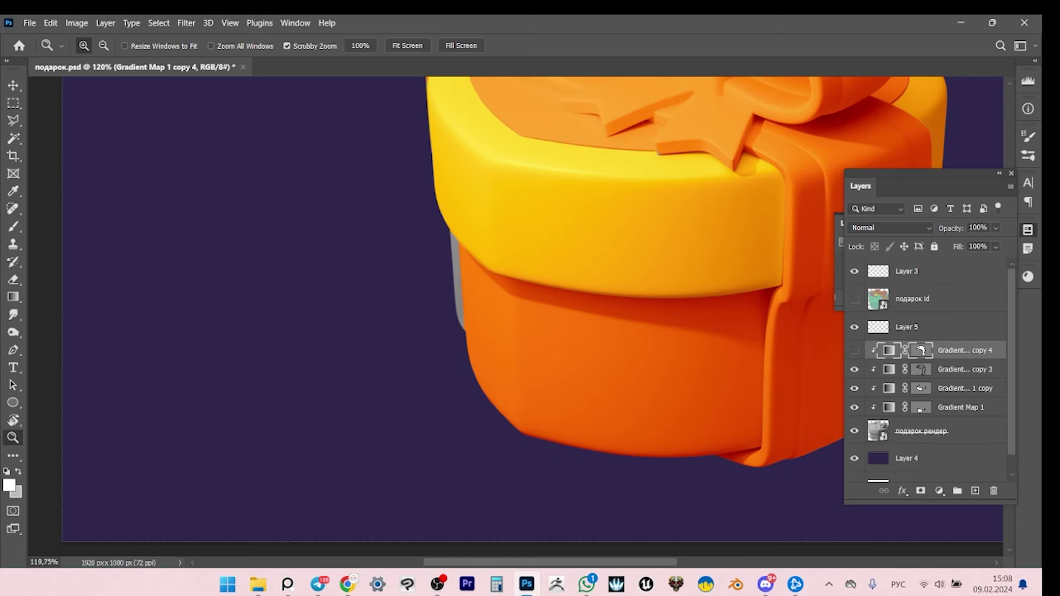
left_click(854, 350)
left_click(854, 350)
Draw a closed path in copy 4's mask around the grey ribbon strip below the lid at the body's left edge.
scroll(451, 256, "up", 4)
key("p")
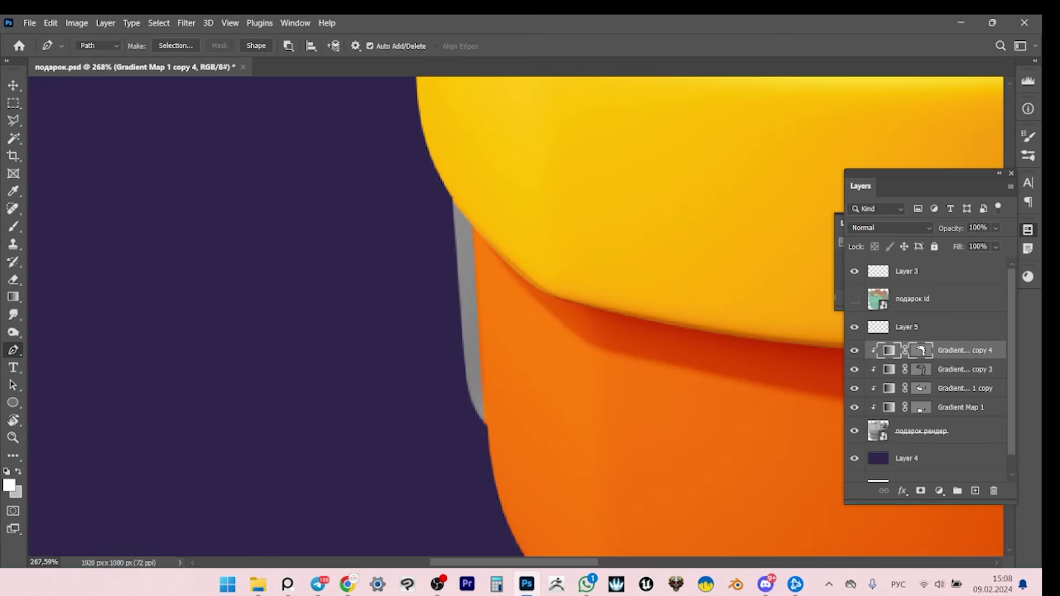
scroll(516, 318, "down", 5)
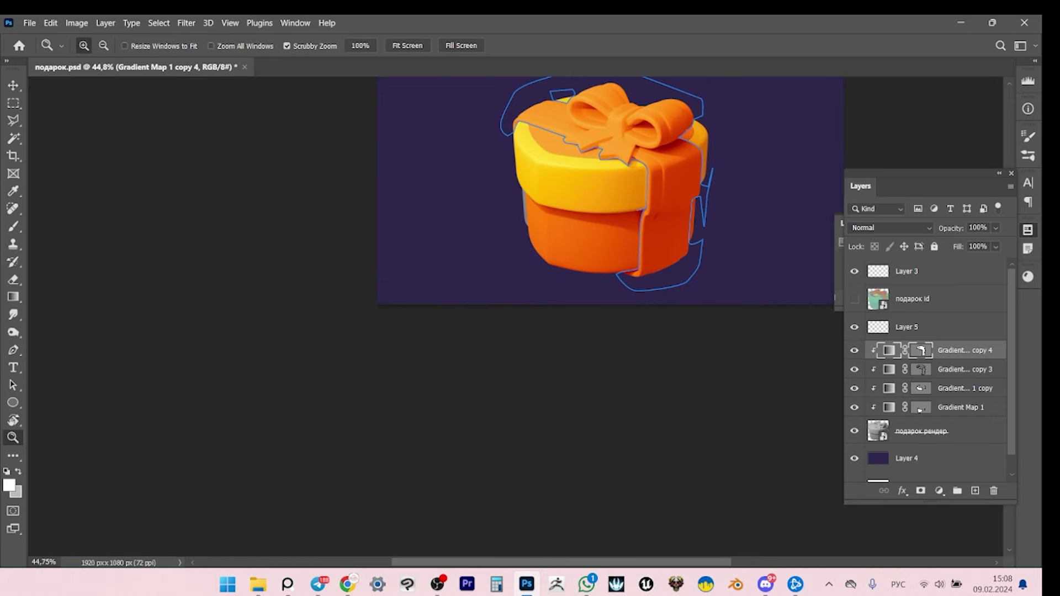
key("z")
scroll(516, 318, "up", 3)
scroll(536, 198, "up", 3)
key("p")
left_click(455, 197)
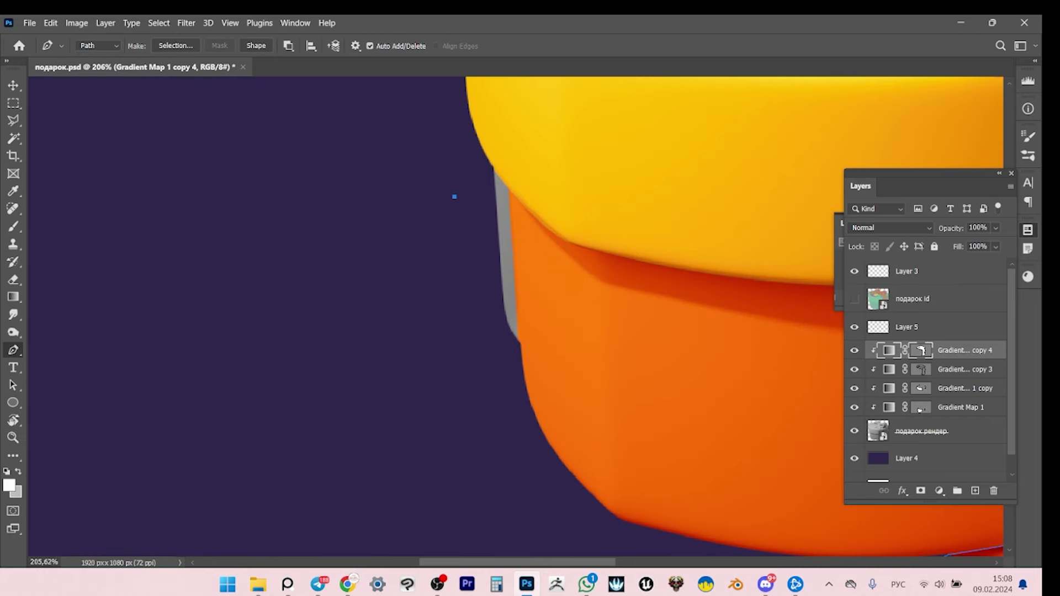
left_click(481, 156)
left_click(513, 170)
left_click(517, 195)
left_click(515, 360)
left_click(434, 271)
left_click(454, 197)
Combine the new path around the grey strip at the body's left edge with the ribbon mask of Gradient Map 1 copy 4.
key("z")
scroll(436, 232, "down", 5)
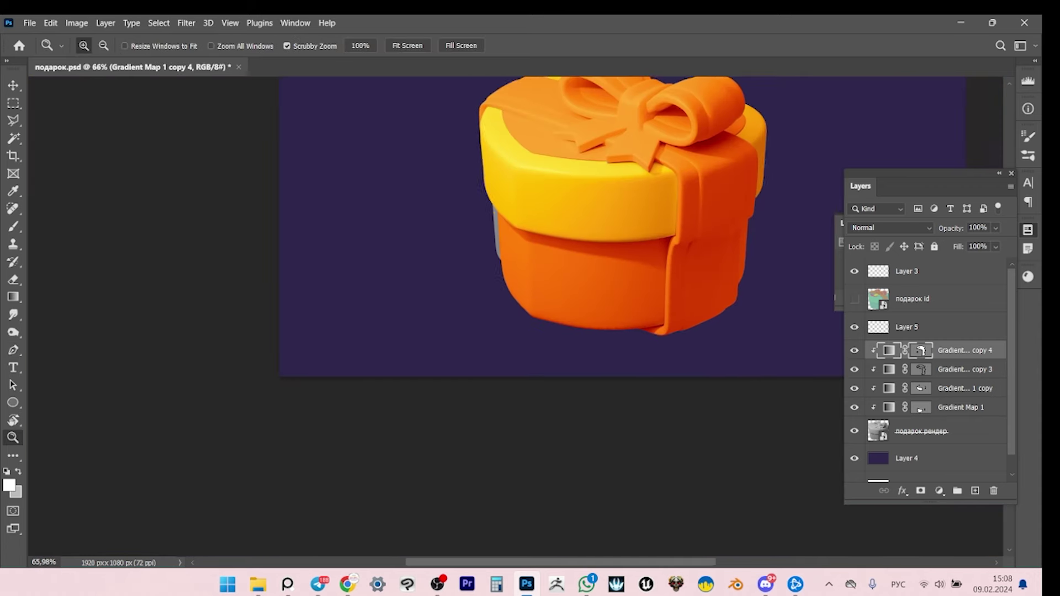
scroll(547, 232, "up", 1)
key("a")
left_click_drag(436, 249, 621, 327)
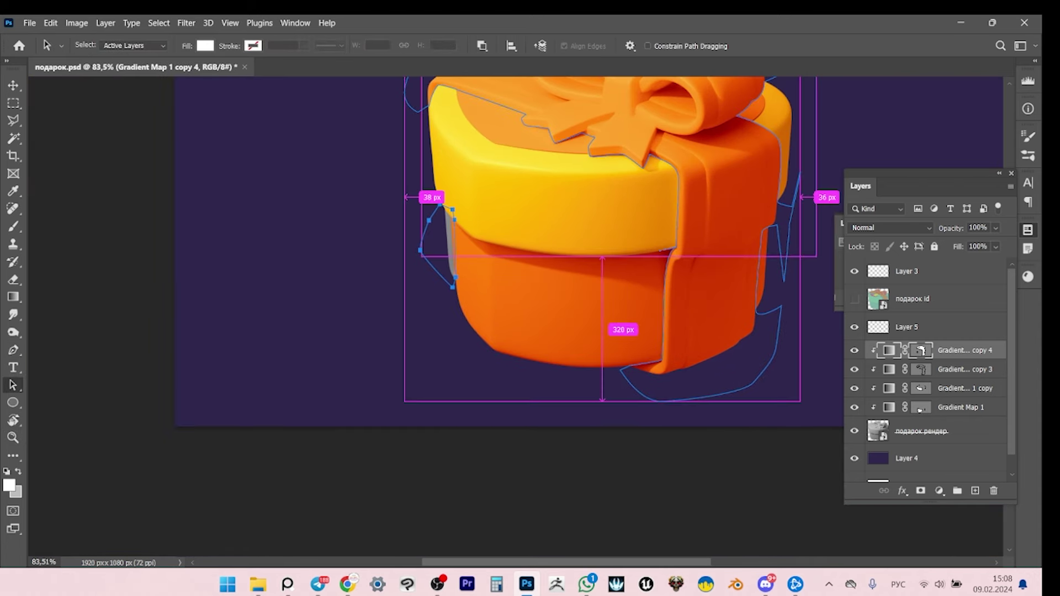
key("ctrl+z")
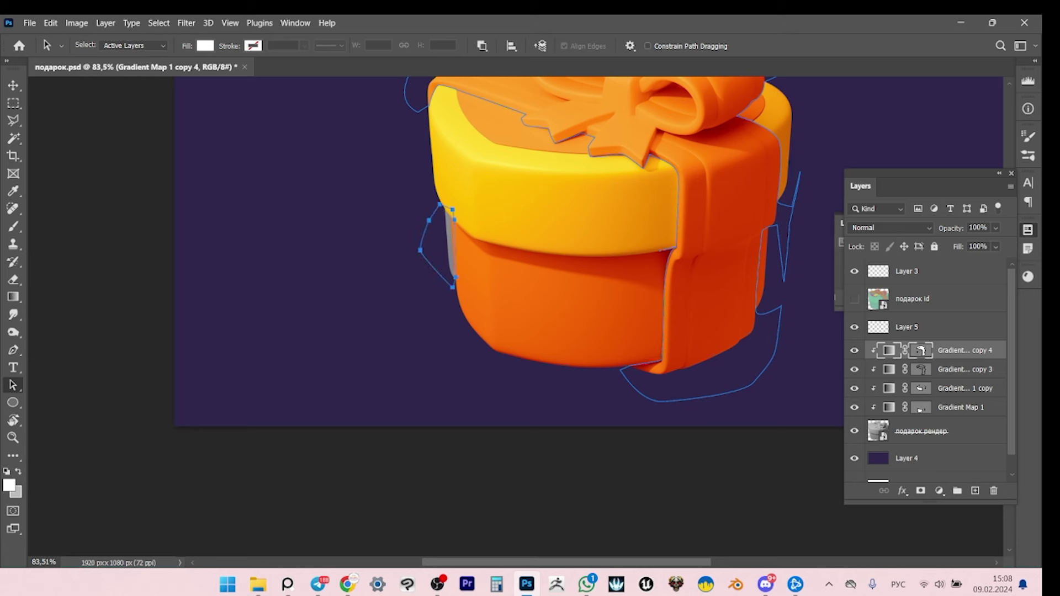
left_click(482, 46)
left_click(530, 73)
key("v")
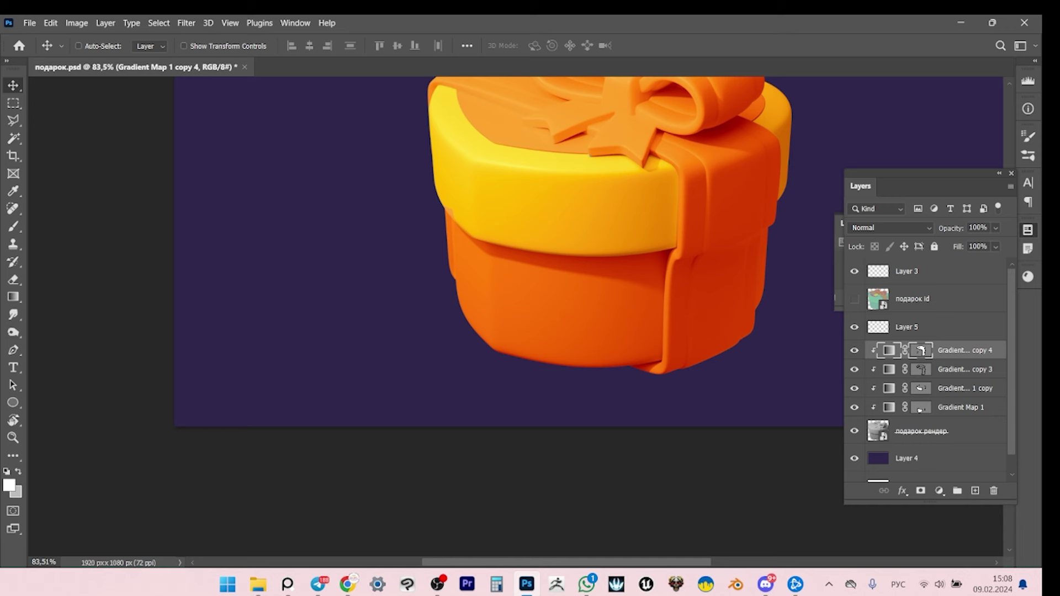
Hide Gradient Map 1 copy 4 and select the box body's path in the vector mask of Gradient Map 1.
left_click(854, 350)
left_click(854, 369)
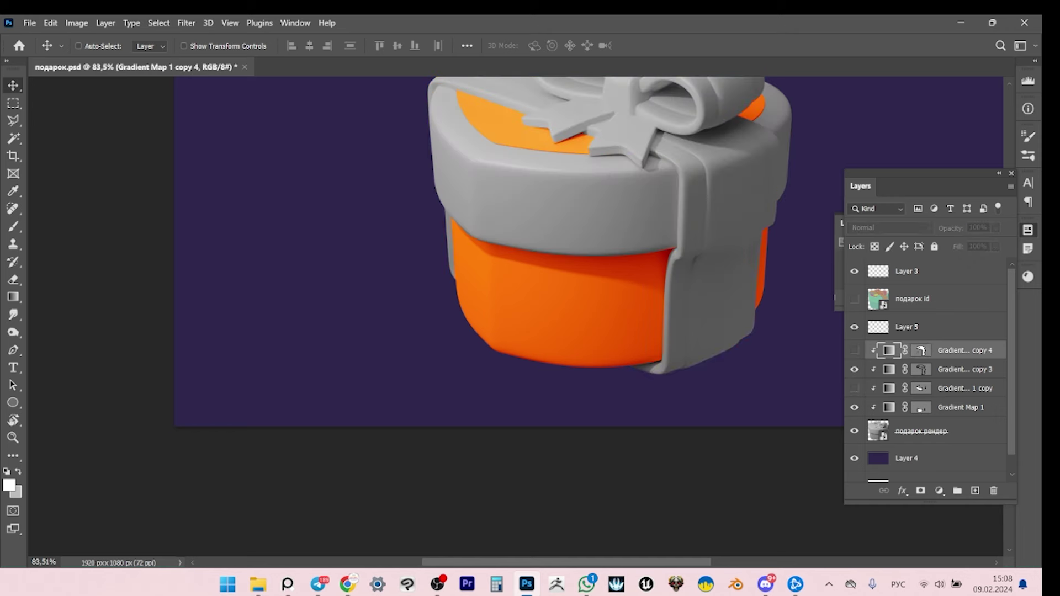
left_click(854, 370)
left_click(855, 407)
left_click(920, 409)
left_click(854, 407)
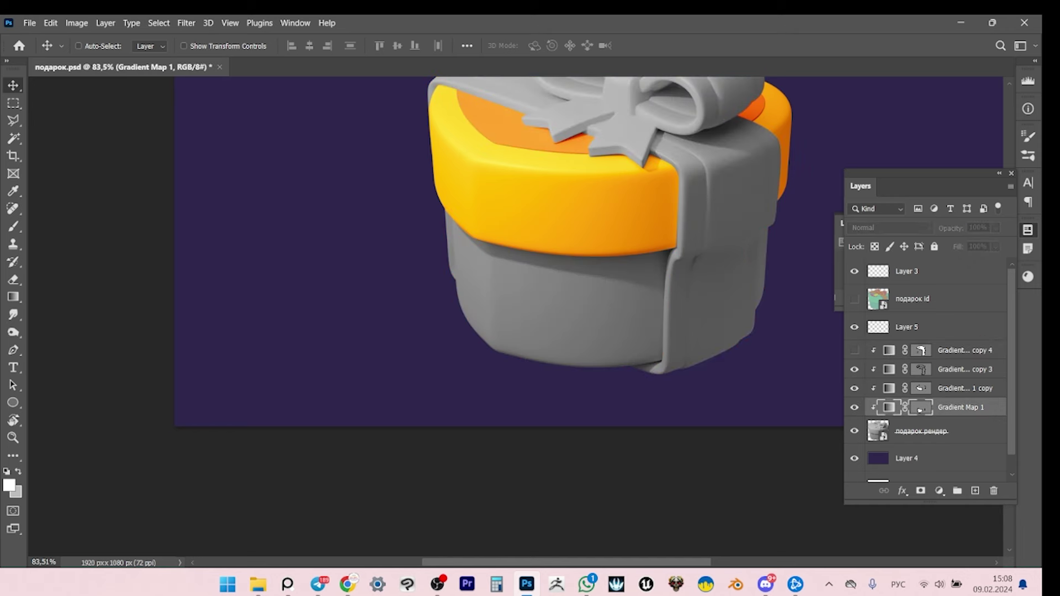
key("a")
left_click(920, 409)
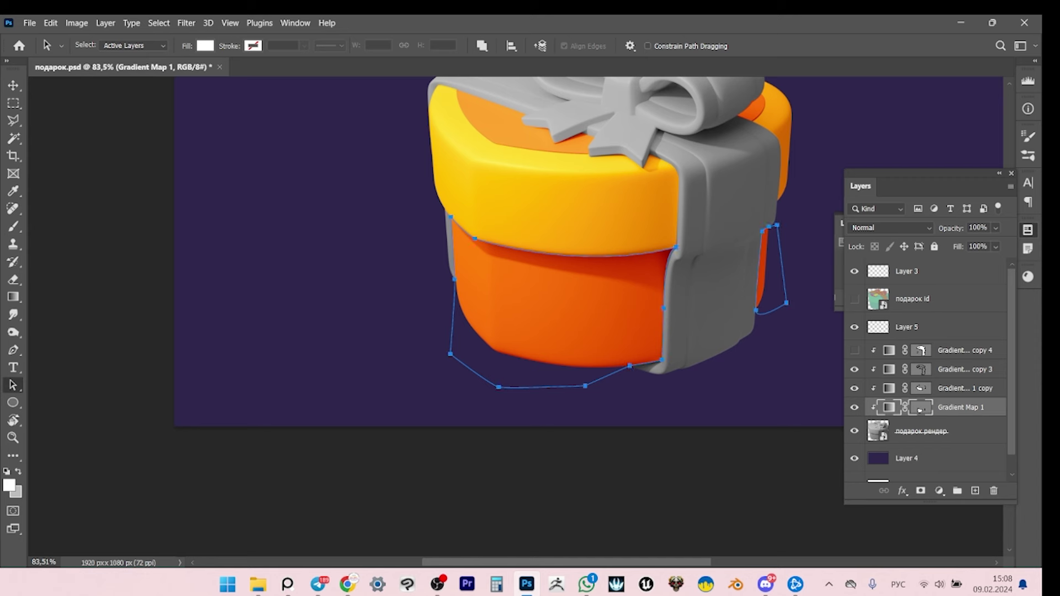
Show Gradient Map 1 copy 4 and subtract a copy of the body path from its vector mask.
left_click(855, 350)
left_click(963, 350)
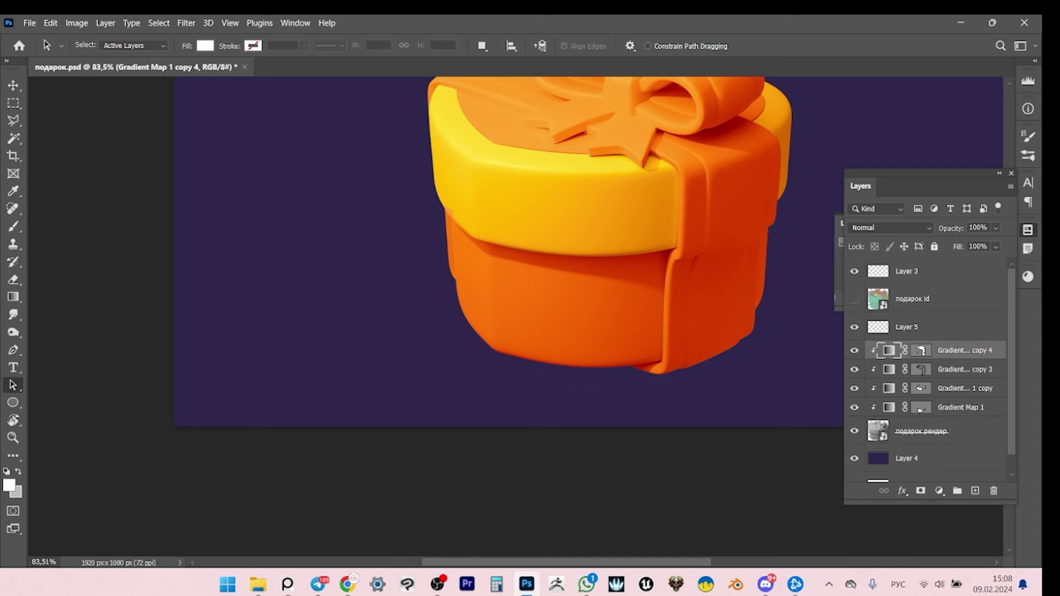
left_click(921, 351)
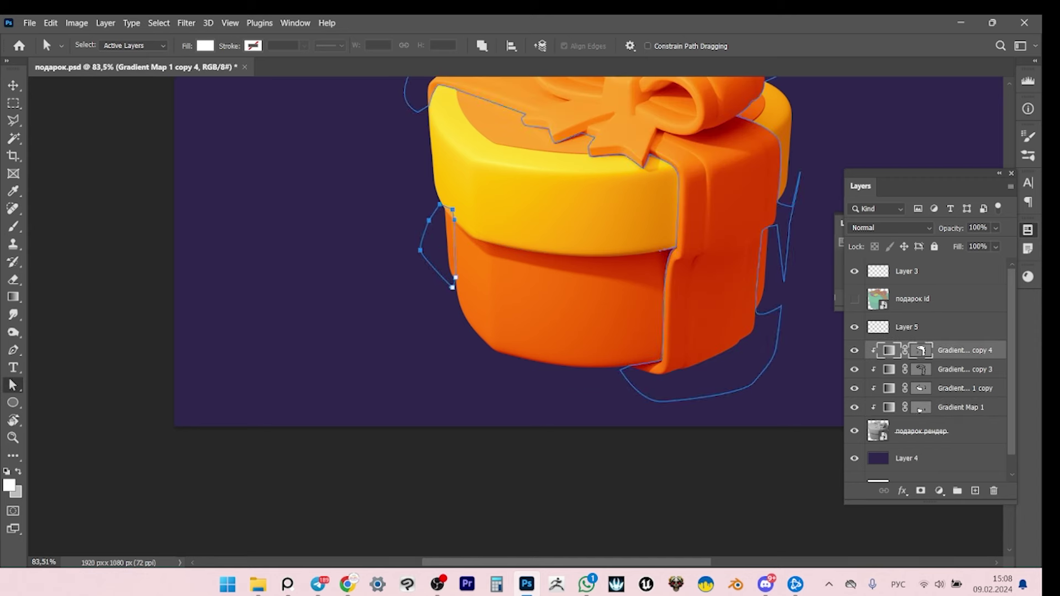
left_click(552, 309)
left_click(482, 46)
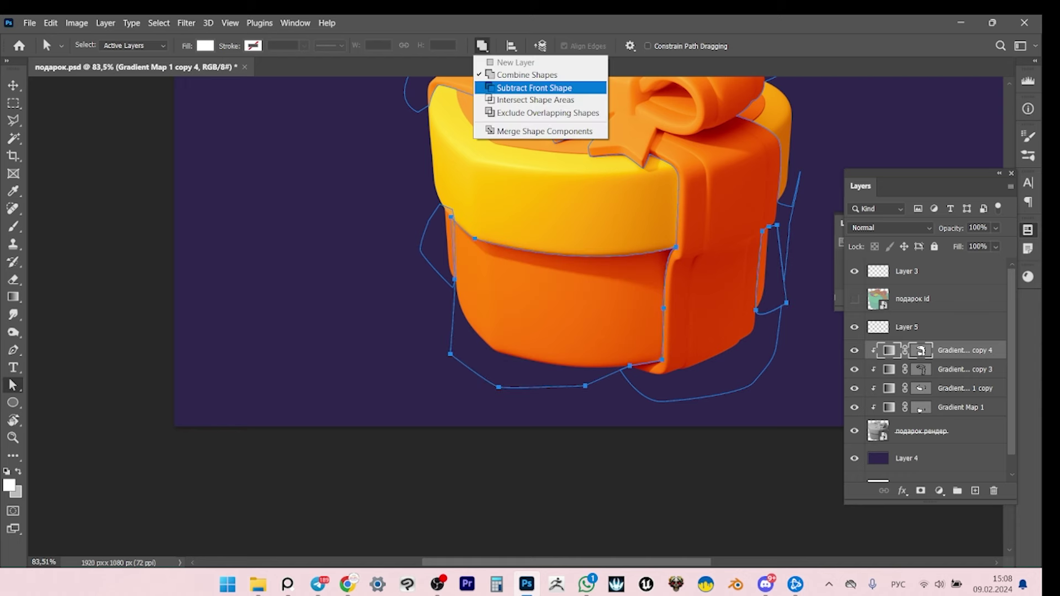
key("Escape")
Open the gradient of Gradient Map 1 copy 4 for editing and remove its two light colour stops at locations 75 and 100.
key("z")
scroll(552, 238, "down", 2)
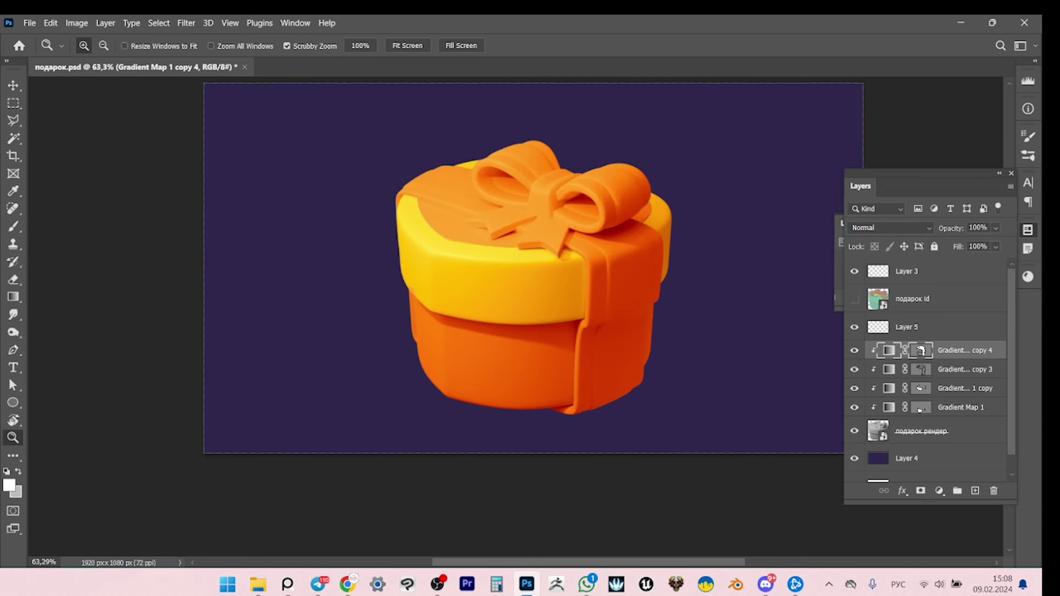
double_click(888, 350)
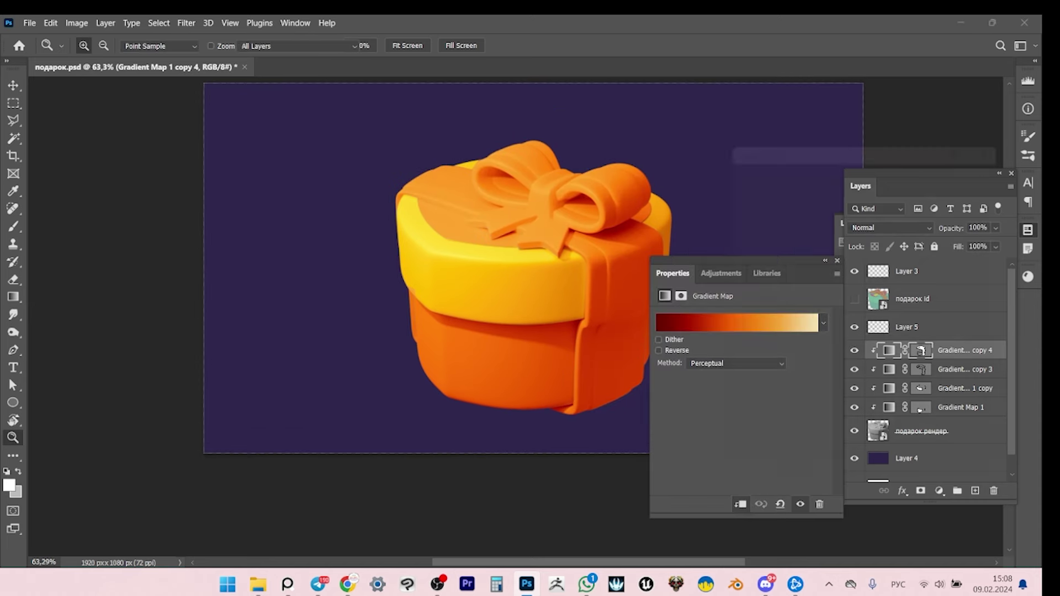
left_click(685, 322)
left_click_drag(829, 132, 800, 124)
left_click(911, 377)
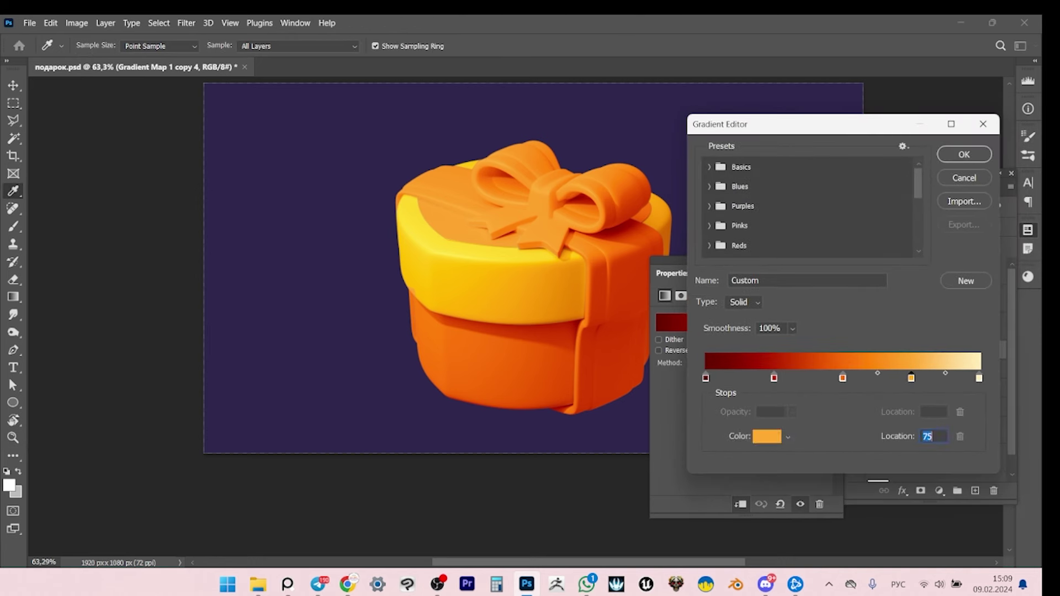
left_click(960, 436)
left_click(979, 378)
left_click(961, 436)
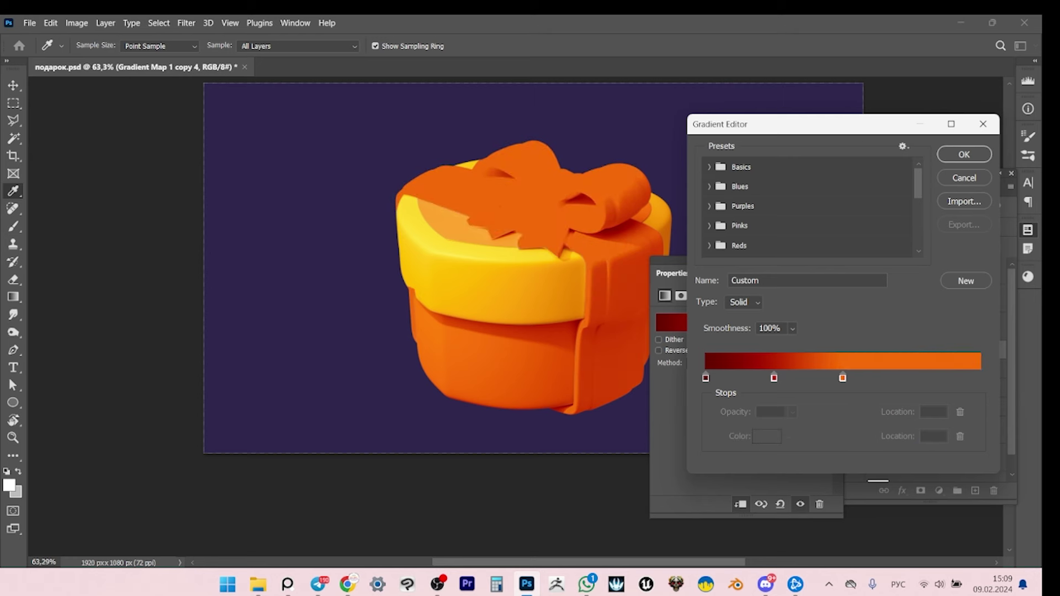
Remove the dark red stops from copy 4's gradient, keeping only the orange stop at location 50.
left_click(774, 377)
left_click(961, 436)
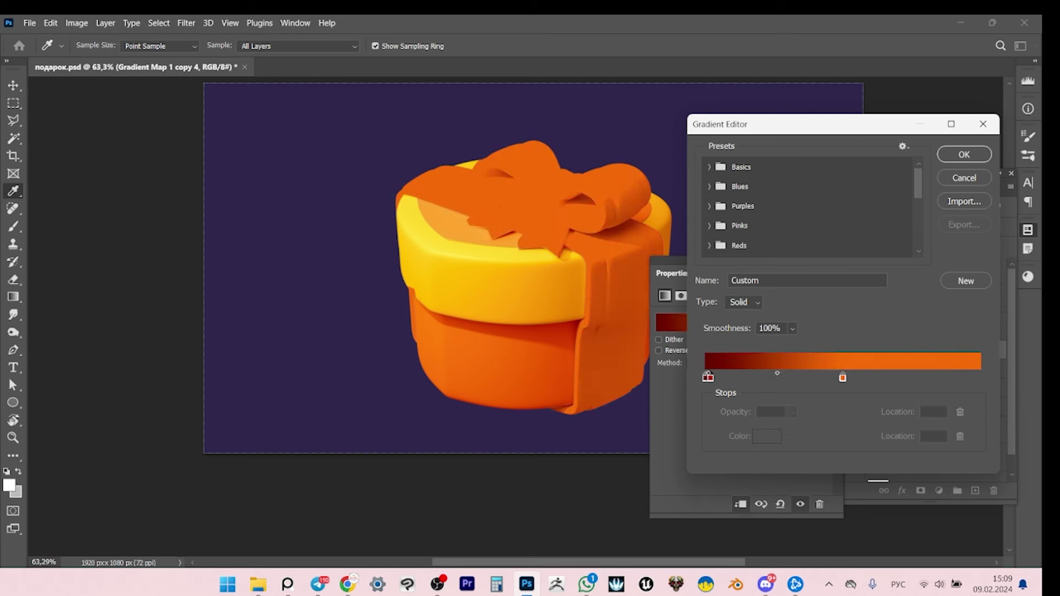
key("ctrl+z")
left_click(960, 436)
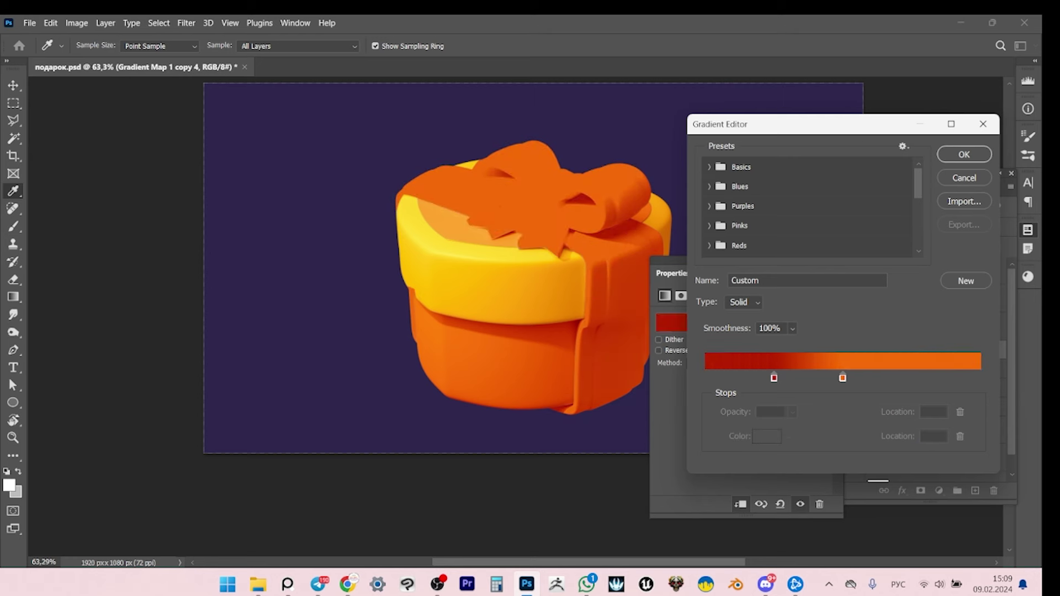
left_click(774, 377)
left_click(960, 437)
left_click(843, 378)
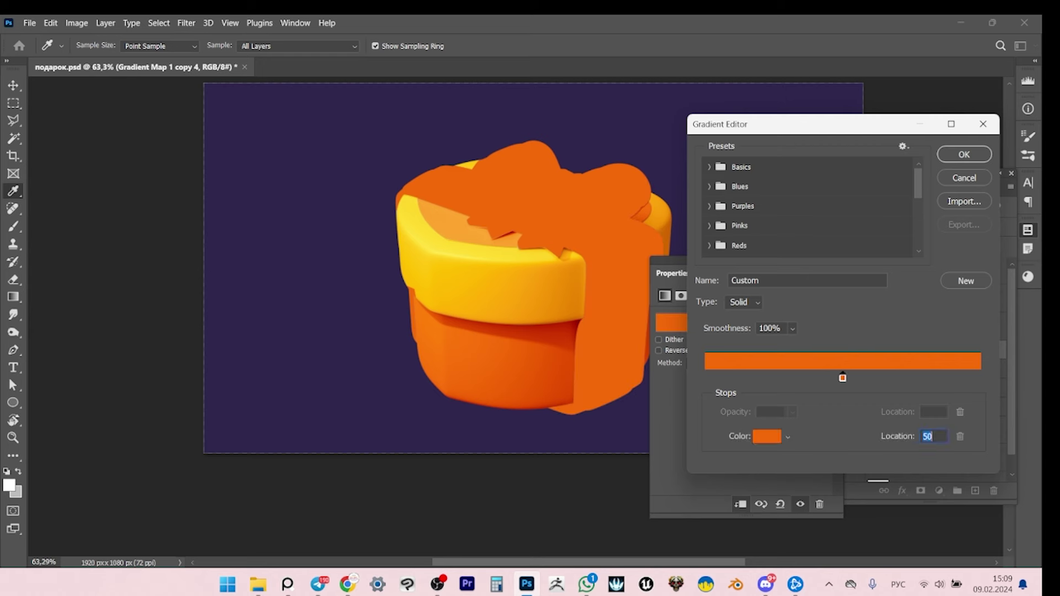
Open the colour of the stop at location 50 and try purple and magenta shades, ending on #de07f7.
double_click(842, 377)
type("bc07f7")
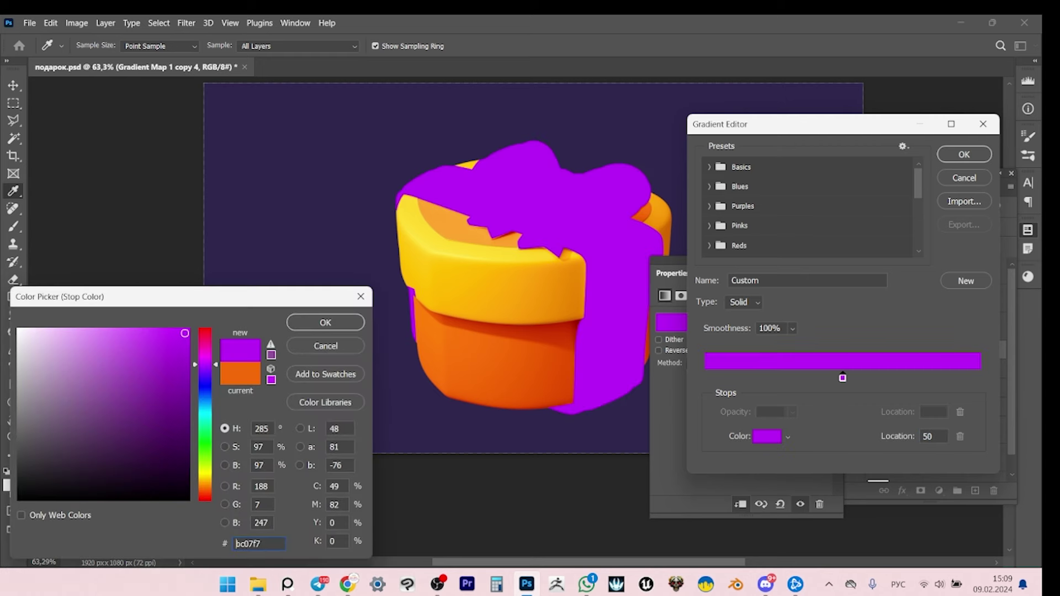
type("e907f7")
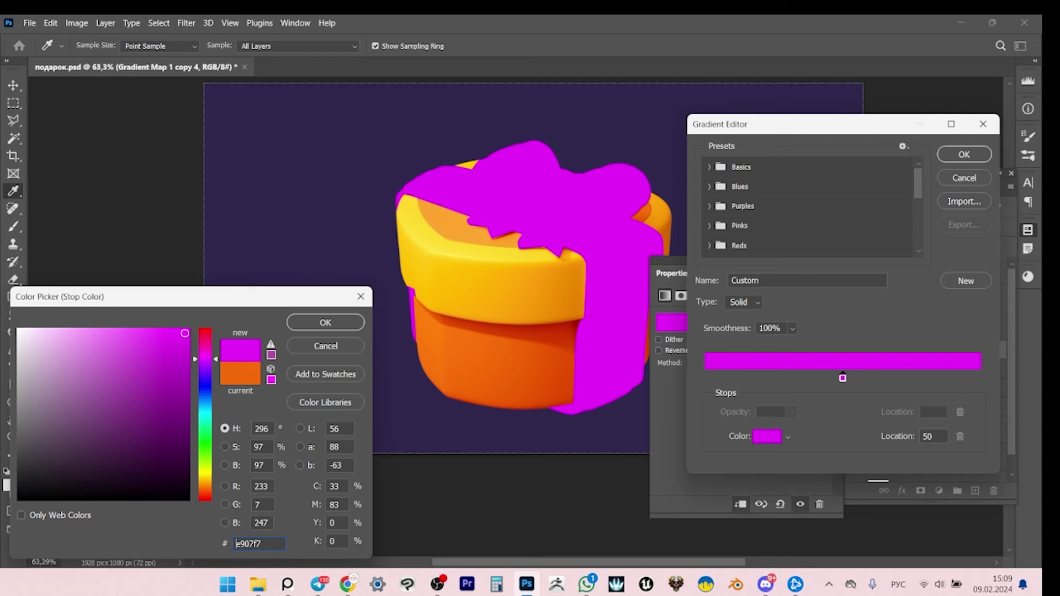
type("de07f7")
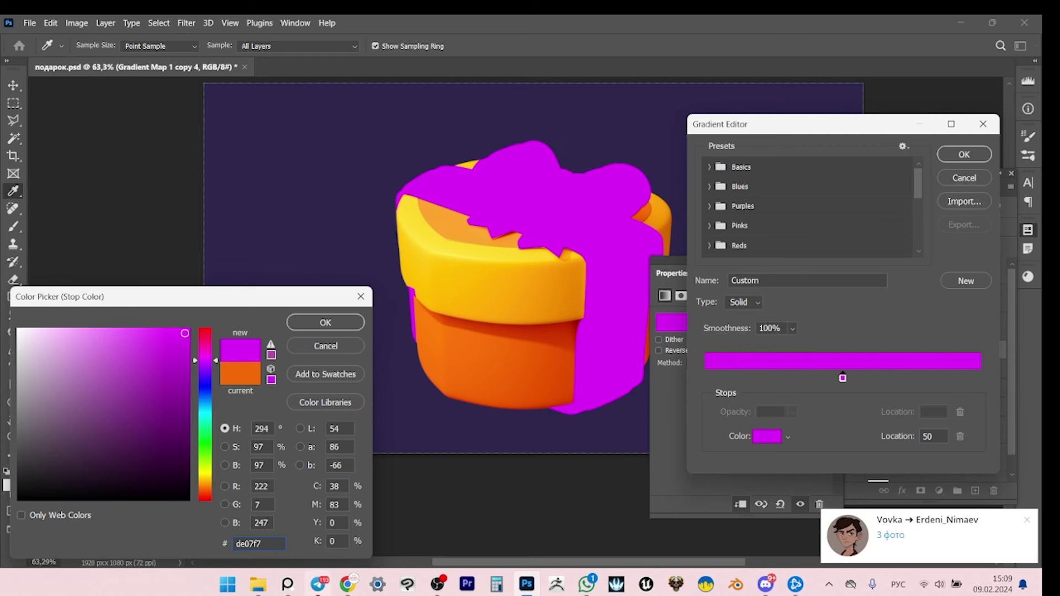
Quit the Telegram messenger running in the background.
left_click(829, 584)
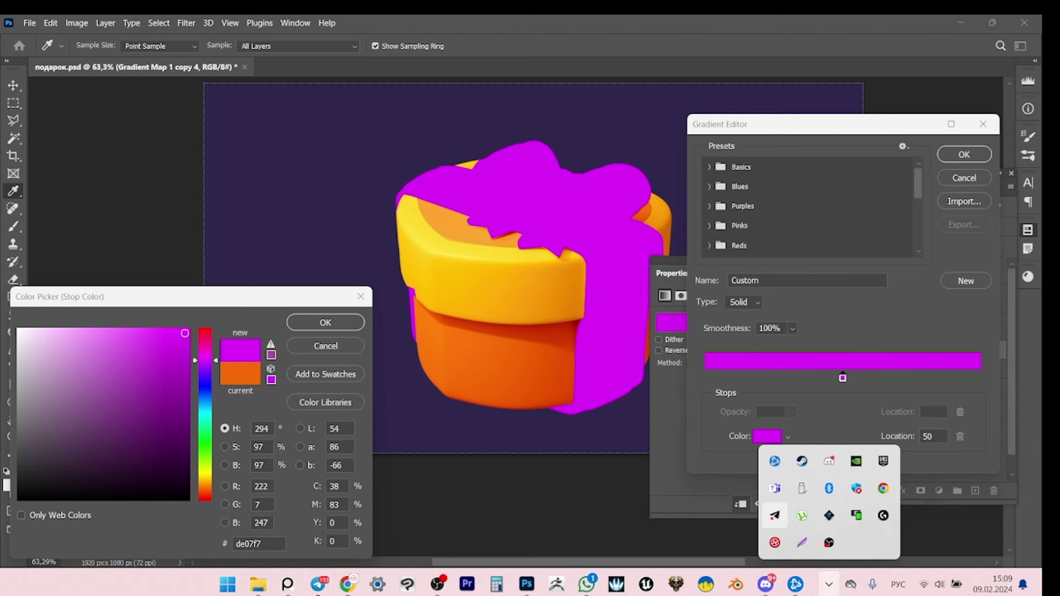
right_click(774, 515)
left_click(812, 499)
Set the colour of the gradient stop at location 50 to magenta #e600e3.
double_click(257, 543)
type("e65100")
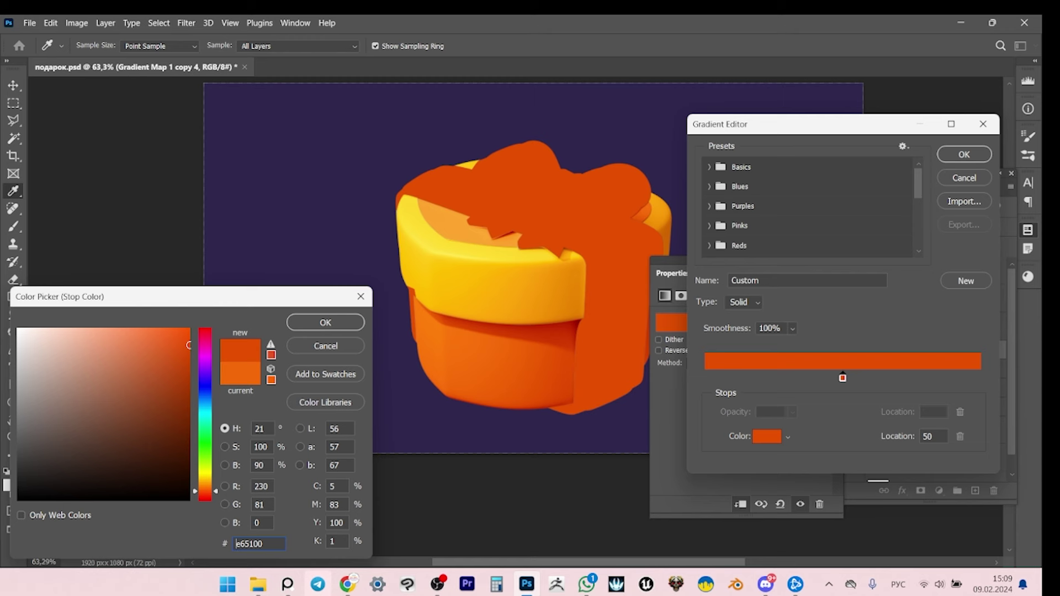
type("e600e3")
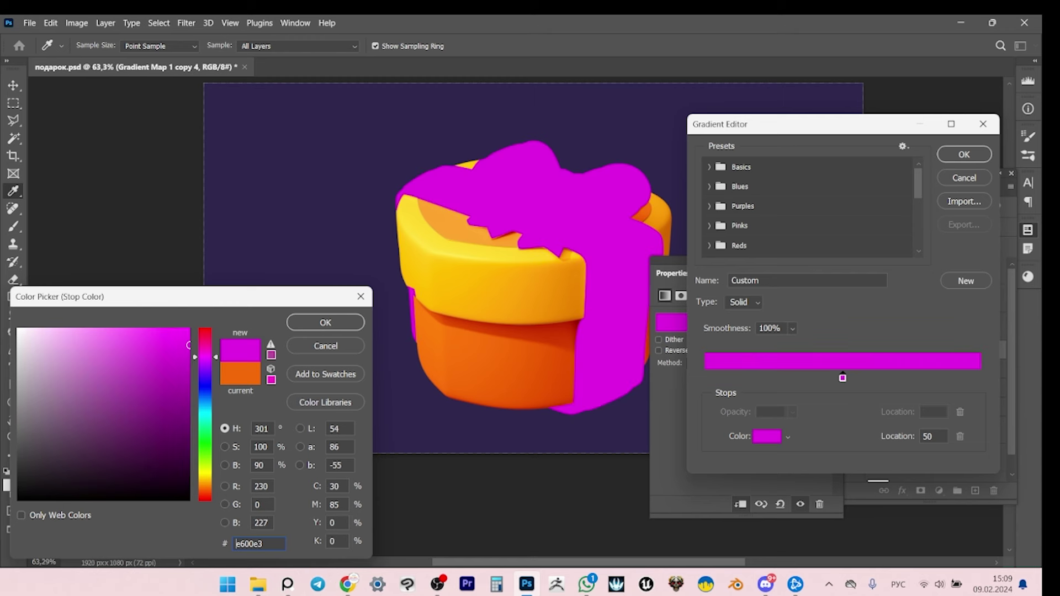
key("Return")
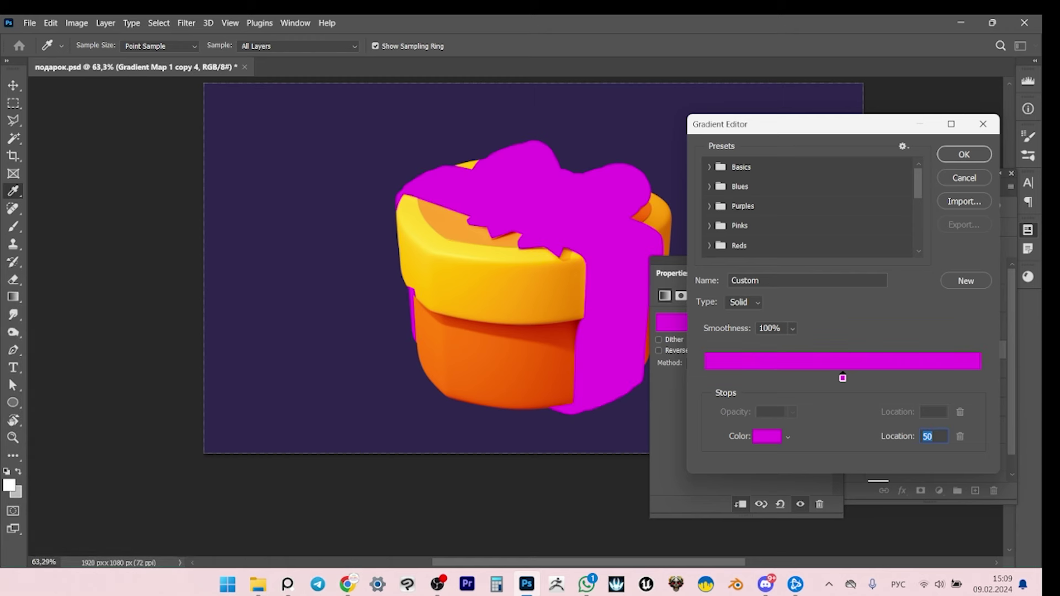
Add a stop at location 100 to the ribbon gradient and colour it light pink #ffa5ef.
mouse_move(838, 123)
left_mouse_down()
mouse_move(854, 118)
mouse_move(840, 119)
left_mouse_up()
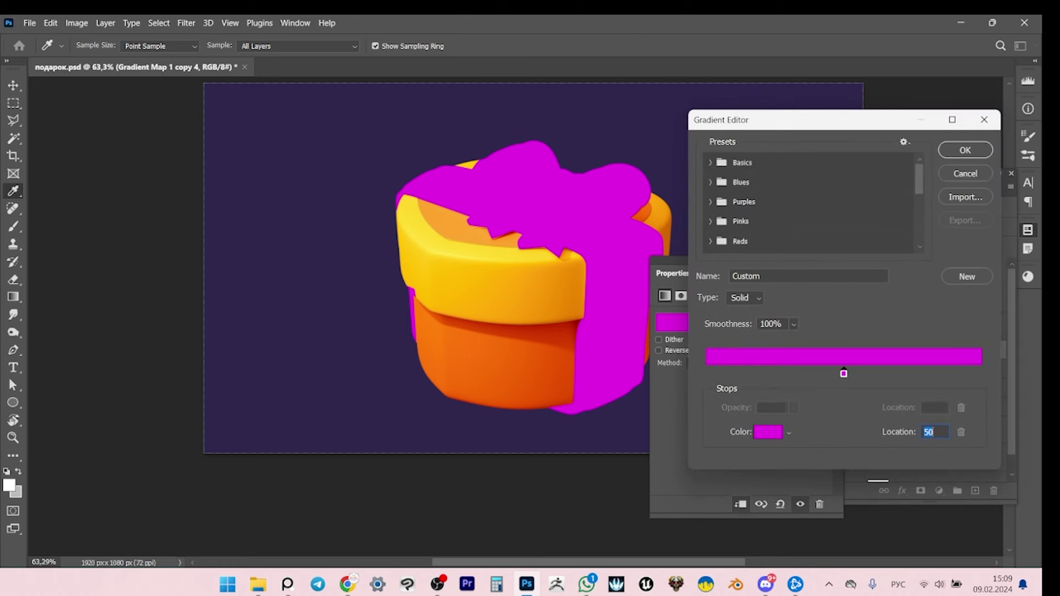
type("100")
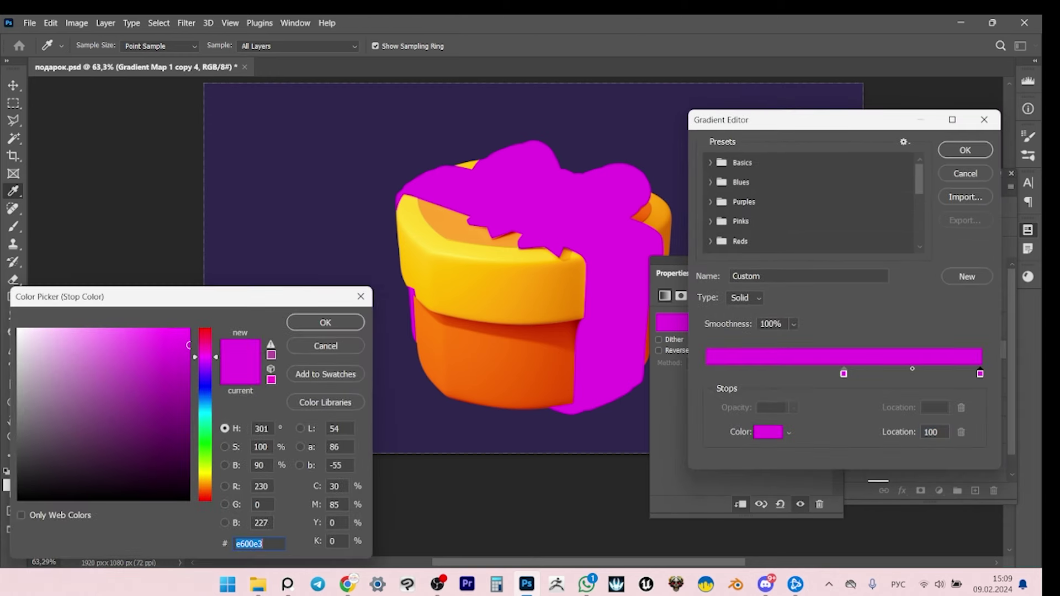
type("9d00e6")
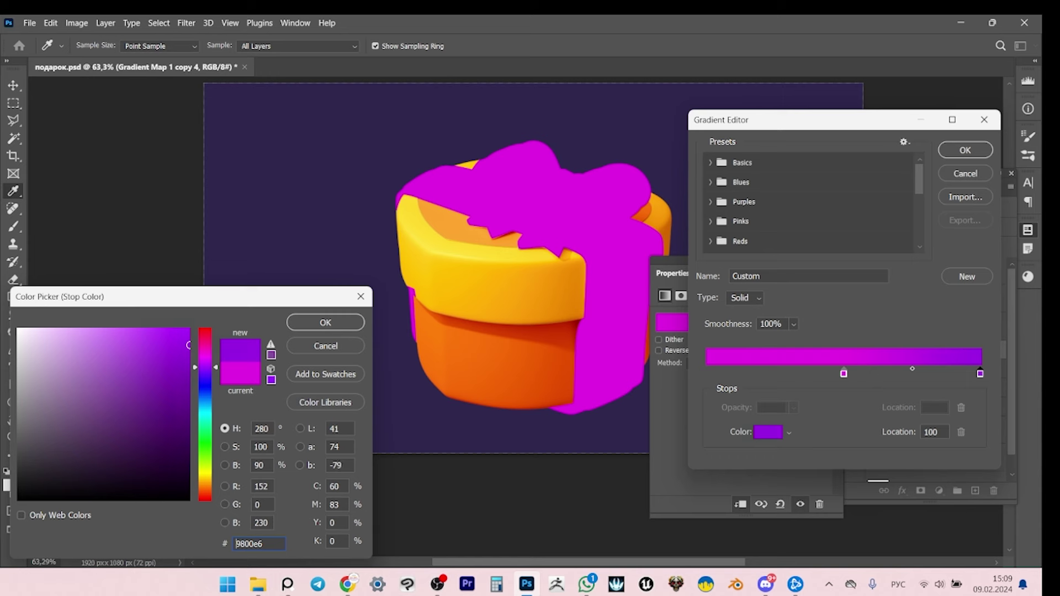
type("e600bd")
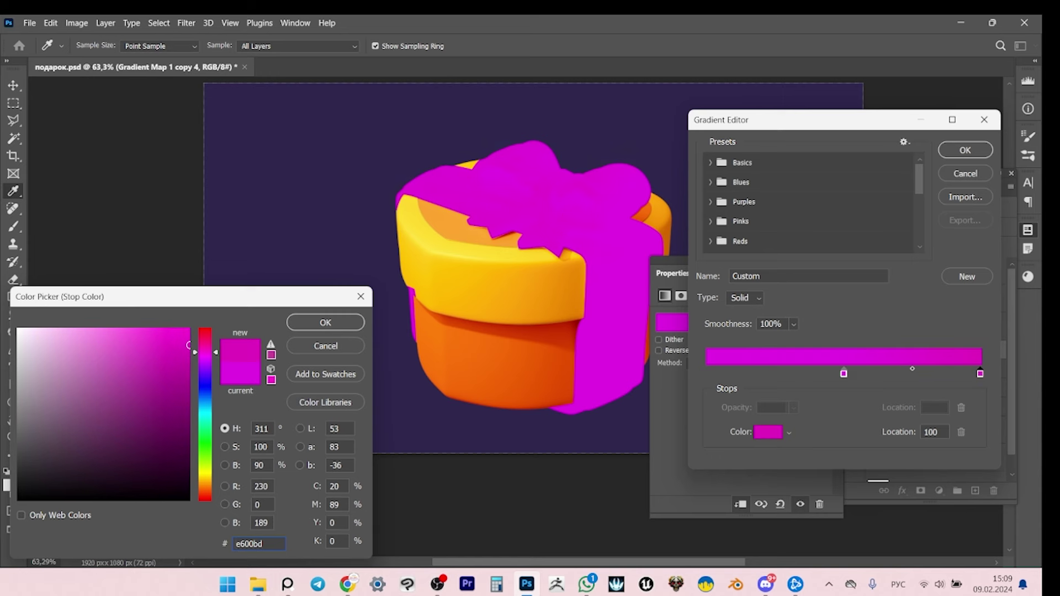
type("ffa5ef")
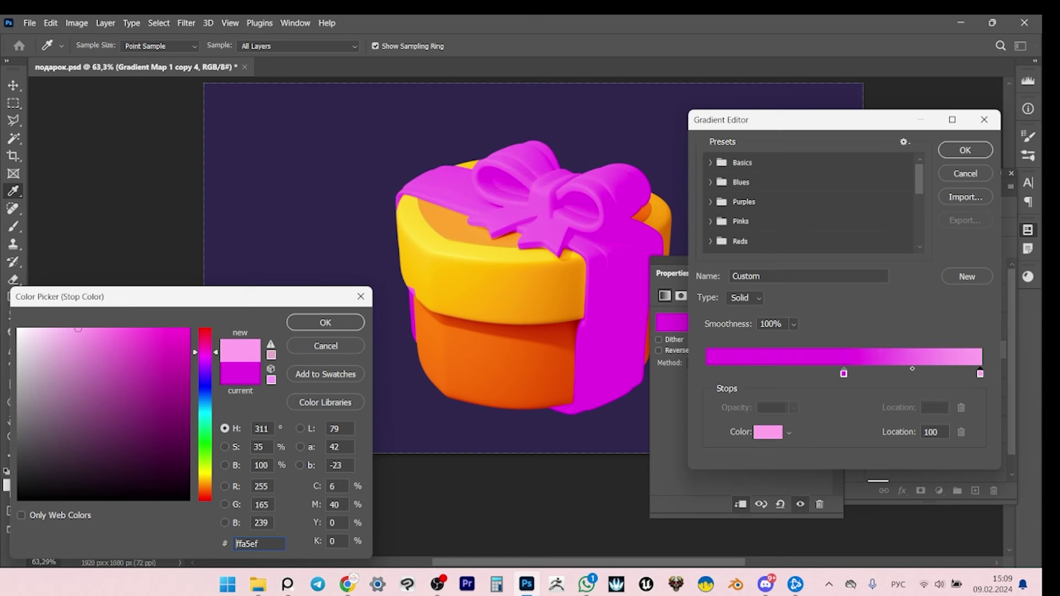
key("Return")
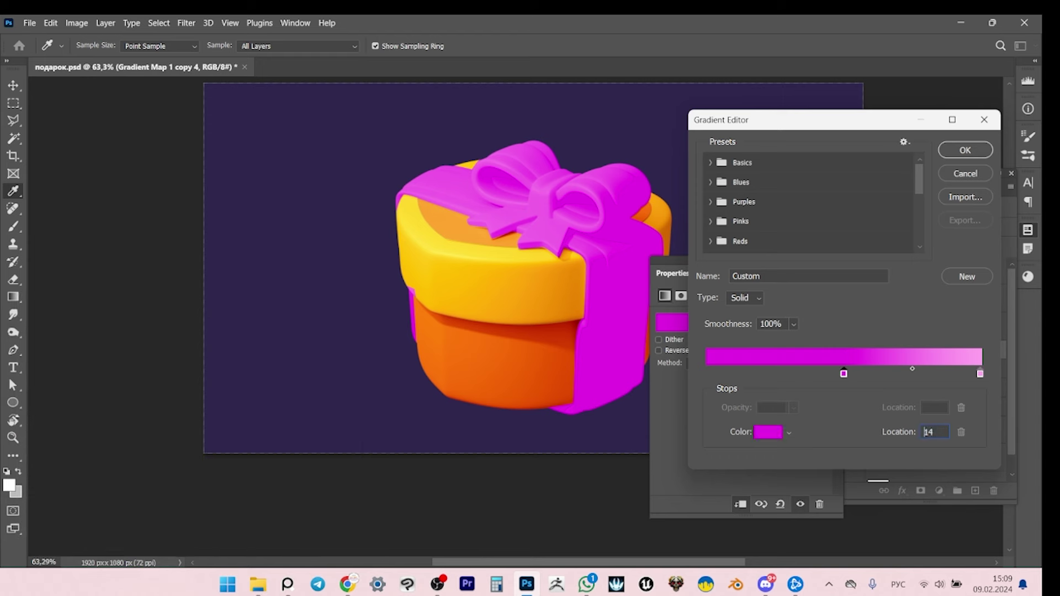
Add a stop at location 0 to the ribbon gradient and colour it a very dark purple.
left_click(707, 373)
double_click(707, 373)
type("7700e6")
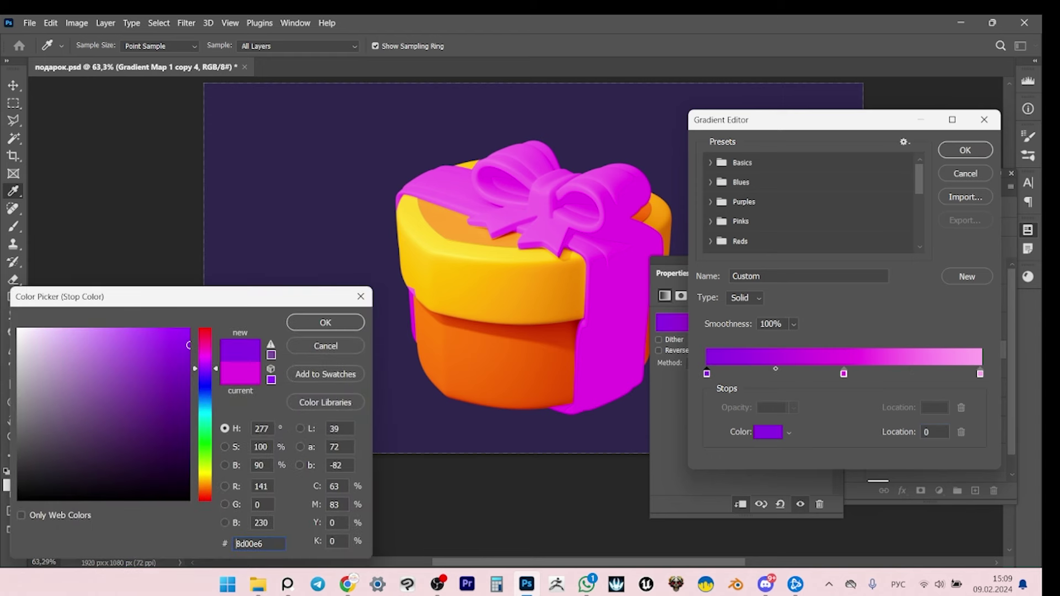
left_click(184, 438)
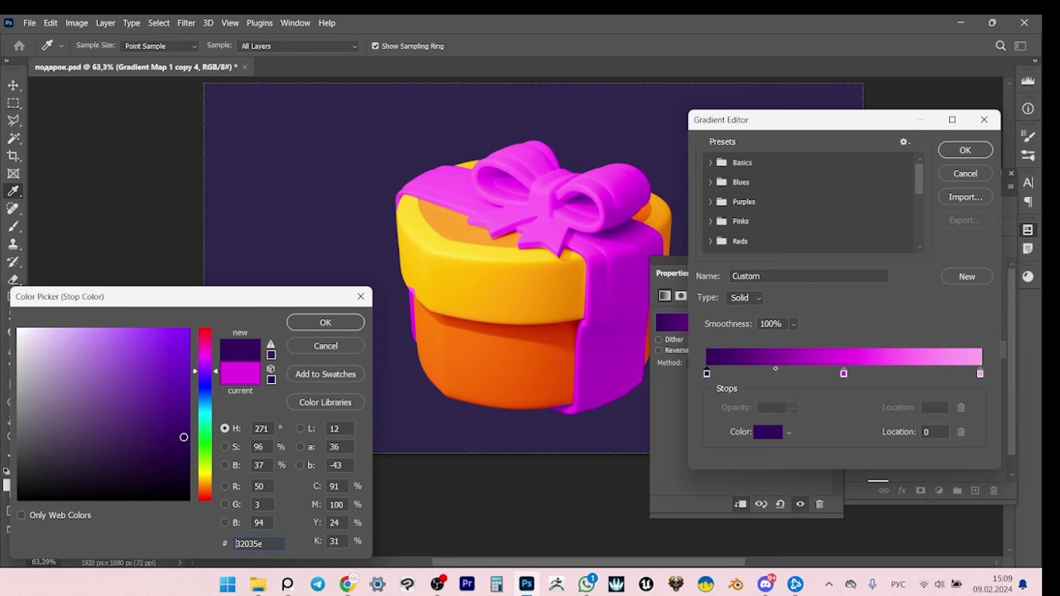
left_click_drag(184, 437, 185, 445)
key("Return")
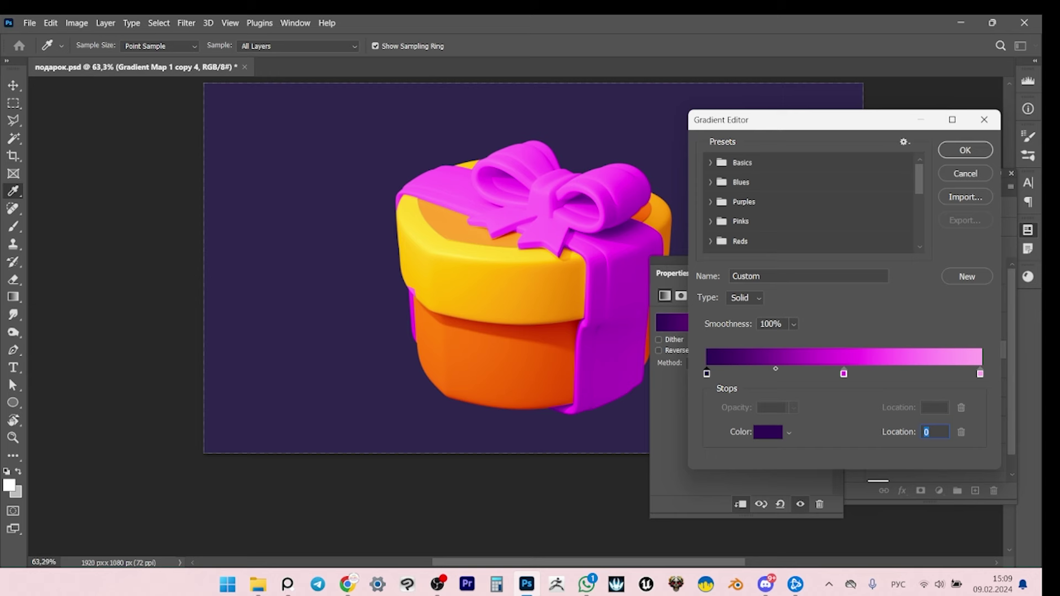
Turn on the Dot Gain 20% grayscale proof preview to check the tonal contrast between the ribbon, lid and body.
left_click_drag(768, 120, 778, 133)
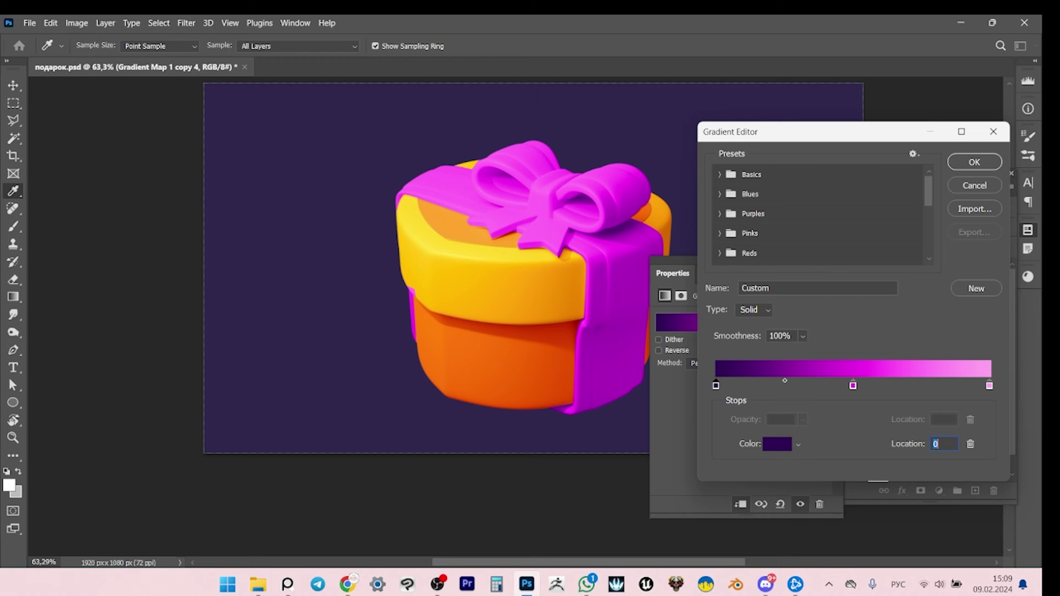
key("ctrl+y")
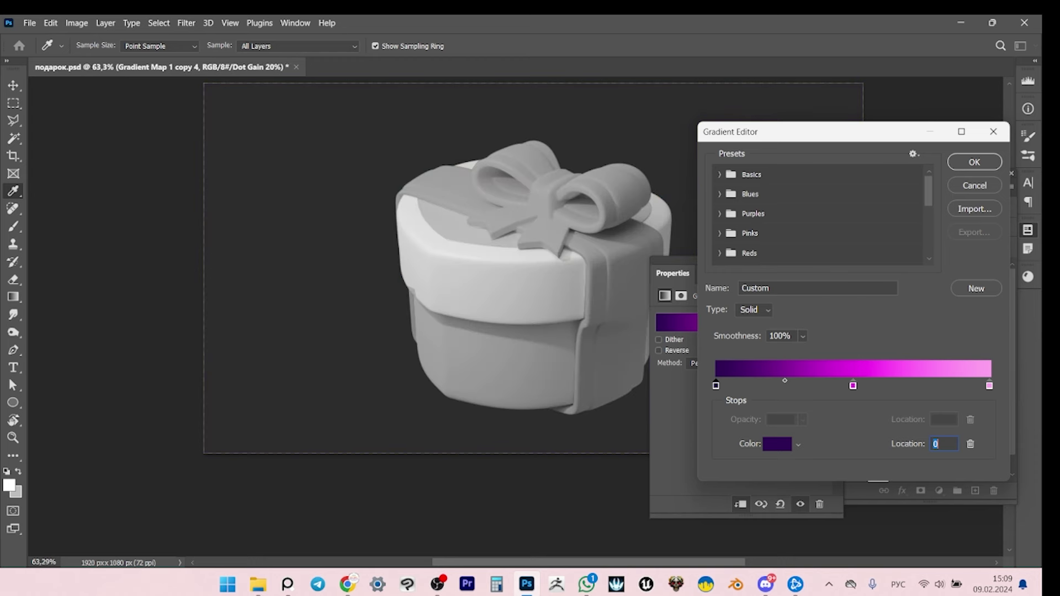
Accept the ribbon gradient and turn off the grayscale proof preview.
key("Return")
key("z")
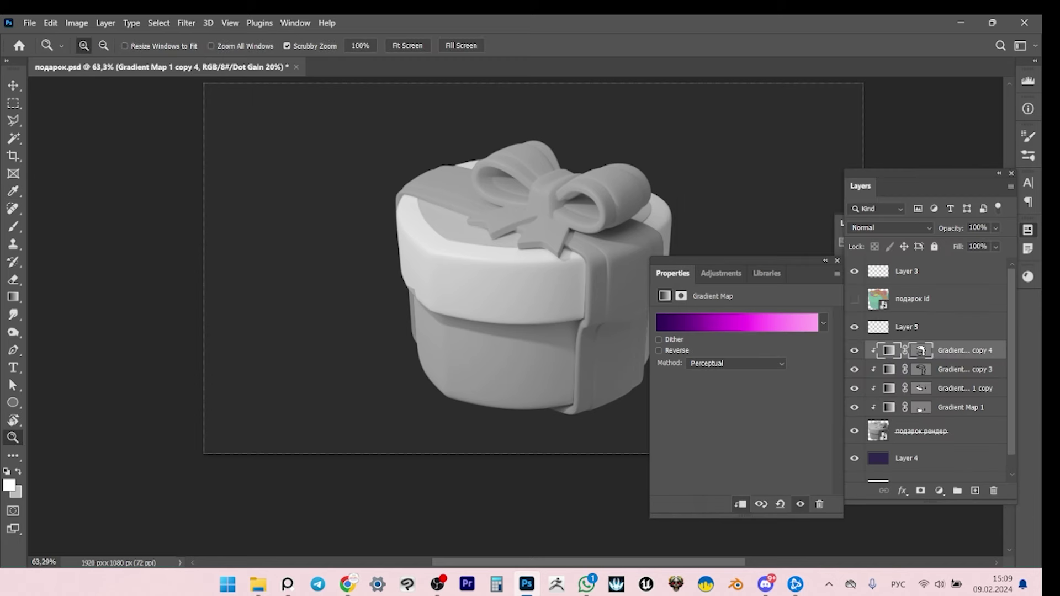
key("ctrl+y")
left_click(737, 322)
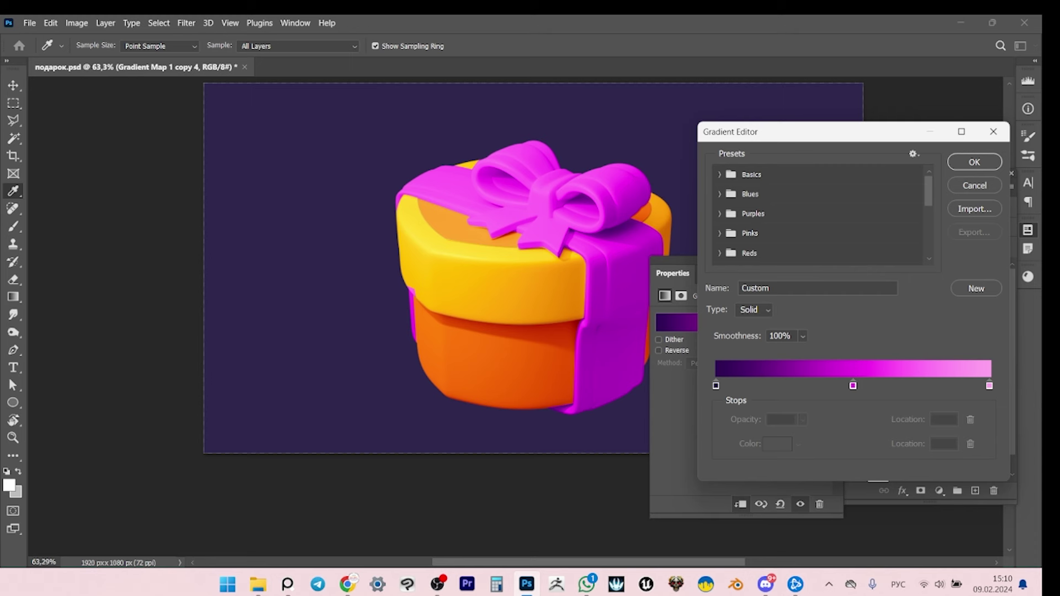
left_click(715, 385)
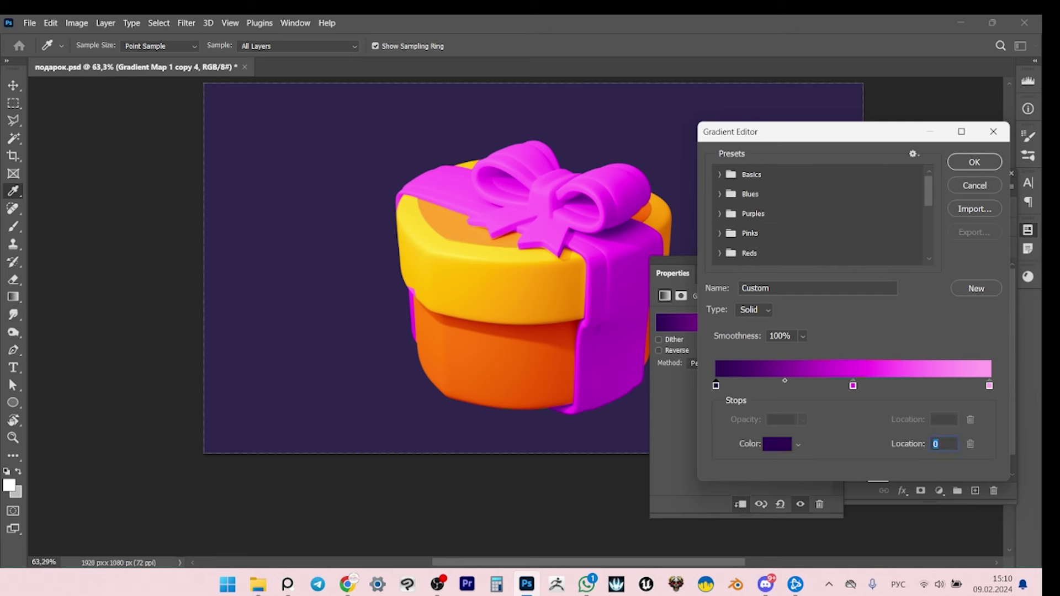
left_click(780, 385)
key("Return")
key("z")
Add a stop at location 25 to the ribbon gradient, coloured with the gradient's own intermediate purple #820098.
left_click(737, 323)
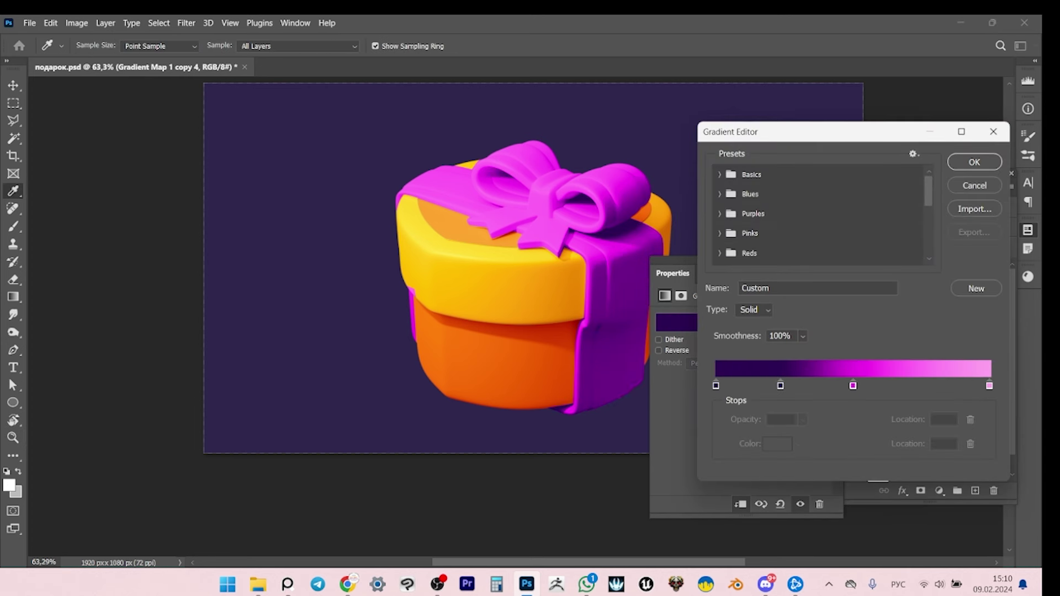
type("0")
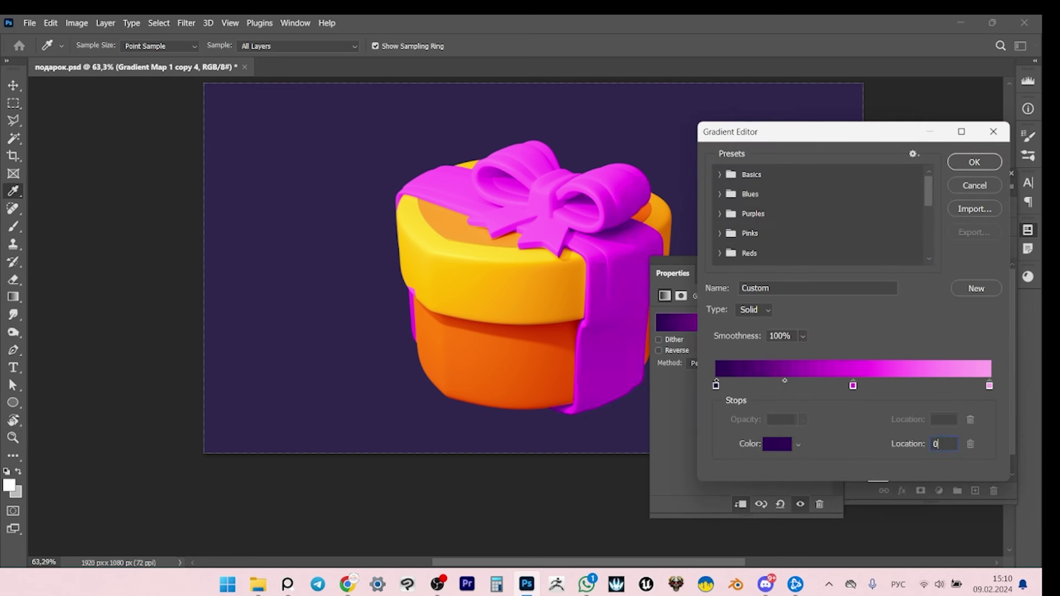
key("Return")
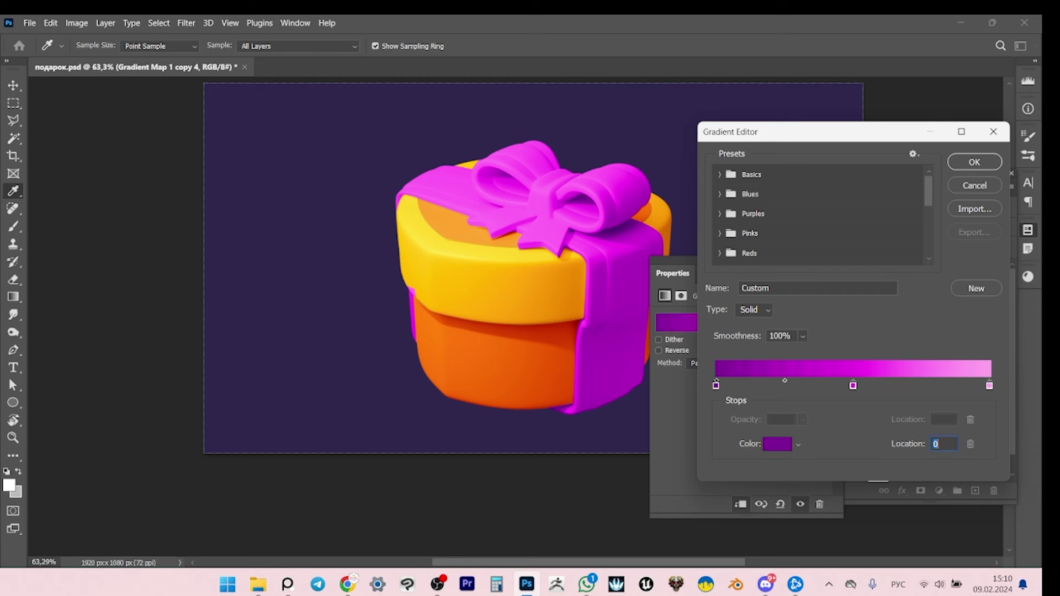
type("25")
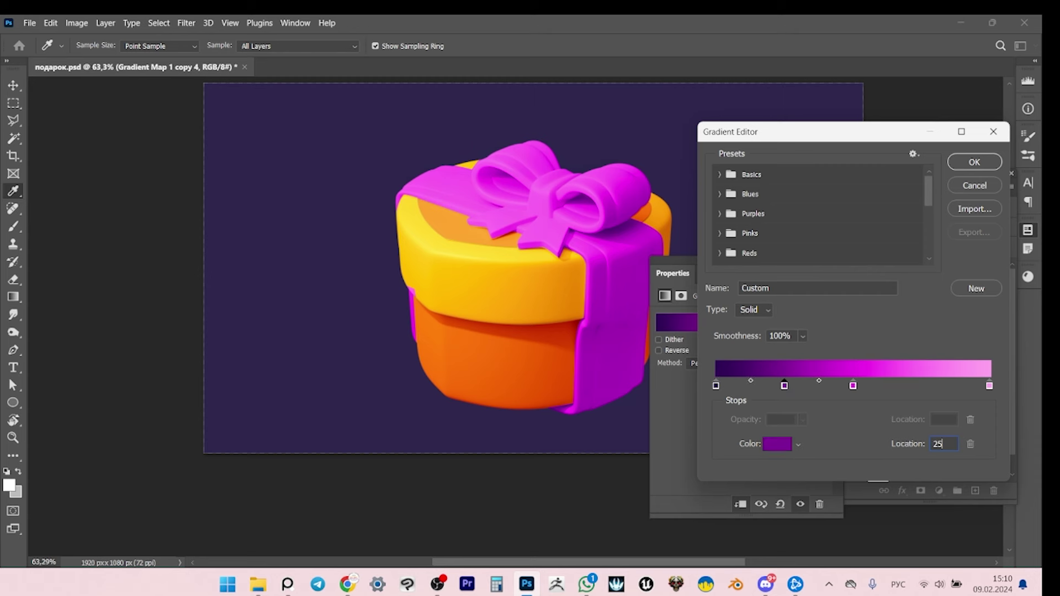
key("Return")
Add a stop at location 75 to the ribbon gradient, coloured with the gradient's own intermediate pink #f36bea.
left_click(853, 386)
left_click(911, 385)
type("50")
key("Return")
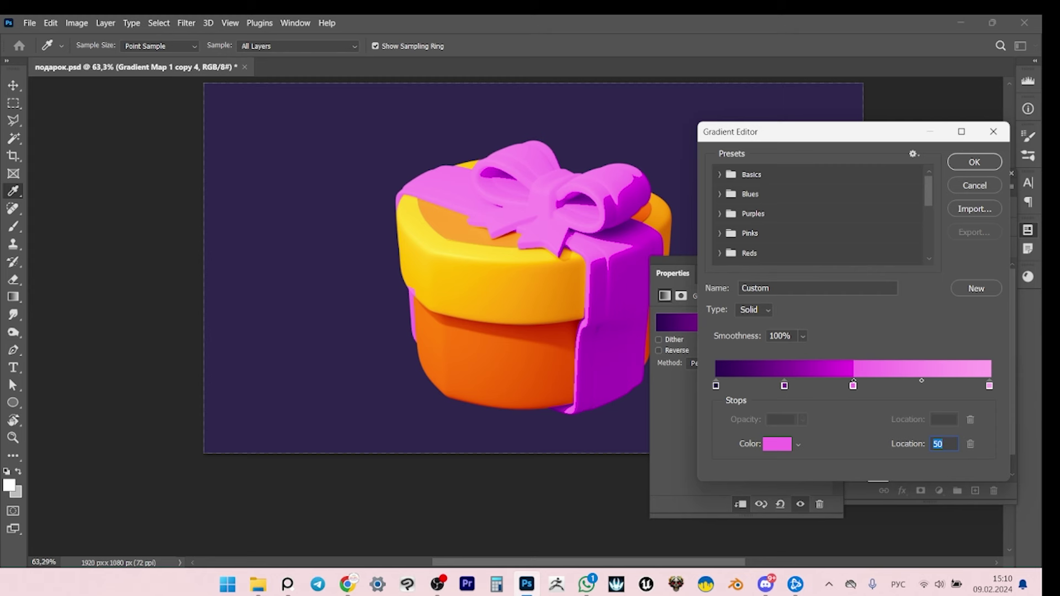
type("75")
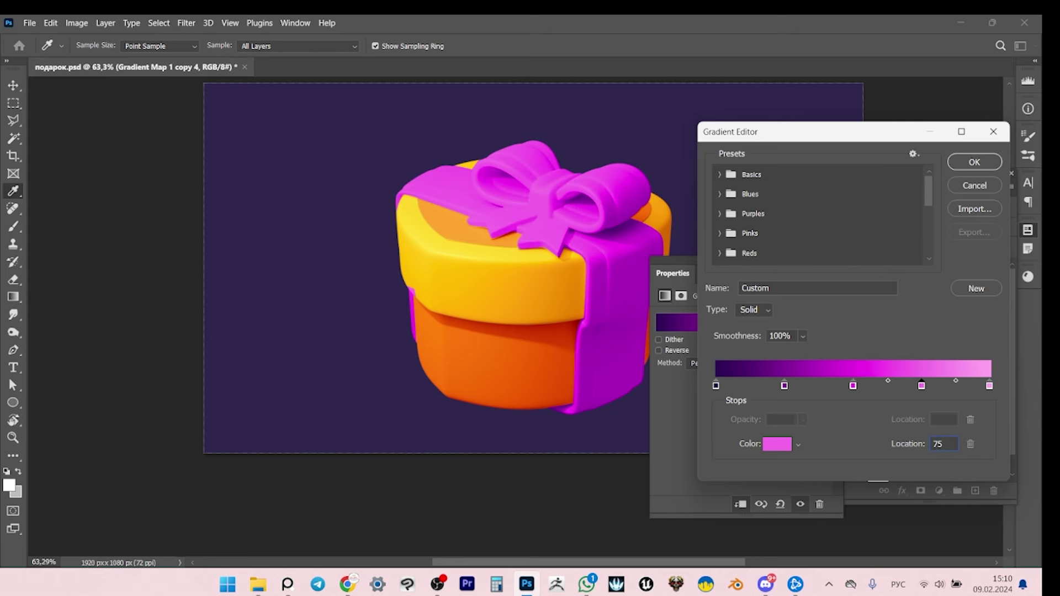
Set the hue of the magenta gradient stop at location 50 to 300.
double_click(784, 385)
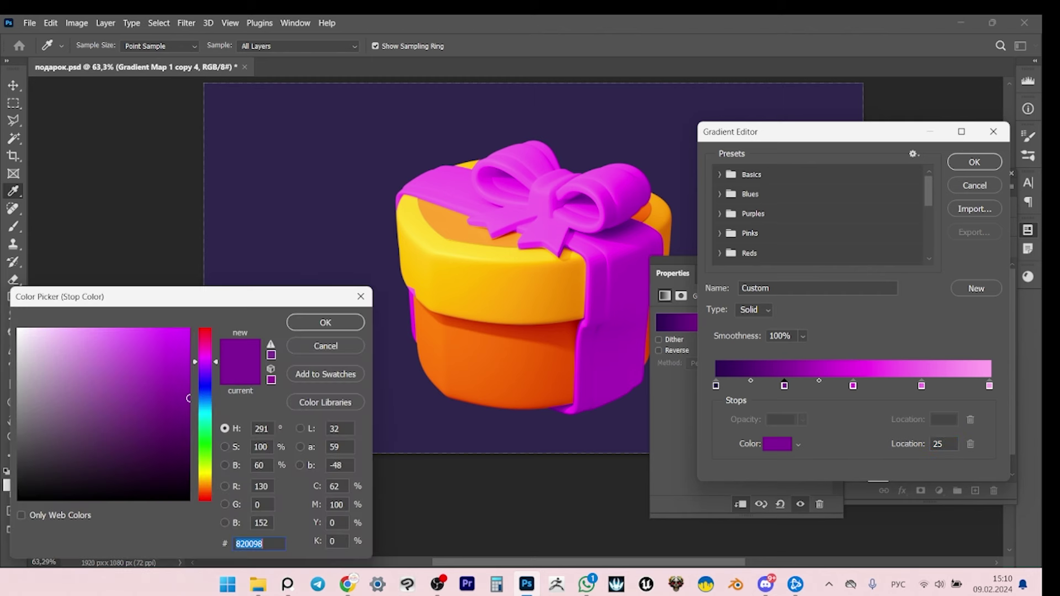
key("Return")
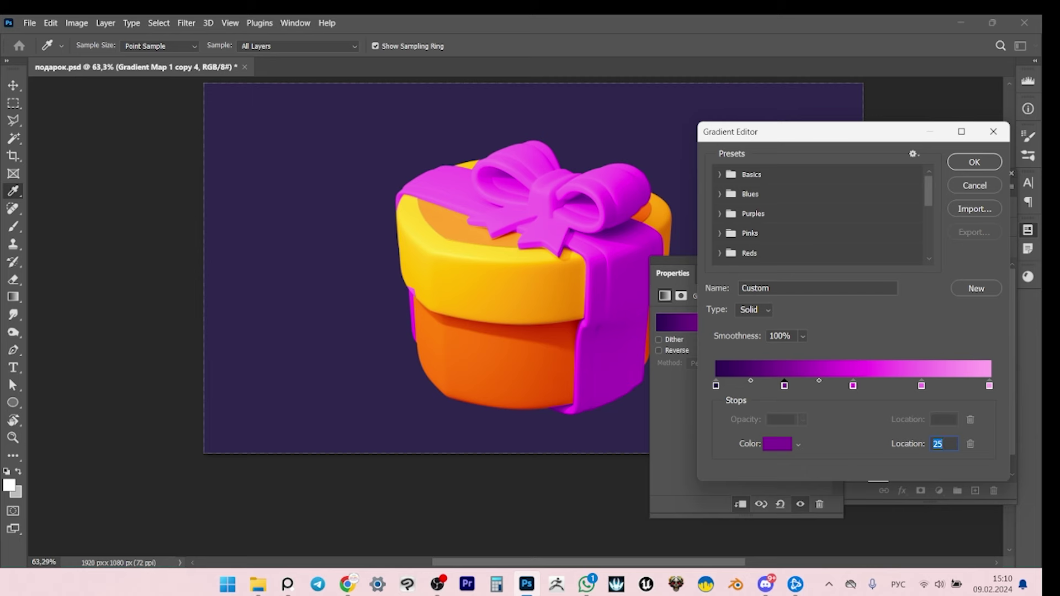
double_click(853, 385)
key("Tab")
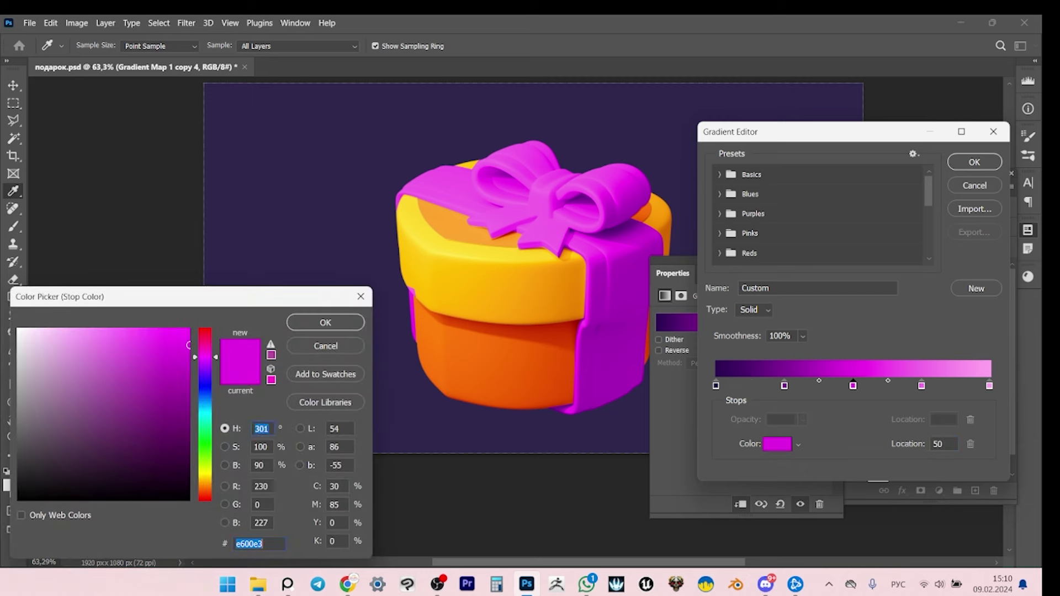
type("300")
key("Return")
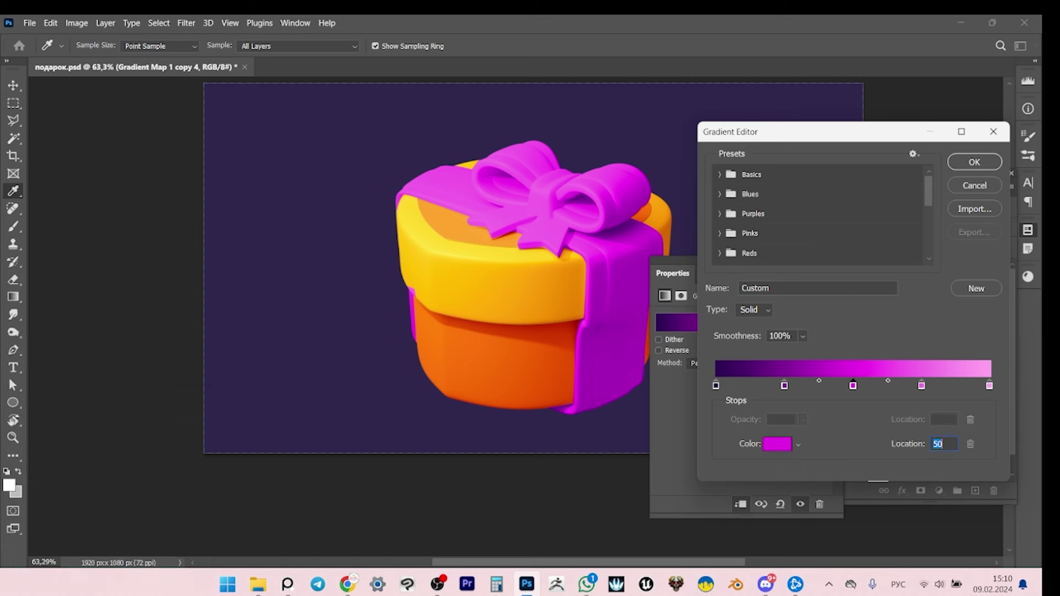
Set the gradient stop at location 25 to hue 295, saturation 100 and brightness 60.
double_click(784, 385)
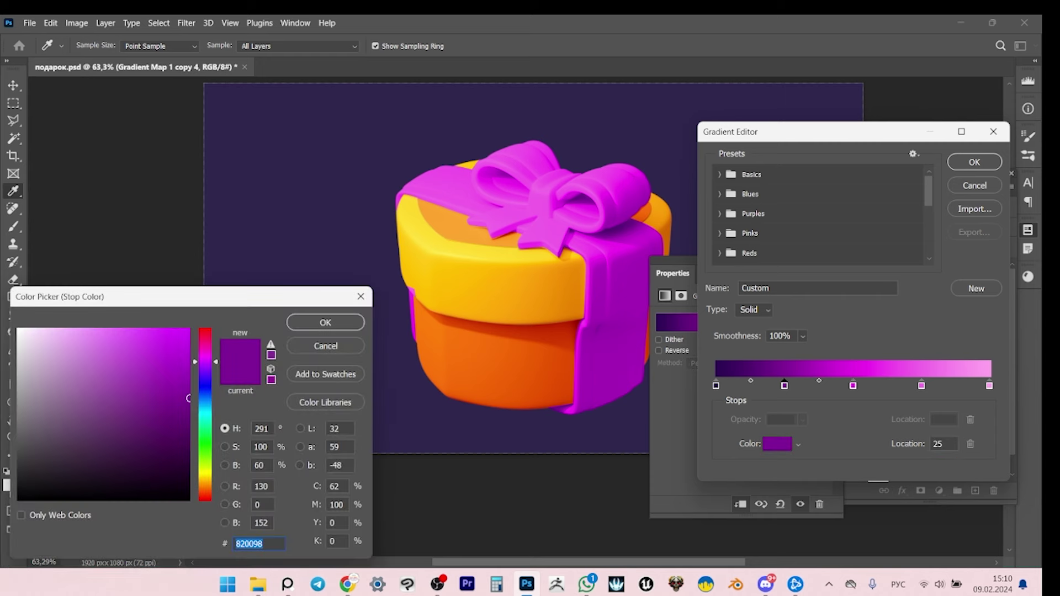
key("Tab")
type("285")
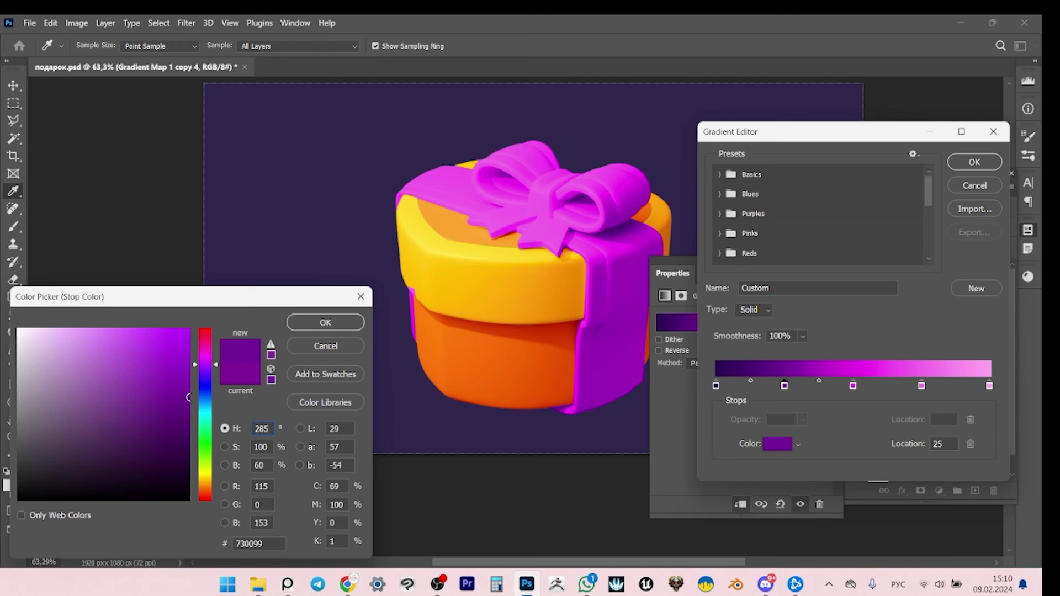
key("ctrl+a")
type("295")
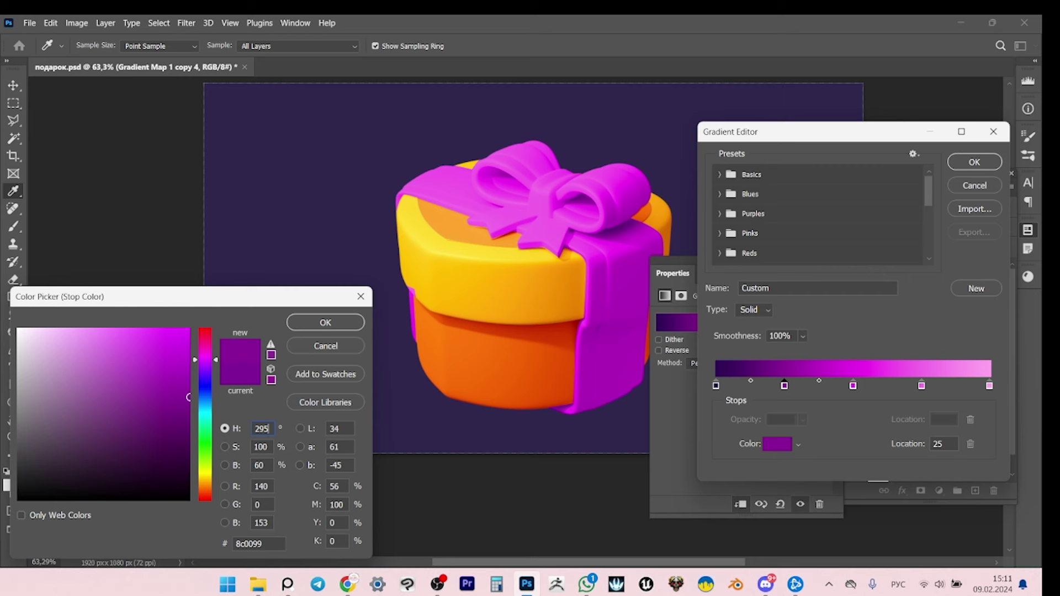
left_click(188, 400)
left_click(179, 415)
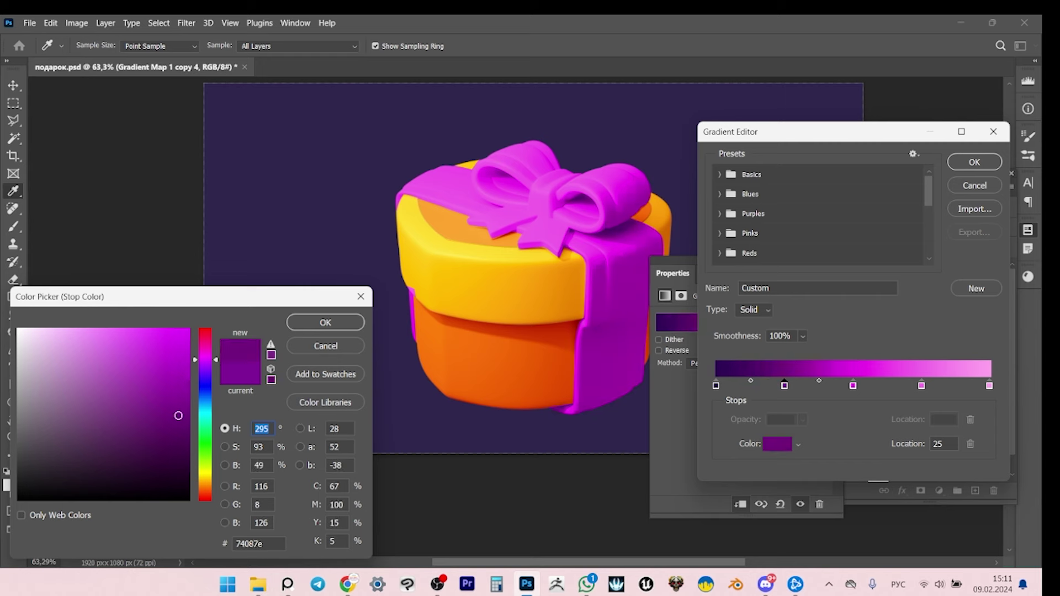
left_click(259, 465)
type("60")
left_click(258, 447)
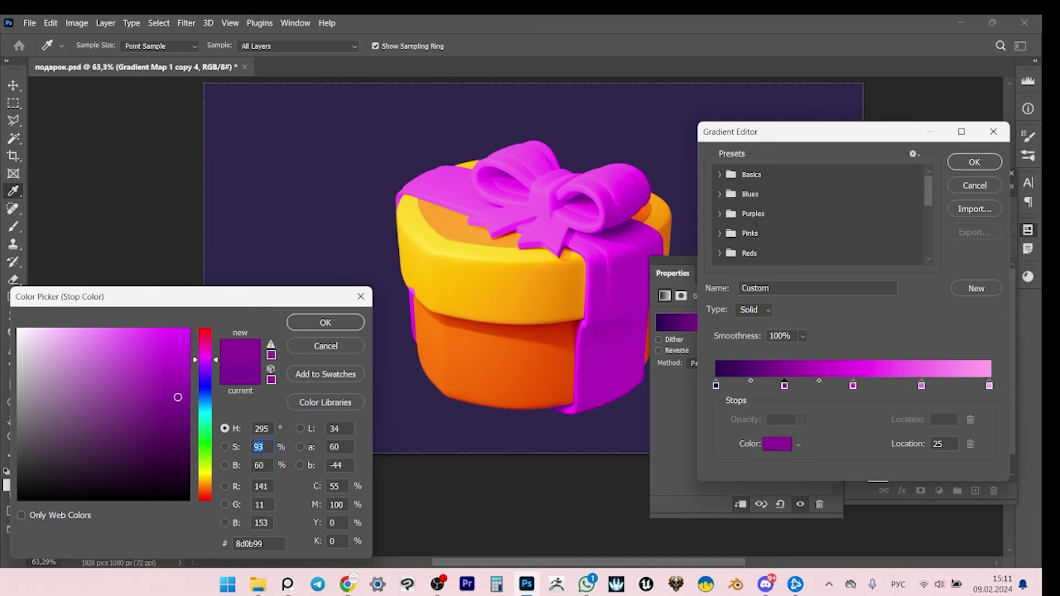
type("100")
key("Return")
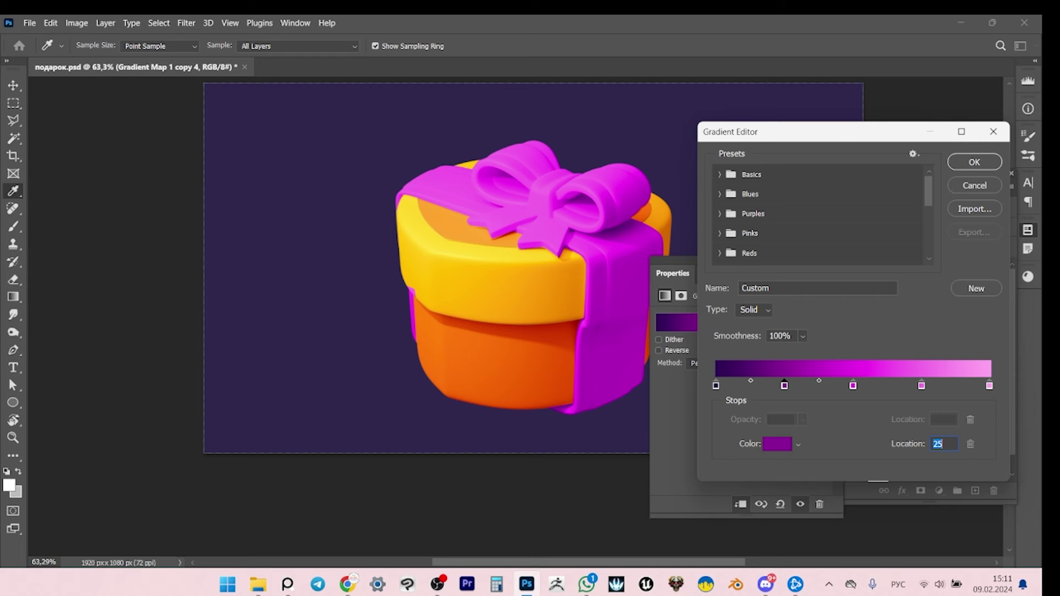
double_click(716, 385)
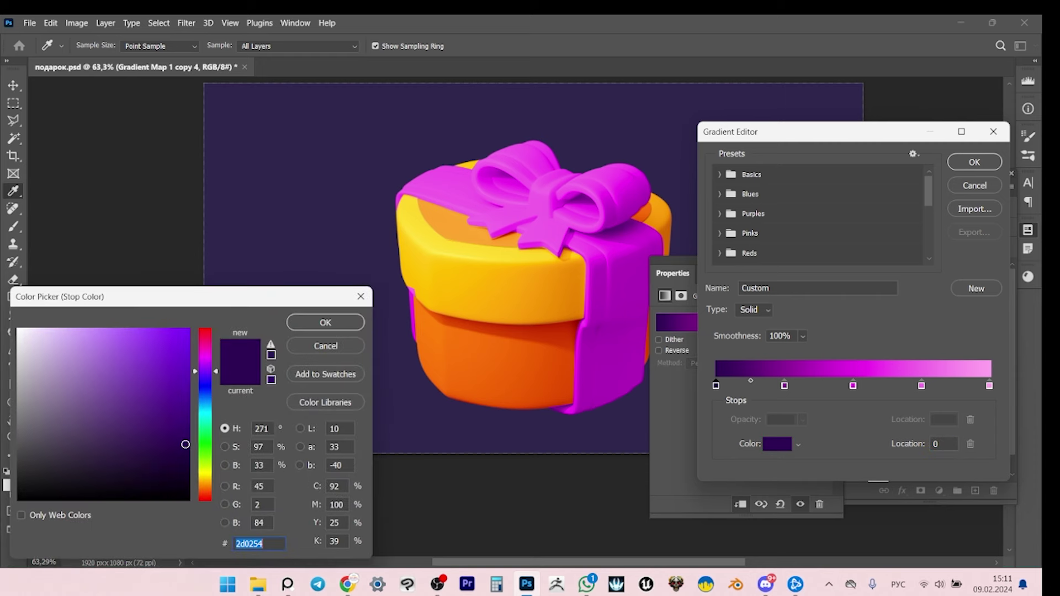
type("2b044f")
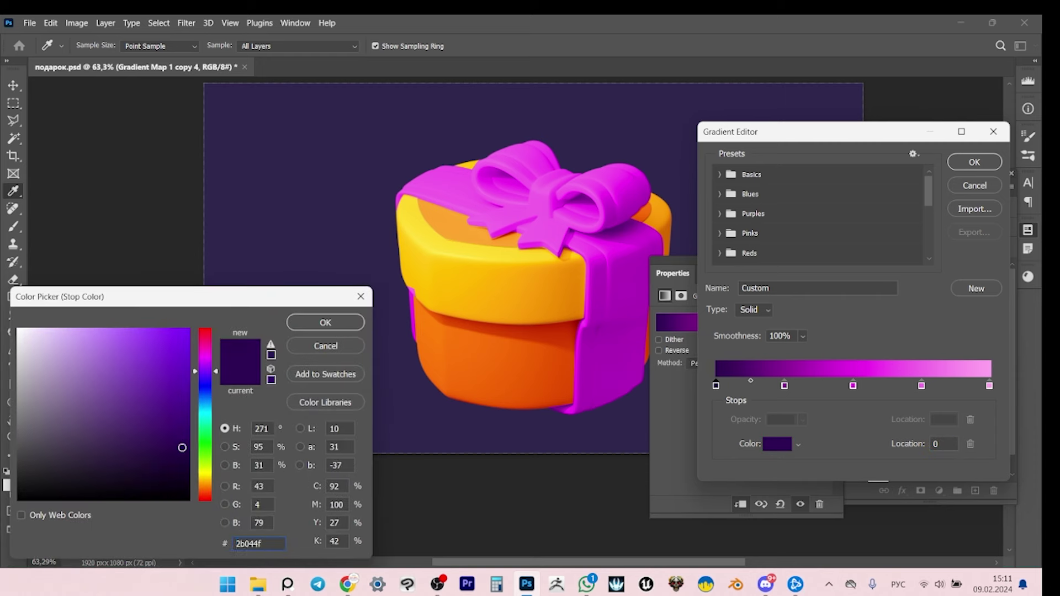
type("20003e")
key("Escape")
Set the dark purple gradient stop at location 0 to hue 270, saturation 100 and brightness 35.
key("Return")
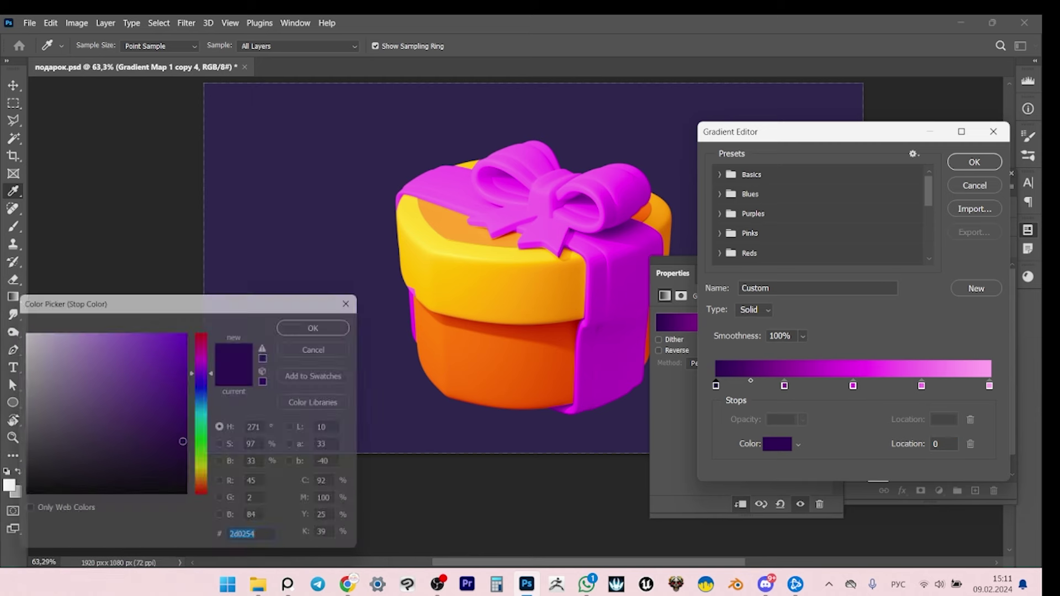
type("28")
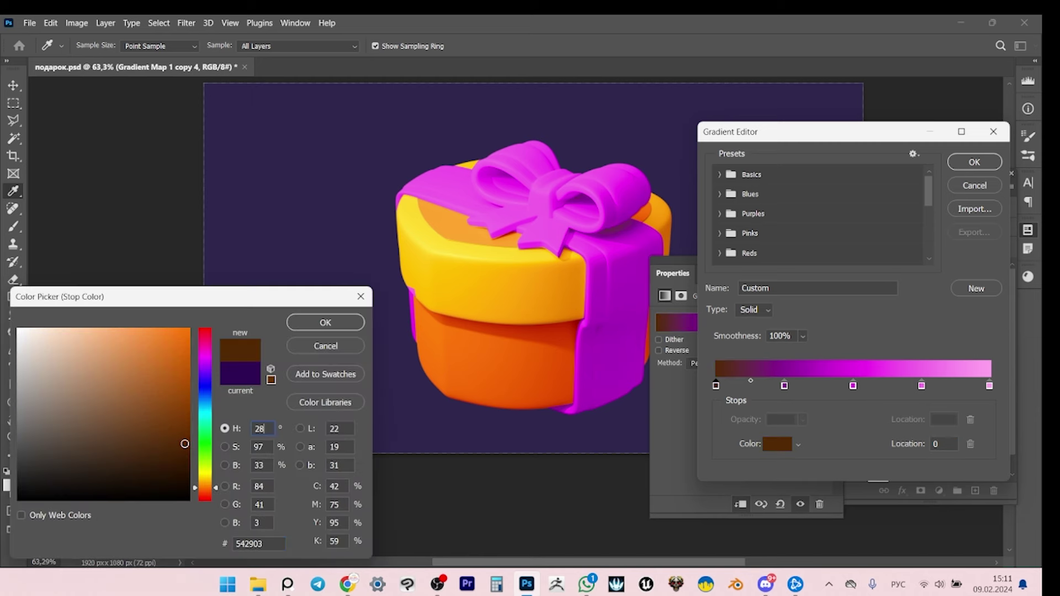
key("BackSpace")
type("70")
key("Tab")
type("2")
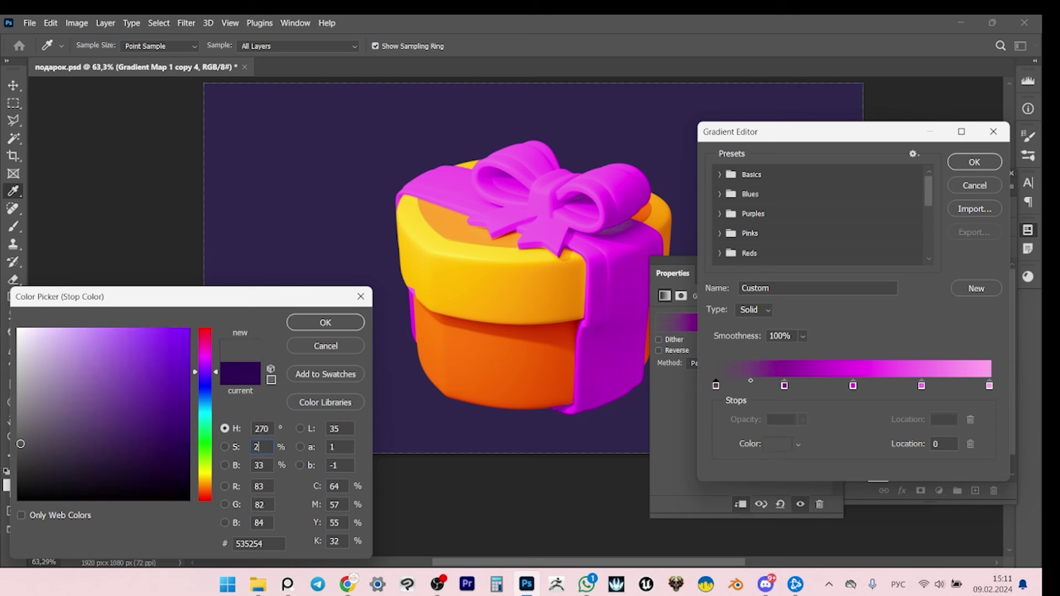
key("BackSpace")
type("100")
key("Tab")
type("35")
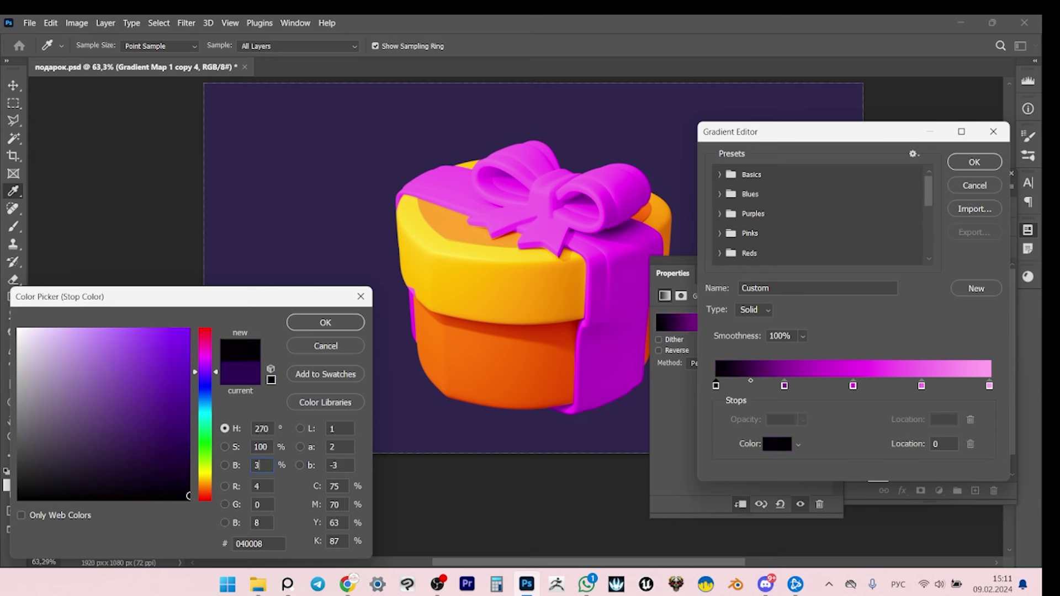
key("Return")
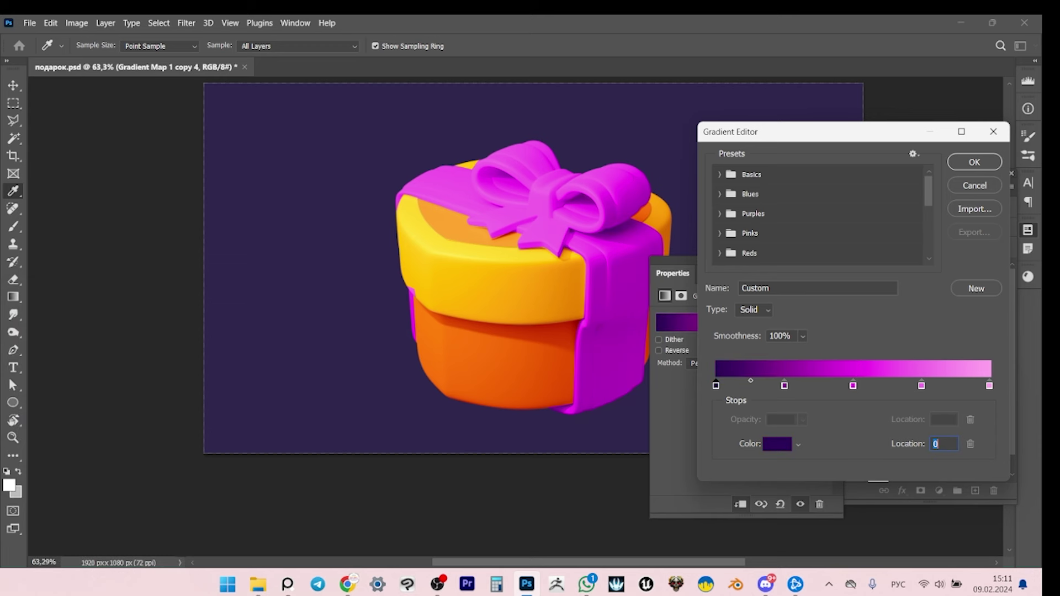
left_click(921, 385)
left_click(777, 444)
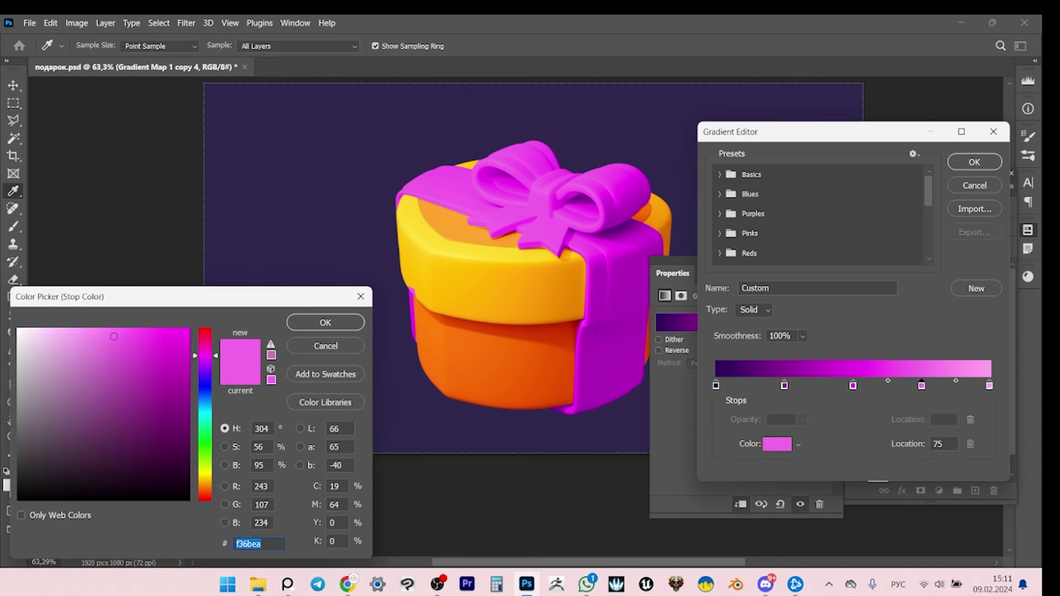
left_click(261, 429)
type("310")
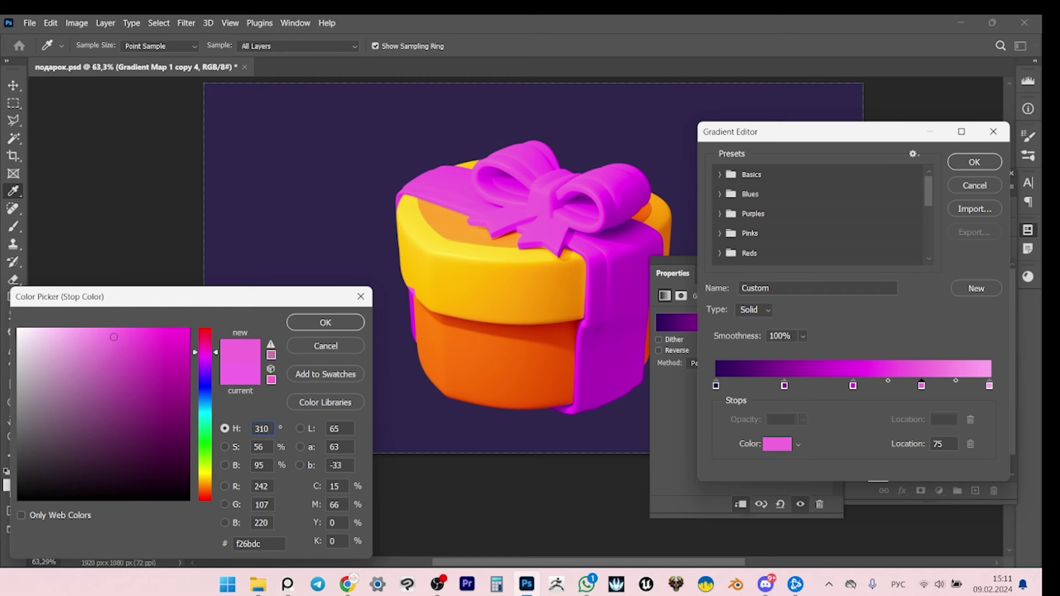
key("Tab")
left_click(86, 331)
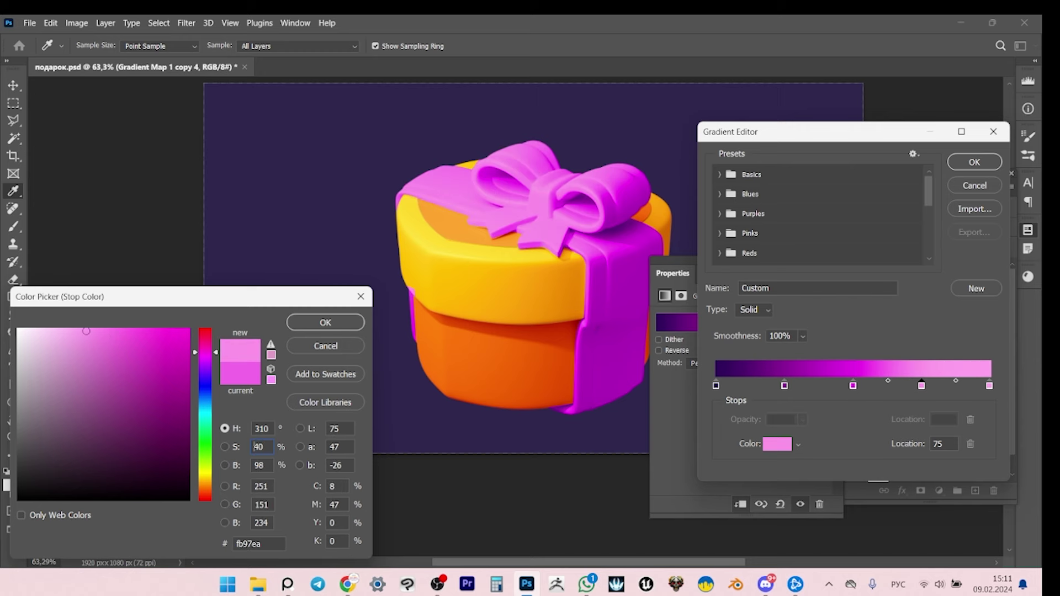
left_click(122, 339)
left_click(92, 329)
left_click(325, 345)
left_click(777, 444)
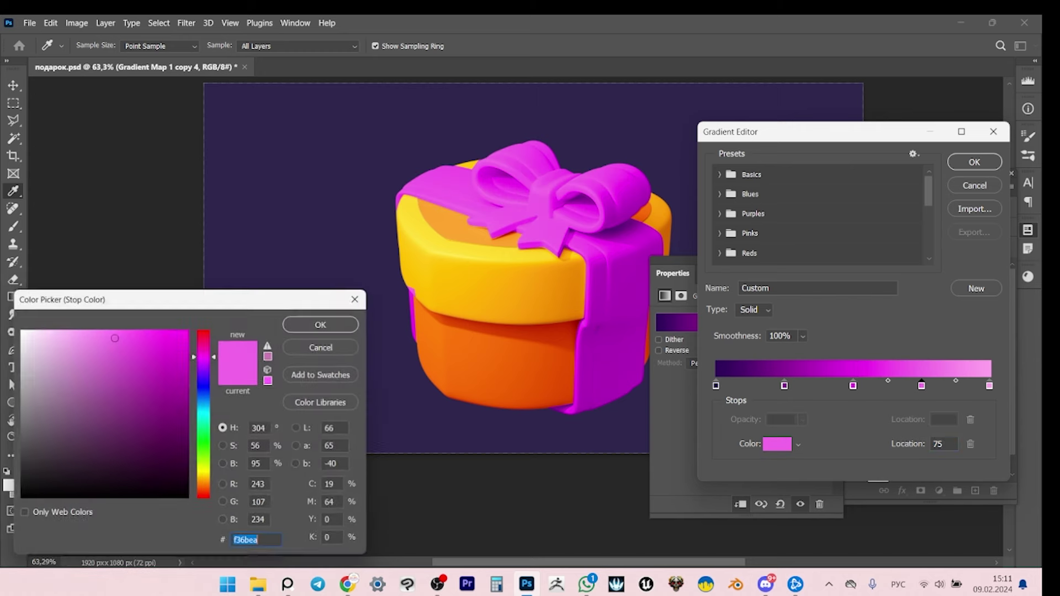
left_click(110, 329)
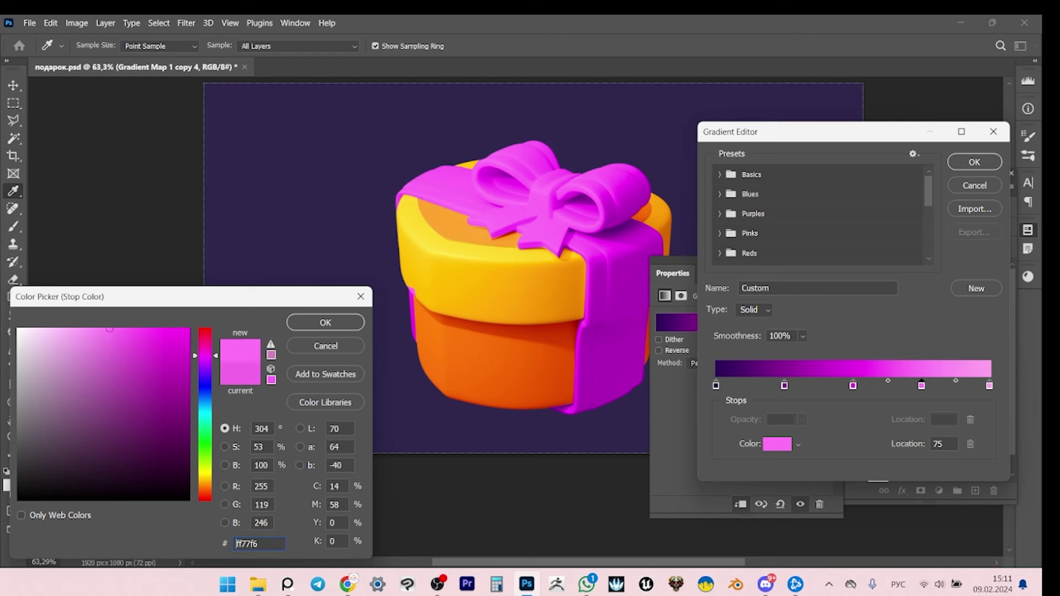
mouse_move(110, 329)
left_mouse_down()
mouse_move(127, 343)
mouse_move(113, 329)
left_mouse_up()
key("Return")
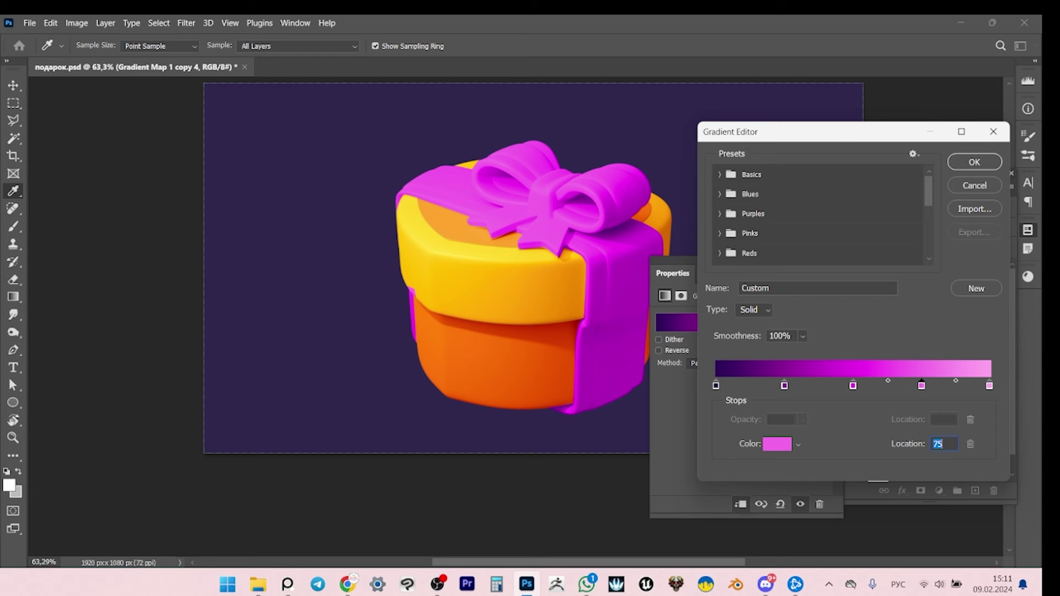
Open the colour of the gradient stop at location 75 to edit its brightness.
left_click(776, 444)
left_click(259, 465)
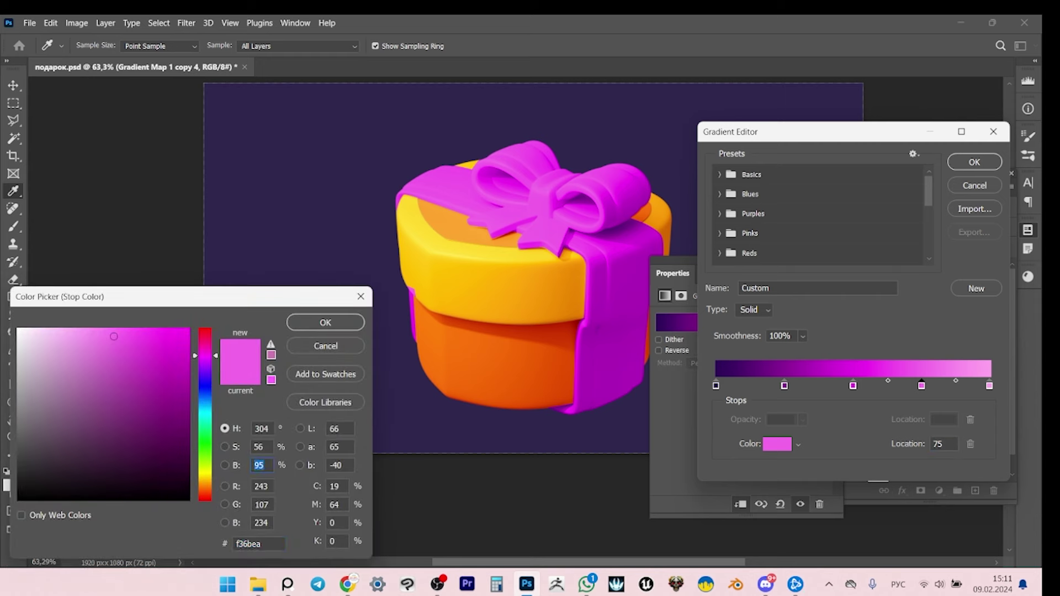
Set the gradient stop at location 75 to hue 305, saturation 55 and brightness 100.
type("100")
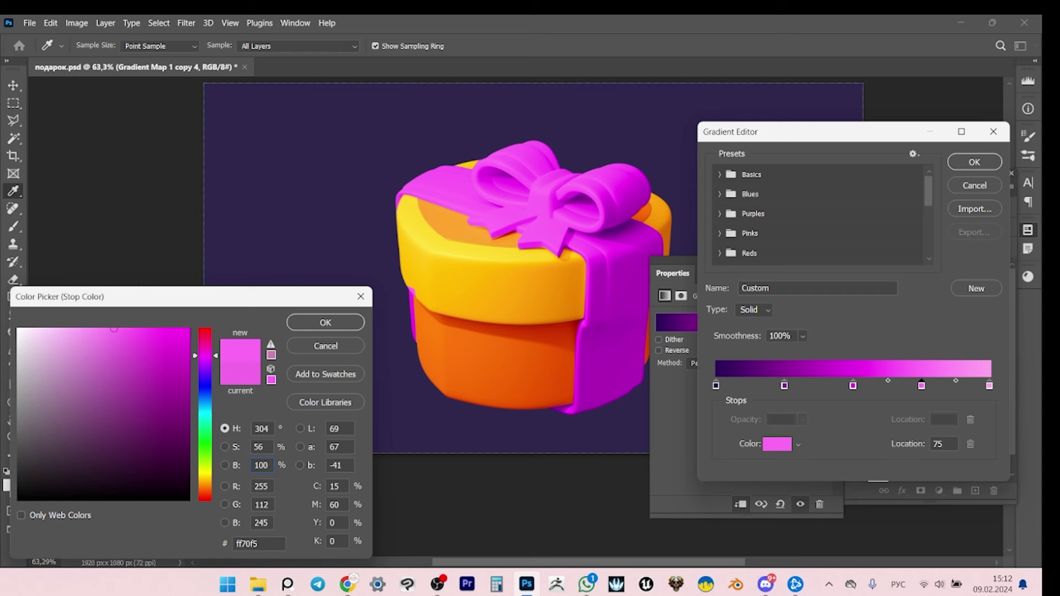
left_click(261, 428)
type("305")
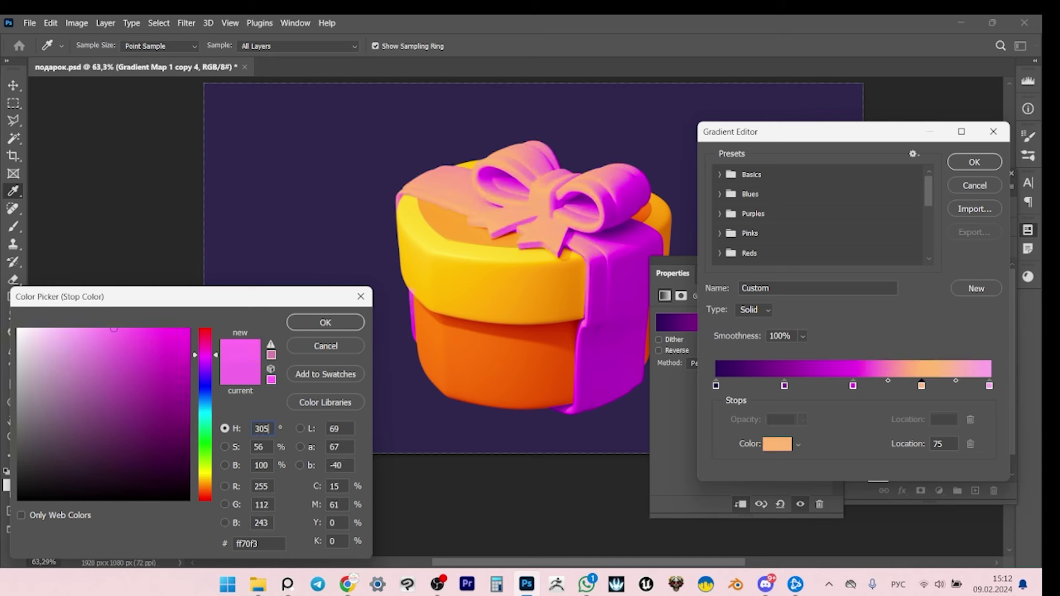
key("Tab")
type("55")
key("Return")
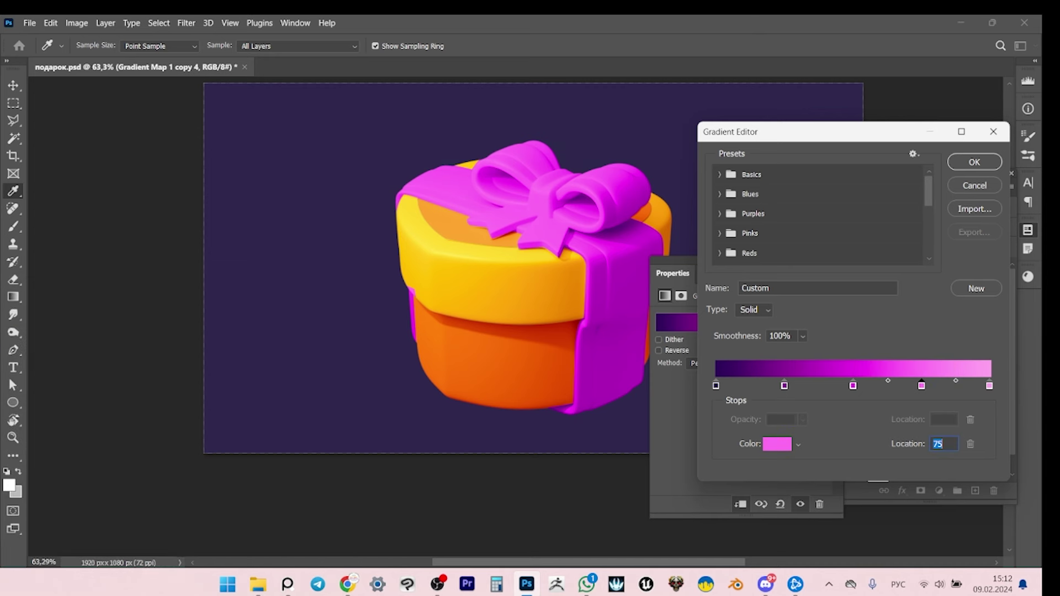
Set the gradient's end stop at location 100 to hue 315 and accept the edited ribbon gradient.
double_click(989, 385)
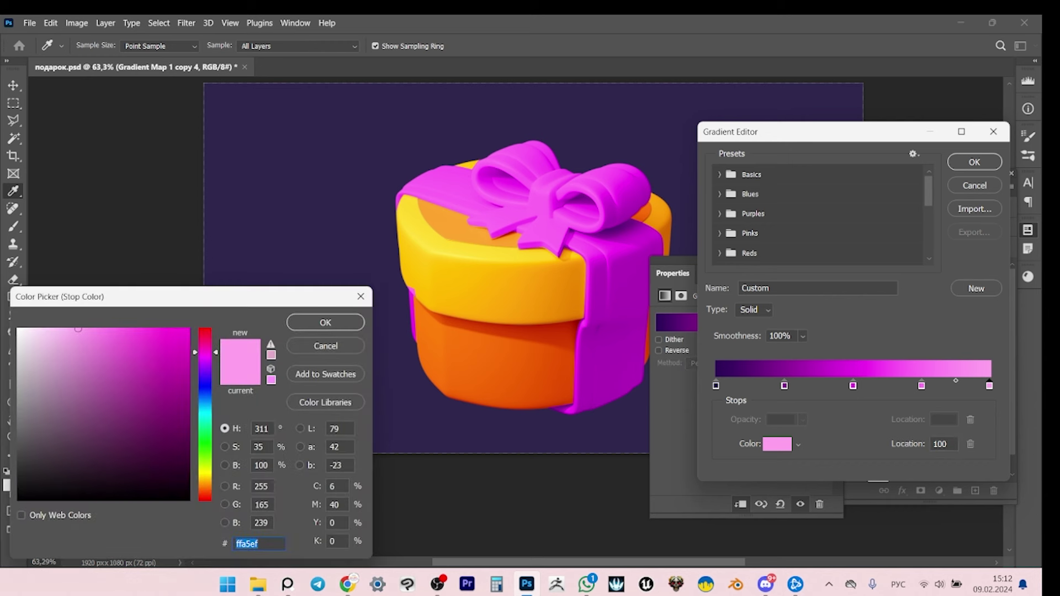
key("Tab")
type("315")
key("Tab")
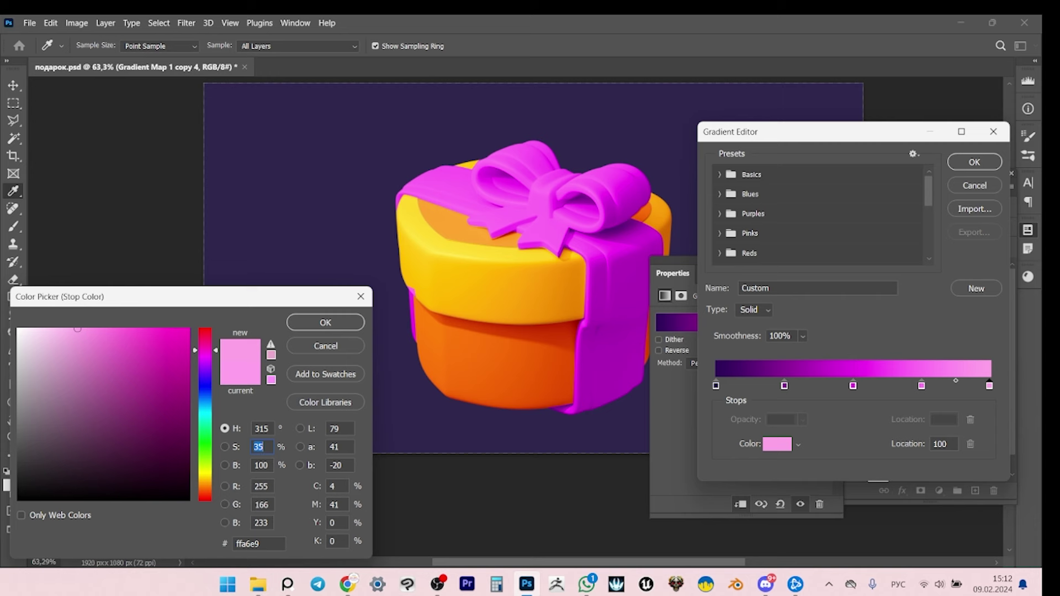
key("Return")
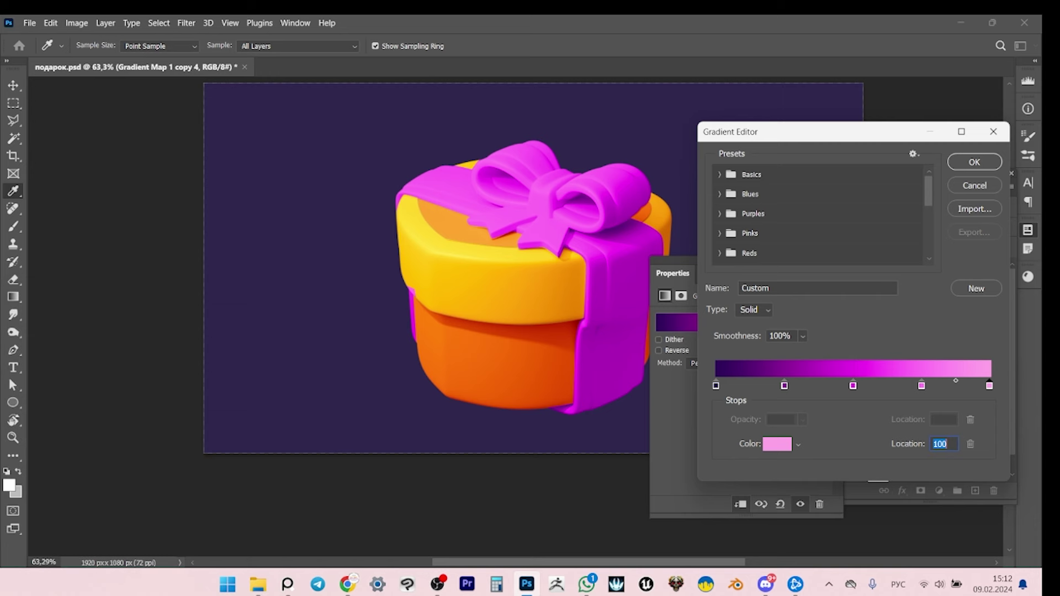
key("Return")
Compare the ribbon with and without Gradient Map 1 copy 4, and leave that layer hidden.
key("z")
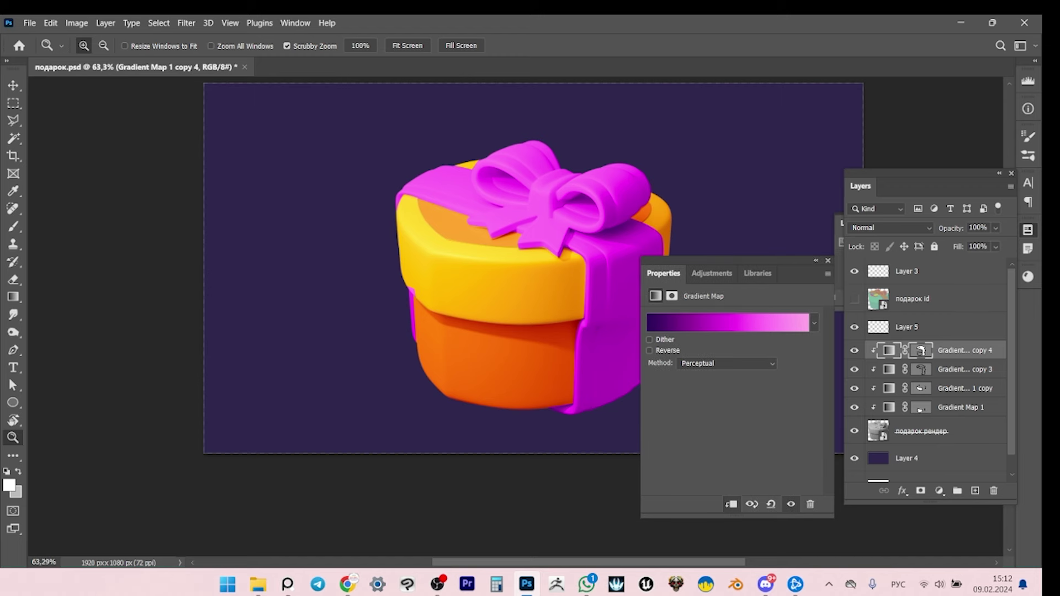
scroll(533, 297, "up", 3)
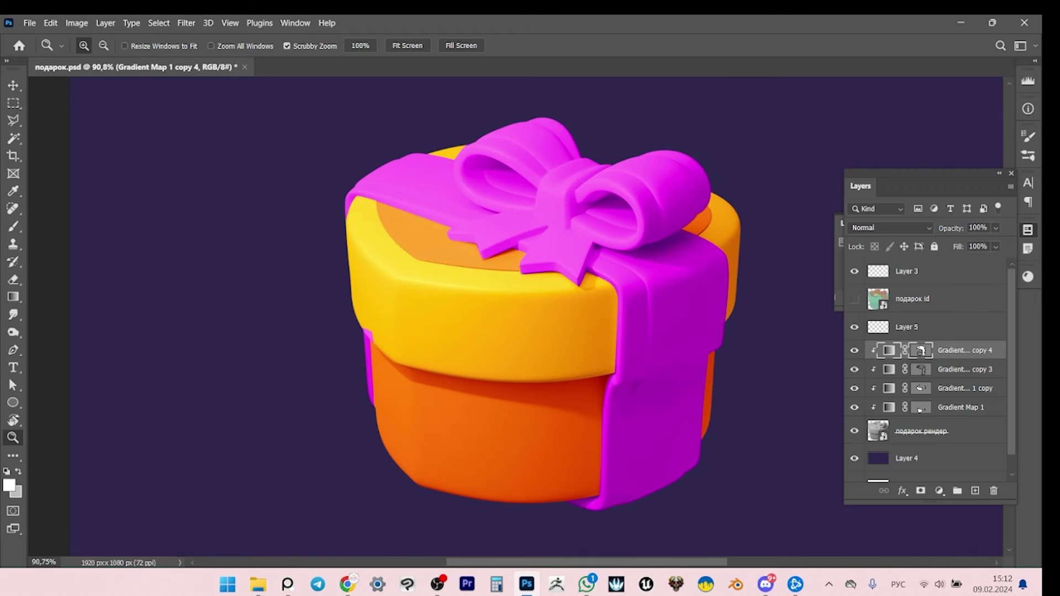
scroll(534, 297, "up", 3)
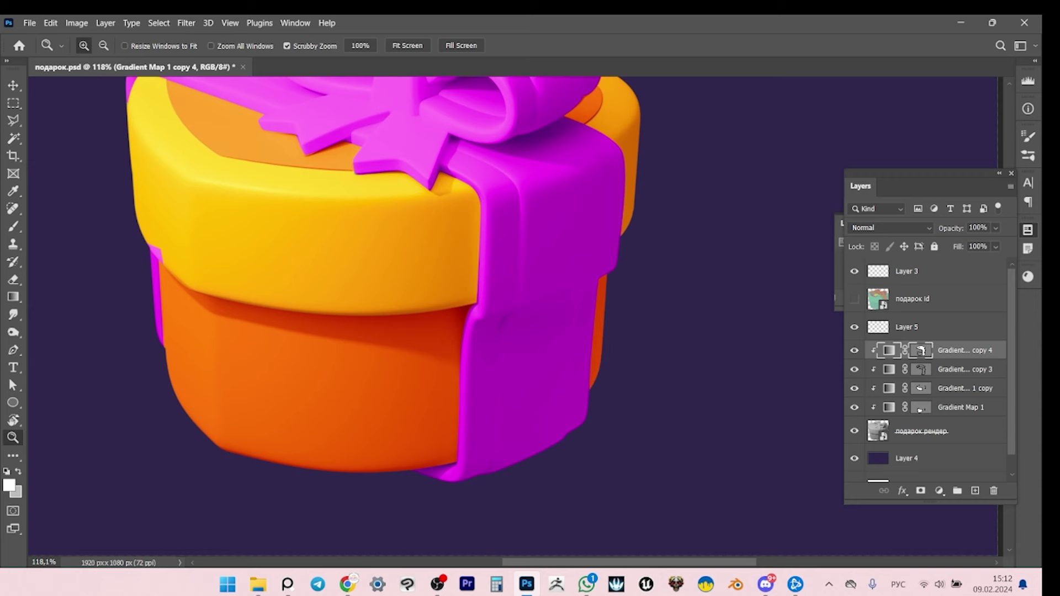
key("ctrl+comma")
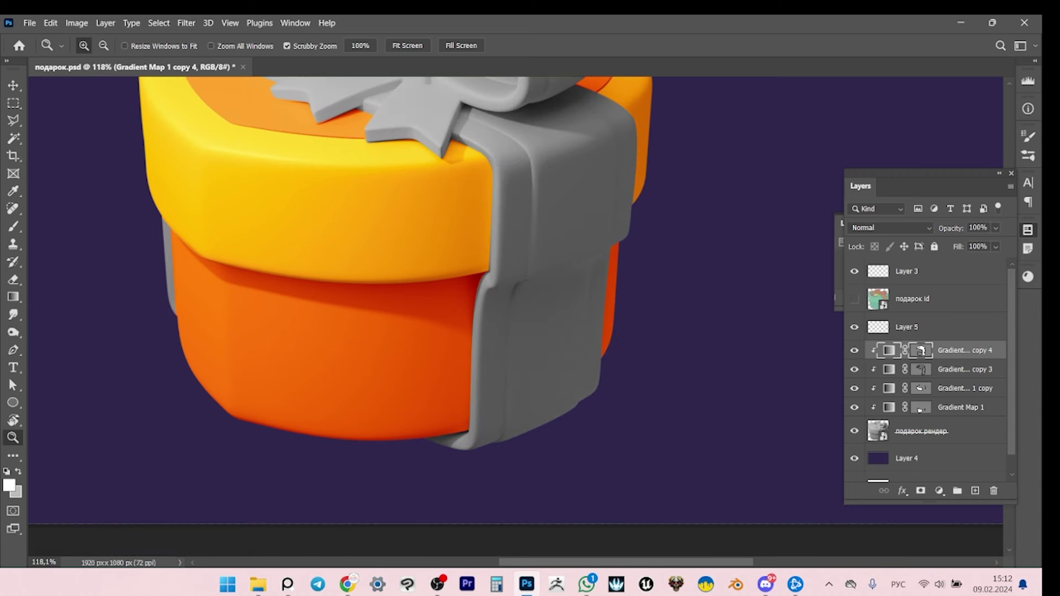
key("ctrl+comma")
scroll(515, 318, "up", 3)
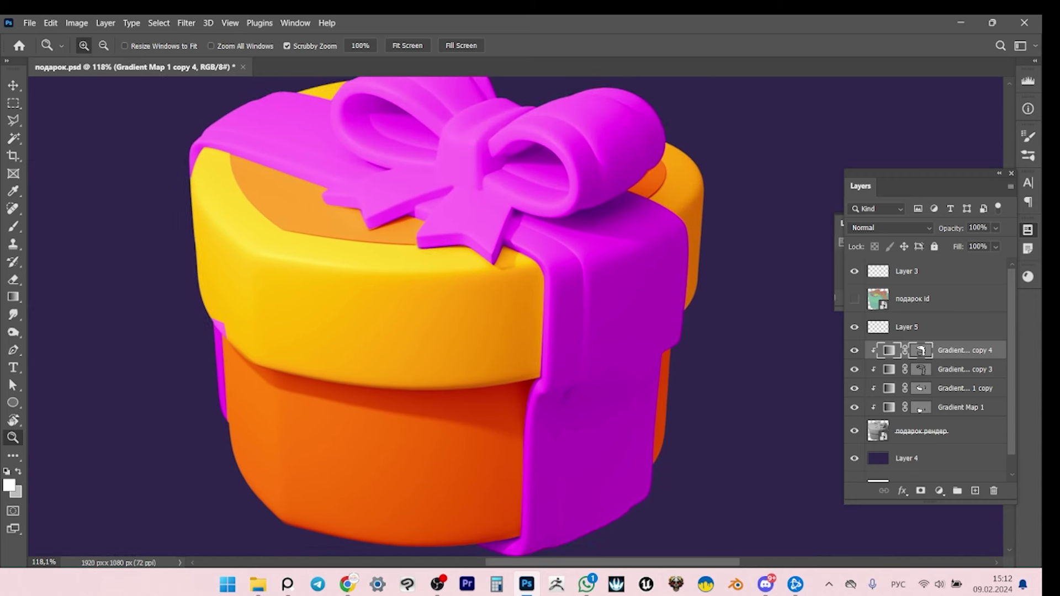
key("ctrl+comma")
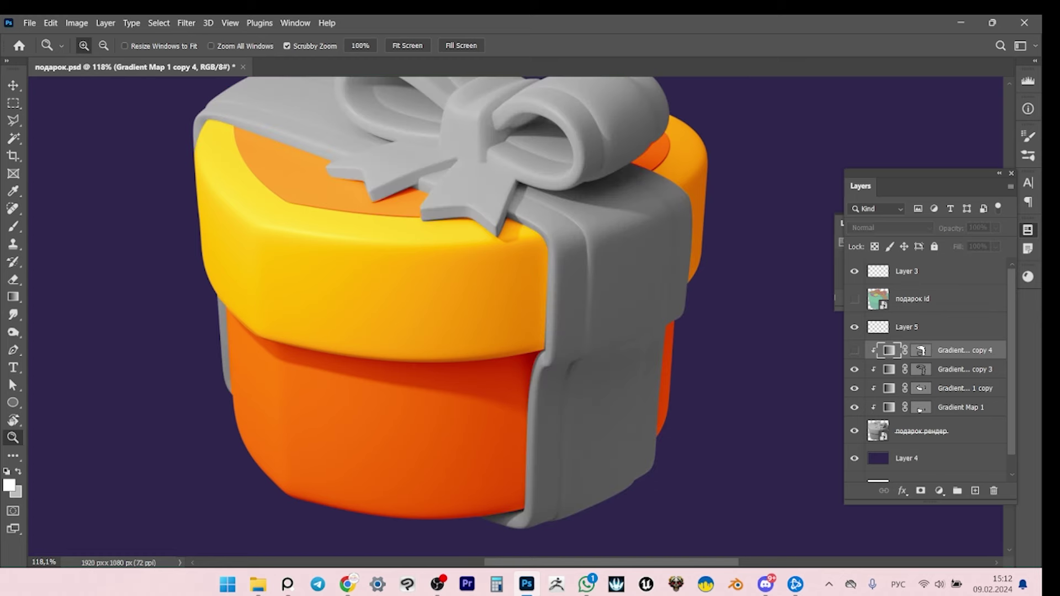
scroll(452, 210, "down", 2)
Trace a closed Pen path around the raised middle band of the ribbon on the far side of the lid.
key("p")
scroll(232, 78, "up", 5)
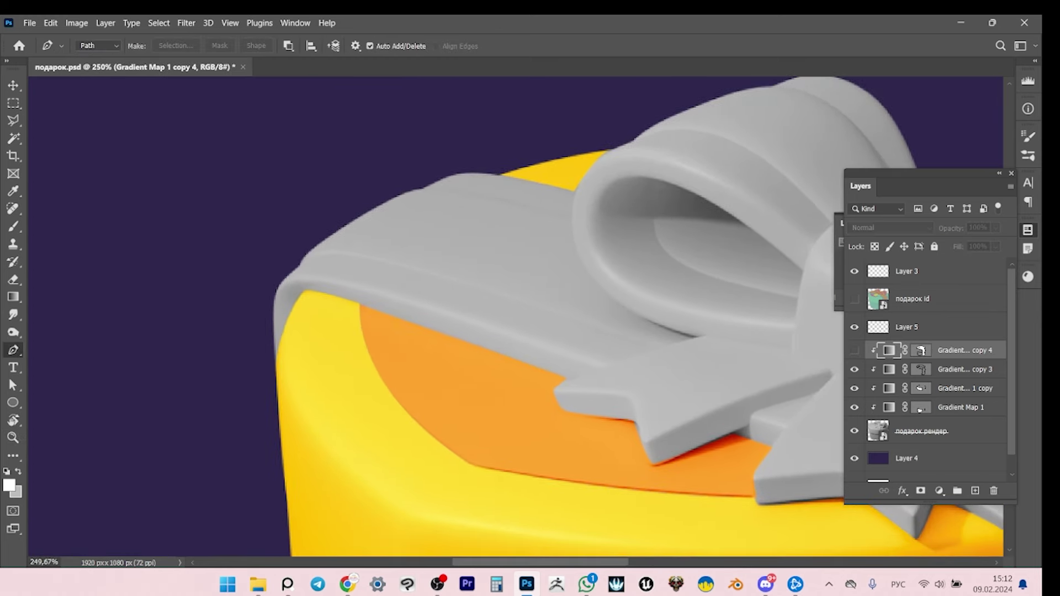
left_click_drag(273, 266, 367, 256)
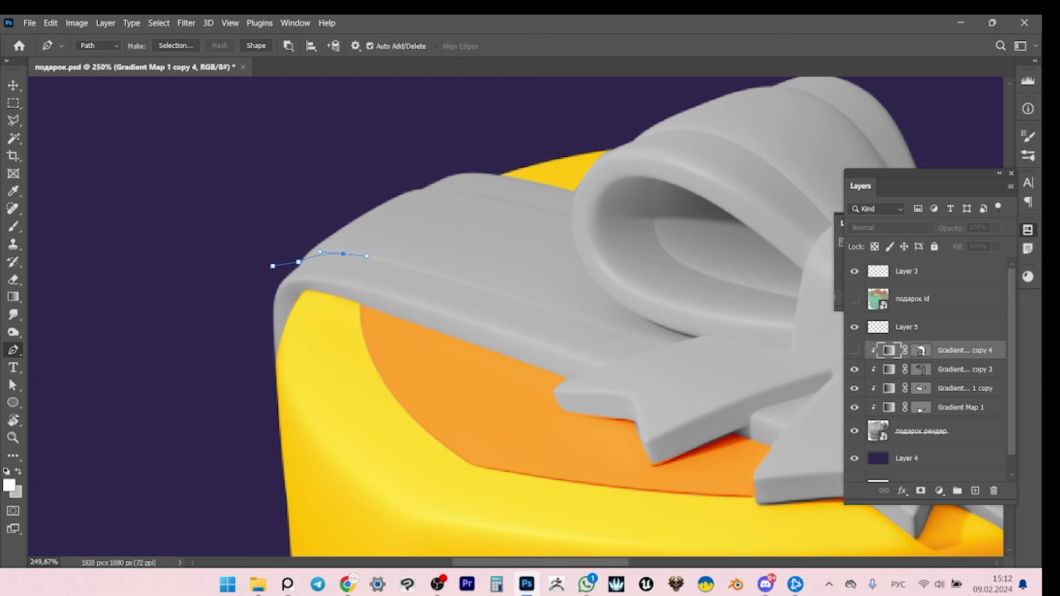
mouse_move(662, 348)
left_mouse_down()
mouse_move(734, 369)
mouse_move(683, 344)
left_mouse_up()
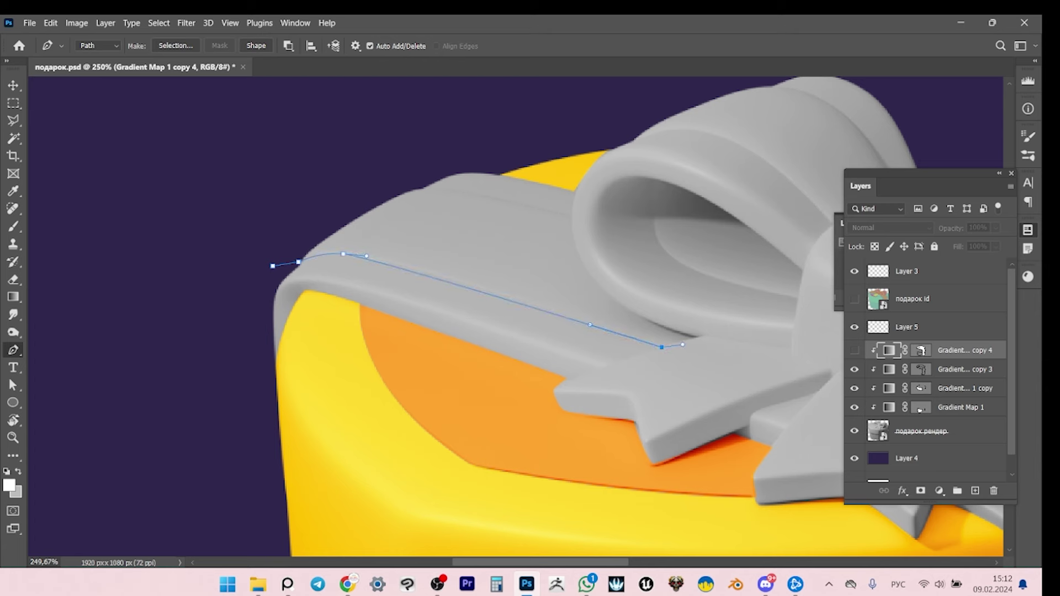
left_click(692, 336)
left_click_drag(585, 268, 556, 211)
left_click_drag(417, 187, 444, 183)
left_click_drag(273, 265, 260, 296)
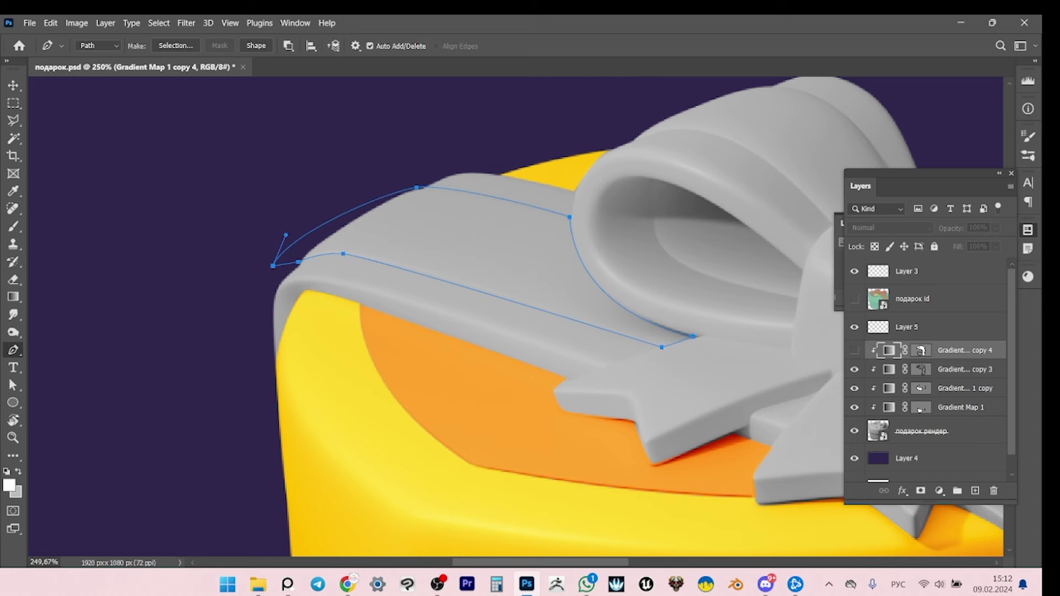
Start a Pen path on the front ribbon, following the inner band's near edge over the lid down to the box base.
scroll(403, 317, "right", 10)
scroll(403, 318, "down", 5)
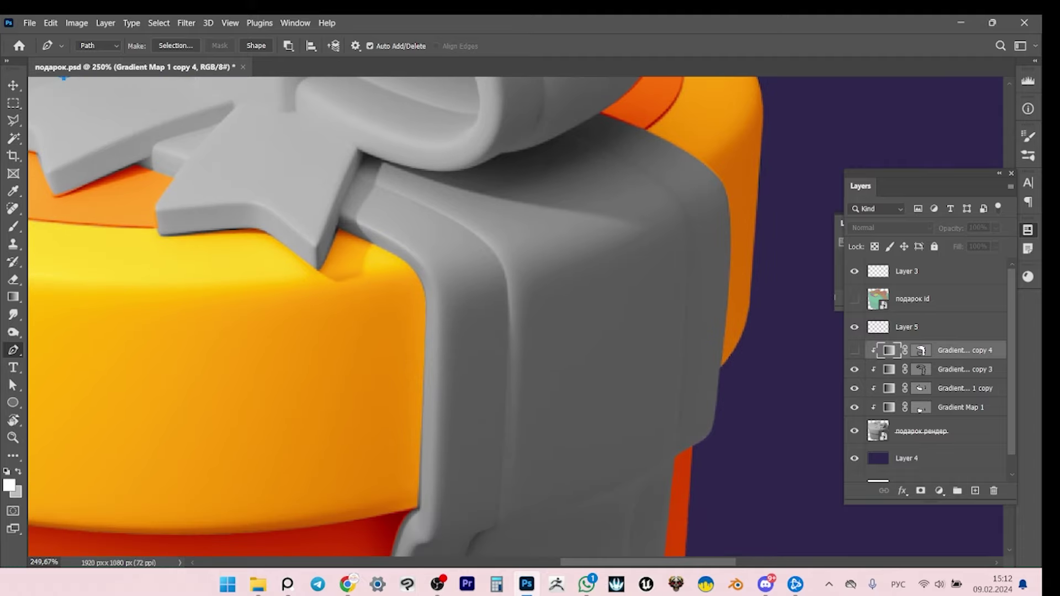
scroll(394, 320, "down", 5)
scroll(394, 321, "up", 5)
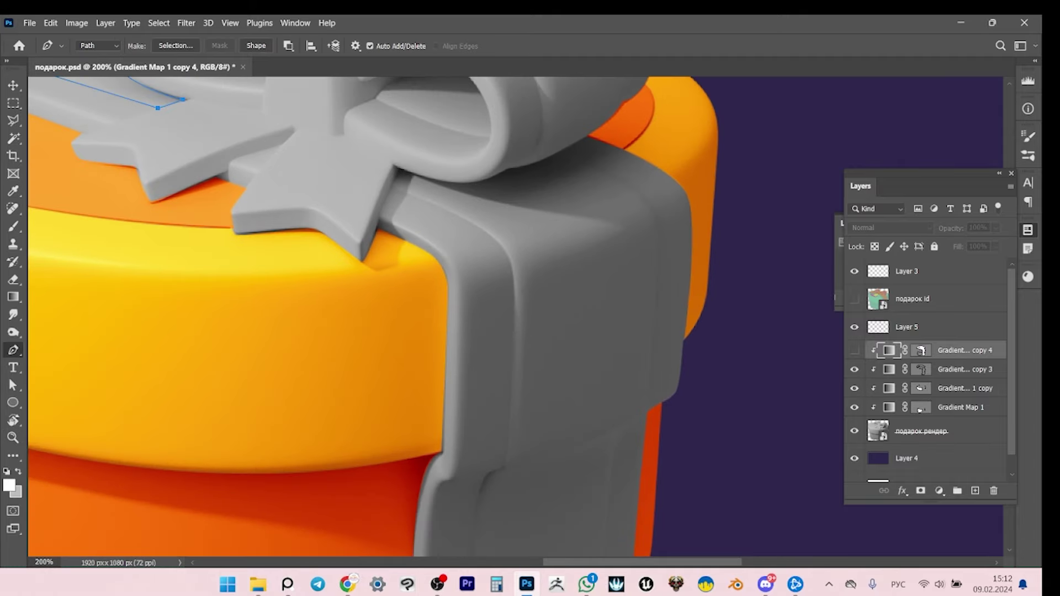
left_click_drag(511, 258, 524, 289)
scroll(525, 289, "down", 3)
left_click_drag(507, 358, 483, 393)
scroll(492, 382, "down", 5)
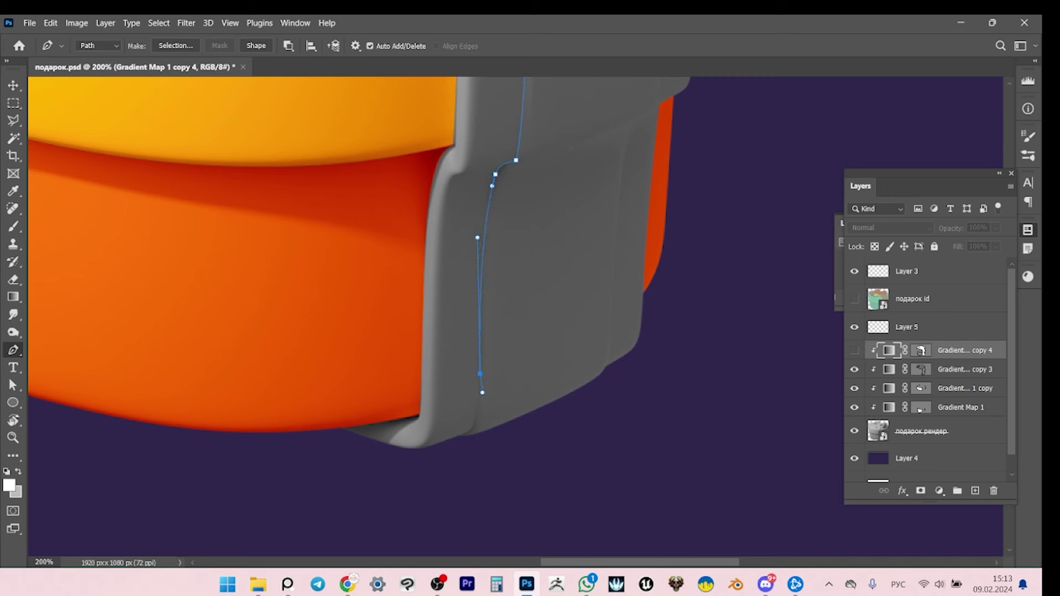
left_click_drag(462, 436, 475, 431)
Continue the path outside the ribbon's bottom end and up the inner band's far edge to beneath the bow.
left_click(547, 451)
left_click(609, 396)
left_click(607, 367)
left_click_drag(607, 367, 528, 479)
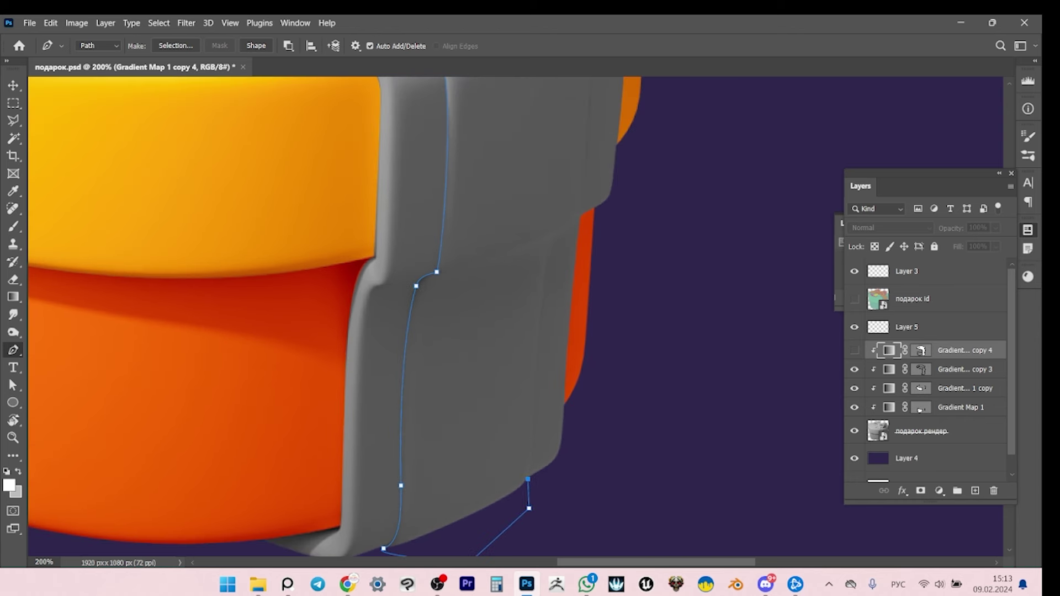
left_click_drag(535, 425, 535, 395)
left_click_drag(555, 236, 525, 439)
left_click_drag(530, 238, 512, 202)
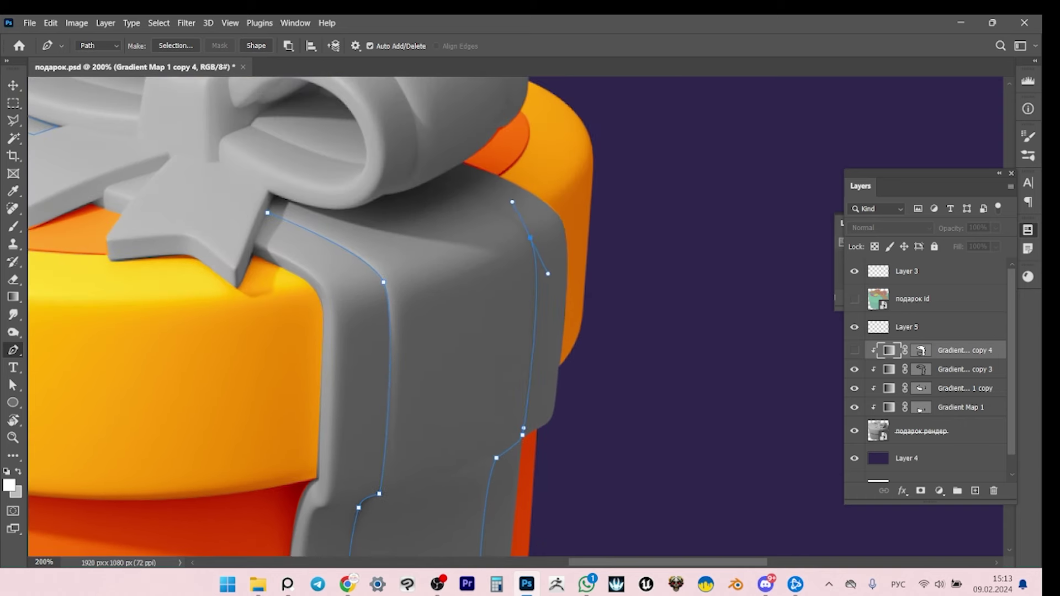
left_click(441, 178)
left_click_drag(441, 178, 486, 263)
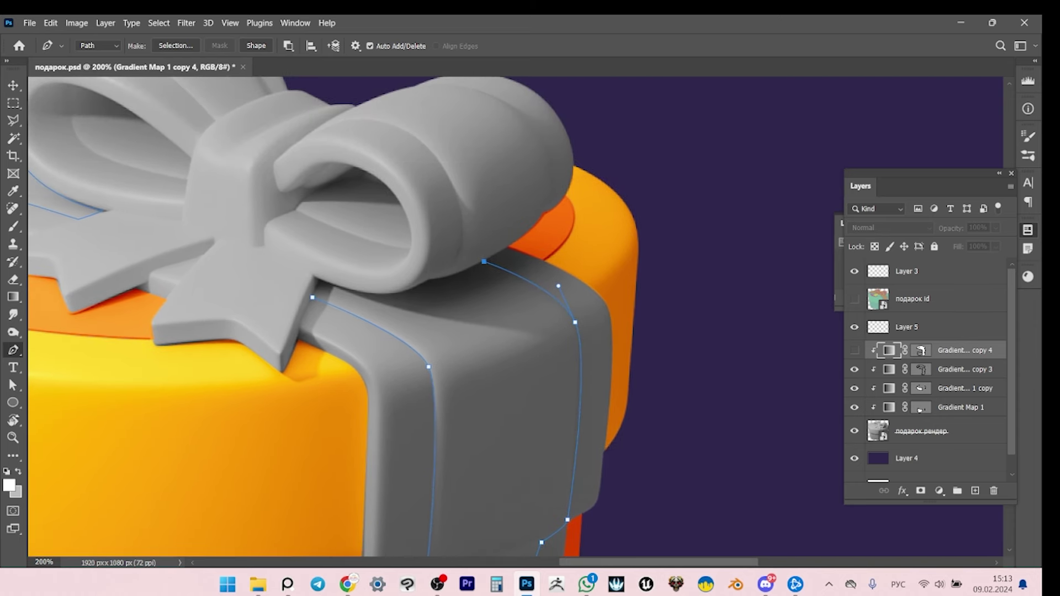
Extend the path around the middle band of the bow loop nearest the front ribbon, with a sharp turn at the knot.
mouse_move(542, 211)
left_mouse_down()
mouse_move(558, 181)
mouse_move(544, 212)
mouse_move(556, 203)
left_mouse_up()
key("ctrl+z")
left_click_drag(536, 133, 525, 201)
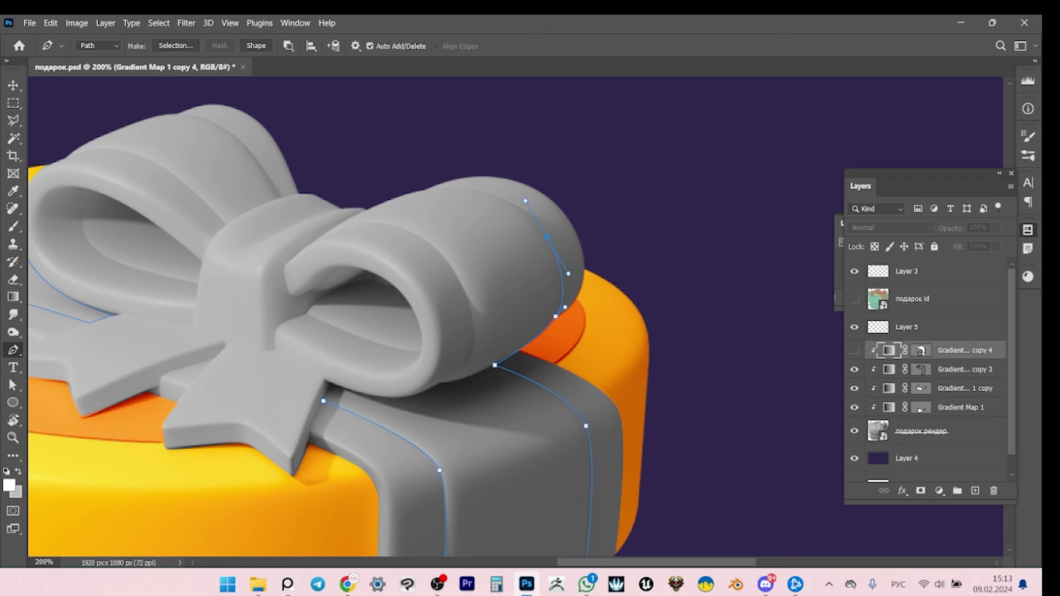
left_click_drag(302, 252, 166, 360)
left_click(301, 251, "alt")
left_click_drag(445, 380, 334, 472)
left_click_drag(302, 251, 436, 143)
left_click_drag(301, 251, 396, 165)
Refine the curve handles around the bow loop and close the path along the loop's lower edge.
key("a")
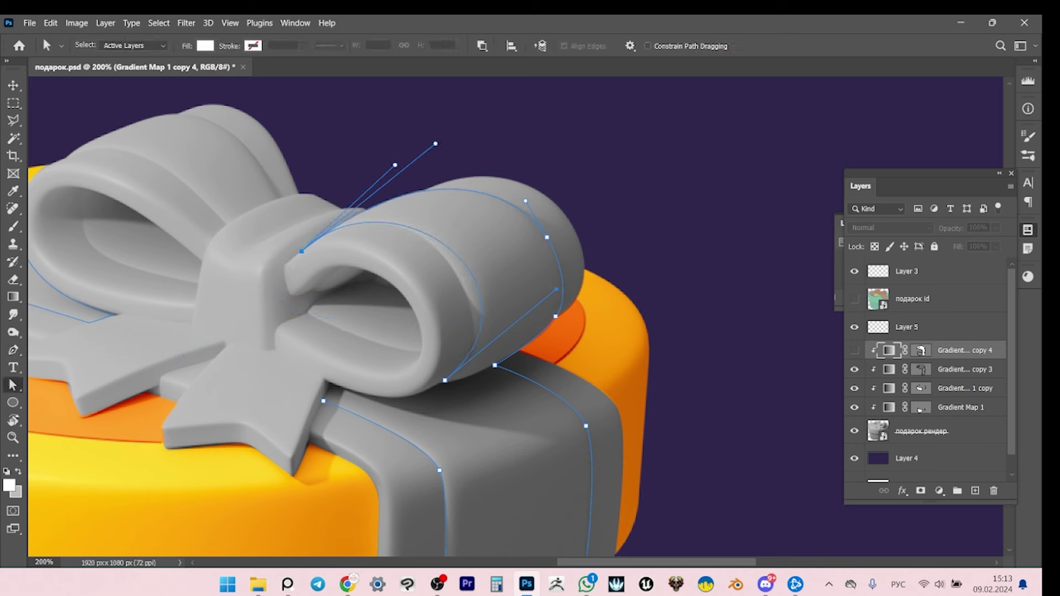
left_click_drag(397, 425, 321, 454)
left_click_drag(395, 164, 407, 155)
left_click_drag(535, 326, 530, 331)
scroll(513, 318, "down", 2)
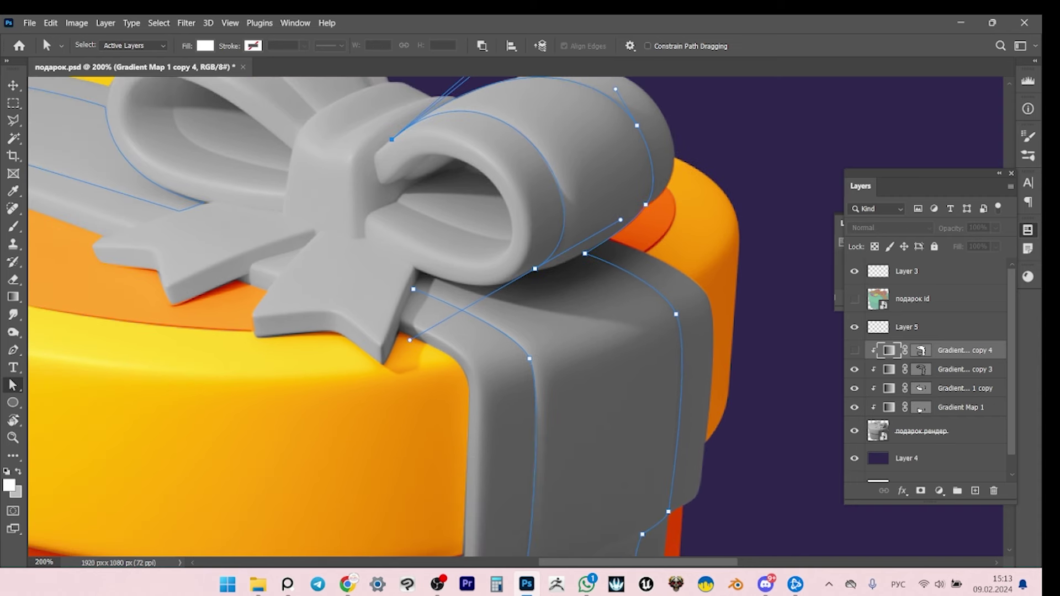
key("p")
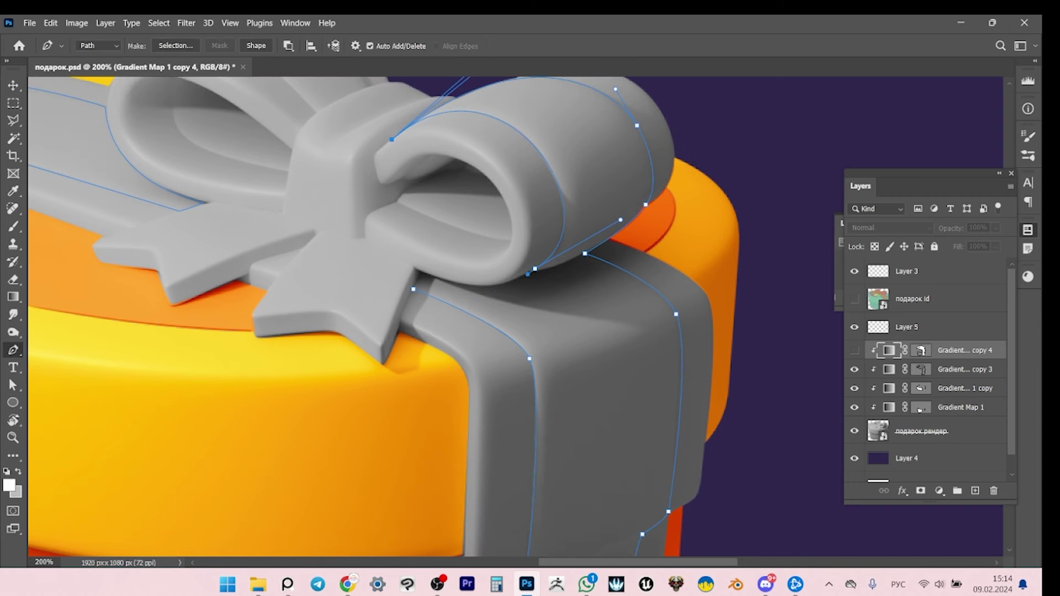
mouse_move(420, 272)
left_mouse_down()
mouse_move(345, 245)
mouse_move(420, 275)
left_mouse_up()
Convert the traced ribbon paths into a shape layer and save the document.
scroll(436, 317, "down", 10)
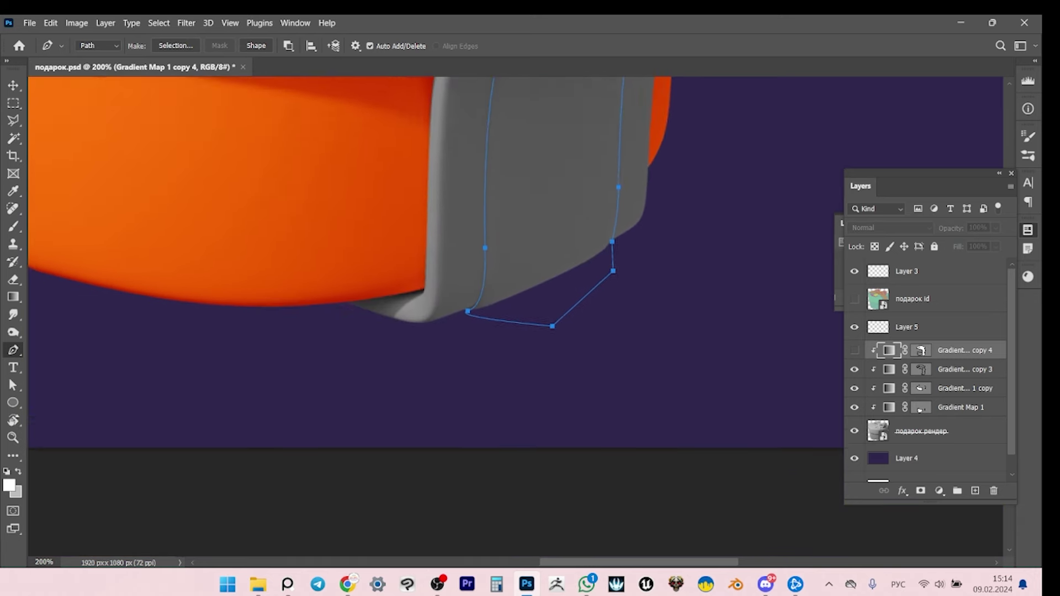
scroll(436, 317, "up", 4)
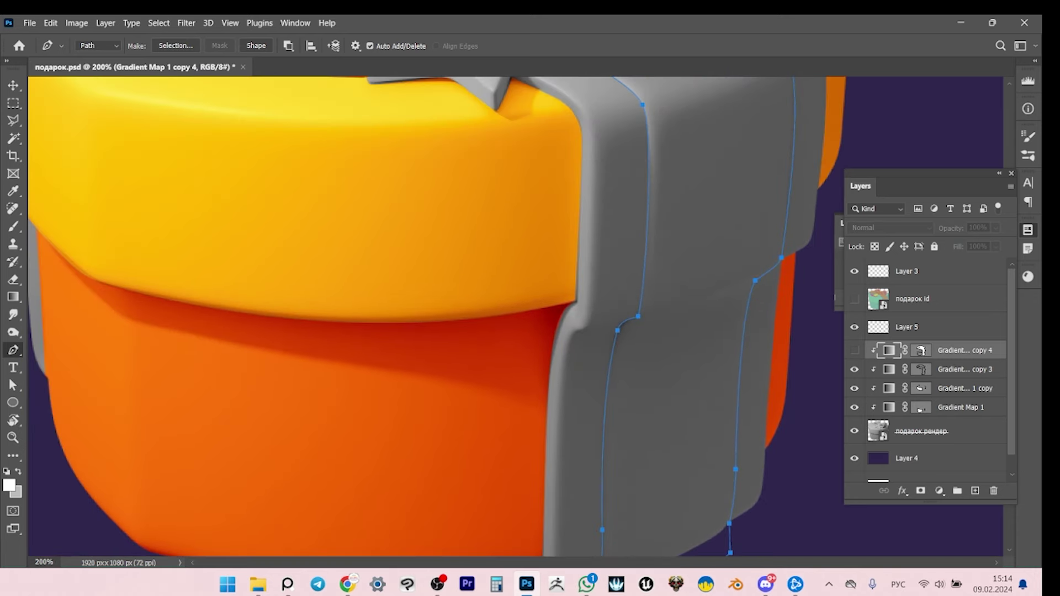
left_click(256, 45)
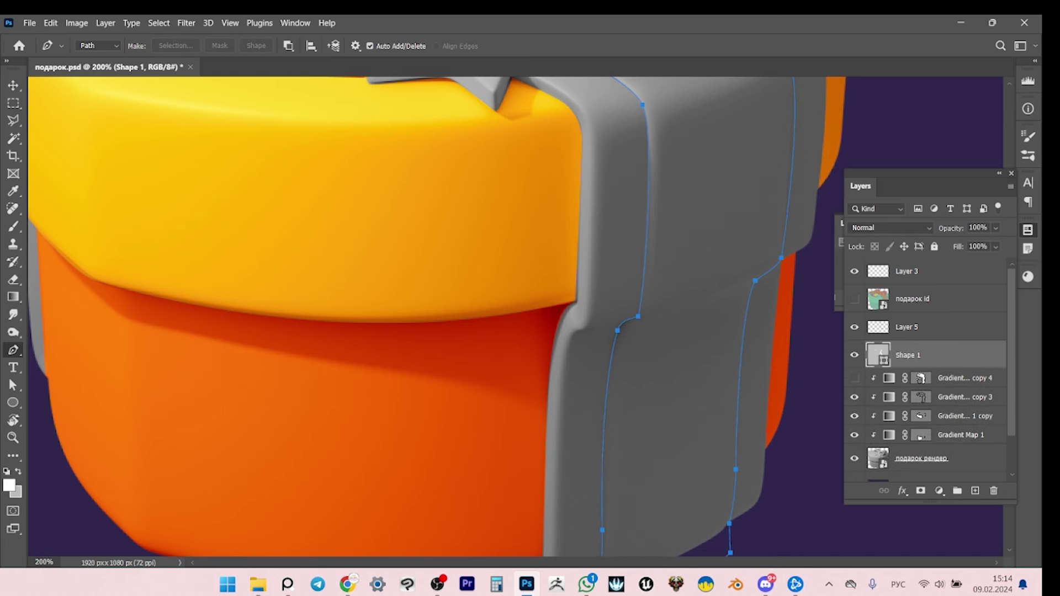
key("v")
key("ctrl+s")
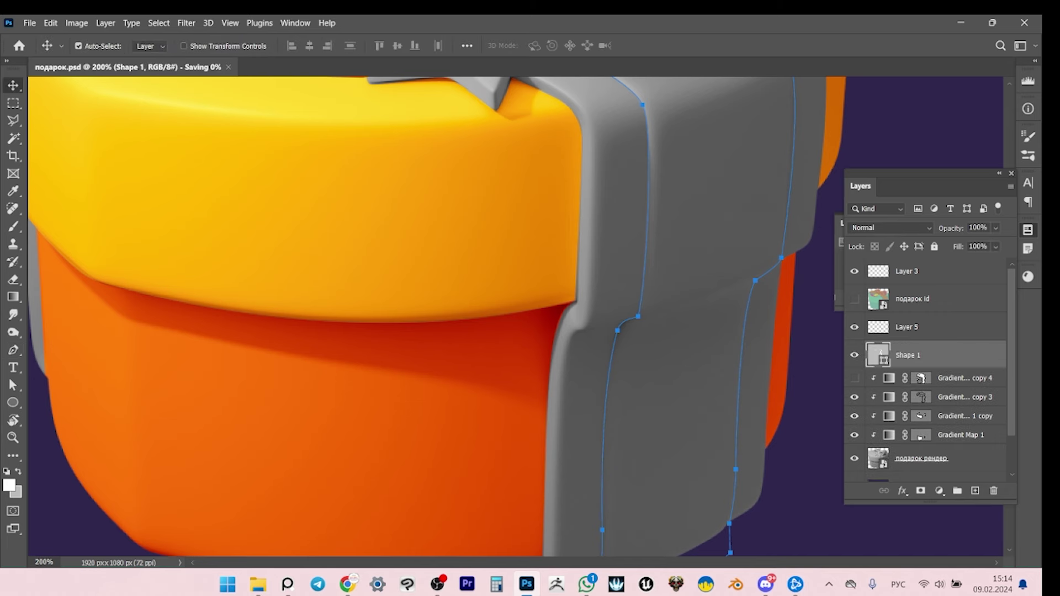
Select all the ribbon paths in the Shape 1 layer and delete them.
key("ctrl+0")
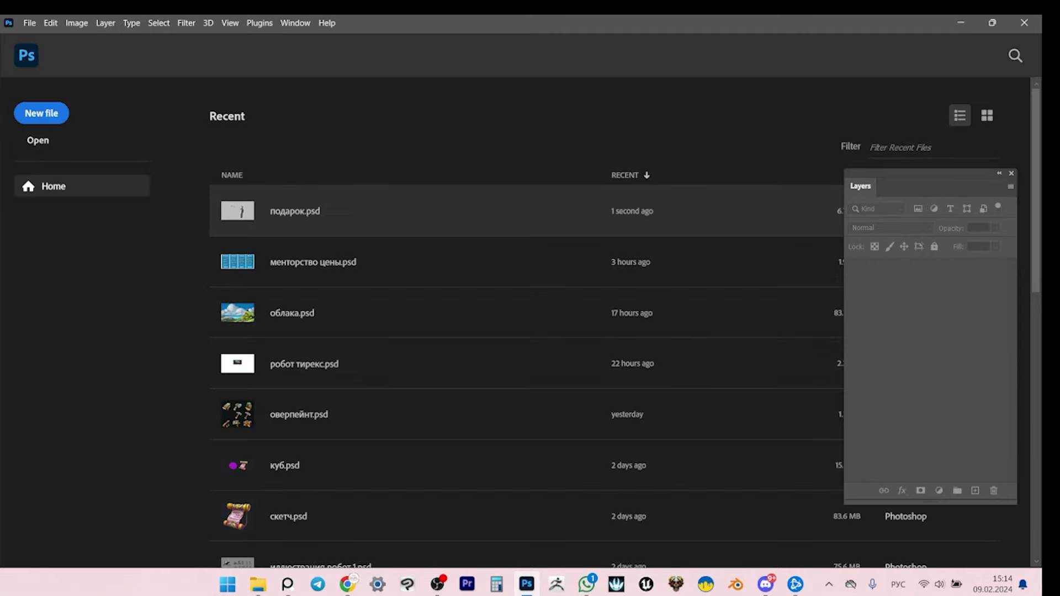
key("z")
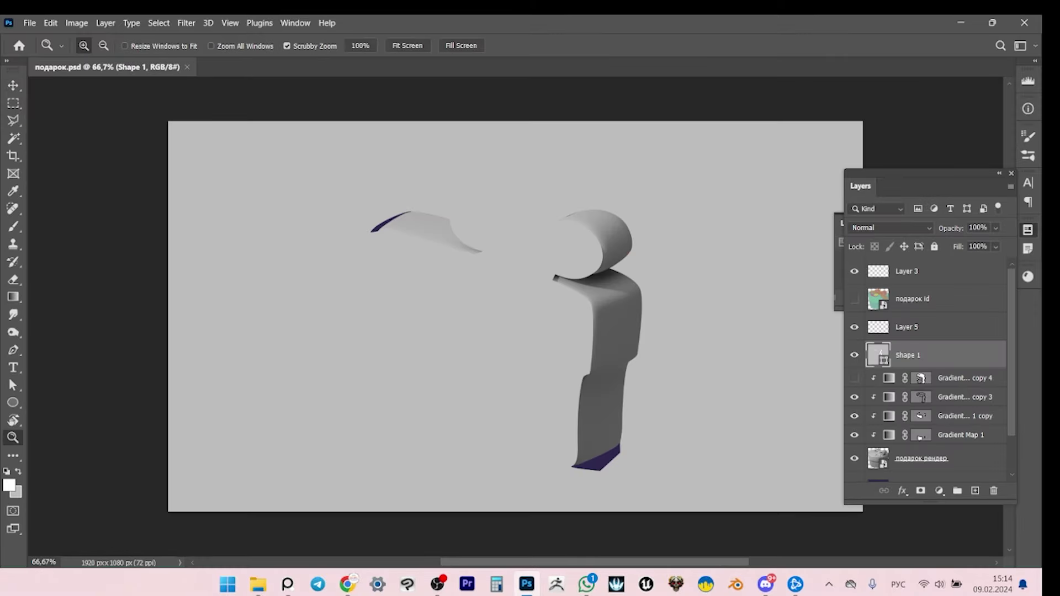
scroll(674, 293, "up", 1)
key("a")
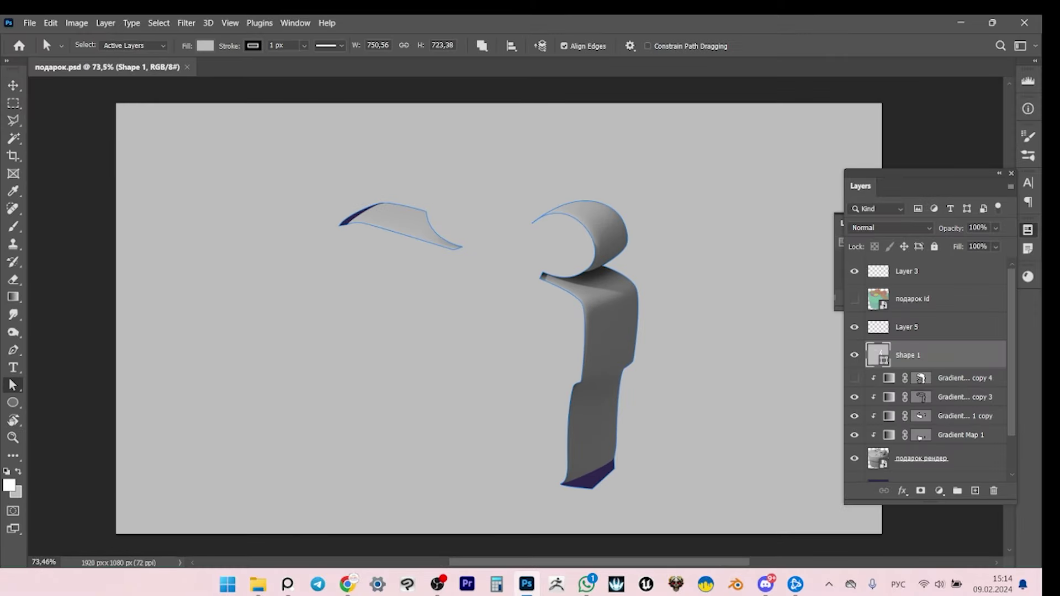
key("ctrl+a")
key("shift+a")
key("Delete")
Hide the Shape 1 layer, then select Gradient Map 1 copy 4 and keep it hidden.
left_click(854, 378)
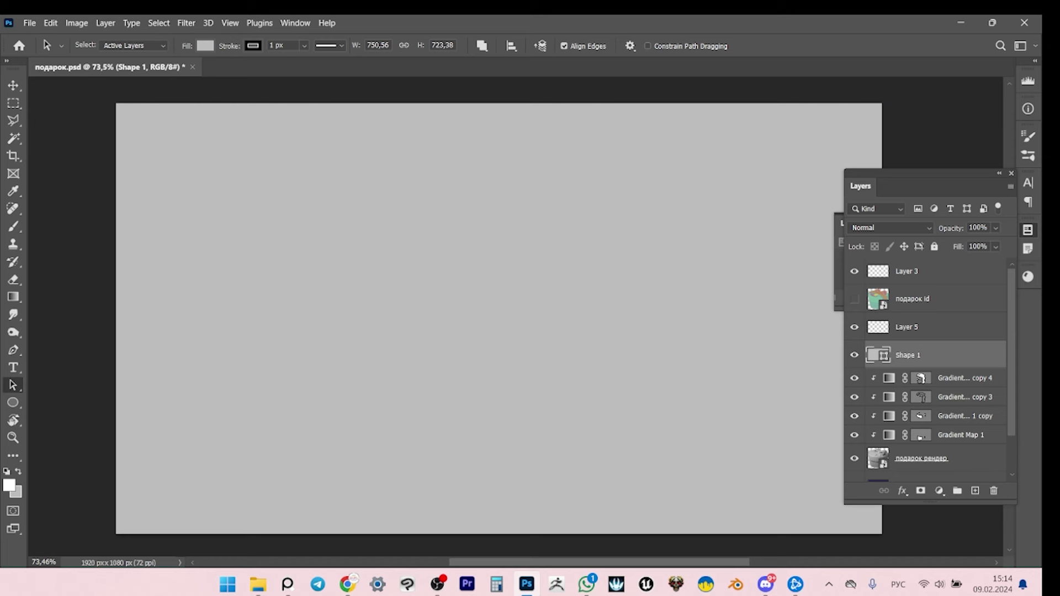
left_click(854, 355)
left_click(888, 378)
left_click(855, 378)
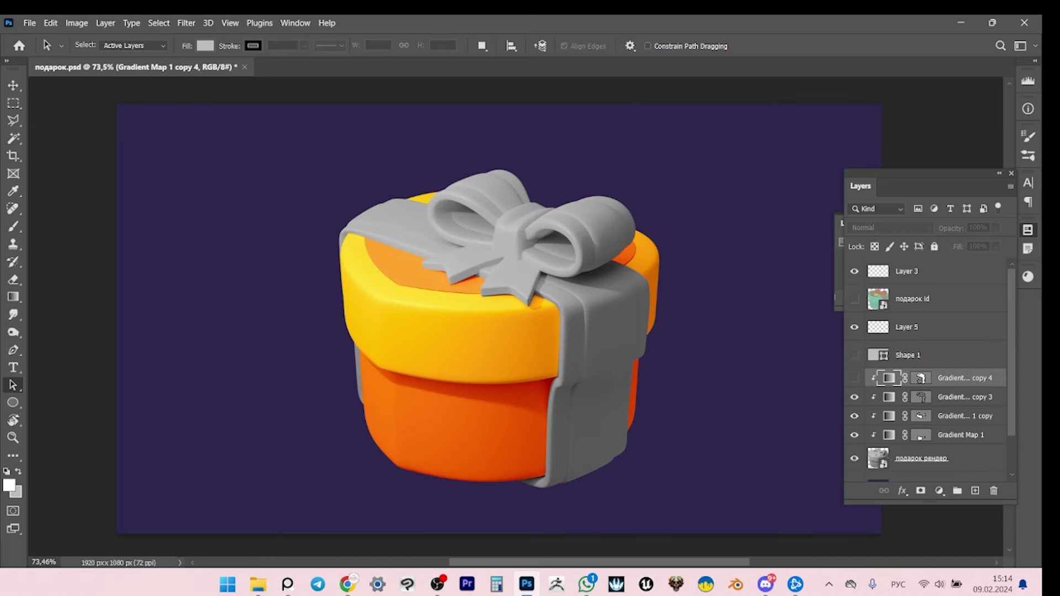
Show Gradient Map 1 copy 4, duplicate it and clip the duplicate to the gift box render below.
left_click(854, 378)
key("ctrl+j")
key("v")
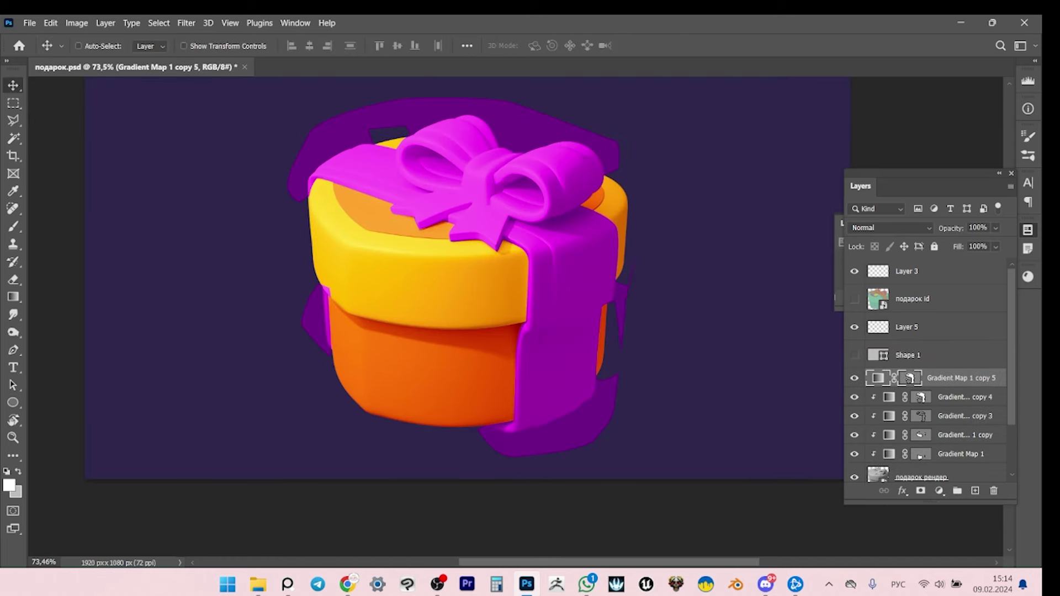
scroll(293, 160, "up", 2)
key("ctrl+alt+g")
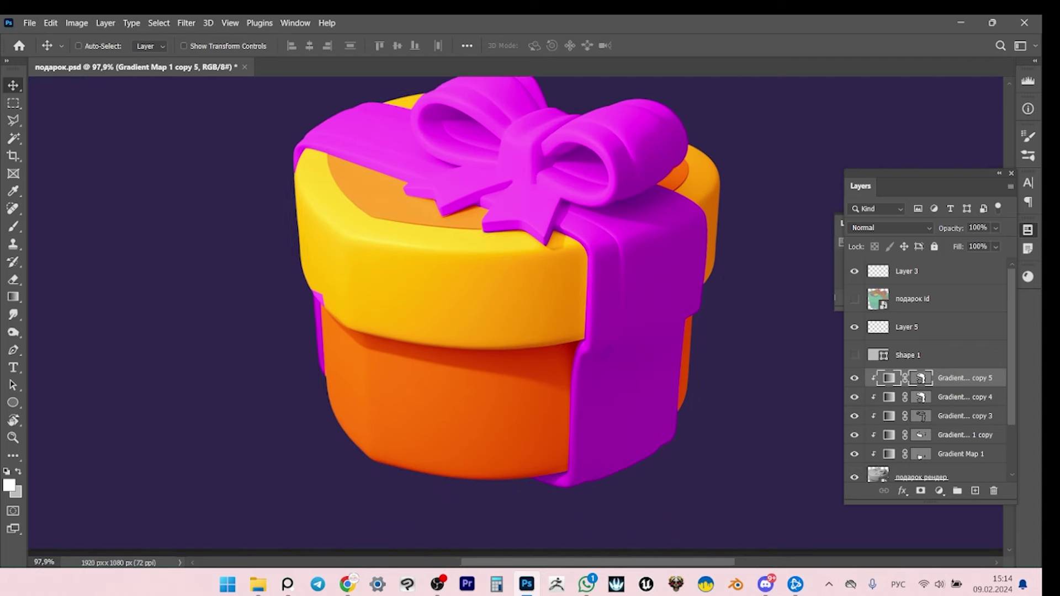
Replace the duplicate's mask outline with the ribbon's middle band paths and set them to Combine Shapes.
key("ctrl+i")
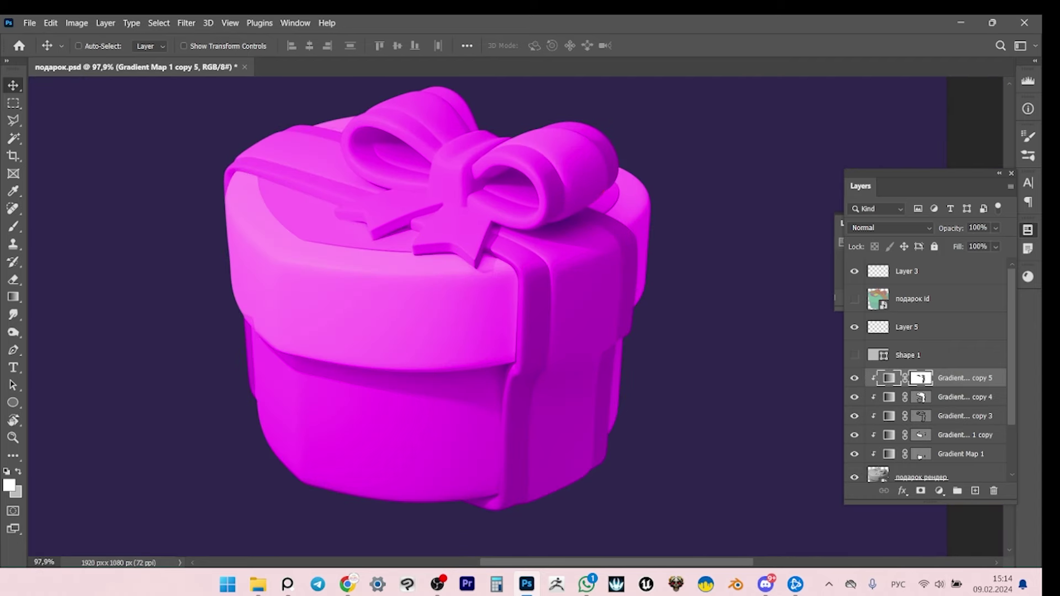
key("a")
left_click(482, 45)
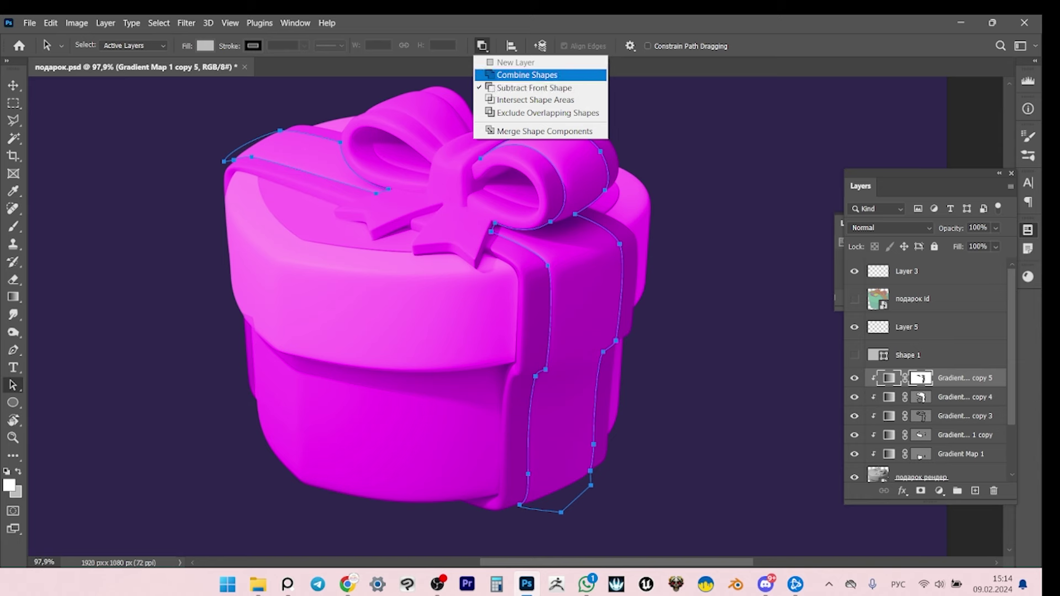
key("ctrl+i")
key("z")
scroll(488, 276, "down", 2)
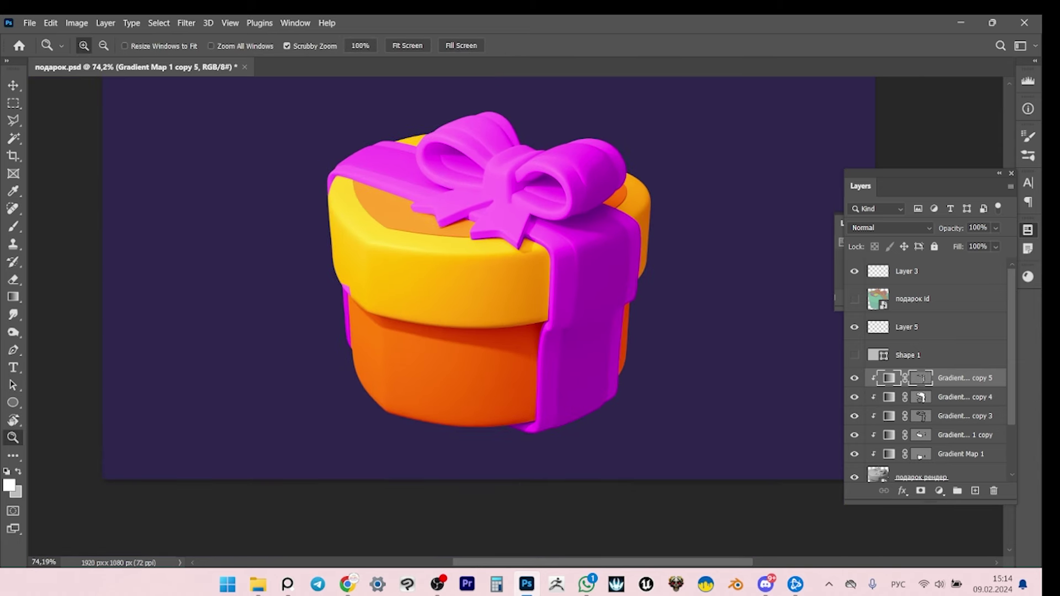
Hide Gradient Map 1 copy 5 and subtract the middle band paths from the mask of Gradient Map 1 copy 4.
left_click(921, 397)
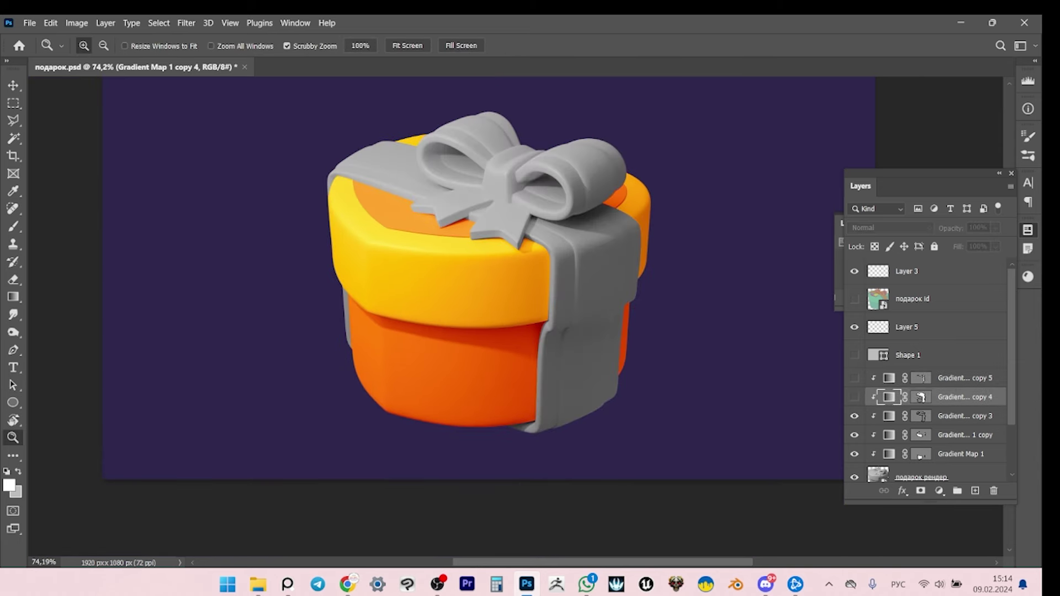
left_click(854, 377)
key("a")
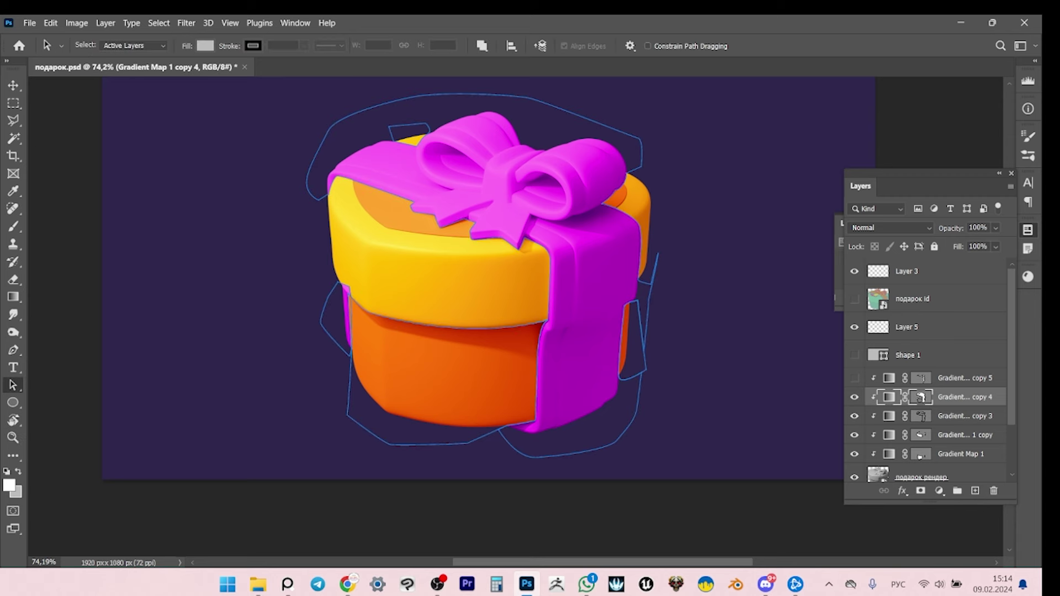
left_click(541, 322)
left_click(571, 326)
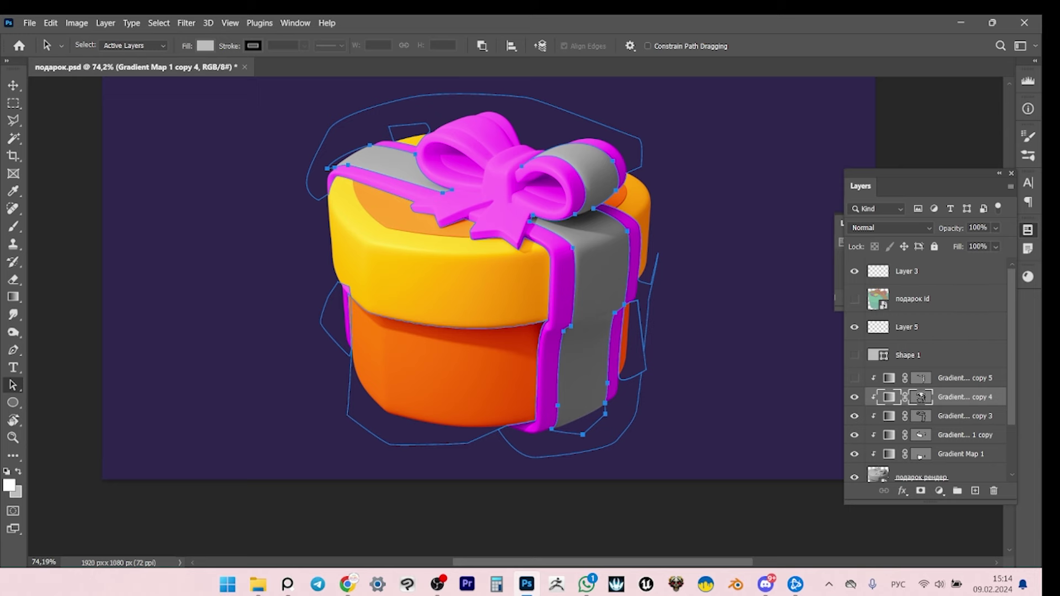
Hide Gradient Map 1 copy 4, then show and select Gradient Map 1 copy 5.
left_click(855, 397)
left_click(855, 378)
left_click(960, 377)
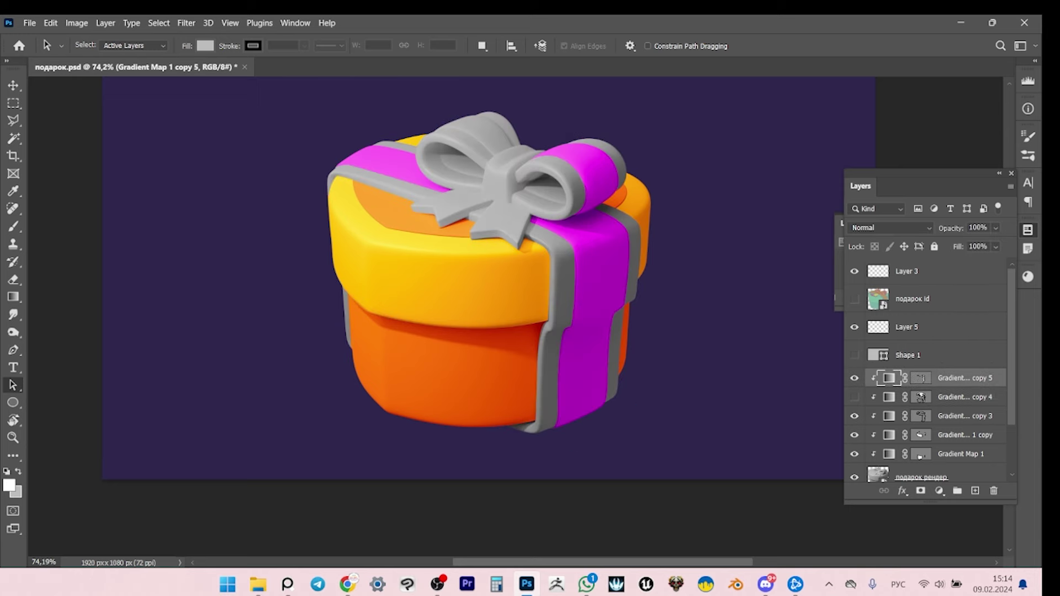
Trace the middle band over the left bow loop with a curved Pen path running between the knot and the loop's outer edge.
key("z")
left_click_drag(475, 110, 552, 111)
key("p")
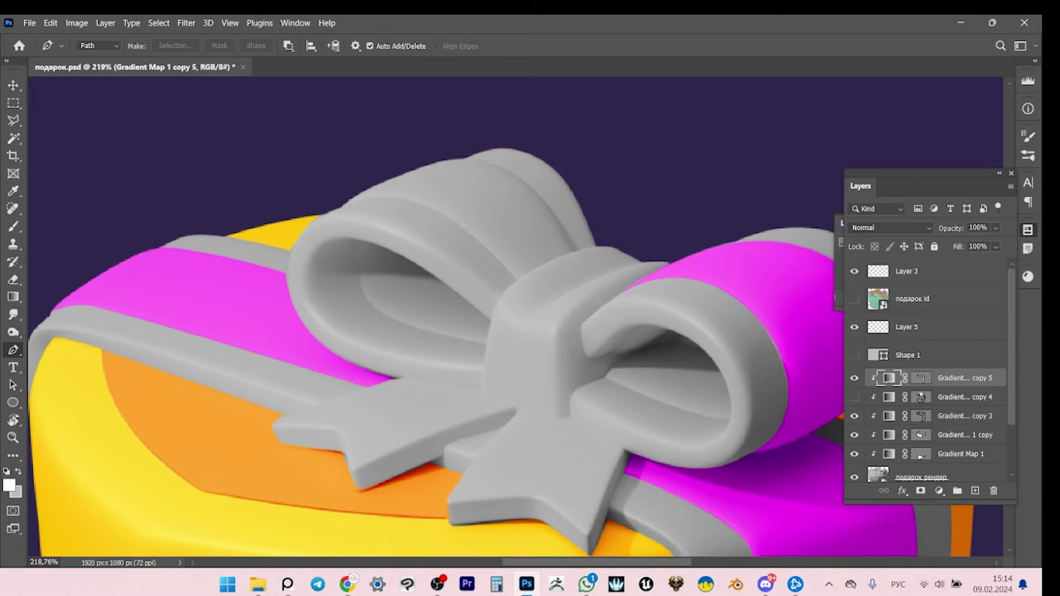
left_click(515, 279)
mouse_move(344, 203)
left_mouse_down()
mouse_move(265, 241)
mouse_move(348, 196)
left_mouse_up()
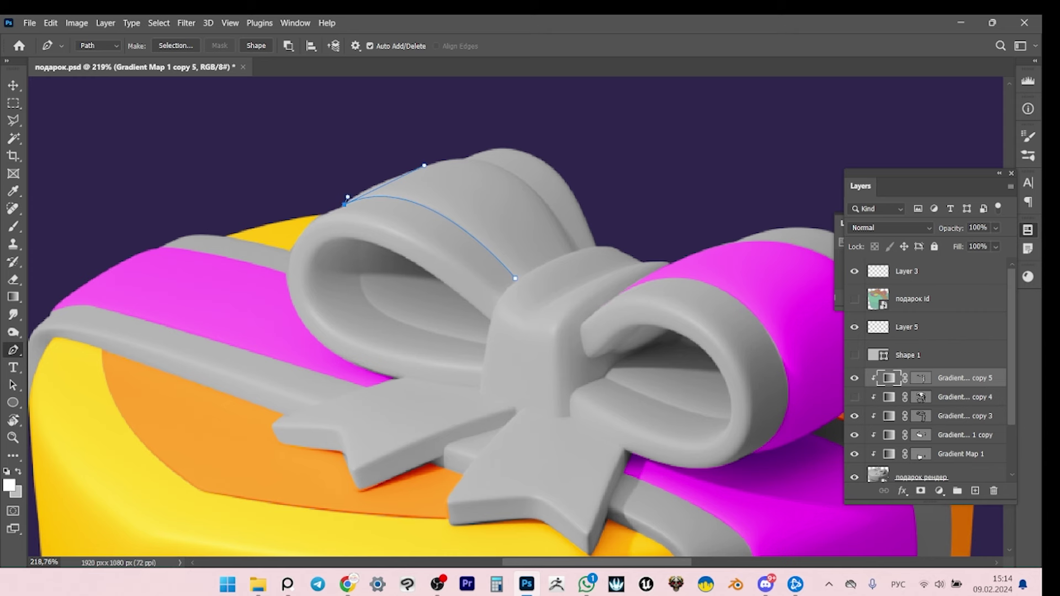
left_click_drag(572, 249, 642, 417)
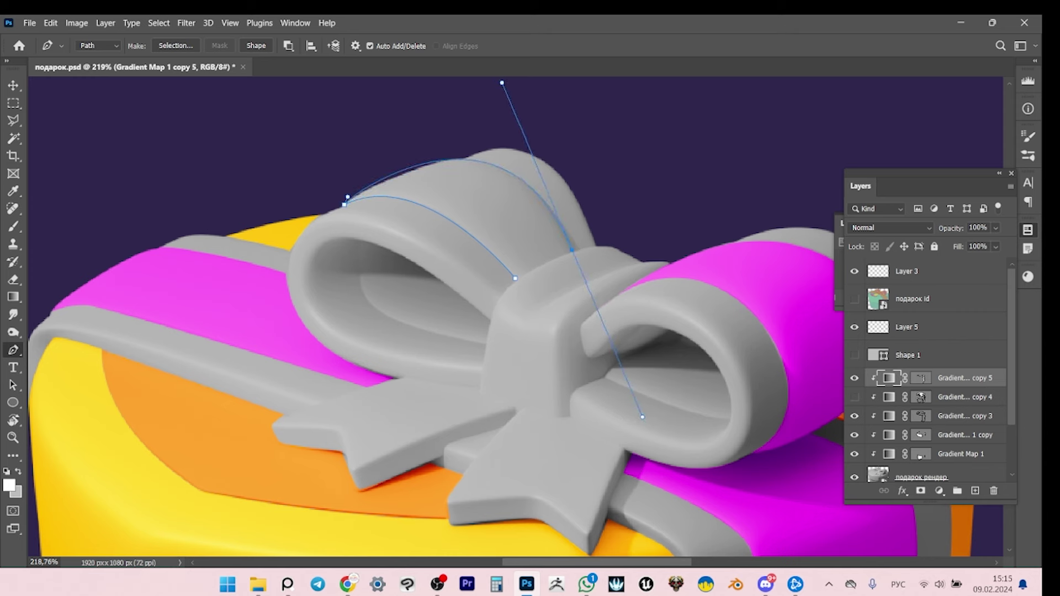
Redo the upper curve of the left loop's band path and adjust its handles to follow the crease down to the knot.
key("ctrl+z")
left_click_drag(348, 196, 362, 169)
left_click_drag(574, 250, 636, 397)
mouse_move(362, 168)
left_mouse_down()
mouse_move(409, 164)
mouse_move(383, 170)
left_mouse_up()
left_click_drag(511, 103, 509, 101)
left_click(573, 250, "alt")
key("a")
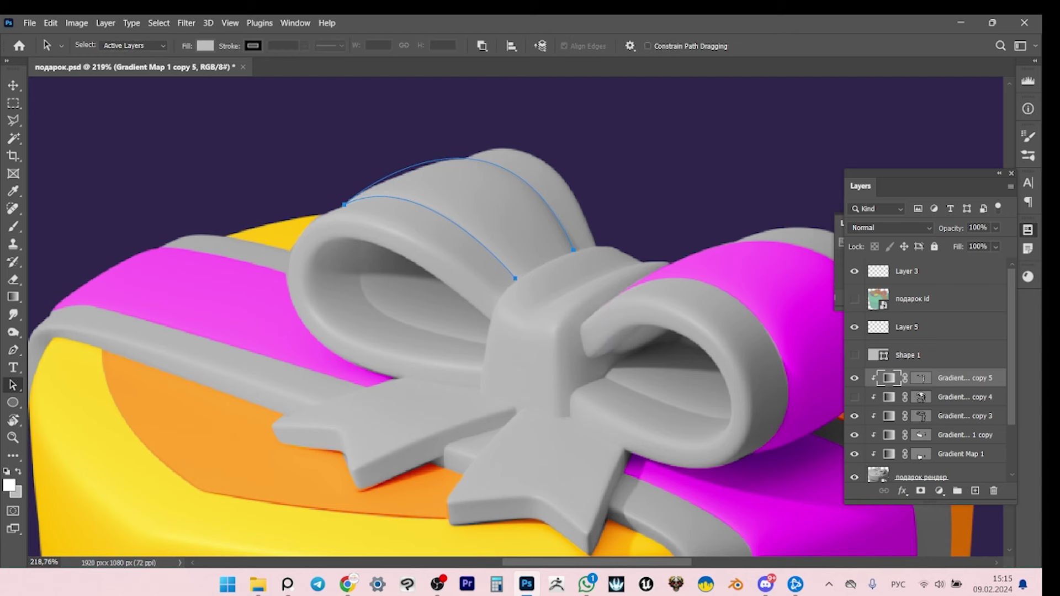
Fine-tune the anchor and handle at the knot and close the left loop's band path.
left_click(573, 250)
left_click_drag(573, 251, 576, 252)
left_click_drag(512, 101, 509, 105)
key("p")
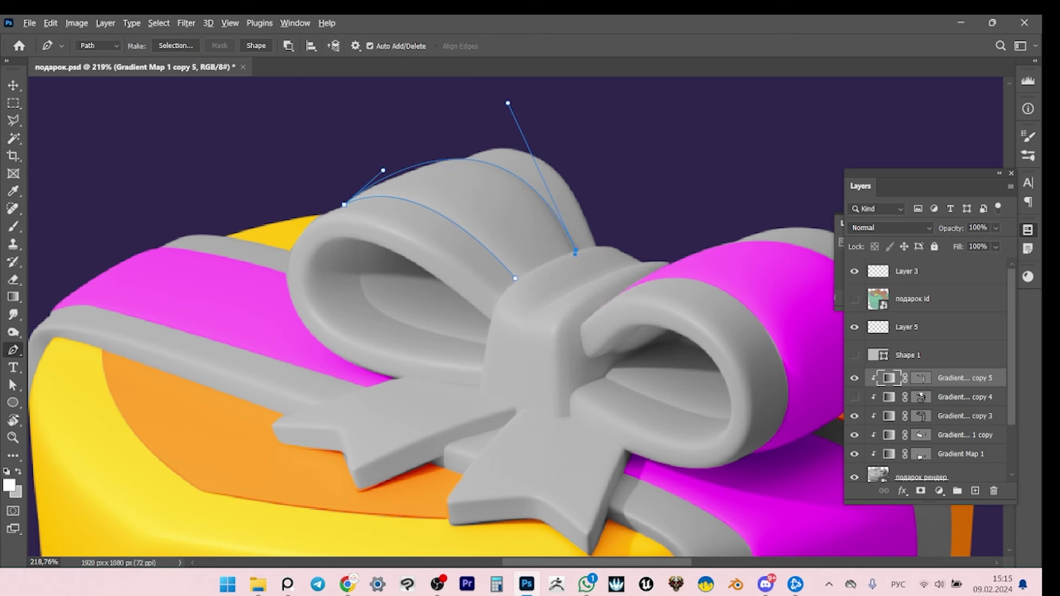
left_click(424, 165)
key("ctrl+z")
key("ctrl+z")
key("ctrl+z")
scroll(513, 315, "down", 2)
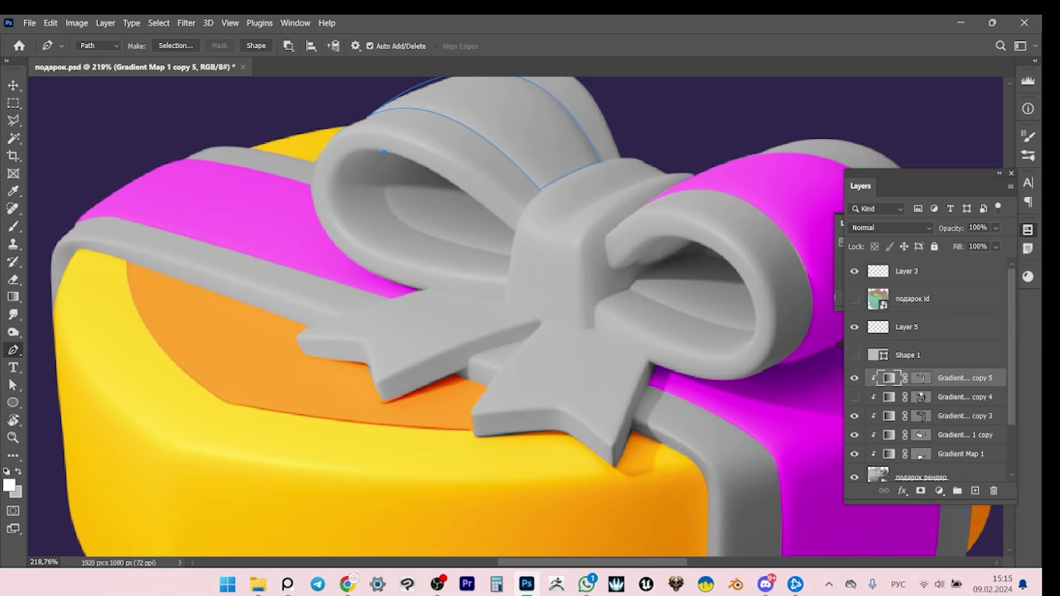
Trace the middle band visible inside the left bow loop's opening as a closed curved path.
left_click_drag(508, 255, 669, 266)
left_click_drag(385, 152, 387, 115)
mouse_move(511, 255)
left_mouse_down()
mouse_move(655, 273)
mouse_move(513, 244)
left_mouse_up()
mouse_move(383, 152)
left_mouse_down()
mouse_move(424, 152)
mouse_move(378, 172)
left_mouse_up()
left_click(382, 152, "ctrl")
left_click_drag(347, 152, 381, 198)
scroll(514, 314, "right", 3)
scroll(514, 314, "down", 1)
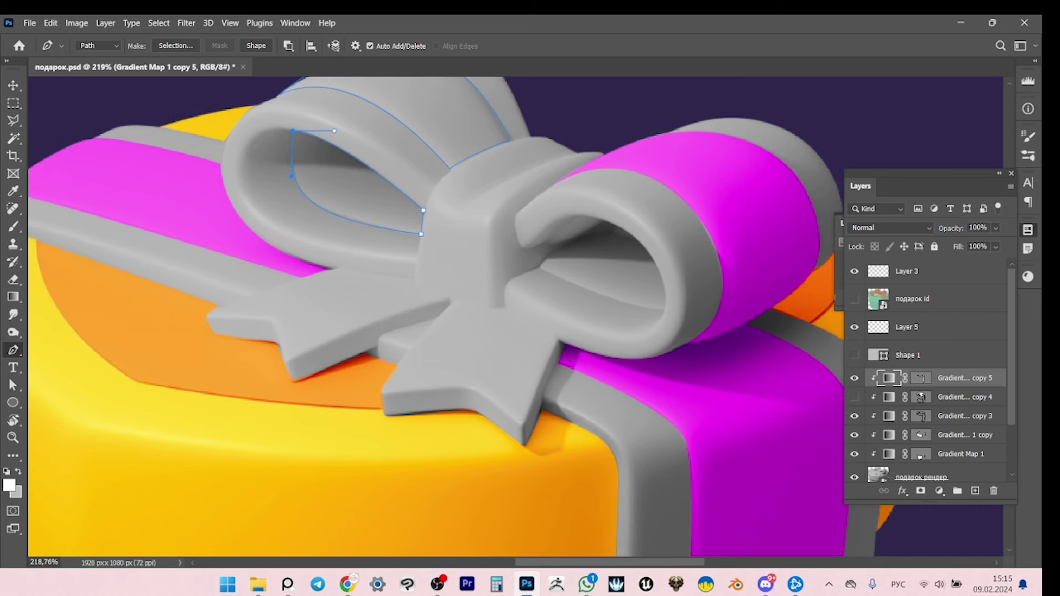
Trace the middle band visible inside the right bow loop's opening as a closed curved path.
left_click(539, 267)
mouse_move(663, 308)
left_mouse_down()
mouse_move(689, 299)
mouse_move(667, 291)
left_mouse_up()
left_click_drag(574, 216, 551, 331)
Select the three newly traced bow loop paths and cut them.
key("a")
left_click_drag(430, 117, 696, 305)
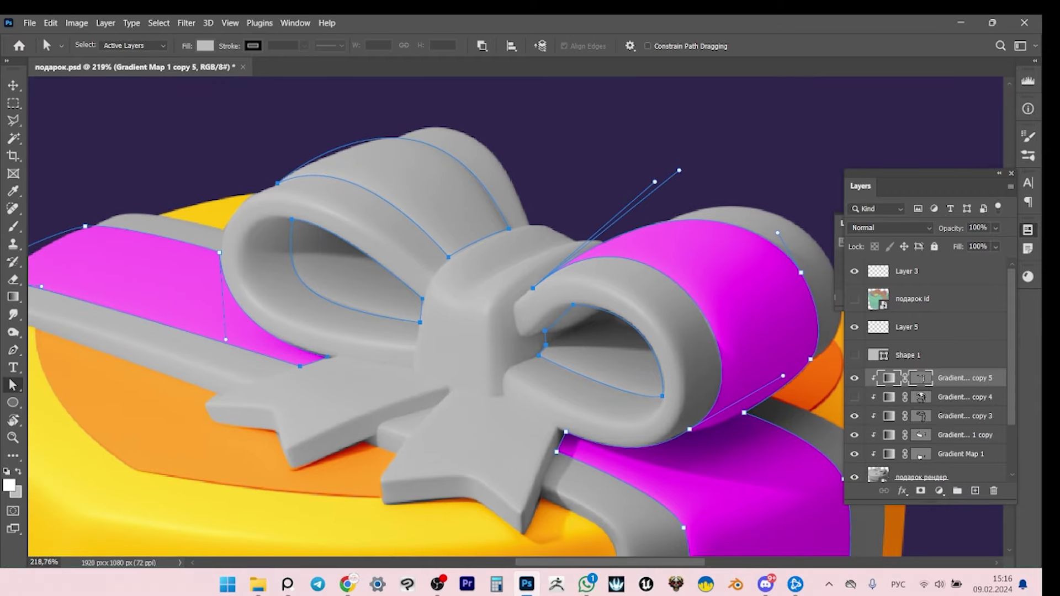
left_click(387, 138)
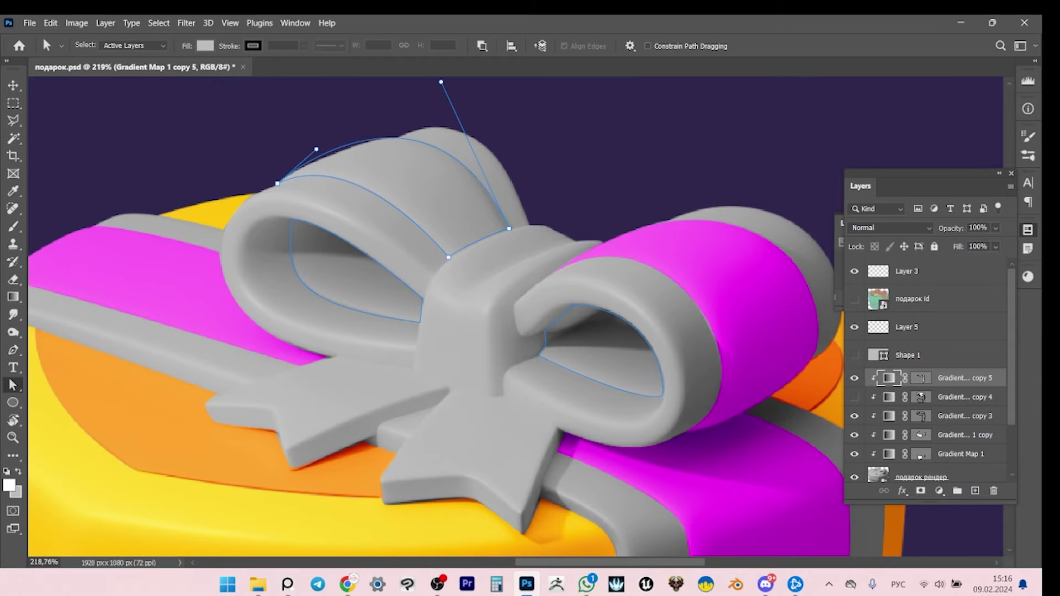
left_click(365, 316, "shift")
key("shift+a")
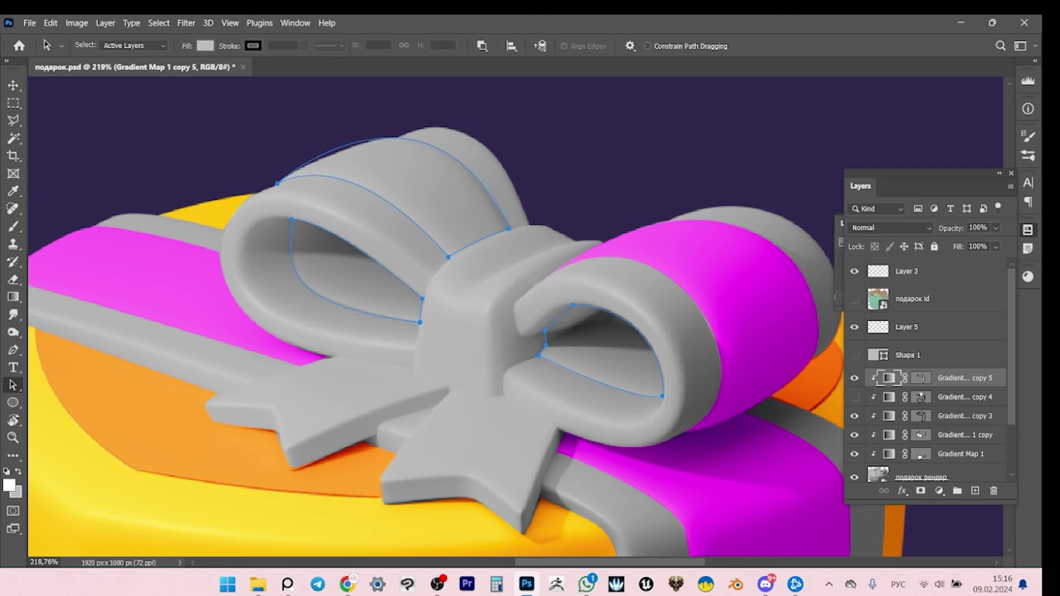
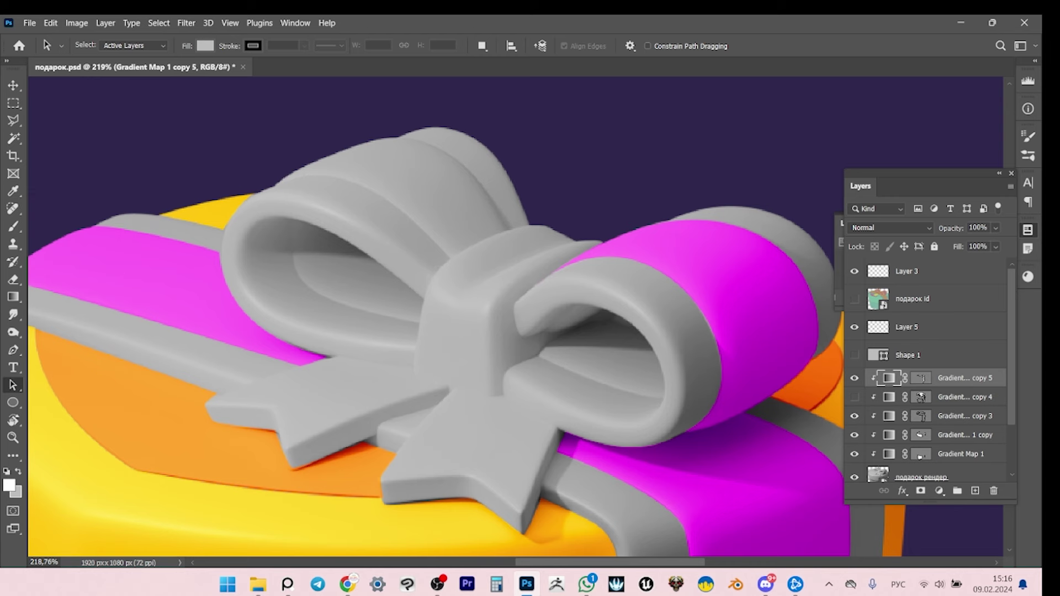
Paste the bow loop paths into the vector mask of Gradient Map 1 copy 5 and set them to Combine Shapes.
key("ctrl+i")
key("ctrl+z")
left_click(753, 197)
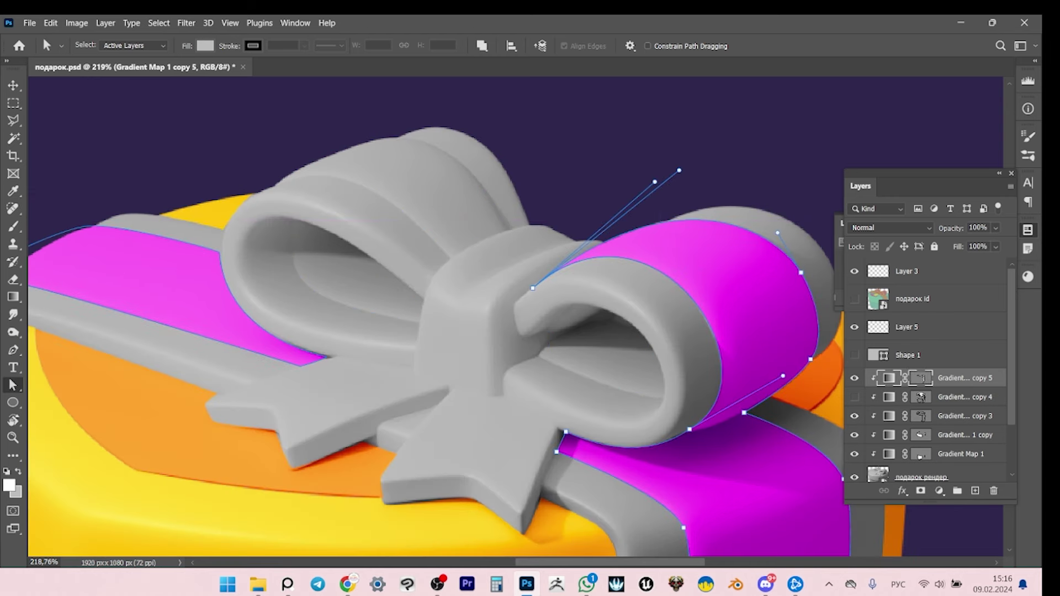
left_click(482, 46)
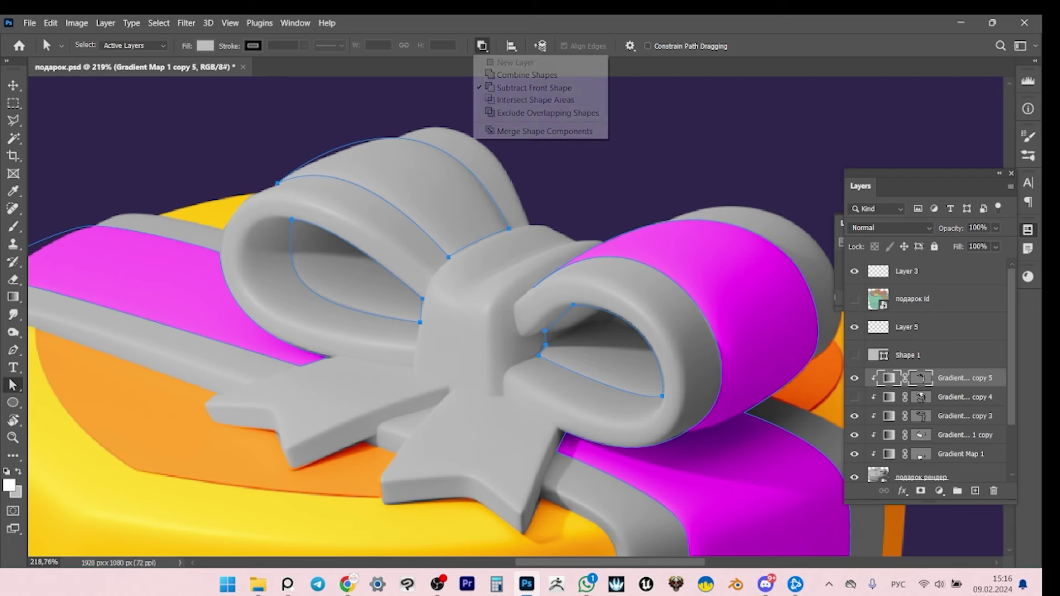
left_click(544, 73)
key("z")
left_click_drag(580, 265, 442, 265)
left_click_drag(652, 227, 745, 227)
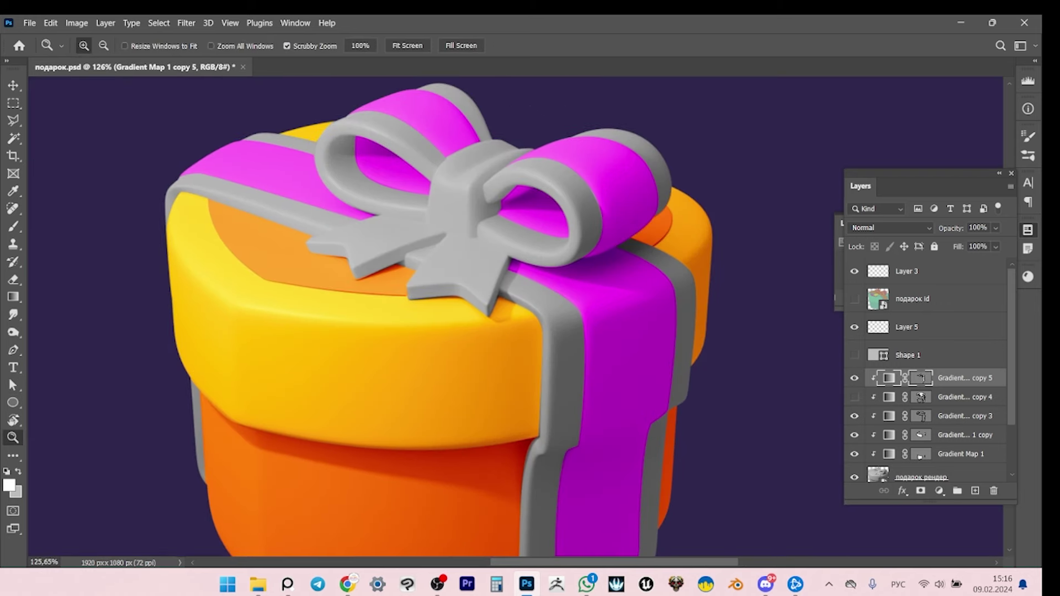
Copy all the band paths from Gradient Map 1 copy 5, then show Gradient Map 1 copy 4 and activate its mask.
key("a")
left_click_drag(166, 94, 751, 386)
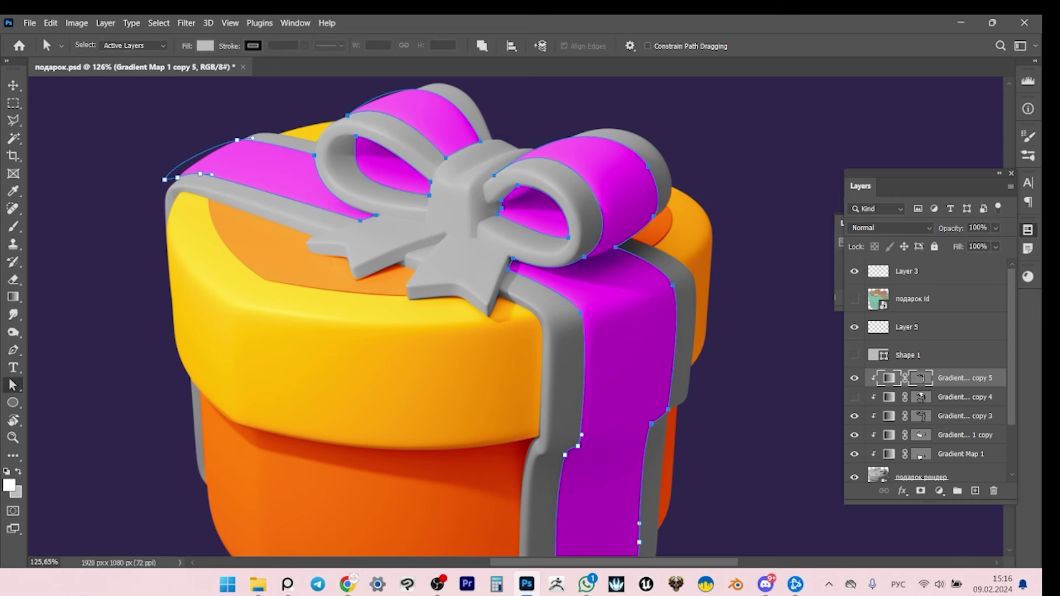
key("shift+a")
left_click(854, 397)
left_click(960, 397)
left_click(921, 398)
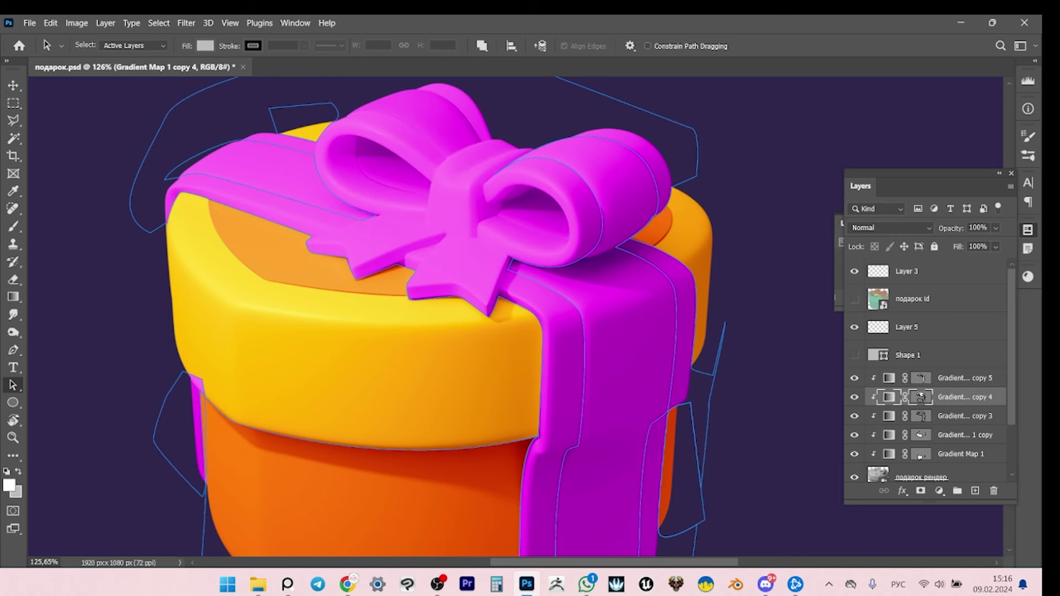
Replace the old band paths in the mask of Gradient Map 1 copy 4 with the copied set and subtract them.
left_click(921, 398)
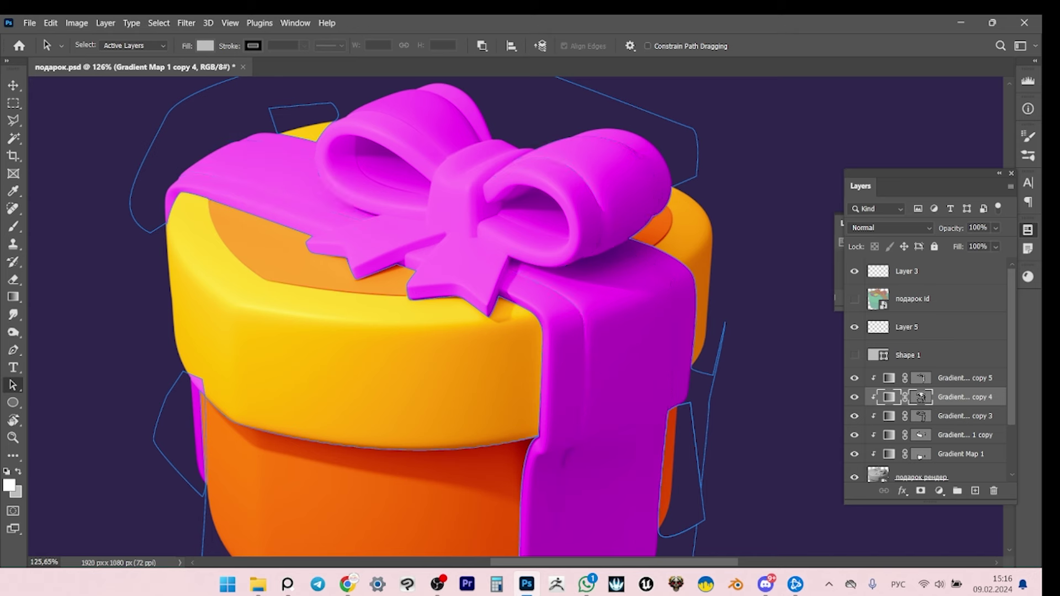
left_click(921, 398)
left_click(920, 397)
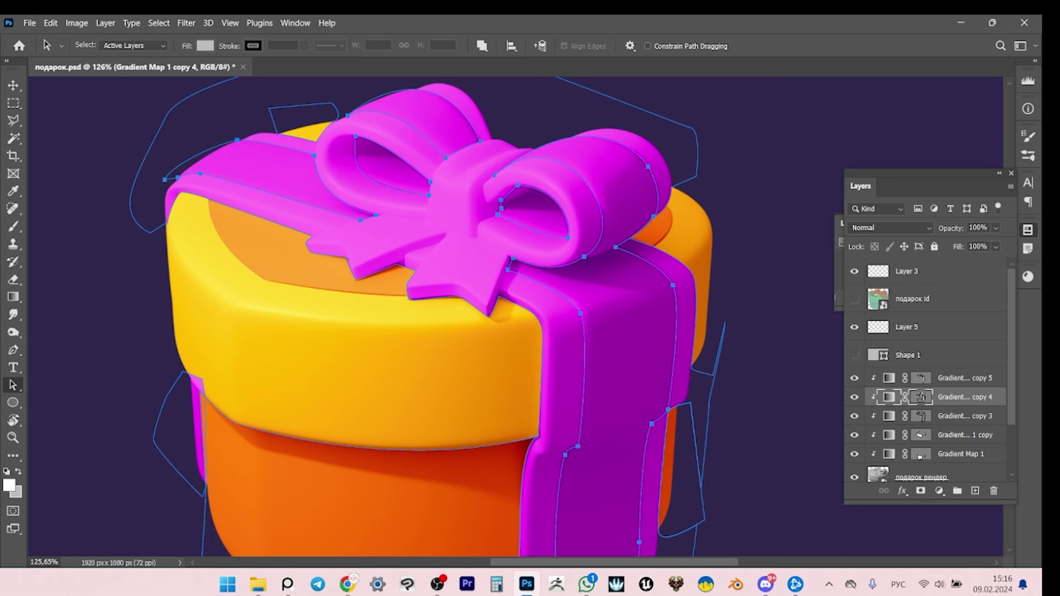
left_click(482, 46)
key("z")
scroll(542, 235, "down", 5)
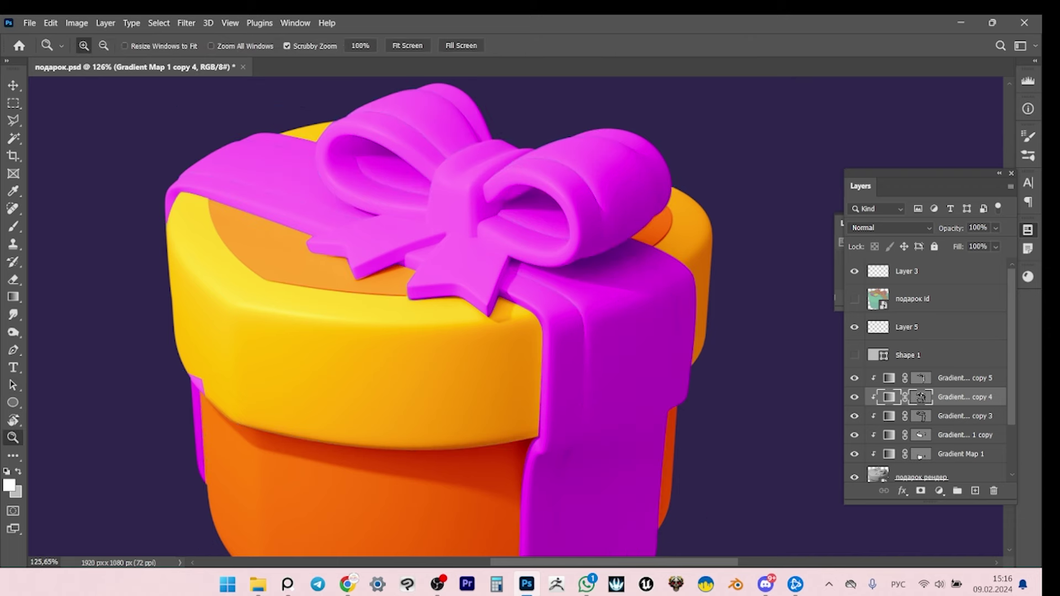
scroll(636, 154, "up", 3)
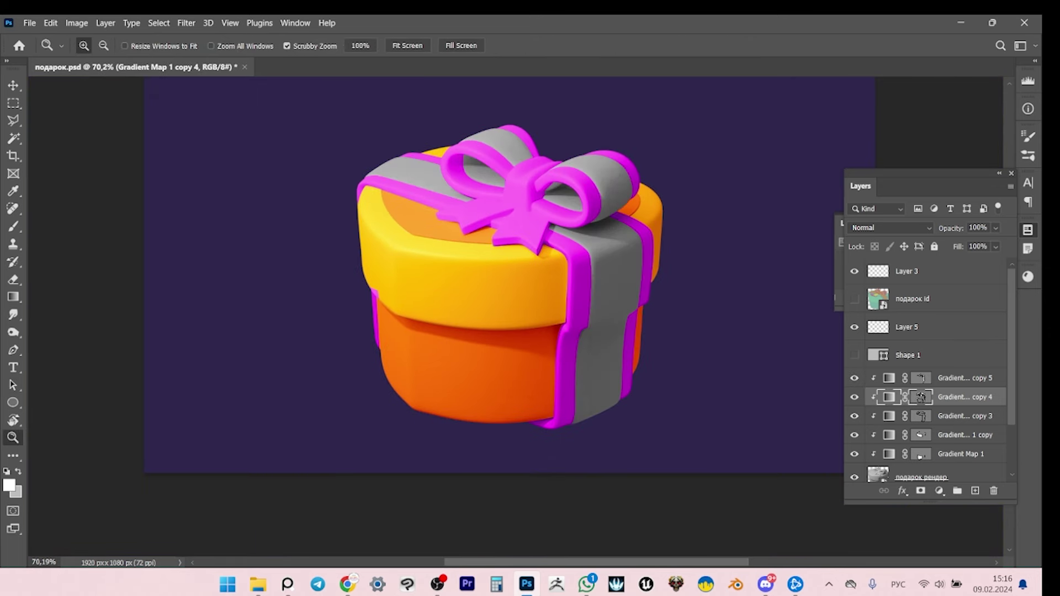
Edit the gradient of Gradient Map 1 copy 5 and set the colour stop at location 50 to hue 285 (ac00e5).
left_click(921, 378)
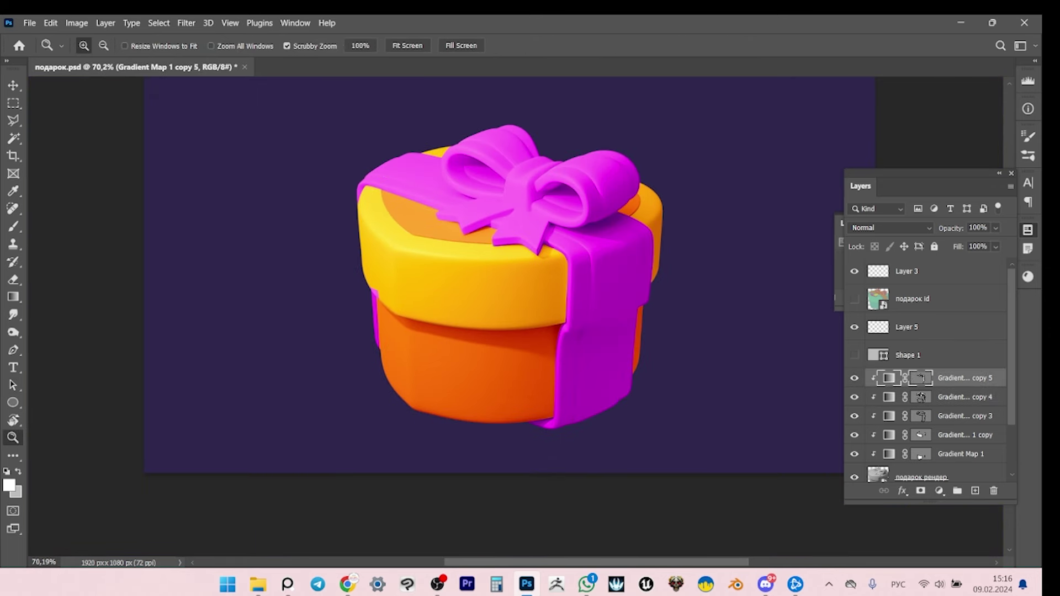
double_click(920, 378)
left_click(728, 323)
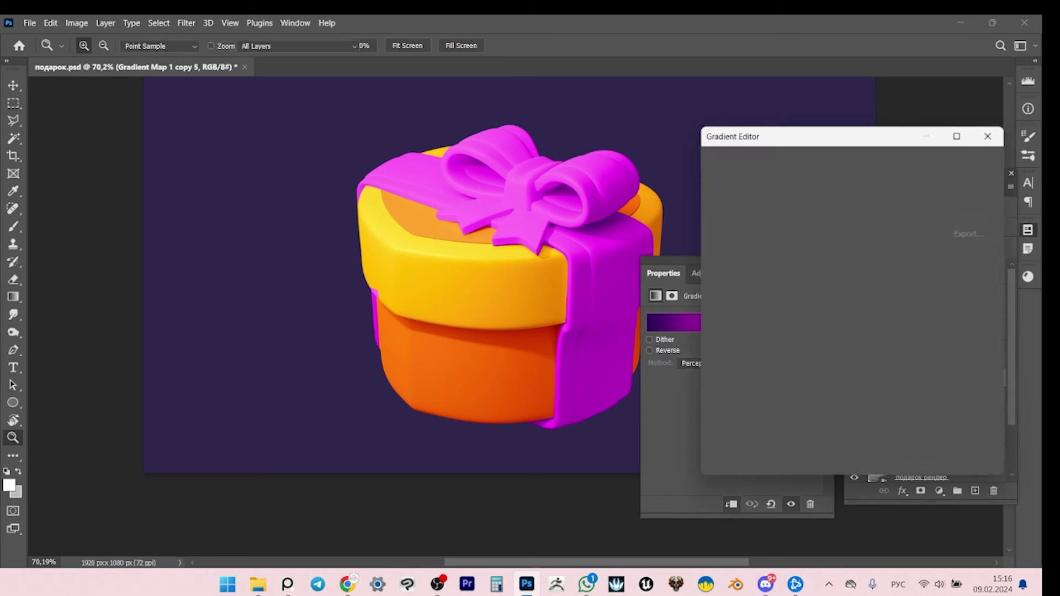
left_click(853, 386)
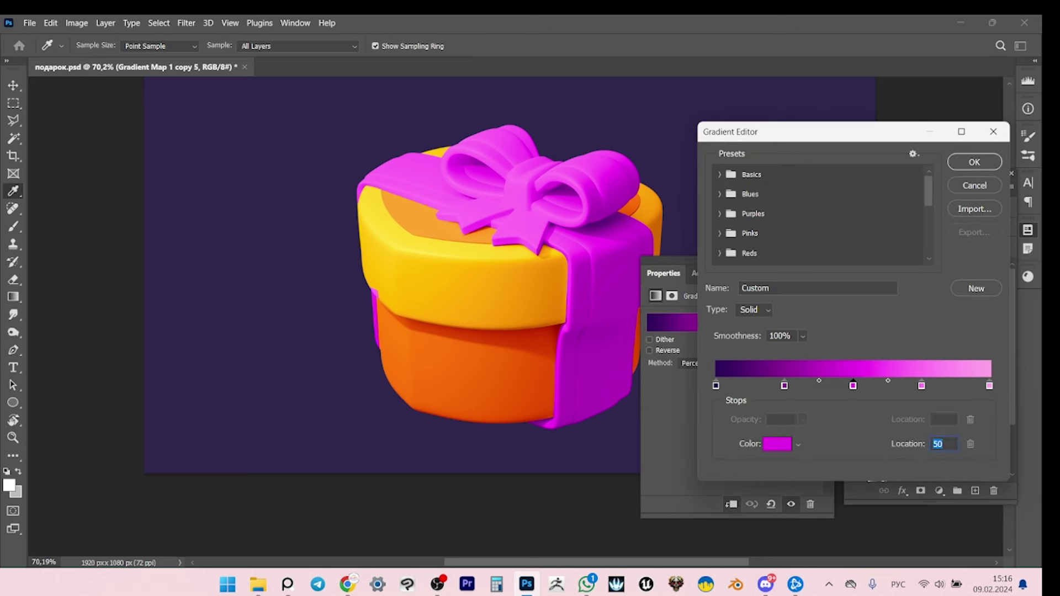
left_click_drag(198, 298, 234, 269)
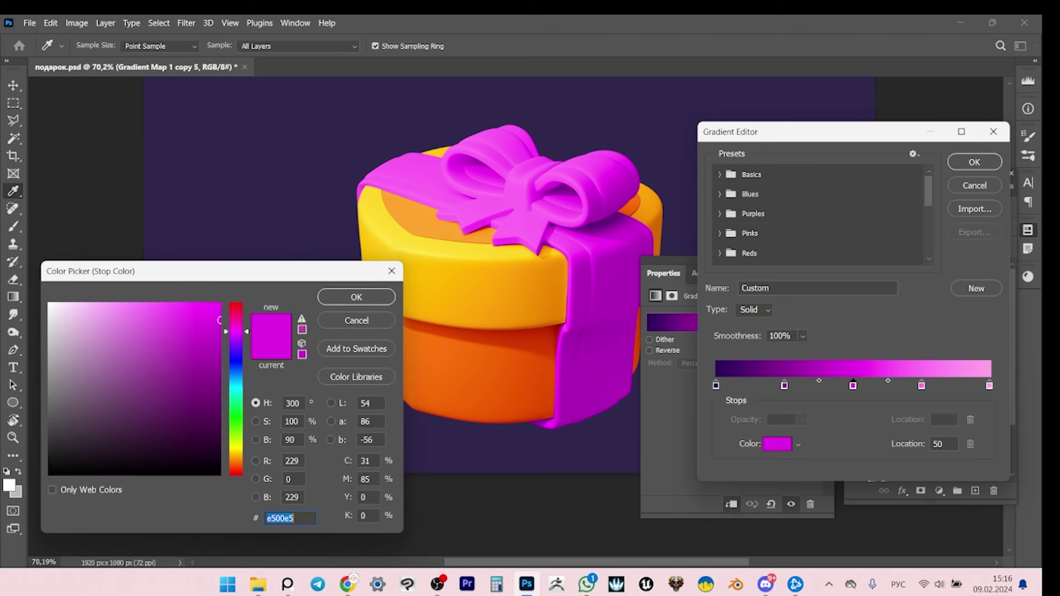
left_click(292, 403)
type("285")
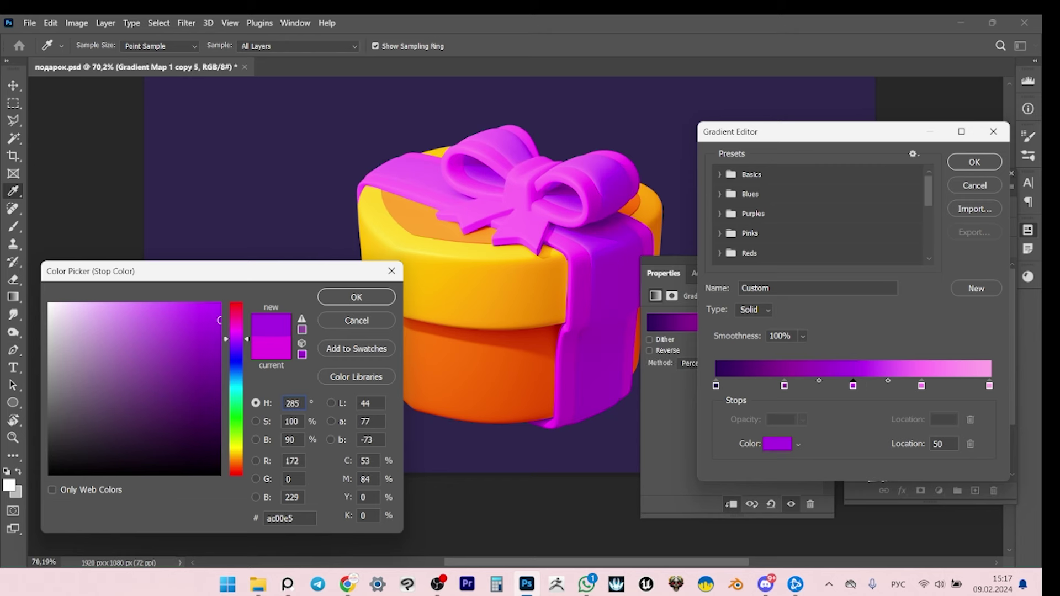
key("Return")
Set the gradient's colour stop at location 25 to hue 280 and the stop at location 0 to hue 255.
double_click(784, 385)
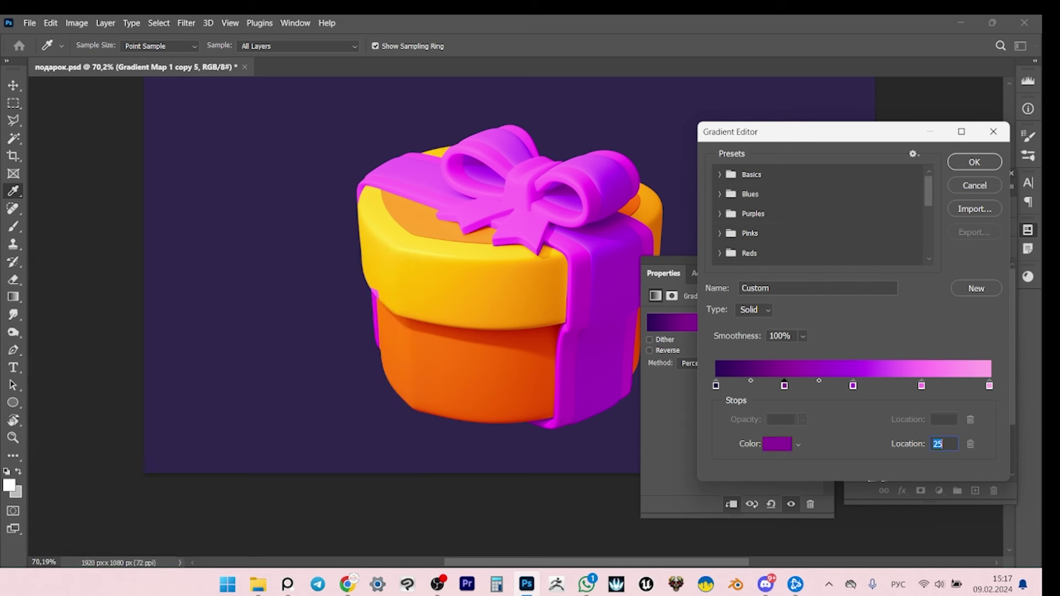
left_click(293, 403)
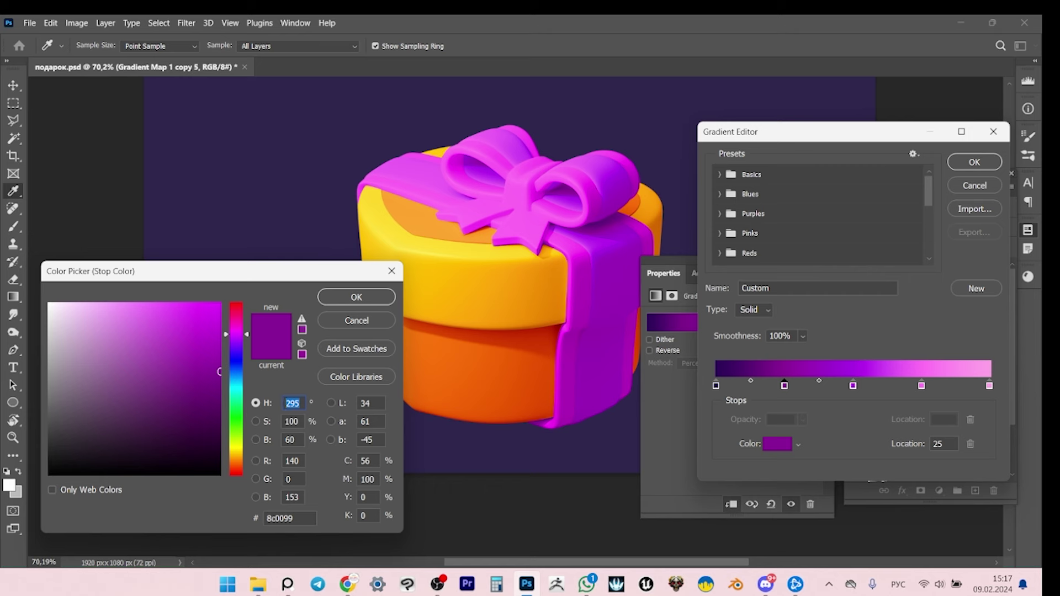
type("280")
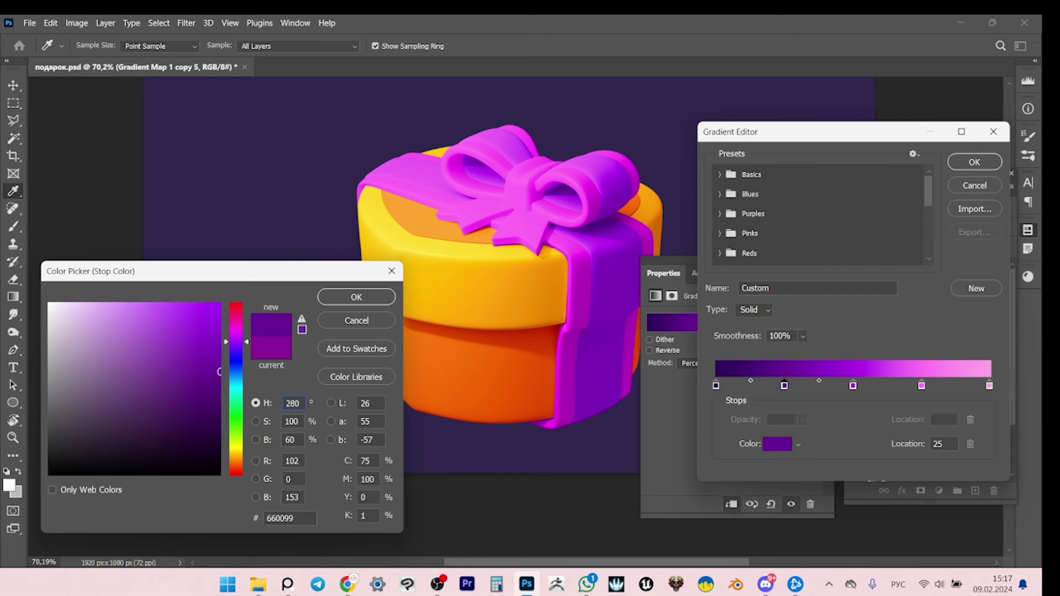
key("Return")
double_click(716, 385)
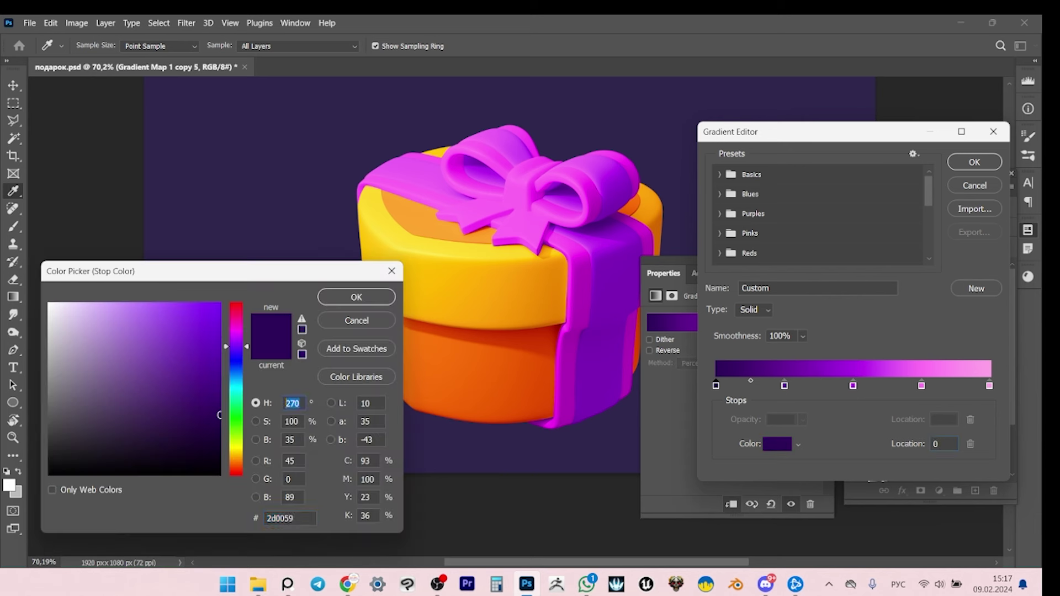
type("2")
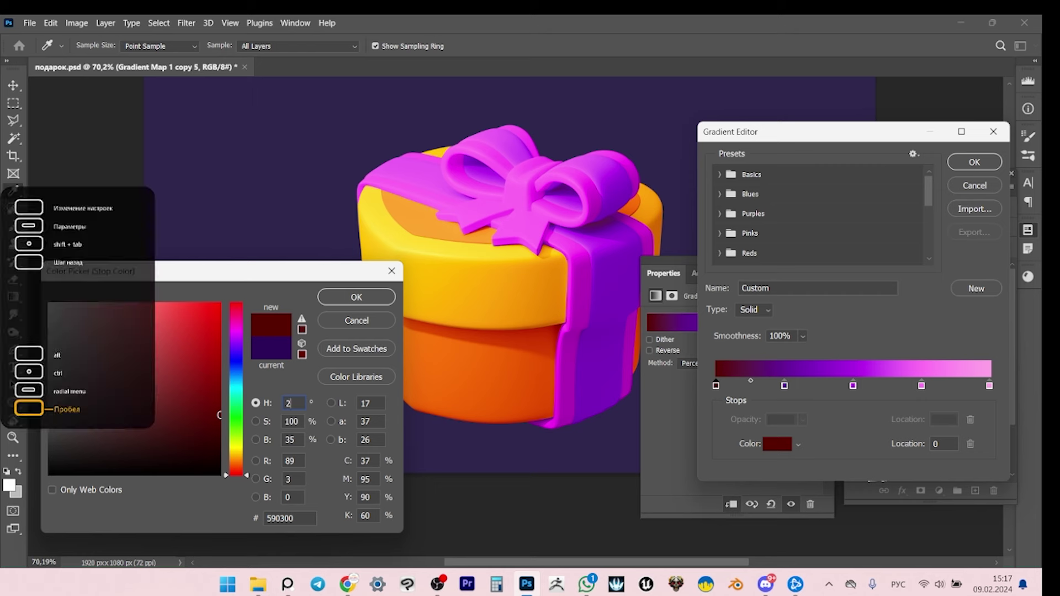
type("70")
key("Return")
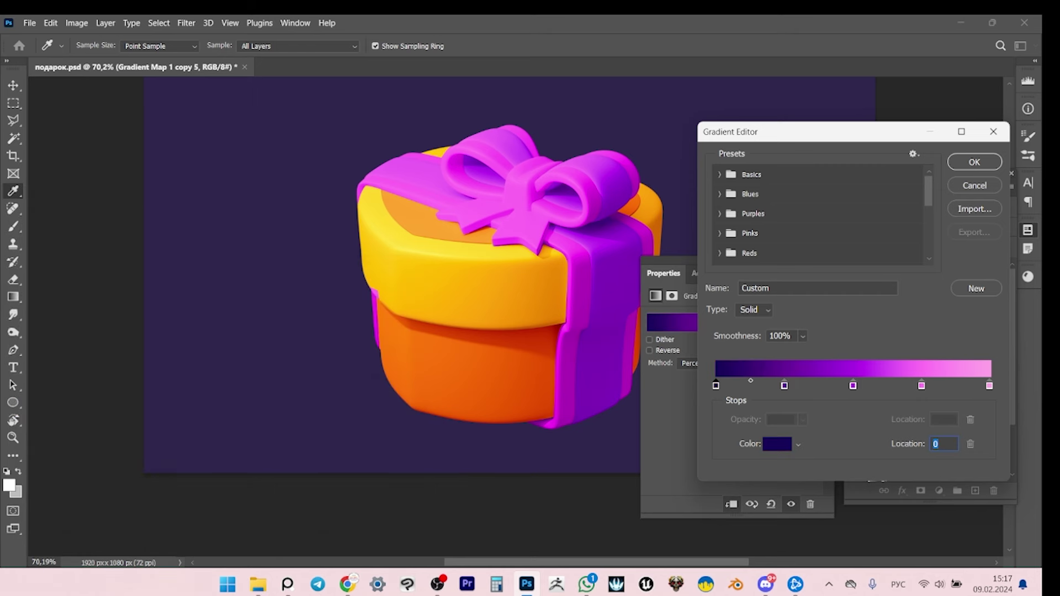
Set the stop at location 75 to hue 290 and the stop at location 100 to hue 300, and accept the gradient.
double_click(921, 385)
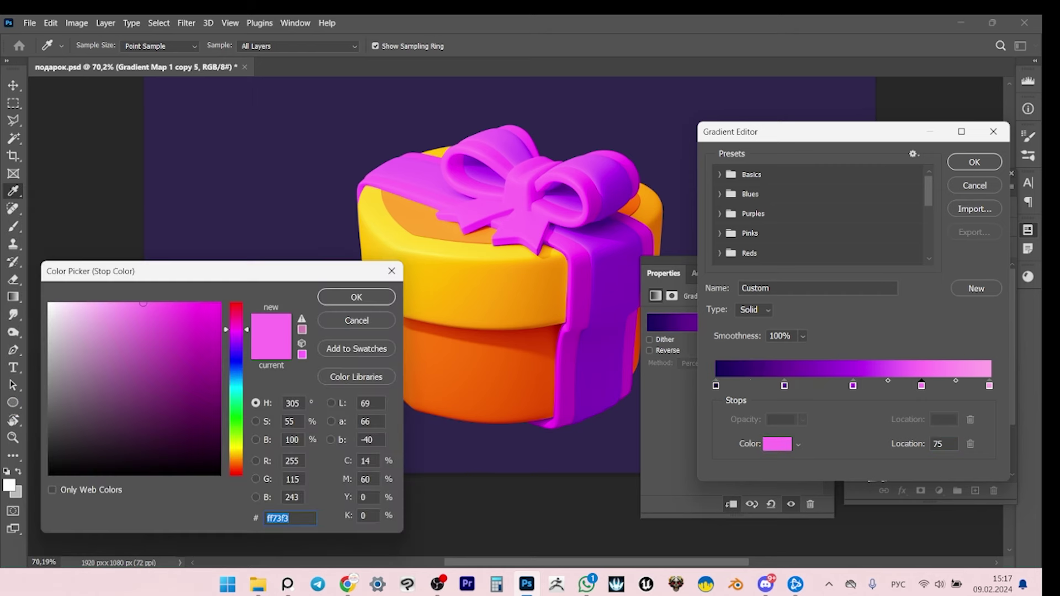
left_click(293, 403)
type("290")
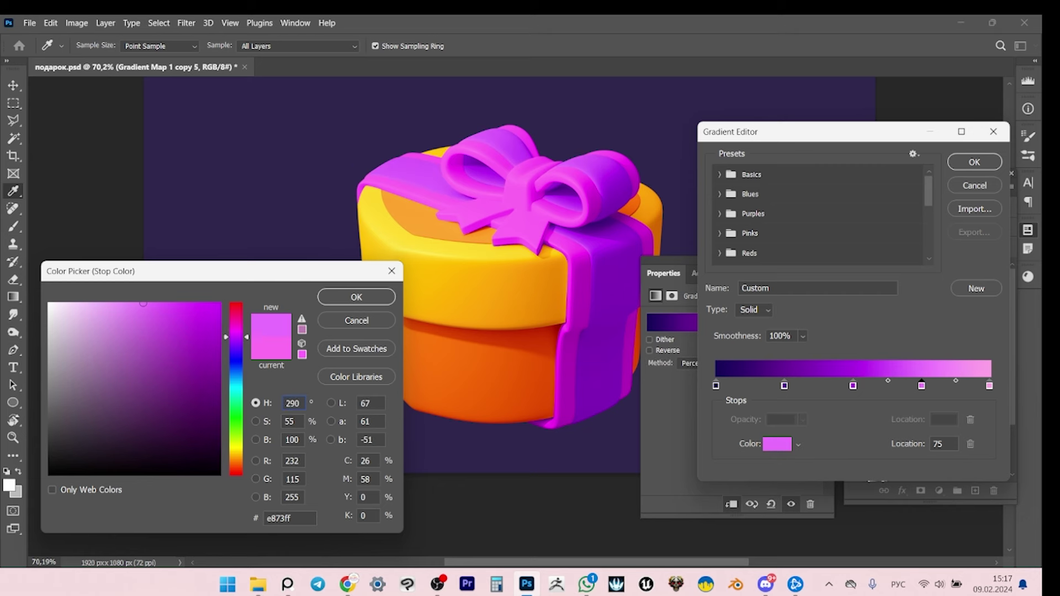
key("Return")
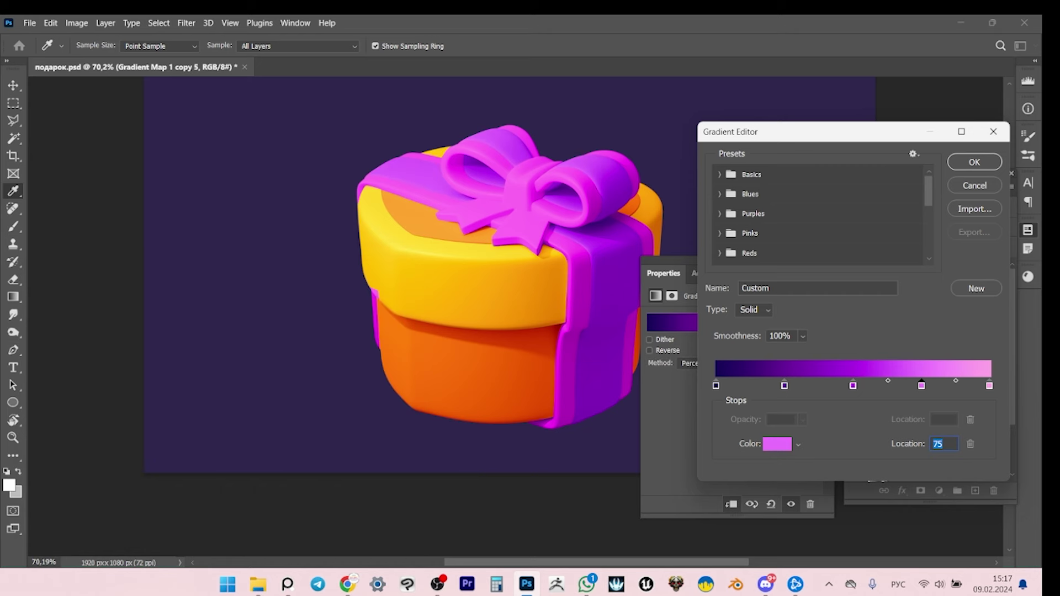
left_click(989, 386)
left_click(777, 443)
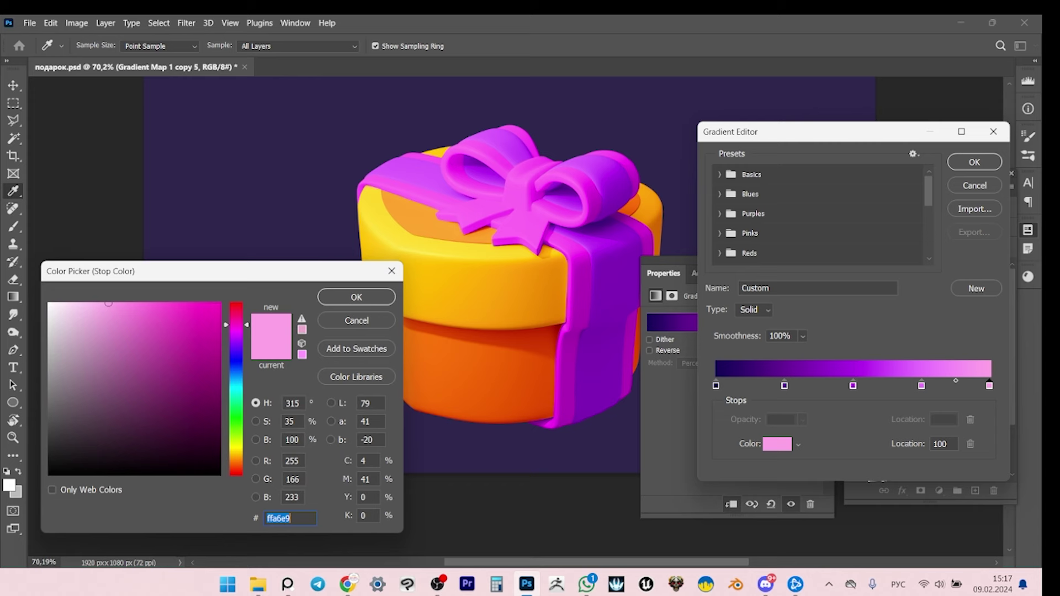
key("Tab")
type("315")
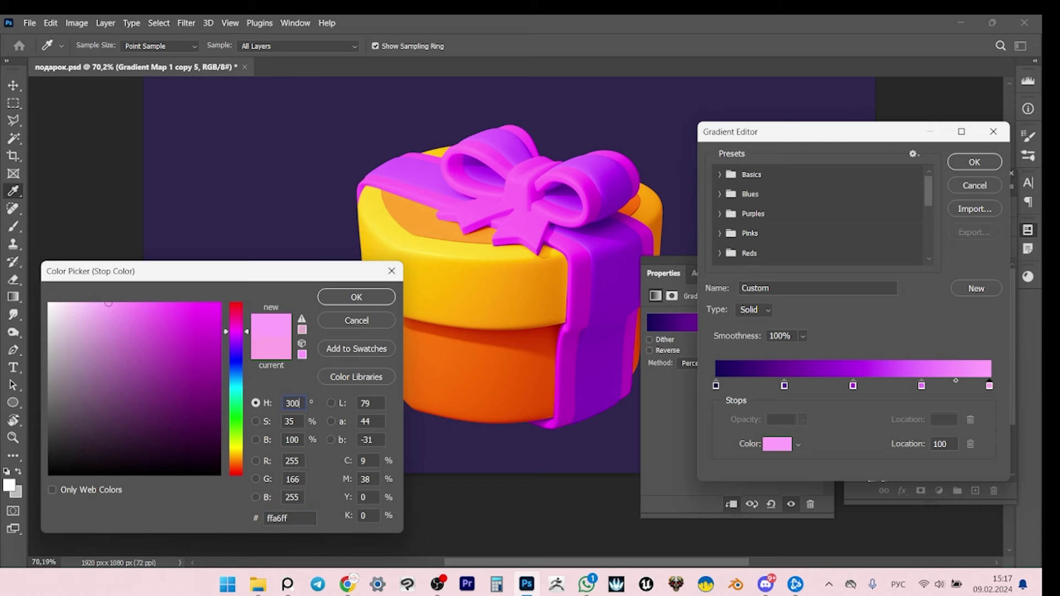
key("Return")
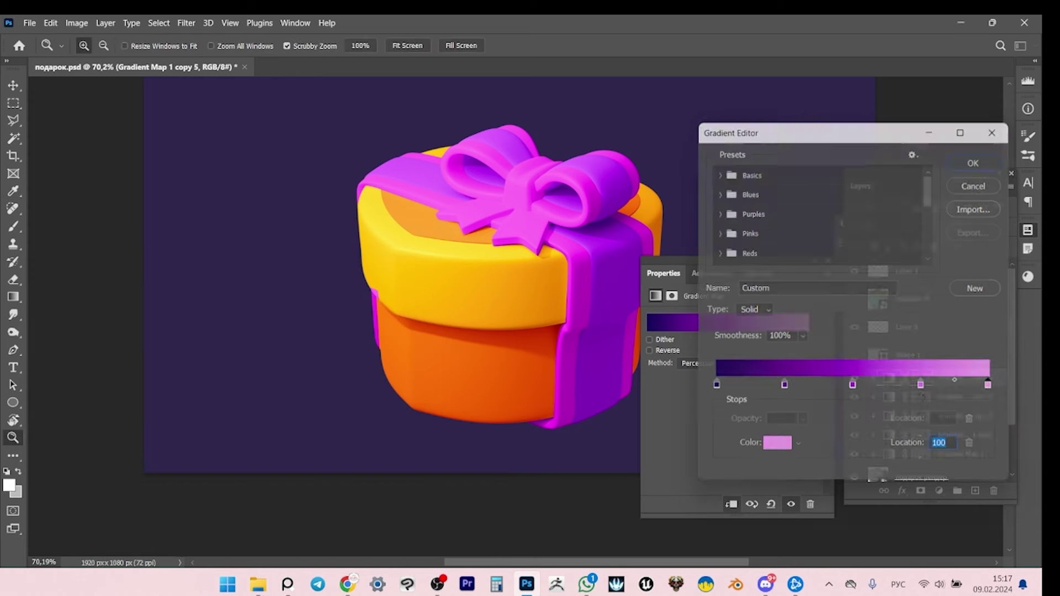
key("Return")
Check the gift box's tonal values at thumbnail size in the grayscale colour proof, and return to the colour view.
key("z")
scroll(562, 262, "down", 3)
scroll(694, 250, "down", 2)
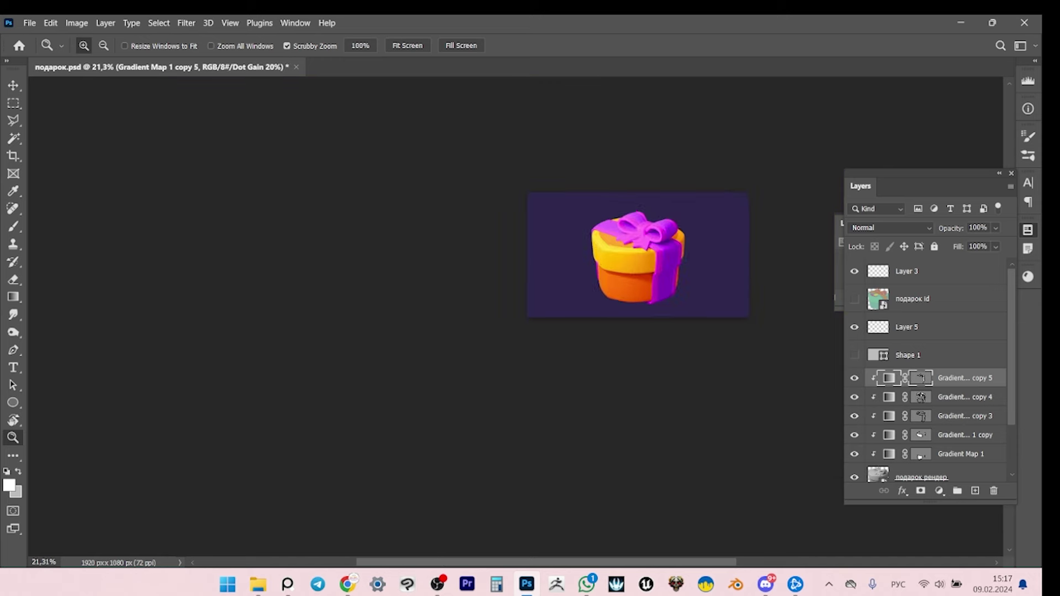
key("ctrl+y")
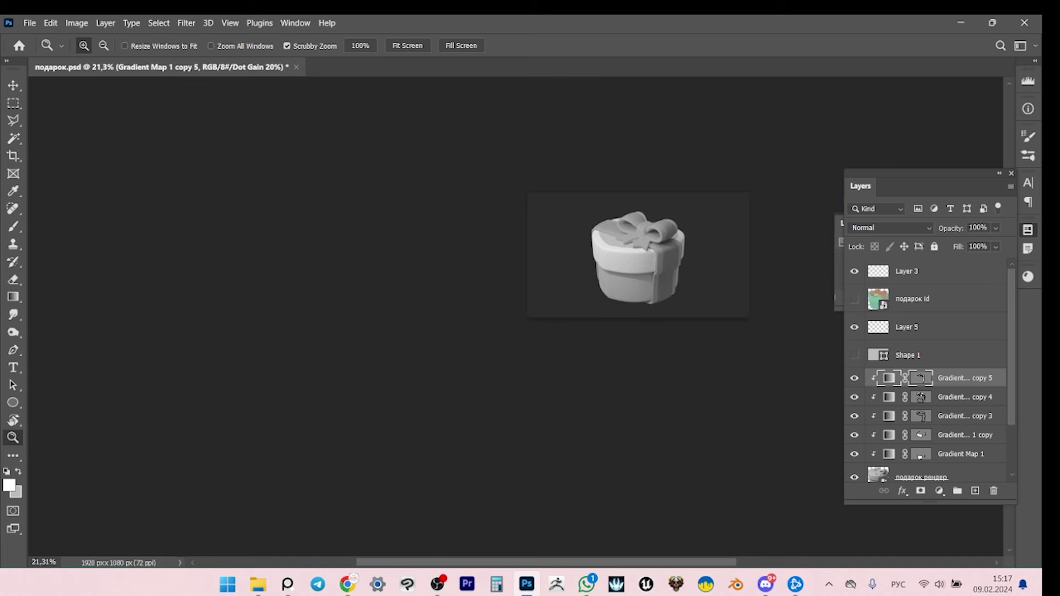
key("ctrl+y")
scroll(617, 220, "up", 5)
left_click_drag(616, 221, 515, 198)
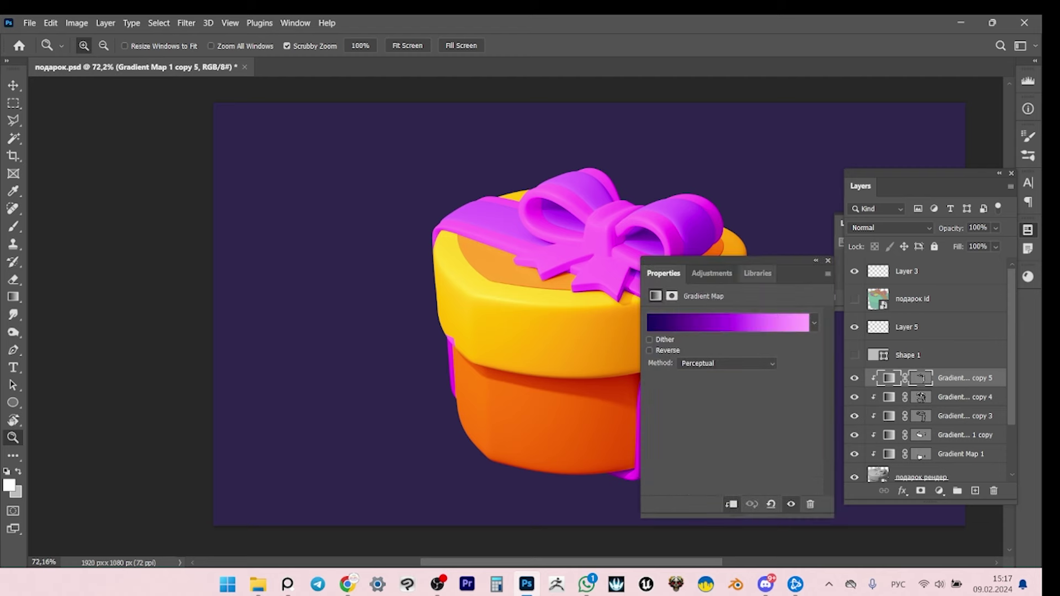
Reopen the band's gradient clear of the box and set the stop at location 75 to saturation 80 (dd33ff).
left_click(728, 322)
key("Escape")
left_click_drag(663, 272, 110, 254)
left_click(174, 303)
left_click_drag(808, 132, 852, 139)
double_click(965, 392)
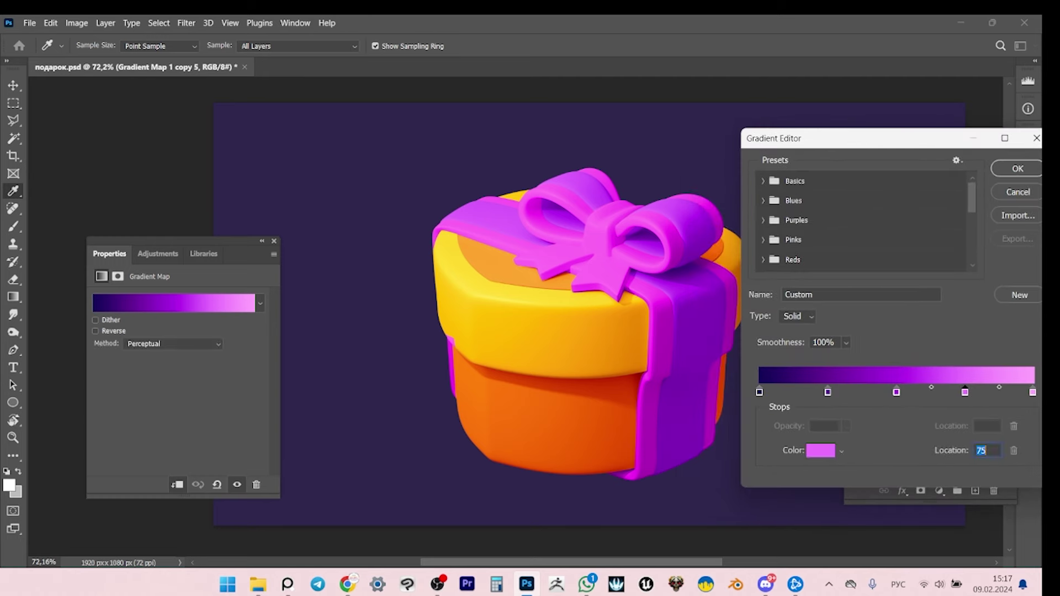
type("dd35ff")
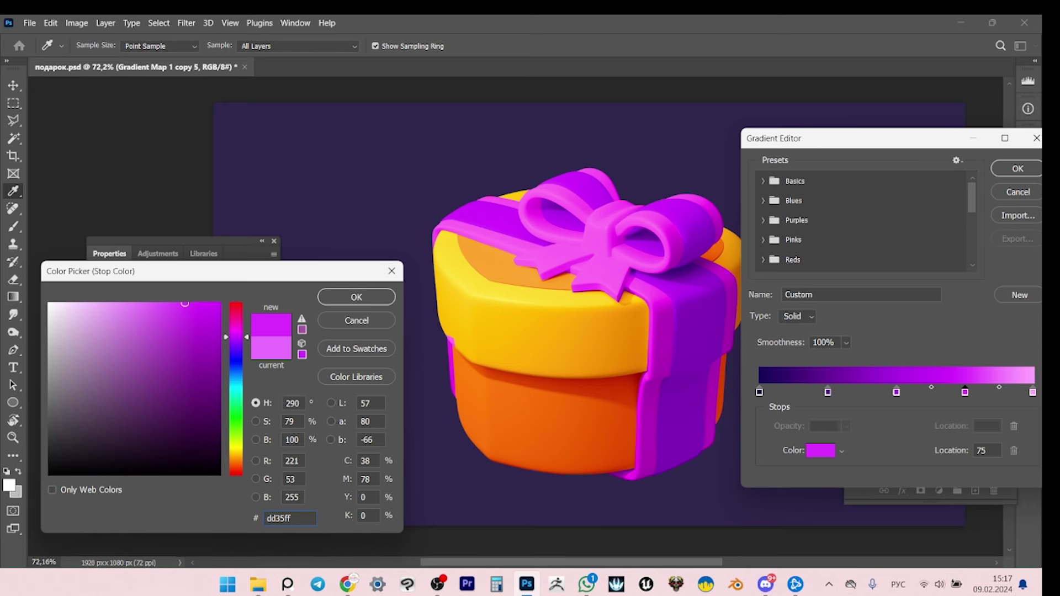
left_click(291, 422)
type("80")
key("Return")
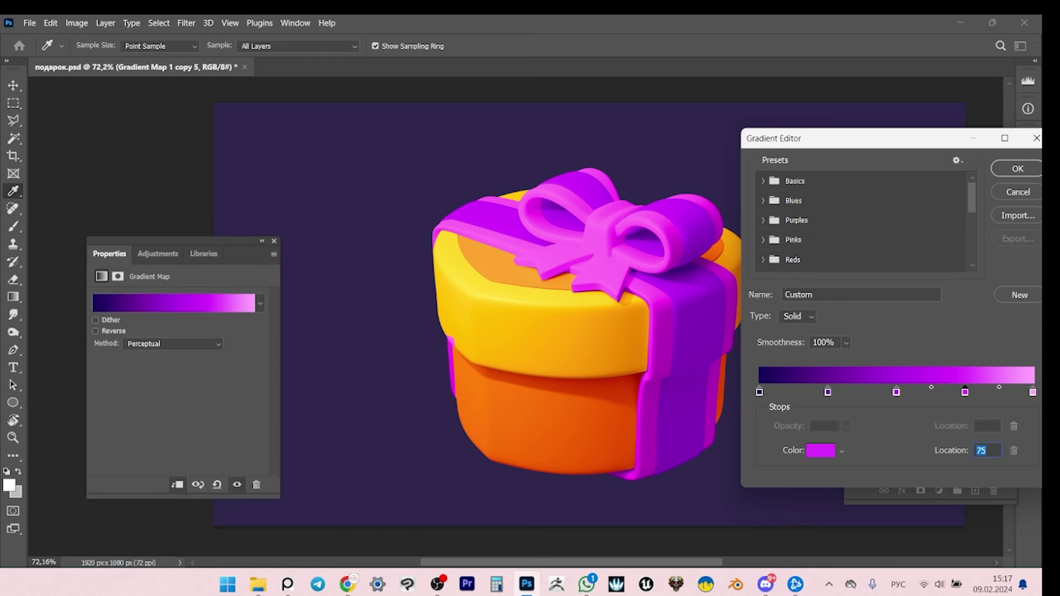
Set the colour stop at location 50 to hue 280, saturation 100 and brightness 75 (7f00bf).
left_click(896, 392)
left_click(820, 450)
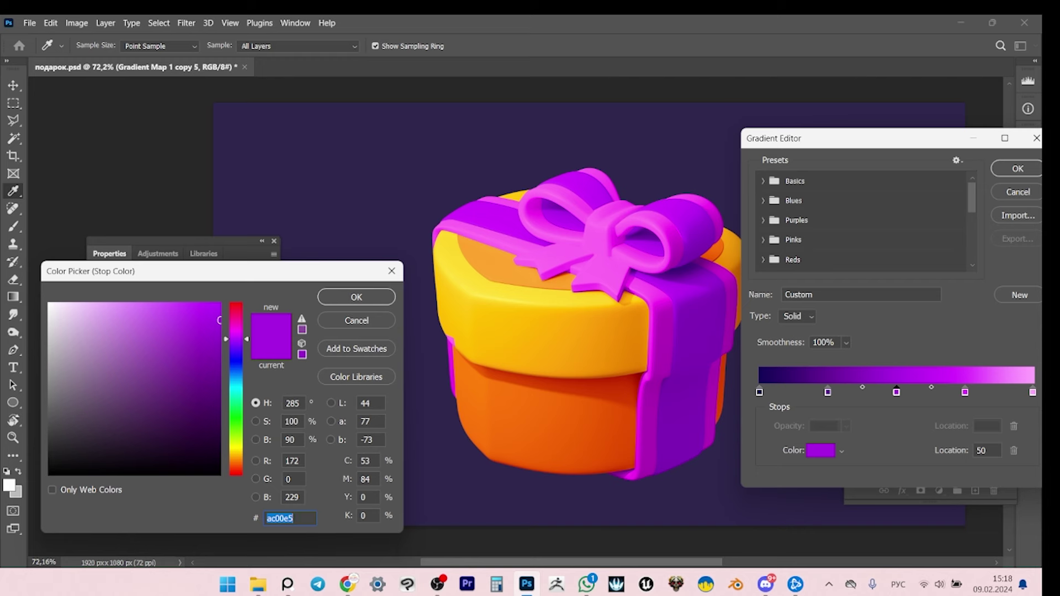
key("Return")
left_click(820, 450)
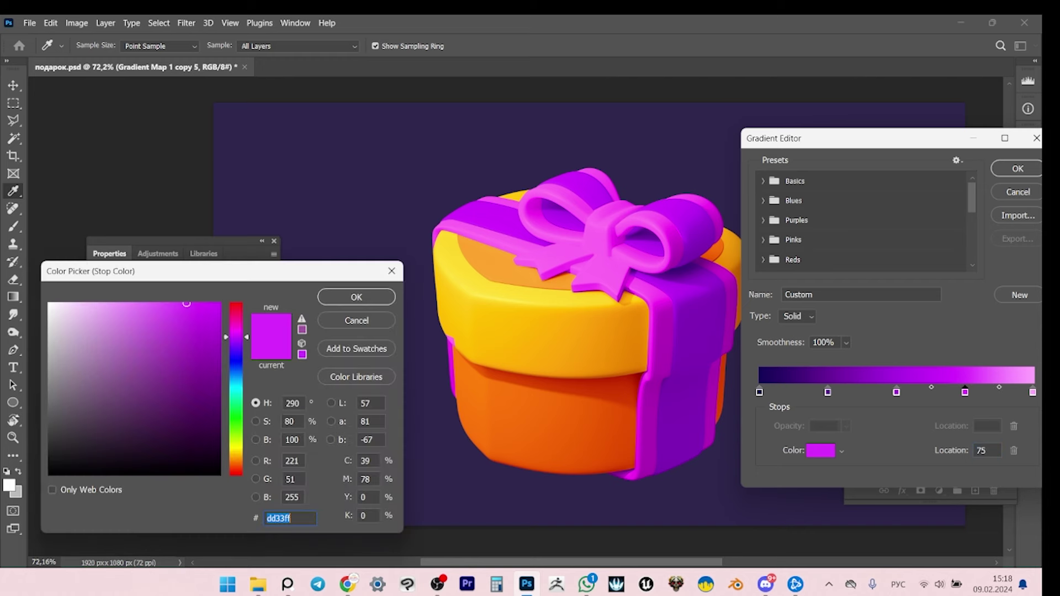
key("Return")
left_click(897, 392)
left_click(821, 450)
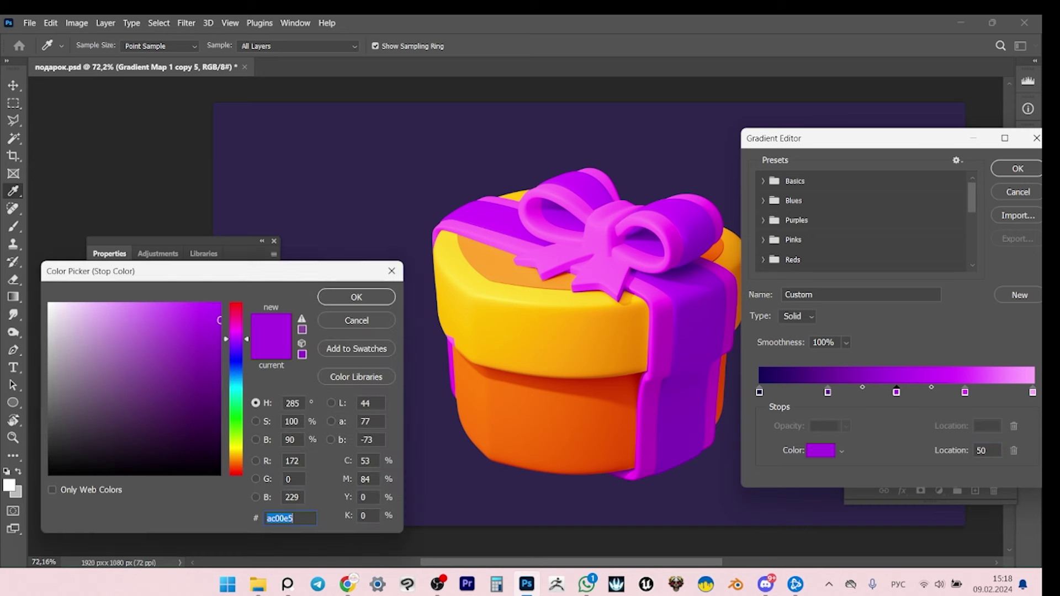
left_click(292, 403)
type("280")
left_click(219, 347)
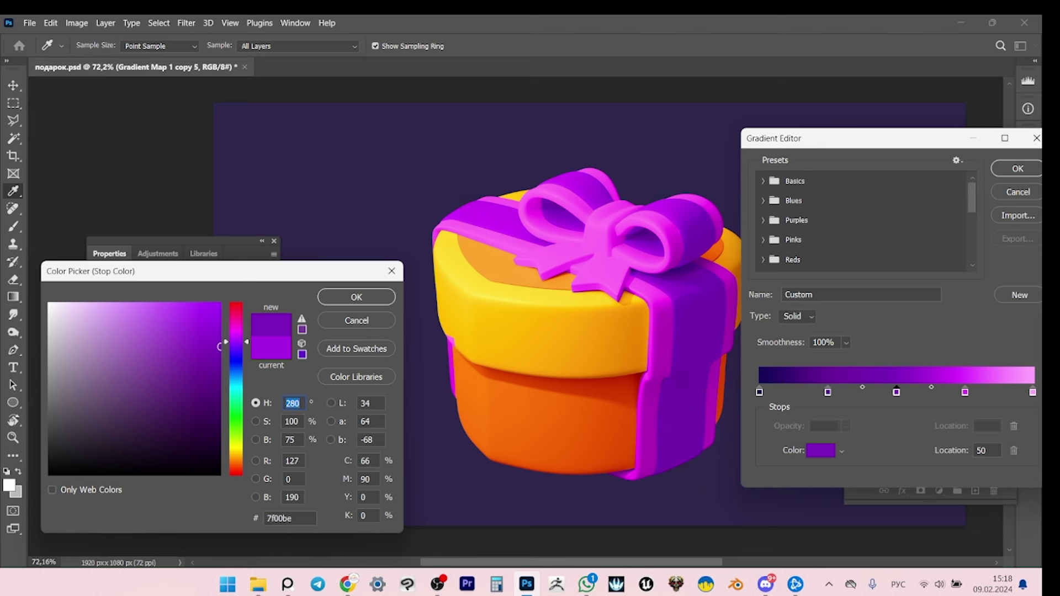
left_click_drag(219, 347, 218, 345)
key("Tab")
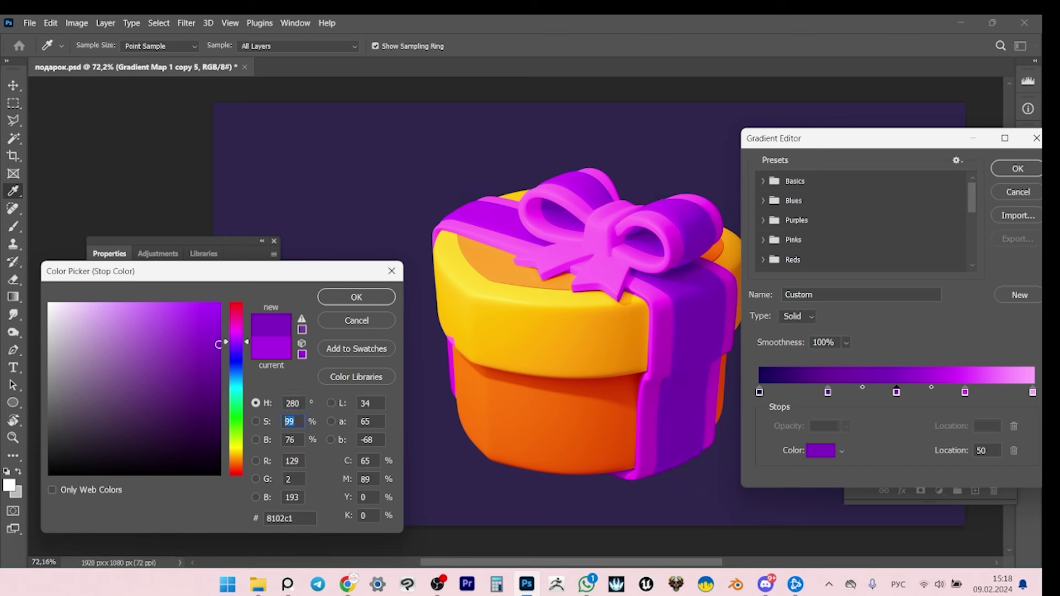
type("100")
key("Tab")
type("75")
key("Return")
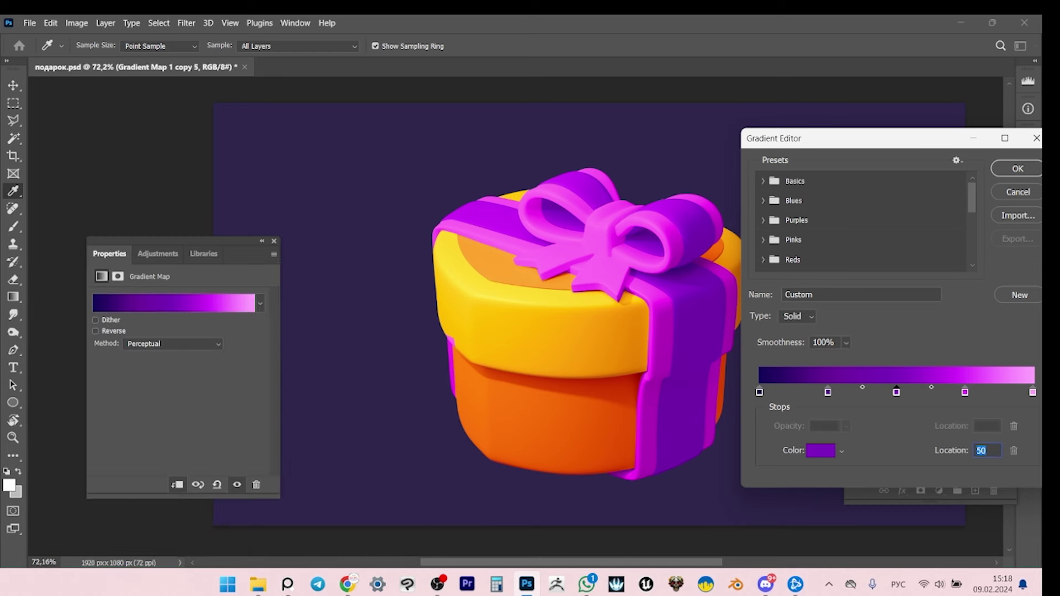
key("Return")
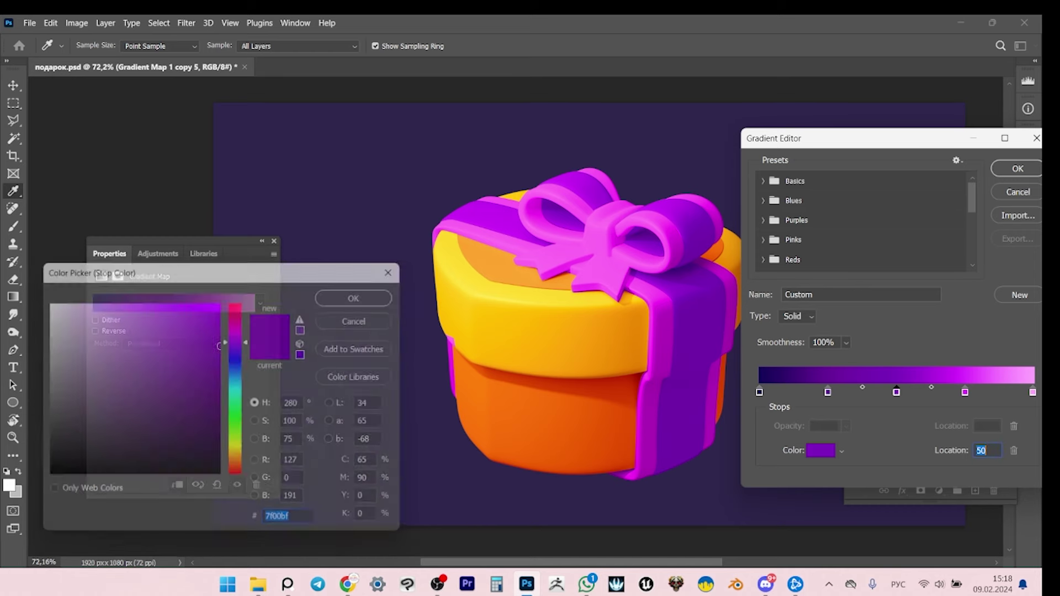
Set the colour stop at location 25 to hue 270 and darken it to brightness 52 with saturation 99.
left_click(828, 392)
double_click(827, 392)
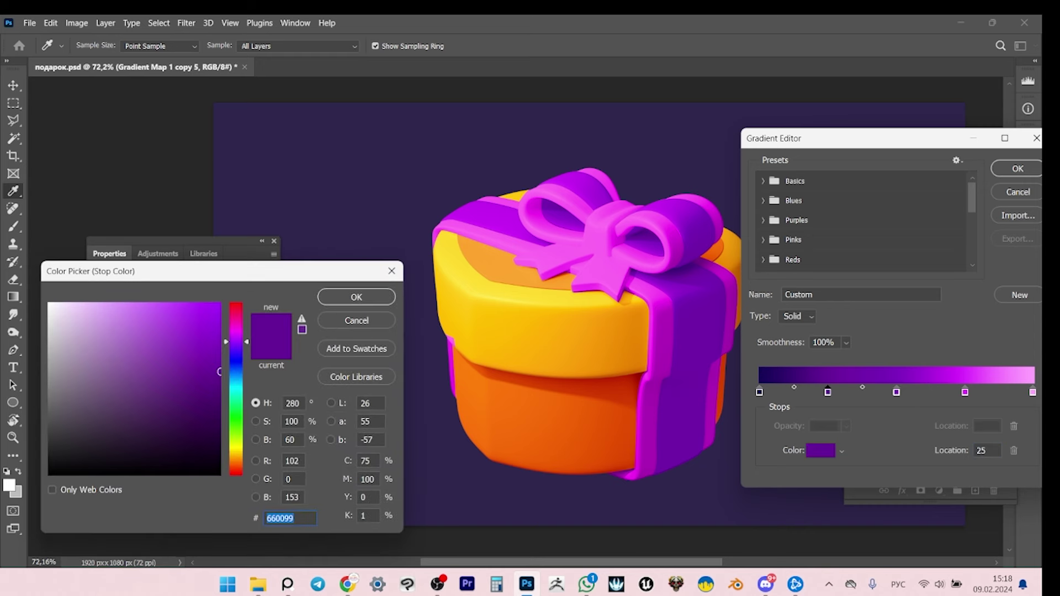
key("Tab")
type("270")
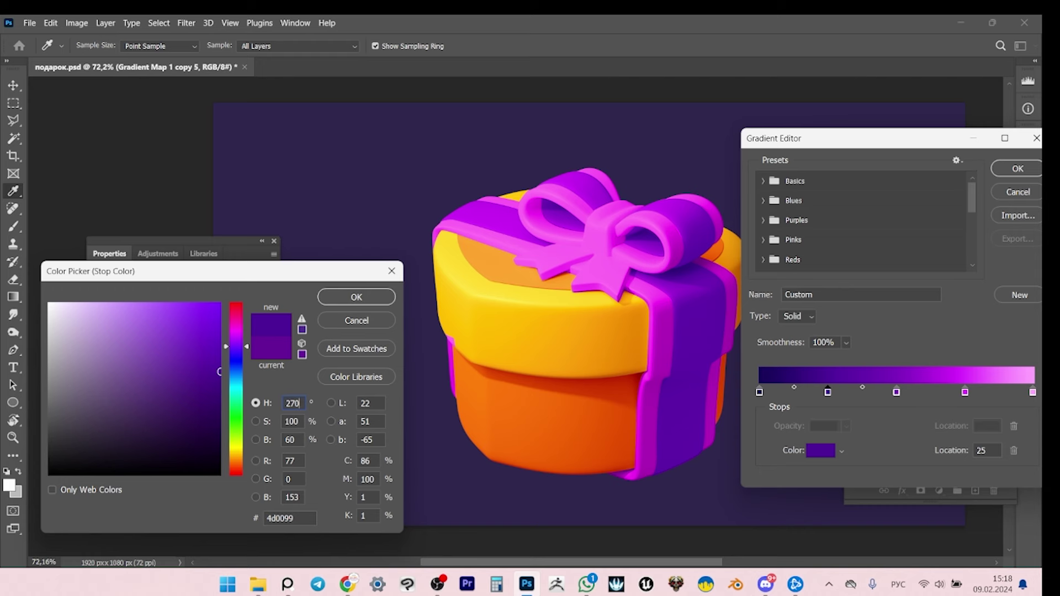
left_click_drag(220, 371, 218, 387)
key("Return")
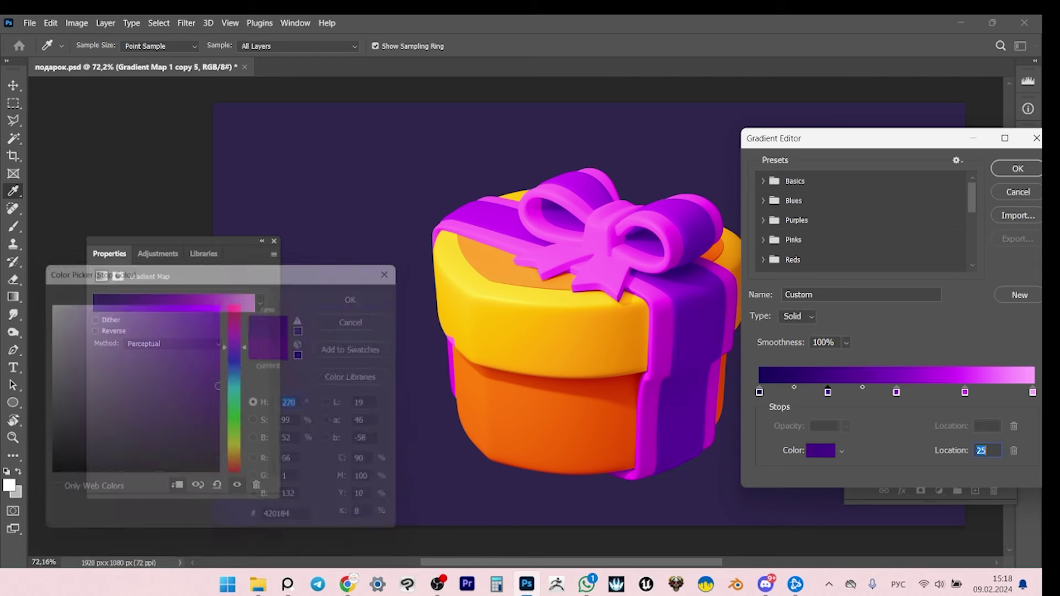
Compare the colour values of the gradient's two darkest stops, at locations 0 and 25.
left_click(760, 392)
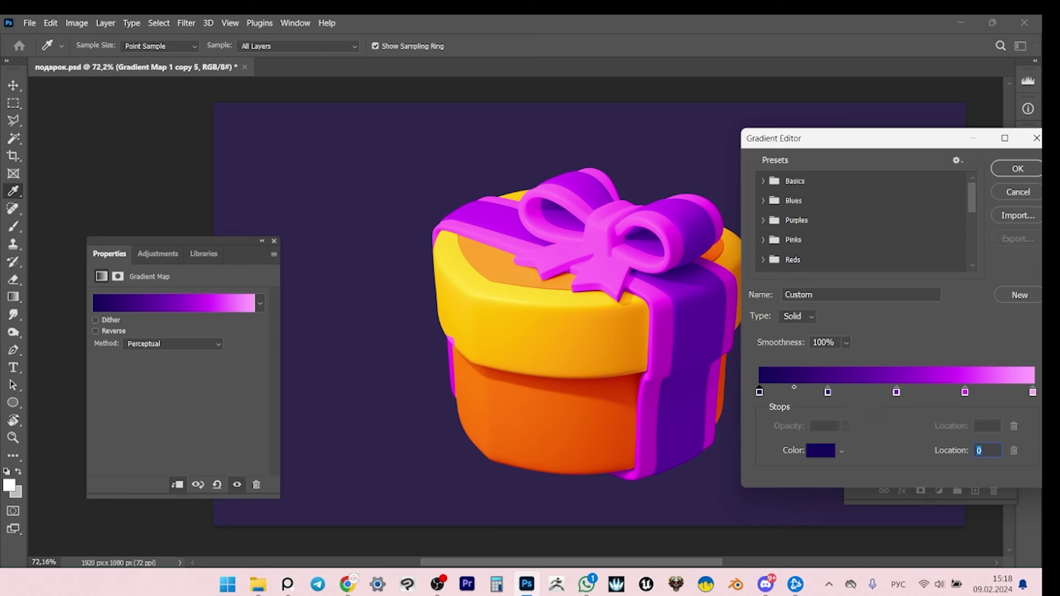
left_click(820, 451)
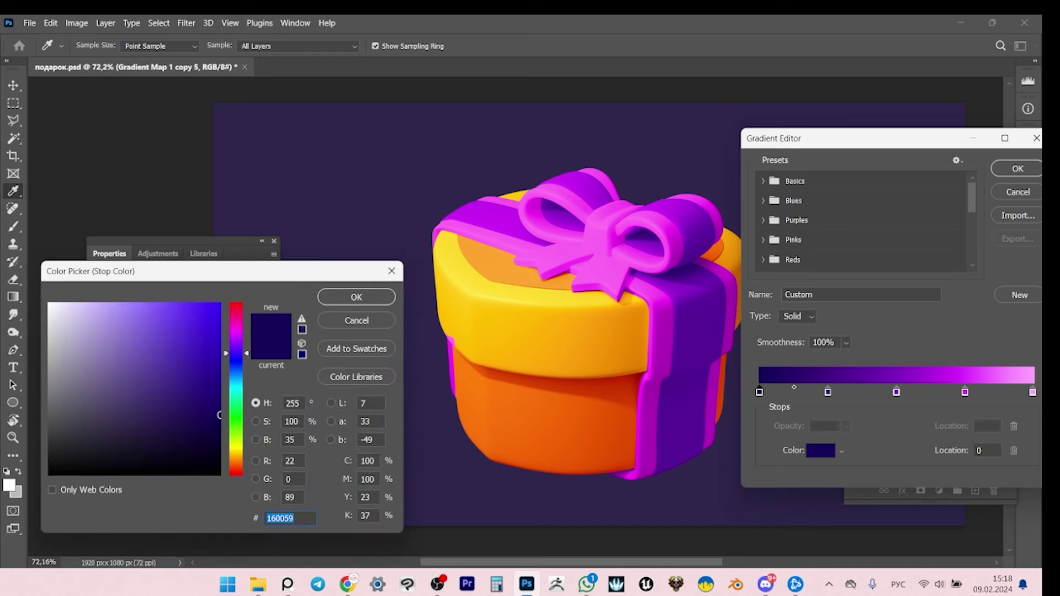
key("Return")
double_click(827, 392)
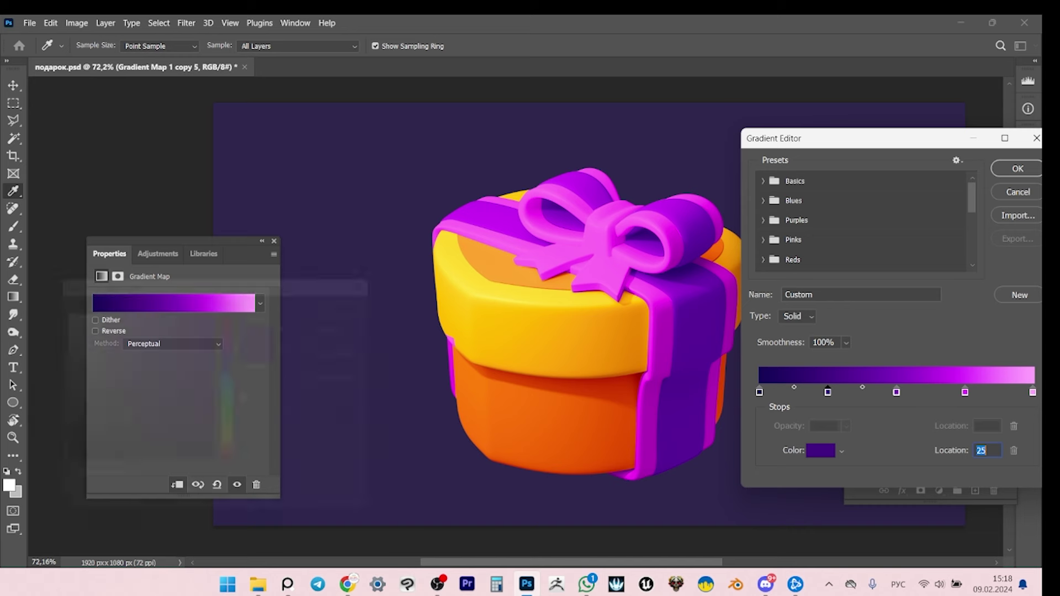
key("Return")
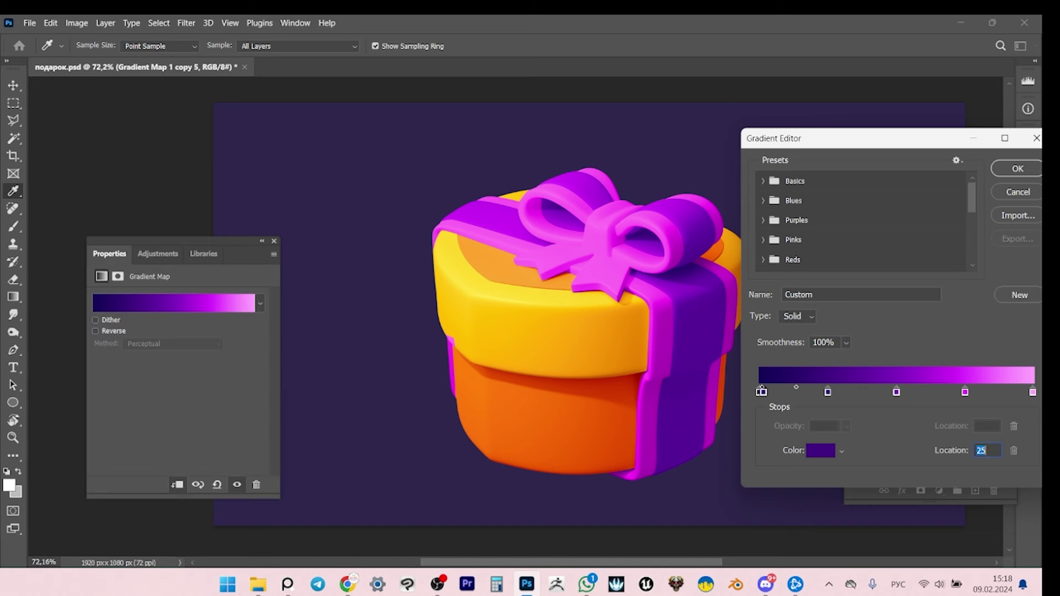
double_click(759, 392)
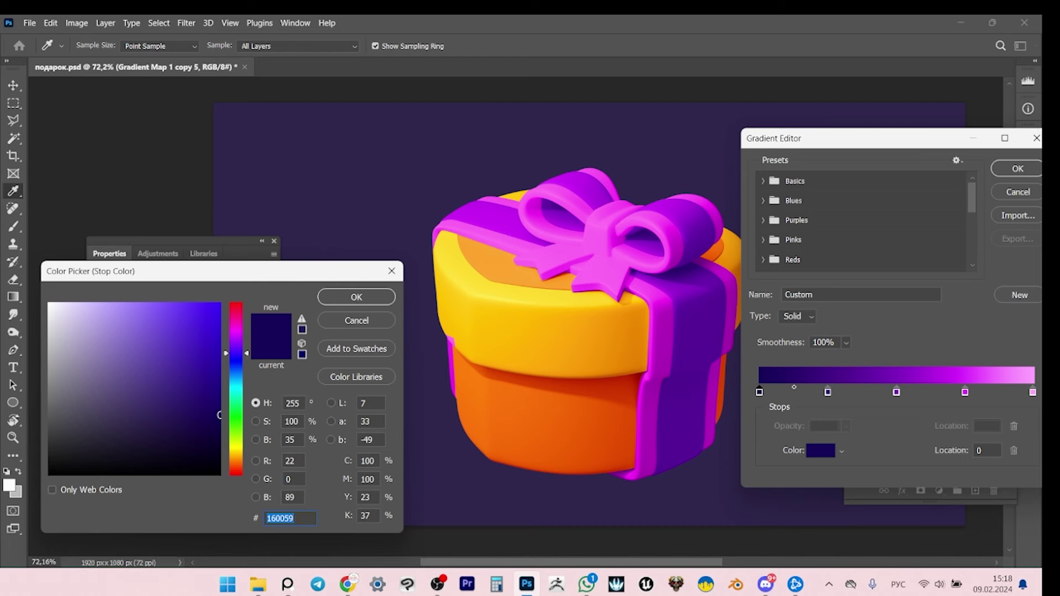
key("Return")
Accept the edited gradient of Gradient Map 1 copy 5 and inspect the bow and ribbon up close.
left_click_drag(861, 138, 740, 147)
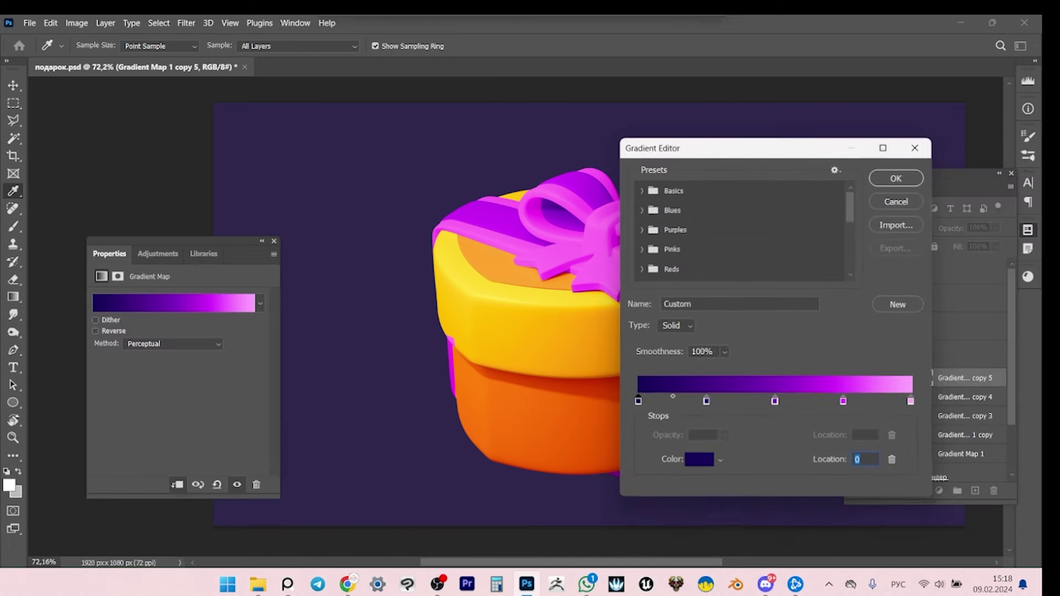
key("Return")
key("z")
left_click_drag(580, 270, 612, 271)
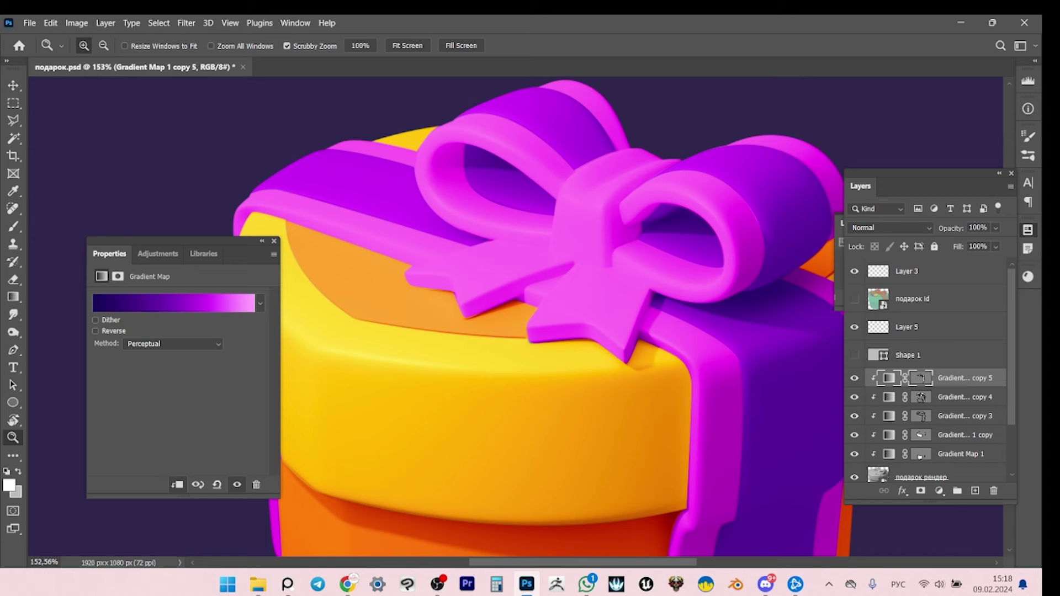
Compare the ribbon with and without Gradient Map 1 copy 5, and hide the Gradient Map 1 copy 4 layer.
key("ctrl+comma")
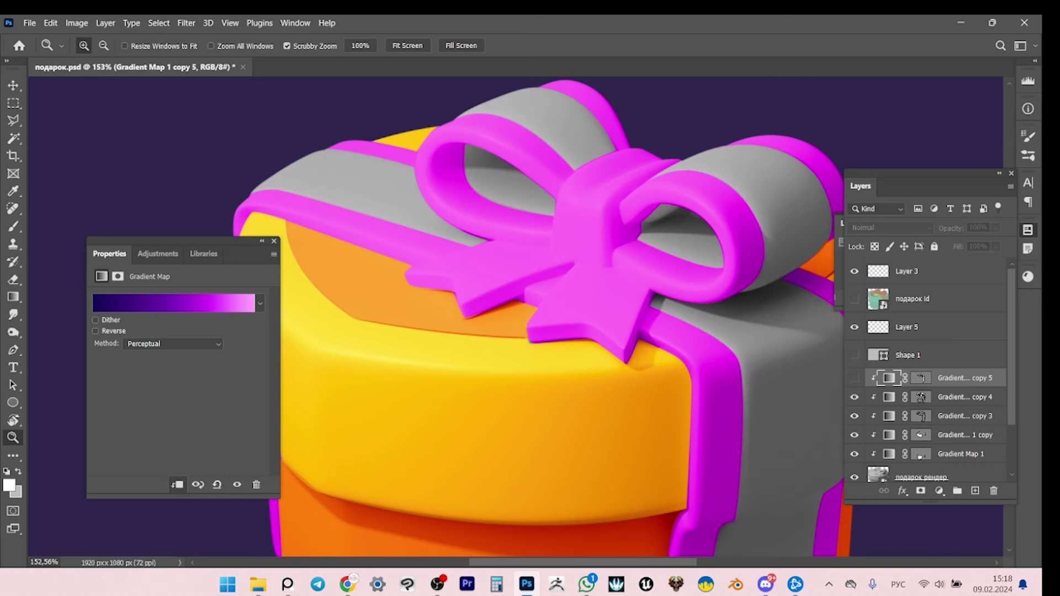
key("ctrl+comma")
left_click(854, 397)
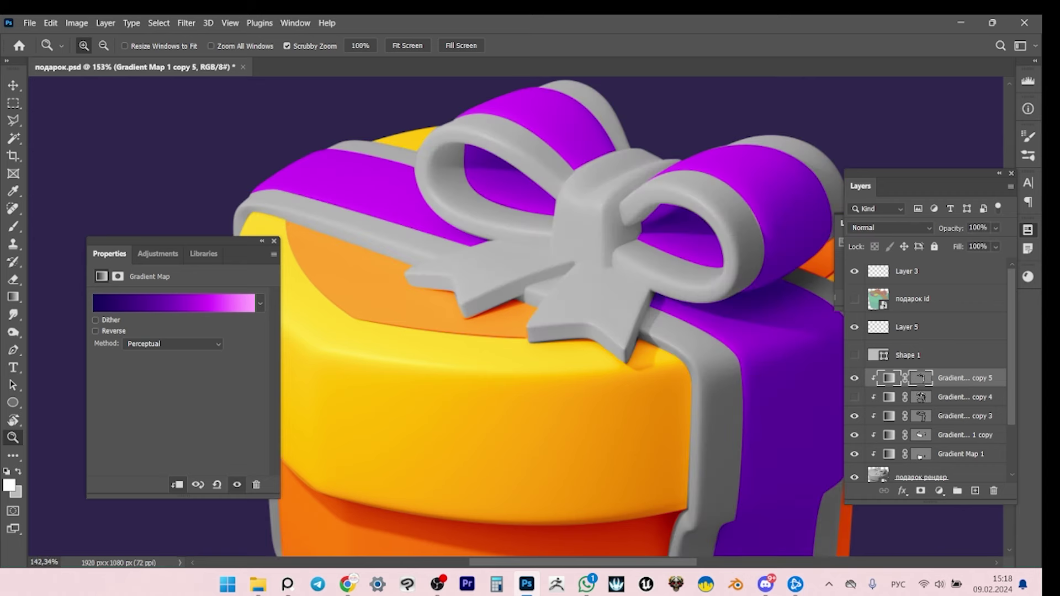
With the Pen tool, trace the lower edge of the bow's left ribbon tail on the vector mask of Gradient Map 1 copy 5.
scroll(500, 207, "down", 4)
scroll(527, 221, "up", 4)
key("p")
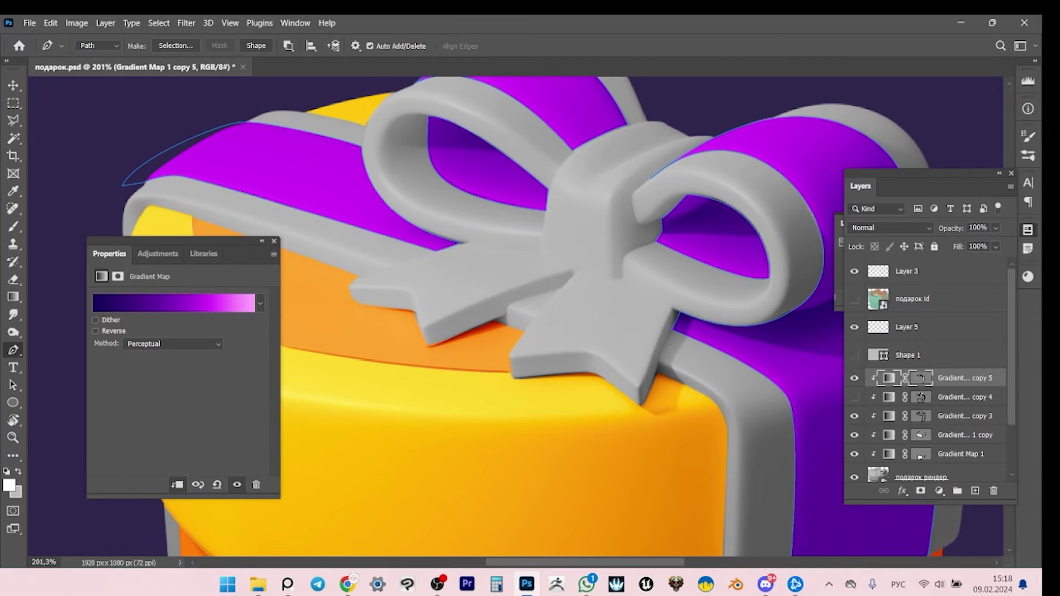
scroll(516, 317, "left", 3)
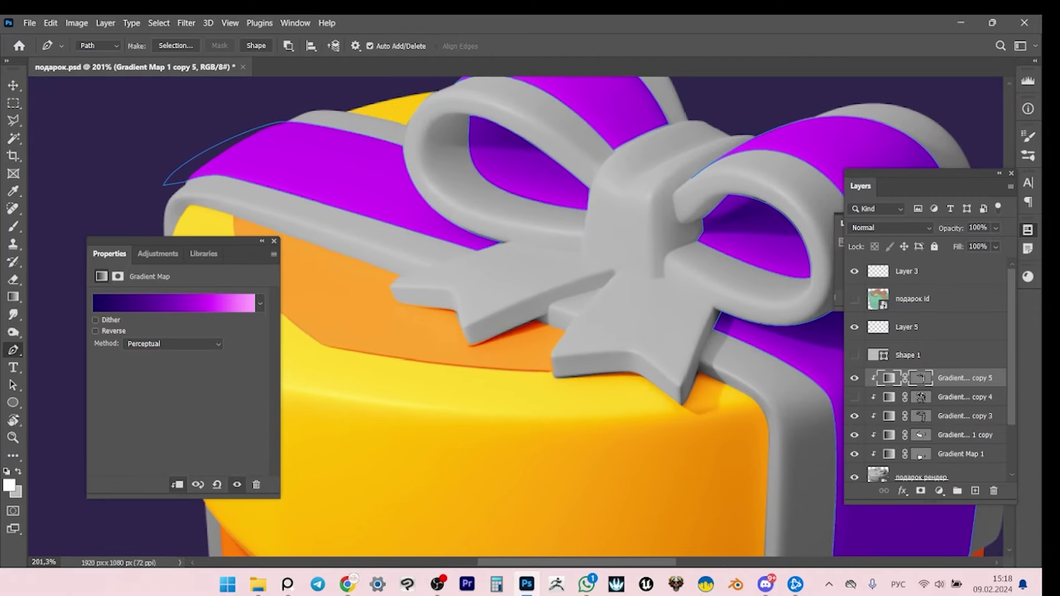
scroll(455, 238, "up", 3)
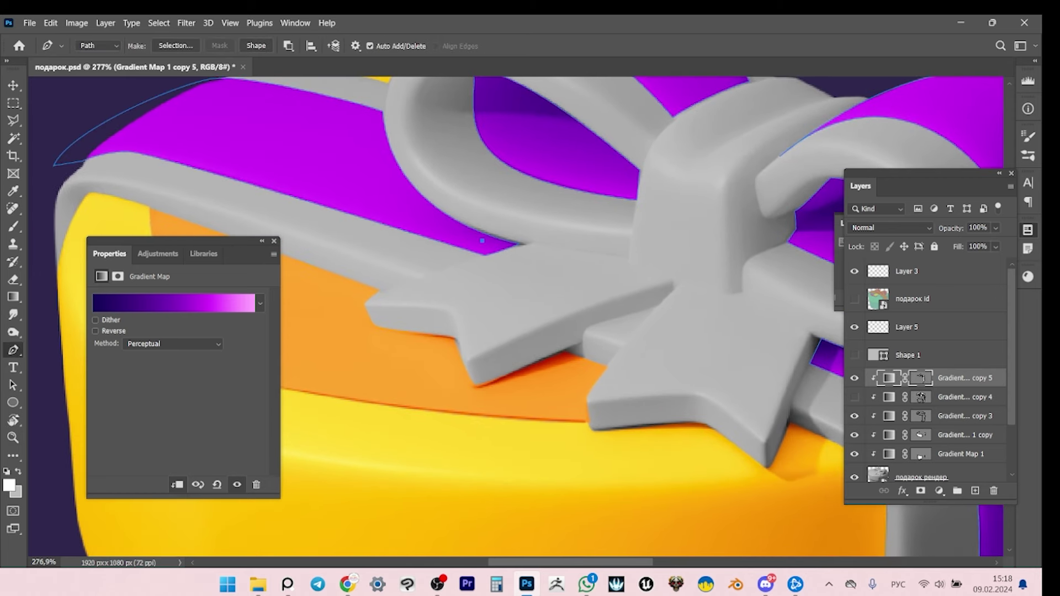
left_click(484, 254)
left_click_drag(365, 303, 381, 328)
left_click_drag(477, 388, 486, 388)
left_click_drag(569, 347, 590, 326)
left_click(653, 307)
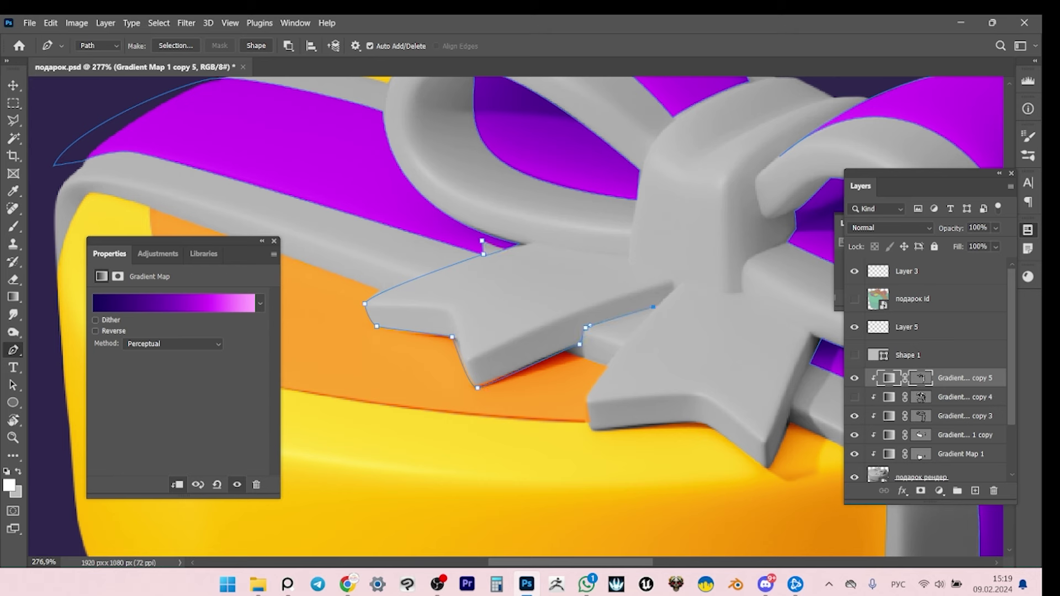
Close the left tail's outline along its upper edge and combine the shape with the vector mask.
left_click_drag(664, 269, 653, 263)
left_click_drag(664, 269, 655, 269)
left_click(629, 261)
left_click(628, 255)
left_click(524, 244)
left_click(288, 46)
left_click(320, 74)
Outline the bow's right ribbon tail with the Pen tool, adding it to the vector mask of Gradient Map 1 copy 5.
left_click_drag(553, 331, 403, 259)
left_click(512, 210)
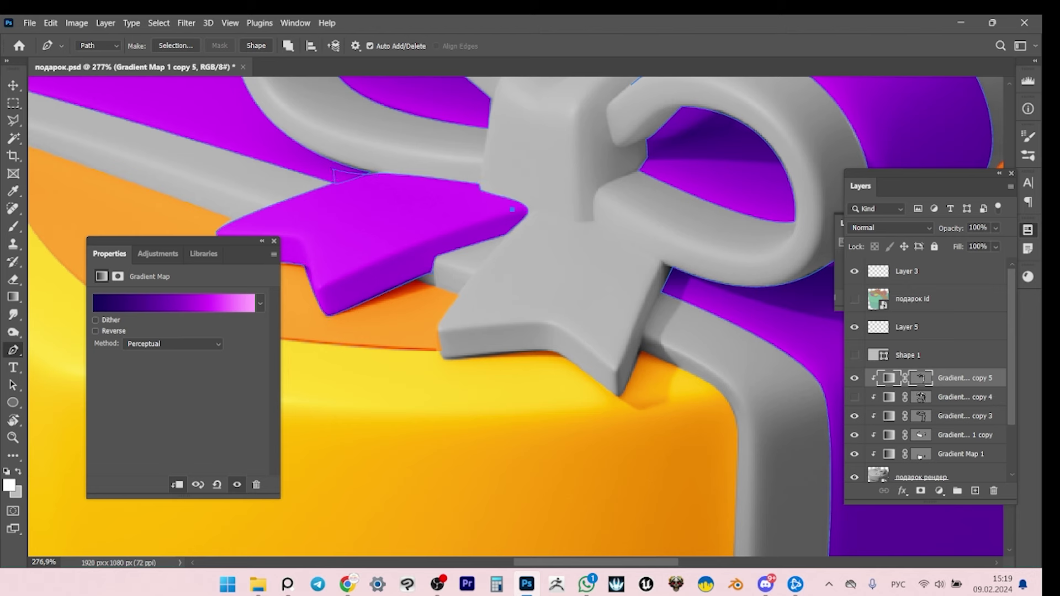
left_click_drag(532, 208, 601, 221)
left_click_drag(658, 257, 672, 286)
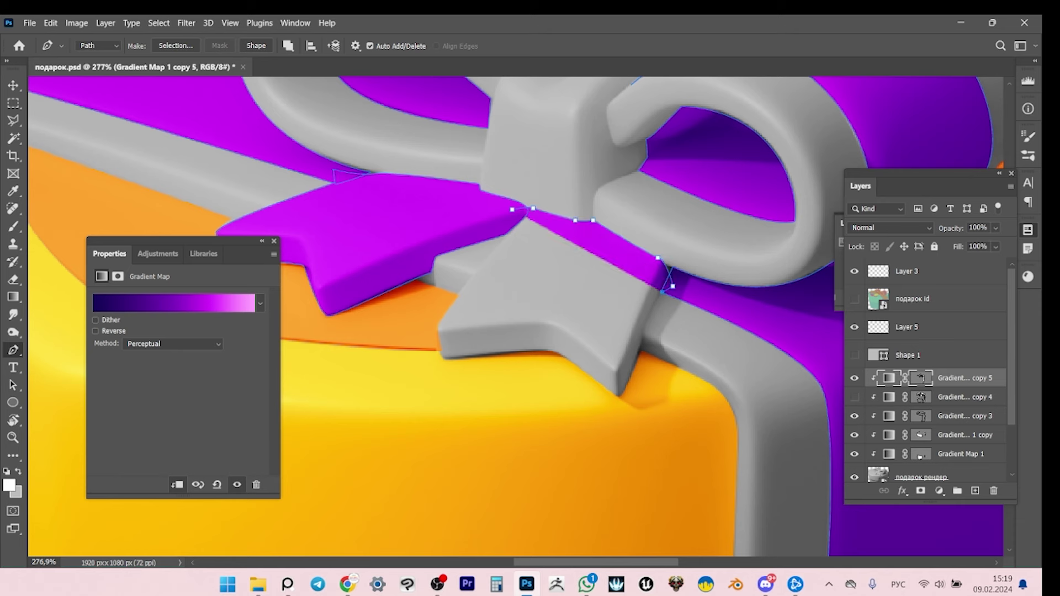
left_click_drag(643, 326, 643, 344)
left_click_drag(615, 396, 620, 398)
left_click_drag(545, 349, 525, 351)
left_click(545, 349, "alt")
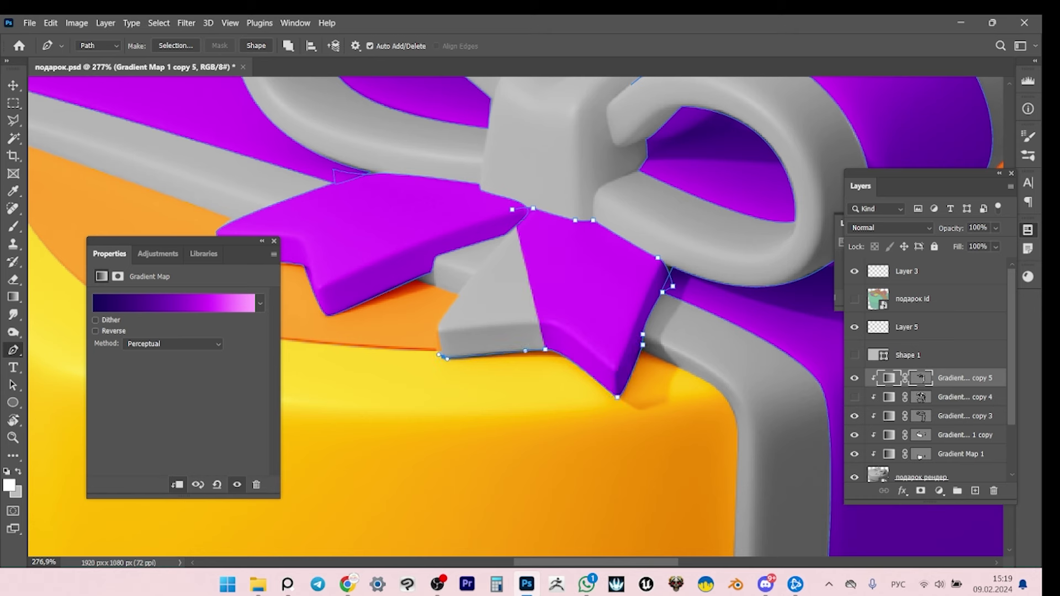
left_click(442, 356)
left_click(438, 326)
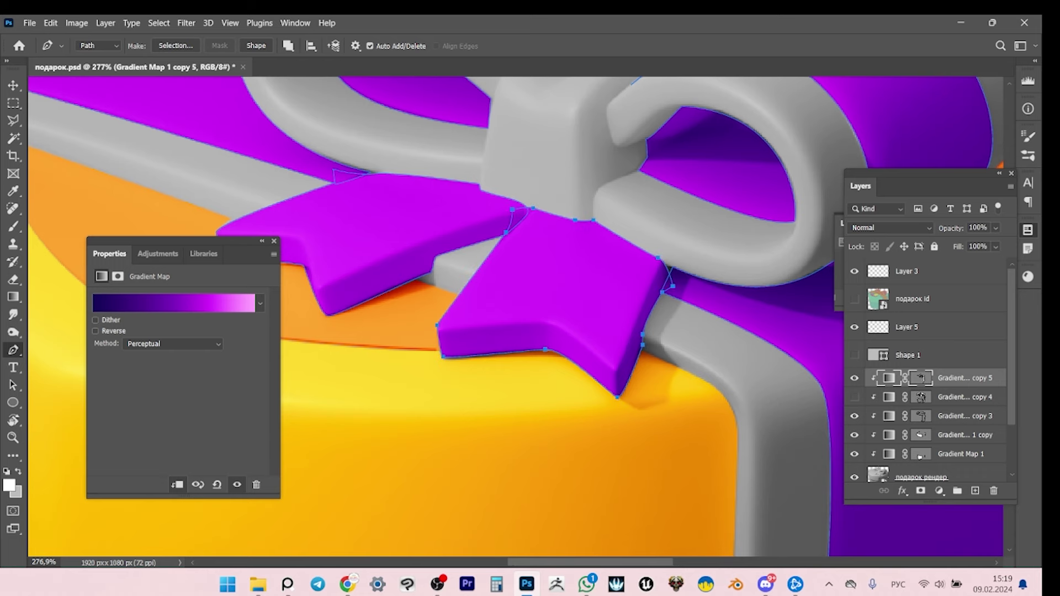
Try to reshape the anchor points along the left ribbon tail's lower edge and undo the path edits.
left_click_drag(497, 276, 564, 334)
left_click_drag(282, 342, 387, 343)
key("a")
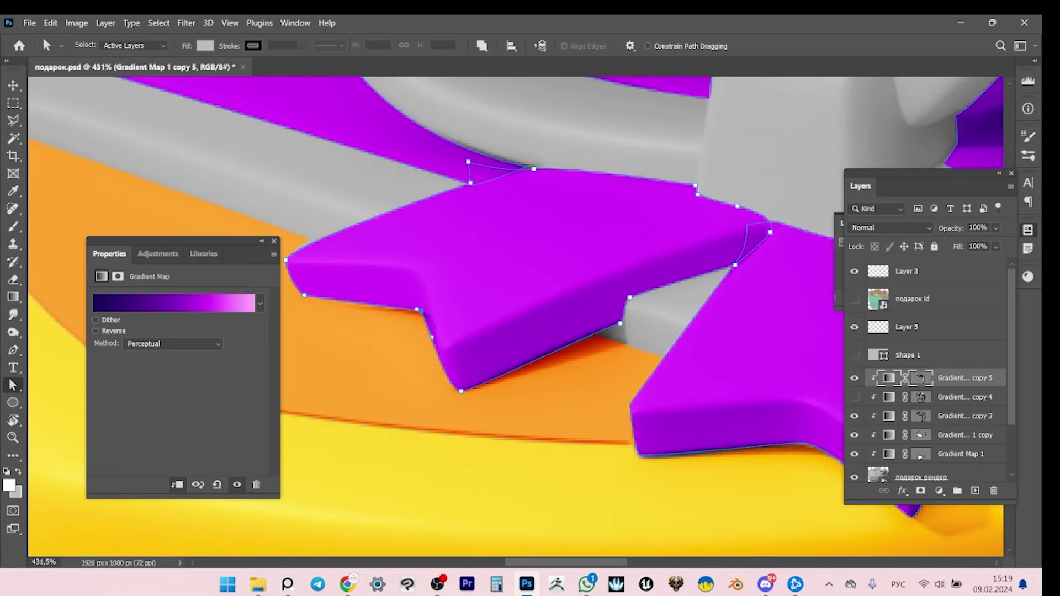
key("p")
key("ctrl+z")
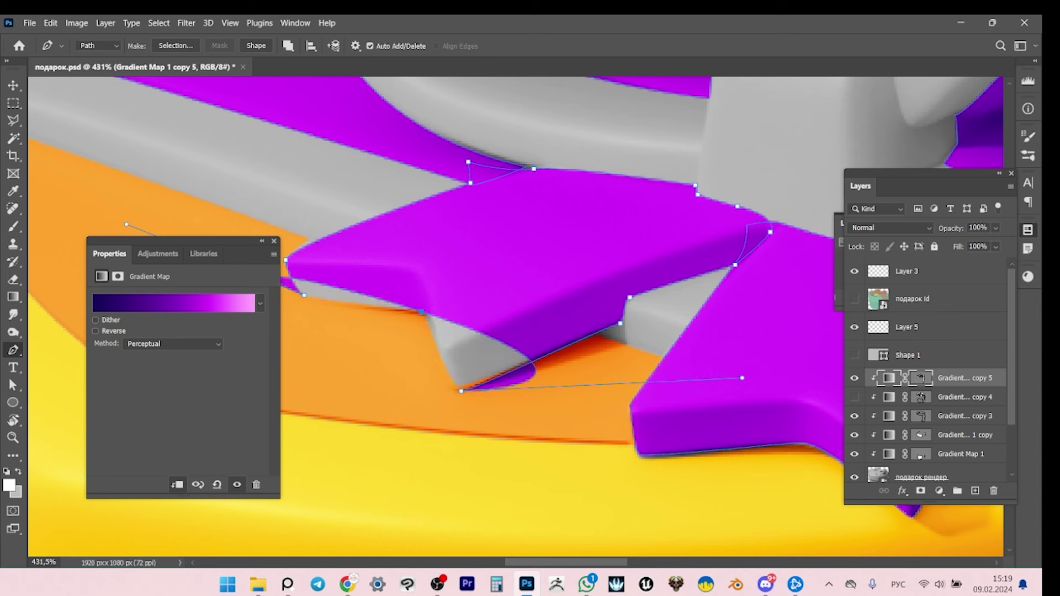
key("a")
key("ctrl+z")
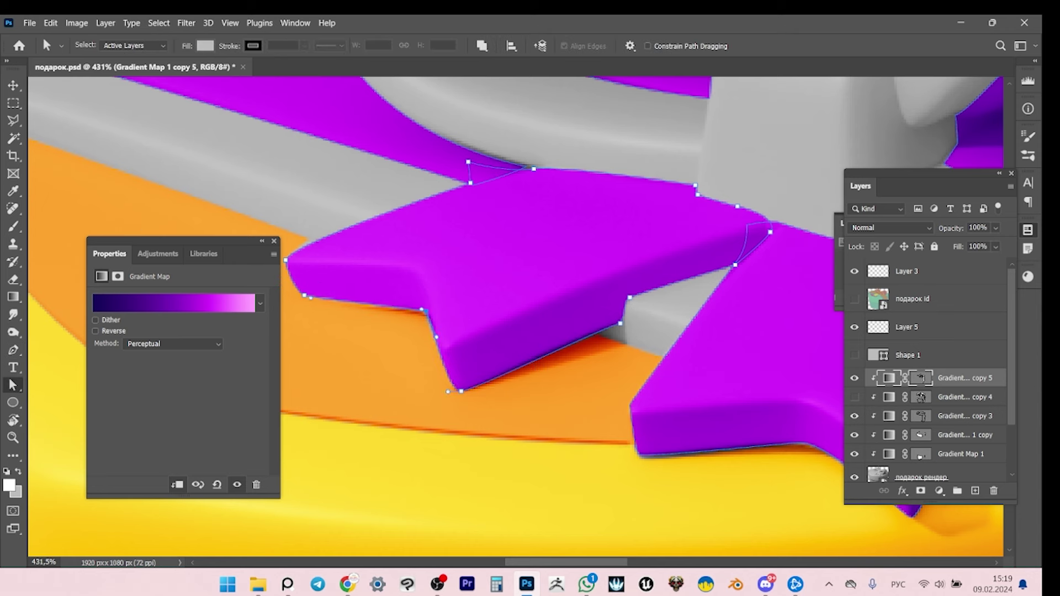
key("ctrl+z")
key("ctrl+z")
key("ctrl+z")
key("ctrl+z")
key("ctrl+z")
key("ctrl+z")
key("ctrl+z")
key("ctrl+z")
Show the Gradient Map 1 copy 4 layer again and check the recoloured ribbon tails against the bow.
key("z")
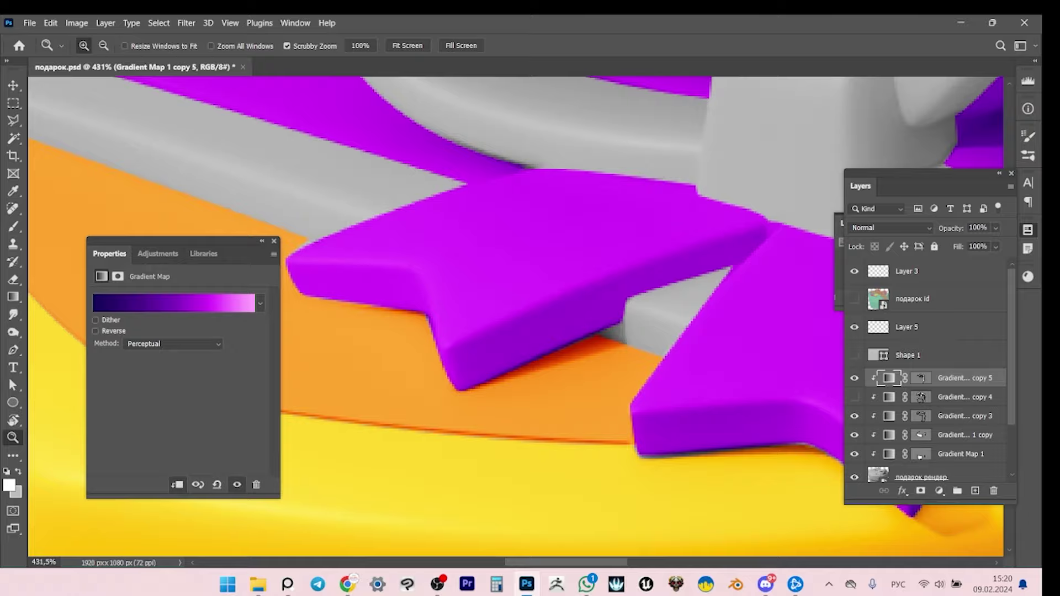
scroll(441, 309, "down", 5)
left_click(854, 397)
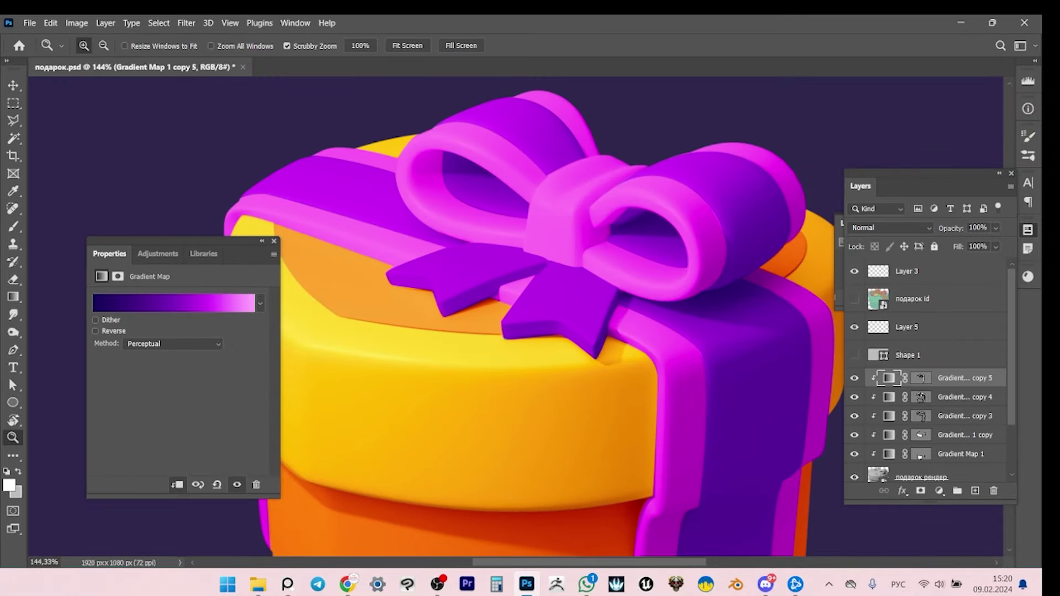
scroll(552, 331, "down", 3)
scroll(552, 331, "up", 4)
Select and copy both ribbon tail paths from the vector mask of Gradient Map 1 copy 5.
key("a")
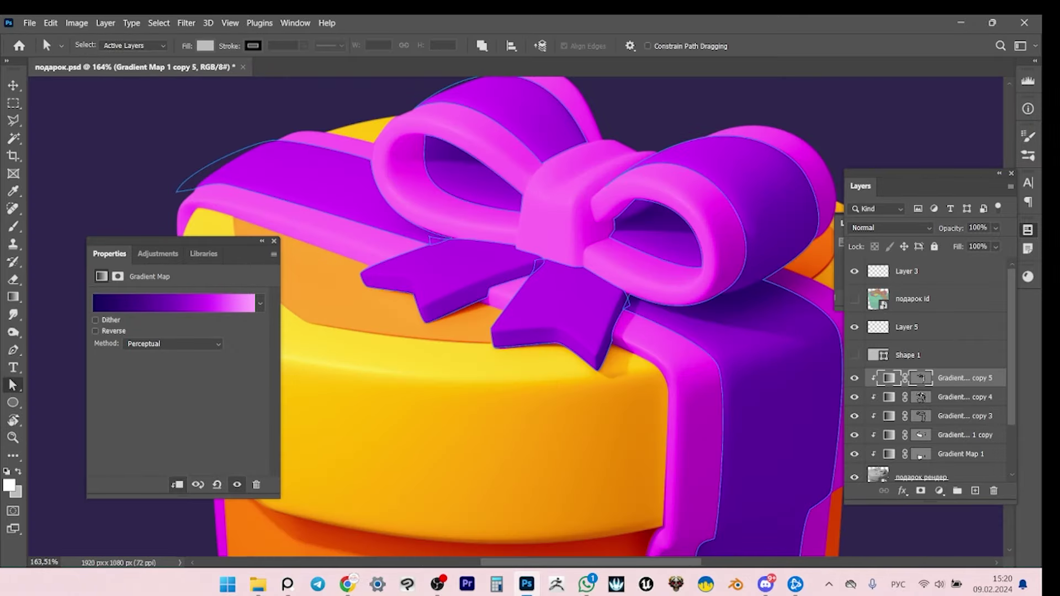
left_click(426, 319)
left_click(533, 257, "shift")
left_click(855, 397)
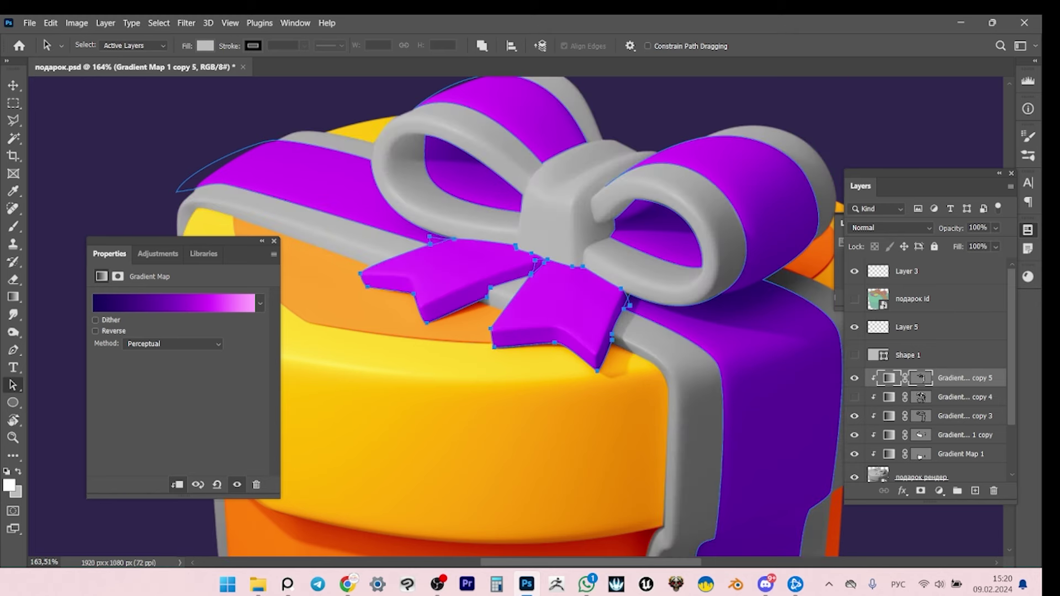
left_click(855, 397)
Paste the tail paths into the vector mask of Gradient Map 1 copy 4 and subtract them from it.
left_click(888, 397)
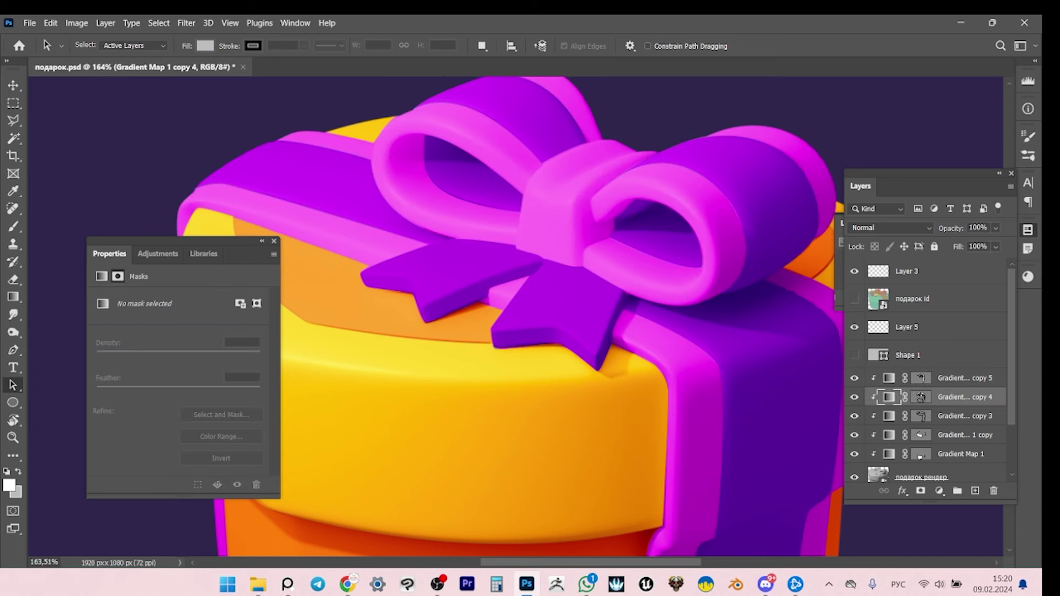
left_click(921, 397)
left_click(552, 310)
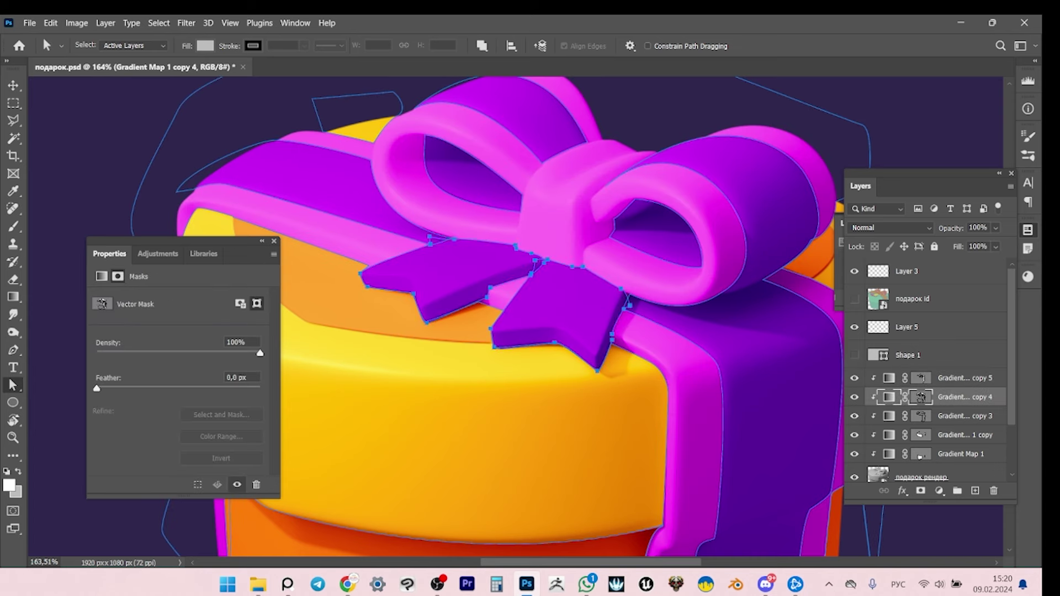
left_click(482, 46)
left_click(535, 88)
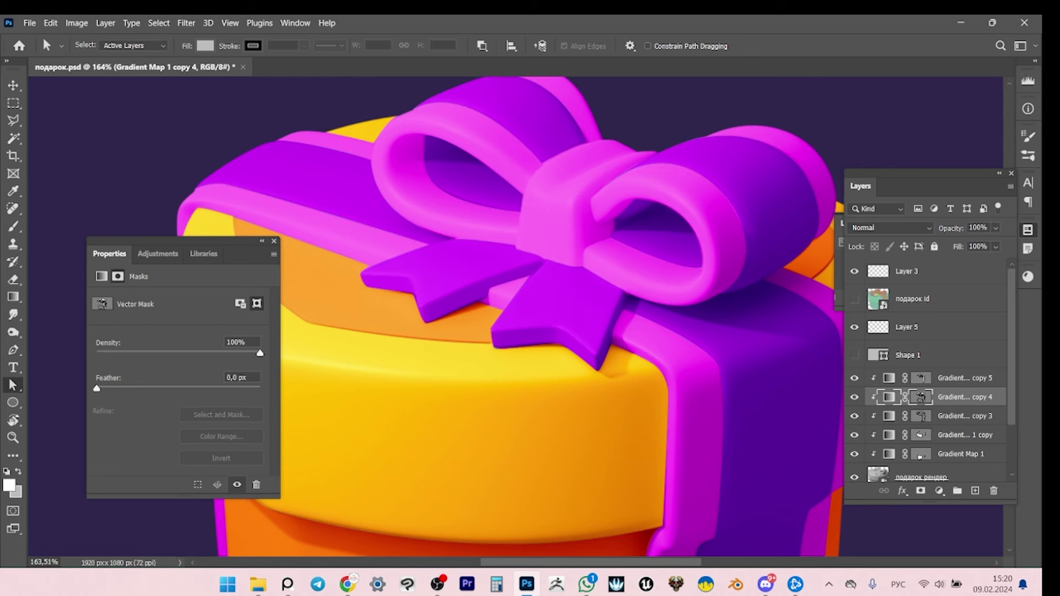
Examine the whole gift box and compare it with and without Gradient Map 1 copy 4.
key("z")
scroll(515, 316, "down", 6)
scroll(515, 317, "up", 2)
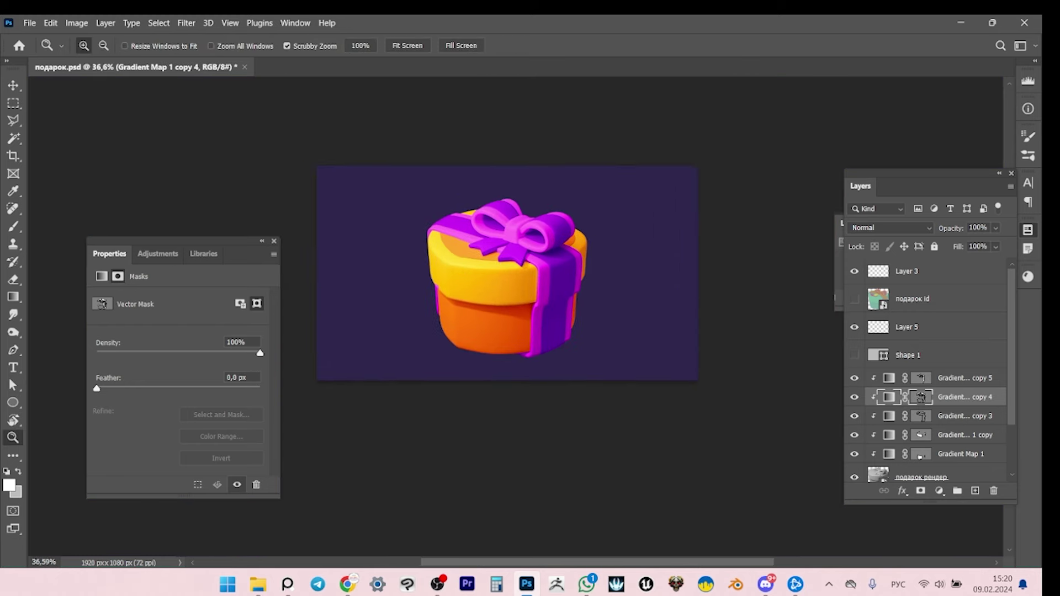
scroll(516, 143, "up", 4)
scroll(497, 348, "down", 1)
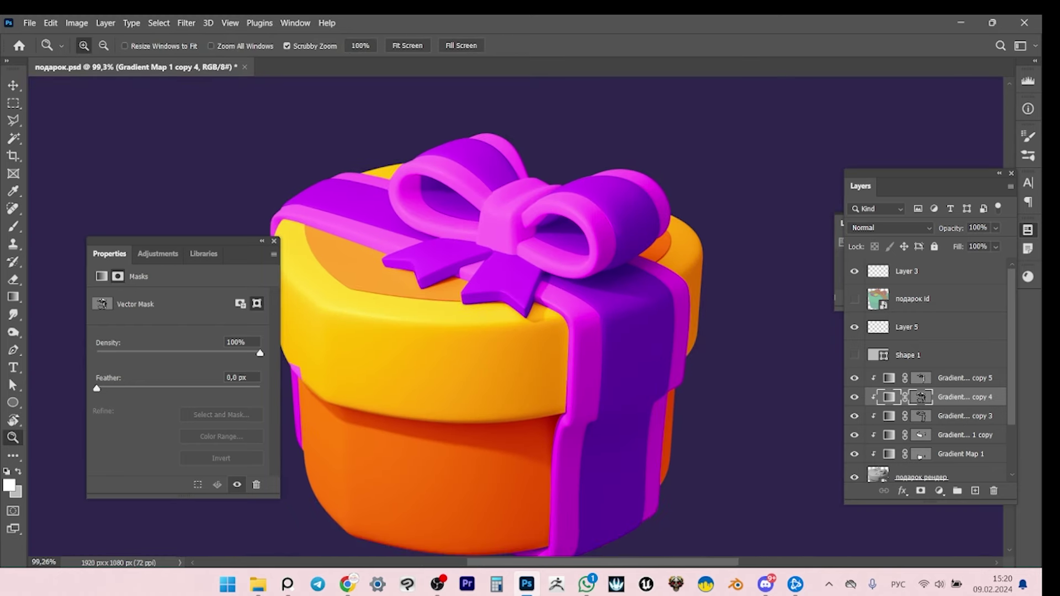
left_click(854, 397)
left_click(854, 397)
In the gradient of Gradient Map 1 copy 4, set the stop at location 50 to hue 300, saturation 100 and brightness 76.
left_click(889, 397)
left_click(174, 303)
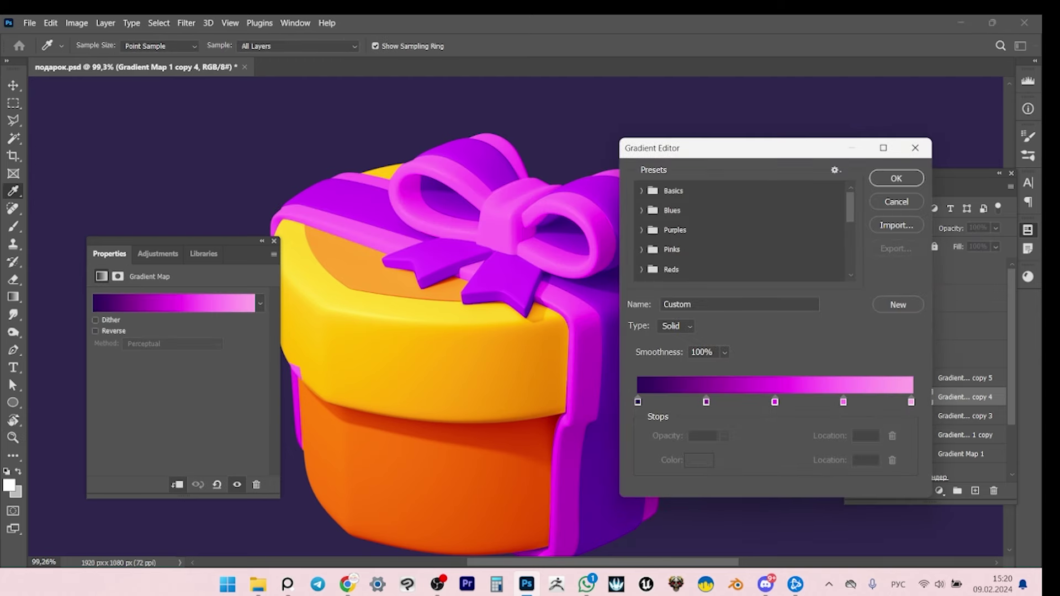
double_click(775, 401)
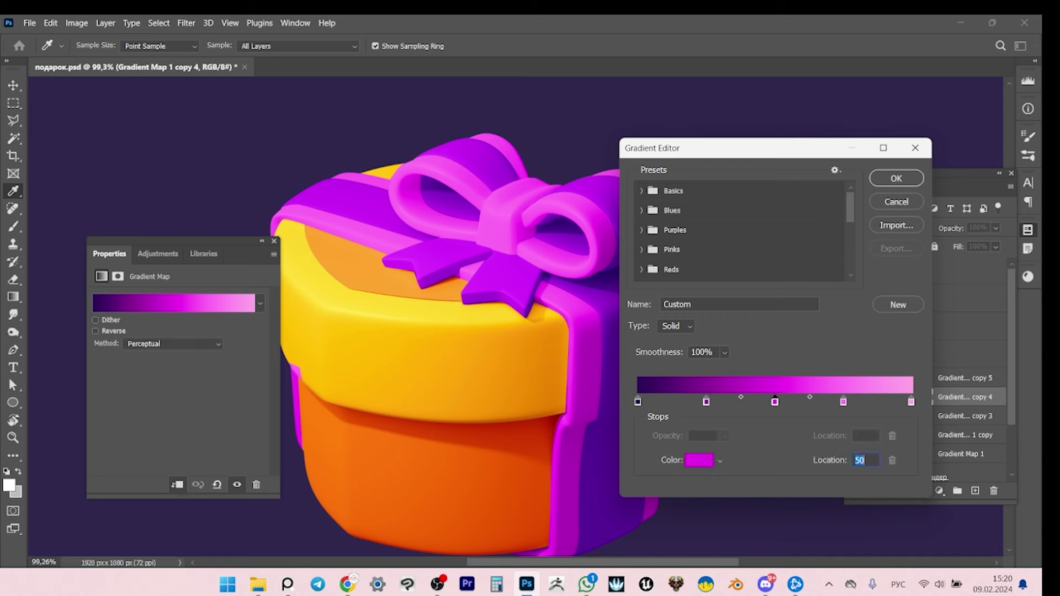
left_click(165, 310)
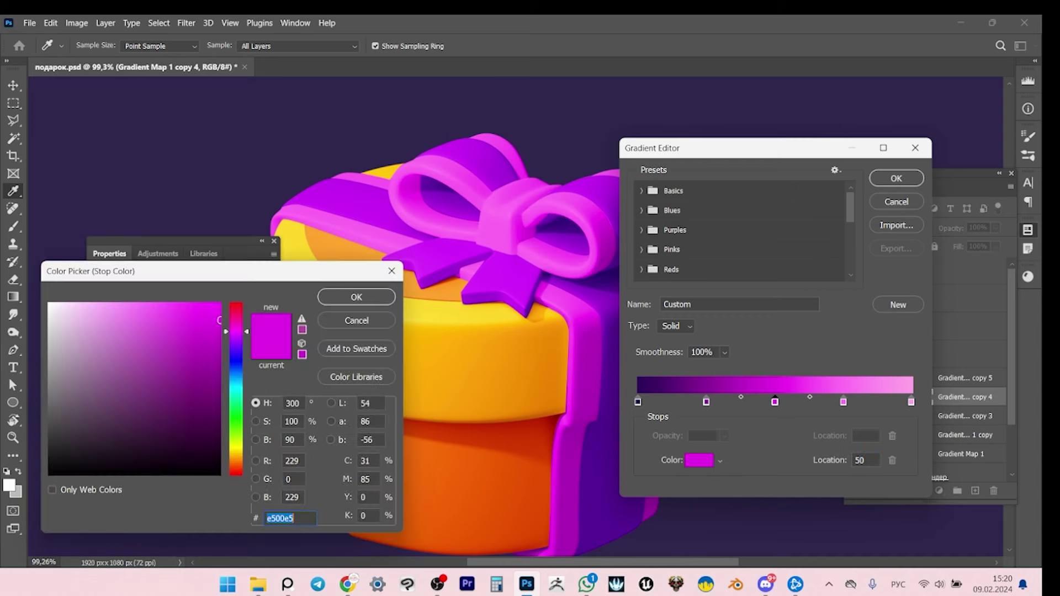
left_click(218, 337)
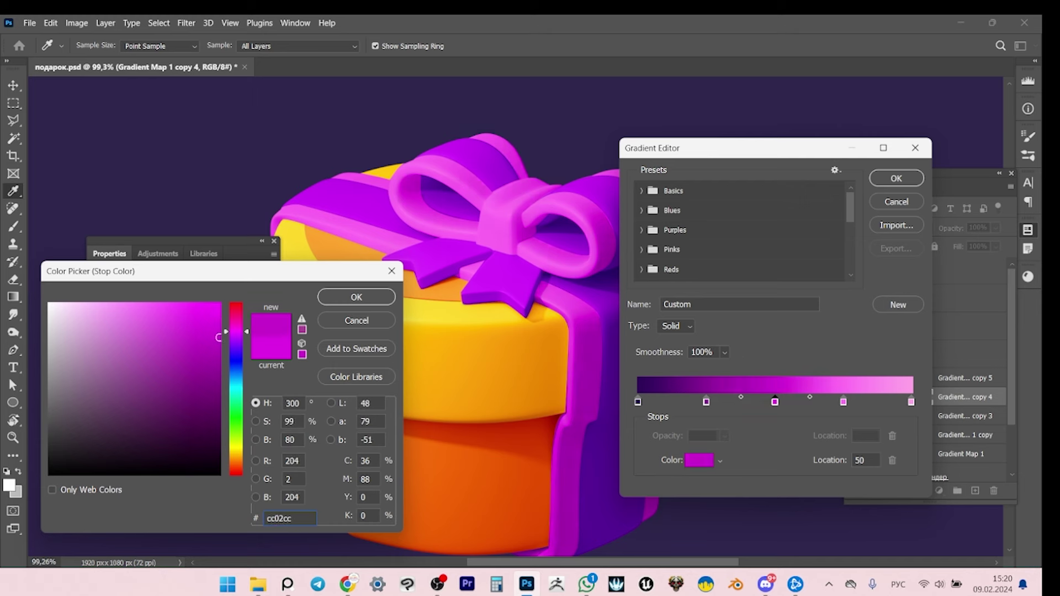
left_click(216, 334)
left_click(219, 343)
key("Tab")
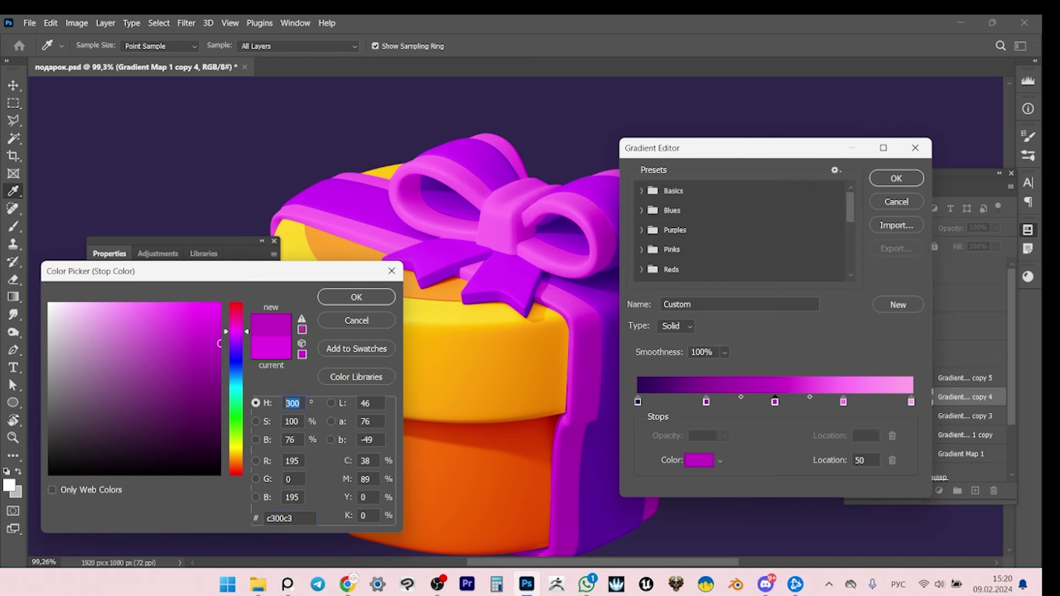
type("290")
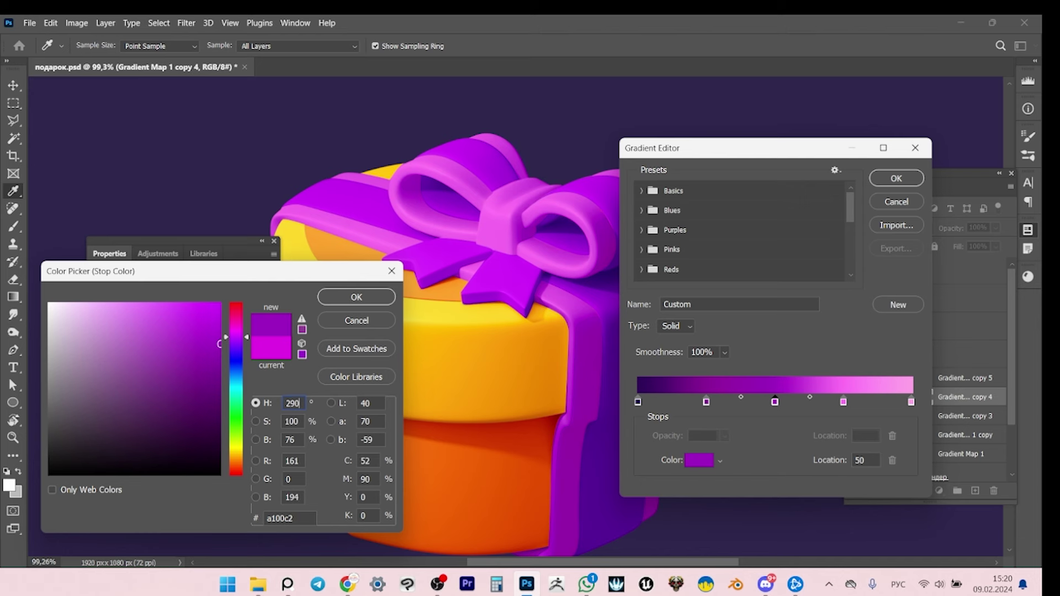
key("ctrl+a")
type("300")
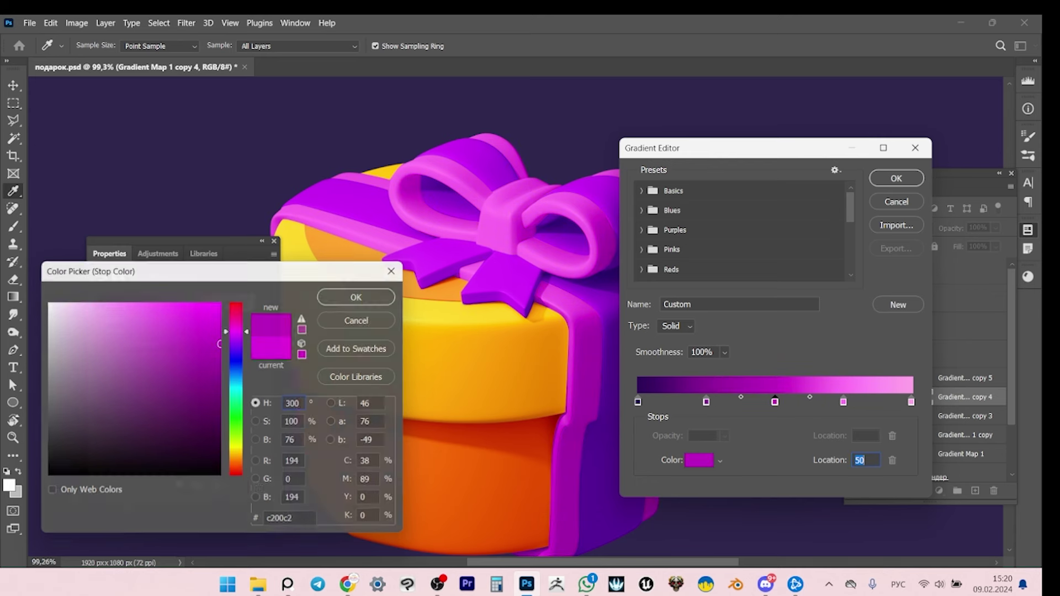
key("Return")
Compare the colour values of the gradient's stops at locations 100, 75 and 50.
left_click(911, 402)
left_click(699, 460)
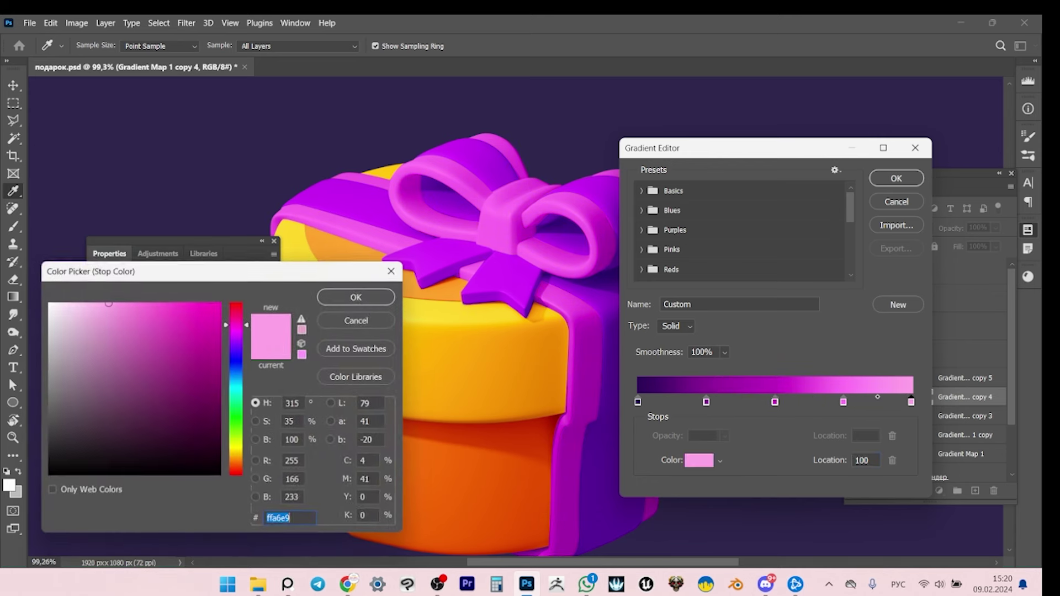
key("Return")
left_click(843, 402)
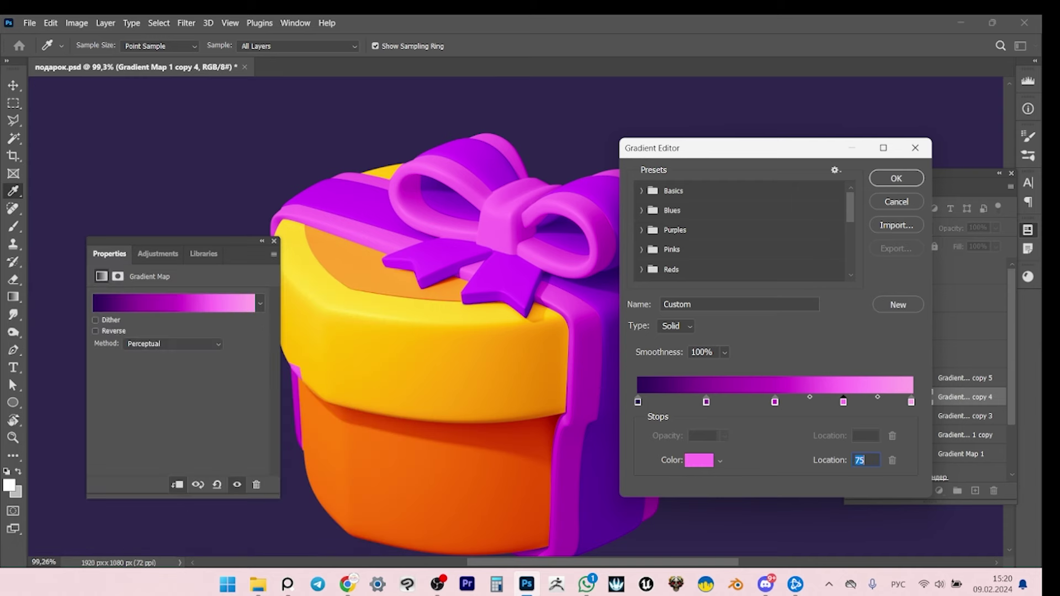
left_click(698, 460)
key("Tab")
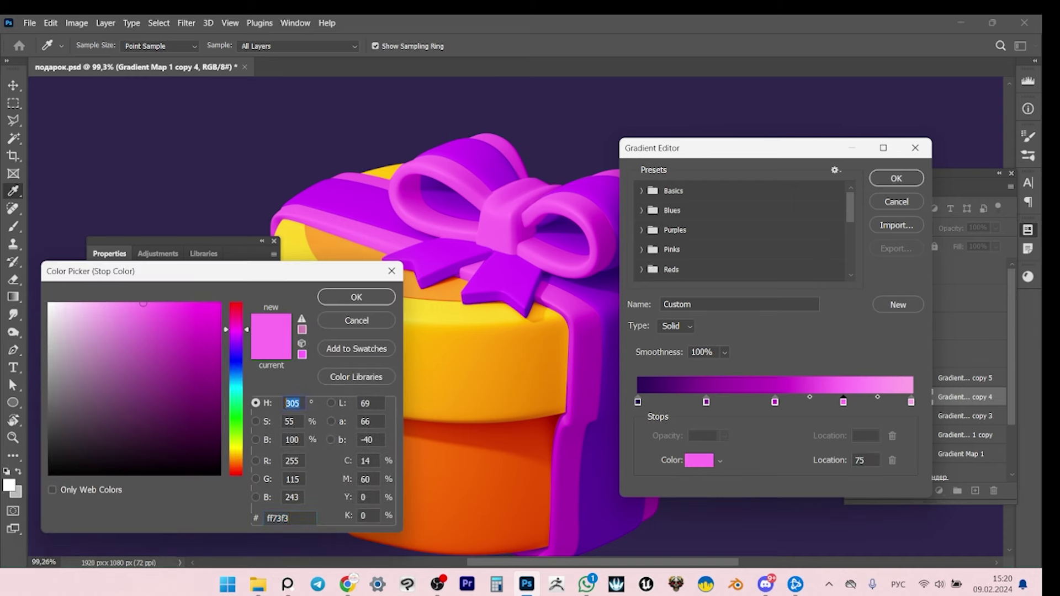
key("Return")
left_click(775, 402)
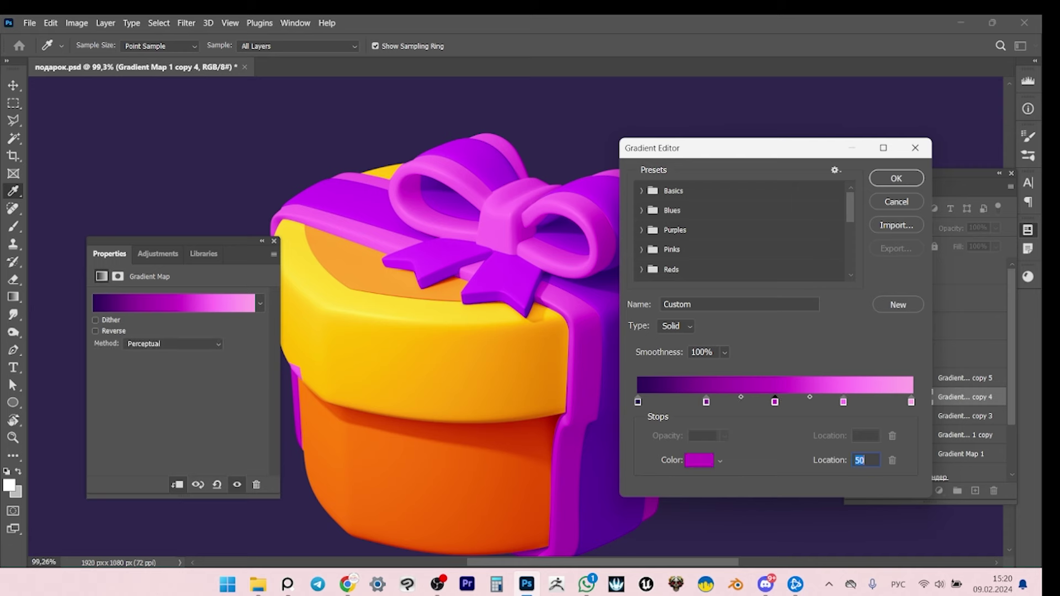
left_click(699, 460)
key("Return")
In the gradient of Gradient Map 1 copy 4, set the stop at location 75 to hue 310, saturation 49 and brightness 99.
left_click(843, 402)
left_click(699, 460)
key("Tab")
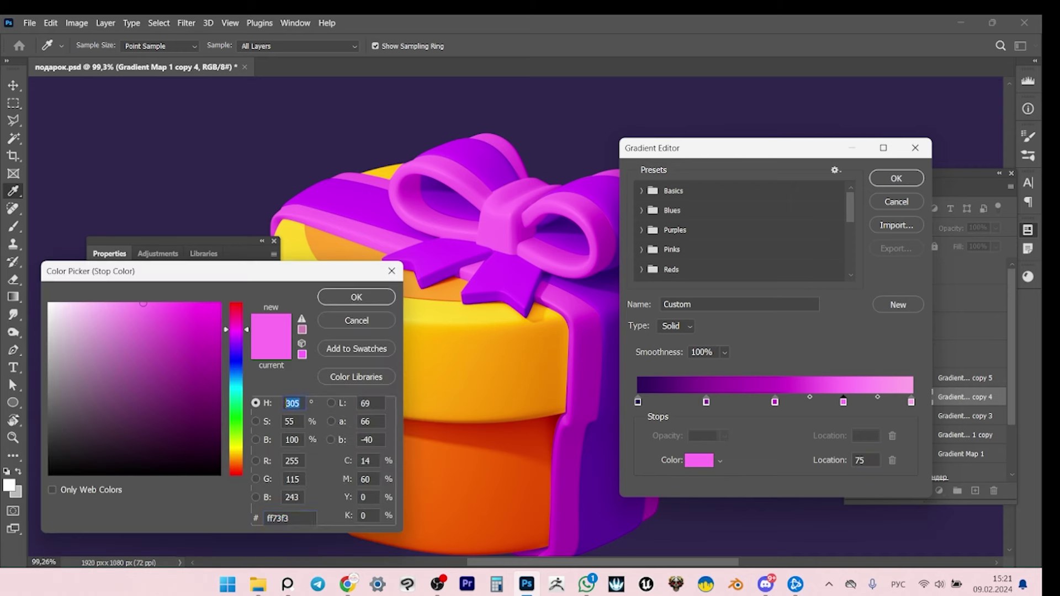
type("310")
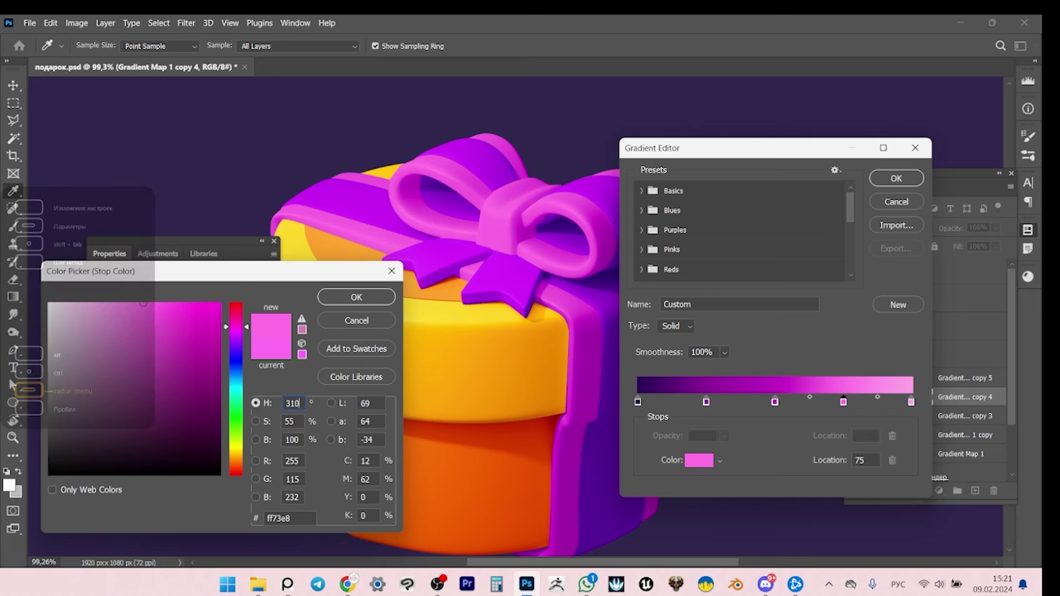
left_click(109, 303)
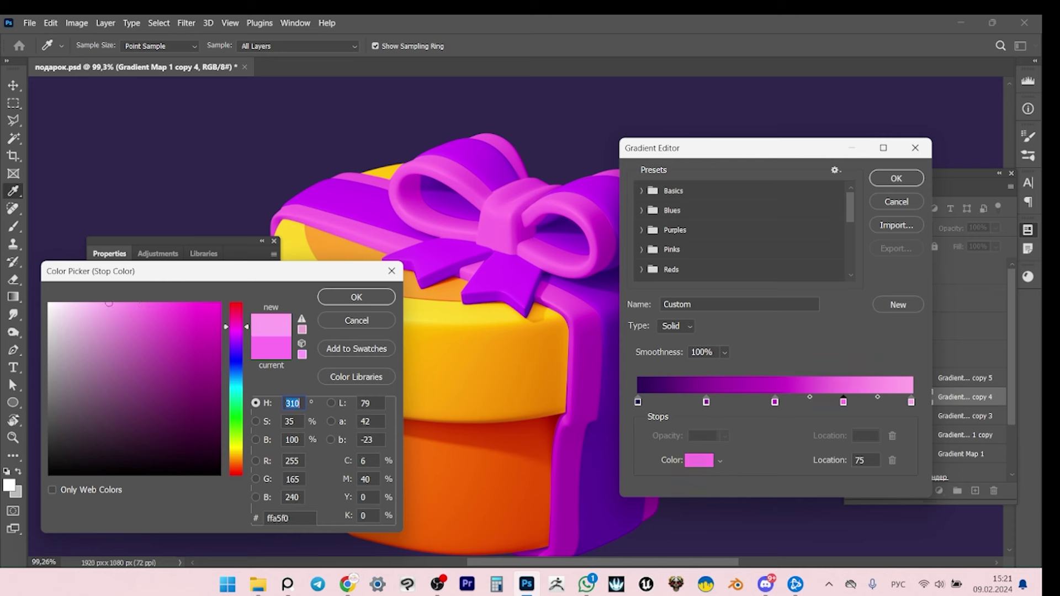
left_click_drag(109, 303, 132, 303)
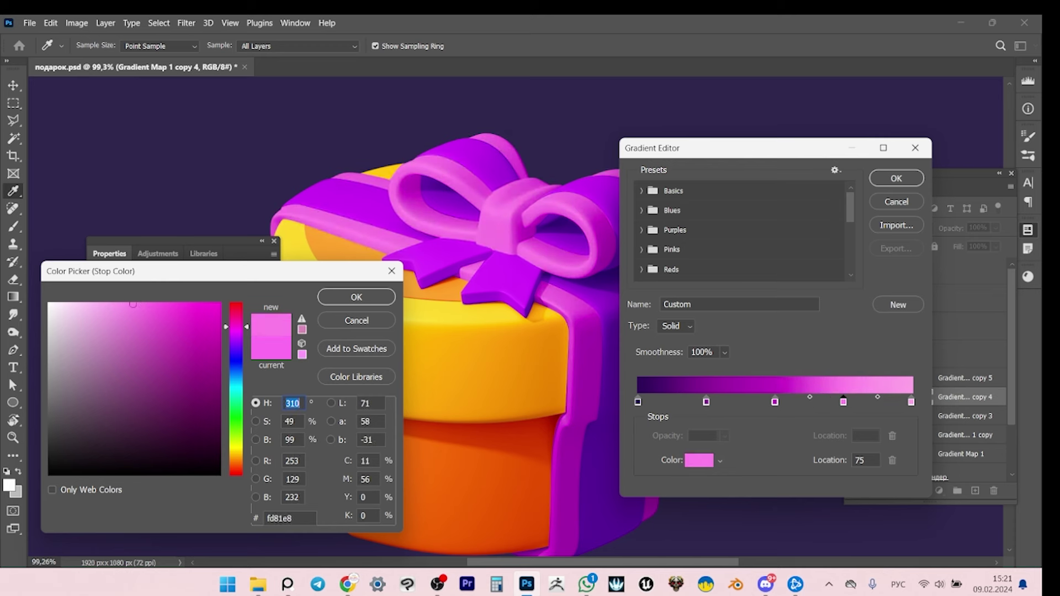
key("Return")
Set the gradient stop at location 100 to a pale pink with hue 320, saturation 13 and brightness 100.
left_click(911, 402)
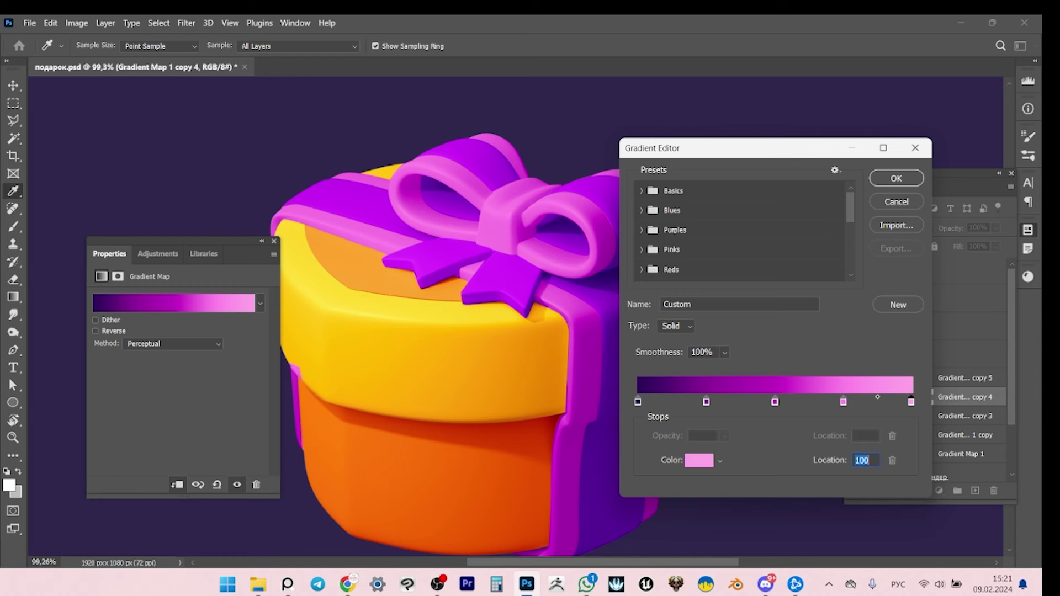
left_click(699, 460)
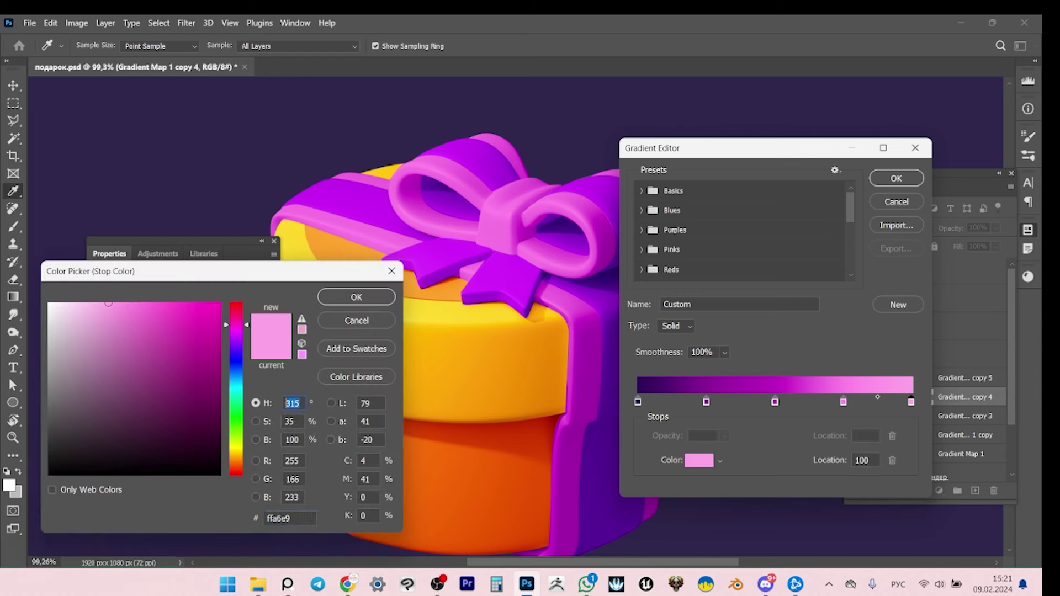
type("320")
left_click(70, 303)
key("Return")
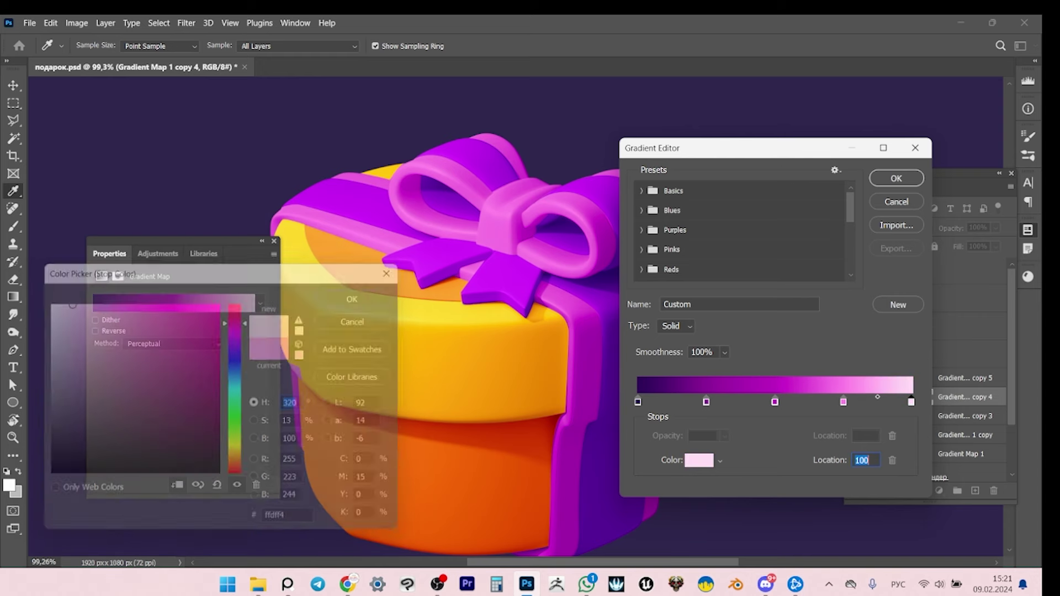
Set the gradient stop at location 25 to a darker purple with hue 290 and apply the gradient of Gradient Map 1 copy 4.
left_click(706, 402)
left_click(699, 460)
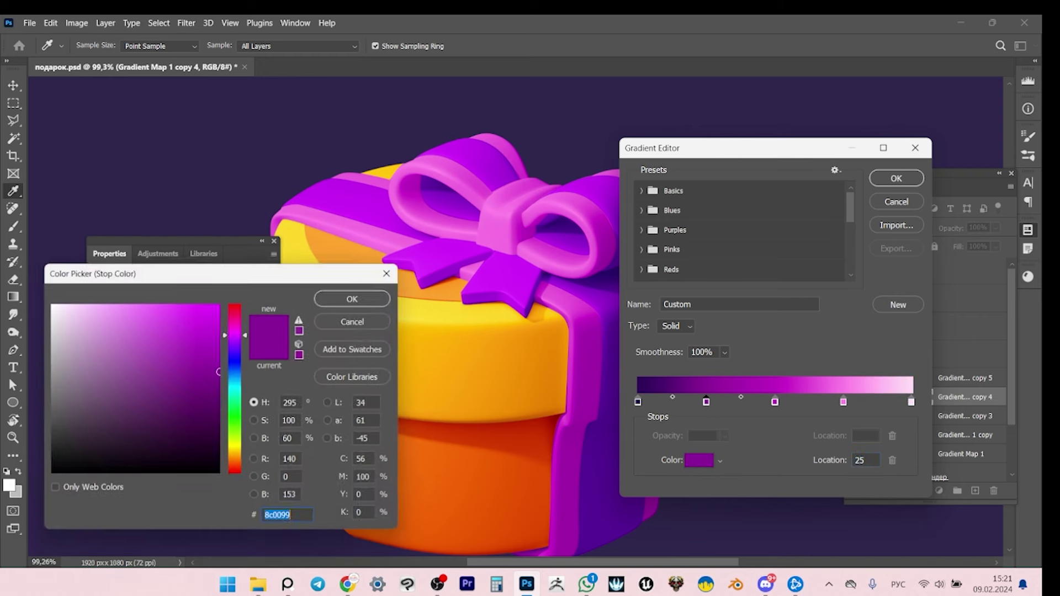
type("770082")
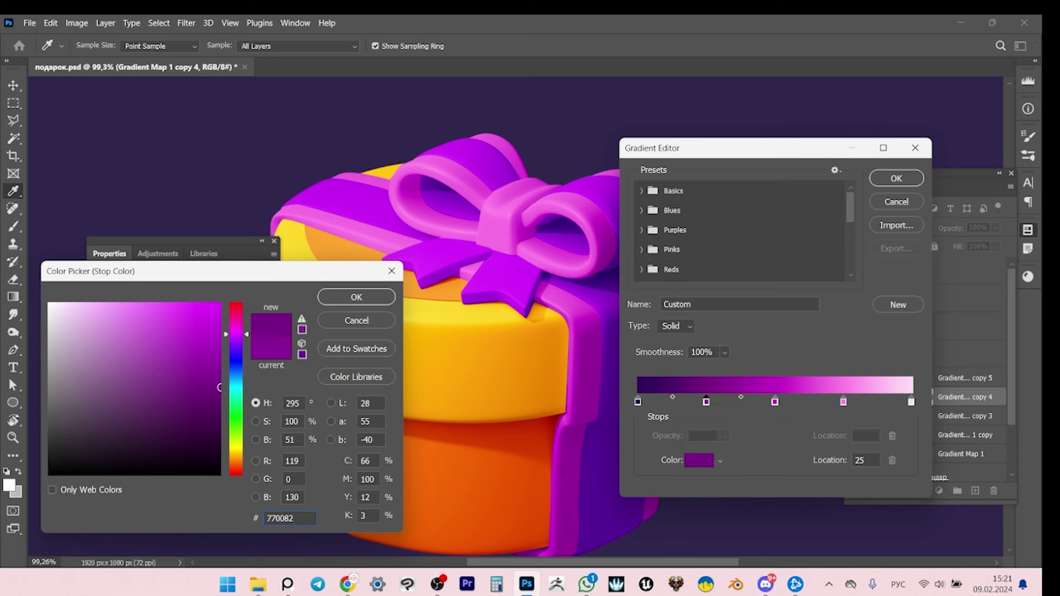
key("Up")
key("Up")
key("Up")
key("Up")
key("Up")
key("Tab")
type("290")
key("Return")
left_click_drag(726, 148, 806, 130)
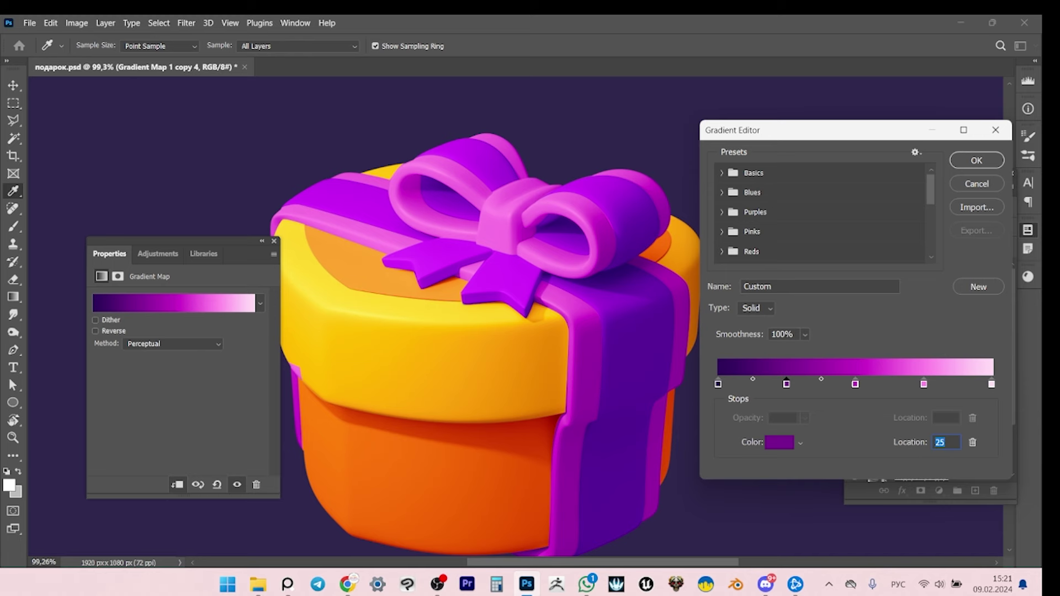
key("Return")
Examine the recoloured ribbon edges on the whole gift box at small and large view sizes.
key("z")
scroll(555, 271, "down", 5)
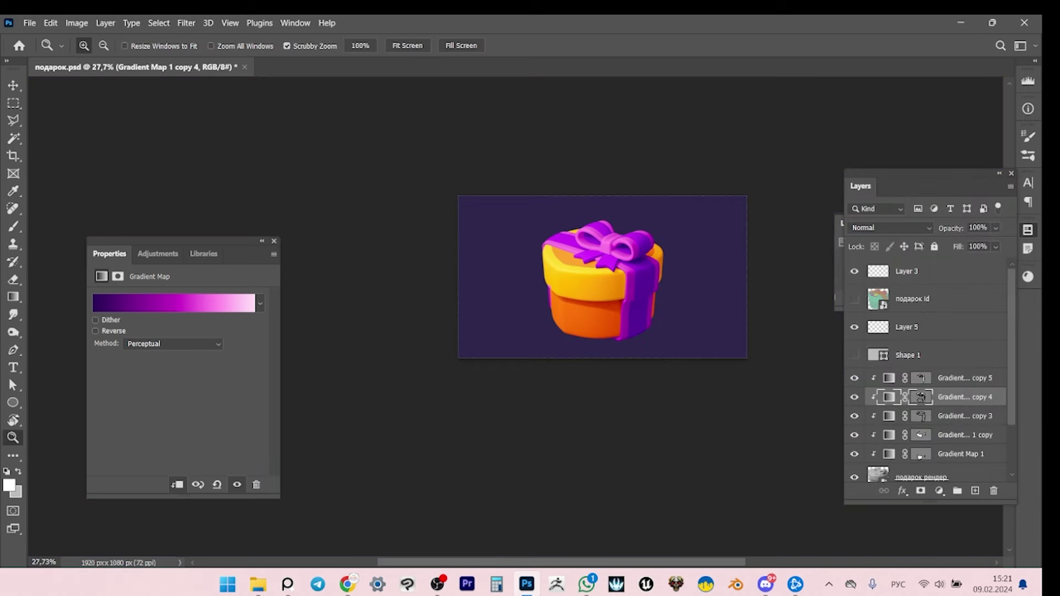
scroll(554, 270, "up", 2)
scroll(555, 271, "up", 2)
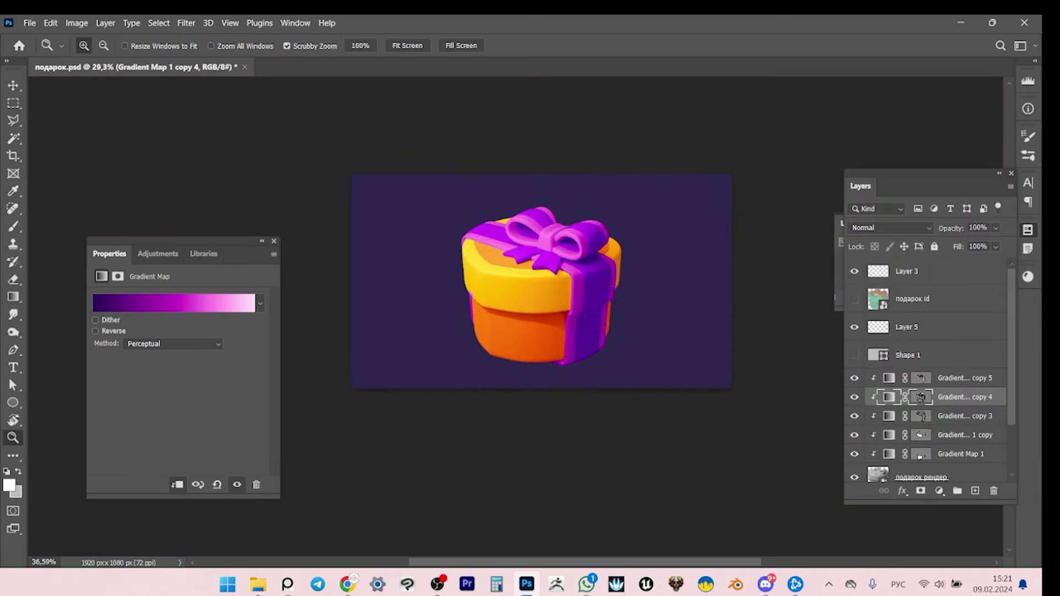
key("ctrl+y")
scroll(544, 216, "up", 3)
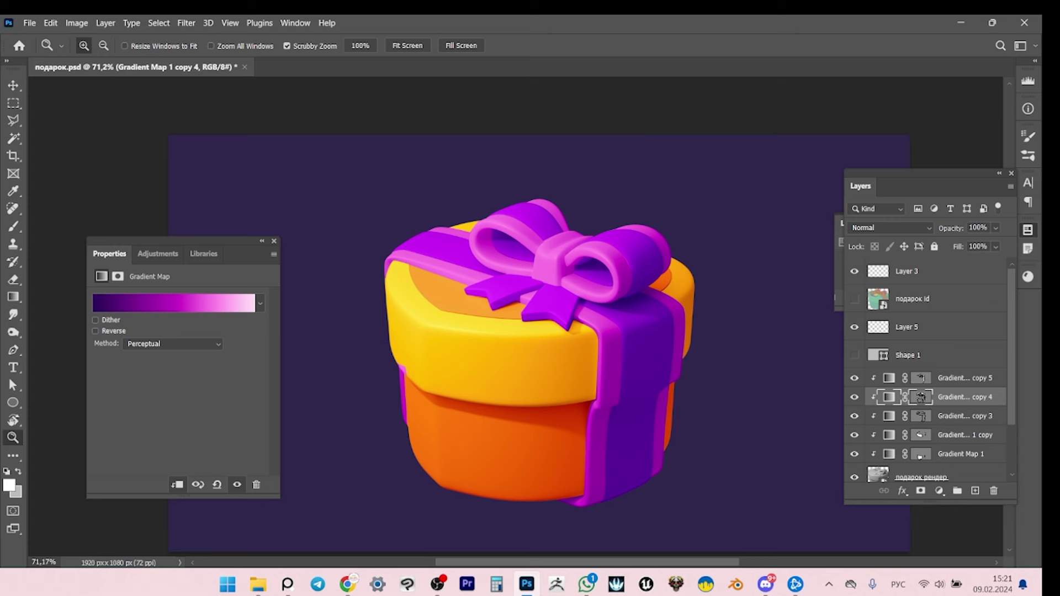
scroll(540, 303, "down", 5)
scroll(507, 280, "up", 4)
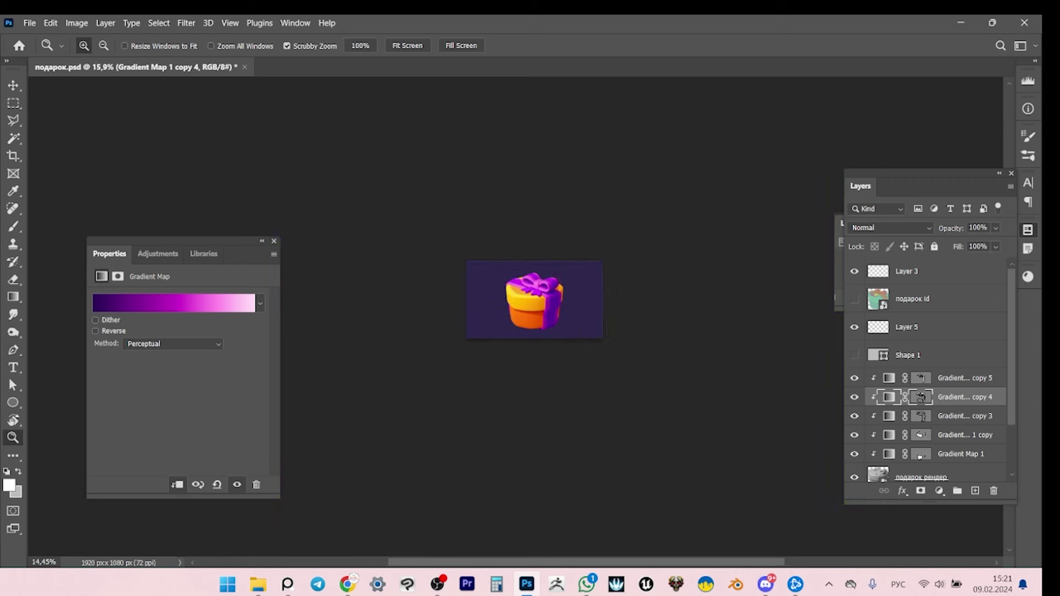
scroll(508, 285, "up", 2)
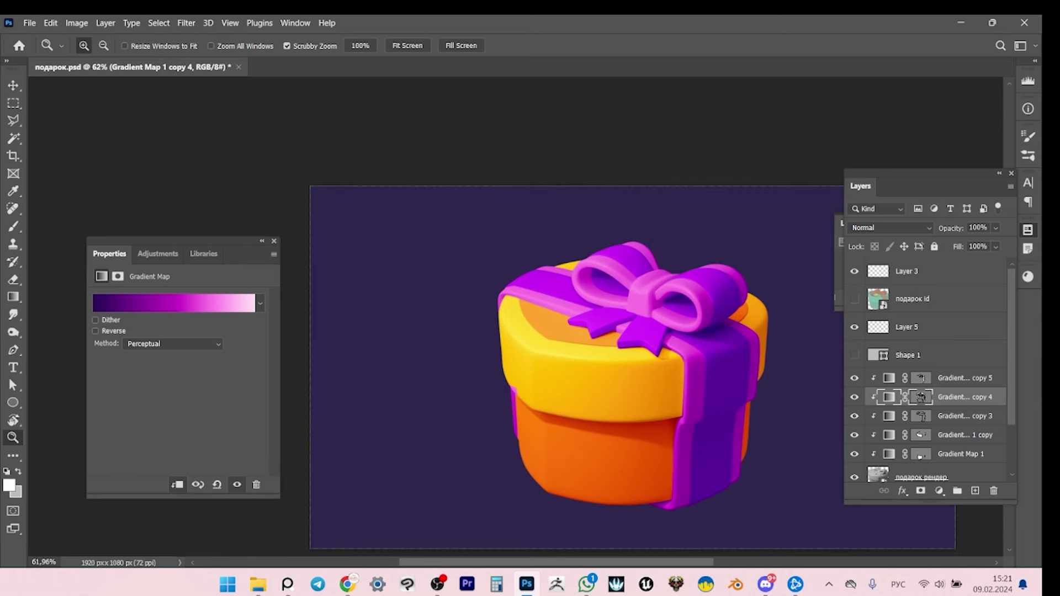
scroll(530, 309, "up", 2)
Make Gradient Map 1 copy, the yellow lid's gradient map, the active layer.
key("v")
key("alt+bracketleft")
key("alt+bracketleft")
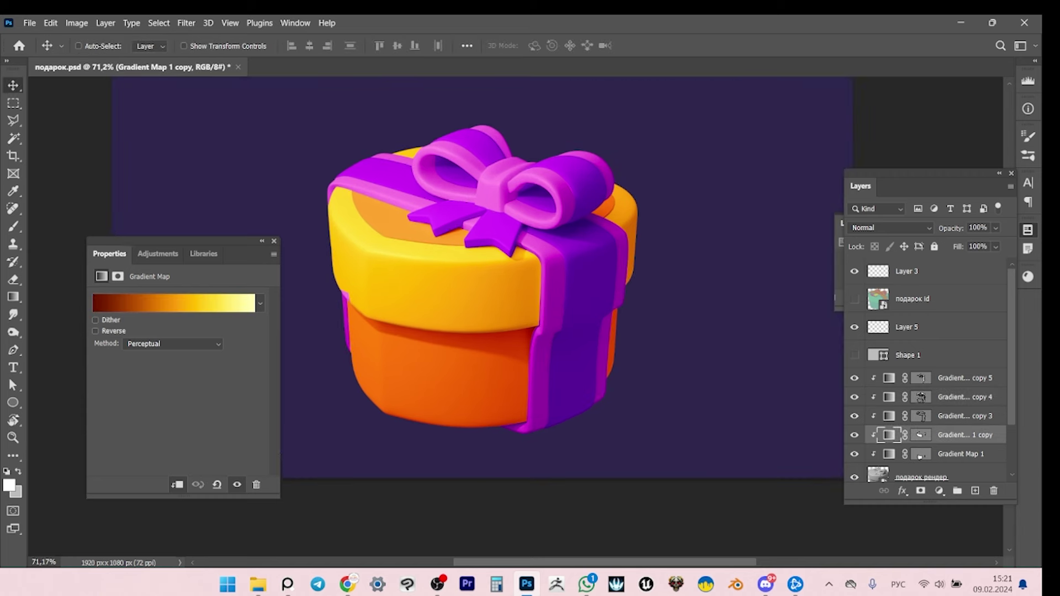
scroll(530, 309, "up", 1)
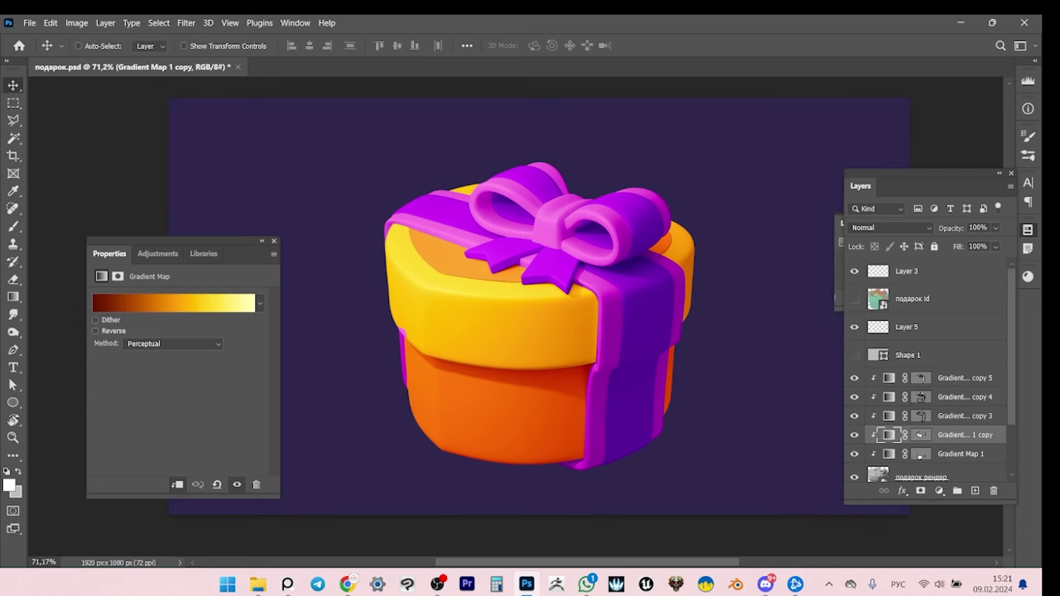
left_click(174, 302)
left_click_drag(826, 131, 849, 132)
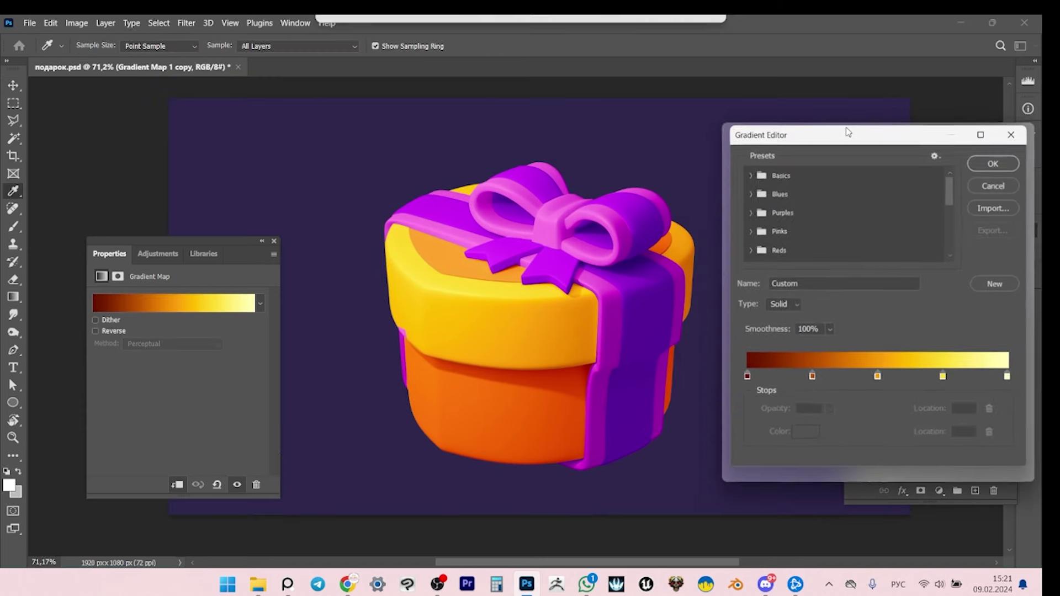
left_click(807, 387)
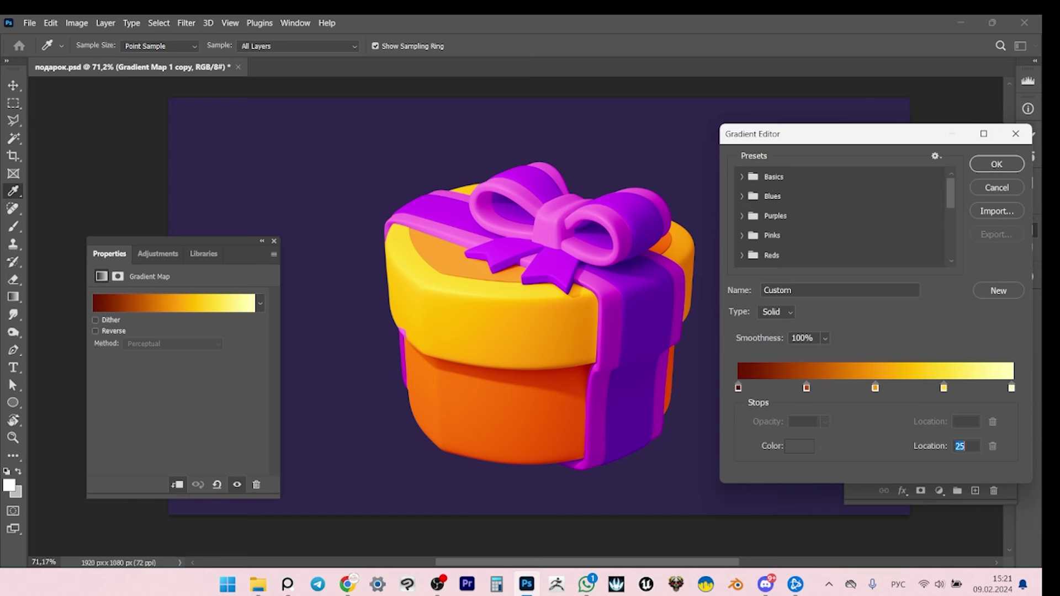
key("Return")
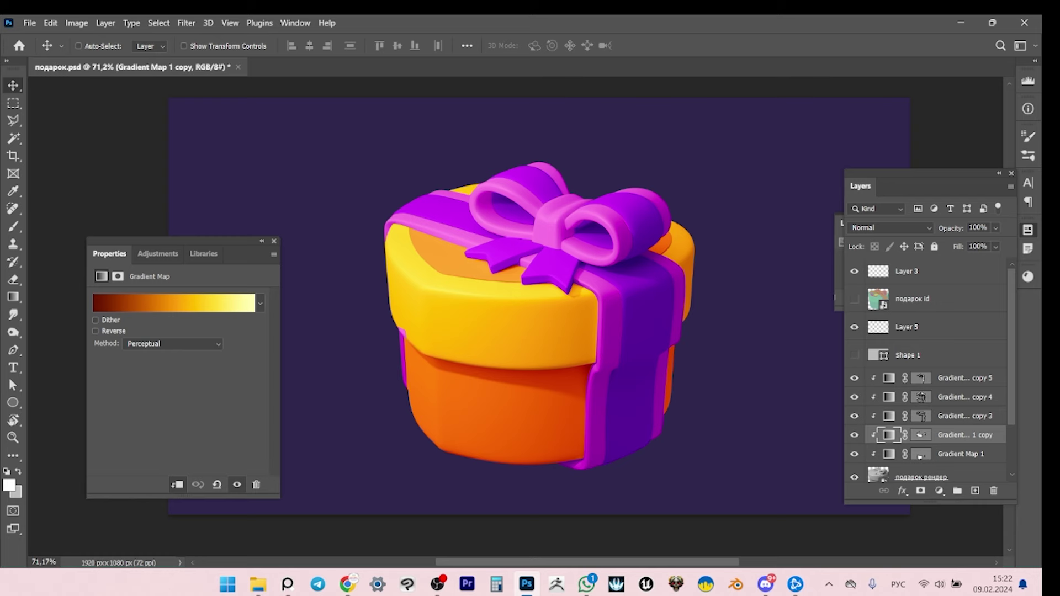
In the gradient of Gradient Map 1 copy, set the stop at location 50 to a darker orange of hue 37.
left_click(174, 302)
left_click(875, 387)
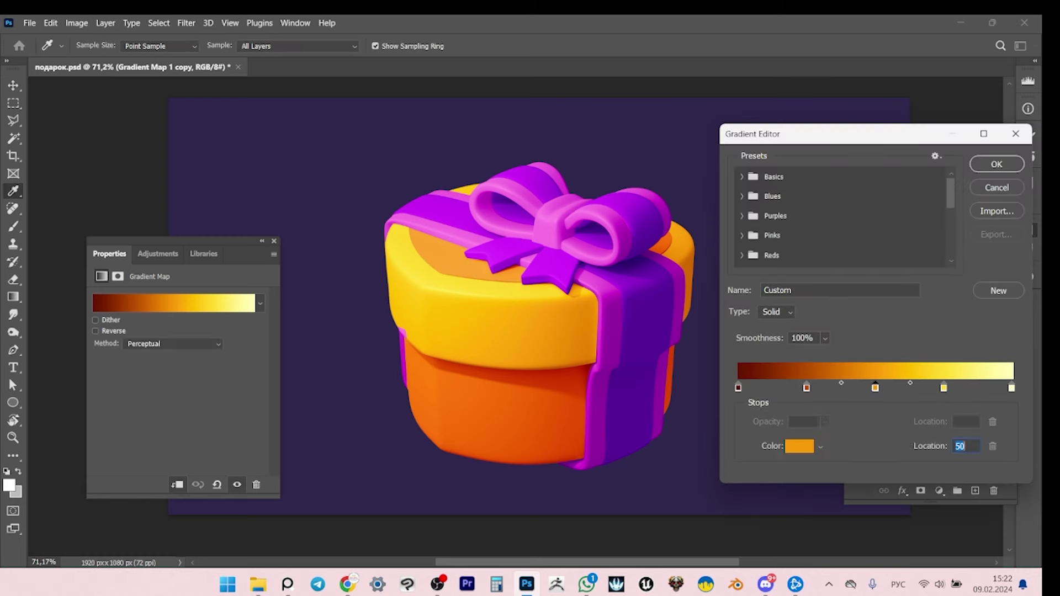
left_click(799, 446)
left_click(206, 328)
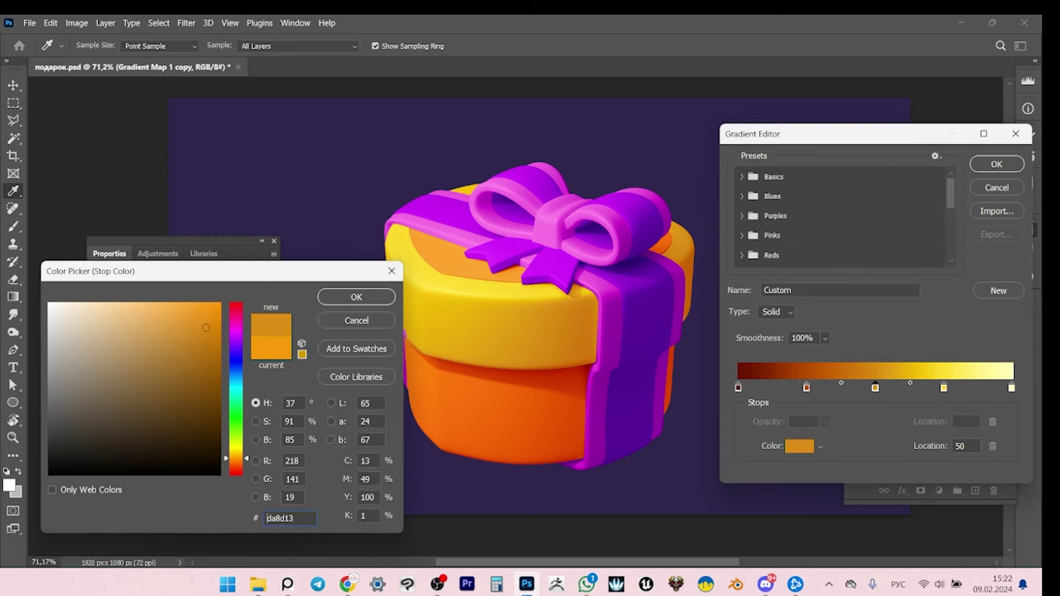
left_click_drag(206, 328, 210, 333)
key("Return")
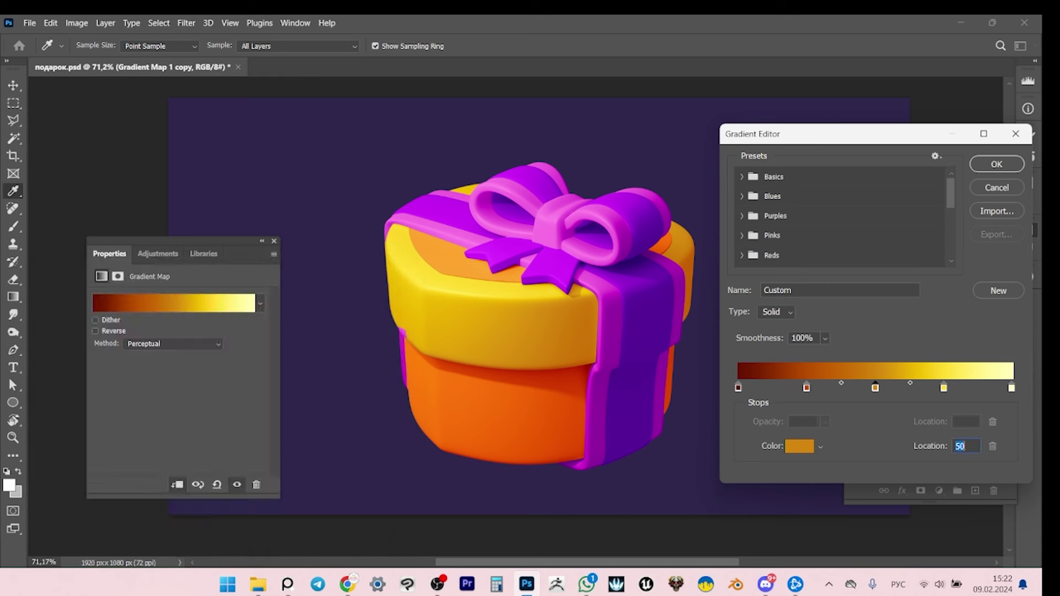
Set the stop at location 25 of the lid's gradient to hue 15, saturation 96 and brightness 48.
left_click(806, 387)
left_click(799, 446)
left_click_drag(213, 356, 214, 393)
key("Tab")
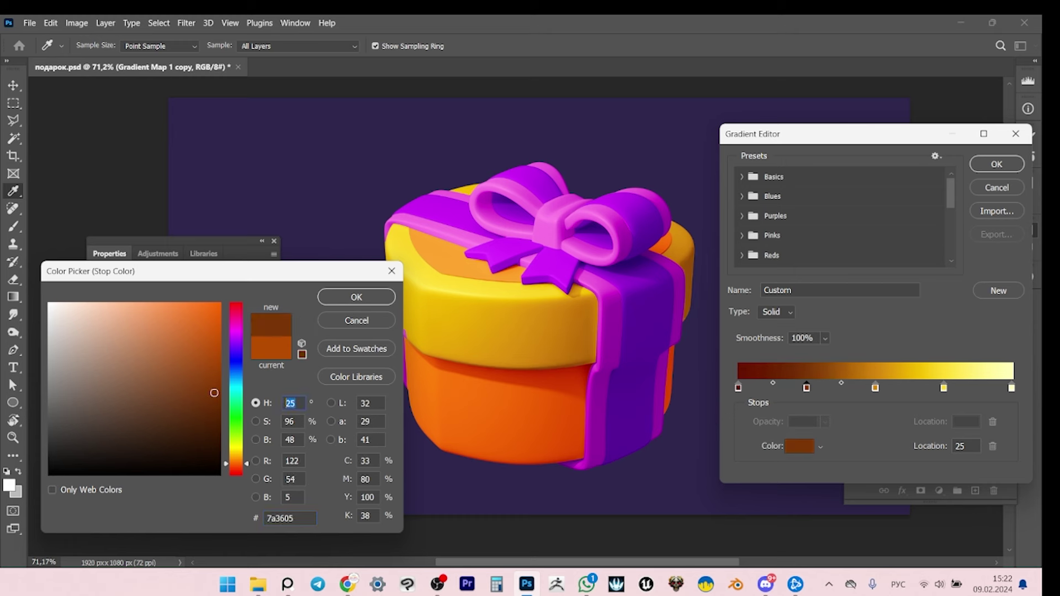
type("15")
key("Return")
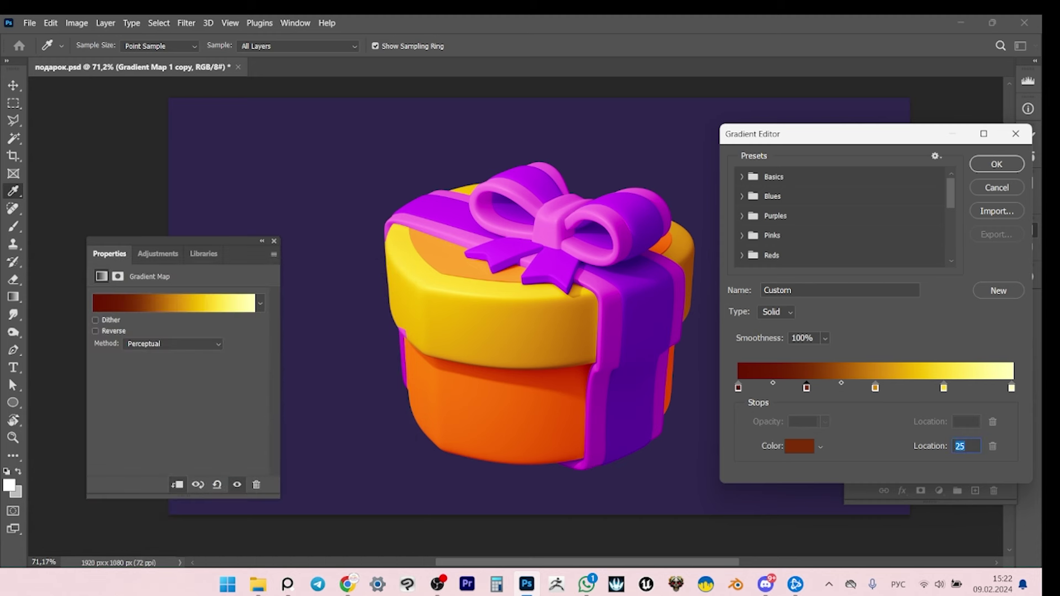
Set the stop at location 0 of the lid's gradient to #541408 and apply the gradient.
double_click(739, 387)
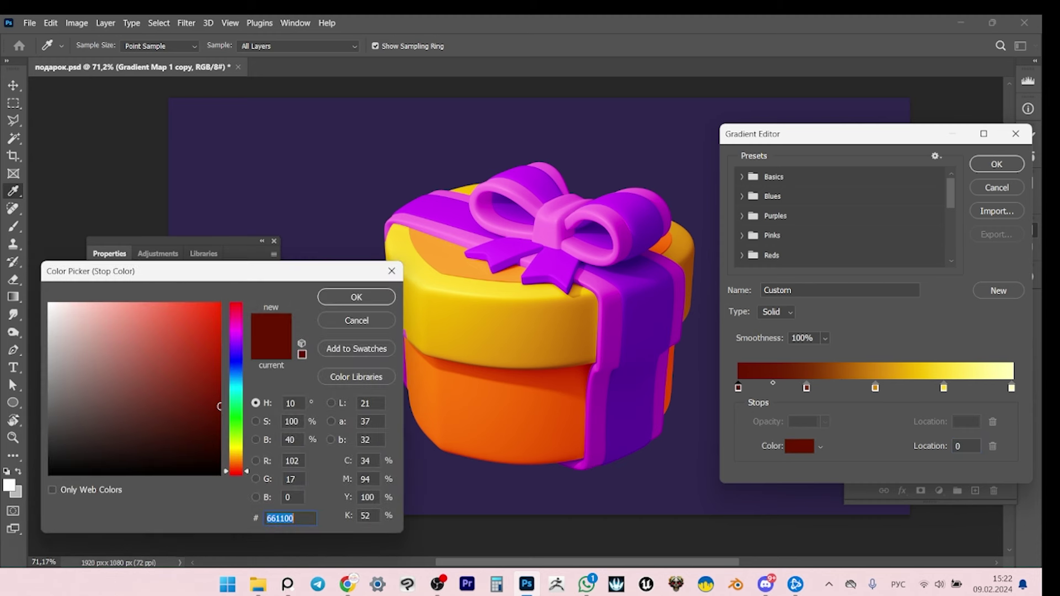
left_click(205, 419)
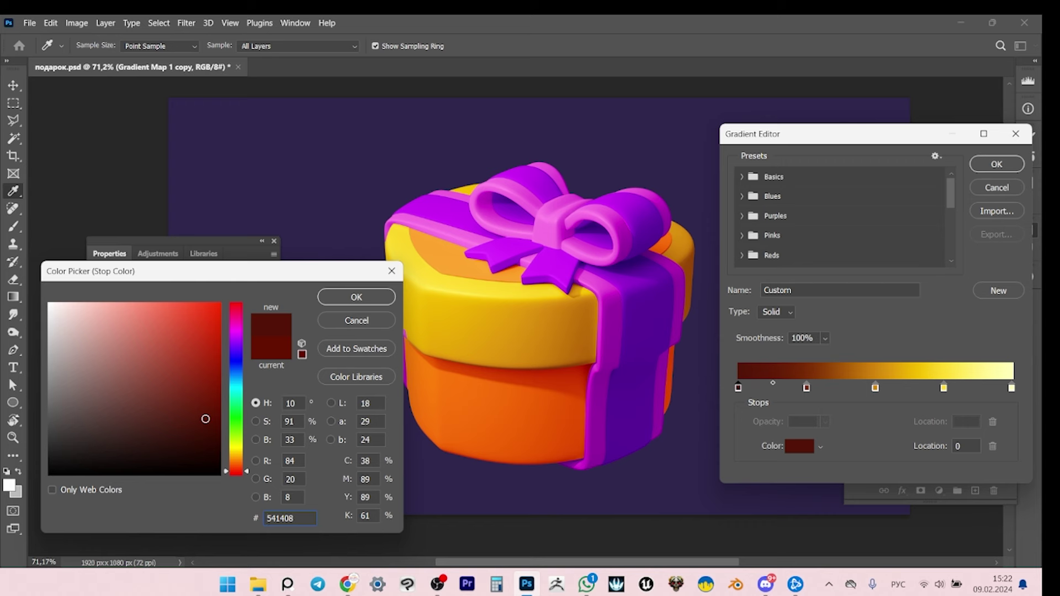
key("Return")
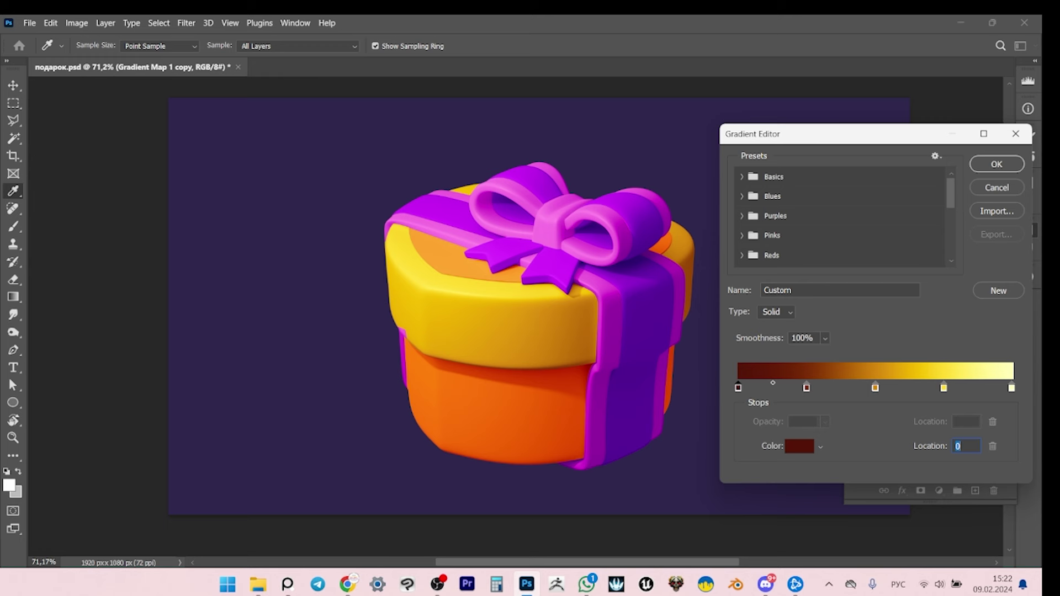
key("Return")
key("v")
Compare the gift box lid with and without Gradient Map 1 copy.
left_click(854, 435)
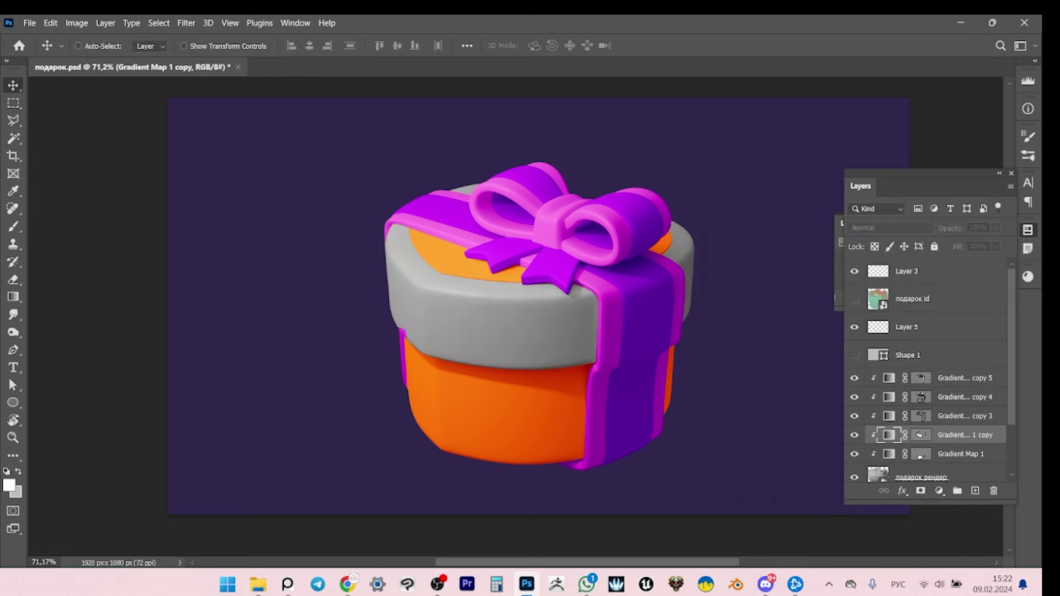
left_click(854, 435)
left_click(854, 454)
In the gradient of Gradient Map 1, set the stop at location 25 to dark red #8c1f09.
left_click(889, 454)
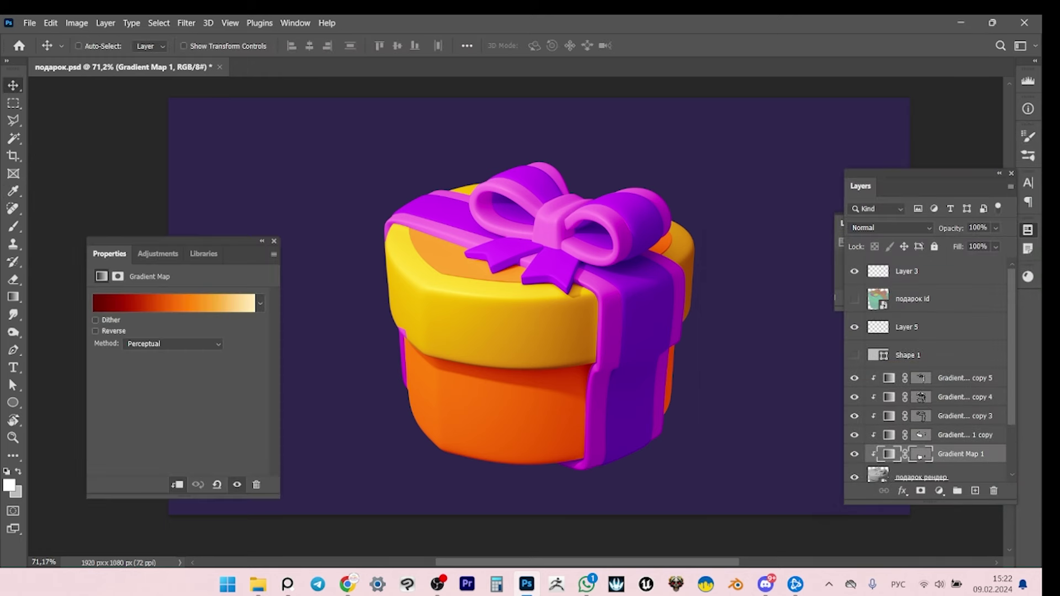
left_click(174, 302)
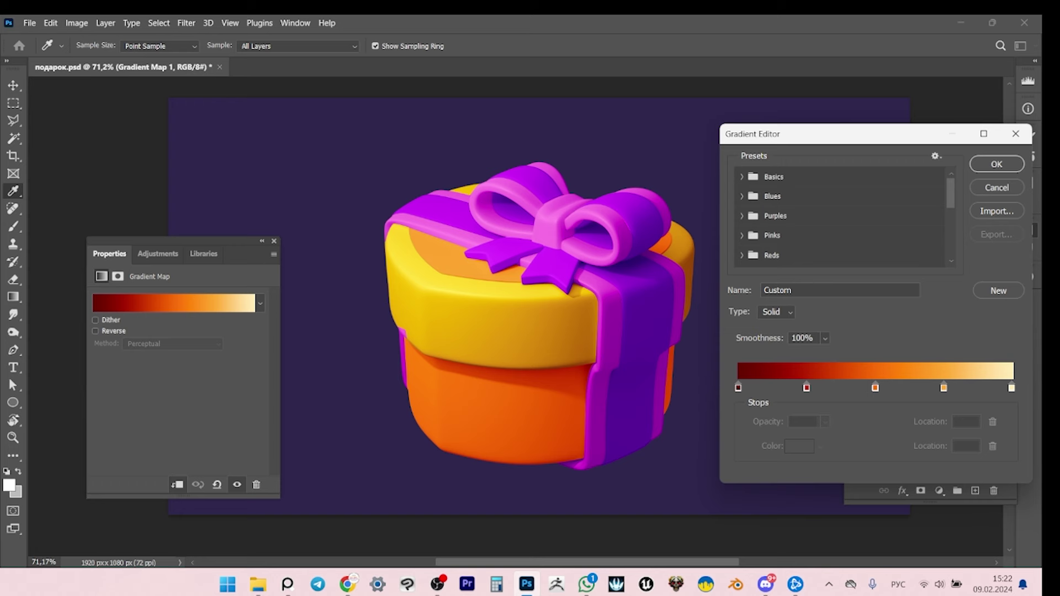
double_click(806, 387)
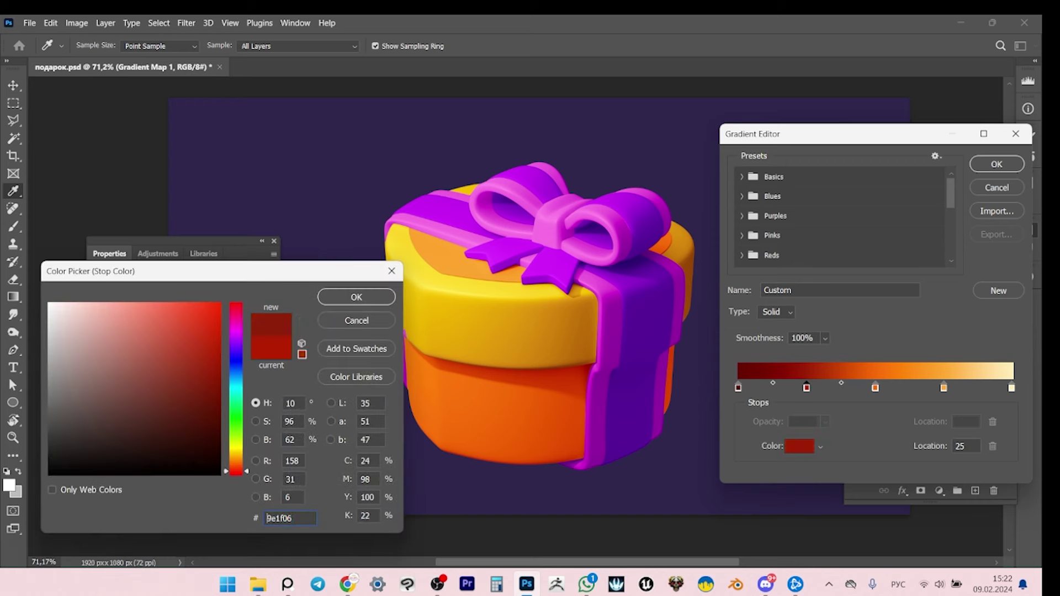
left_click_drag(211, 377, 211, 381)
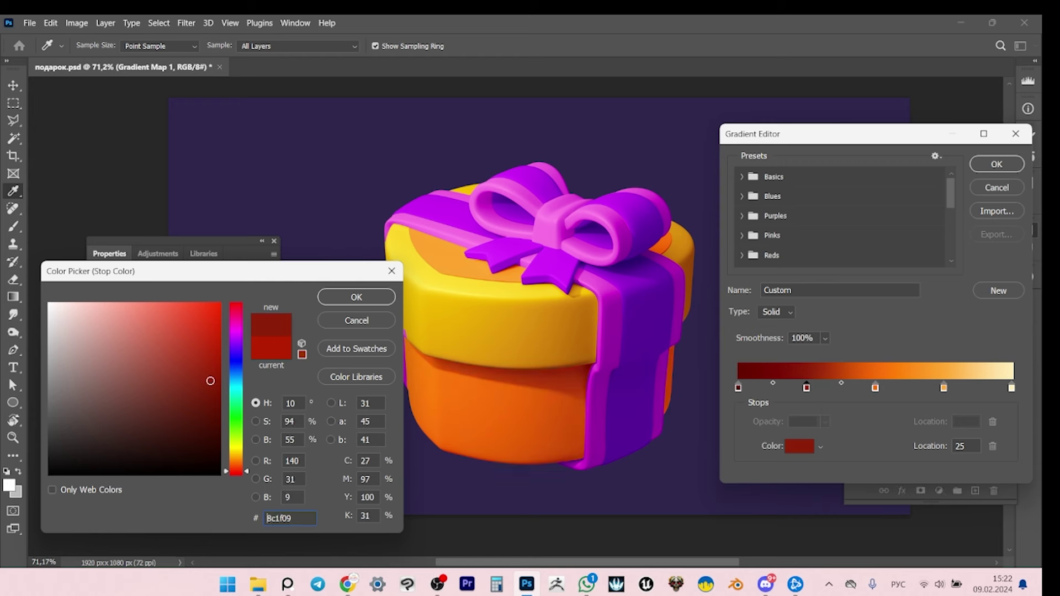
key("Return")
In the gradient of Gradient Map 1, set the stop at location 0 to the in-gamut equivalent of #490000 and apply the gradient.
double_click(738, 387)
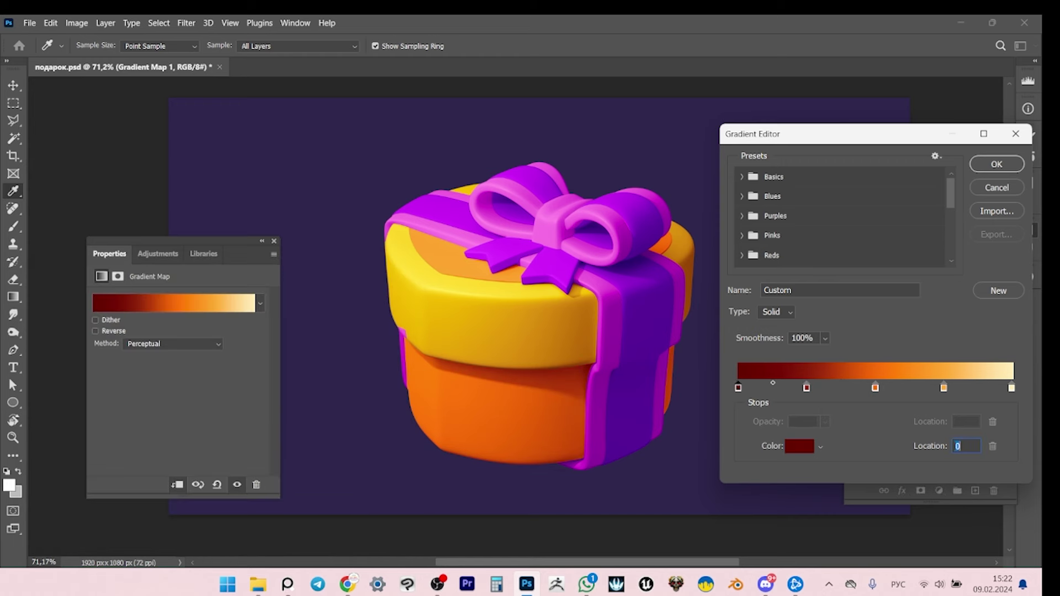
type("490000")
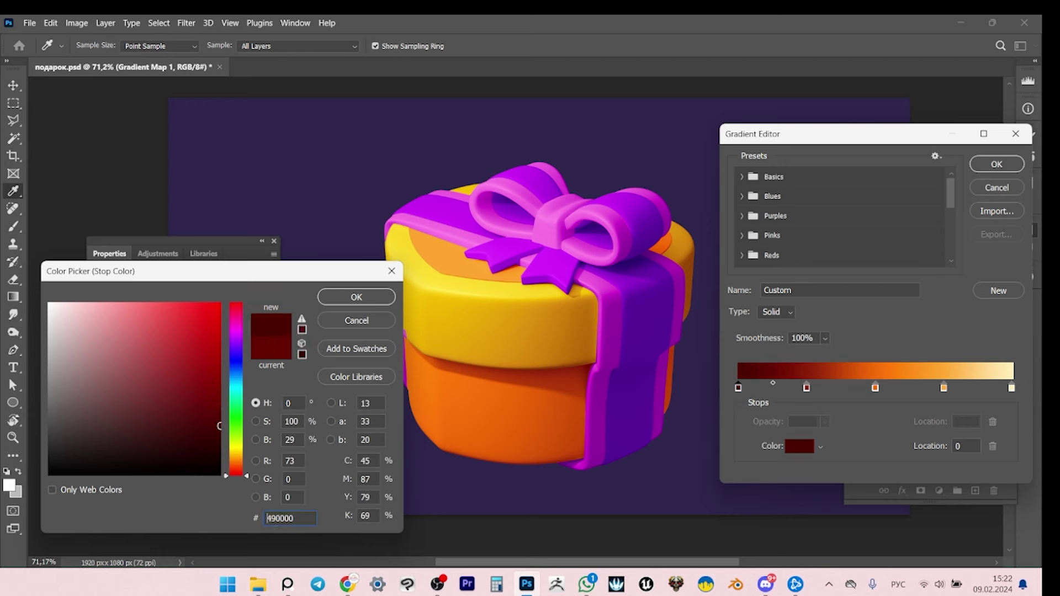
left_click(301, 319)
key("Return")
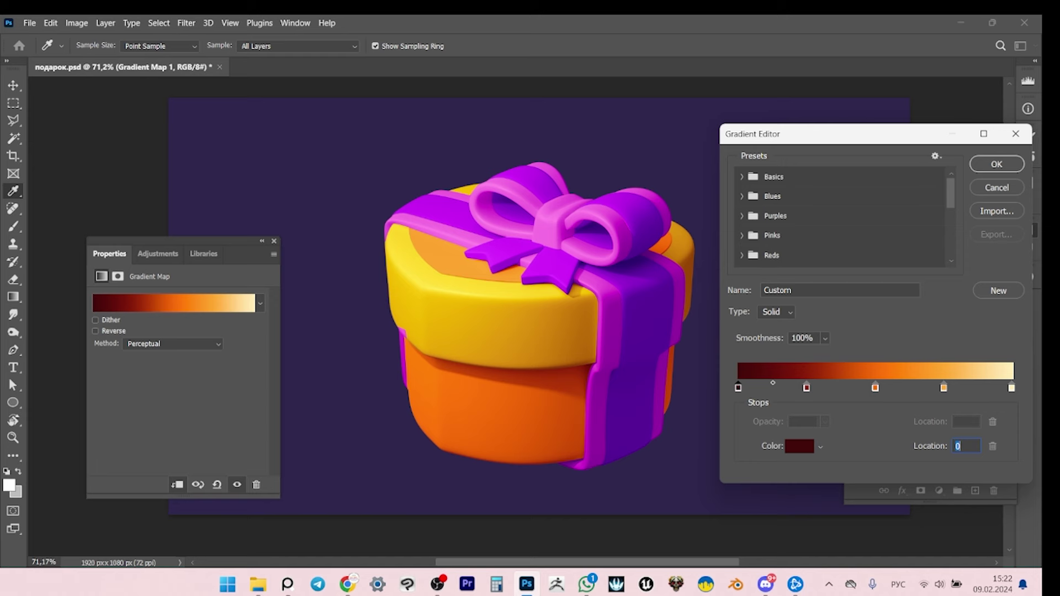
key("Return")
key("v")
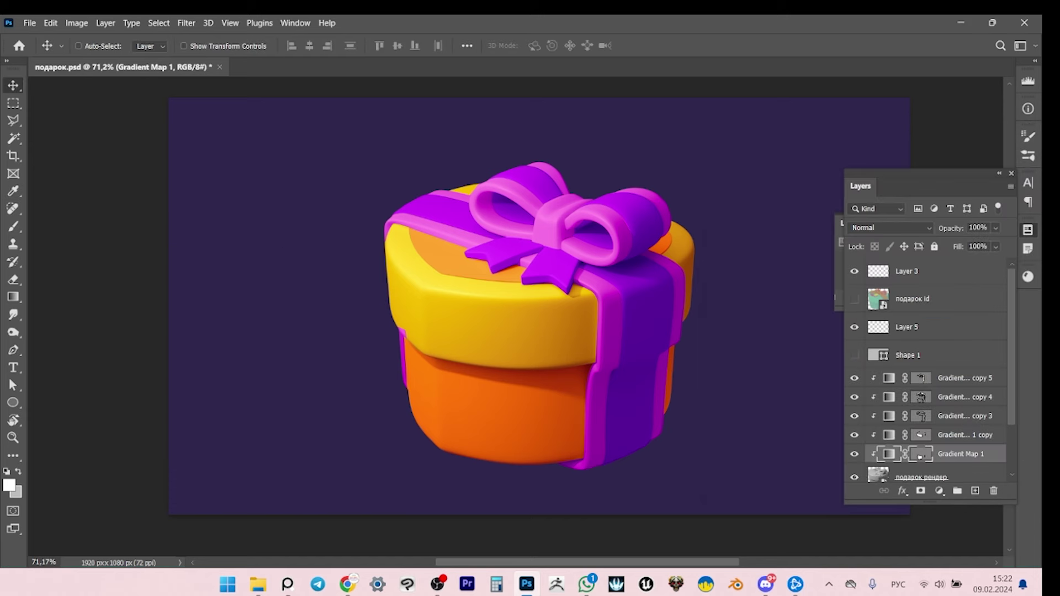
In the gradient of Gradient Map 1 copy 5, set the stop at location 25 to a slightly less saturated dark purple of hue 270.
key("z")
scroll(539, 307, "down", 5)
scroll(538, 307, "up", 4)
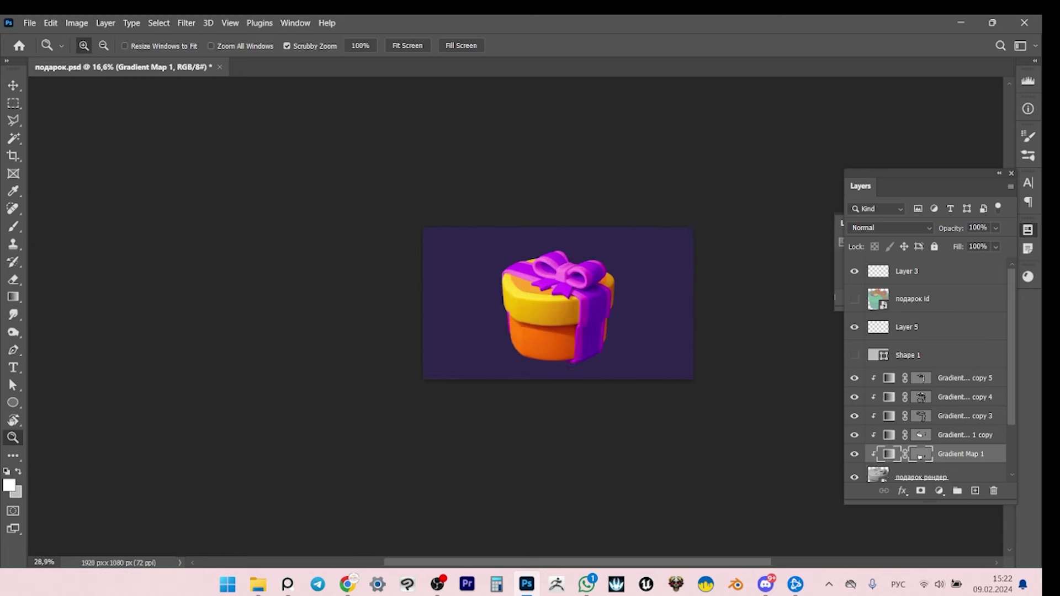
scroll(611, 266, "up", 5)
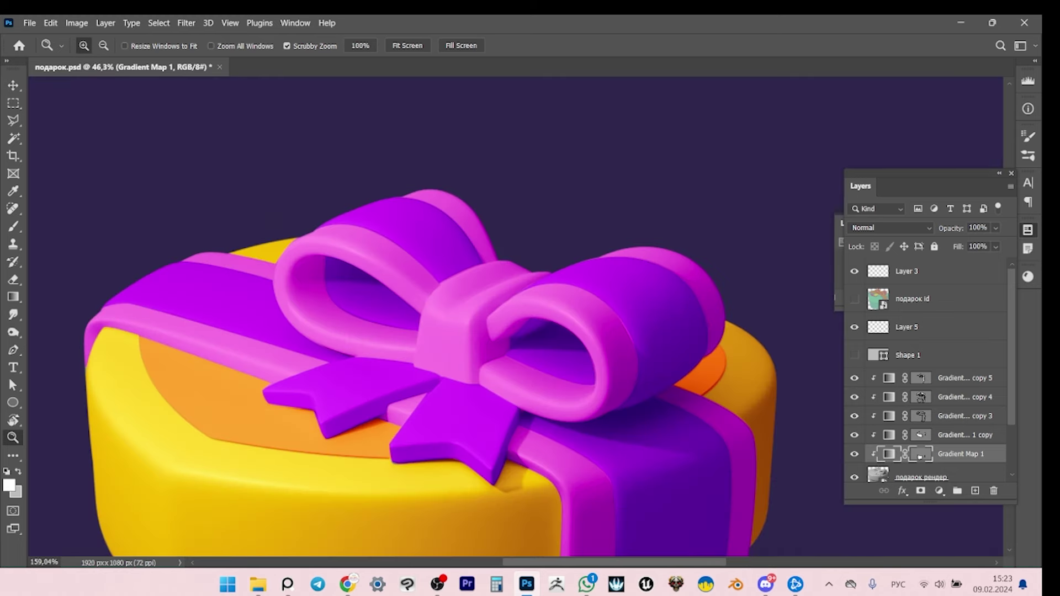
scroll(612, 273, "down", 5)
scroll(613, 273, "up", 2)
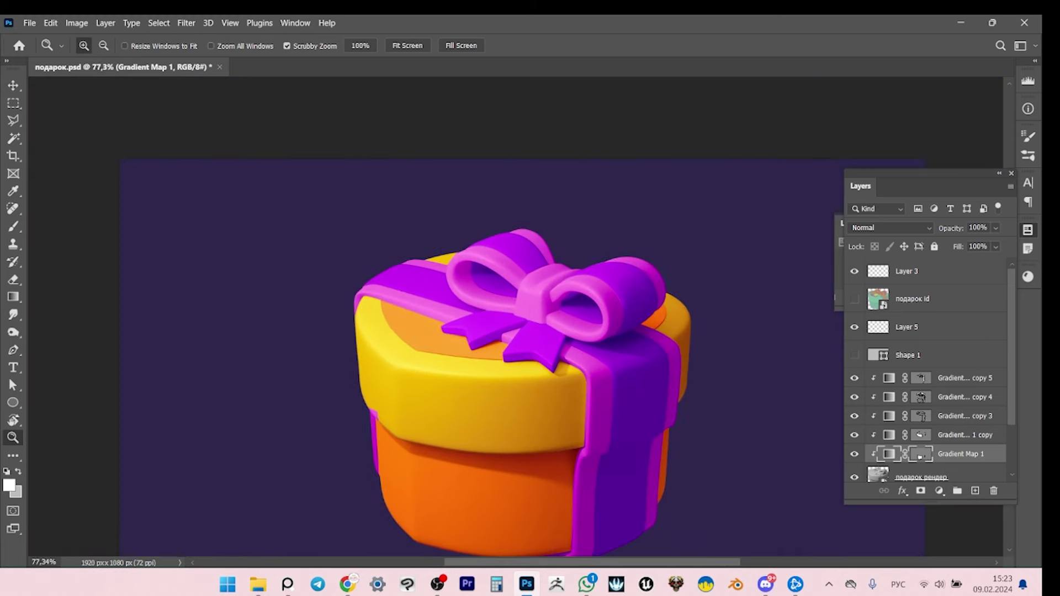
key("v")
left_click(961, 378)
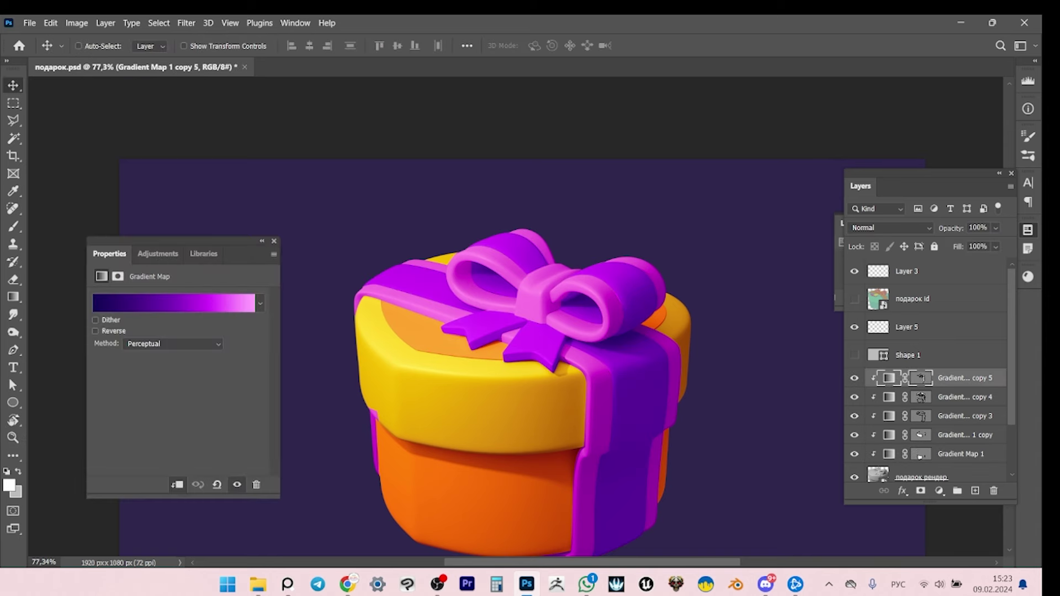
double_click(807, 387)
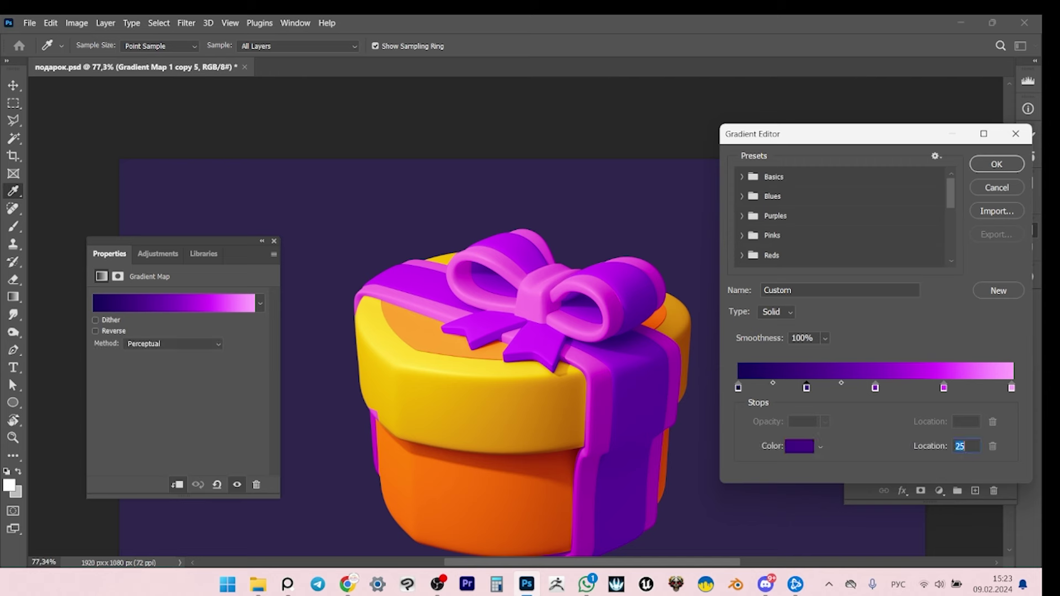
left_click(200, 395)
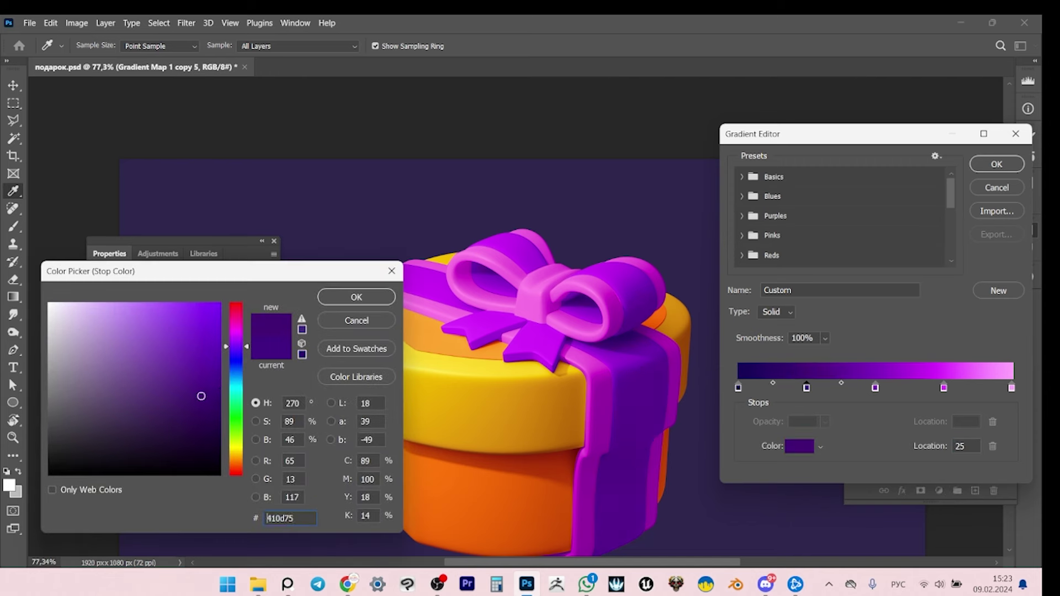
left_click_drag(201, 396, 192, 393)
left_click(356, 296)
Adjust the stop at location 0 of the same ribbon gradient to a slightly different dark indigo.
left_click(738, 387)
left_click(799, 446)
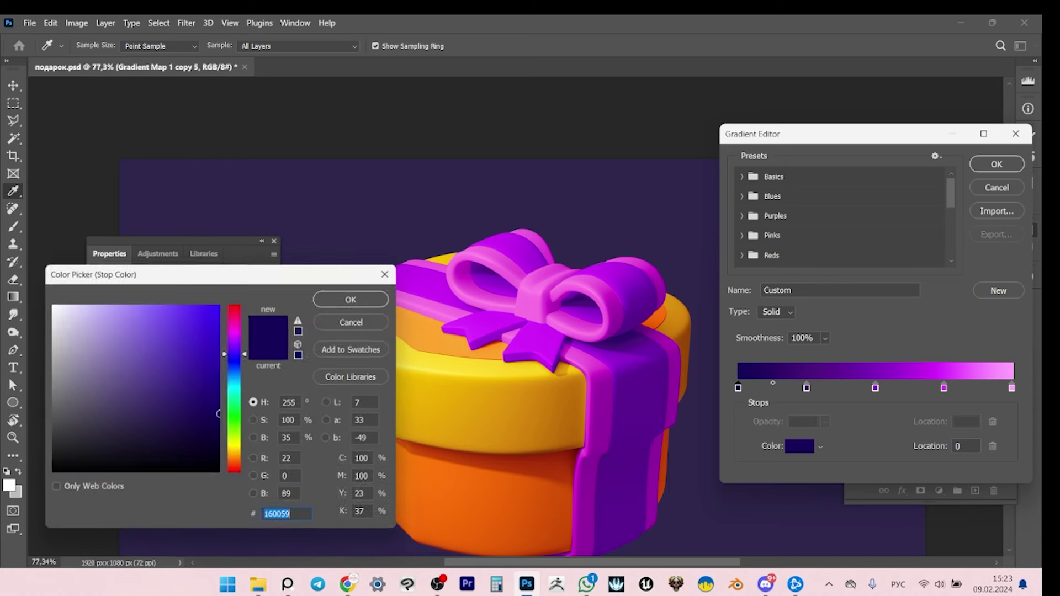
left_click(201, 415)
key("Return")
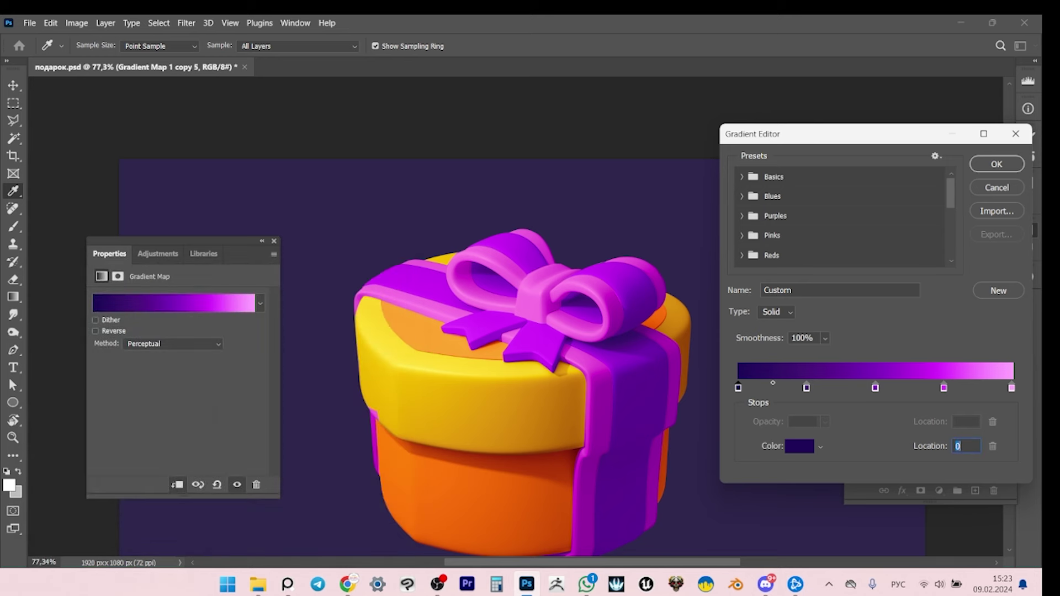
Set the stop at location 50 of the ribbon's gradient to #7901b5 and apply the gradient.
left_click(875, 388)
left_click(799, 447)
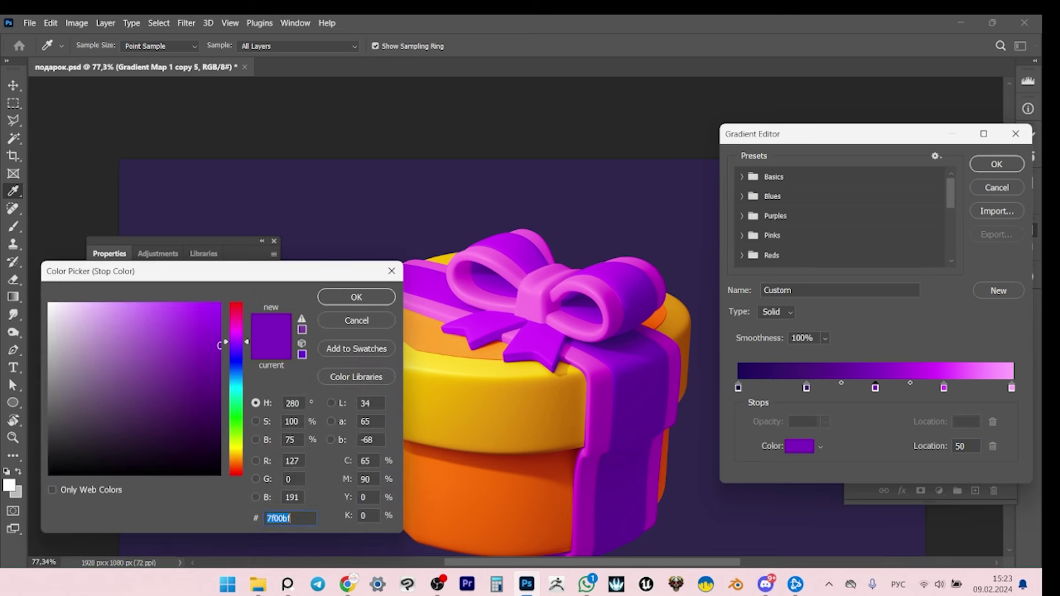
type("7901b5")
left_click(221, 351)
key("Return")
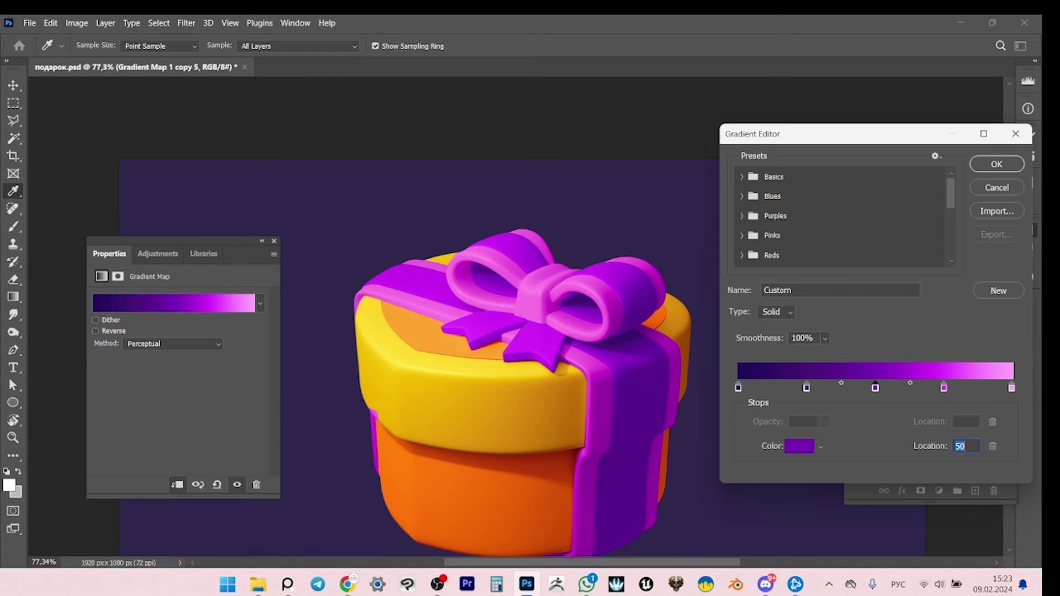
key("Return")
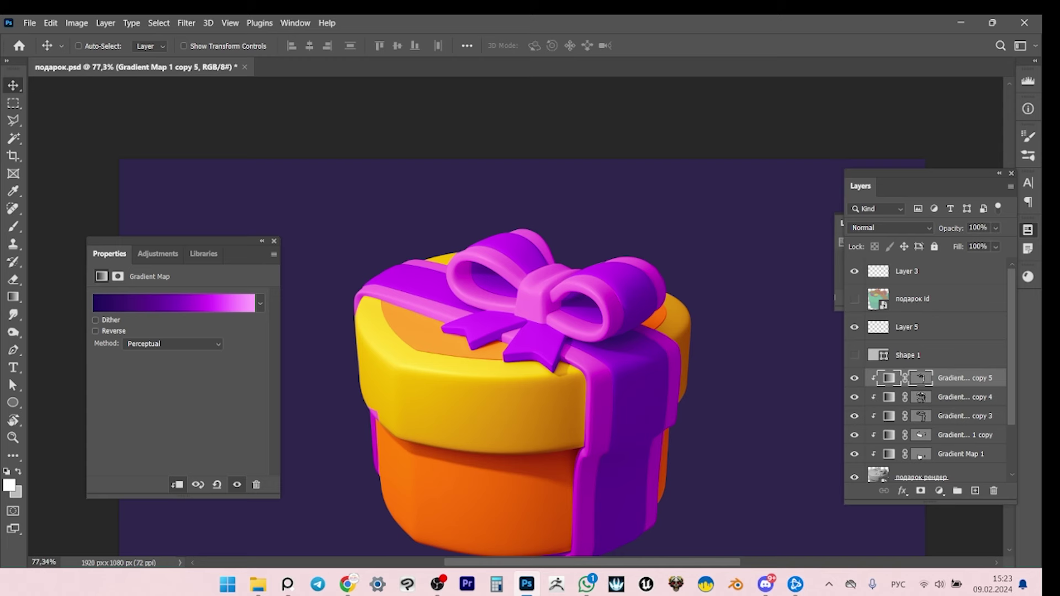
Compare the ribbon with and without Gradient Map 1 copy 4 and Gradient Map 1 copy 5.
key("z")
scroll(514, 293, "down", 5)
scroll(514, 292, "up", 3)
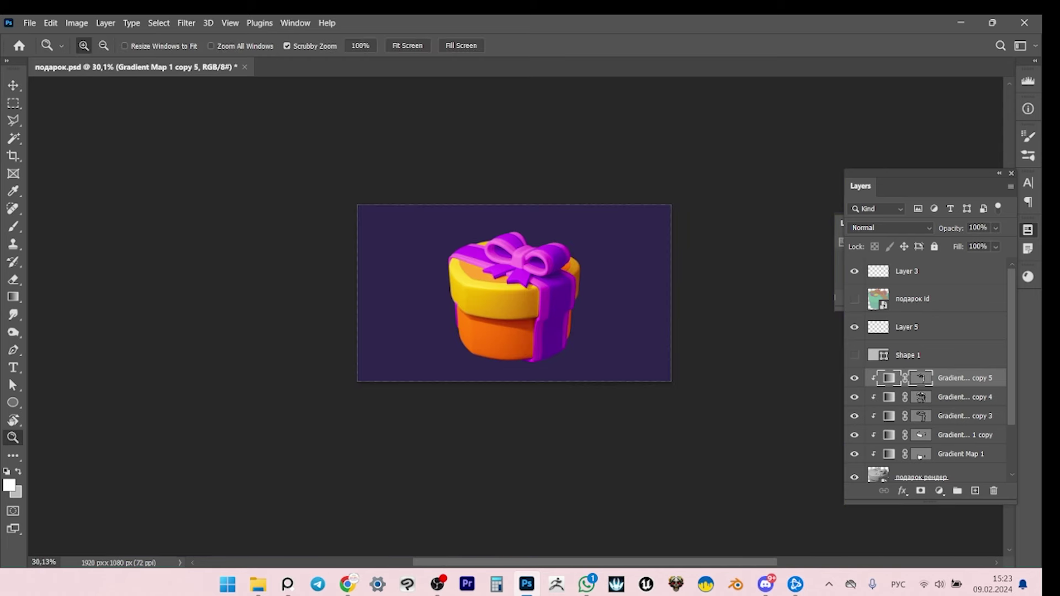
key("ctrl+y")
key("ctrl+y")
scroll(489, 250, "up", 3)
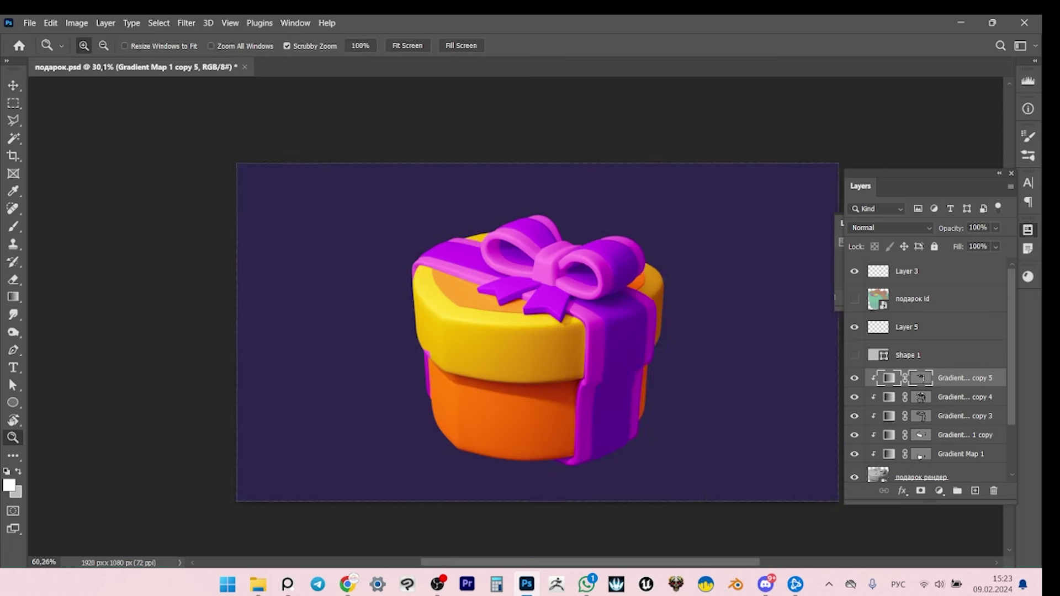
key("ctrl+comma")
key("ctrl+comma")
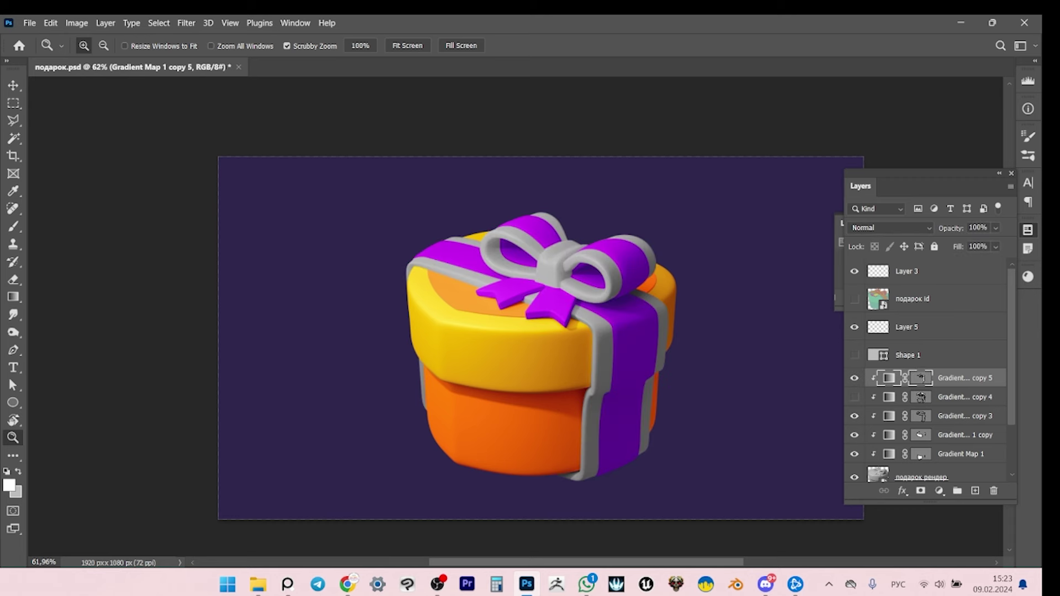
key("ctrl+comma")
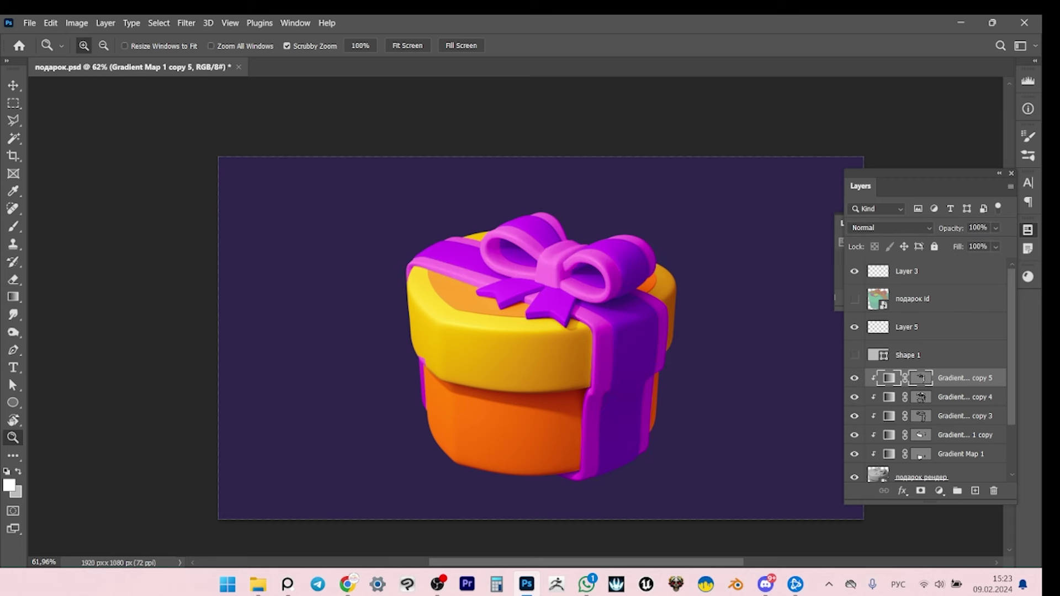
left_click(854, 397)
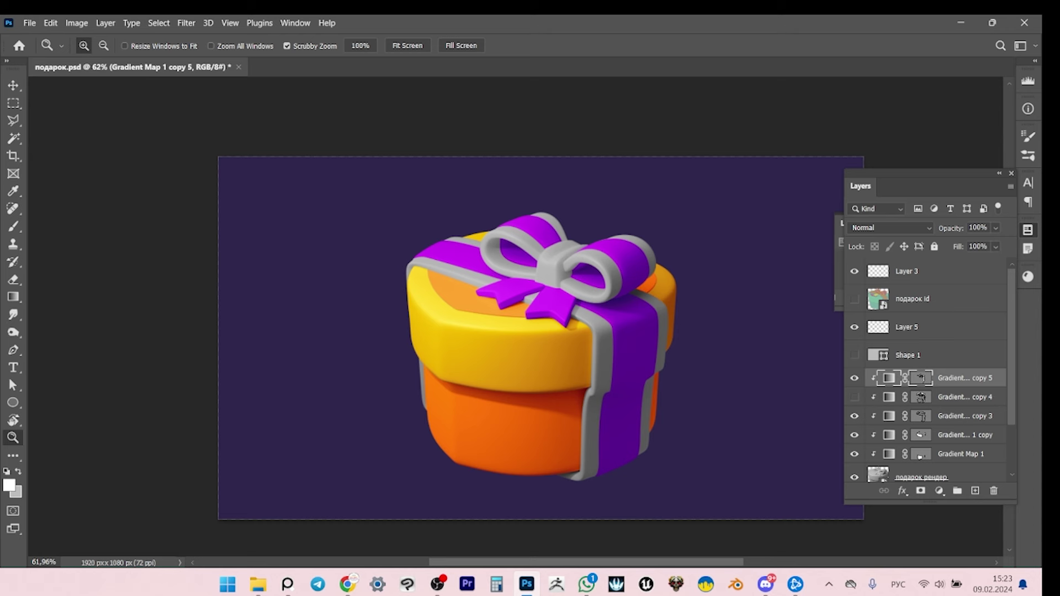
left_click(854, 397)
left_click(855, 397)
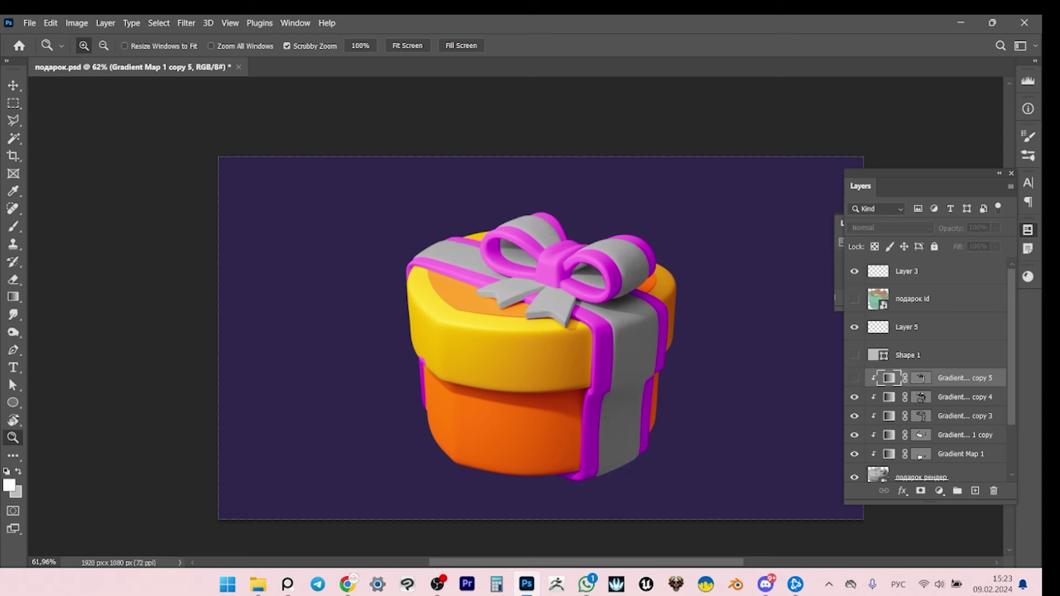
left_click(854, 397)
Save the gradients of Gradient Map 1 copy 5 and Gradient Map 1 copy 4 as new gradient presets.
left_click(174, 302)
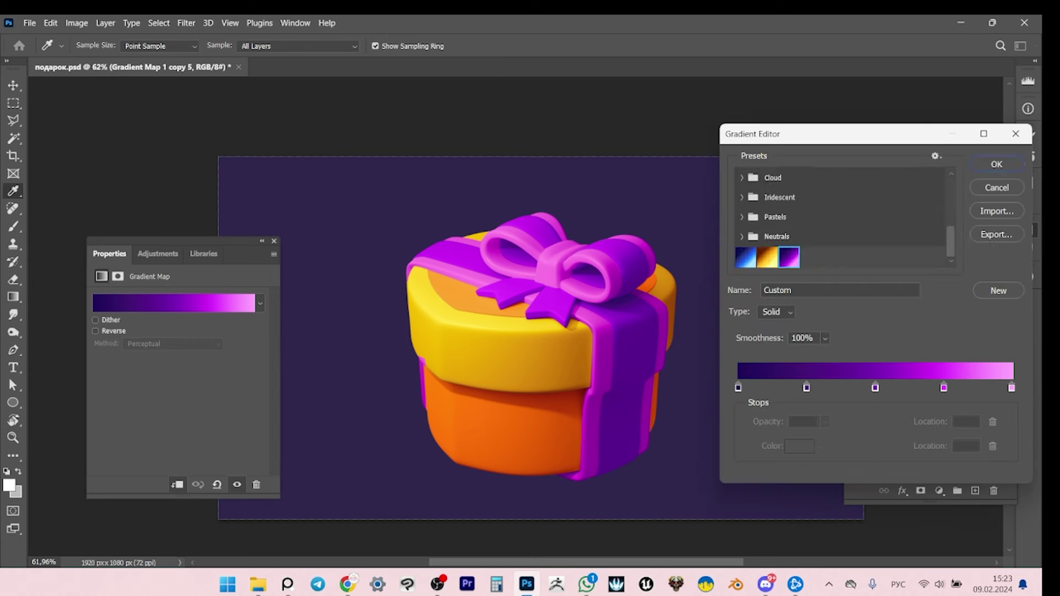
left_click(996, 164)
left_click(965, 397)
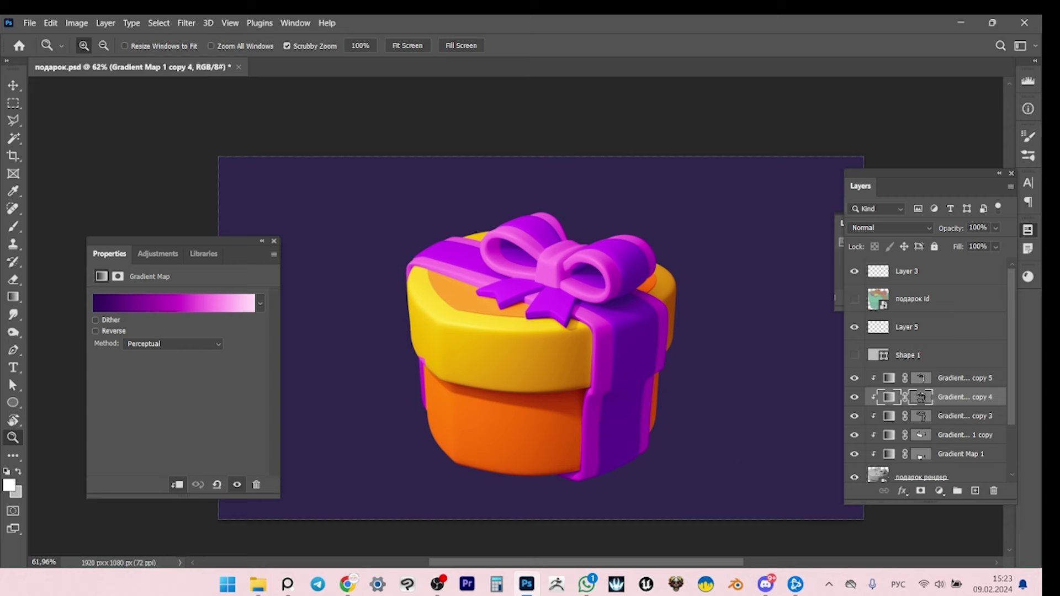
left_click(174, 303)
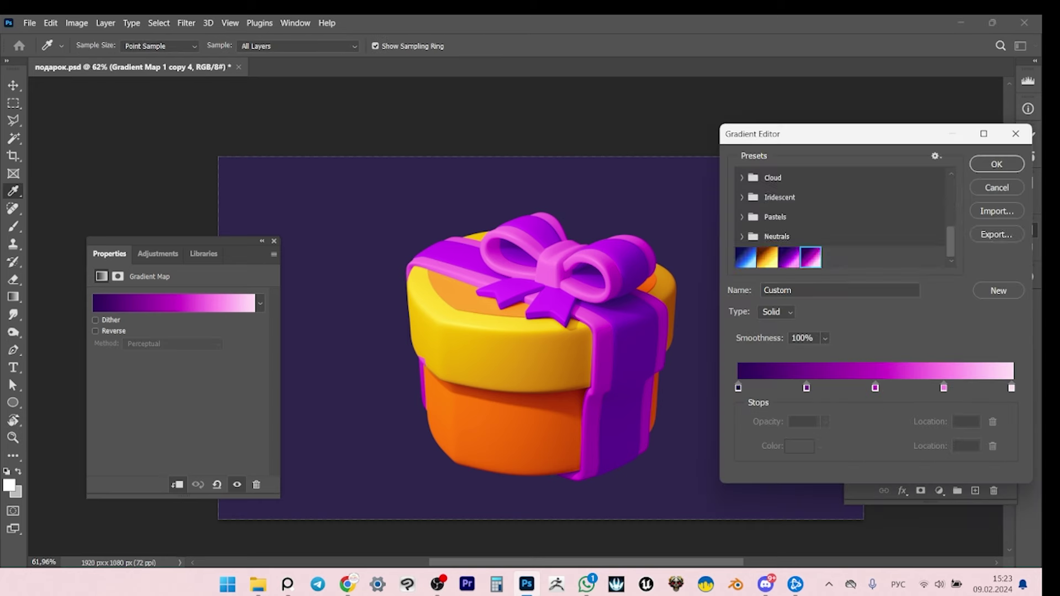
key("Return")
Hide Gradient Map 1 copy 5 and apply the saved purple gradient preset to Gradient Map 1 copy 4.
left_click(854, 397)
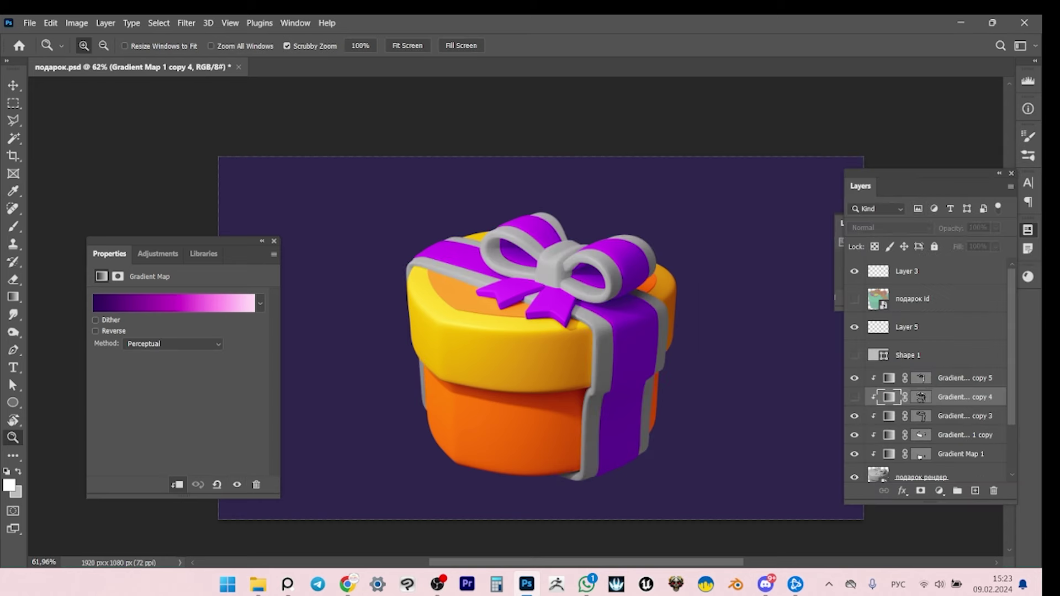
left_click(854, 397)
mouse_move(854, 397)
left_mouse_down()
mouse_move(854, 377)
mouse_move(854, 397)
left_mouse_up()
left_click(174, 303)
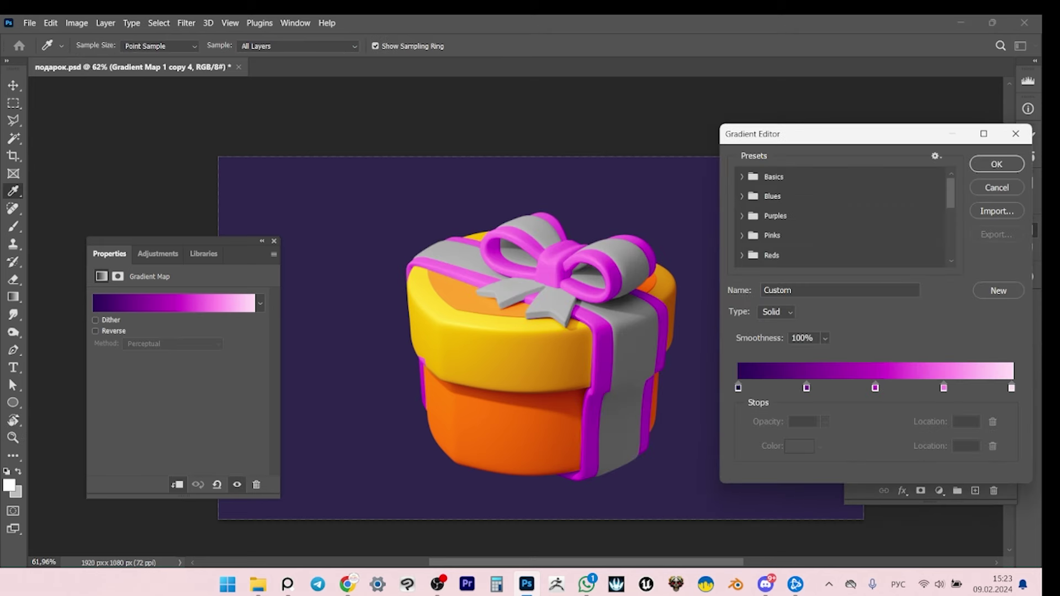
scroll(839, 221, "down", 3)
left_click(790, 259)
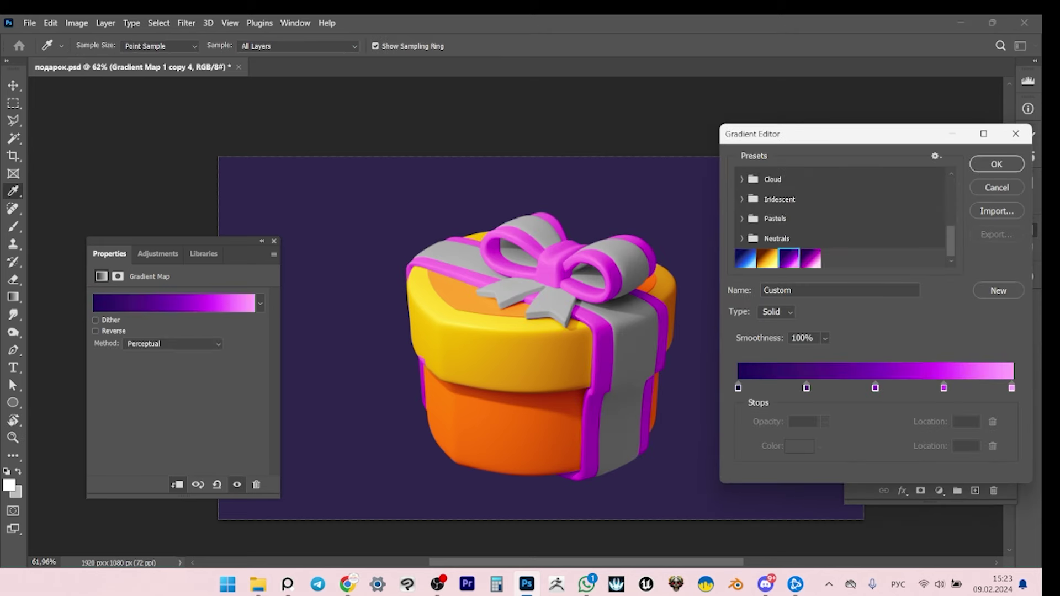
left_click(997, 164)
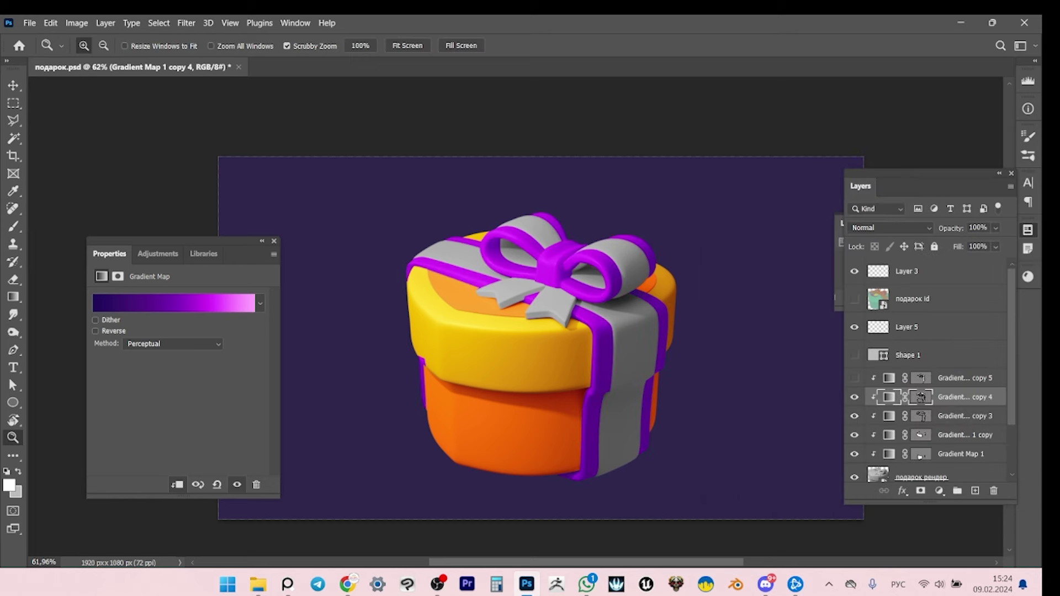
Show Gradient Map 1 copy 5 again and apply the saved pink gradient preset to it.
left_click(854, 377)
left_click(961, 378)
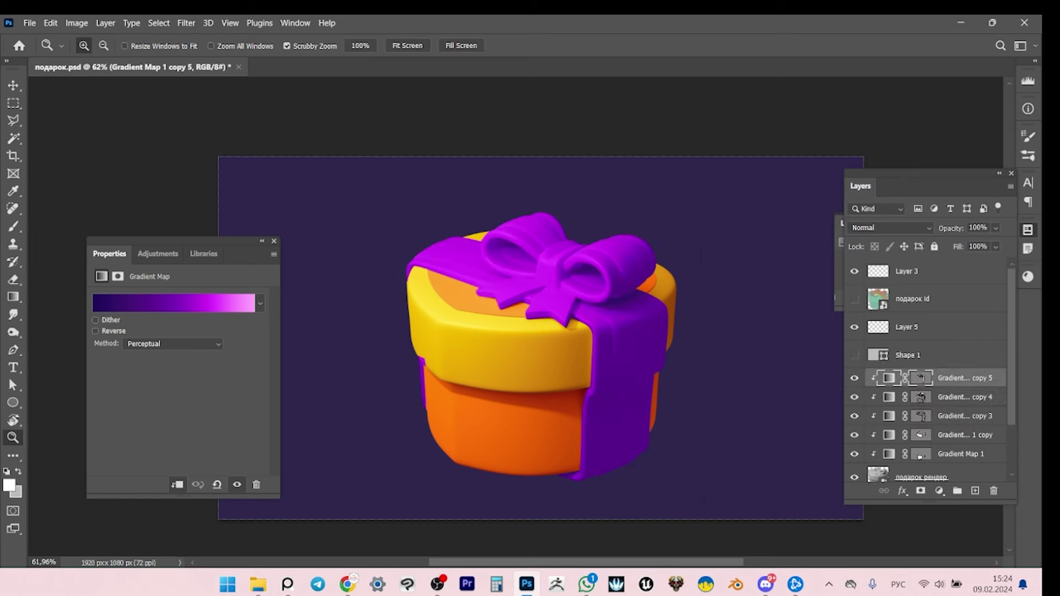
left_click(174, 302)
scroll(840, 215, "down", 5)
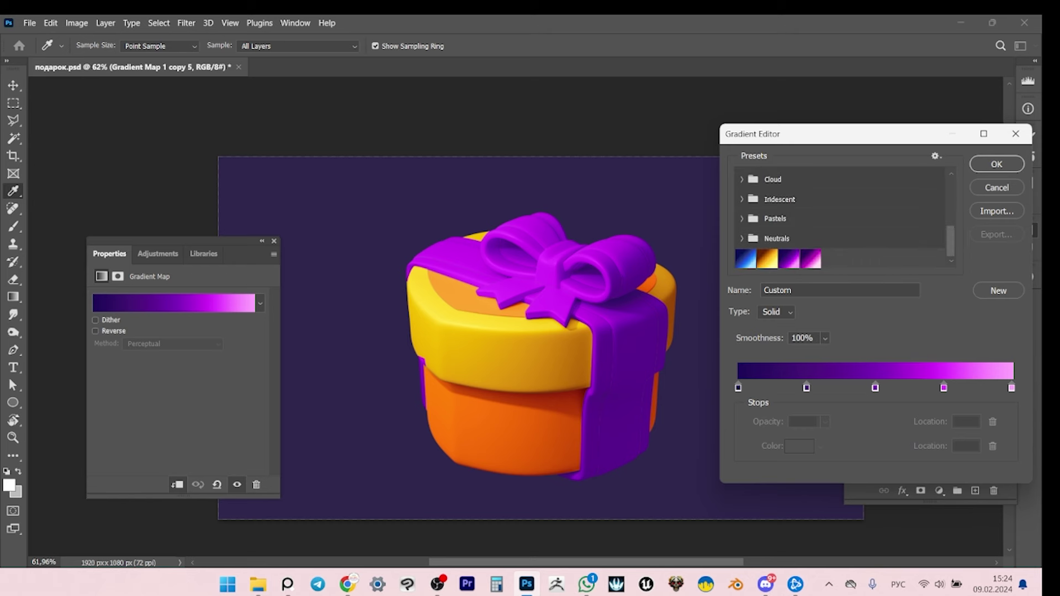
left_click(811, 259)
key("z")
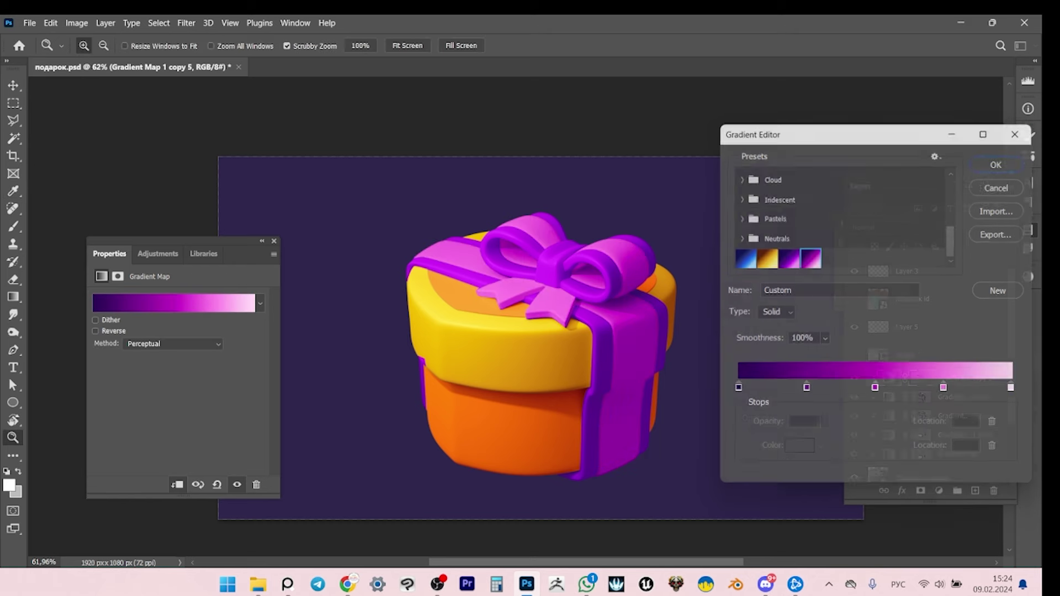
key("Return")
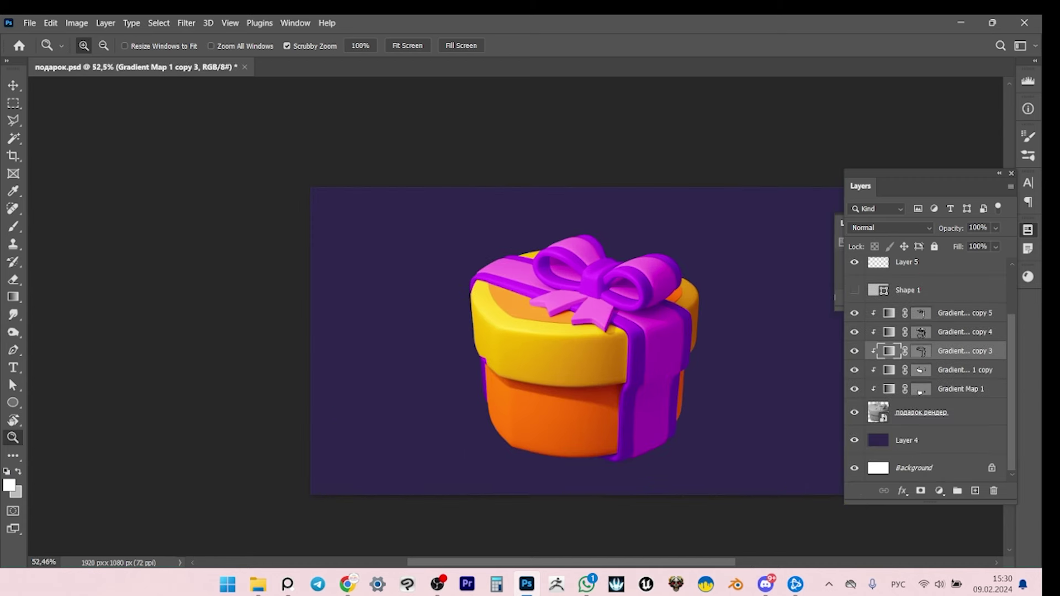
Change the 50% colour stop in the gradient of Gradient Map 1 copy 5 to a brighter, vivid magenta.
scroll(688, 381, "up", 3)
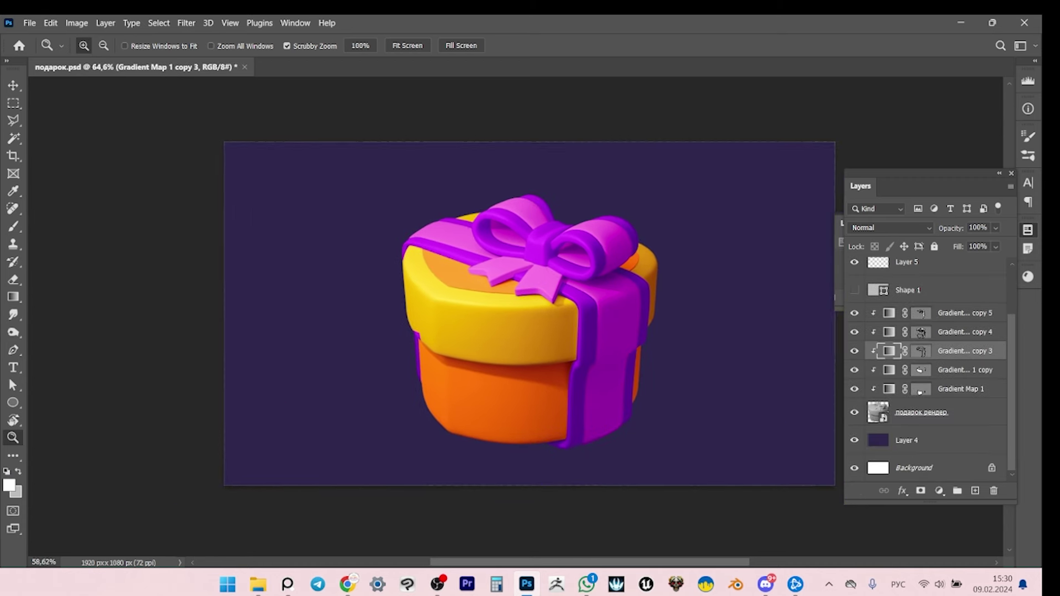
scroll(528, 314, "up", 1)
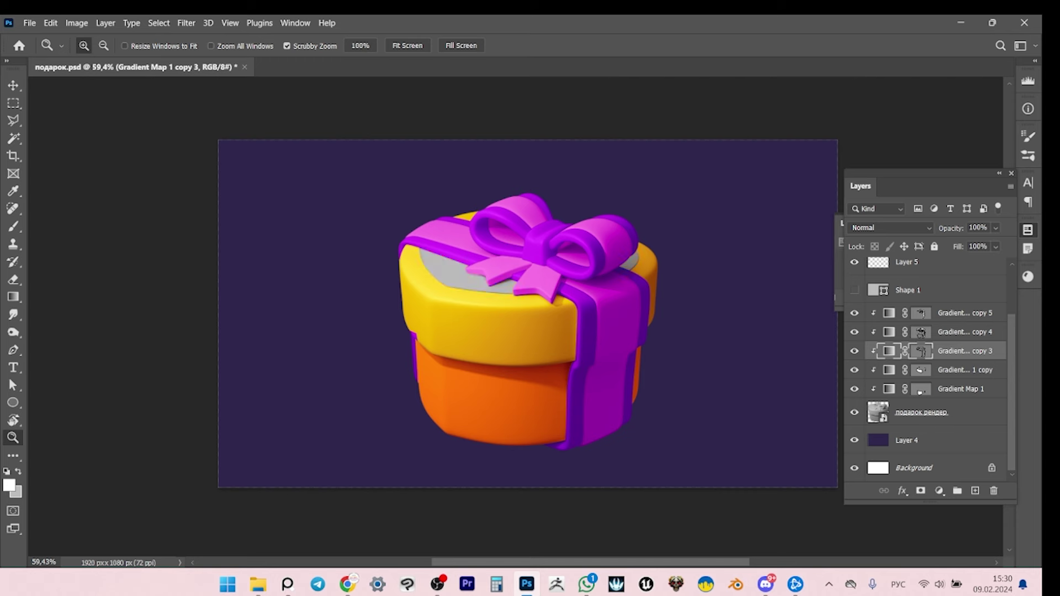
key("v")
left_click(961, 313)
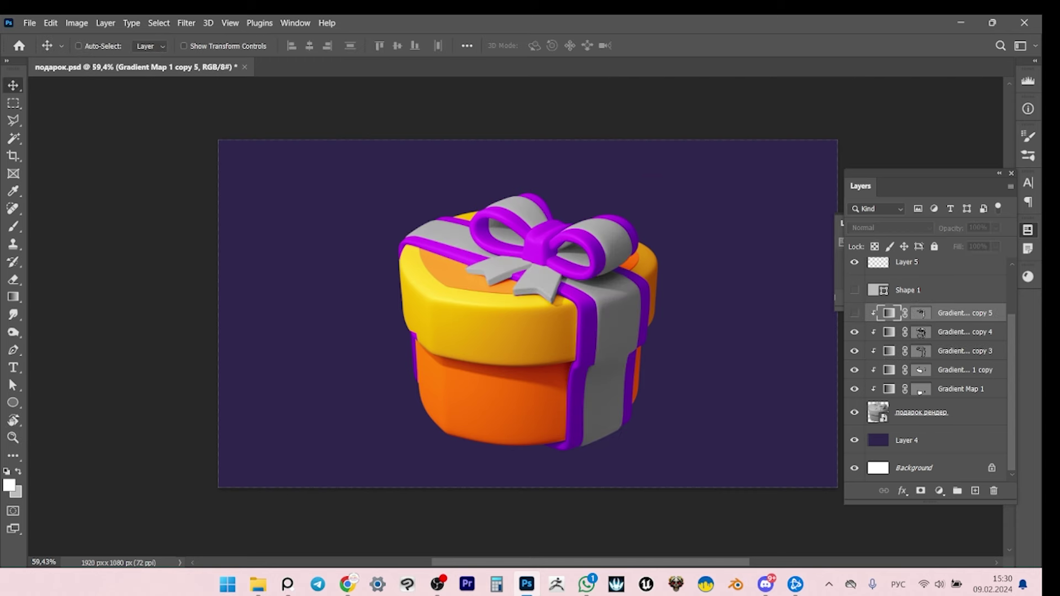
double_click(920, 313)
left_click(174, 303)
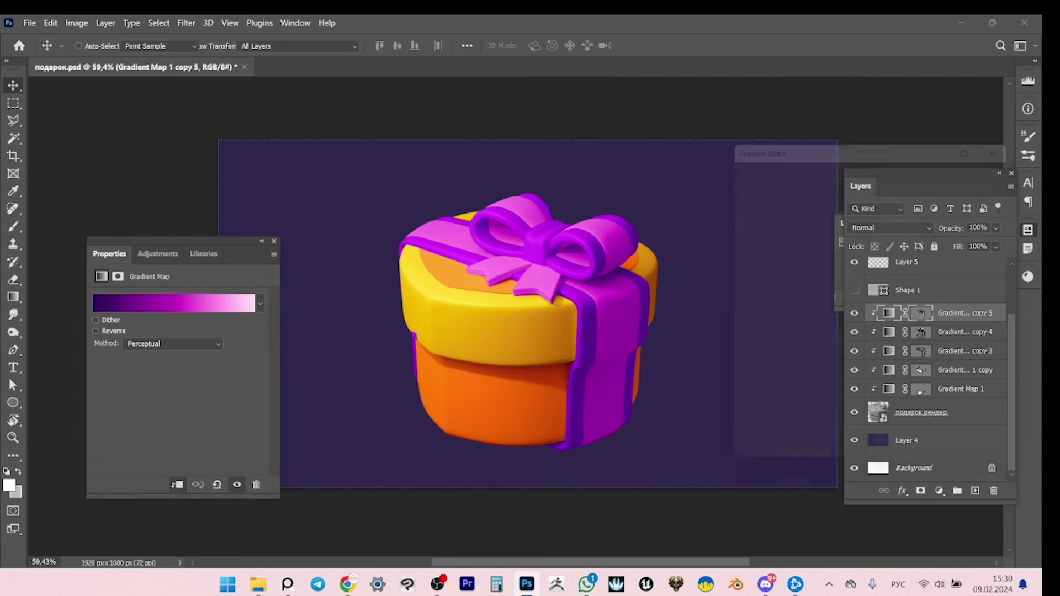
left_click(875, 388)
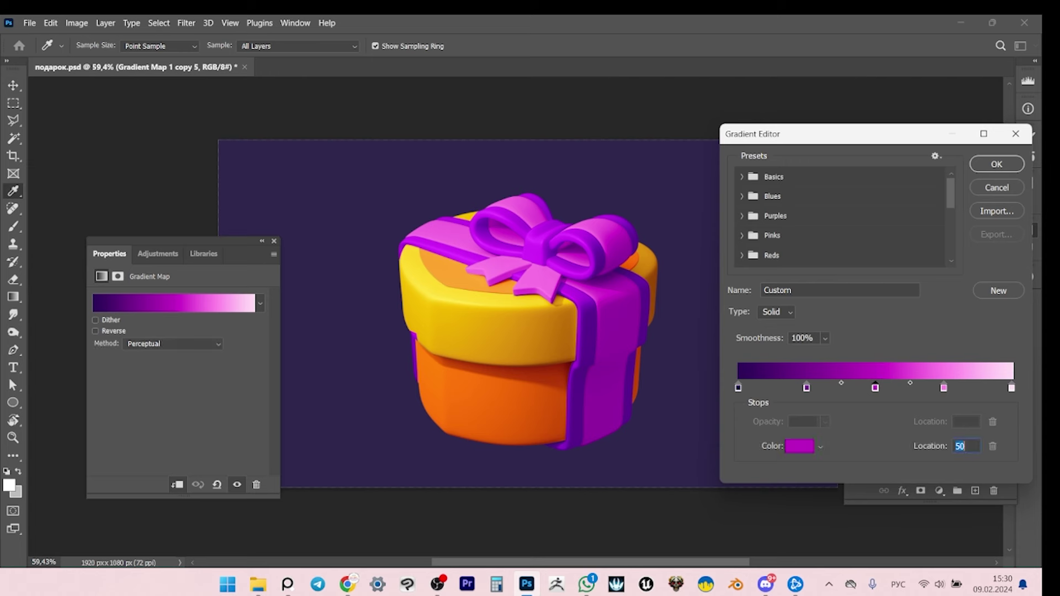
left_click(799, 446)
left_click(186, 310)
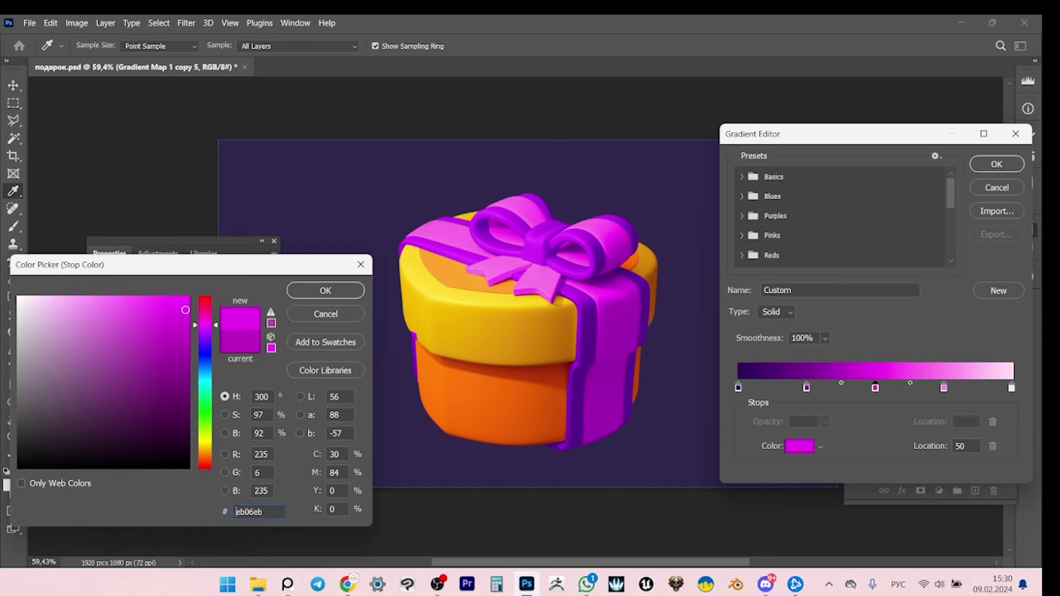
left_click_drag(185, 309, 186, 309)
key("Return")
Set the pink gradient's 75% stop to a lighter pink and its 25% stop to a more muted dark purple.
double_click(944, 388)
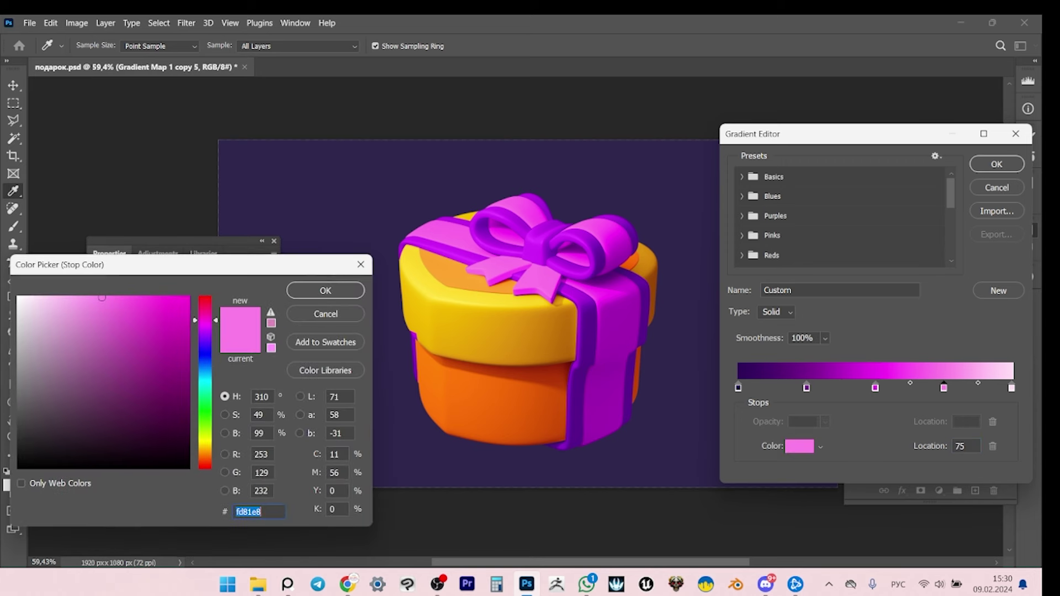
left_click(78, 298)
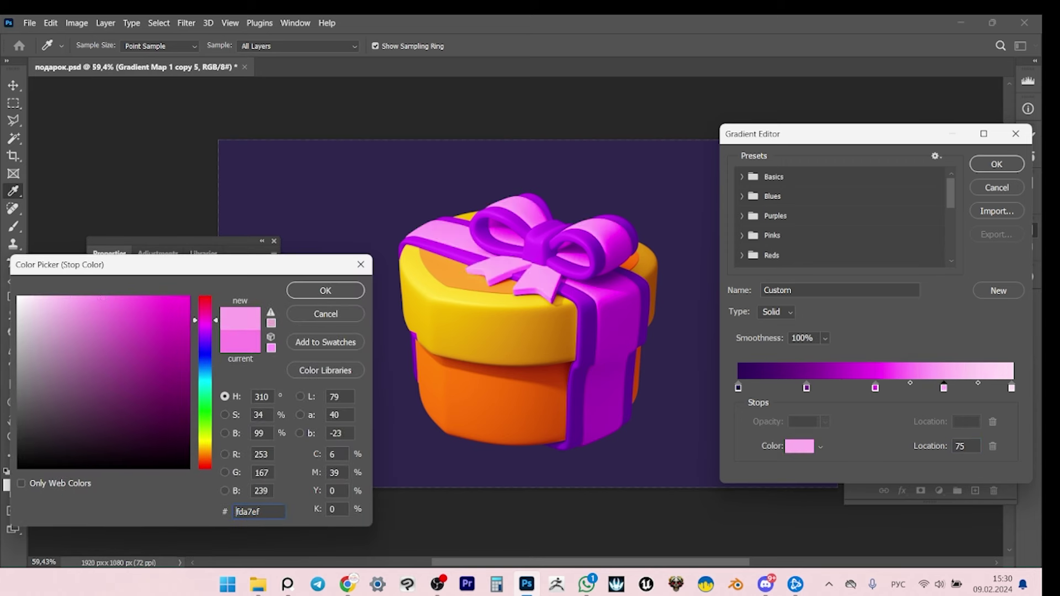
key("Return")
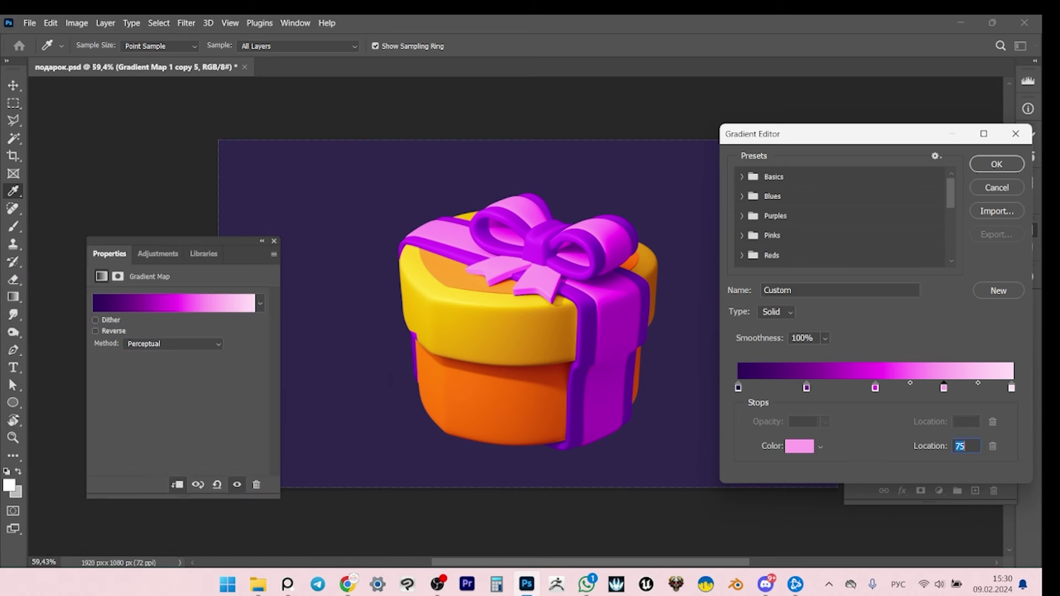
double_click(807, 387)
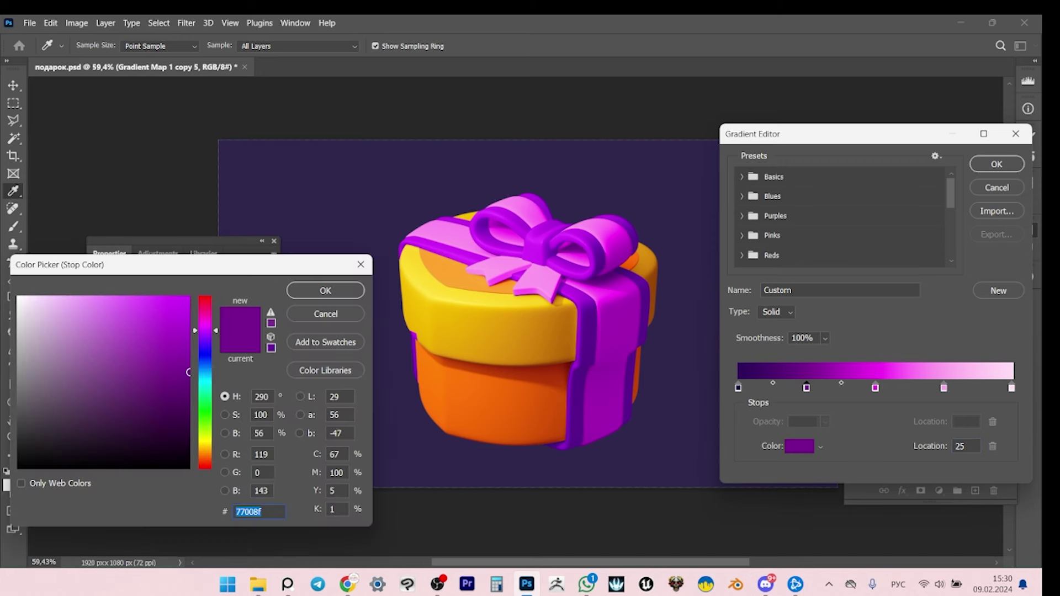
left_click(177, 356)
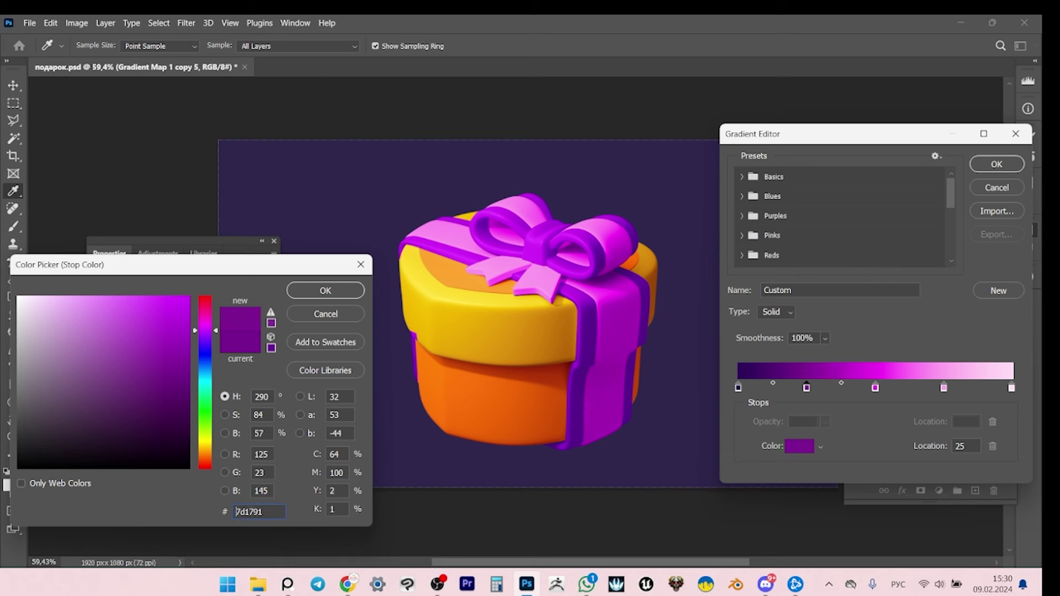
left_click(160, 372)
left_click_drag(161, 373, 161, 377)
key("Return")
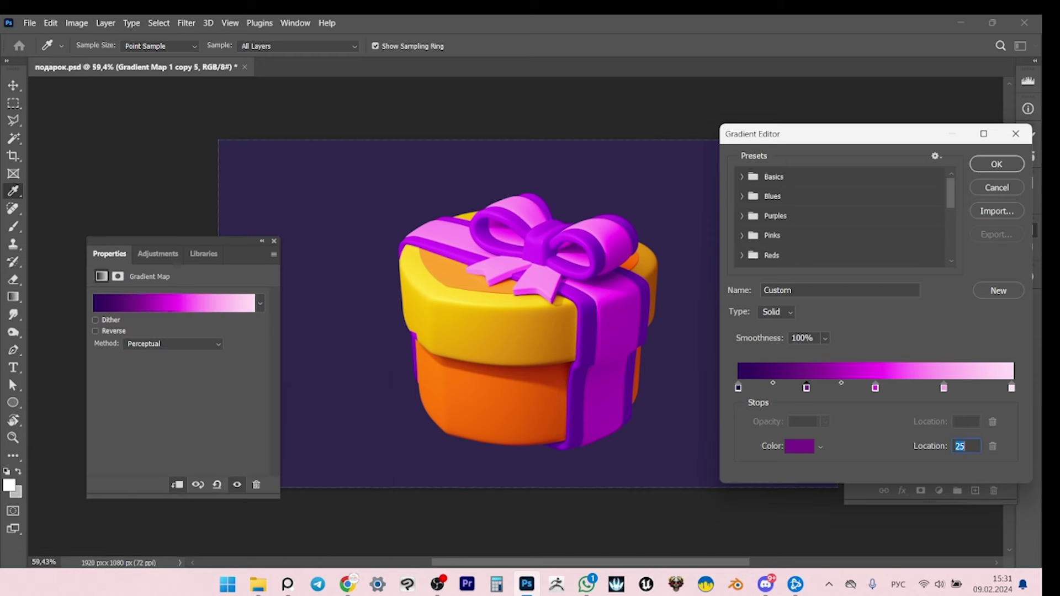
key("Return")
Compare the gift box with and without Gradient Map 1 copy 5 and Gradient Map 1 copy 3.
left_click(854, 312)
left_click(854, 313)
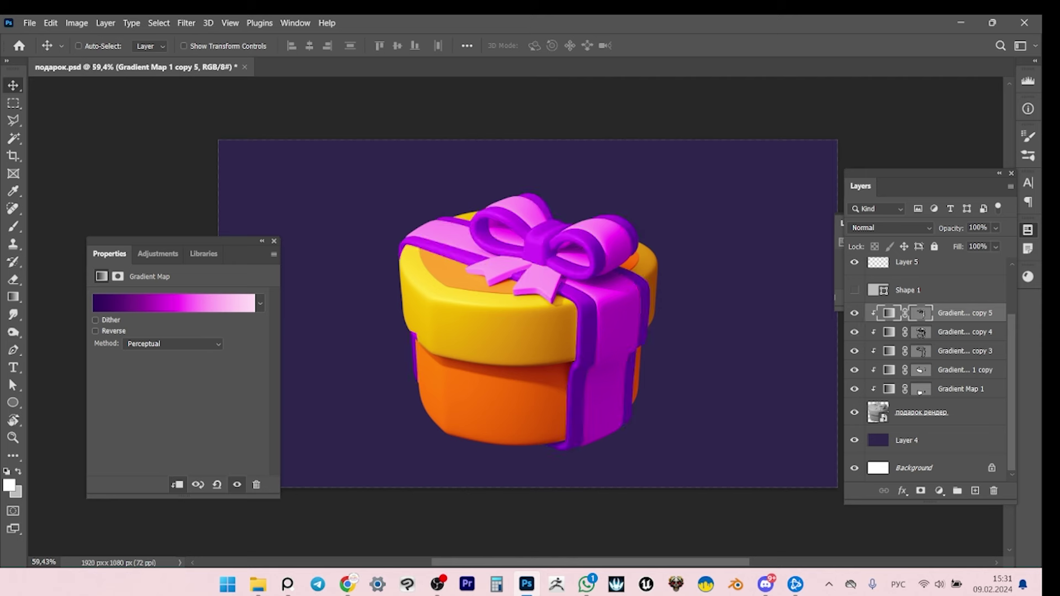
left_click(854, 351)
left_click(854, 351)
left_click(854, 313)
left_click(855, 313)
Change the 50% colour stop in the gradient of Gradient Map 1 copy 4 to a slightly brighter purple.
left_click(960, 332)
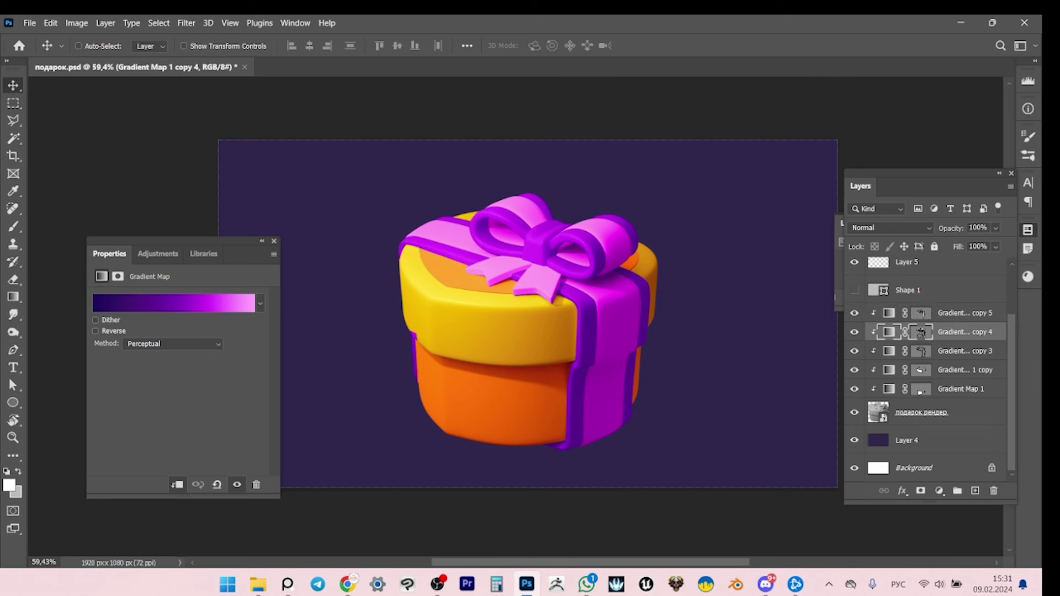
left_click(174, 303)
double_click(875, 387)
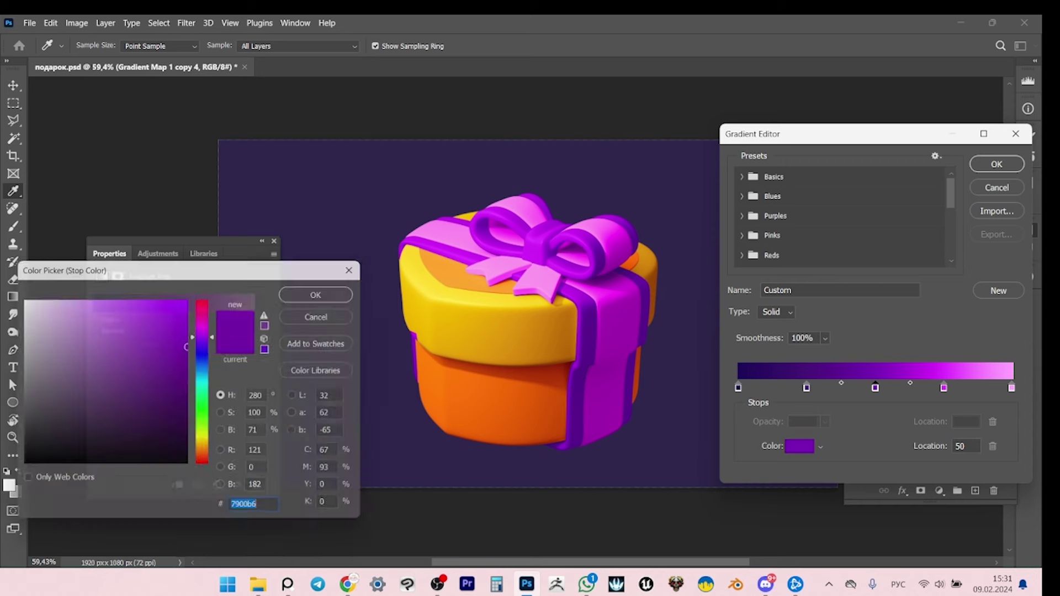
left_click(182, 321)
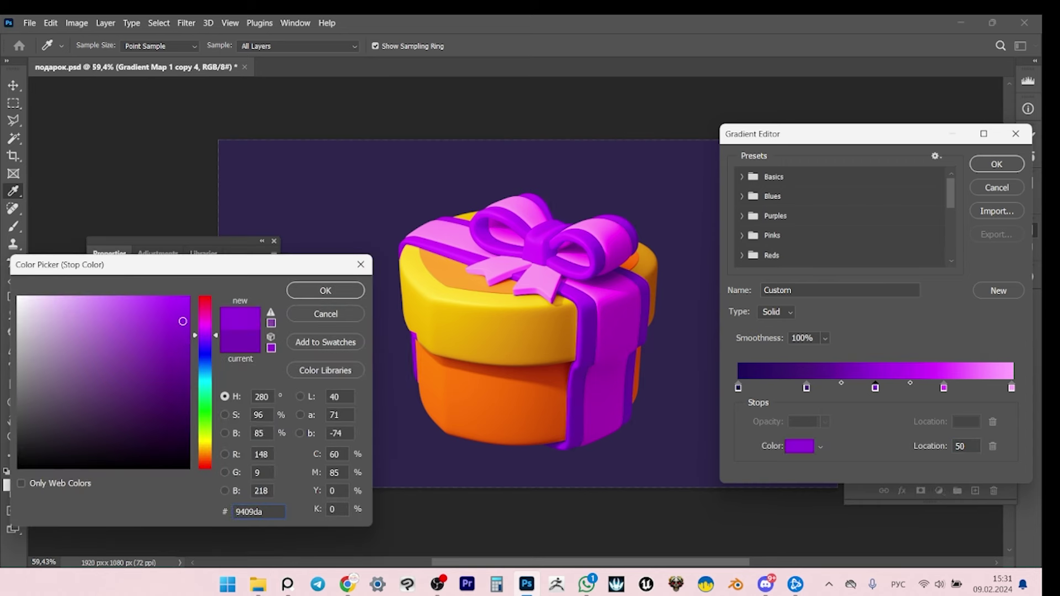
left_click_drag(183, 321, 181, 332)
key("Return")
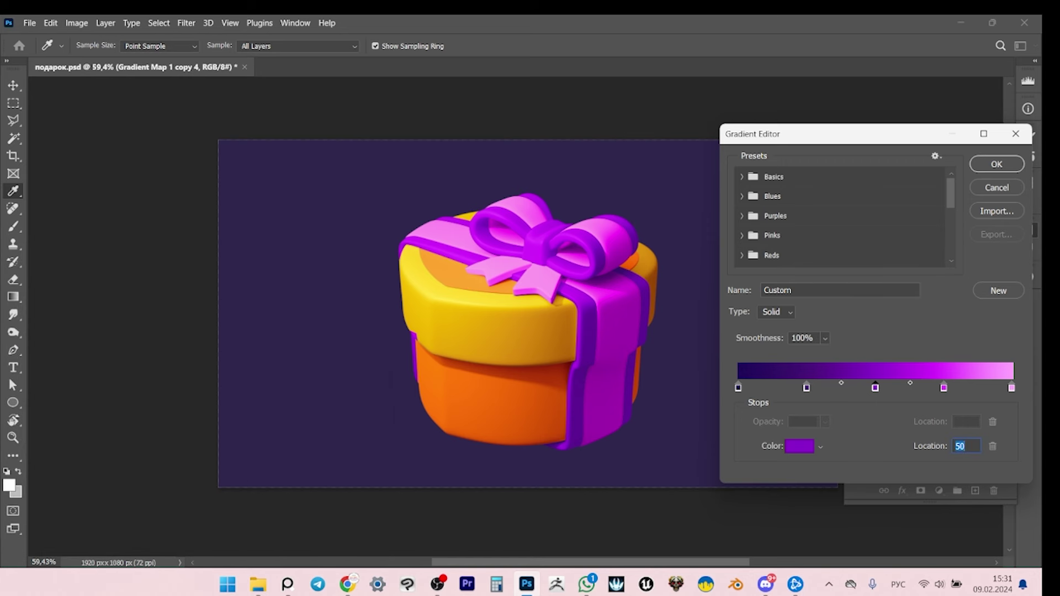
key("Return")
Duplicate the подарок рендер layer beneath the gradient maps.
key("z")
scroll(552, 257, "down", 5)
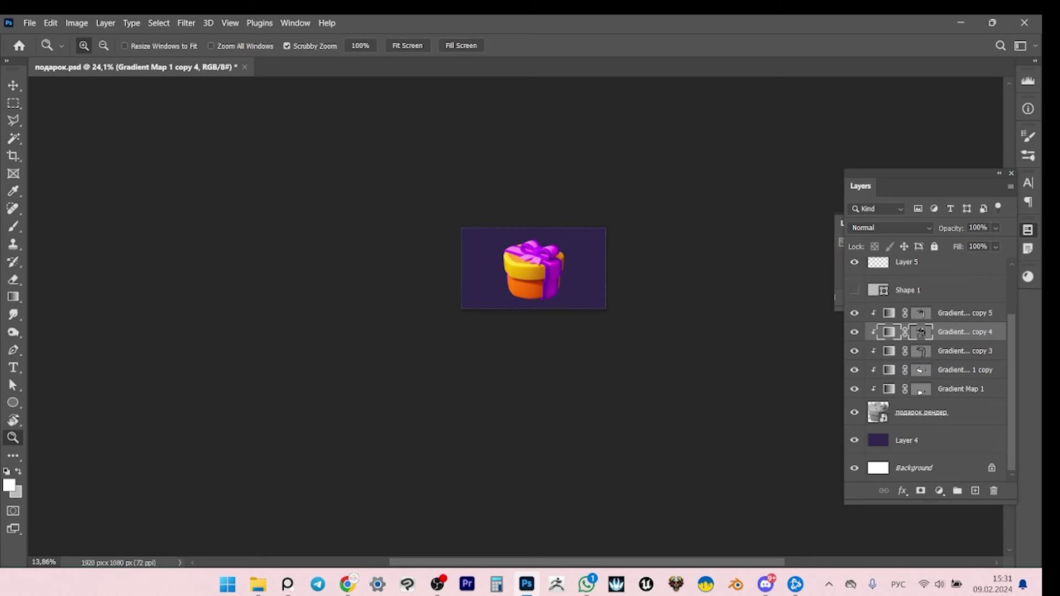
scroll(552, 257, "up", 3)
left_click(938, 412)
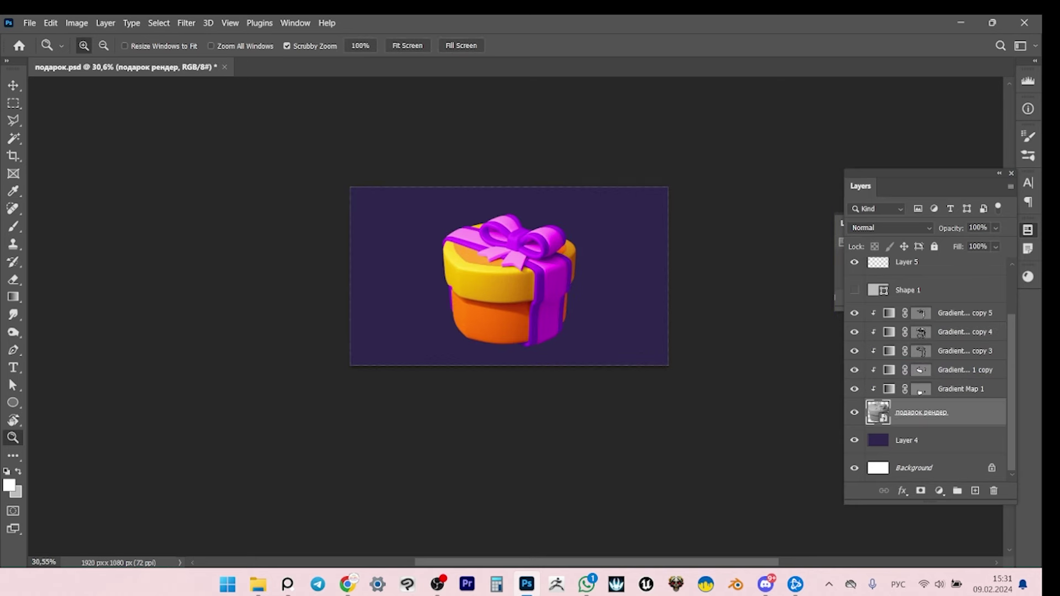
key("ctrl+j")
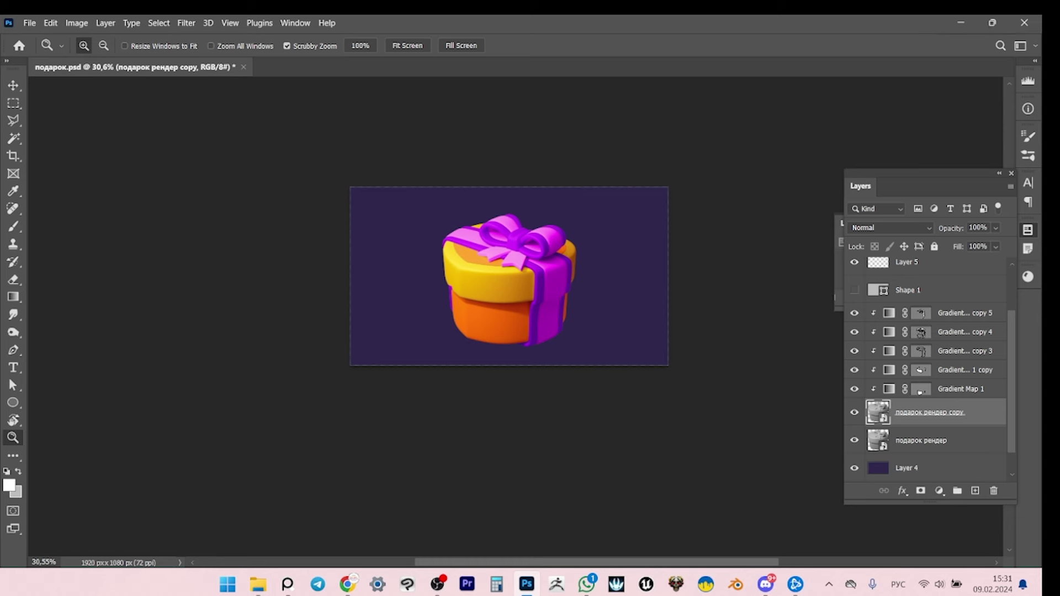
Add a 20 px outside Stroke effect to the lower подарок рендер layer.
left_click(938, 440)
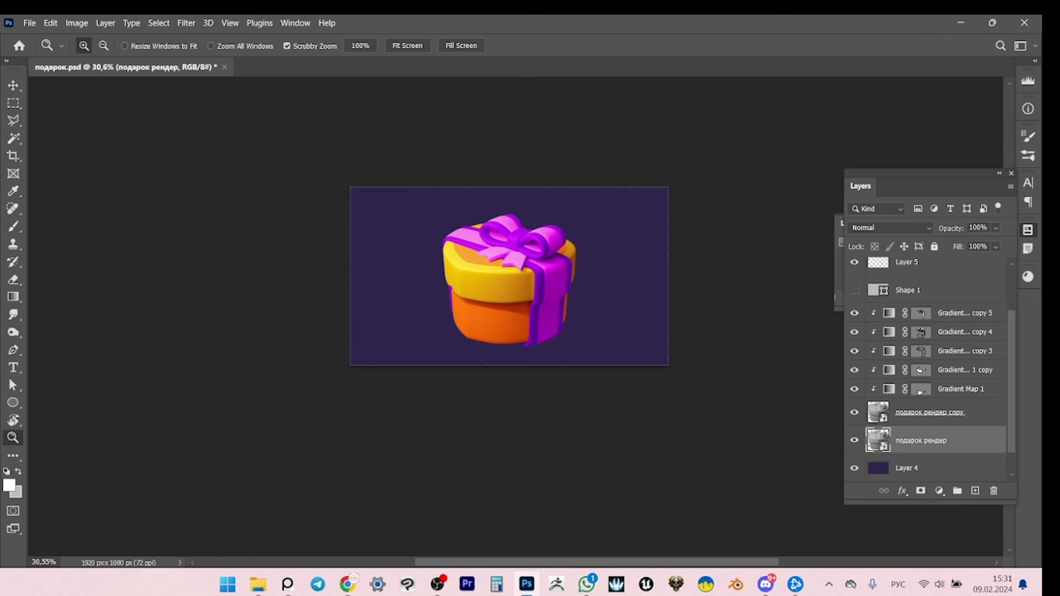
right_click(955, 440)
left_click(861, 22)
mouse_move(221, 174)
left_mouse_down()
mouse_move(748, 204)
mouse_move(777, 217)
left_mouse_up()
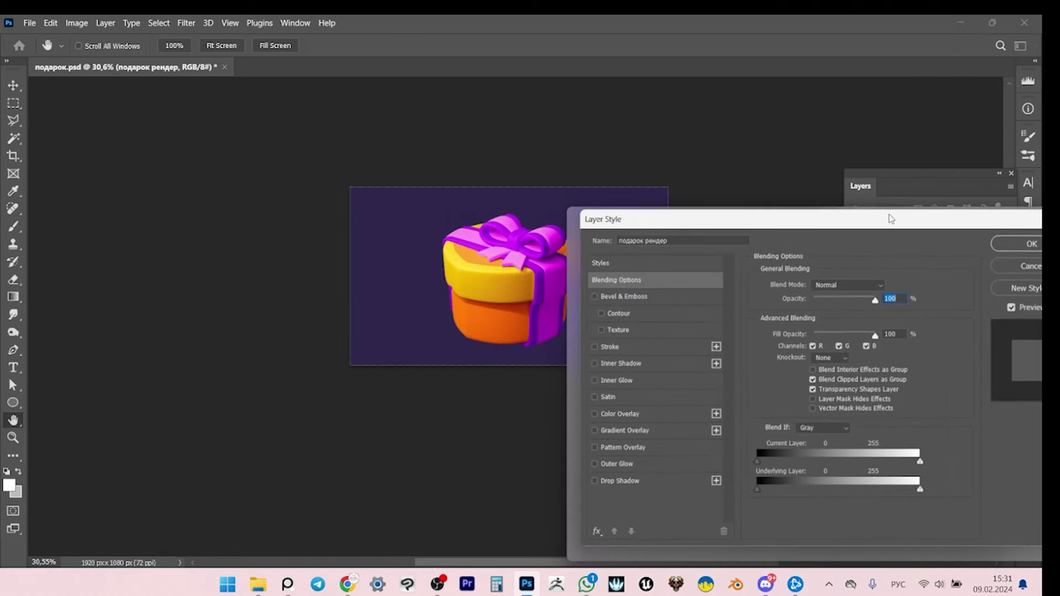
left_click(601, 352)
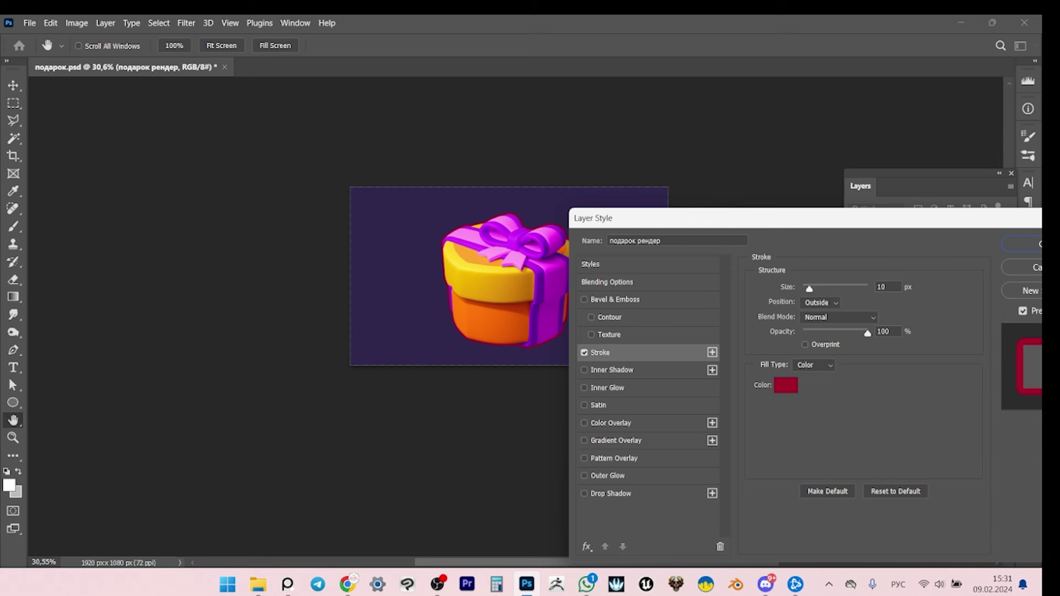
left_click(883, 287)
mouse_move(879, 218)
left_mouse_down()
mouse_move(695, 203)
mouse_move(960, 215)
mouse_move(945, 215)
left_mouse_up()
Set the stroke colour to a dark red-orange with hue 15, saturation 100 and brightness 70 (b32d00).
left_click(851, 382)
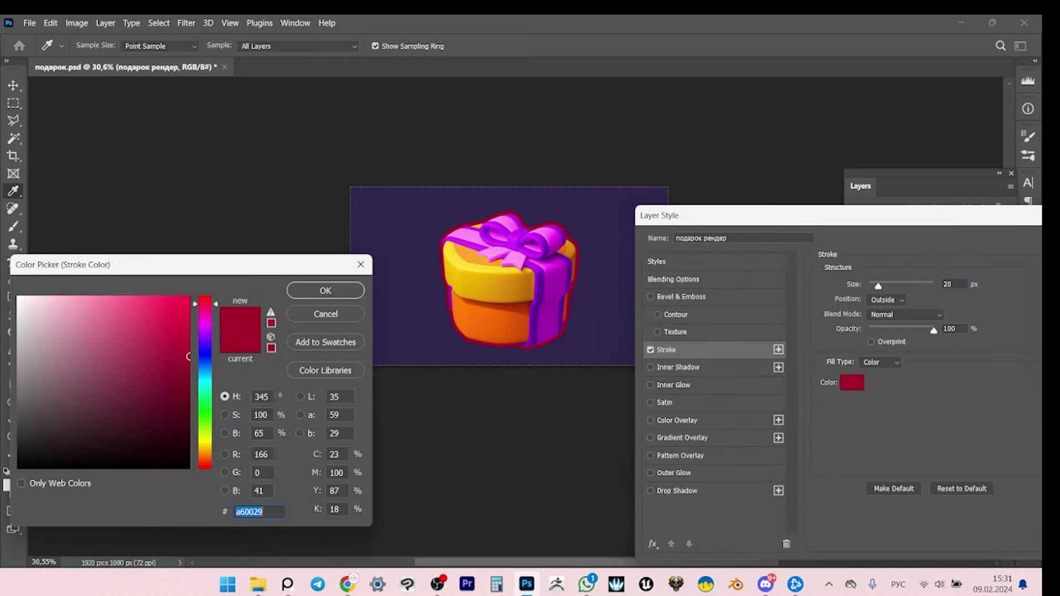
type("ec6305")
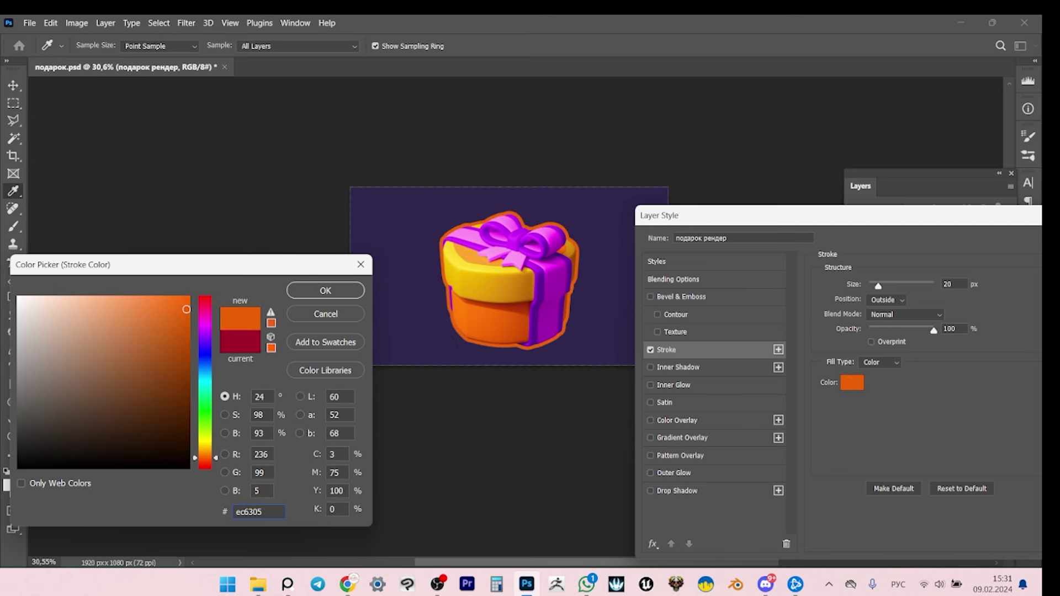
left_click_drag(186, 309, 187, 347)
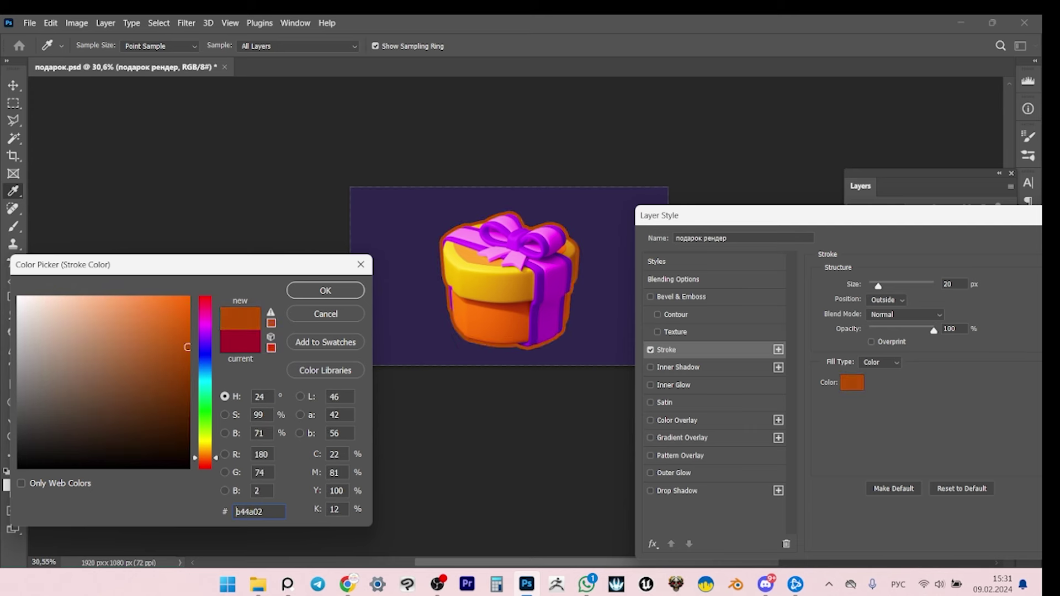
type("15")
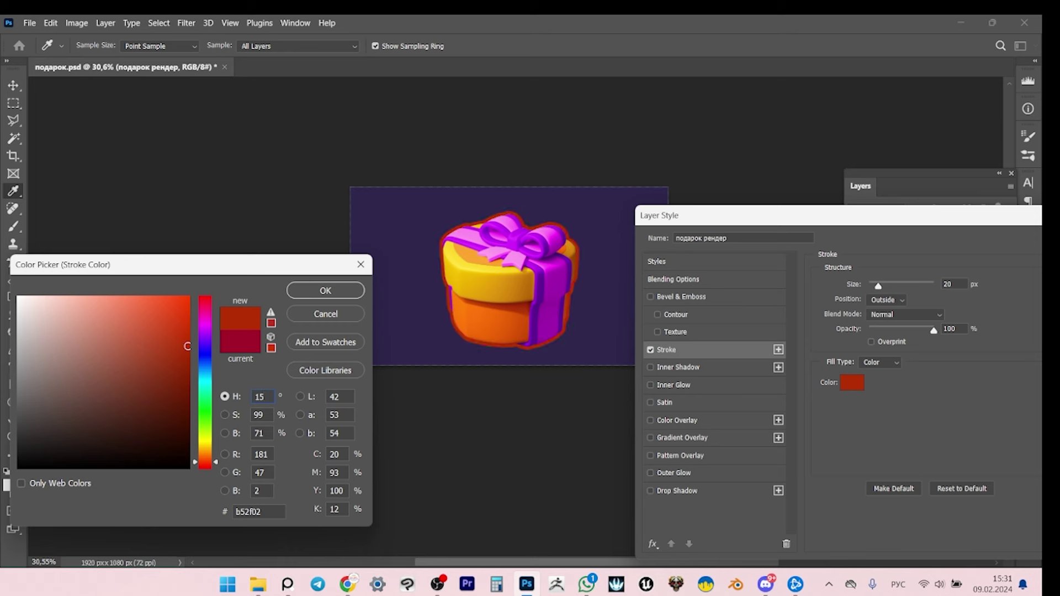
left_click(188, 345)
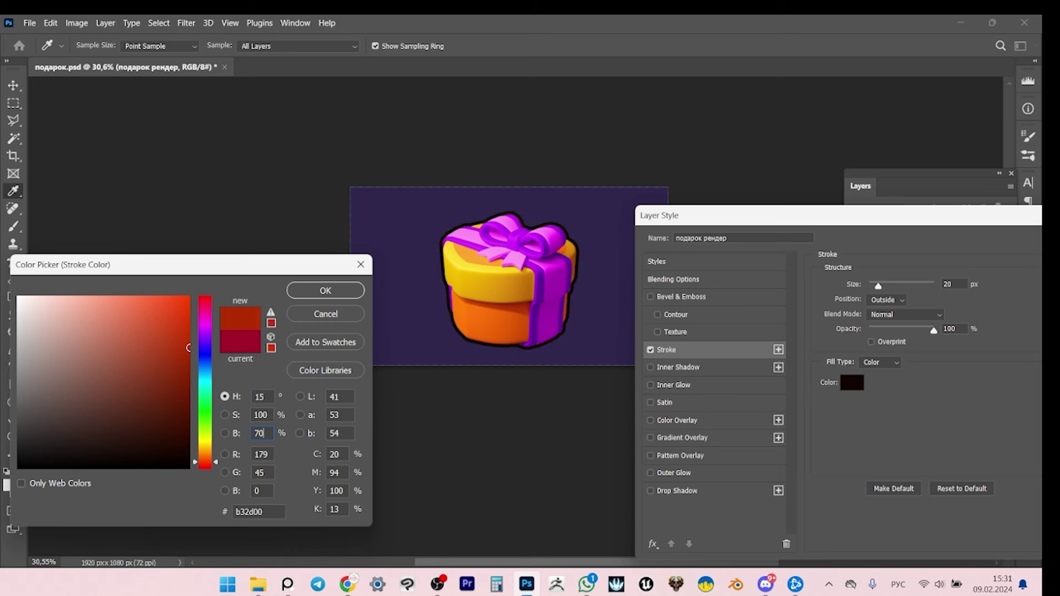
key("Return")
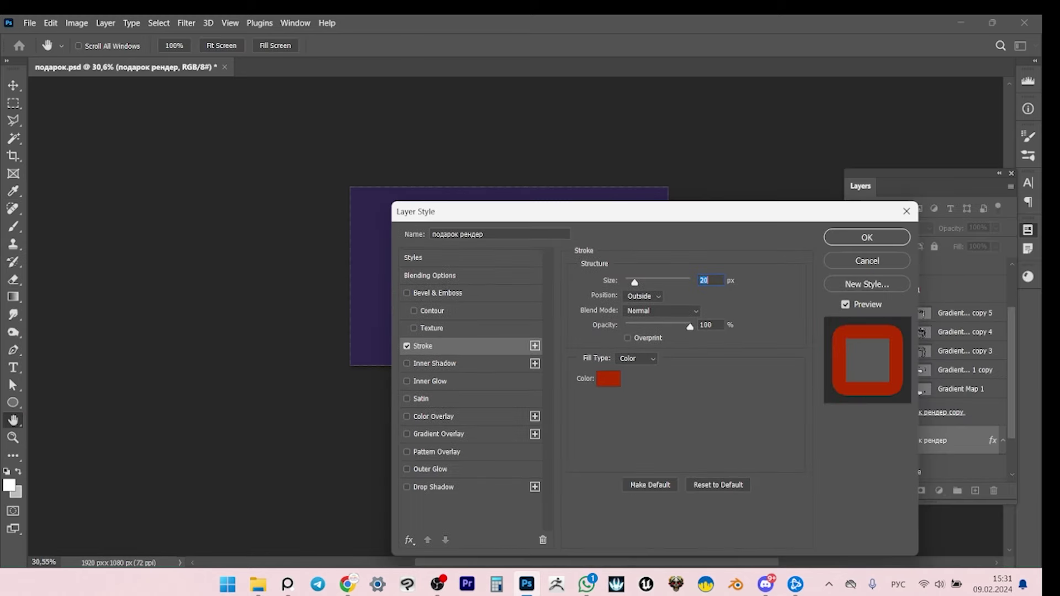
key("Return")
Group the stroked подарок рендер layer and clip a new empty layer to the group.
key("z")
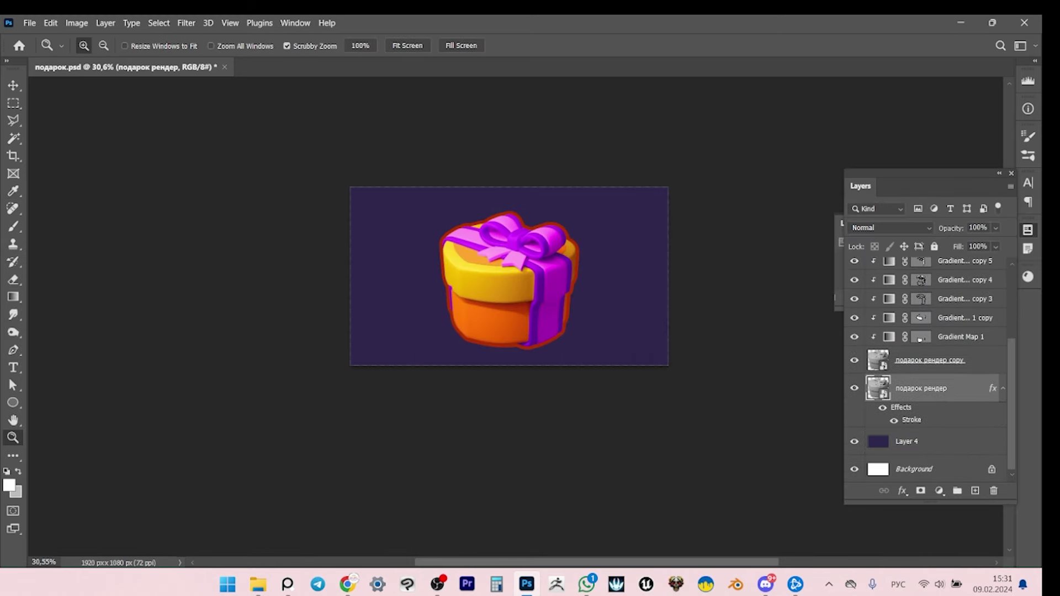
key("ctrl+g")
key("ctrl+shift+alt+n")
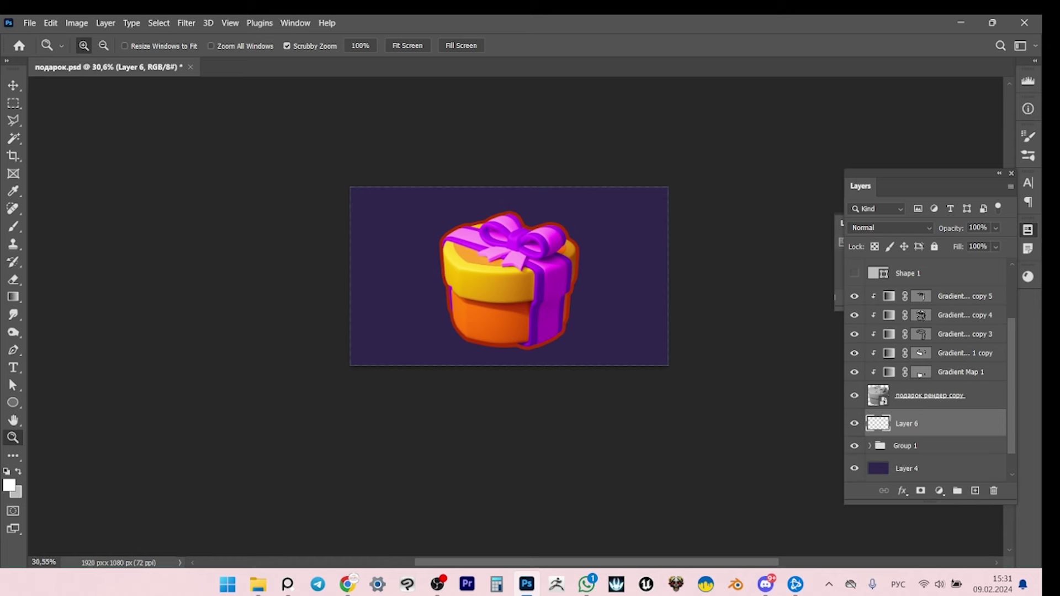
key("ctrl+alt+g")
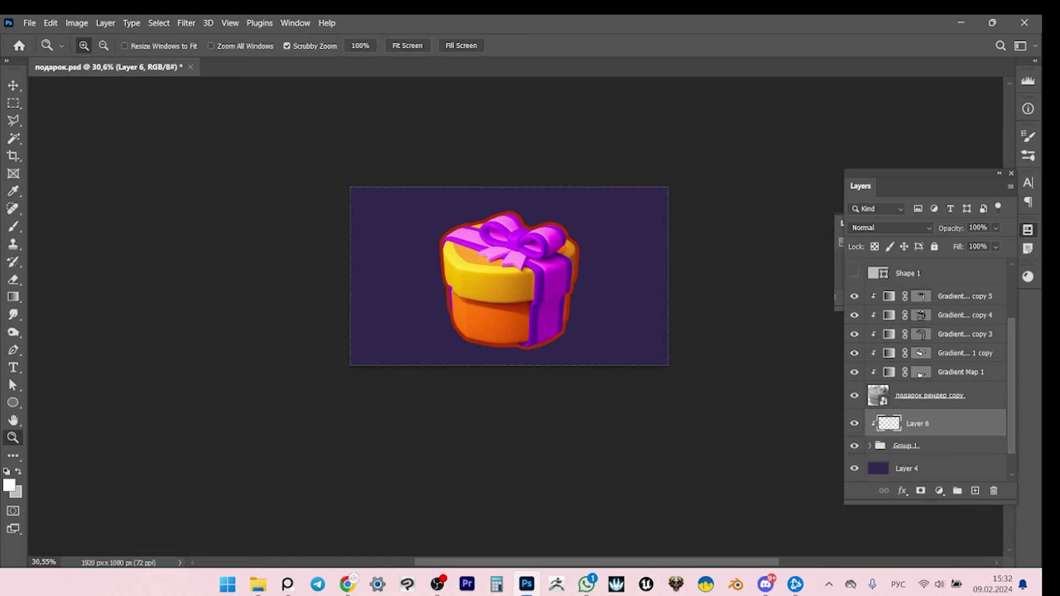
Choose brush tool preset 1 and enlarge the brush to 75 px for painting the outline.
left_click_drag(556, 264, 607, 265)
key("b")
right_click(621, 255, "alt")
key("F5")
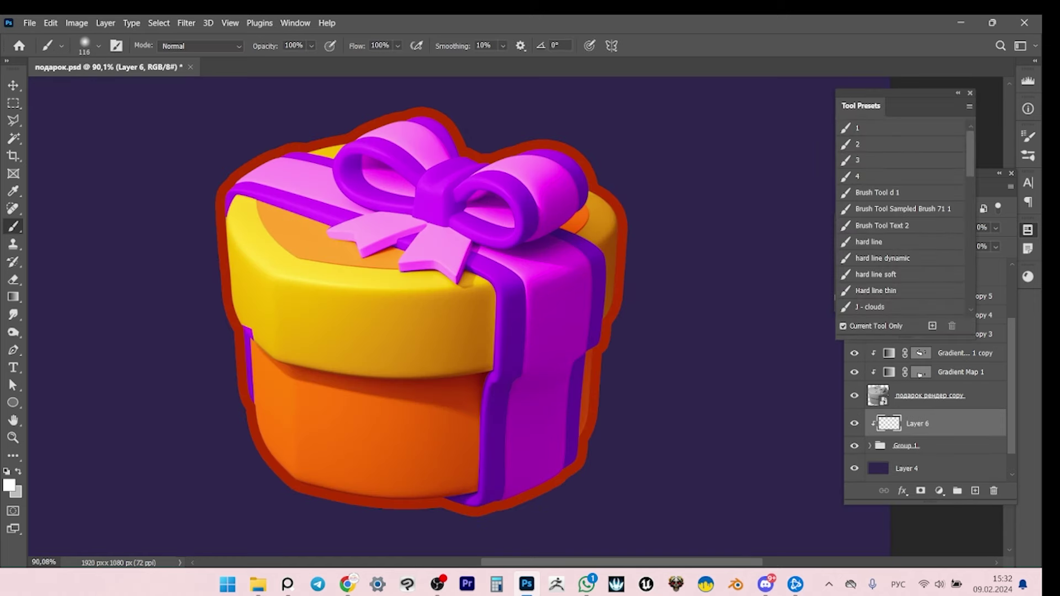
left_click(872, 128)
key("F5")
key("bracketright")
key("bracketright")
key("bracketright")
key("bracketright")
key("bracketright")
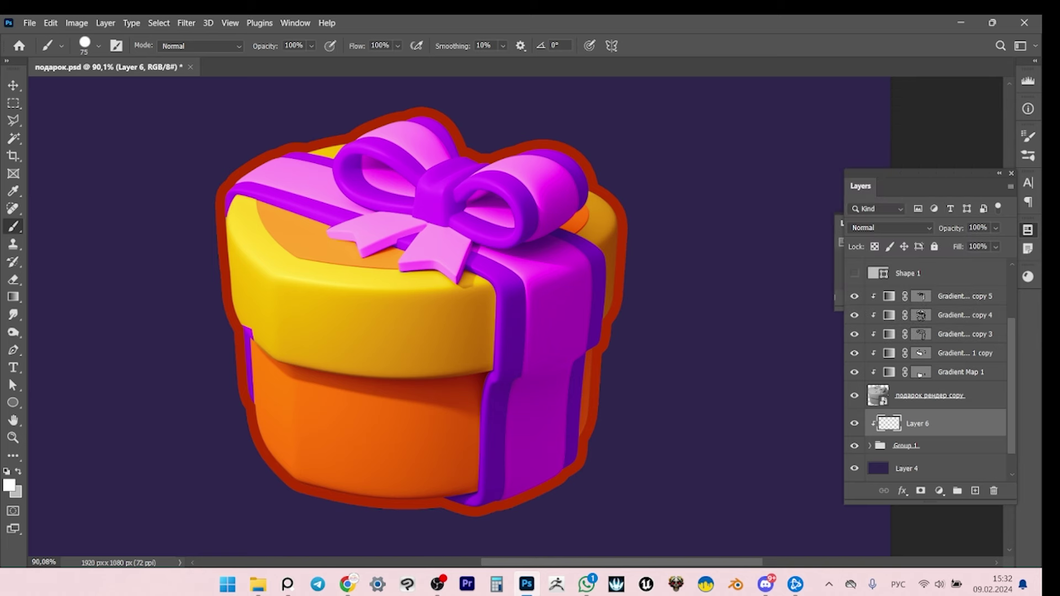
Sample the lid's dark orange, darken it to a brownish orange, and paint the outline along the lid's right edge with it.
left_click_drag(610, 253, 655, 189)
left_click(655, 189, "alt")
key("F6")
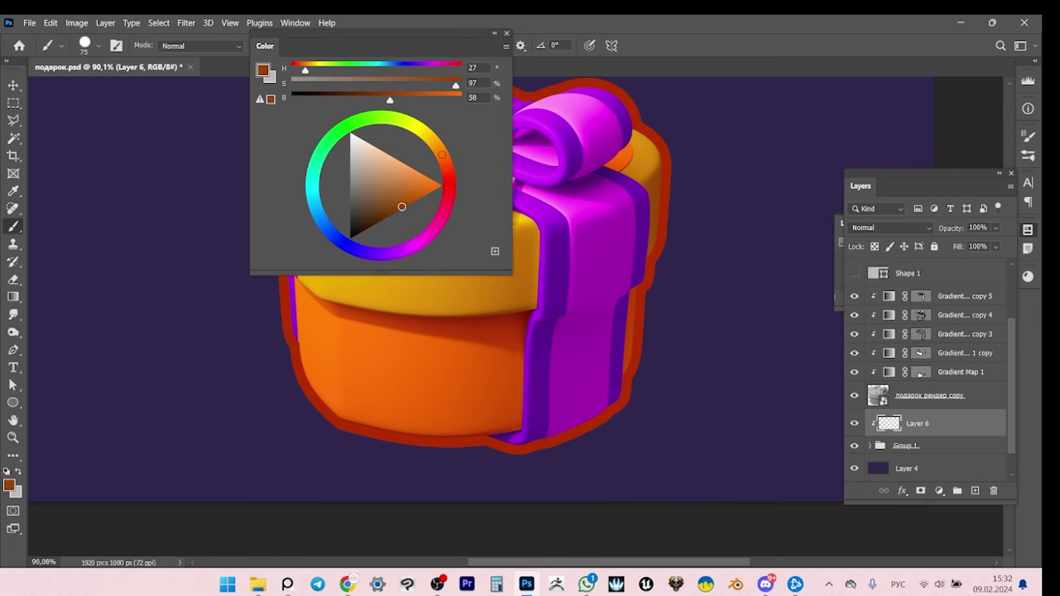
left_click_drag(402, 207, 378, 218)
key("F6")
left_click_drag(635, 221, 588, 257)
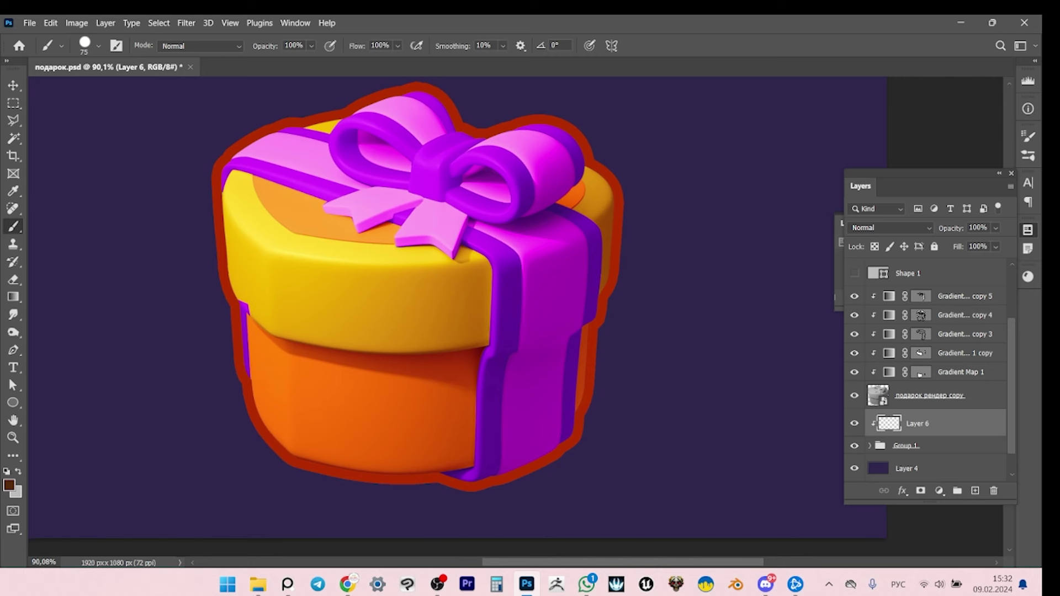
left_click_drag(611, 292, 614, 176)
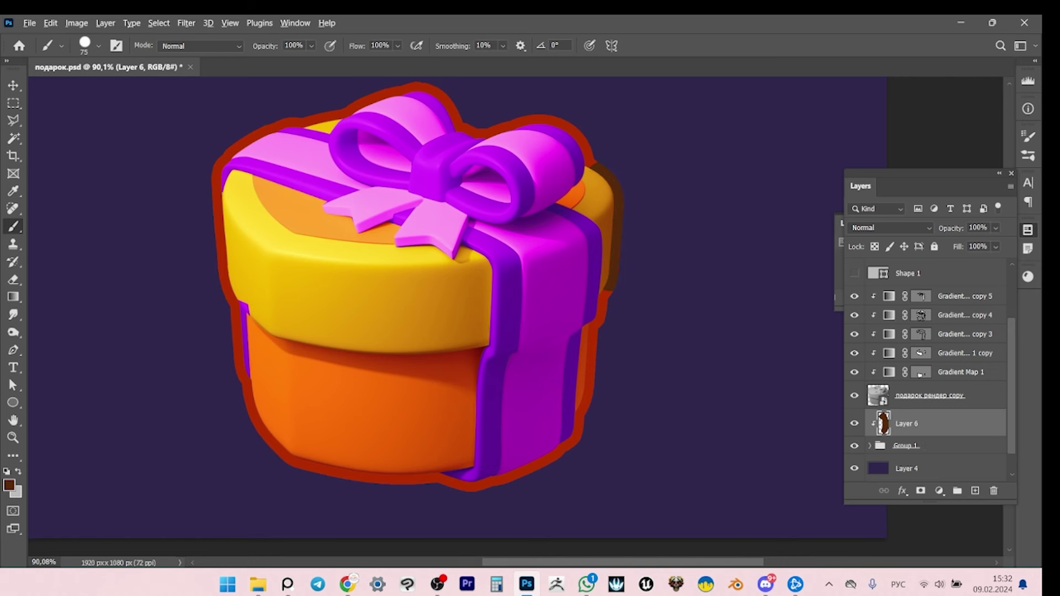
key("F6")
key("F6")
left_click_drag(605, 171, 618, 235)
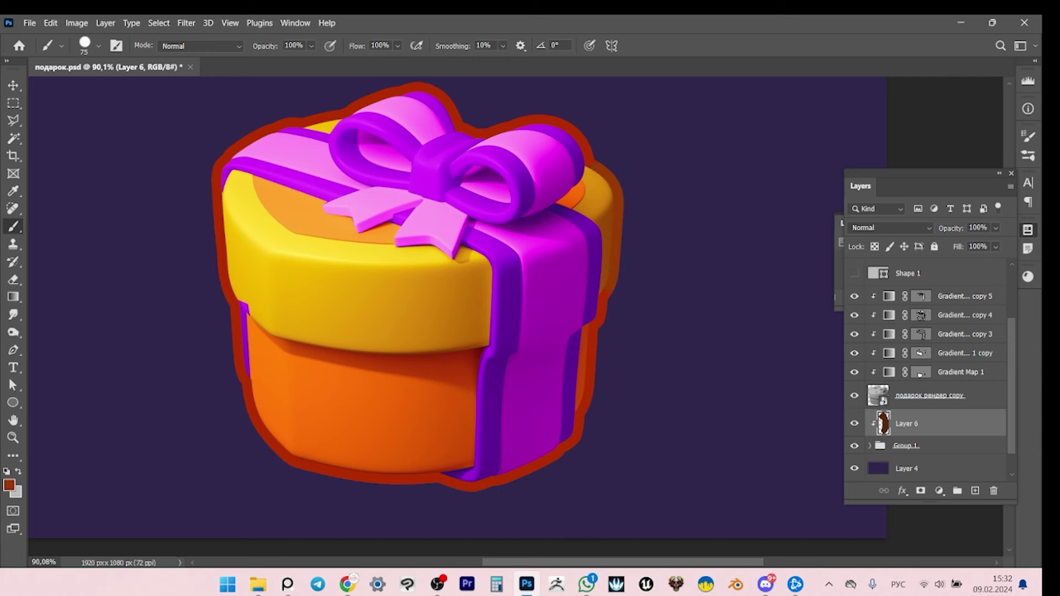
Paint the outline beside the right ribbon's notch just below the lid in a dark purple, using a 37 px brush.
key("z")
left_click_drag(616, 301, 665, 302)
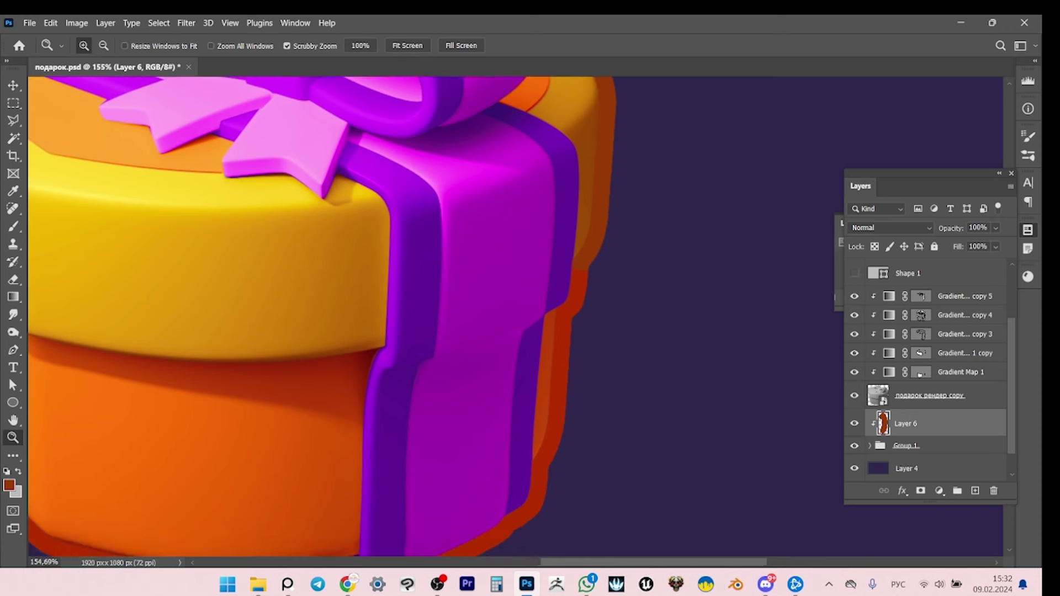
key("b")
key("F6")
left_click_drag(396, 204, 383, 214)
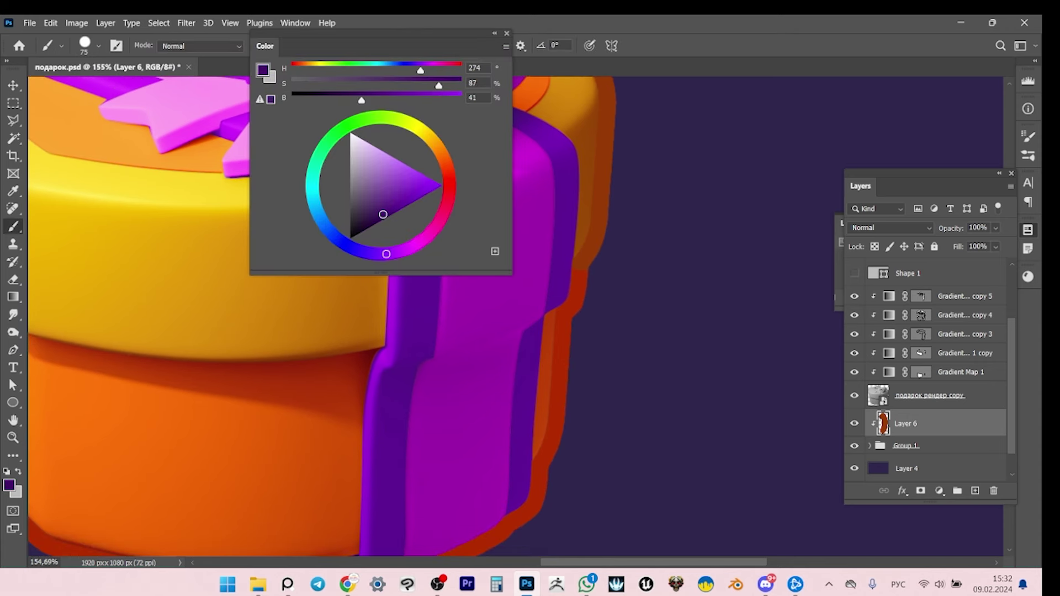
key("F6")
mouse_move(580, 270)
left_mouse_down()
mouse_move(577, 301)
mouse_move(552, 303)
mouse_move(630, 303)
mouse_move(530, 304)
mouse_move(613, 303)
left_mouse_up()
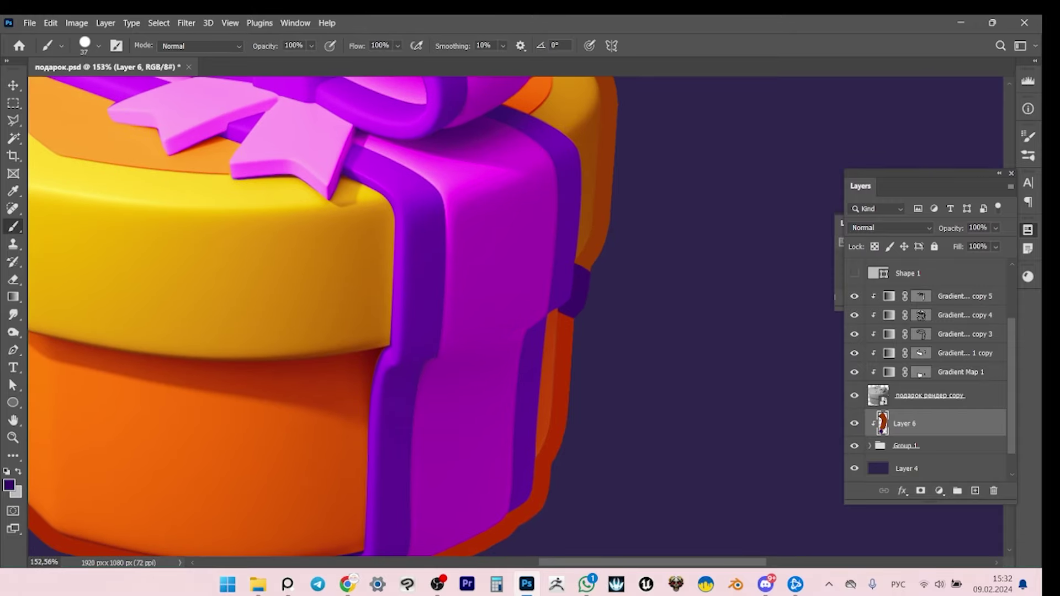
Protect the already painted outline with a Magic Wand selection and paint the bow's outline purple with hue 274, saturation 84 and brightness 51.
key("F6")
left_click_drag(380, 254, 386, 254)
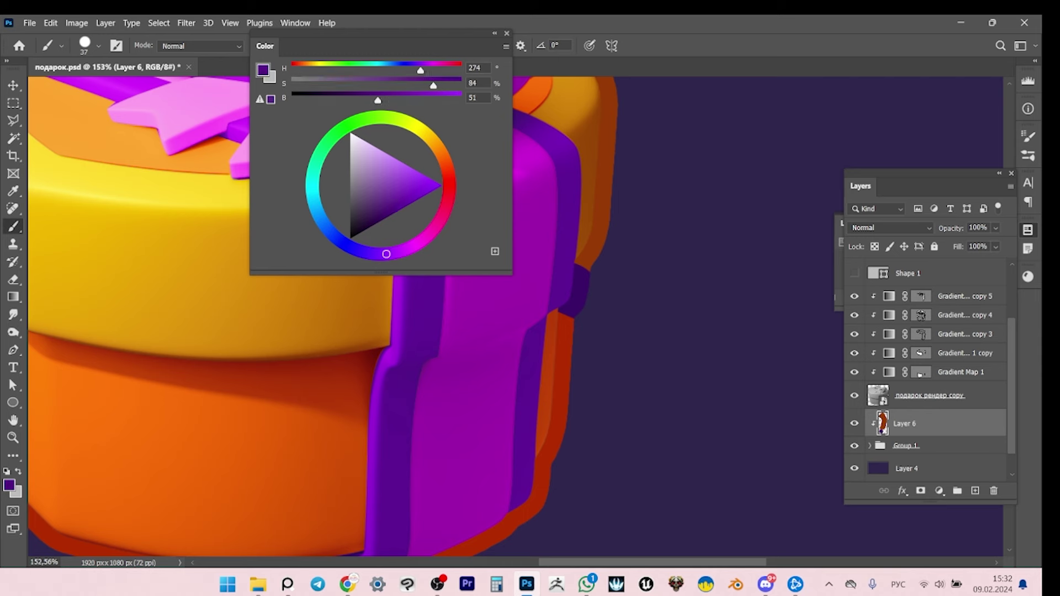
key("F6")
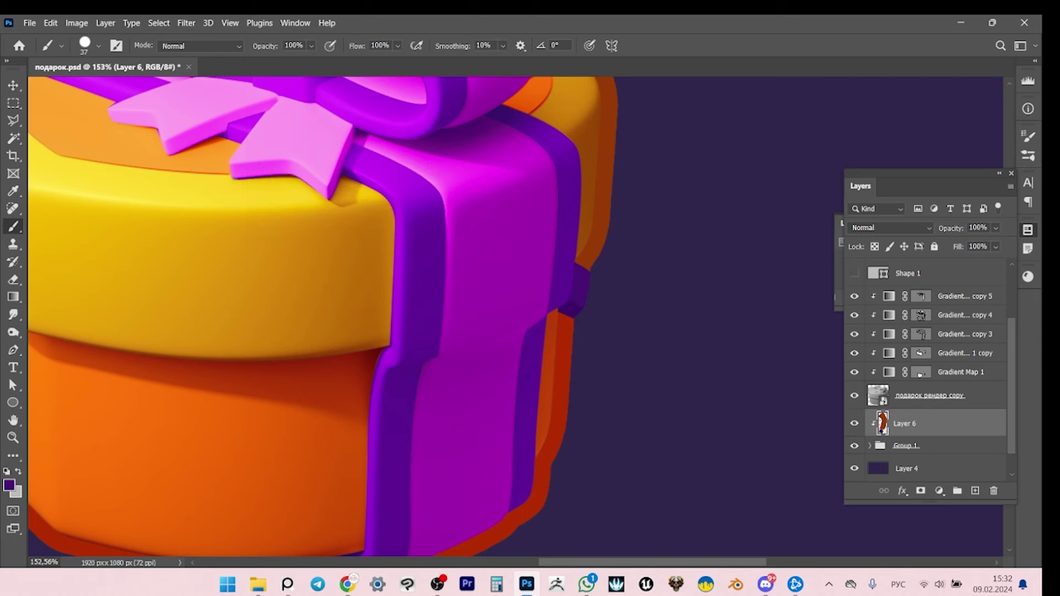
key("h")
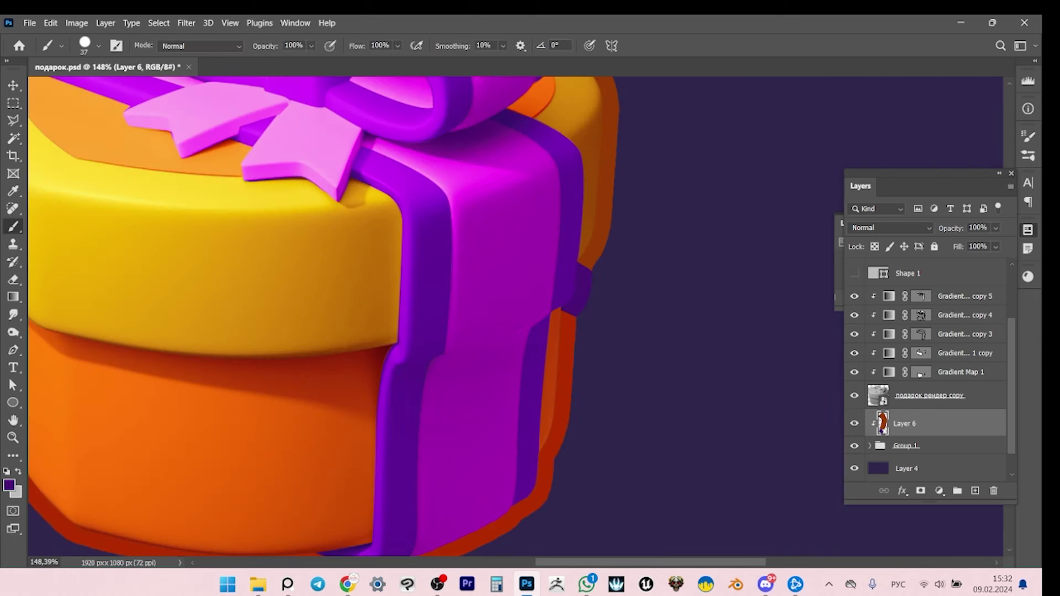
scroll(331, 315, "up", 5)
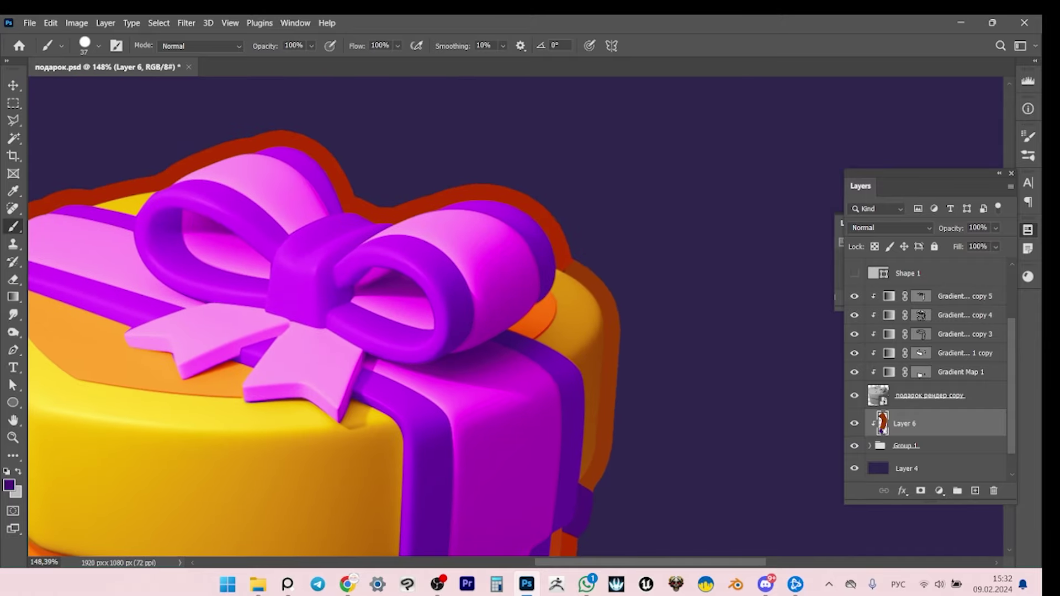
key("w")
left_click(604, 331)
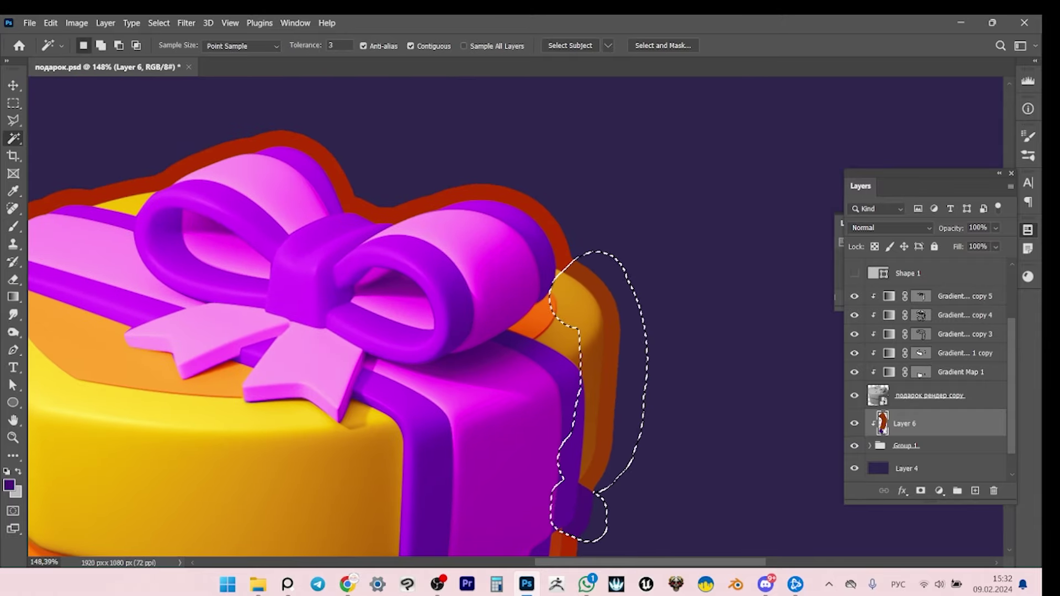
key("b")
mouse_move(577, 265)
left_mouse_down()
mouse_move(552, 227)
mouse_move(408, 205)
mouse_move(367, 213)
mouse_move(281, 134)
left_mouse_up()
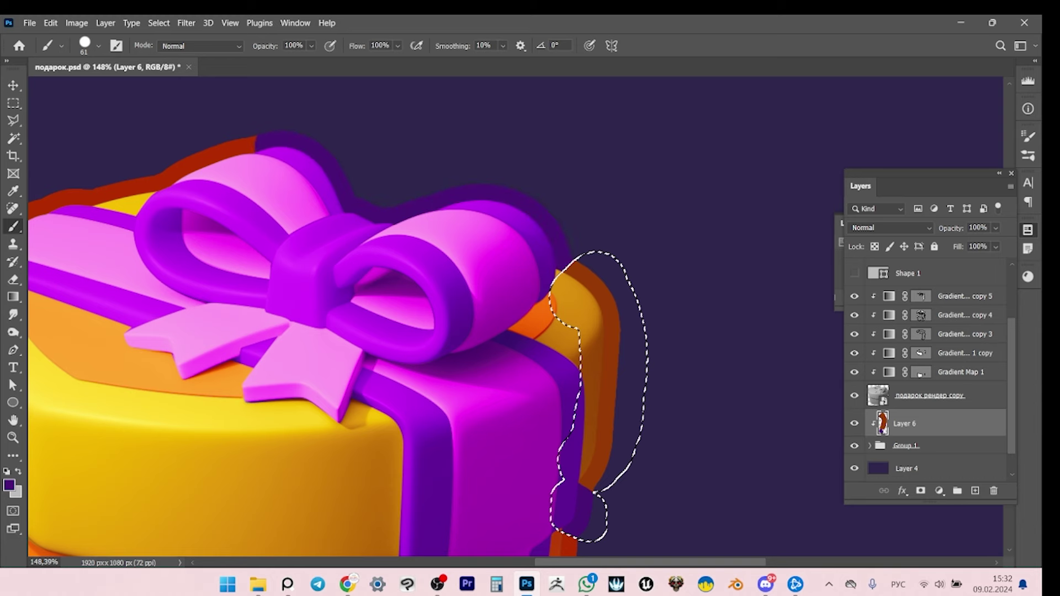
Paint the outline above the bow's left loop pink with hue 306, saturation 69 and brightness 89.
scroll(530, 331, "down", 2)
scroll(530, 331, "up", 4)
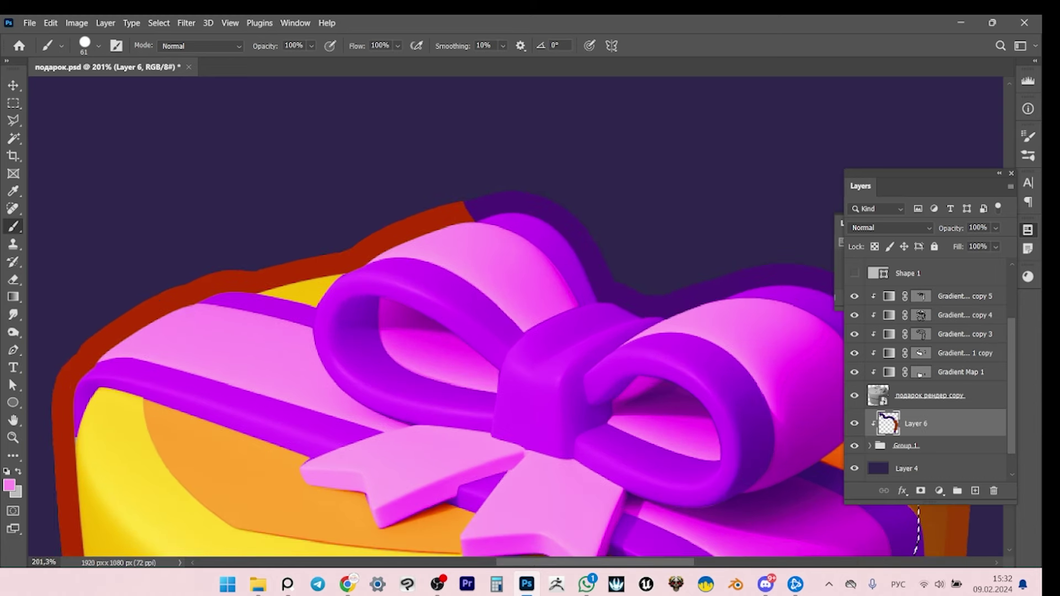
key("F6")
left_click_drag(392, 159, 407, 177)
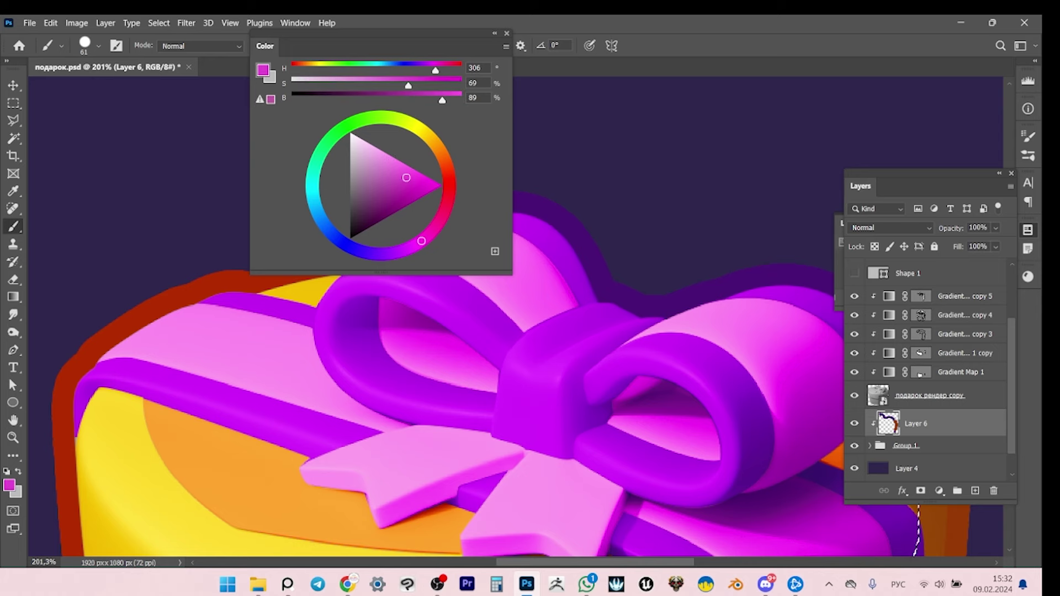
key("F6")
left_click_drag(403, 232, 469, 213)
left_click_drag(406, 226, 349, 253)
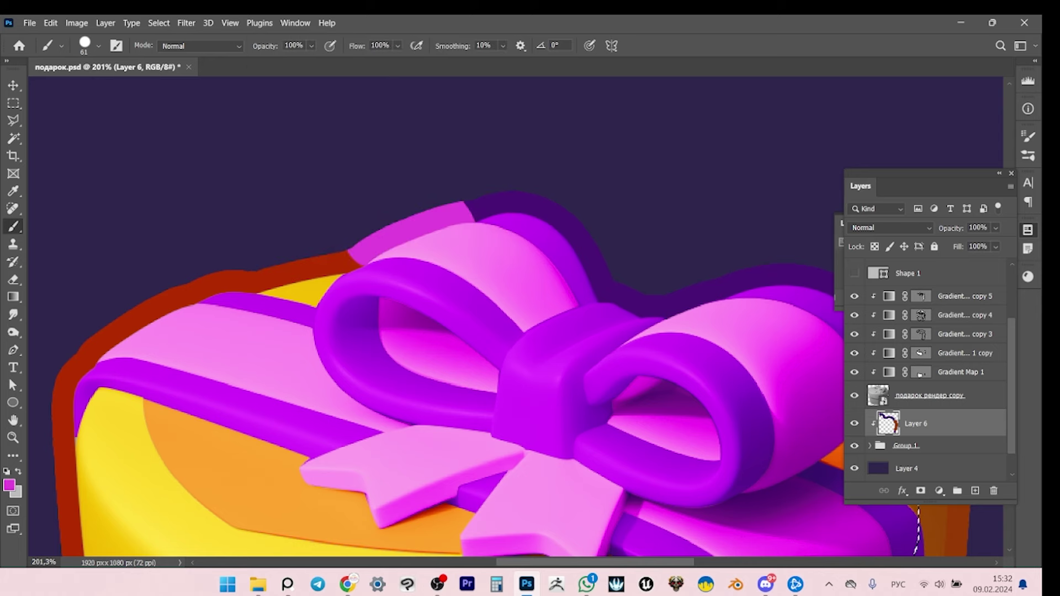
Sample the lid's yellow, darken it to ochre, and paint the short outline segment behind the lid with a 40 px brush.
scroll(571, 204, "down", 4)
scroll(571, 204, "up", 2)
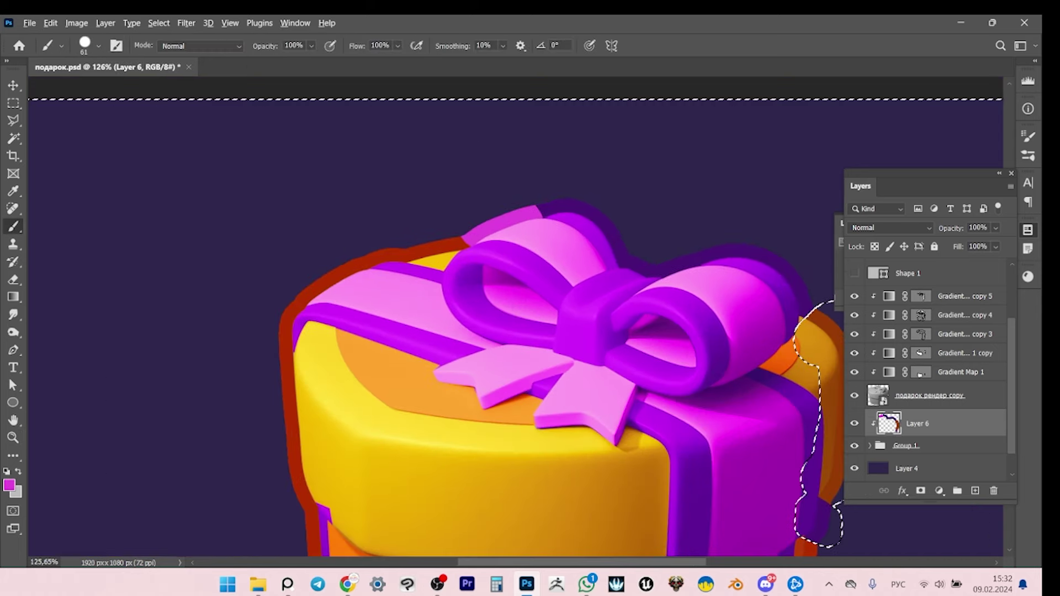
left_click(571, 204, "alt")
key("bracketleft")
mouse_move(497, 331)
left_mouse_down()
mouse_move(506, 280)
mouse_move(375, 267)
left_mouse_up()
left_click(307, 178, "alt")
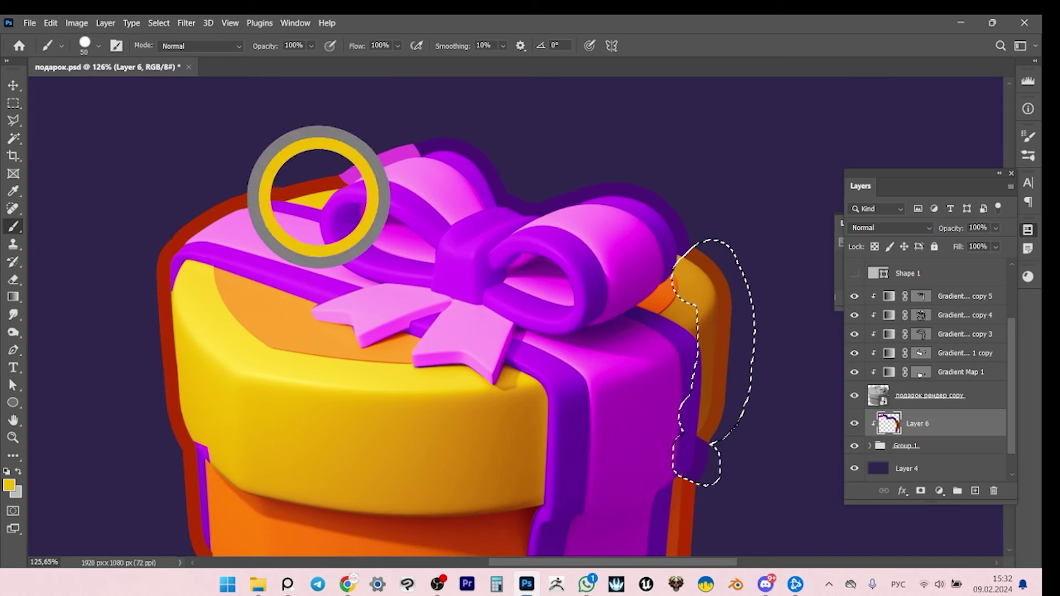
key("F6")
key("F6")
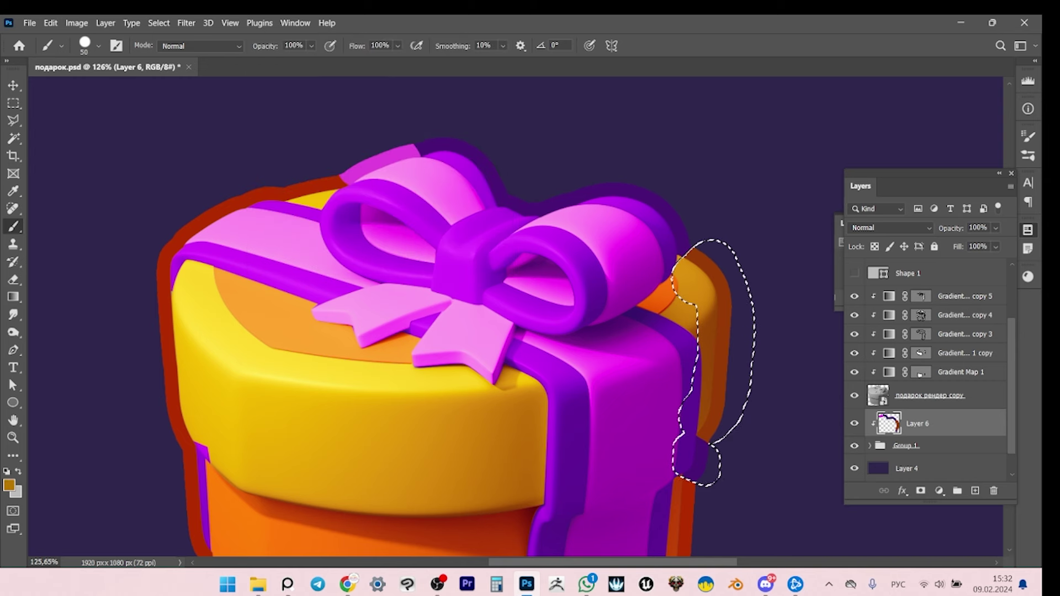
key("bracketleft")
mouse_move(285, 193)
left_mouse_down()
mouse_move(312, 184)
mouse_move(442, 197)
left_mouse_up()
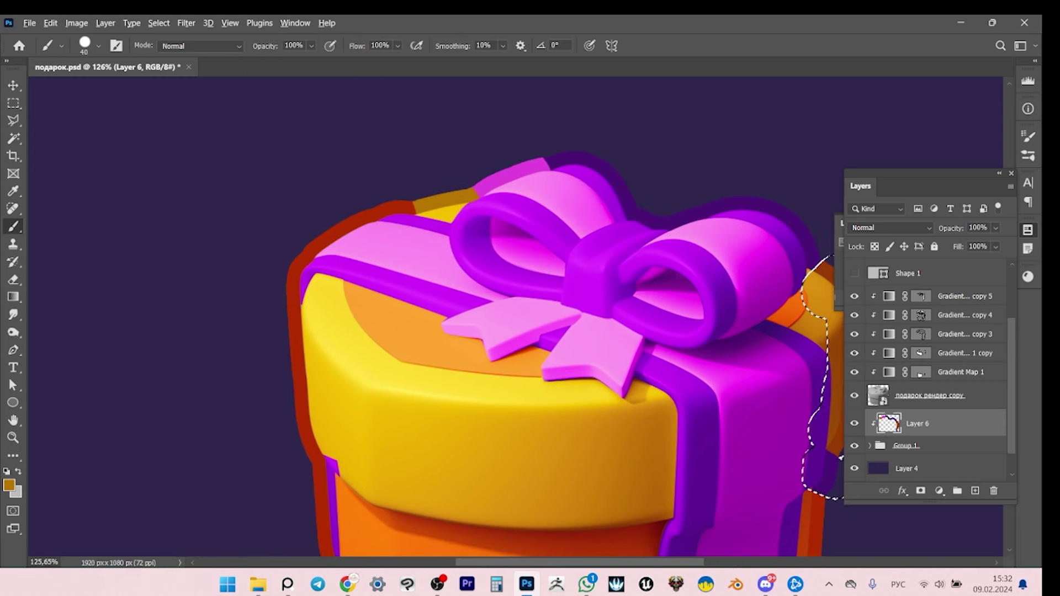
Paint the outline around the left ribbon with 35 to 45 px brushes, dark purple at its borders and pink along its middle.
left_click(562, 158, "alt")
key("bracketleft")
left_click_drag(381, 213, 395, 207)
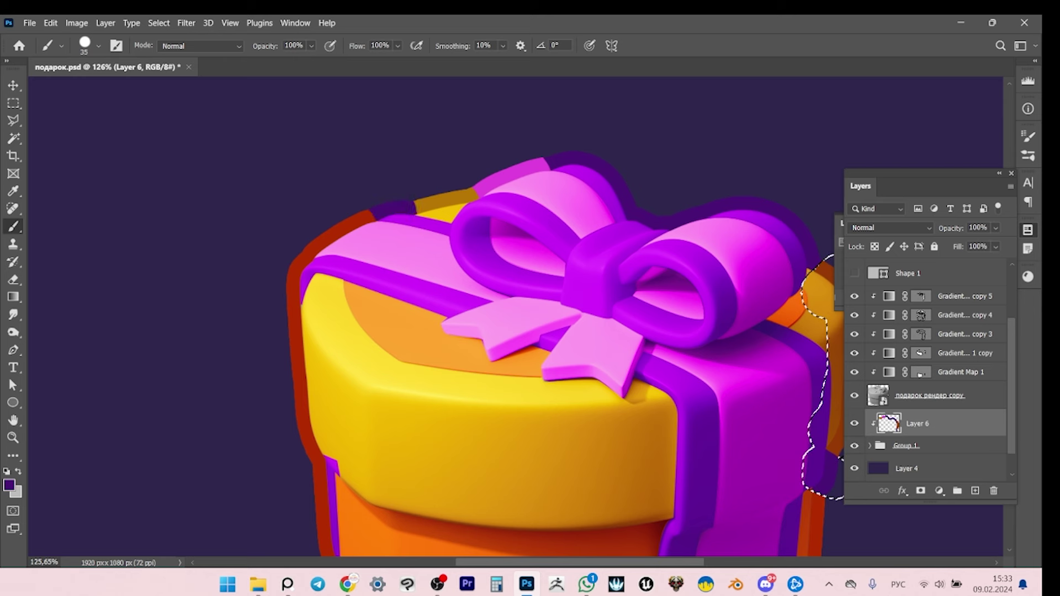
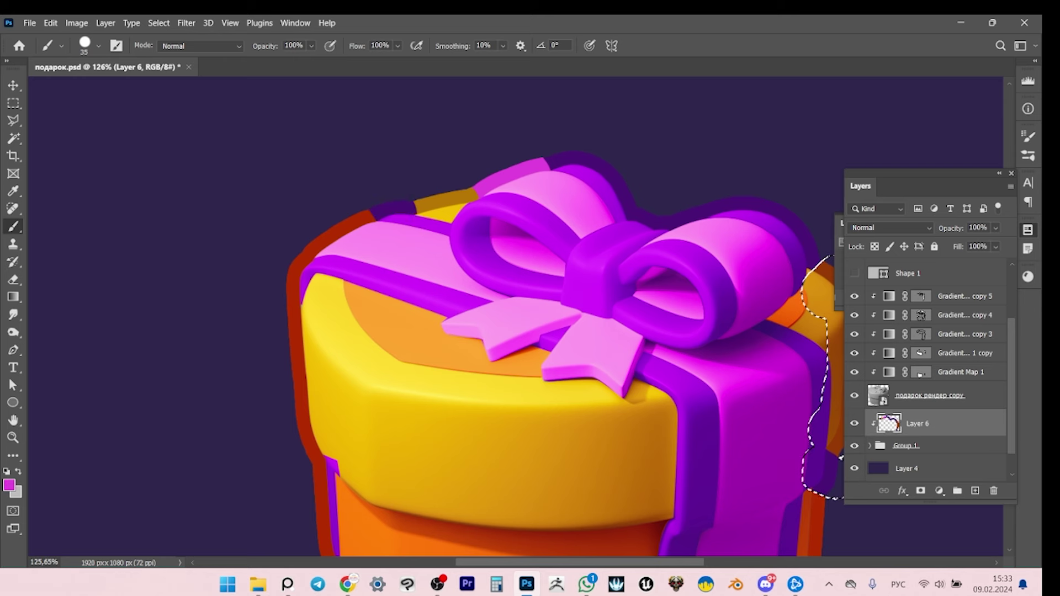
key("bracketright")
left_click_drag(342, 228, 374, 213)
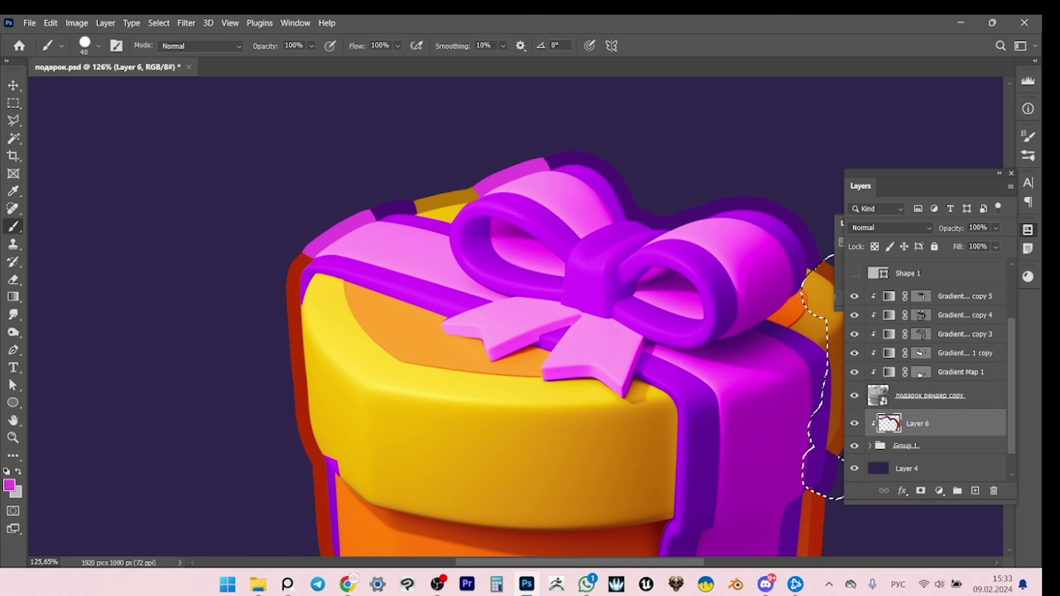
left_click(382, 196, "alt")
key("bracketright")
left_click_drag(299, 257, 292, 283)
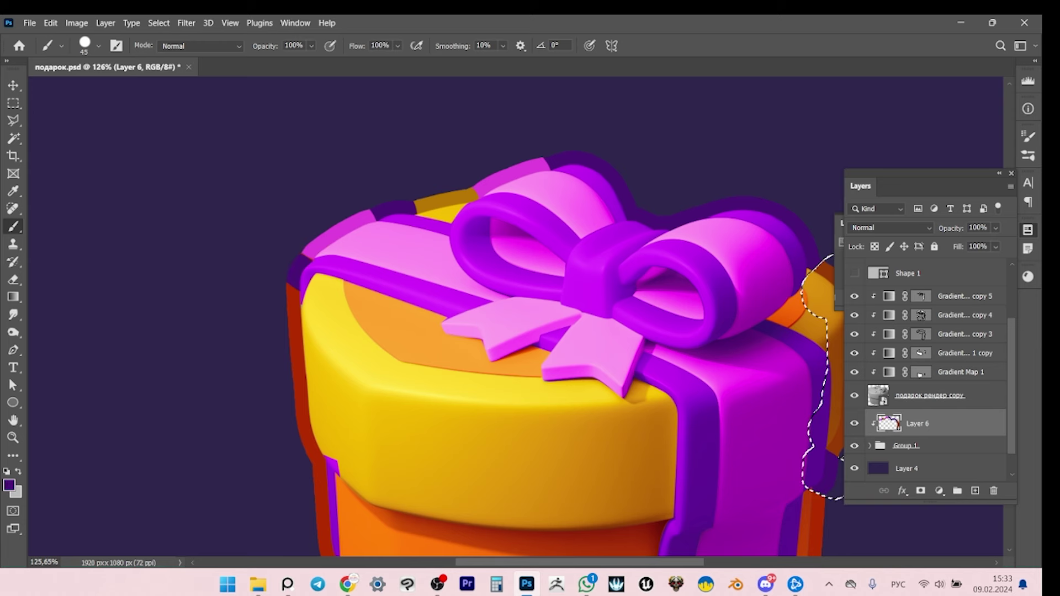
Paint the outline along the lid's left side in the sampled ochre with a 50 px brush.
left_click_drag(552, 331, 532, 262)
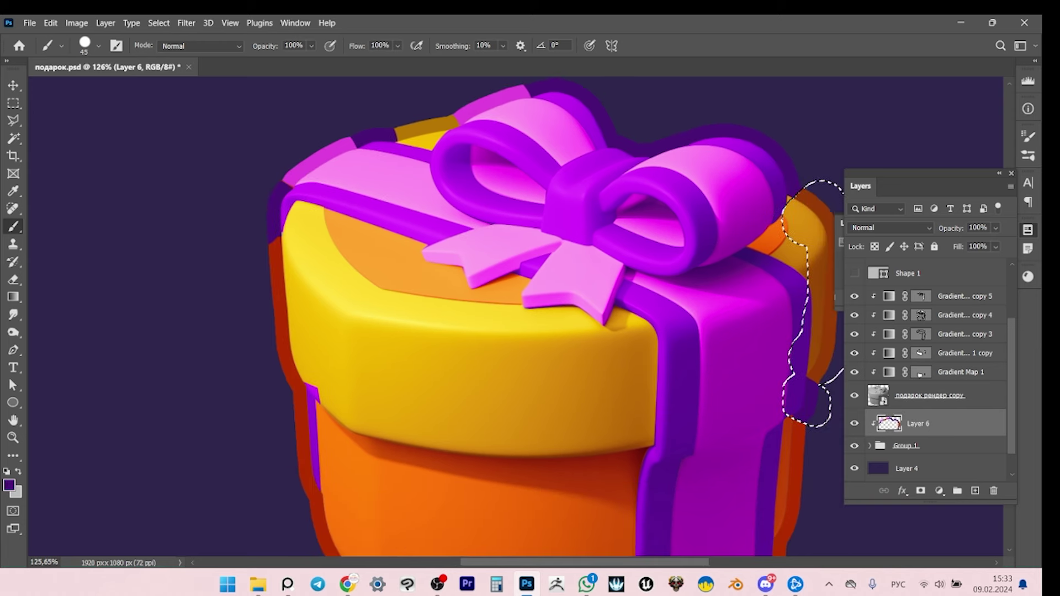
key("bracketright")
left_click(812, 243, "alt")
left_click_drag(277, 241, 277, 286)
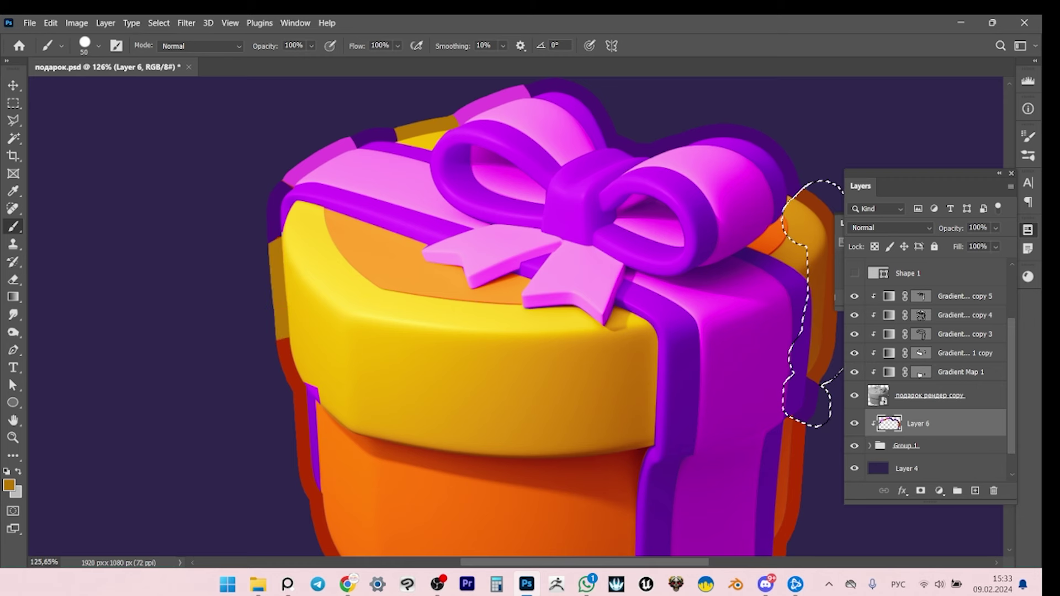
Paint the outline beside the left ribbon edge below the lid in the sampled dark purple.
left_click_drag(552, 332, 574, 300)
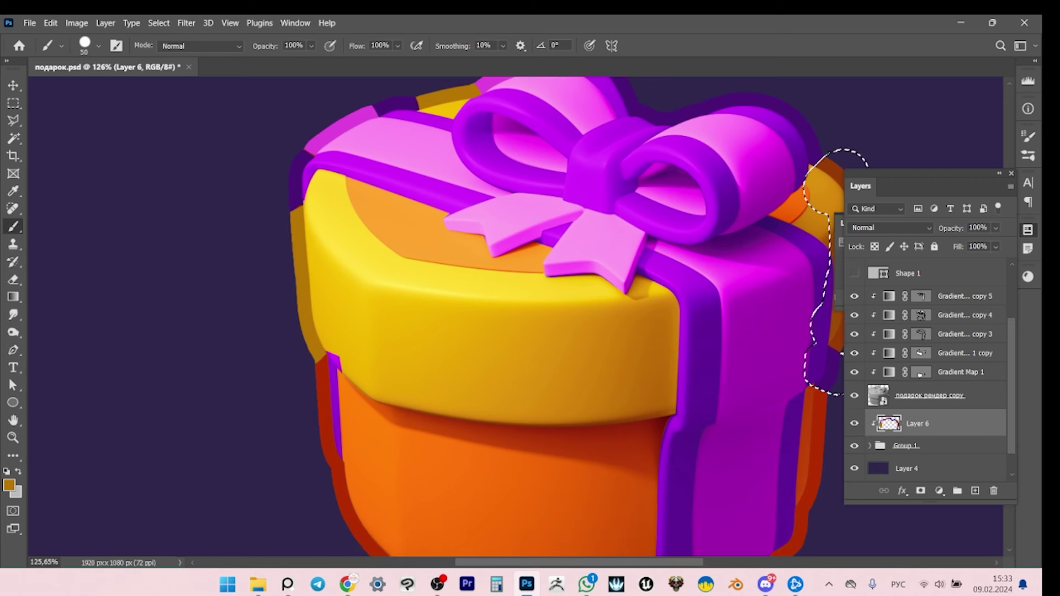
left_click(309, 381, "alt")
left_click_drag(323, 356, 325, 405)
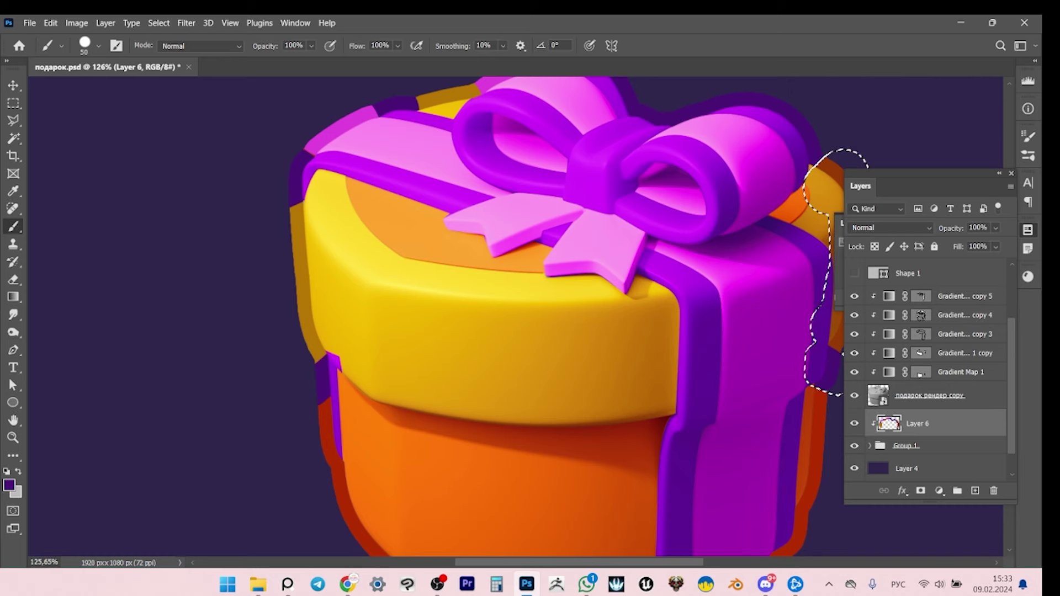
Select the ochre outline segment on the lid's left side with the Magic Wand and choose the sketching soft brush preset.
key("z")
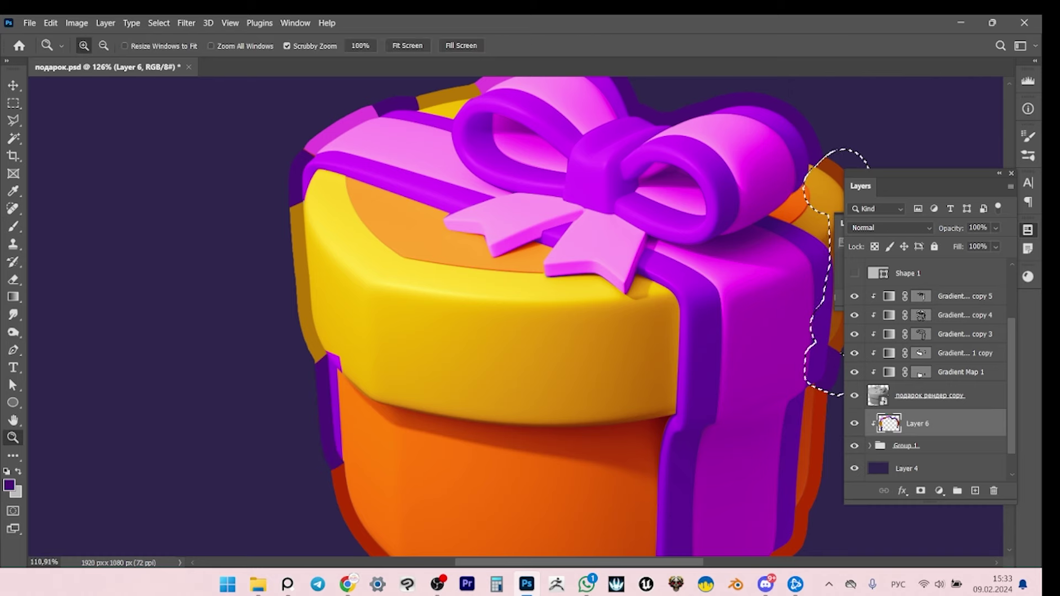
mouse_move(400, 168)
left_mouse_down()
mouse_move(323, 169)
mouse_move(389, 168)
left_mouse_up()
key("w")
key("b")
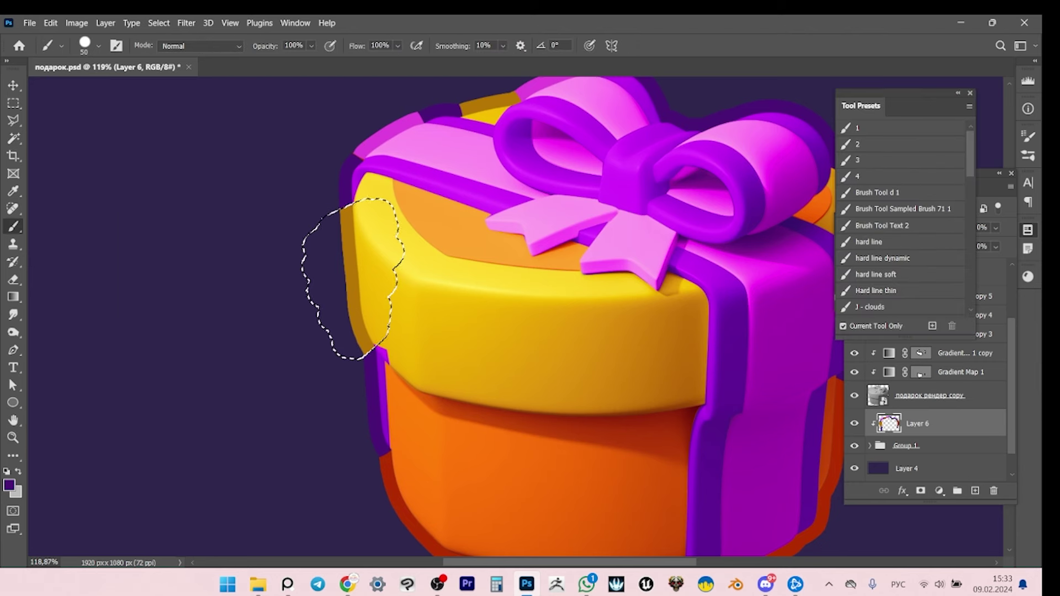
scroll(905, 221, "down", 3)
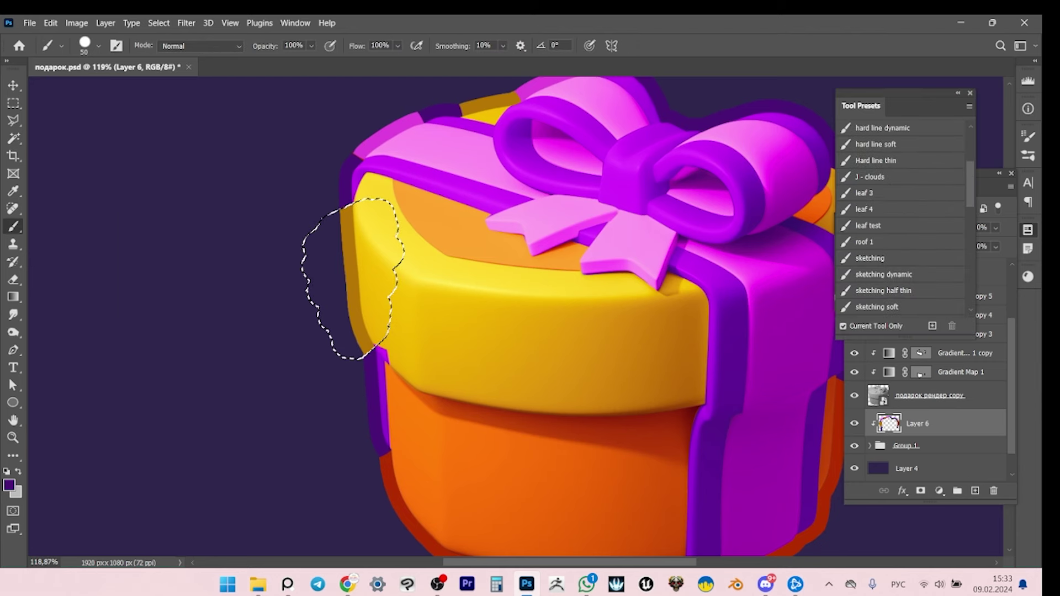
left_click(884, 307)
Hide the selection edges and softly lighten the lid's left outline with the sampled lid yellow, using a 182 px brush.
left_click(386, 287, "alt")
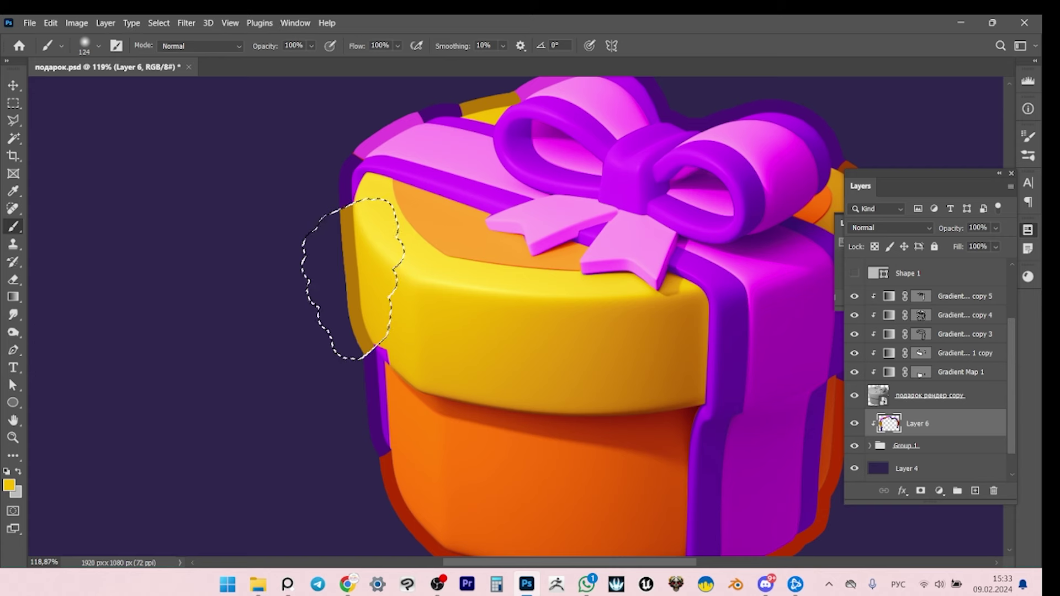
key("ctrl+h")
key("bracketright")
key("bracketright")
mouse_move(354, 210)
left_mouse_down()
mouse_move(359, 350)
mouse_move(353, 331)
left_mouse_up()
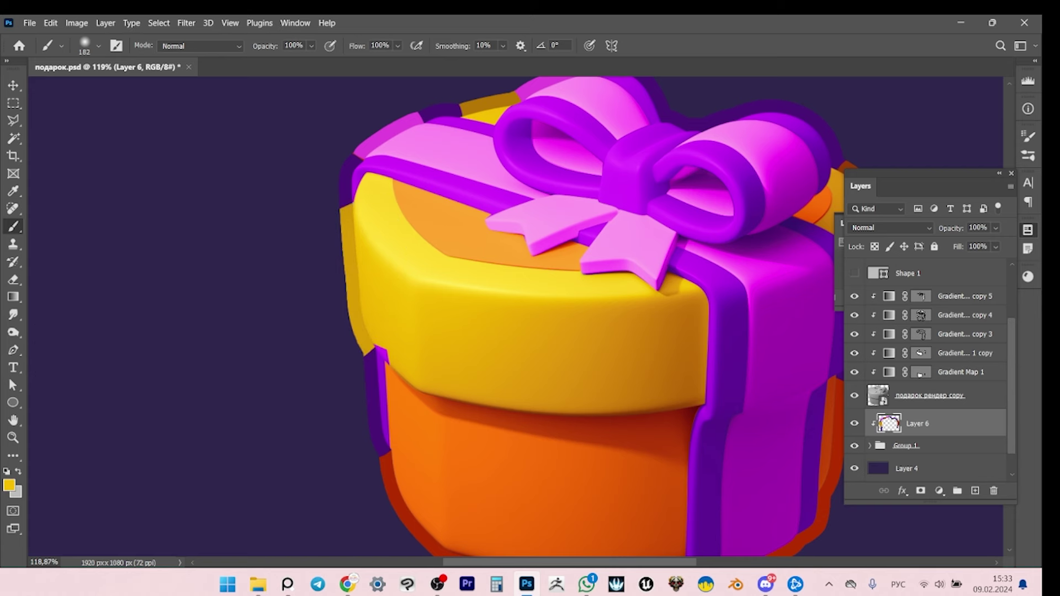
Select the dark purple outline segment at the lid's upper left ribbon edge and softly lighten it with the sampled violet, using a 182 px brush.
key("z")
mouse_move(269, 129)
left_mouse_down()
mouse_move(214, 129)
mouse_move(298, 129)
left_mouse_up()
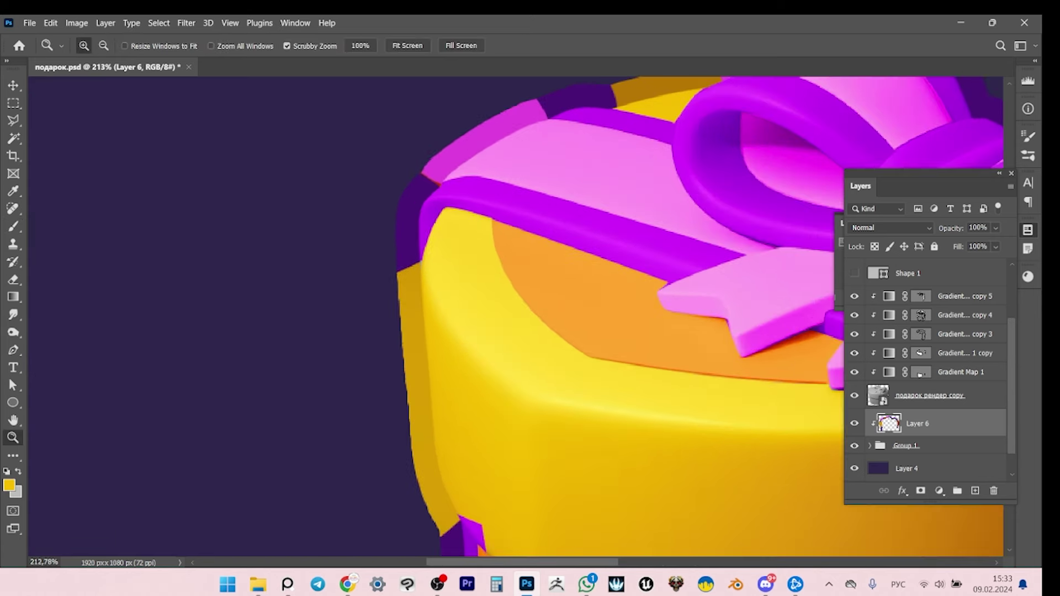
key("l")
left_click_drag(419, 251, 422, 257)
scroll(497, 276, "up", 3)
key("b")
left_click(420, 287, "alt")
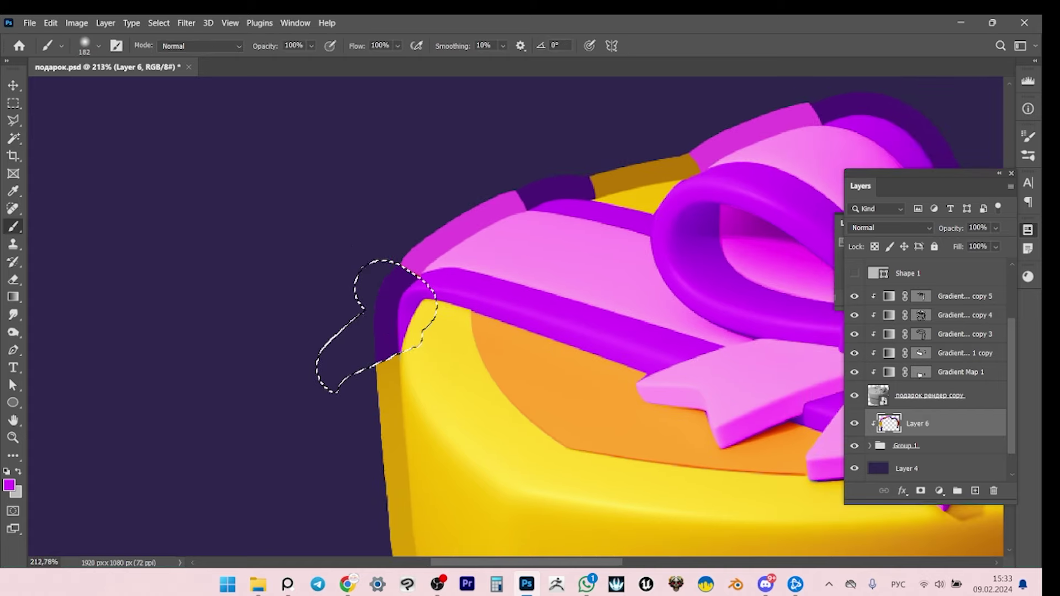
mouse_move(342, 309)
left_mouse_down()
mouse_move(355, 319)
mouse_move(414, 315)
left_mouse_up()
key("ctrl+d")
key("z")
left_click_drag(421, 248, 331, 248)
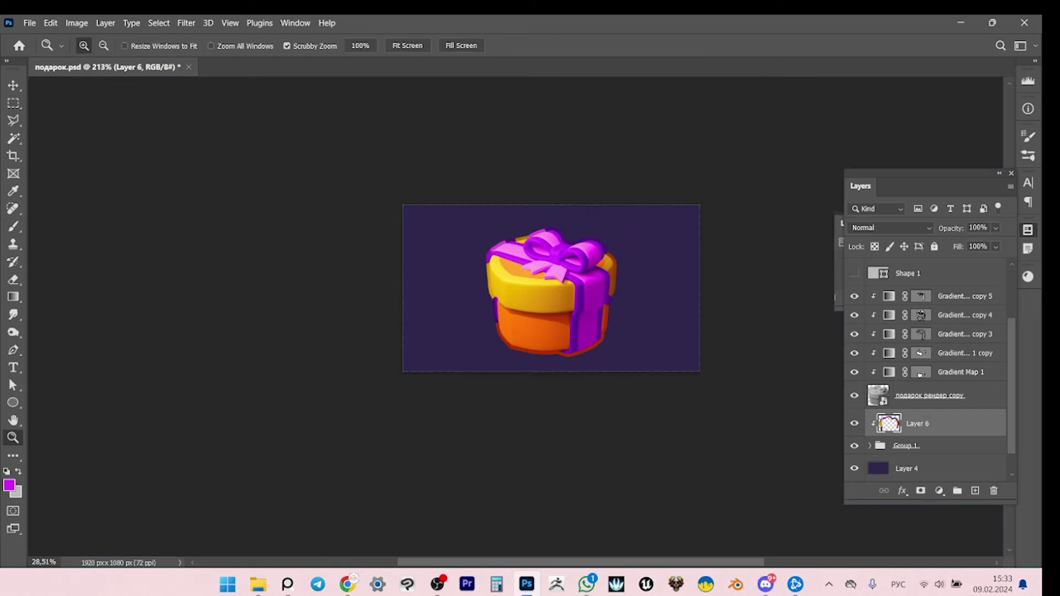
Softly lighten the selected pink outline segment above the left ribbon with the sampled ribbon pink.
left_click_drag(504, 249, 574, 249)
key("ctrl+shift+d")
key("b")
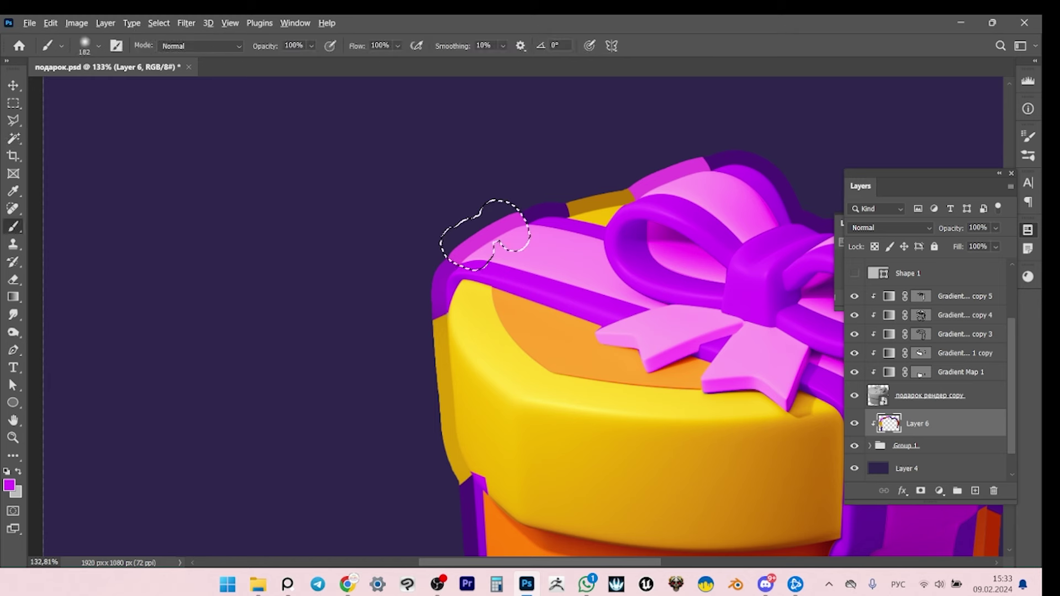
left_click(513, 235, "alt")
left_click_drag(485, 235, 434, 261)
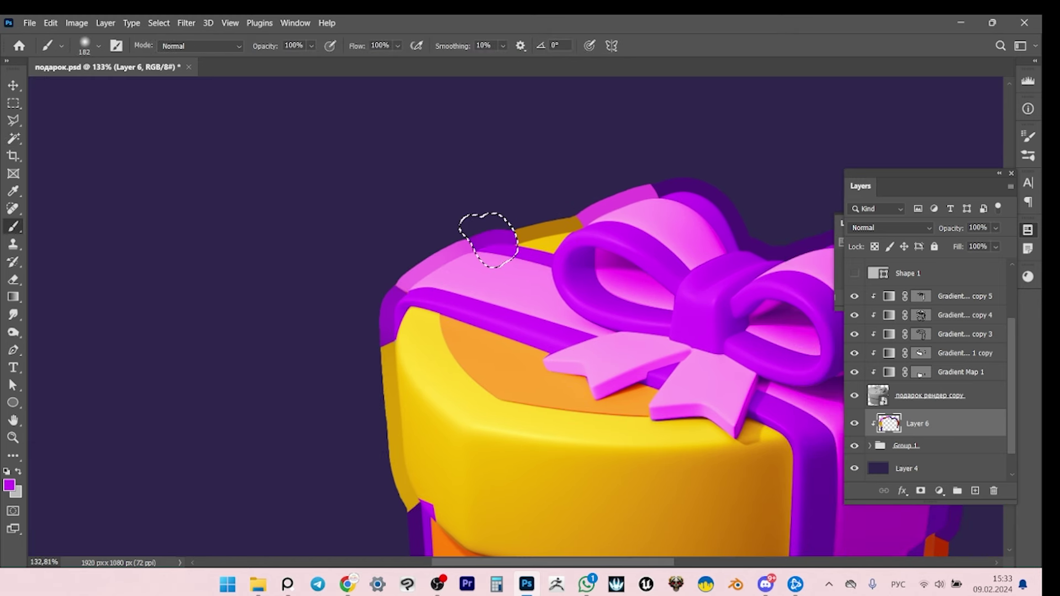
Softly lighten the dark purple outline segments behind the left ribbon and along the bow's loops with the sampled violet.
left_click_drag(488, 240, 422, 255)
mouse_move(444, 220)
left_mouse_down()
mouse_move(450, 260)
mouse_move(420, 257)
mouse_move(465, 248)
mouse_move(442, 253)
mouse_move(746, 350)
mouse_move(472, 235)
left_mouse_up()
left_click(475, 251, "alt")
left_click(734, 331, "alt")
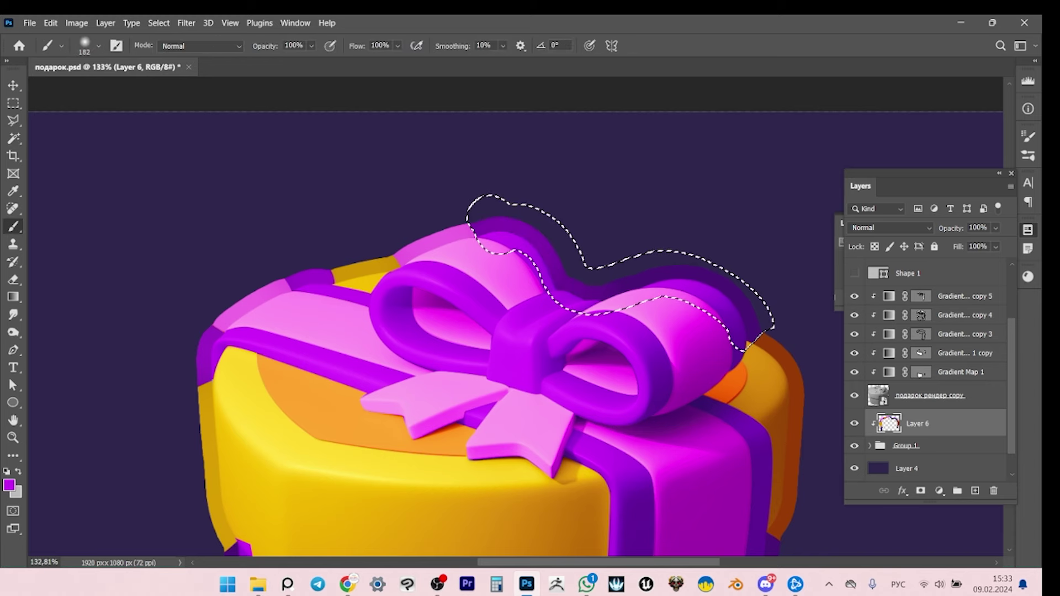
mouse_move(735, 331)
left_mouse_down()
mouse_move(633, 321)
mouse_move(635, 302)
mouse_move(555, 236)
mouse_move(557, 227)
left_mouse_up()
key("z")
key("b")
key("ctrl+d")
Select the outline segment on the lid's right side and shade its lower part in dark brown with a 140 px soft brush.
key("l")
key("b")
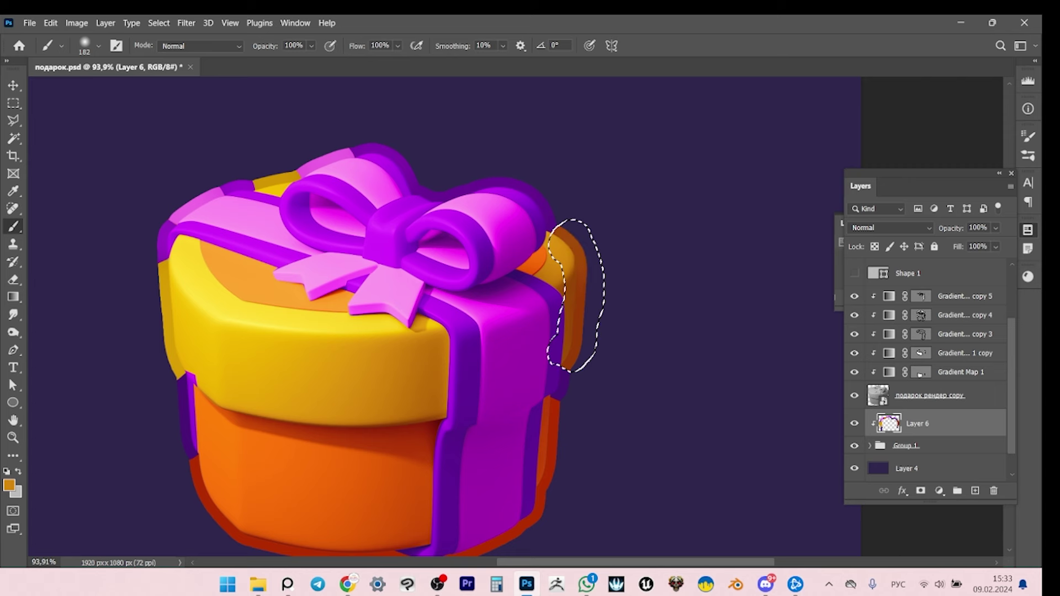
left_click(577, 265, "alt")
left_click(567, 307, "alt")
right_click(403, 203, "alt+shift")
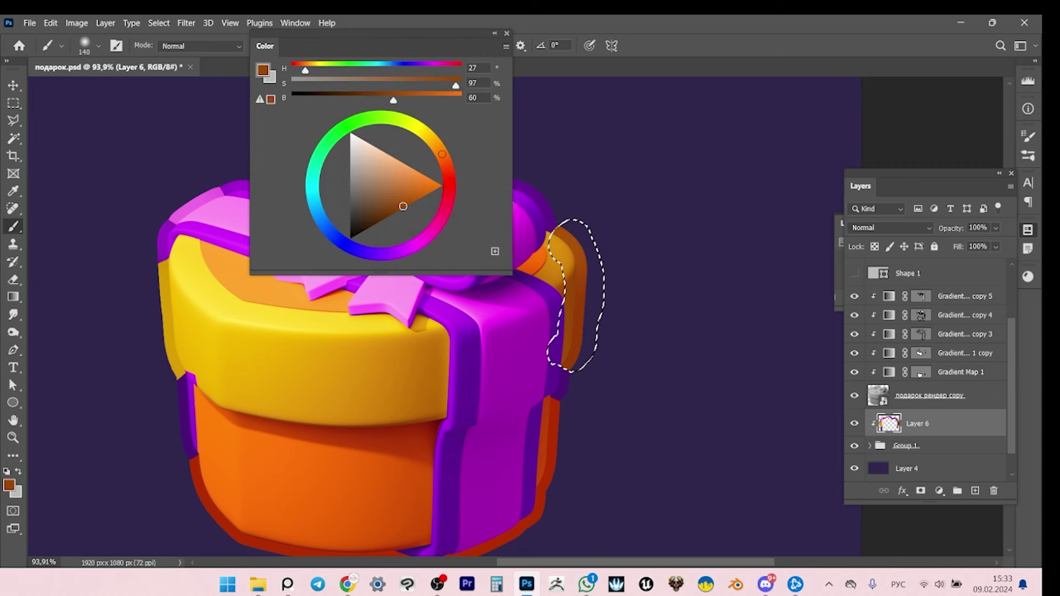
left_click_drag(582, 268, 577, 348)
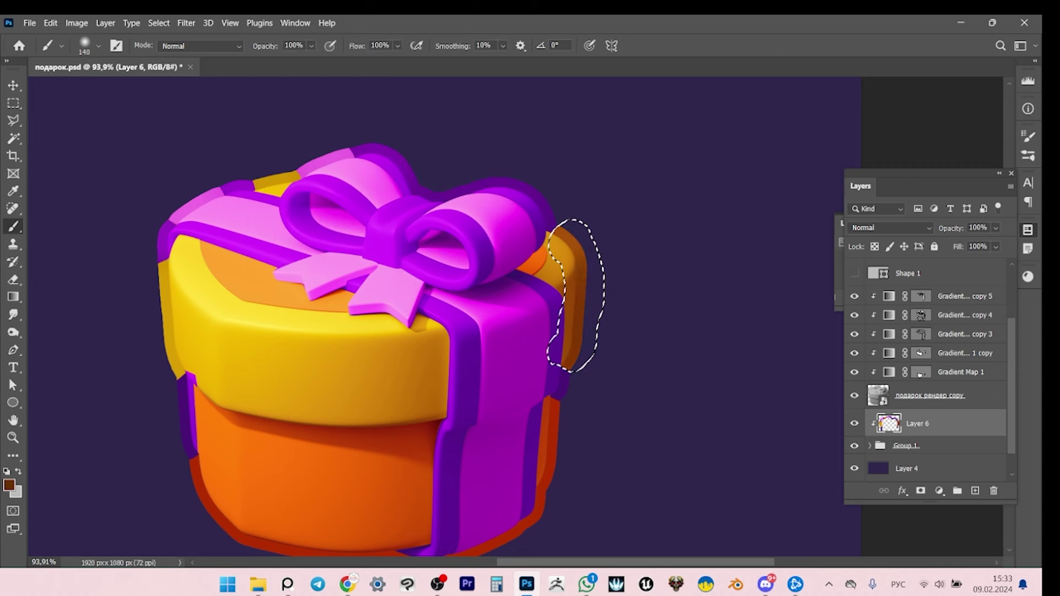
Select the purple outline segment just below the lid's right side and tint it with the sampled dark purple.
scroll(552, 276, "down", 3)
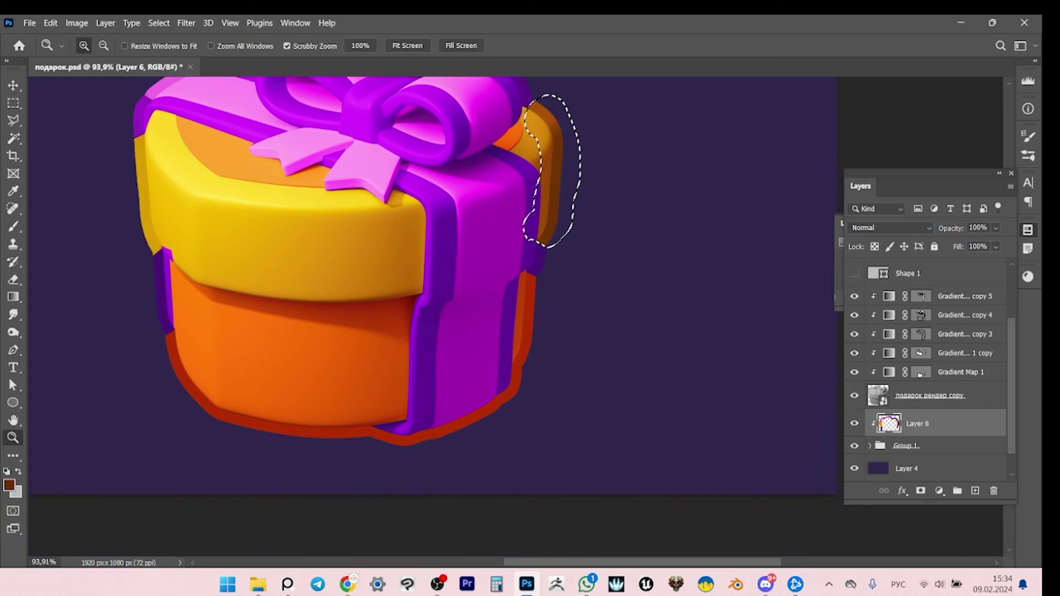
scroll(541, 254, "up", 2)
left_click_drag(535, 229, 522, 276)
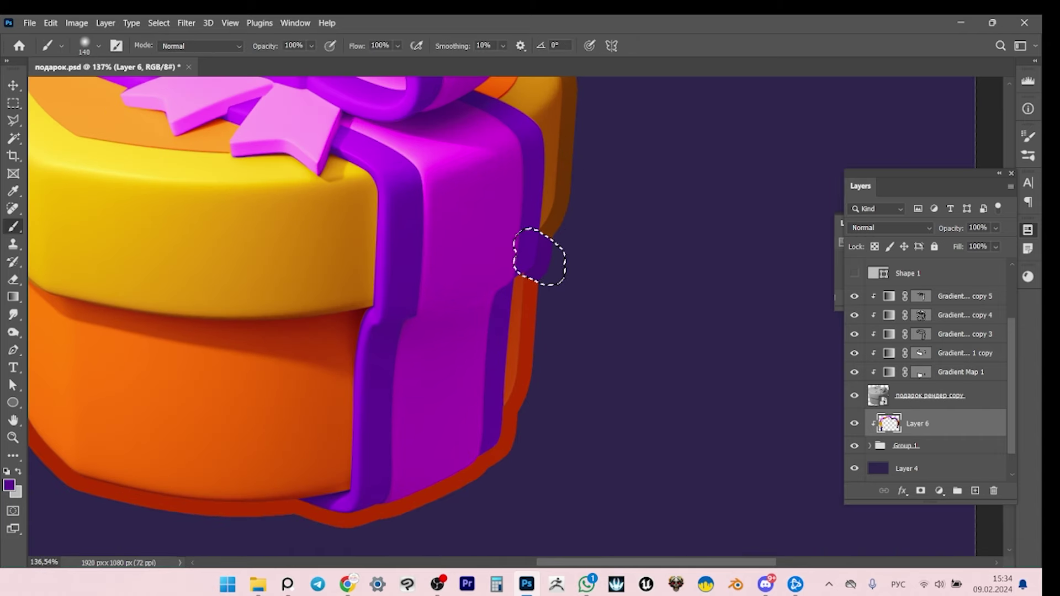
Select the area outside the painted outline segments with the Magic Wand at tolerance 3 and hide the selection edges.
key("w")
scroll(541, 276, "down", 1)
key("shift+w")
left_click(634, 309)
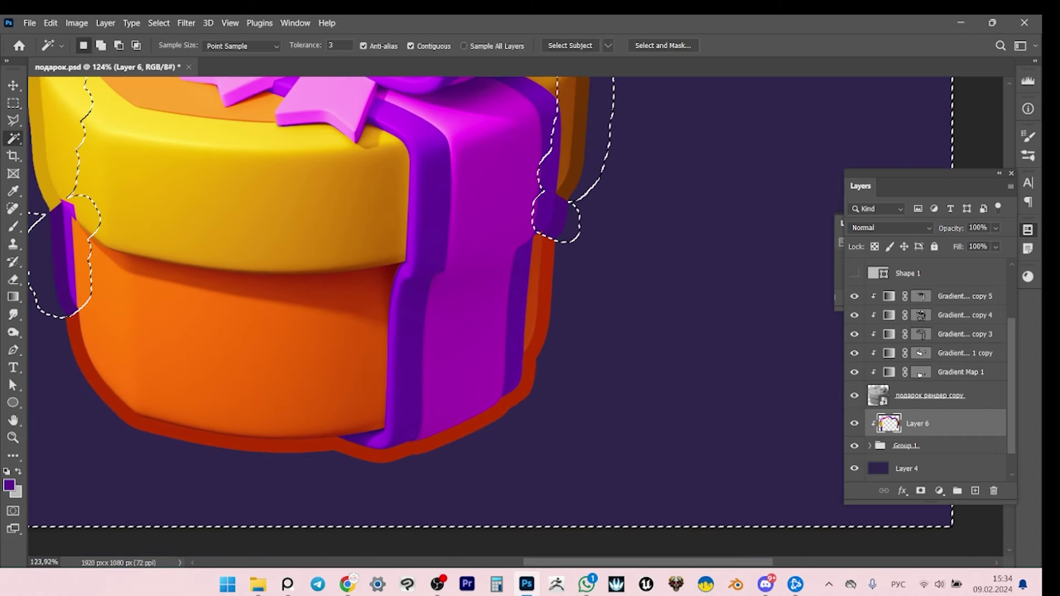
scroll(436, 246, "down", 3)
scroll(436, 246, "left", 2)
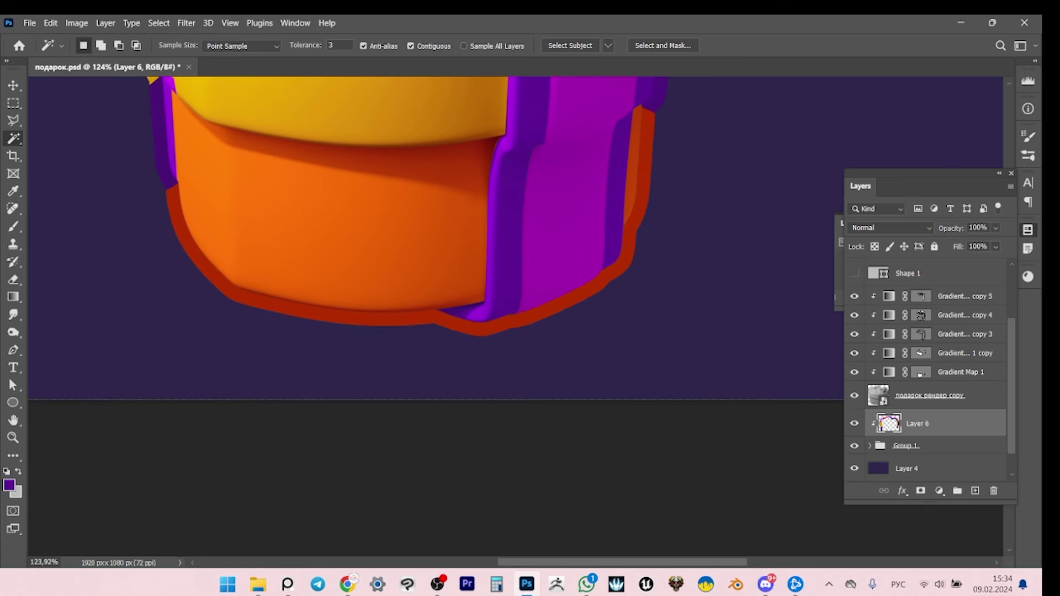
Paint the outline beneath the front ribbon's left edge in dark purple (H 274, S 84, B 48) with a 40 px hard brush.
key("b")
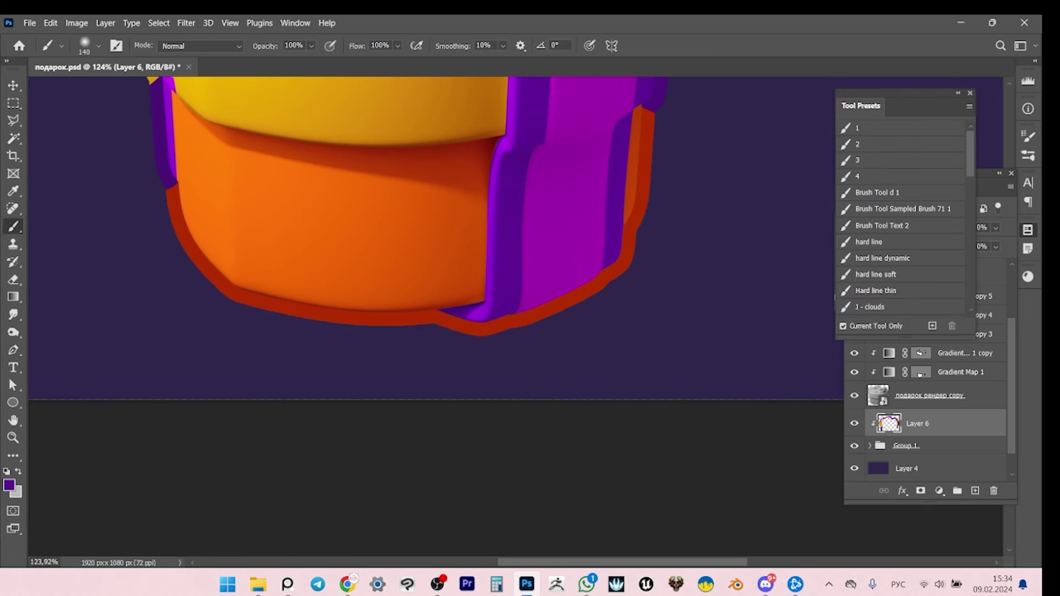
right_click(544, 289, "alt")
scroll(544, 289, "left", 1)
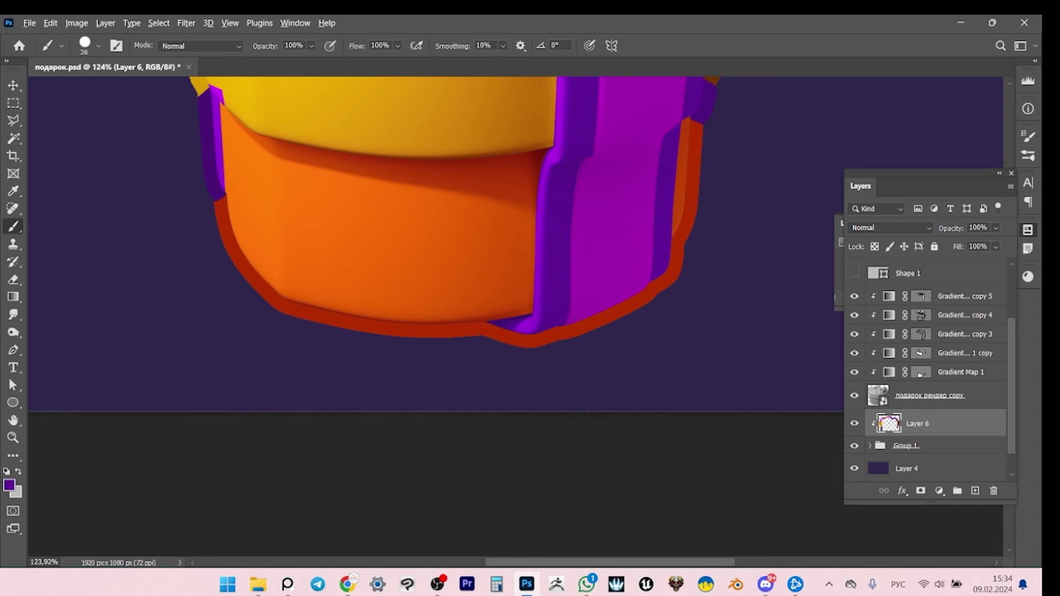
key("F6")
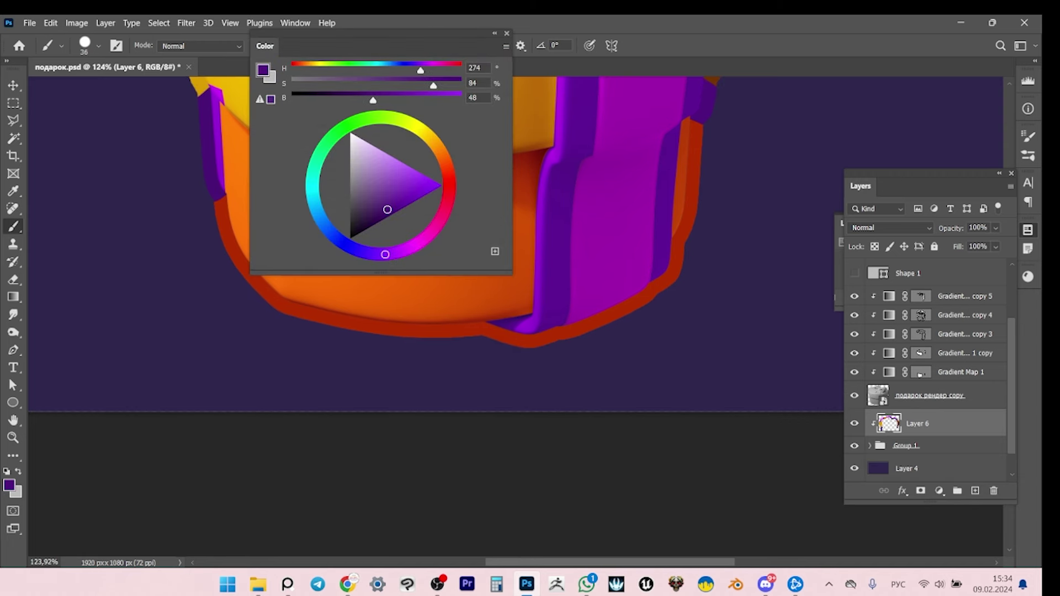
key("F6")
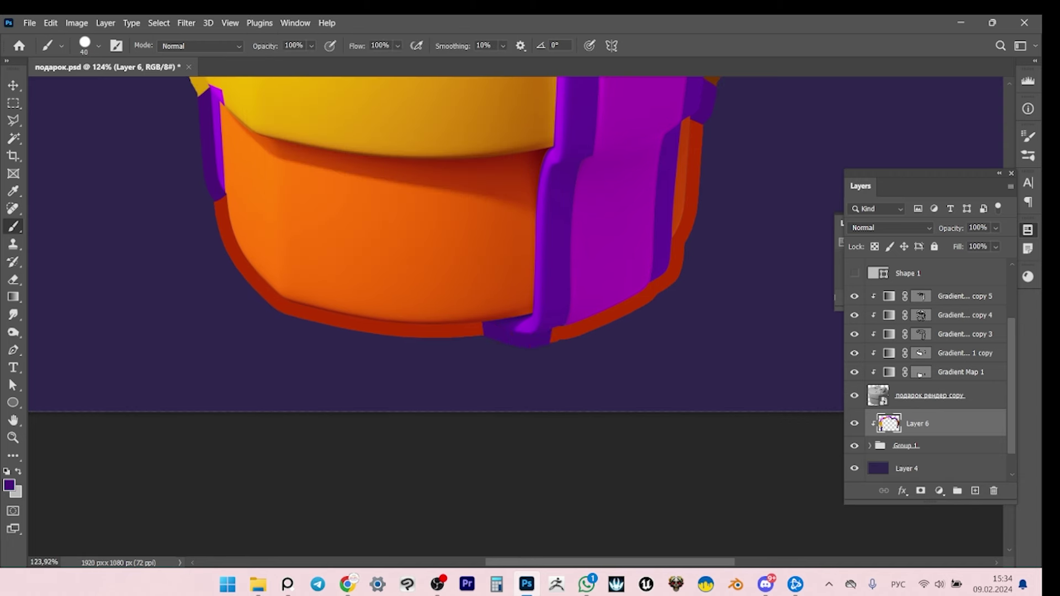
Paint the outline beneath the front ribbon's magenta middle band in dark magenta and show the selection edges.
key("F6")
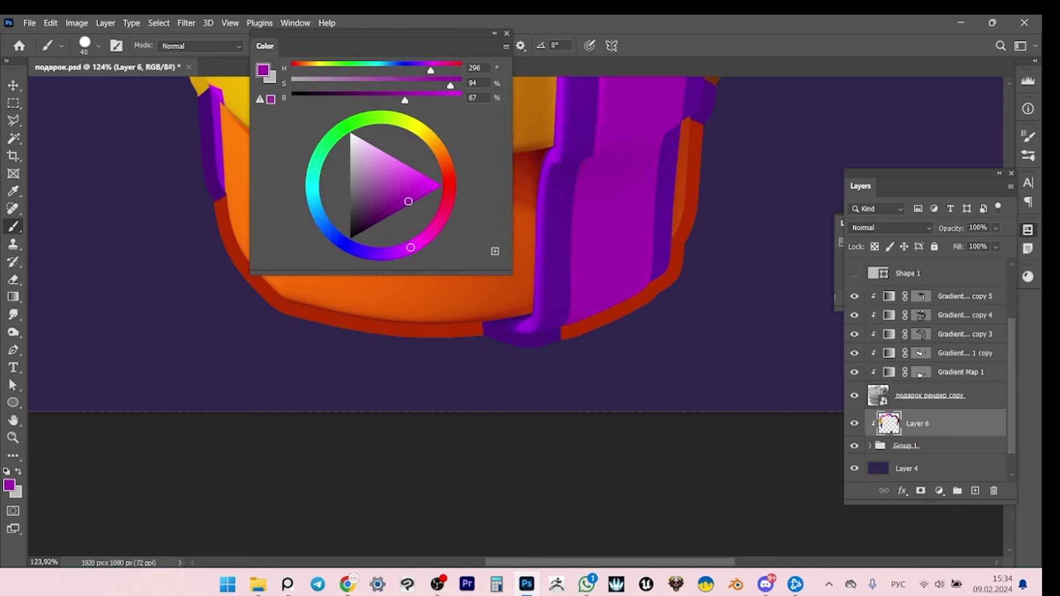
key("F6")
key("ctrl+h")
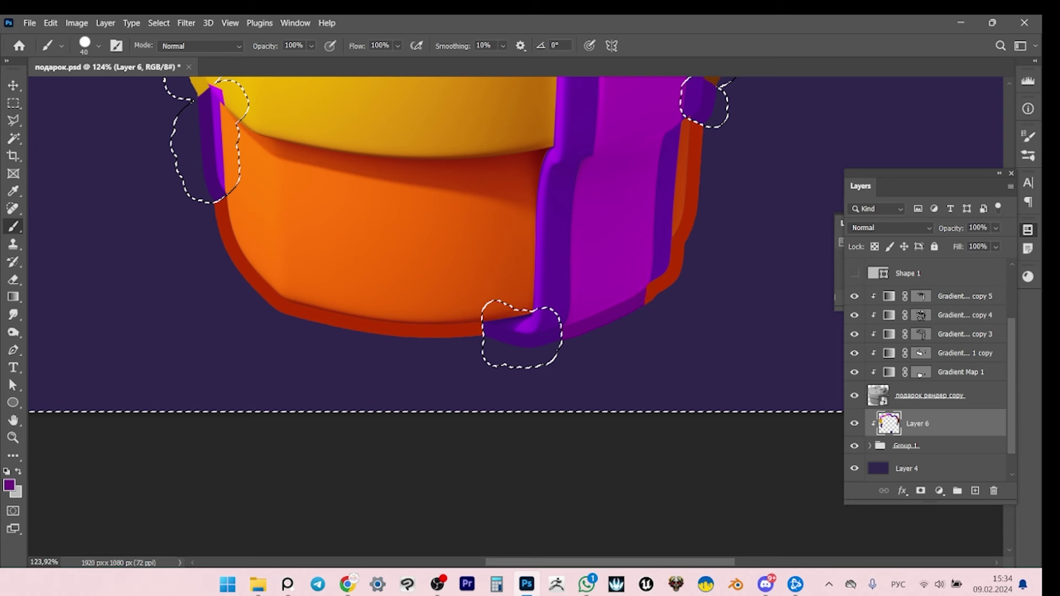
Reselect the area outside the painted segments and paint the outline at the ribbon's lower right corner dark purple with the 40 px brush.
key("l")
left_click_drag(555, 312, 558, 353)
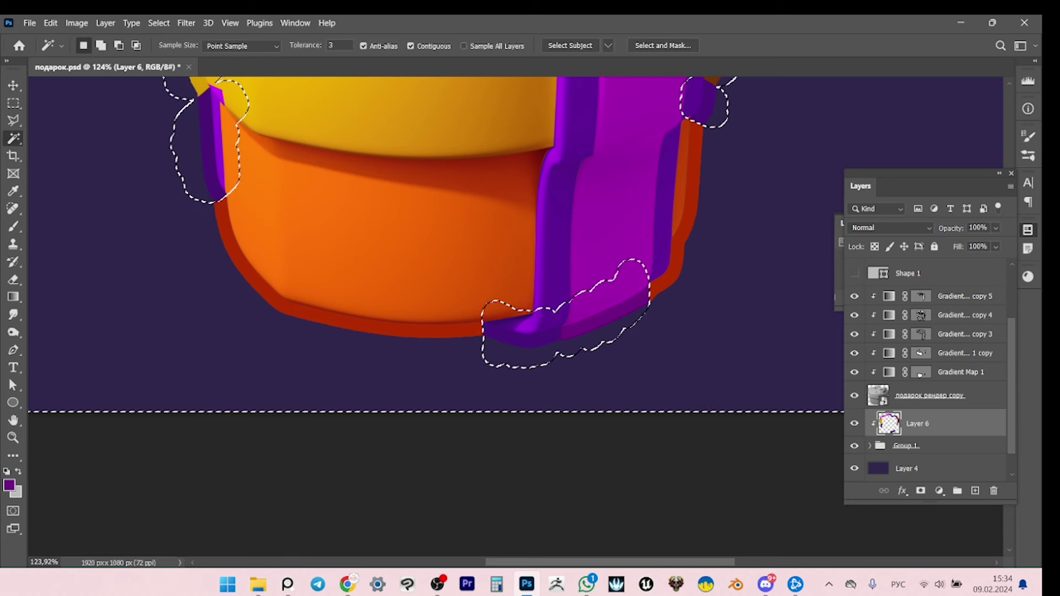
key("b")
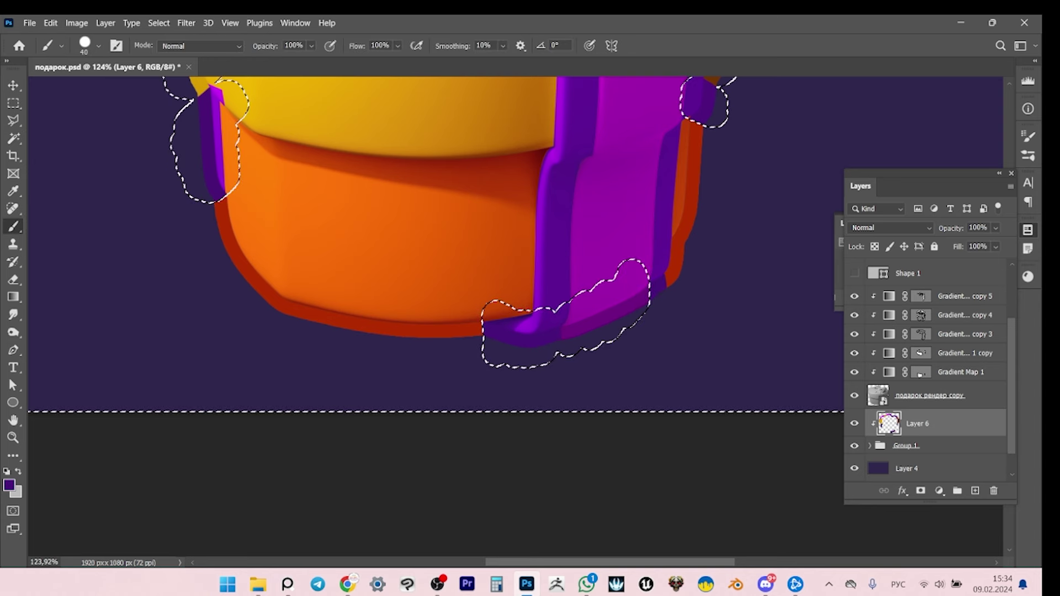
key("ctrl+d")
key("z")
scroll(514, 248, "down", 3)
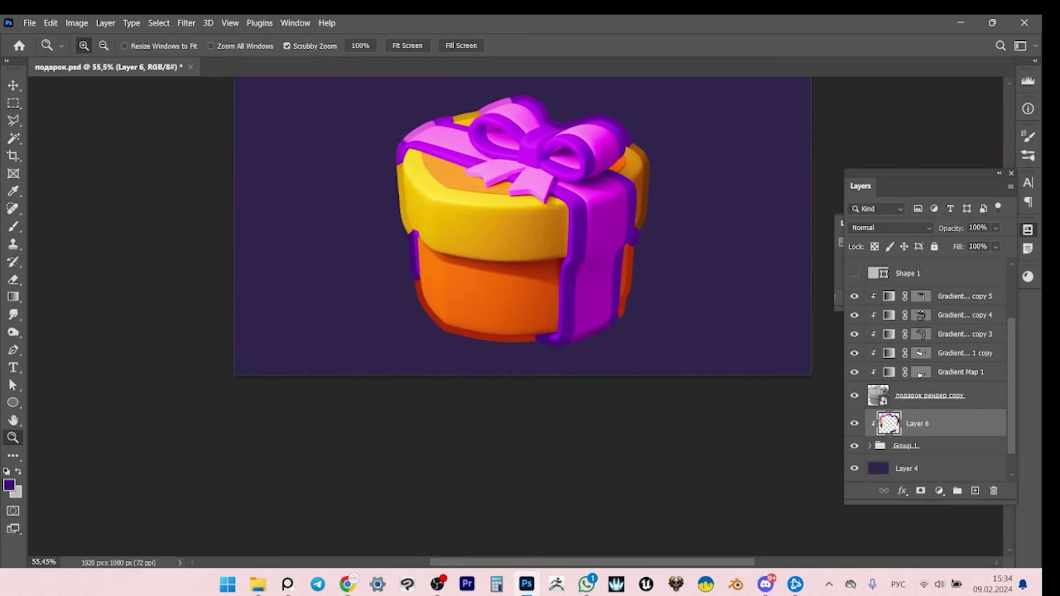
Restore the selection and softly lighten the red outline around the box base with the sampled orange, using a 167 px soft brush.
scroll(513, 248, "up", 3)
key("b")
key("ctrl+shift+d")
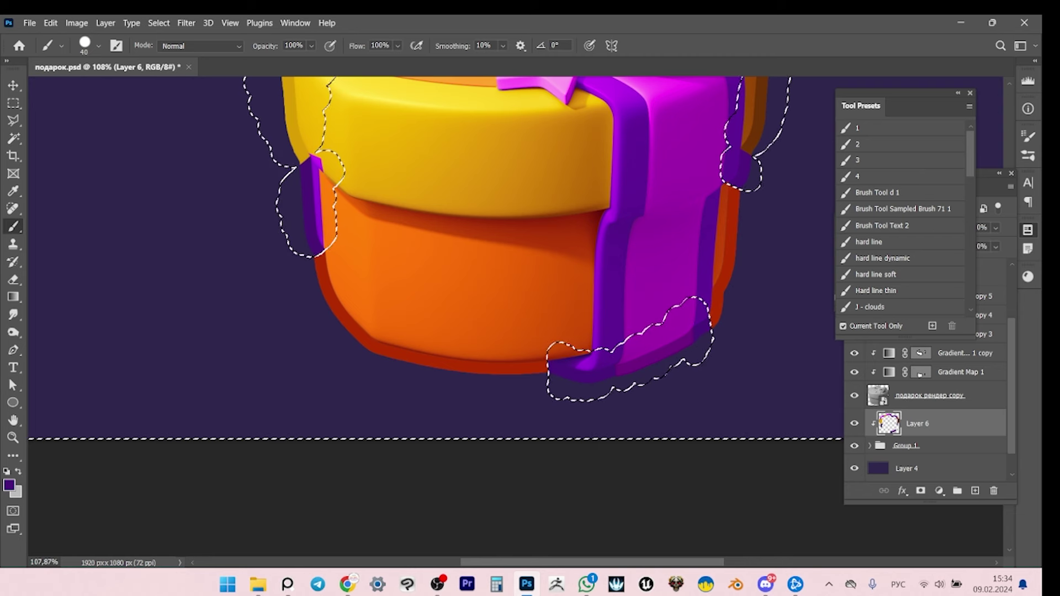
scroll(905, 221, "down", 3)
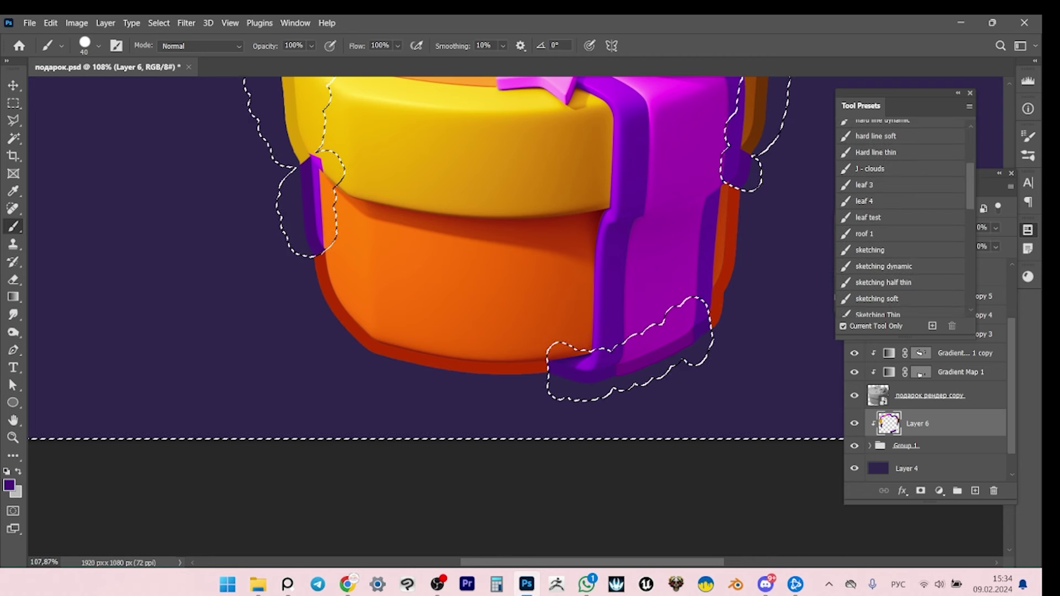
key("bracketright")
key("bracketright")
left_click(332, 276, "alt")
left_click_drag(317, 257, 499, 370)
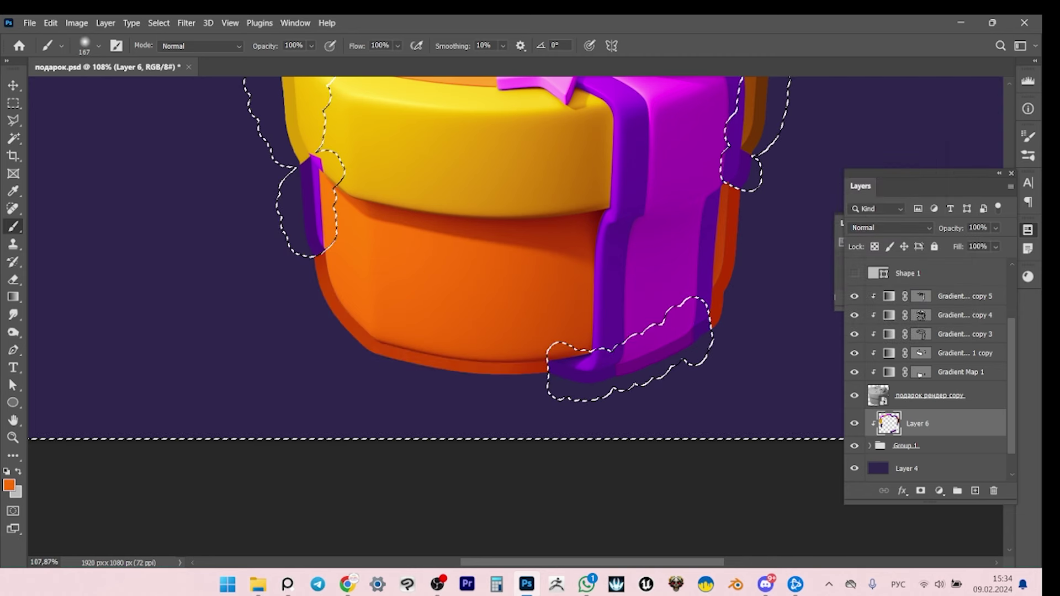
Select the dark purple outline segment beneath the front ribbon's left edge and softly lighten it with the sampled violet, using a 125 px brush.
scroll(610, 262, "up", 8)
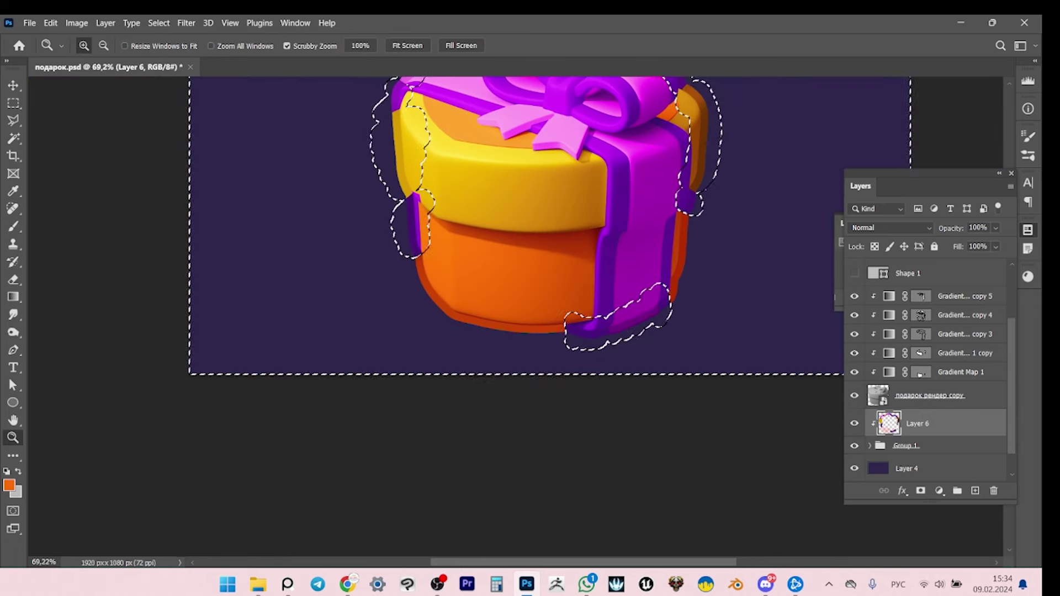
key("b")
left_click(577, 345, "alt")
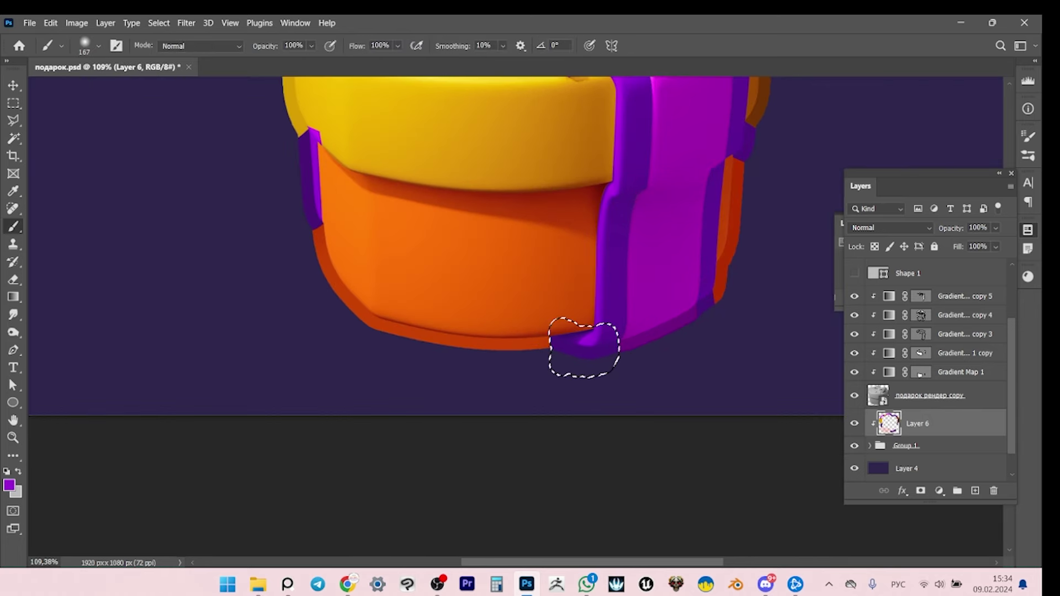
key("z")
key("b")
key("bracketleft")
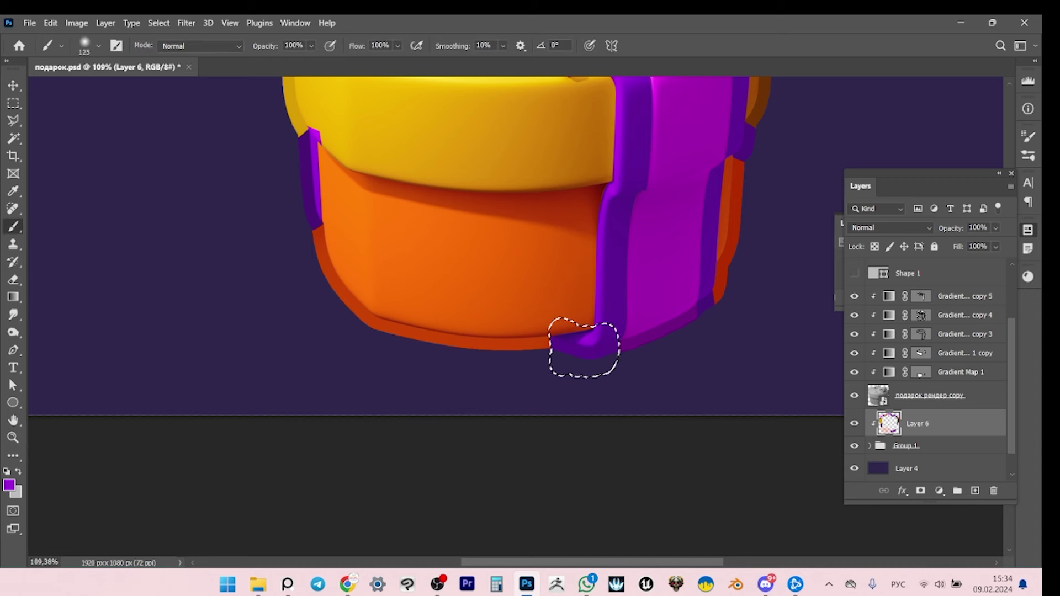
left_click_drag(584, 348, 515, 370)
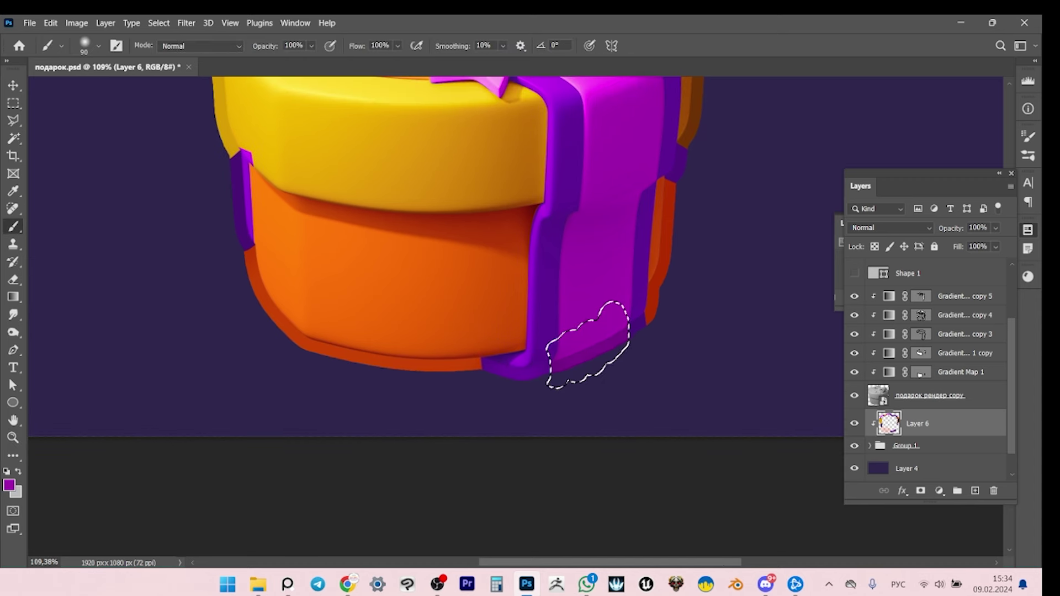
Softly lighten the magenta outline under the front ribbon and the dark purple segment at its right corner with sampled ribbon colours, using a 90 px brush.
key("ctrl+d")
key("l")
left_click_drag(623, 292, 621, 362)
key("b")
left_click(552, 276, "alt")
key("ctrl+d")
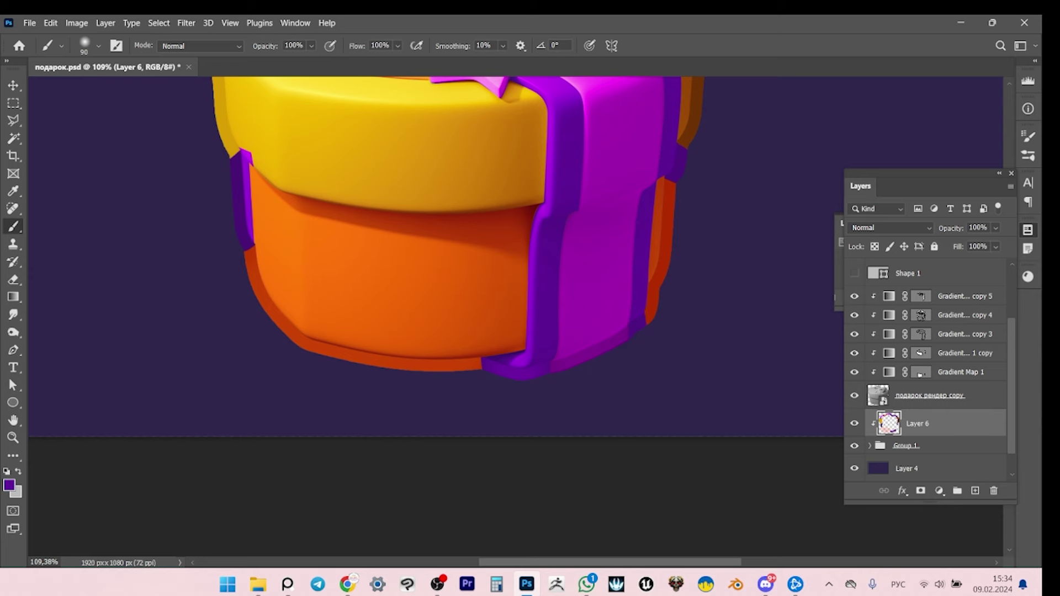
Select the unpainted area with the Magic Wand and extend the dark purple outline up the ribbon's lower right side with a 50 px hard brush.
left_click_drag(386, 276, 348, 316)
key("w")
left_click(773, 358)
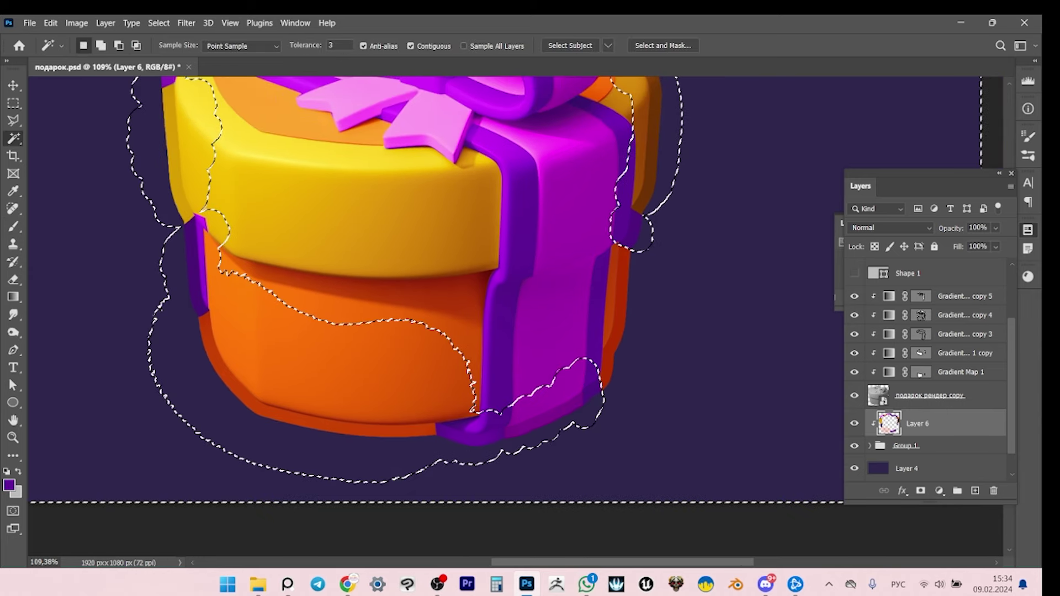
key("ctrl+d")
key("z")
left_click_drag(612, 385, 663, 384)
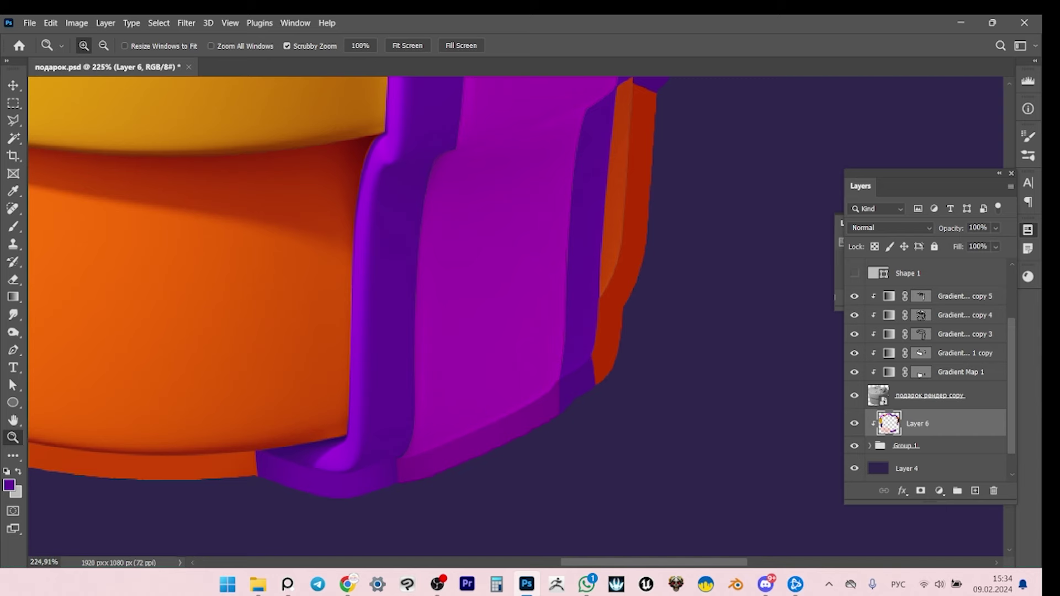
key("b")
key("ctrl+shift+d")
key("F3")
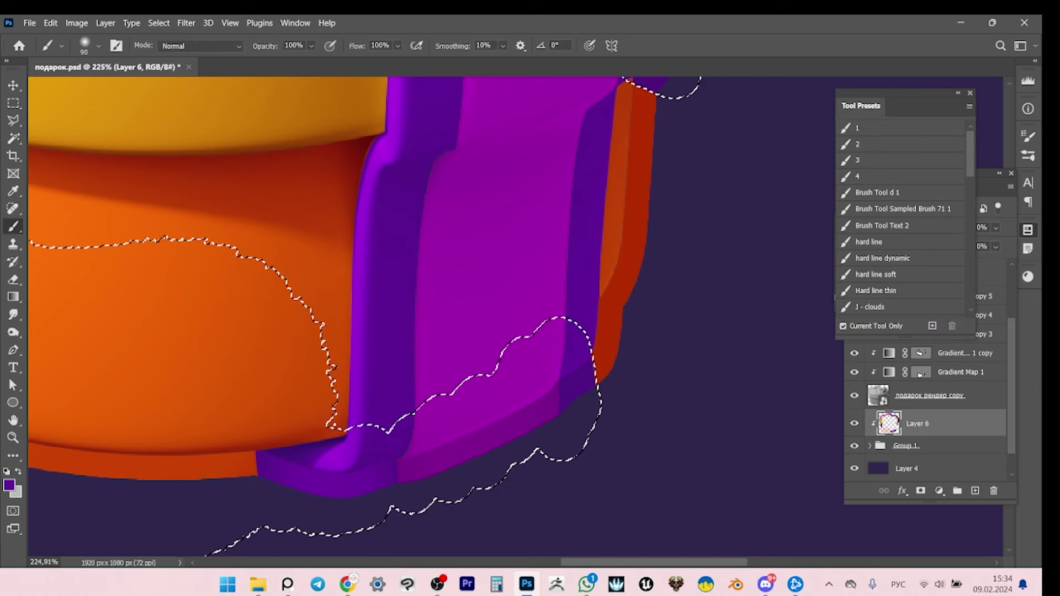
key("F3")
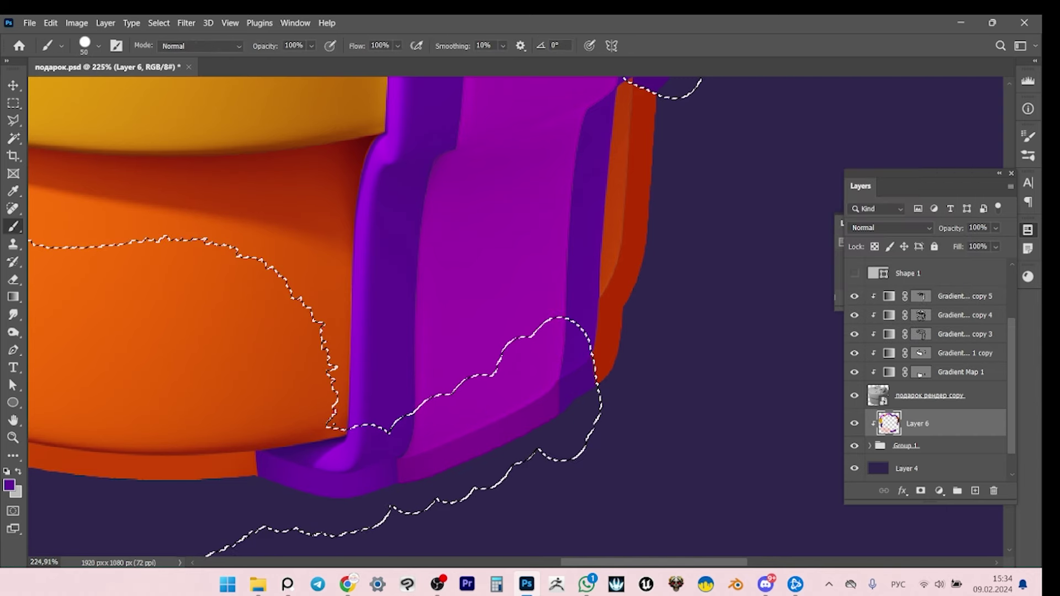
mouse_move(568, 388)
left_mouse_down()
mouse_move(605, 343)
mouse_move(610, 309)
mouse_move(497, 304)
mouse_move(601, 298)
left_mouse_up()
key("ctrl+d")
Select the unpainted area with the Magic Wand and softly darken the red outline beside the front ribbon with dark red, using a 125 px brush.
key("bracketleft")
left_click(624, 254, "alt")
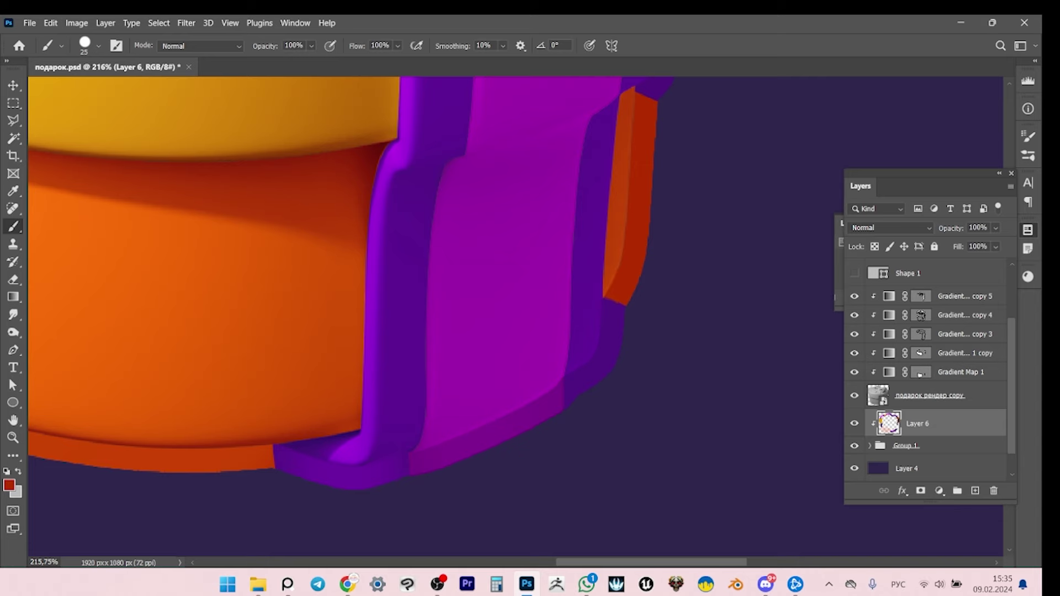
scroll(497, 304, "down", 3)
scroll(497, 304, "up", 3)
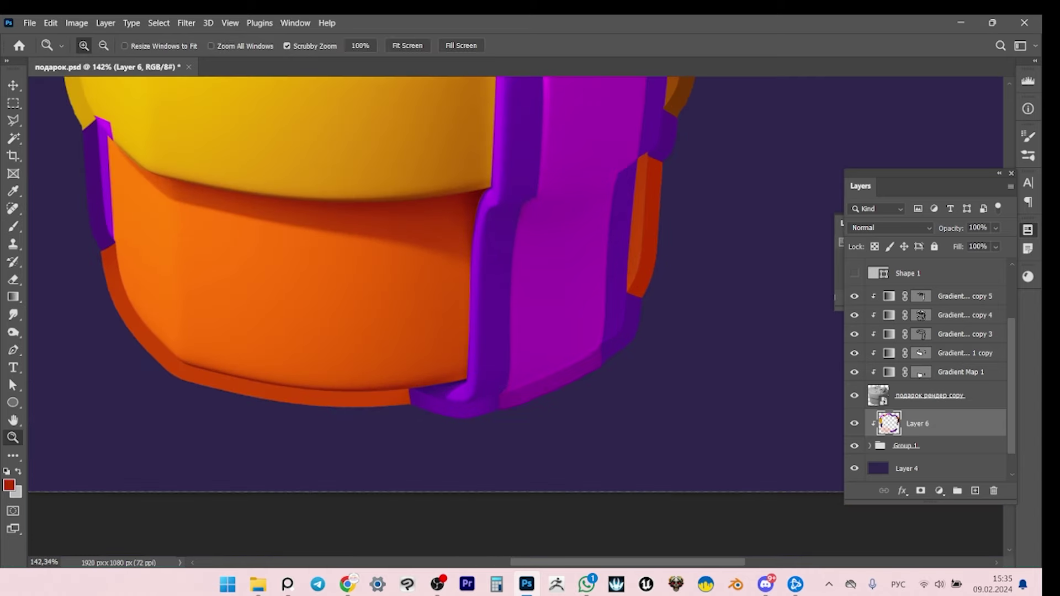
key("w")
left_click(639, 282)
key("b")
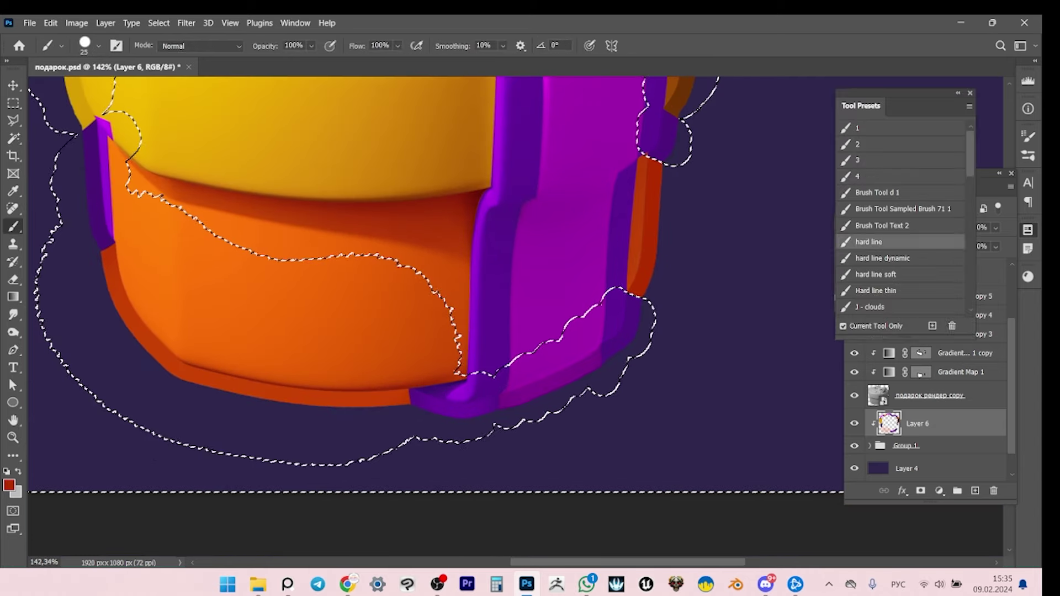
scroll(903, 215, "down", 4)
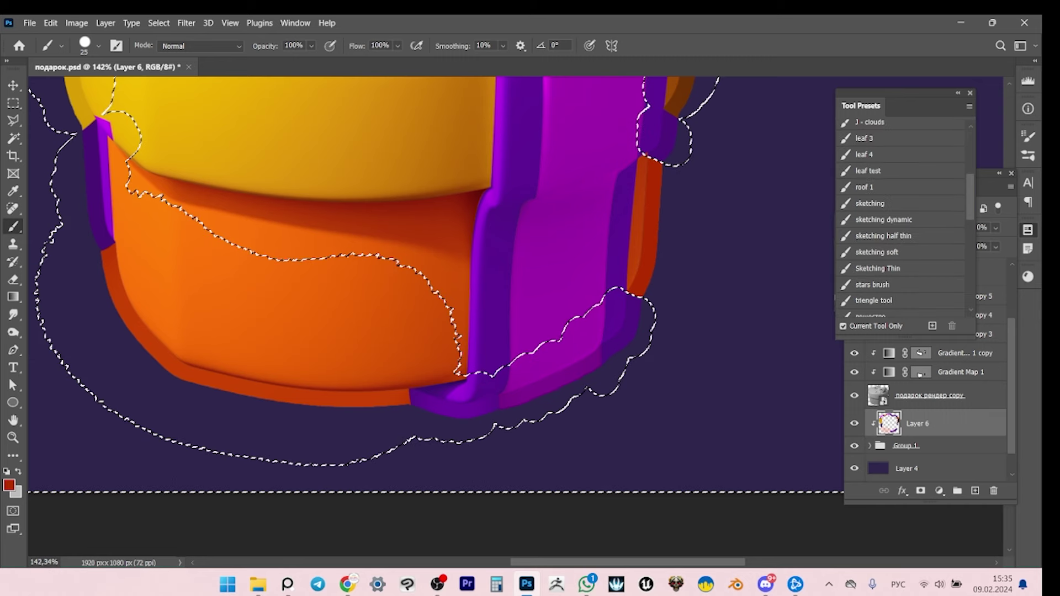
key("ctrl+d")
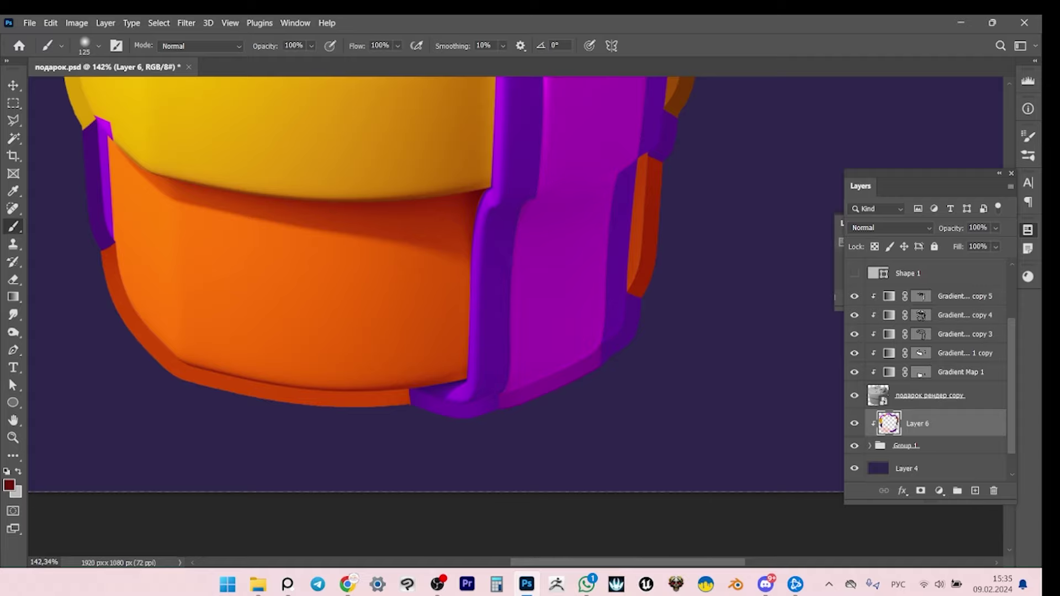
Expand Group 1 and set the outside stroke size of the подарок рендер layer to 10 px.
key("z")
key("ctrl+minus")
left_click_drag(679, 287, 552, 287)
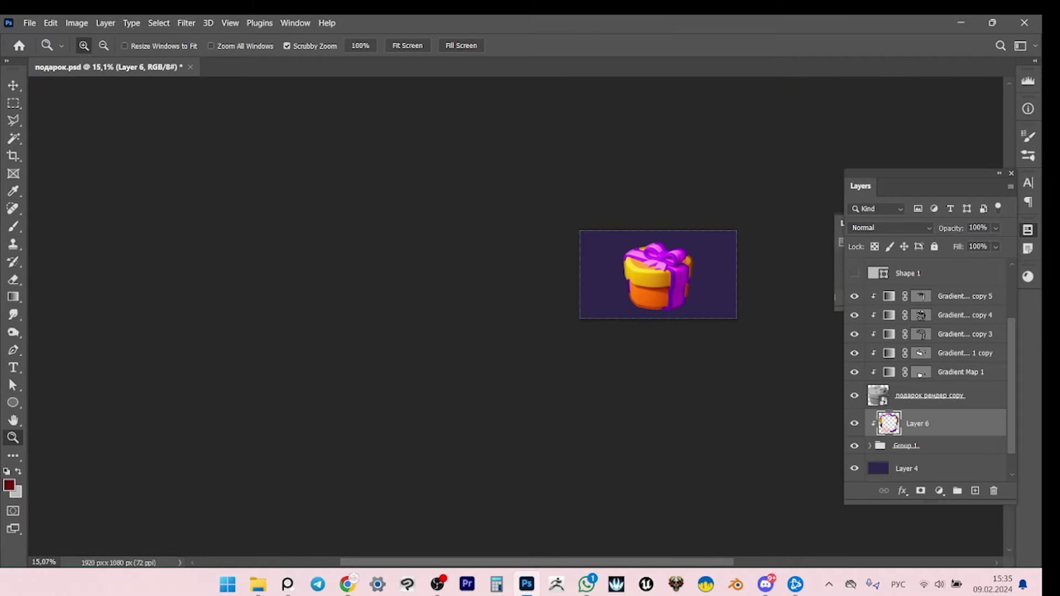
left_click_drag(657, 265, 778, 265)
left_click_drag(589, 234, 560, 229)
left_click(870, 445)
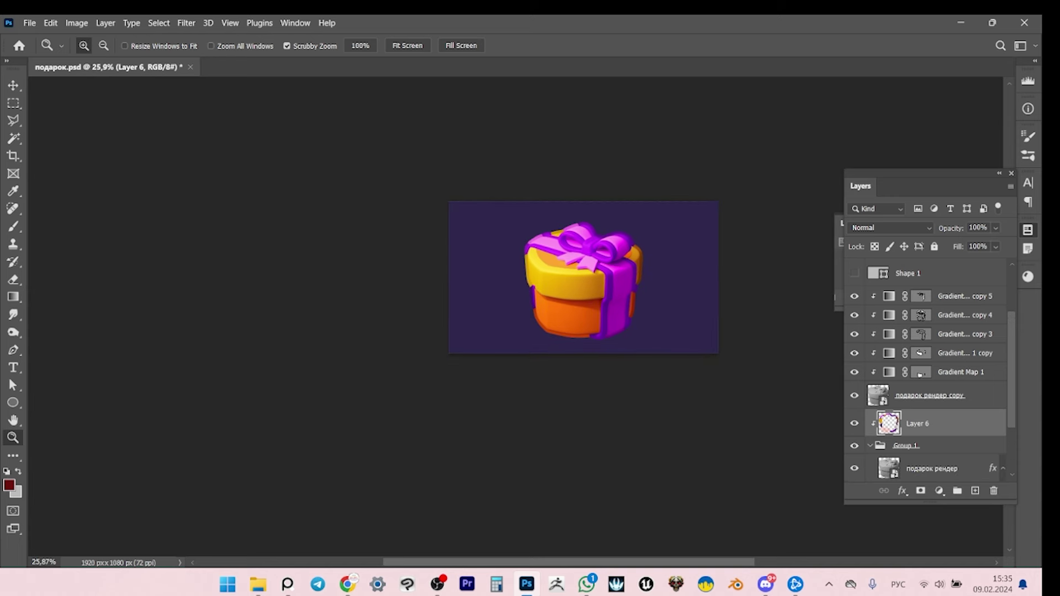
left_click(939, 417)
double_click(922, 449)
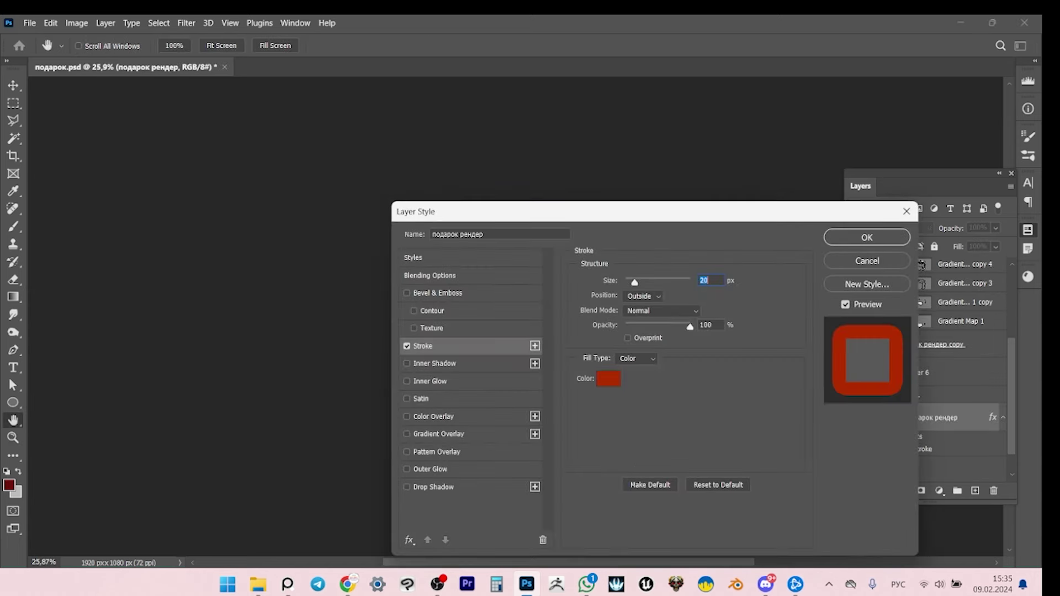
mouse_move(607, 209)
left_mouse_down()
mouse_move(73, 197)
mouse_move(84, 198)
left_mouse_up()
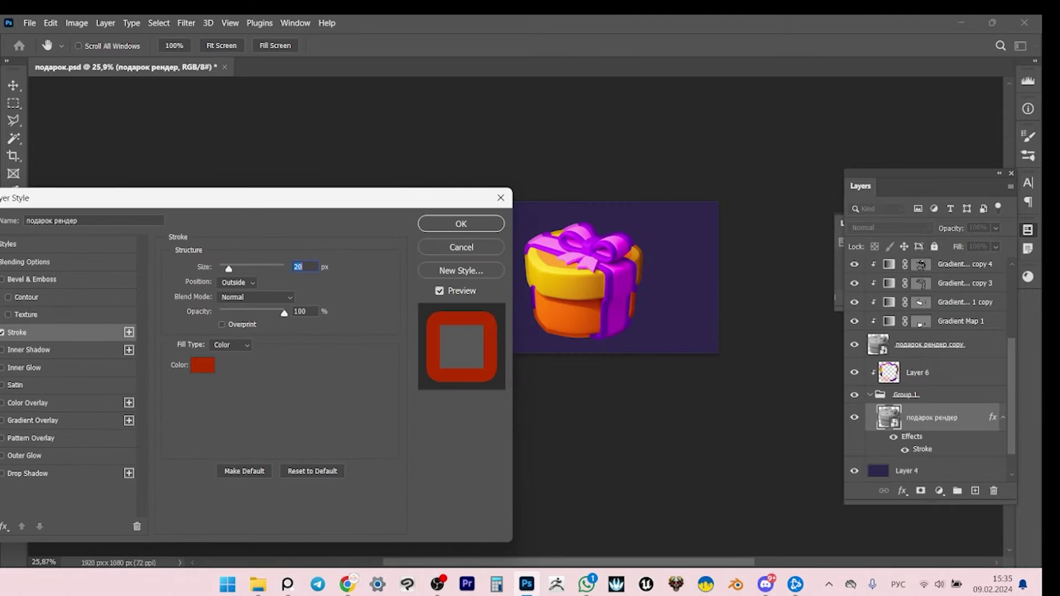
type("10")
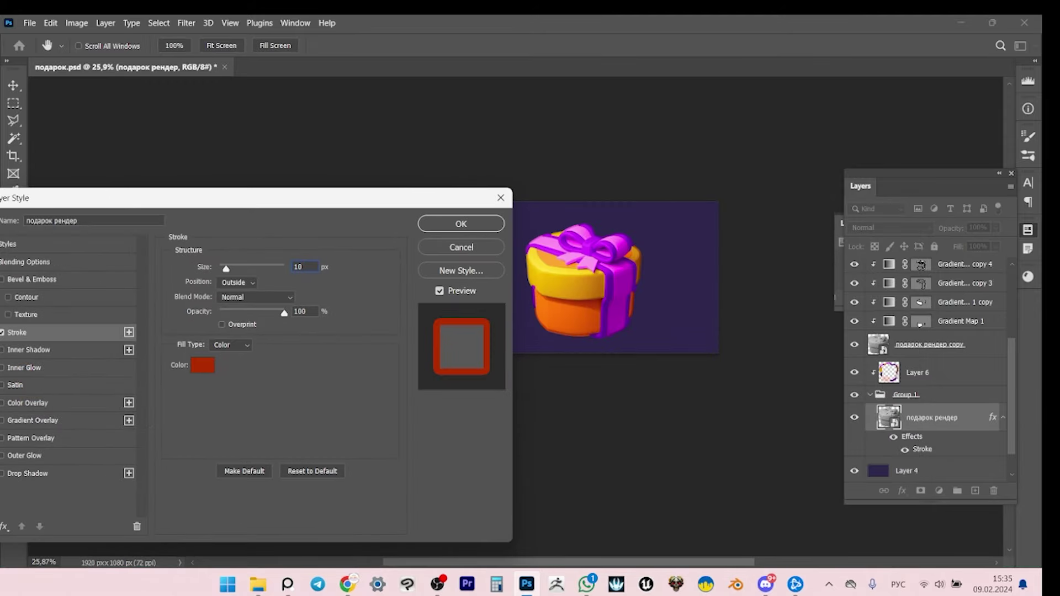
key("Return")
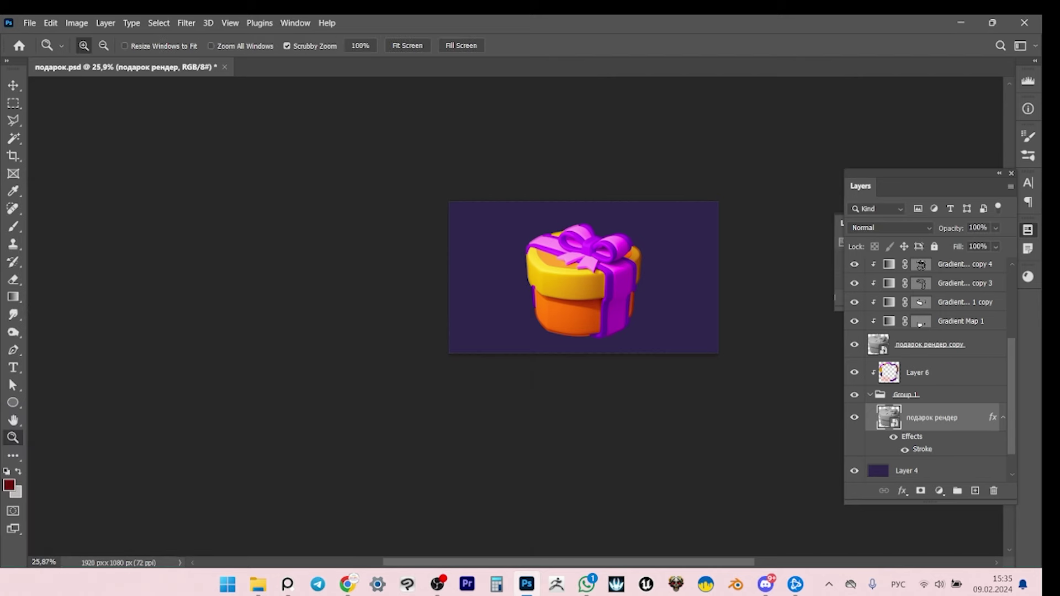
Select the painted golden outline segment along the lid's left side on Layer 6.
left_click_drag(533, 268, 575, 268)
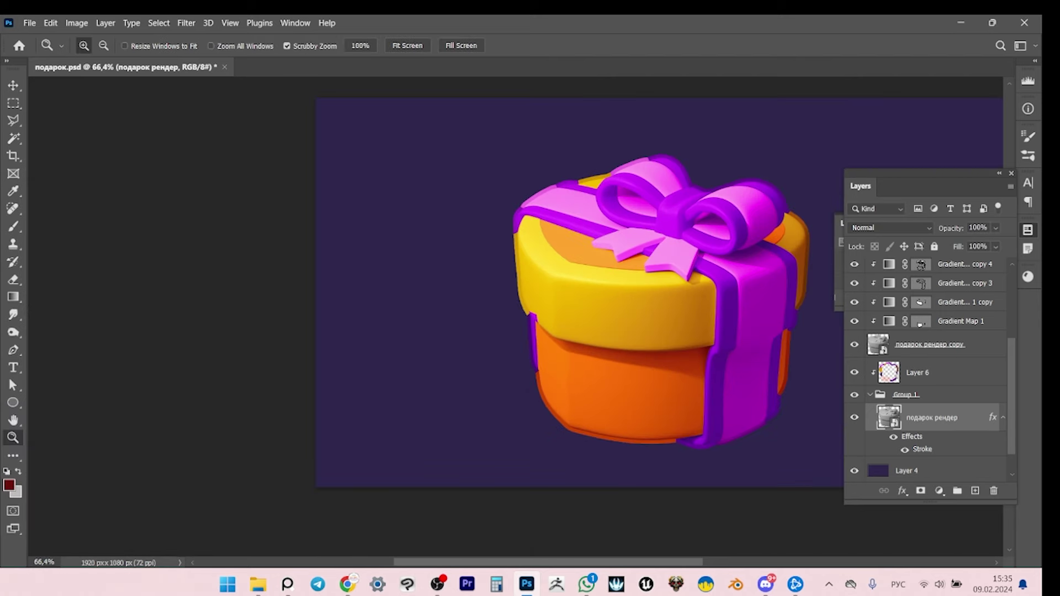
left_click(939, 373)
left_click(517, 254)
key("l")
left_click_drag(538, 228, 530, 229)
key("b")
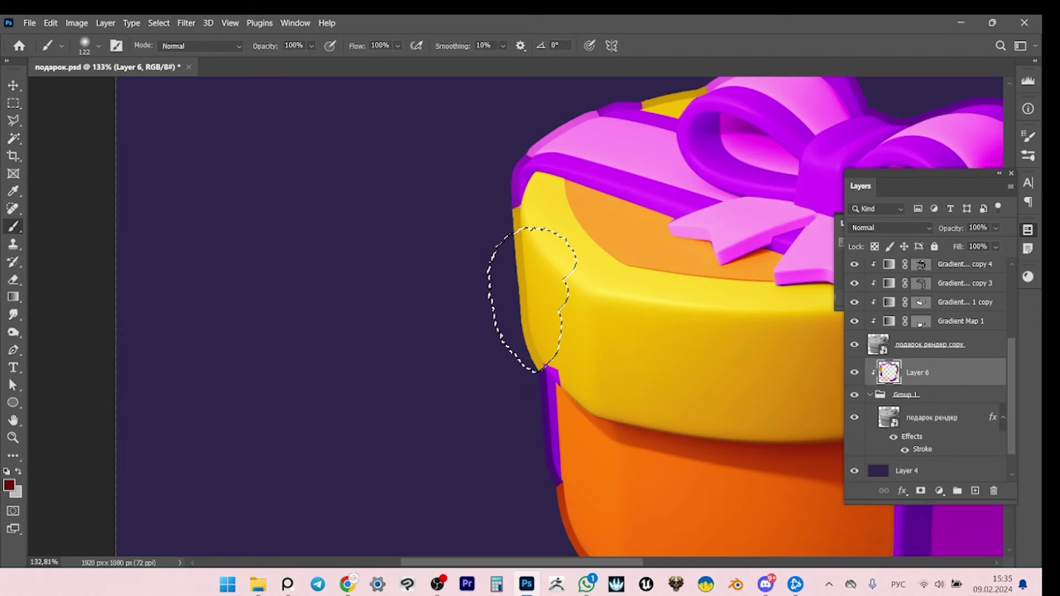
key("w")
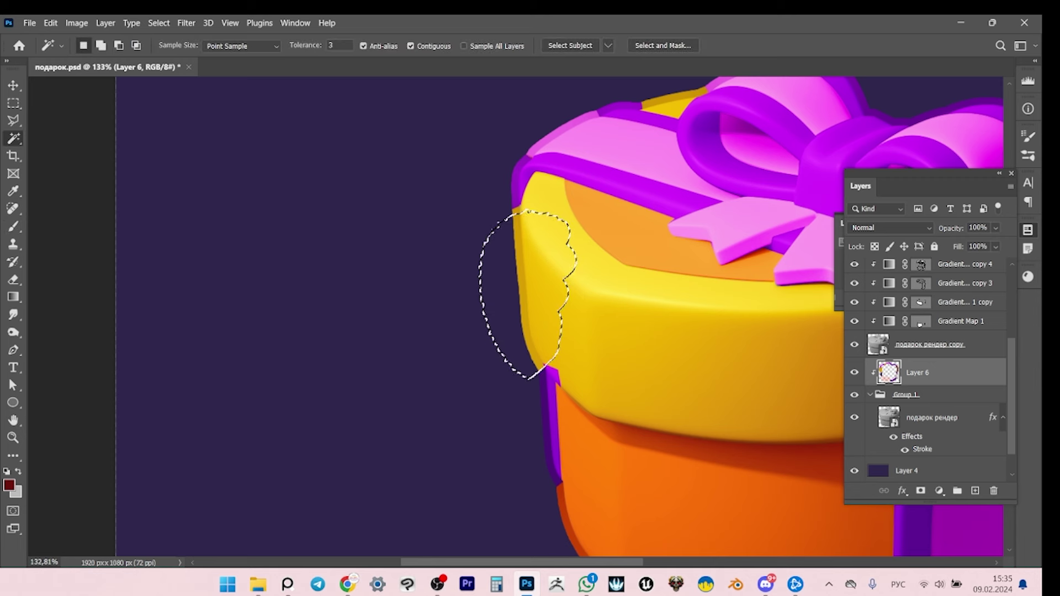
Softly shade the lid's left outline with a darker orange derived from the lid's sampled gold, using a 142 px brush.
key("b")
left_click(796, 389, "alt")
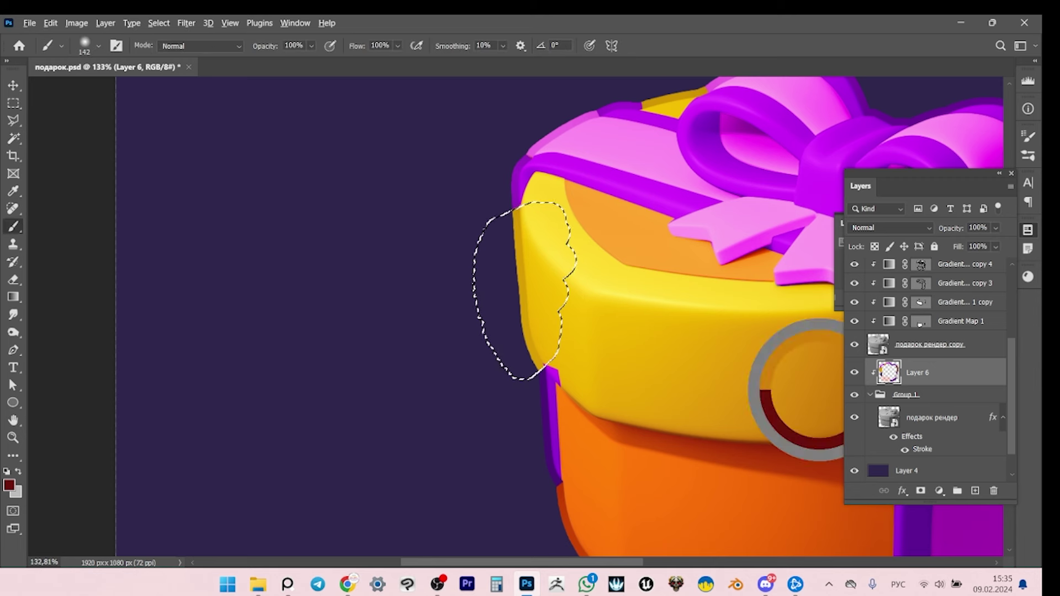
key("F6")
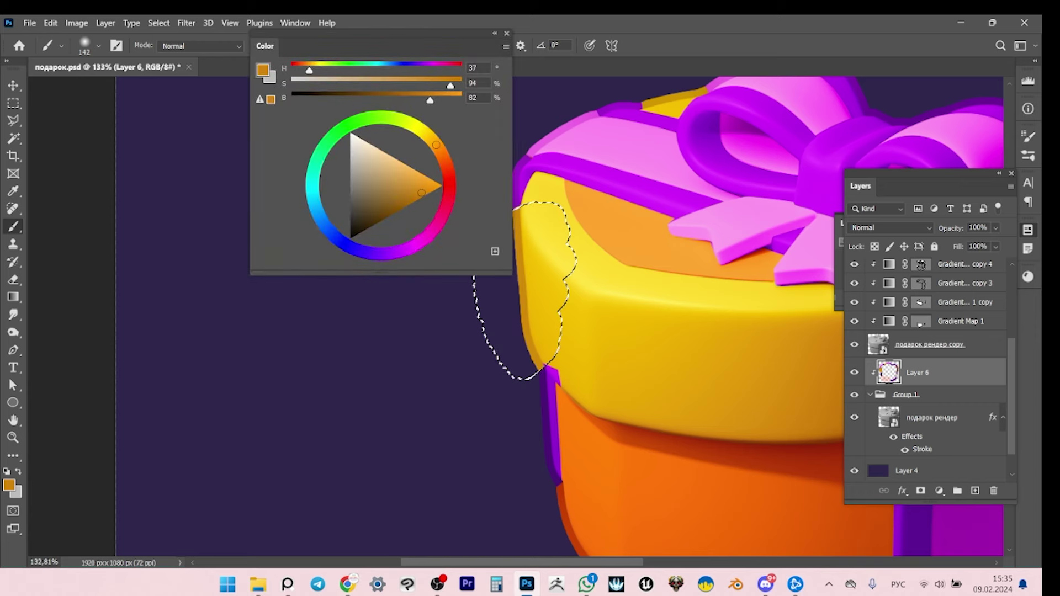
key("F6")
Hide the Gradient Map 1 copy 4 layer and select the lid's path in the vector mask of Gradient Map 1 copy.
key("z")
left_click_drag(503, 276, 530, 276)
key("v")
key("alt+period")
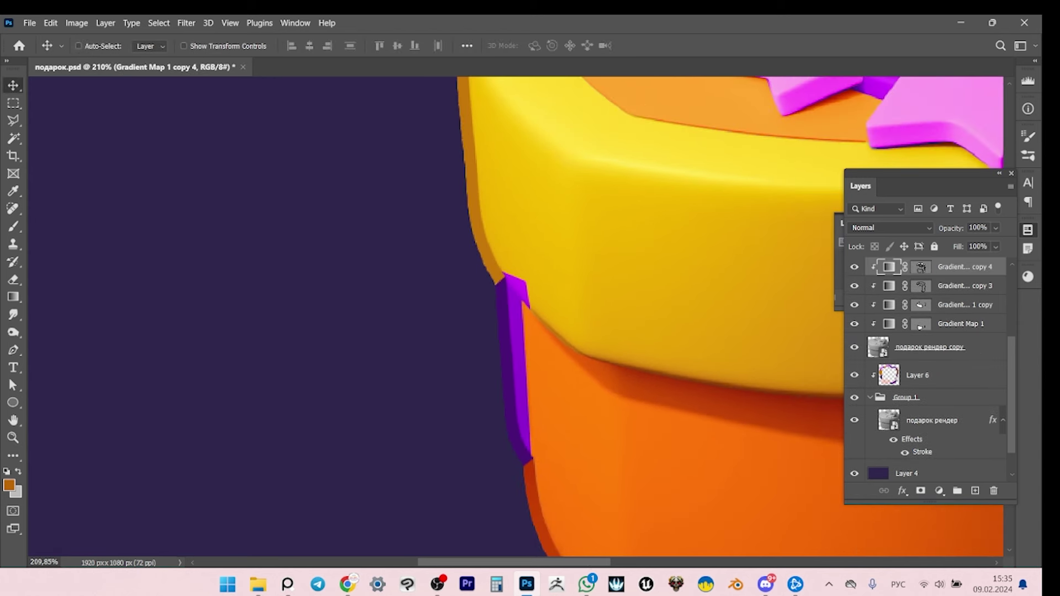
key("ctrl+backslash")
key("alt+bracketleft")
key("alt+bracketleft")
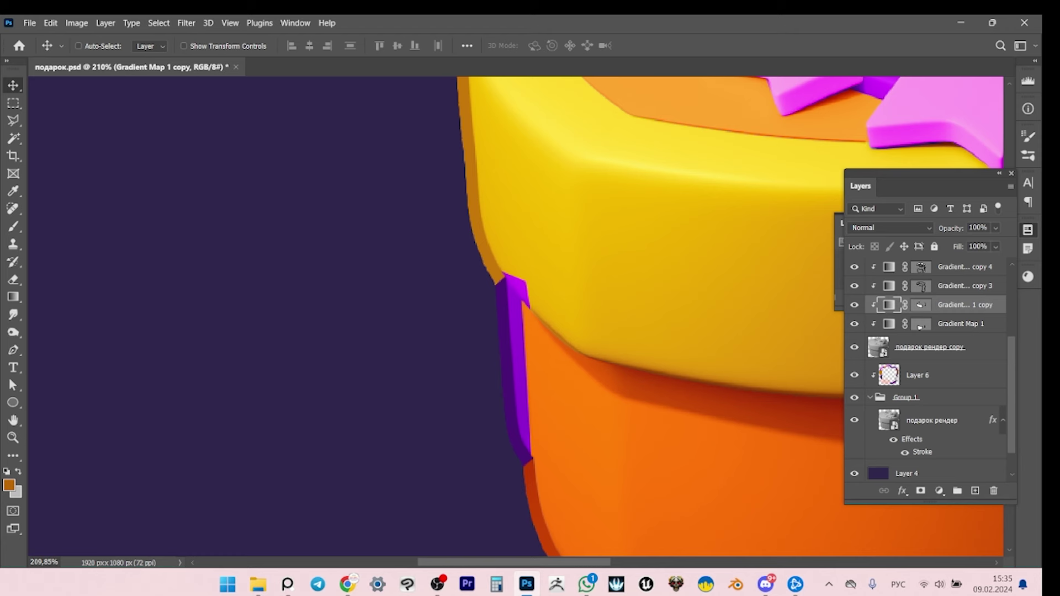
key("a")
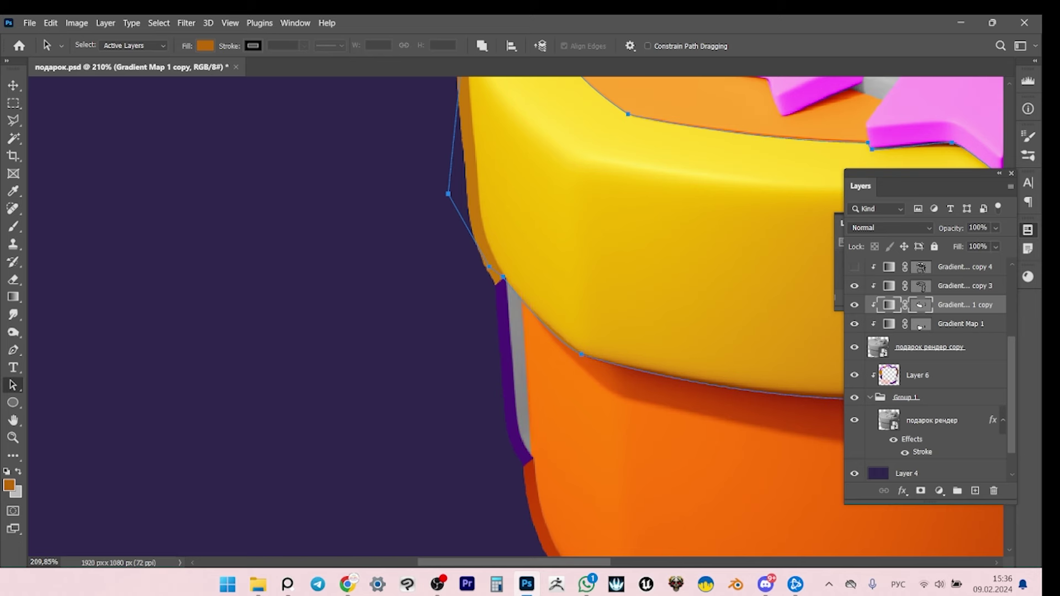
Paste the lid path into the vector mask of Gradient Map 1 copy 4 and set it to subtract from the ribbon shapes.
key("alt+bracketright")
key("alt+bracketright")
key("z")
left_click_drag(708, 272, 652, 272)
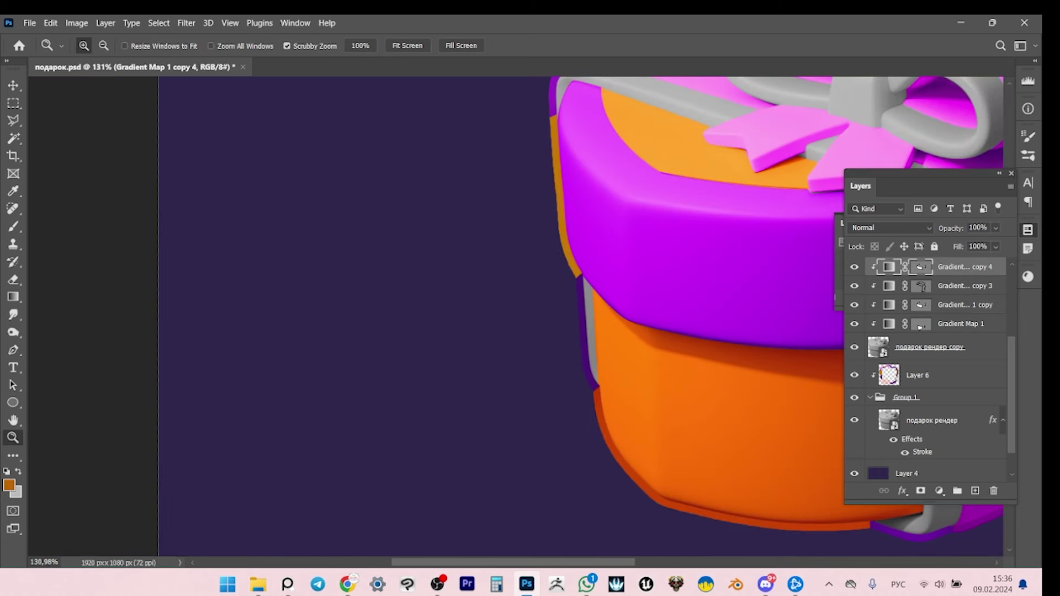
left_click_drag(552, 304, 481, 343)
key("a")
left_click(921, 267)
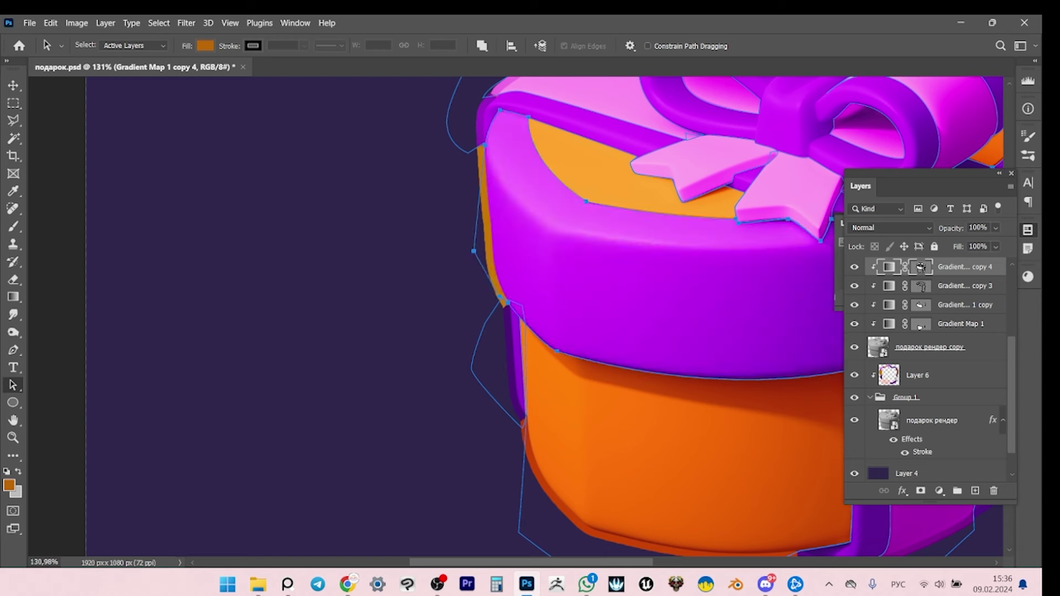
left_click(482, 46)
left_click(513, 87)
key("z")
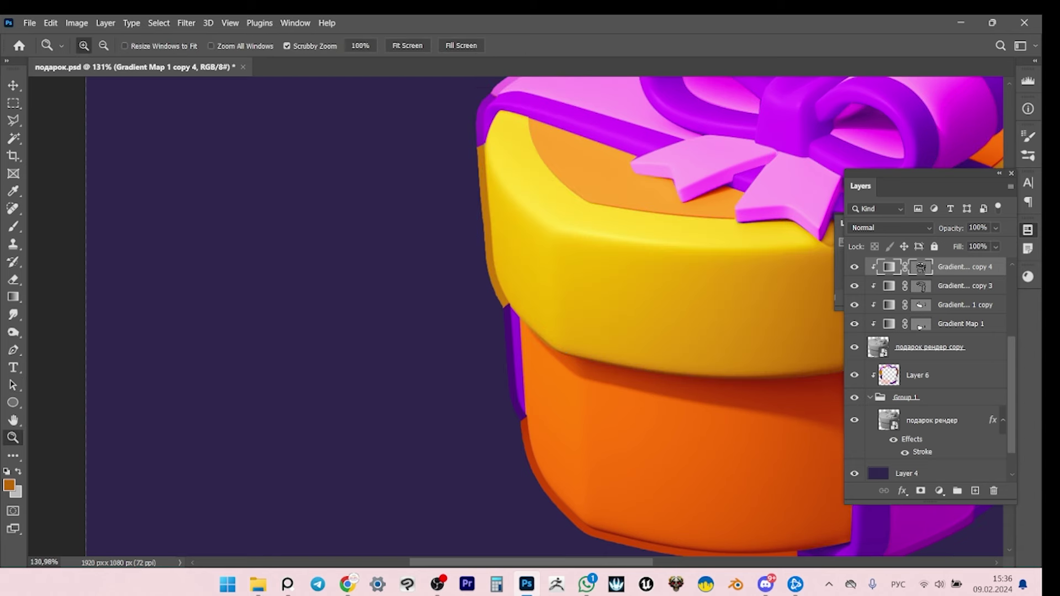
left_click_drag(552, 248, 486, 248)
left_click_drag(486, 204, 437, 204)
scroll(928, 364, "up", 3)
left_click_drag(629, 326, 652, 326)
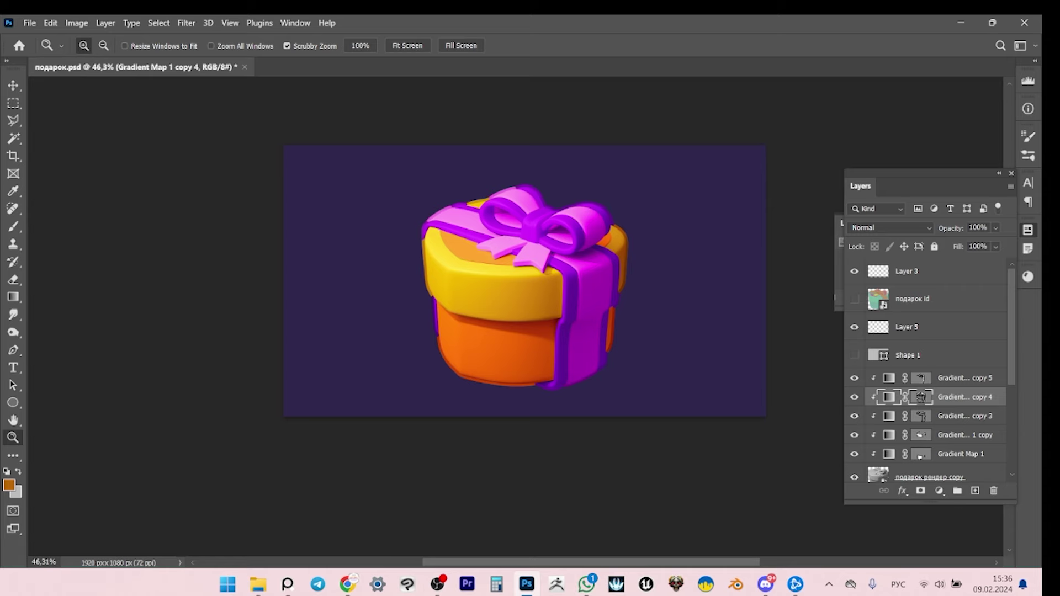